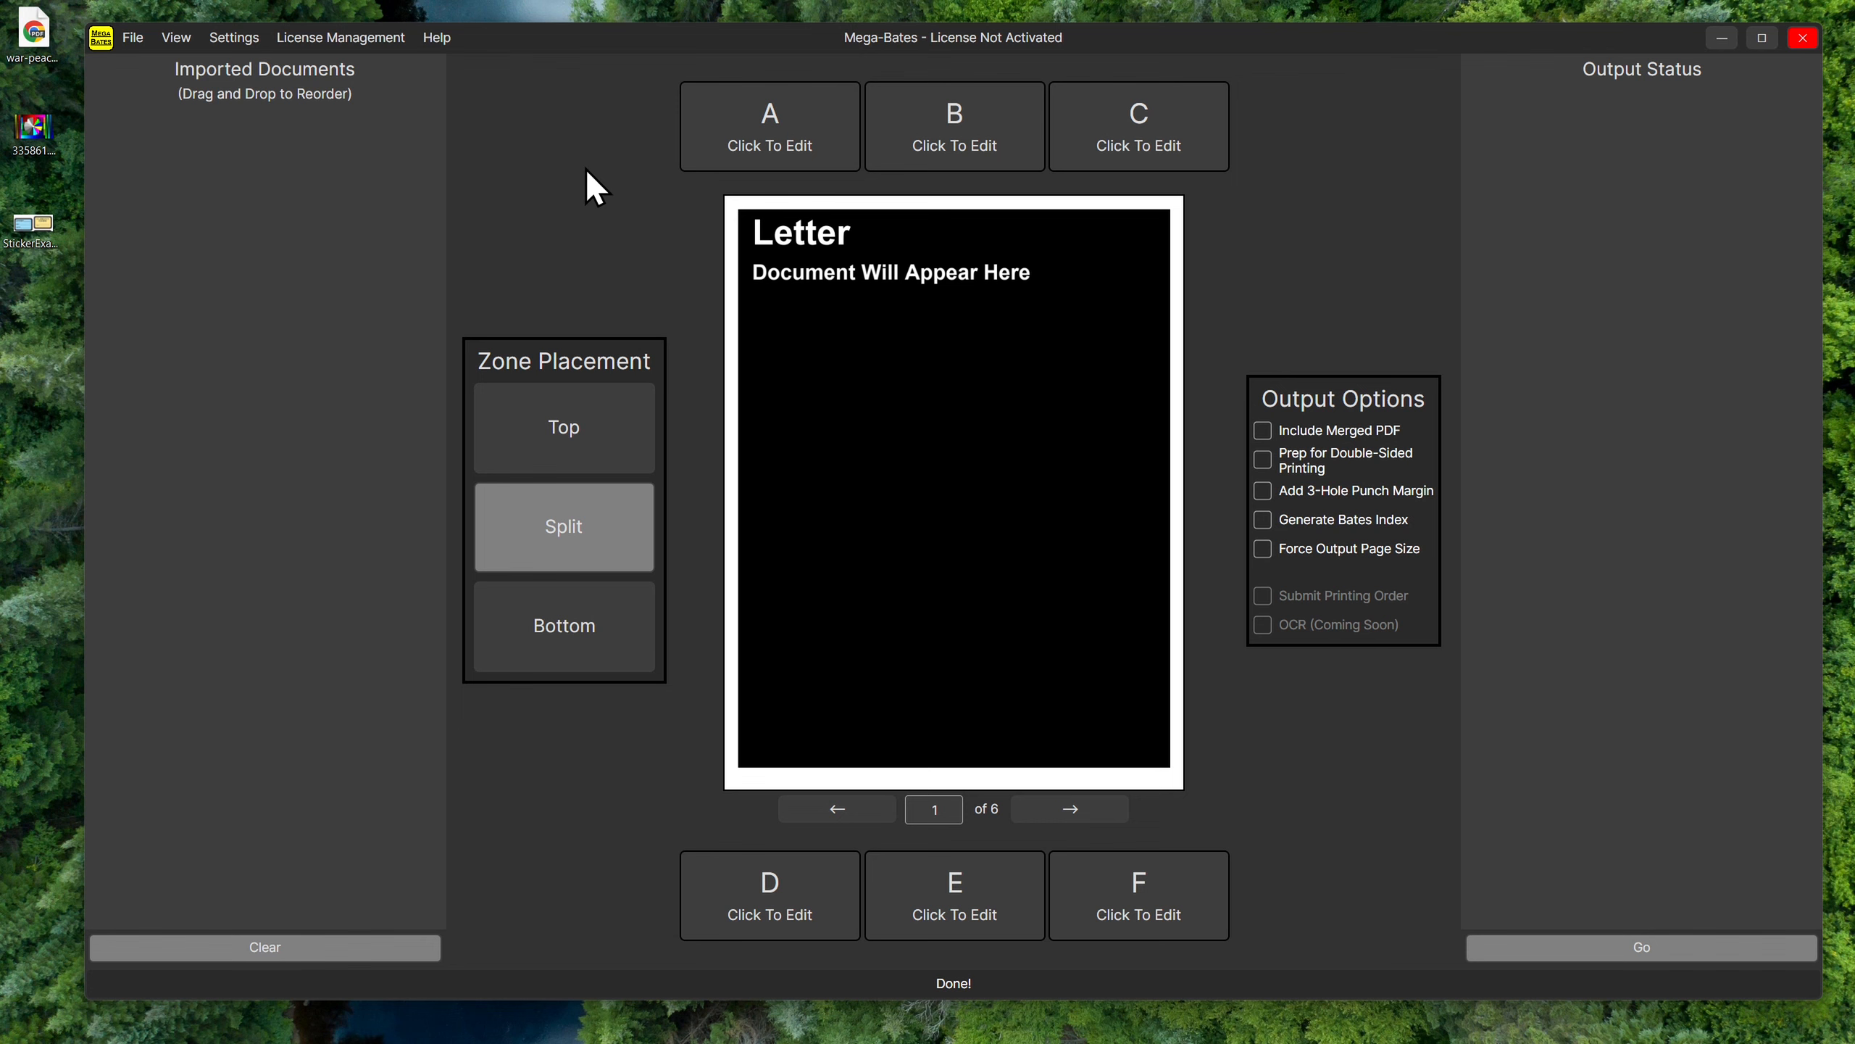
# Activate the software license by entering the license key, and check the license options.
pyautogui.click(328, 45)
pyautogui.moveTo(438, 93)
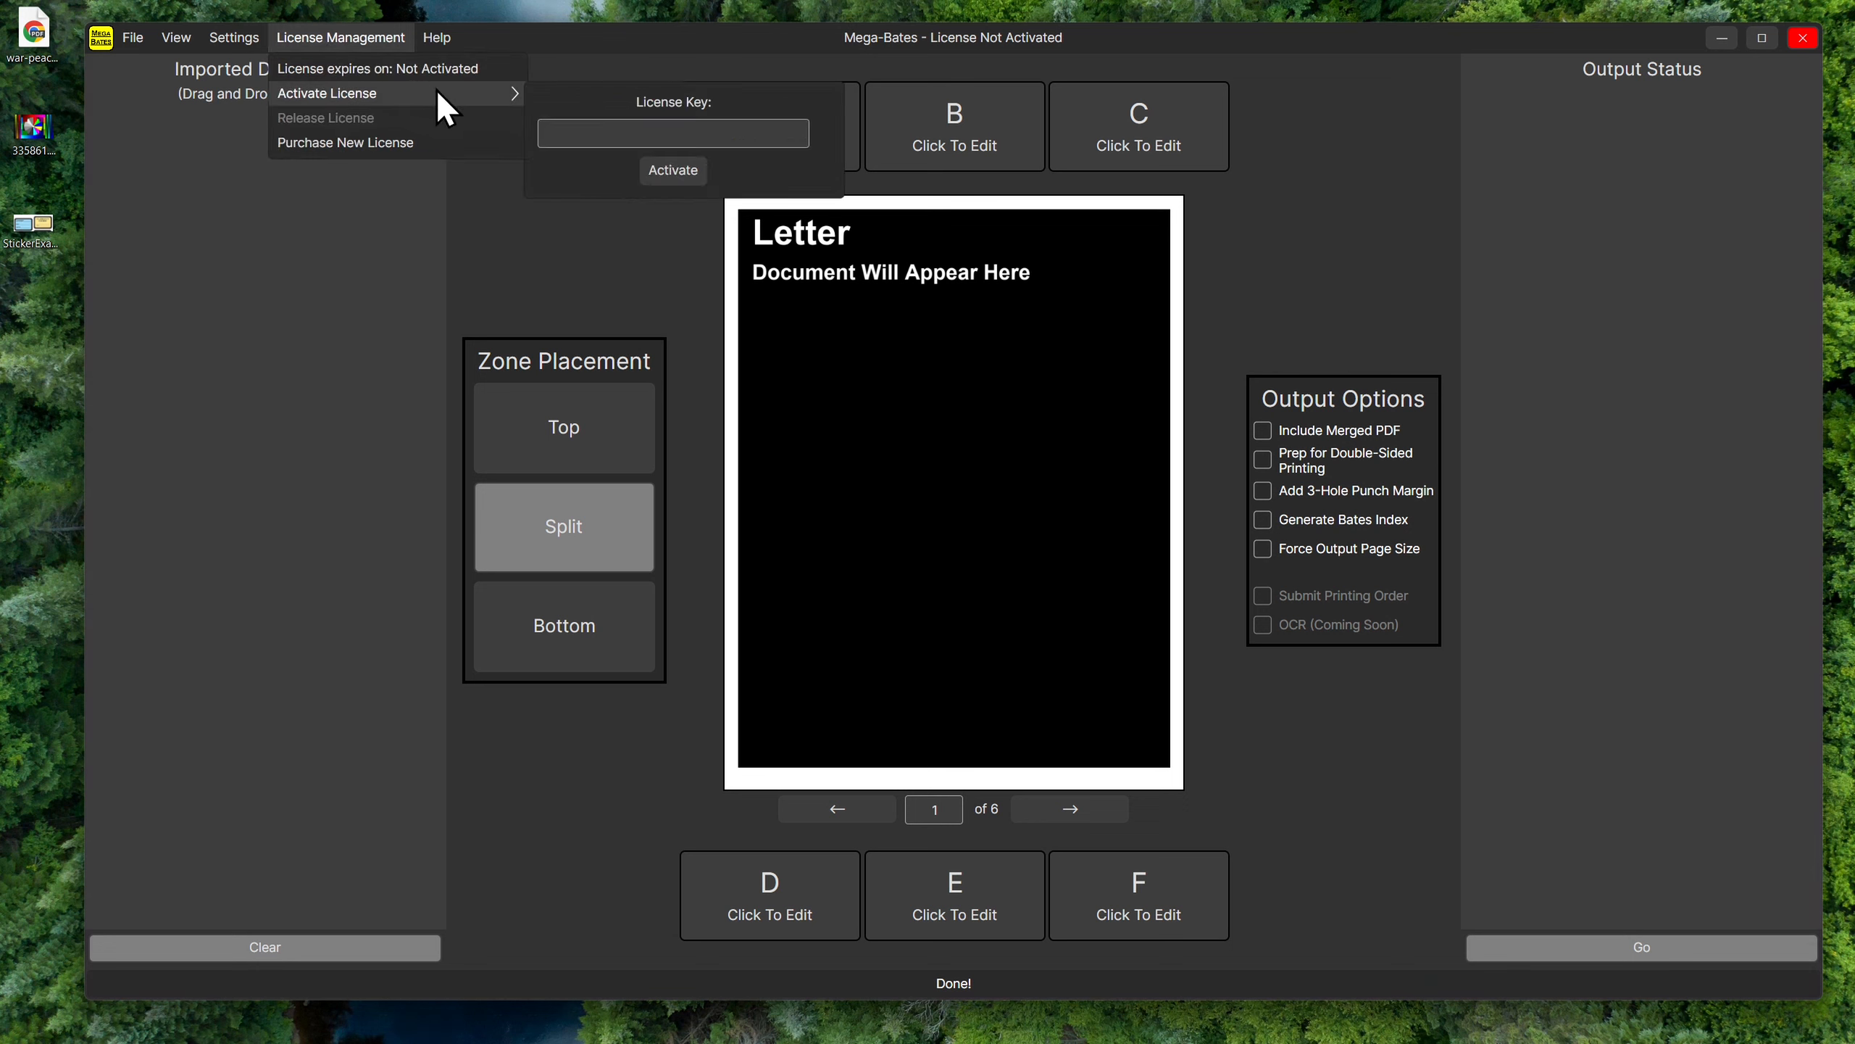
pyautogui.click(617, 133)
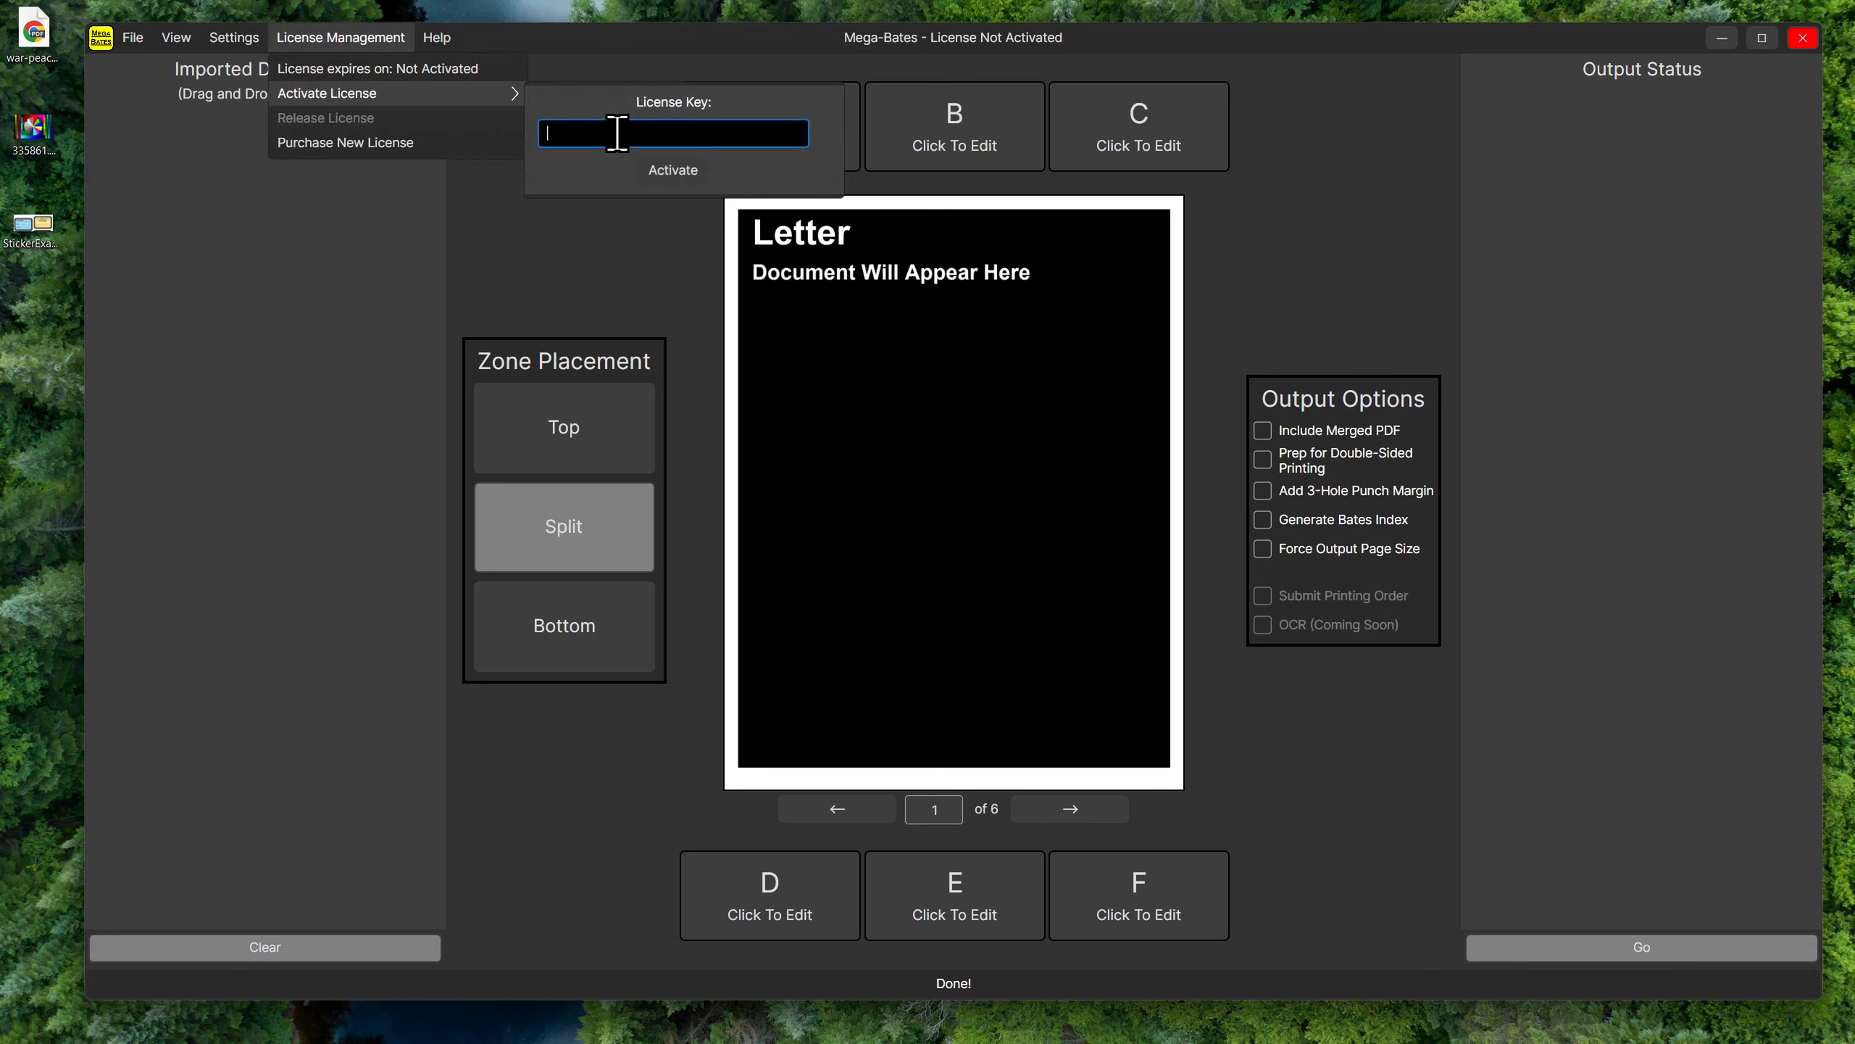
pyautogui.hotkey('ctrl', 'v')
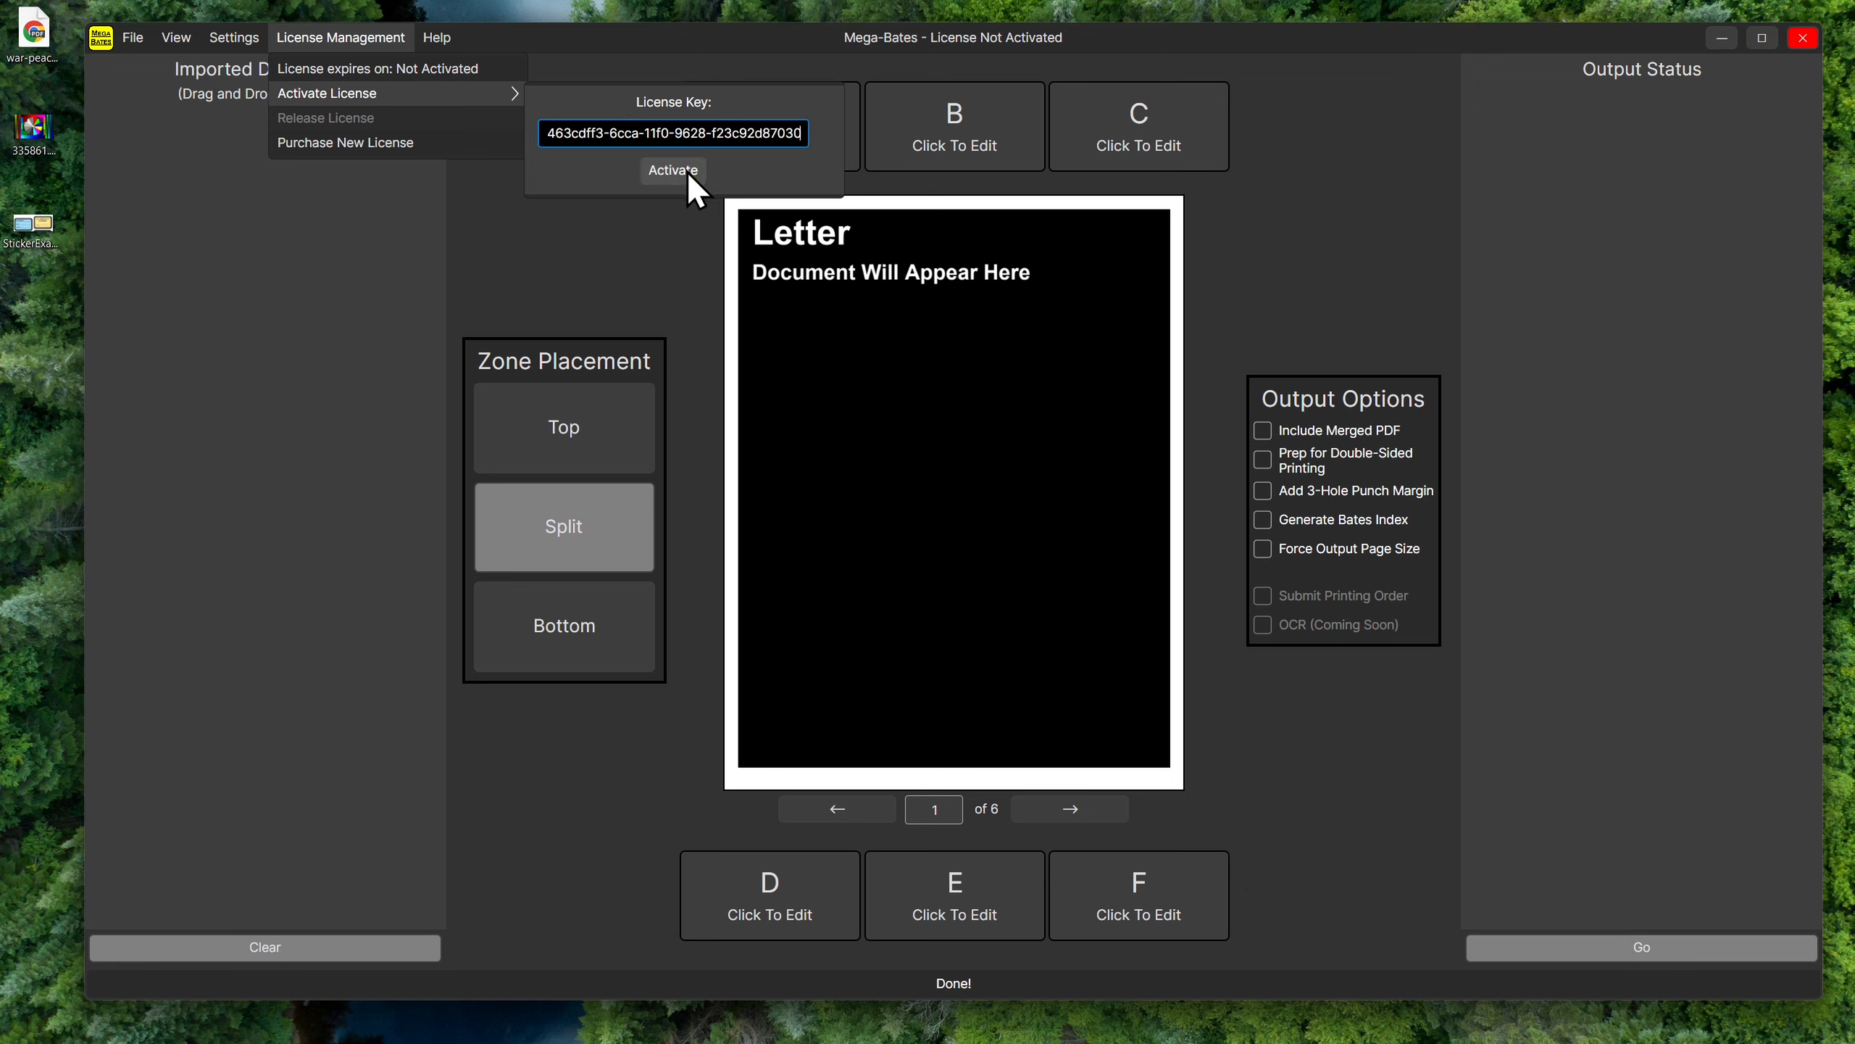
pyautogui.click(688, 173)
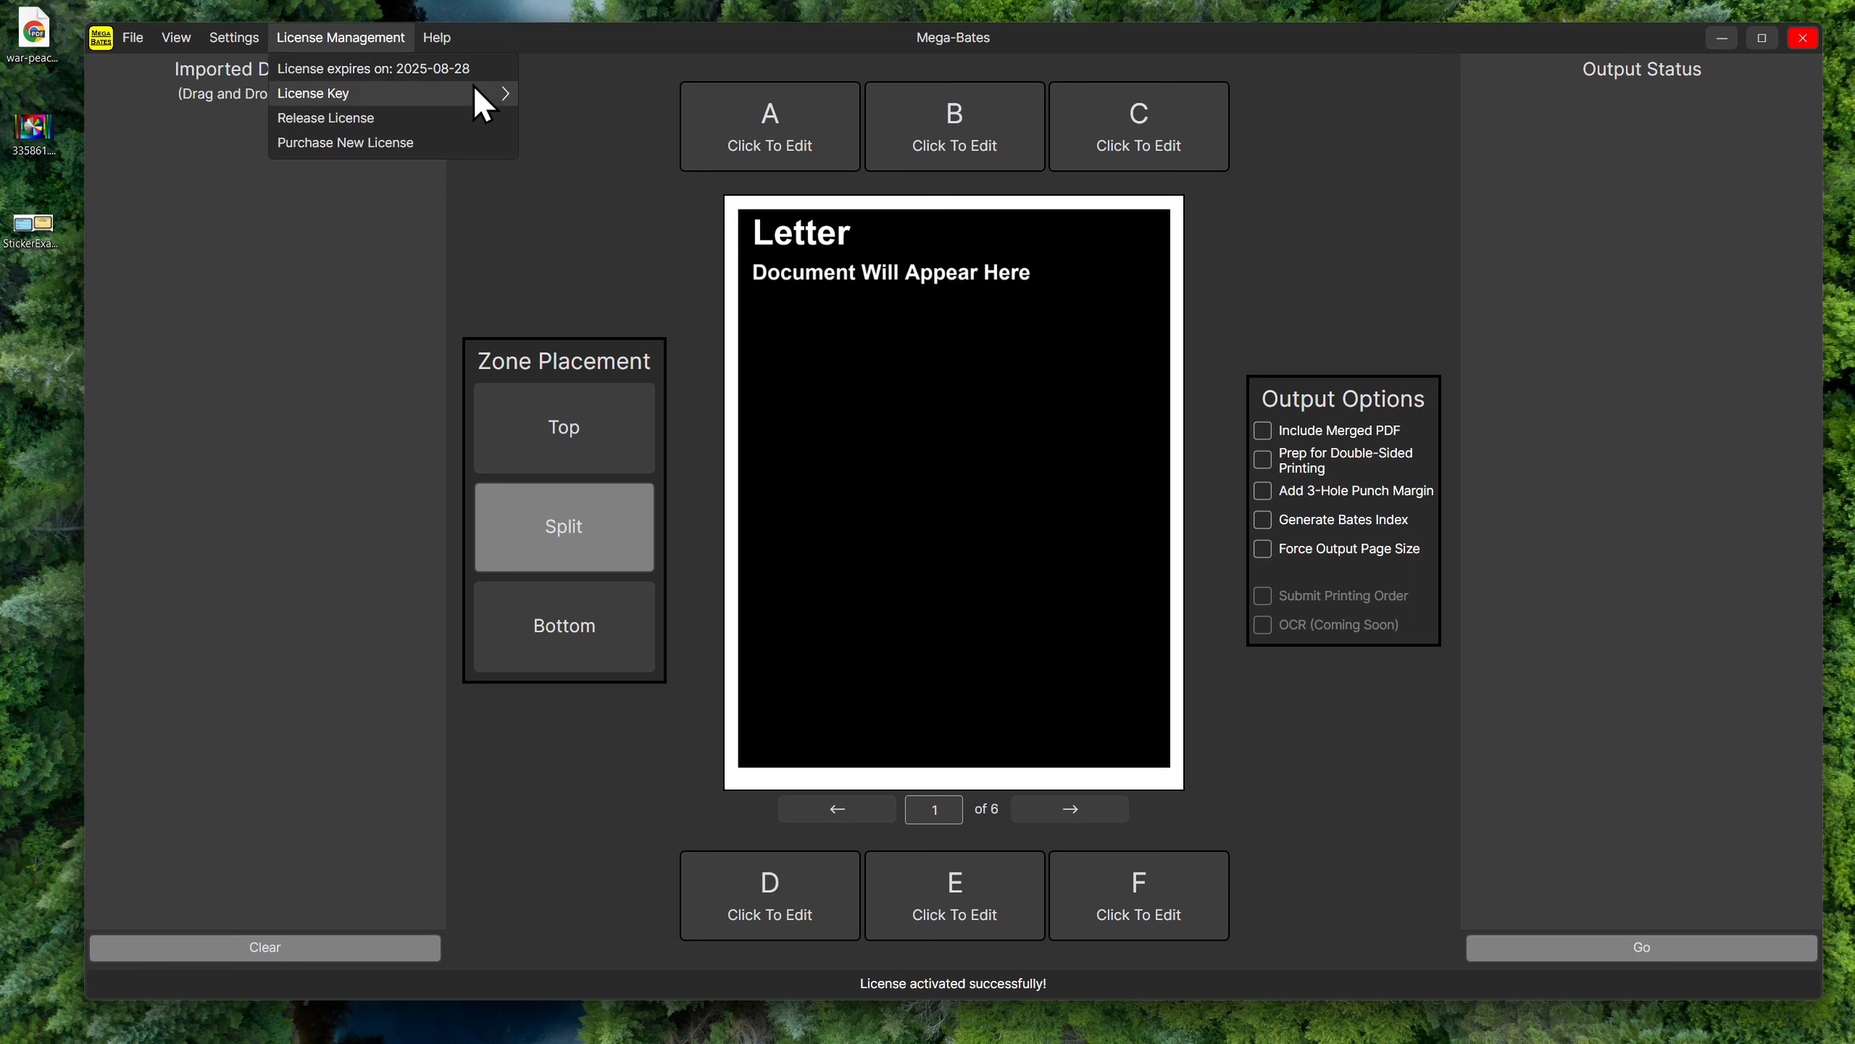
pyautogui.moveTo(460, 100)
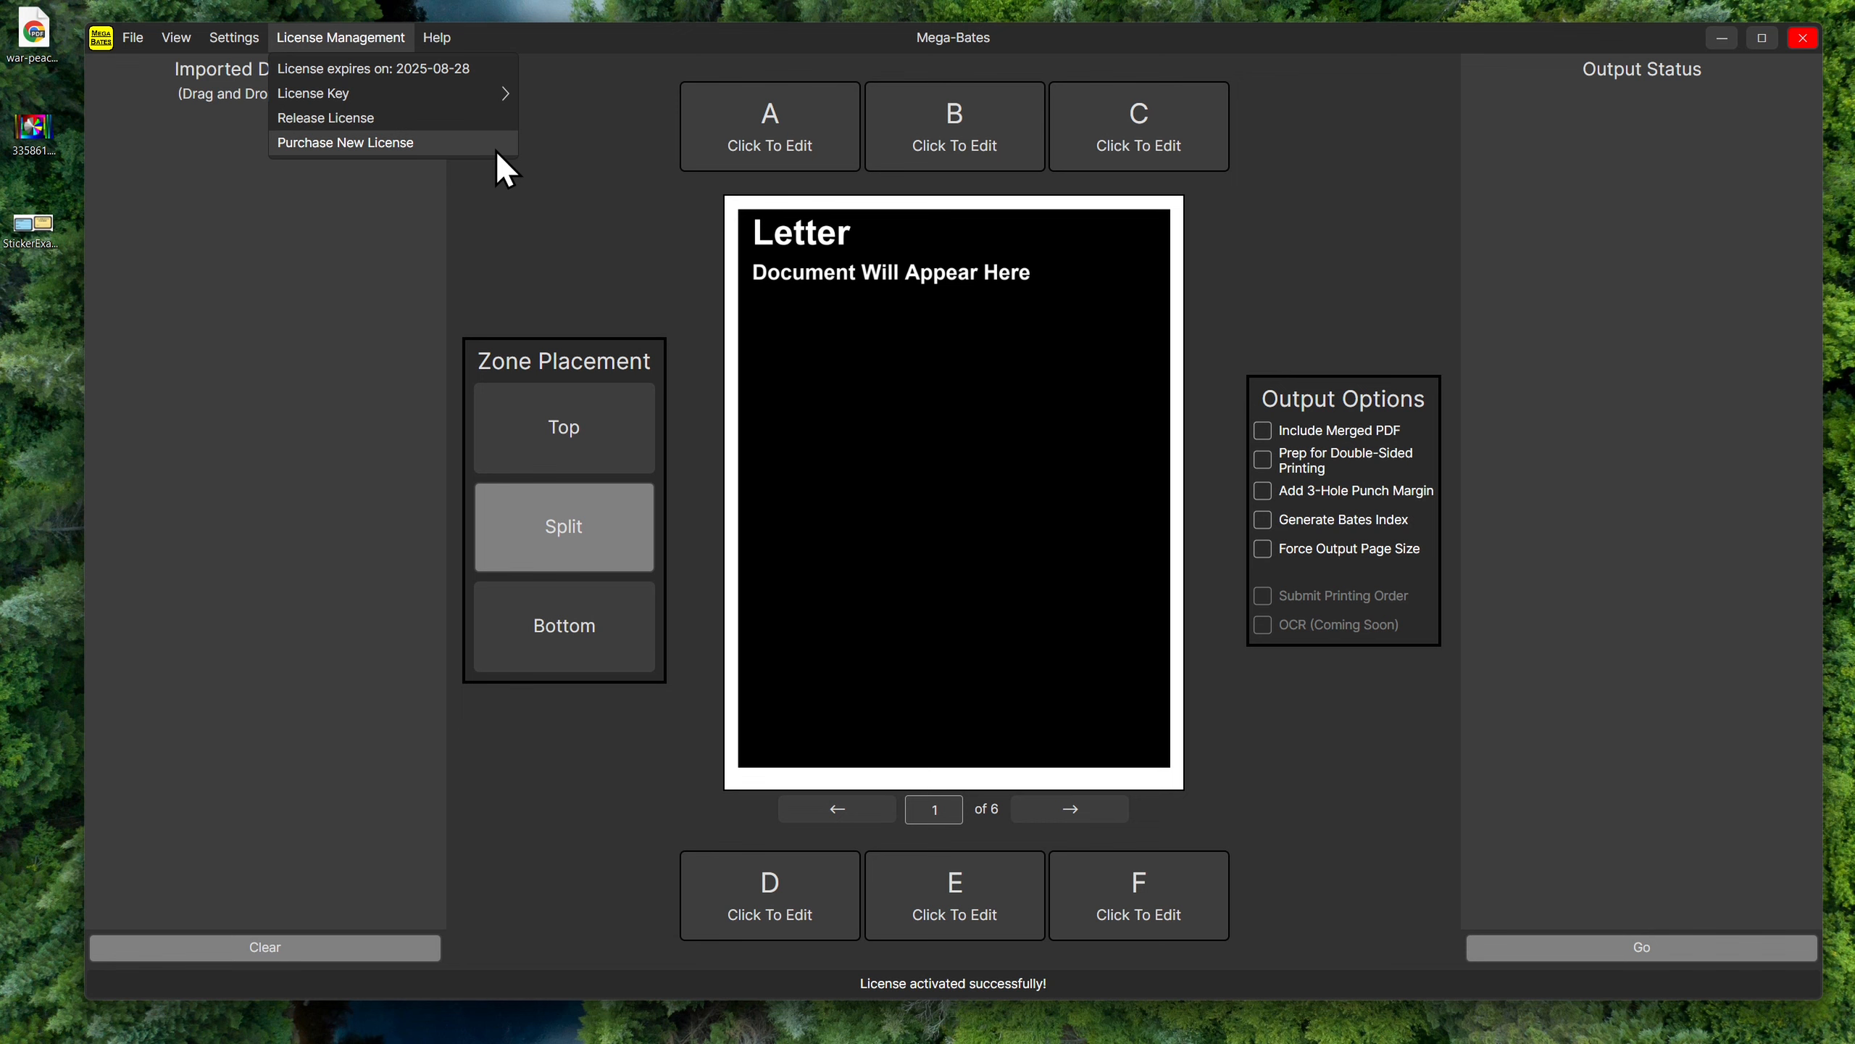
pyautogui.click(376, 38)
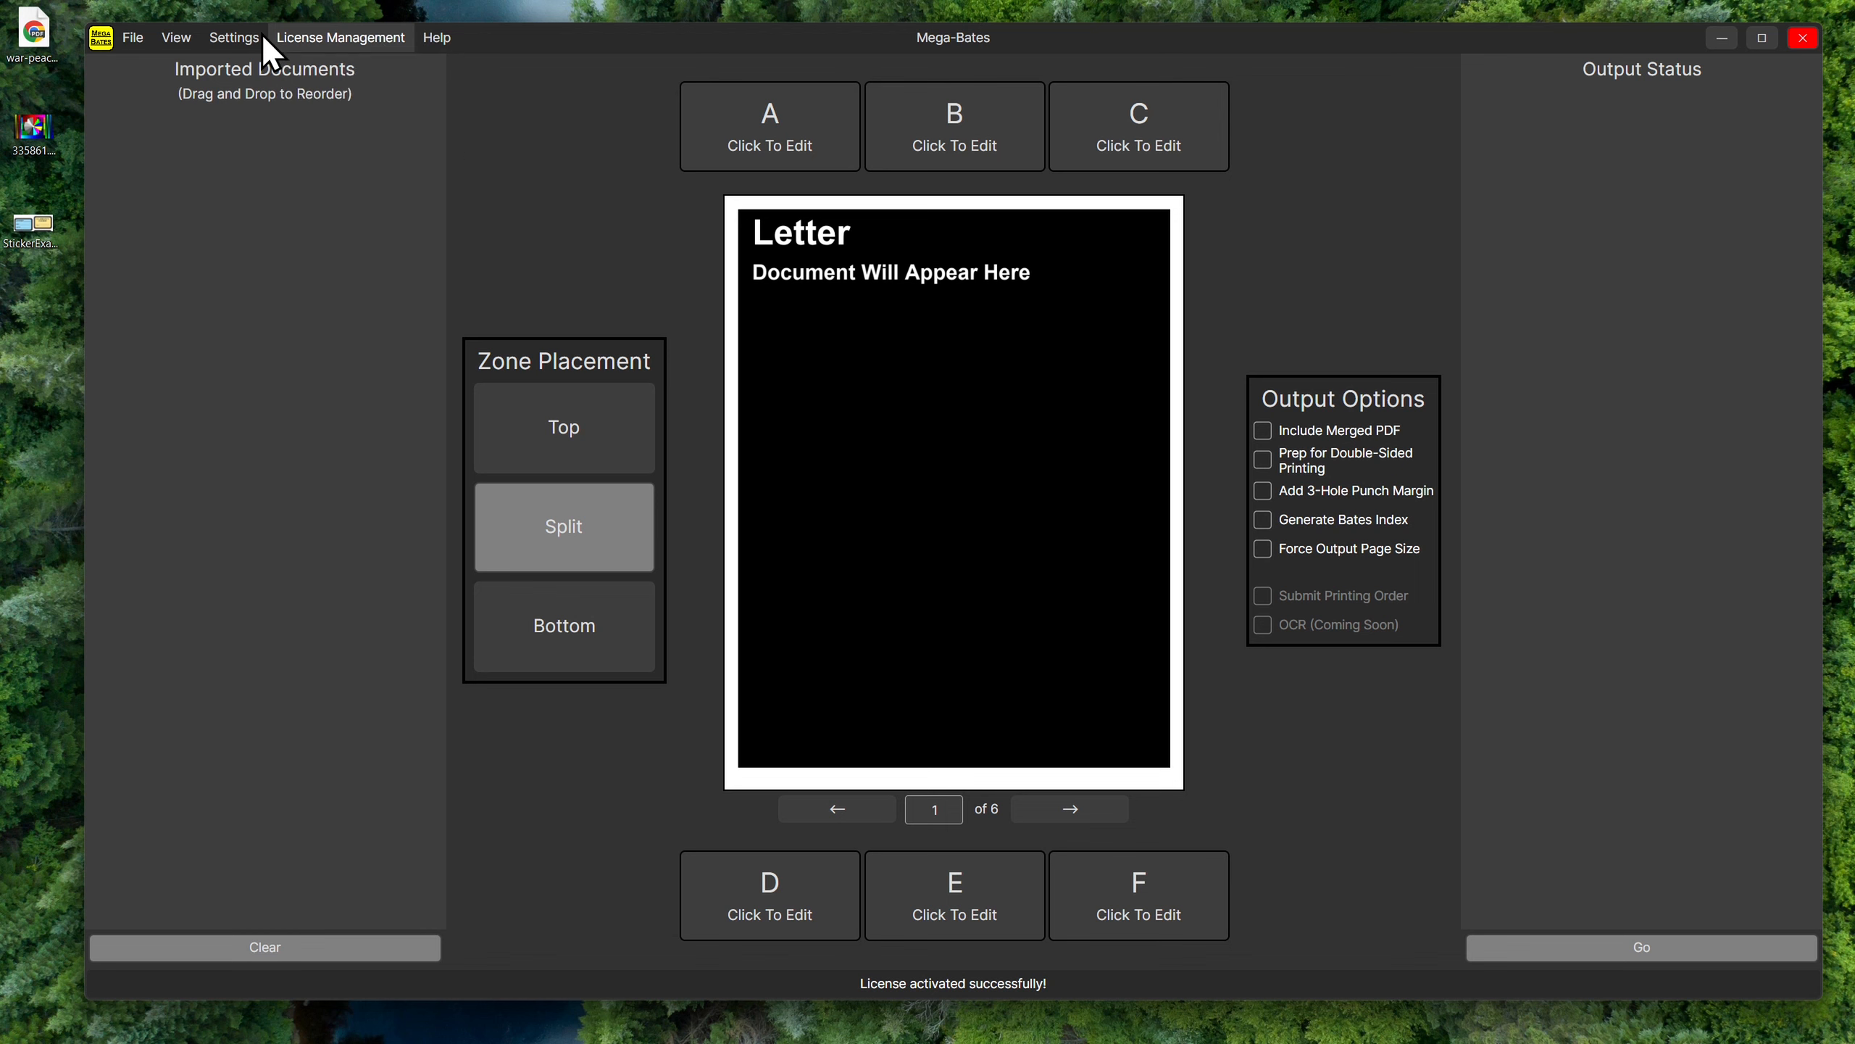
# Import war-peace.pdf and 335861.png from the desktop, and move war-peace.pdf below 335861.png in the document list.
pyautogui.click(136, 38)
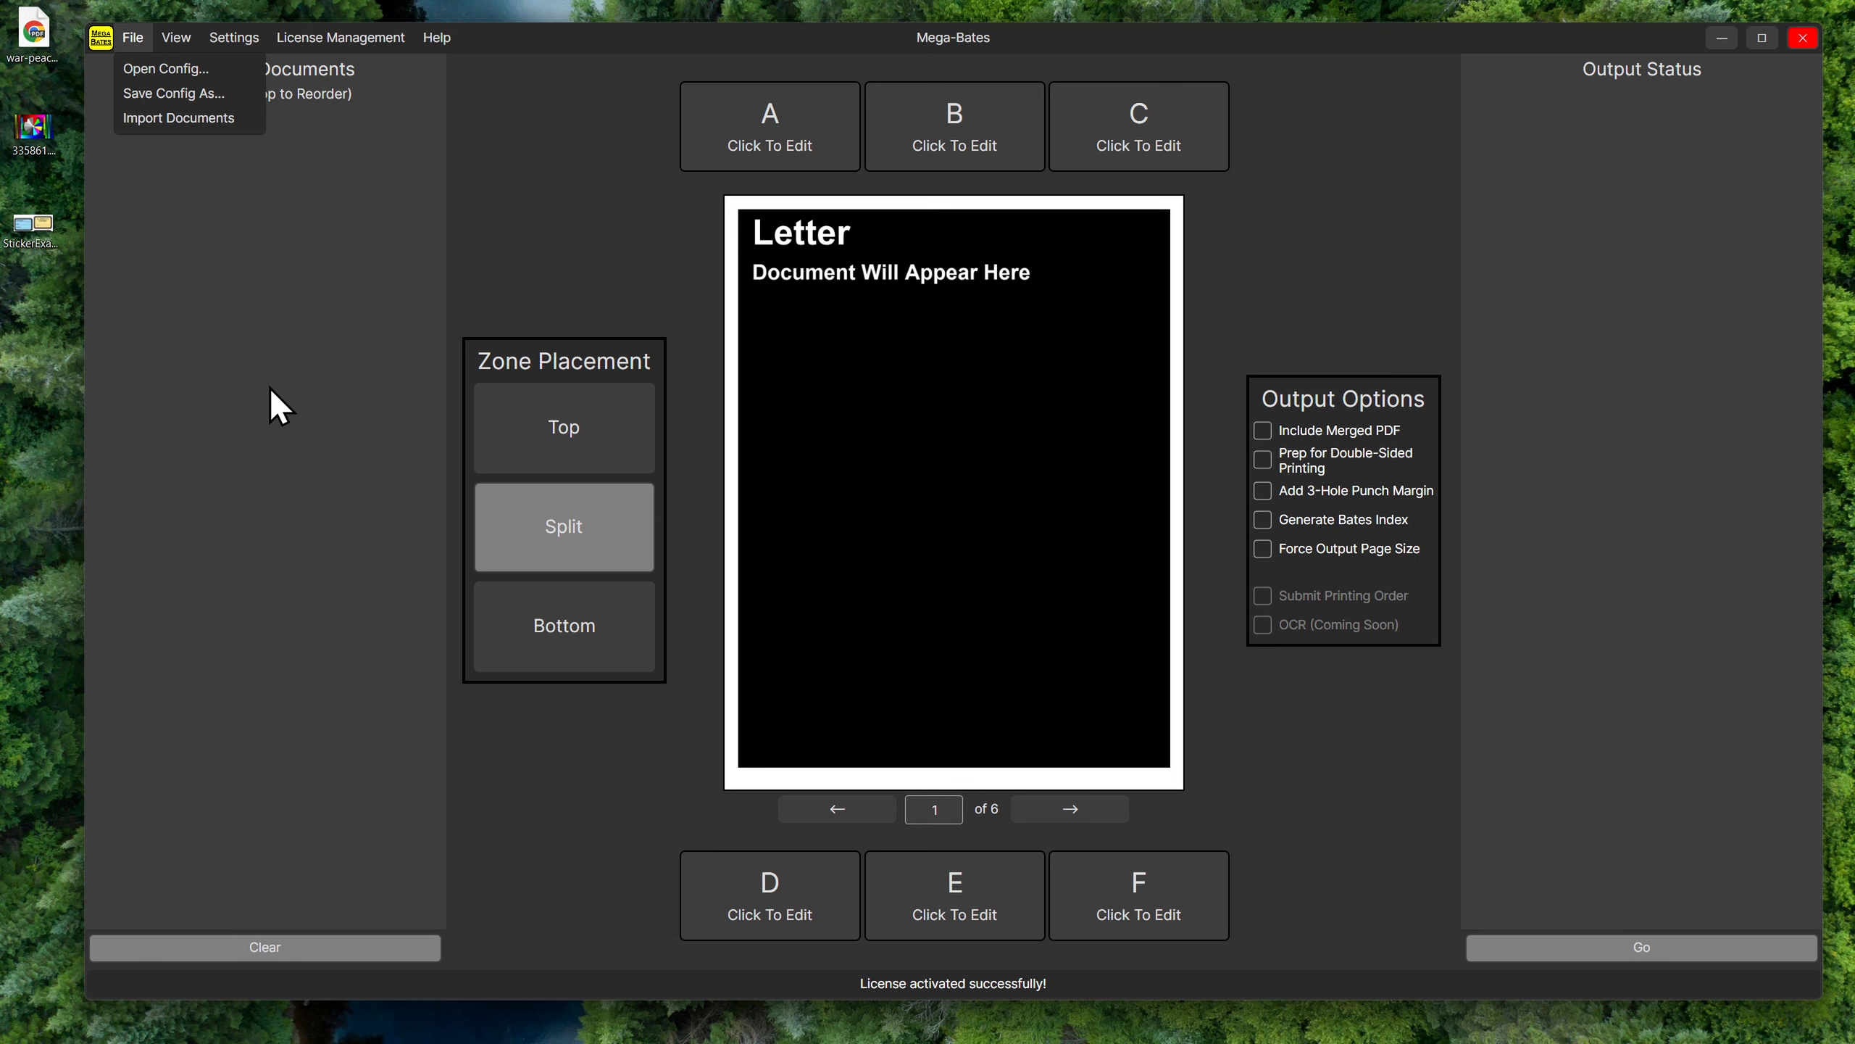
pyautogui.click(66, 181)
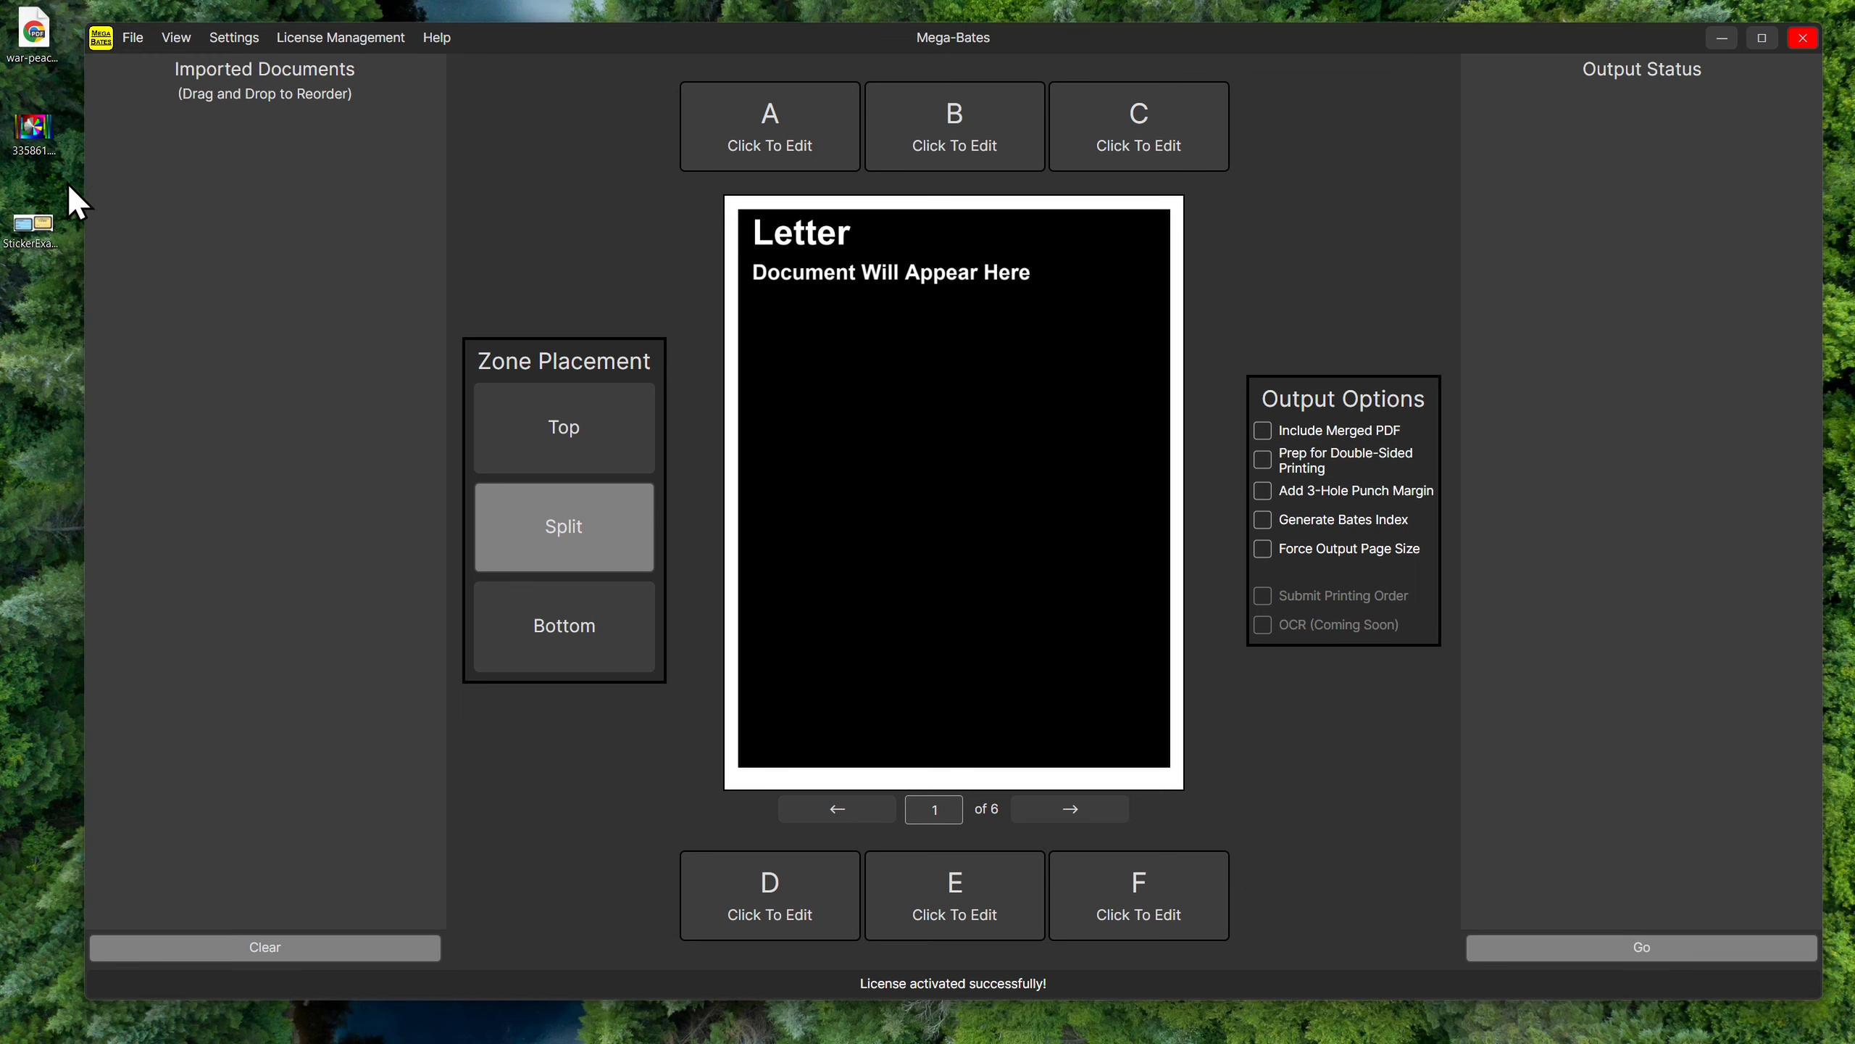
pyautogui.moveTo(67, 181); pyautogui.dragTo(250, 298)
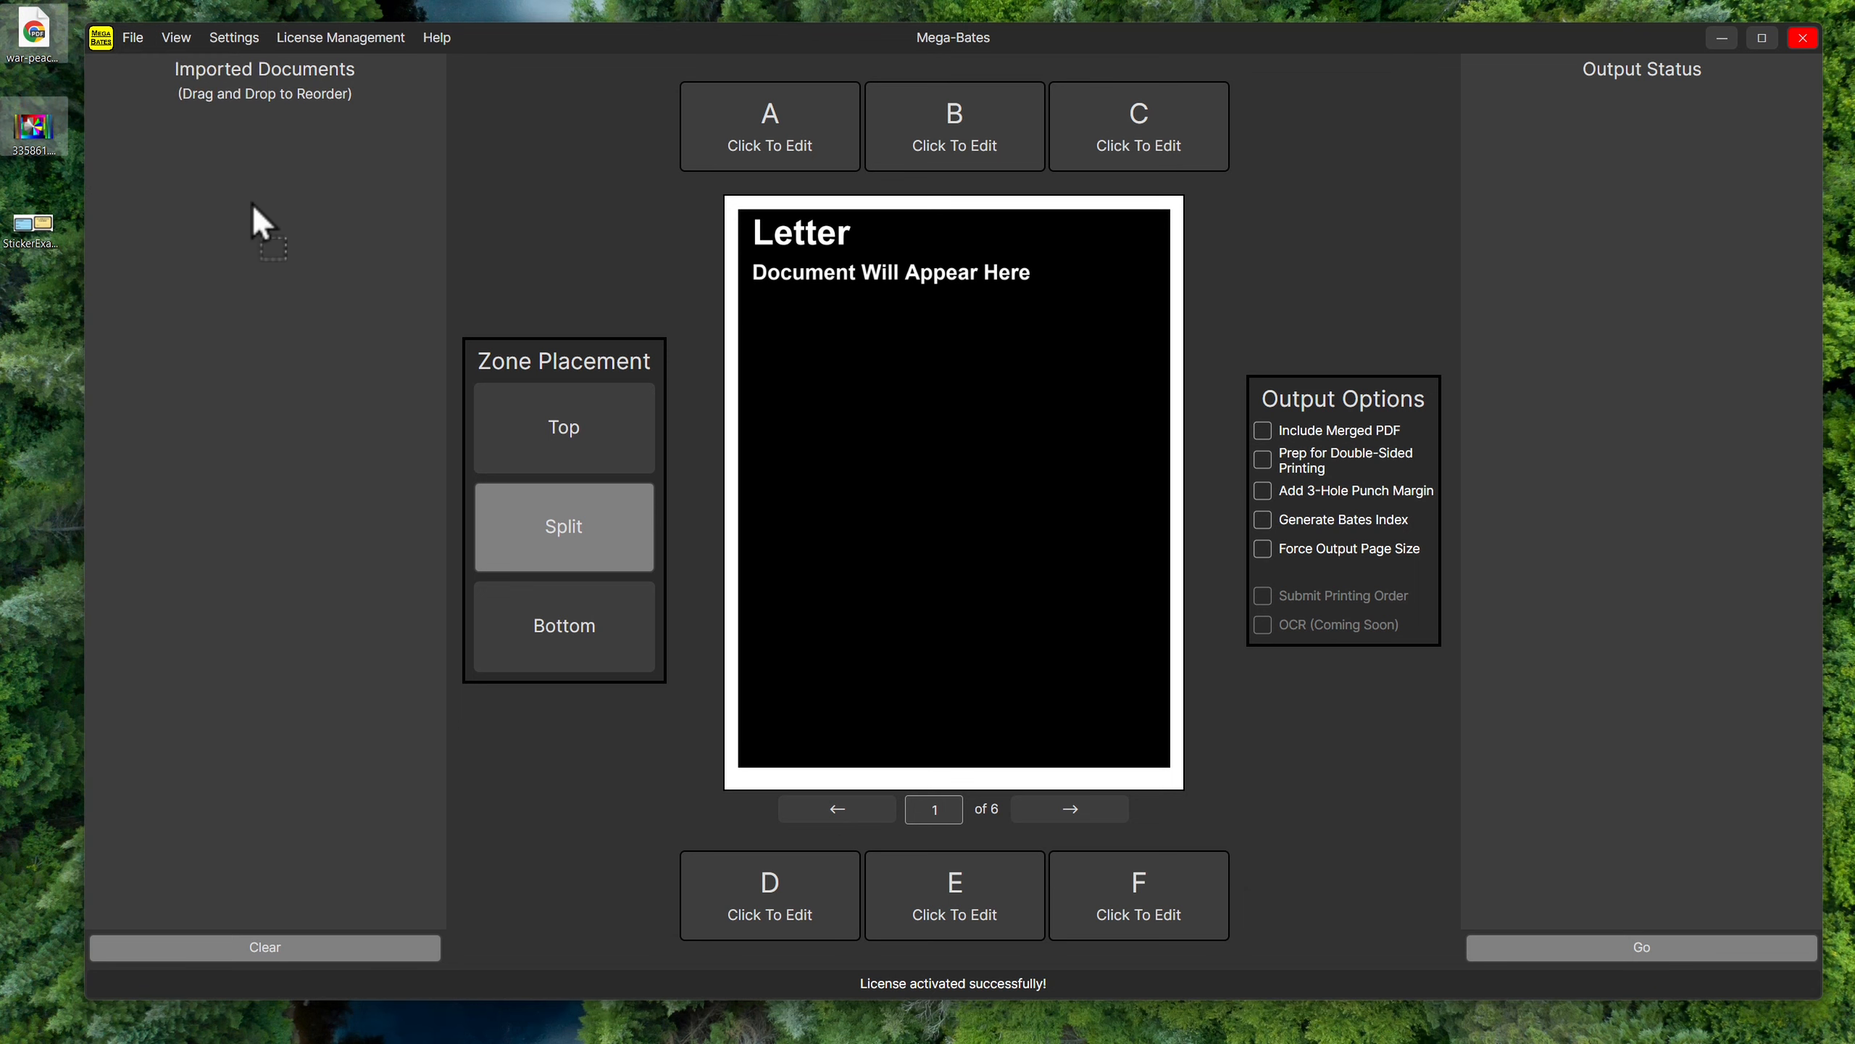
pyautogui.moveTo(252, 205); pyautogui.dragTo(241, 234)
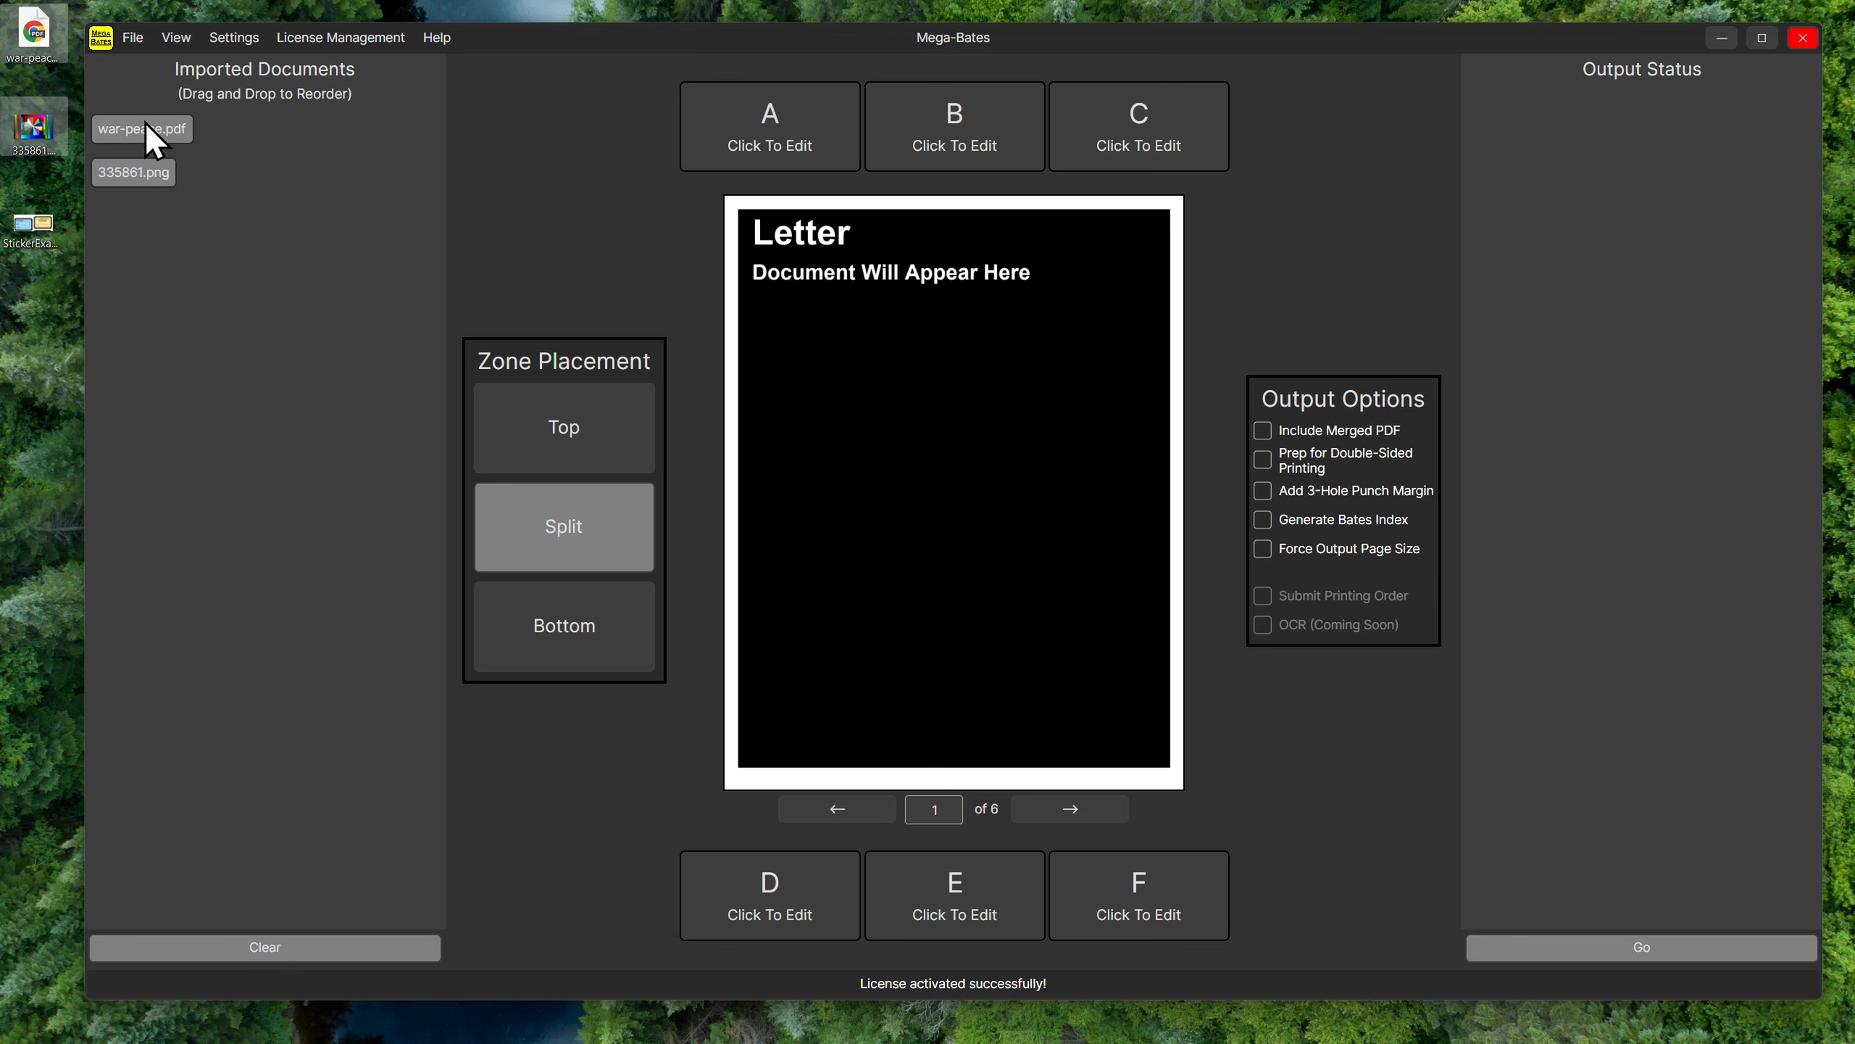
pyautogui.moveTo(147, 122); pyautogui.dragTo(179, 204)
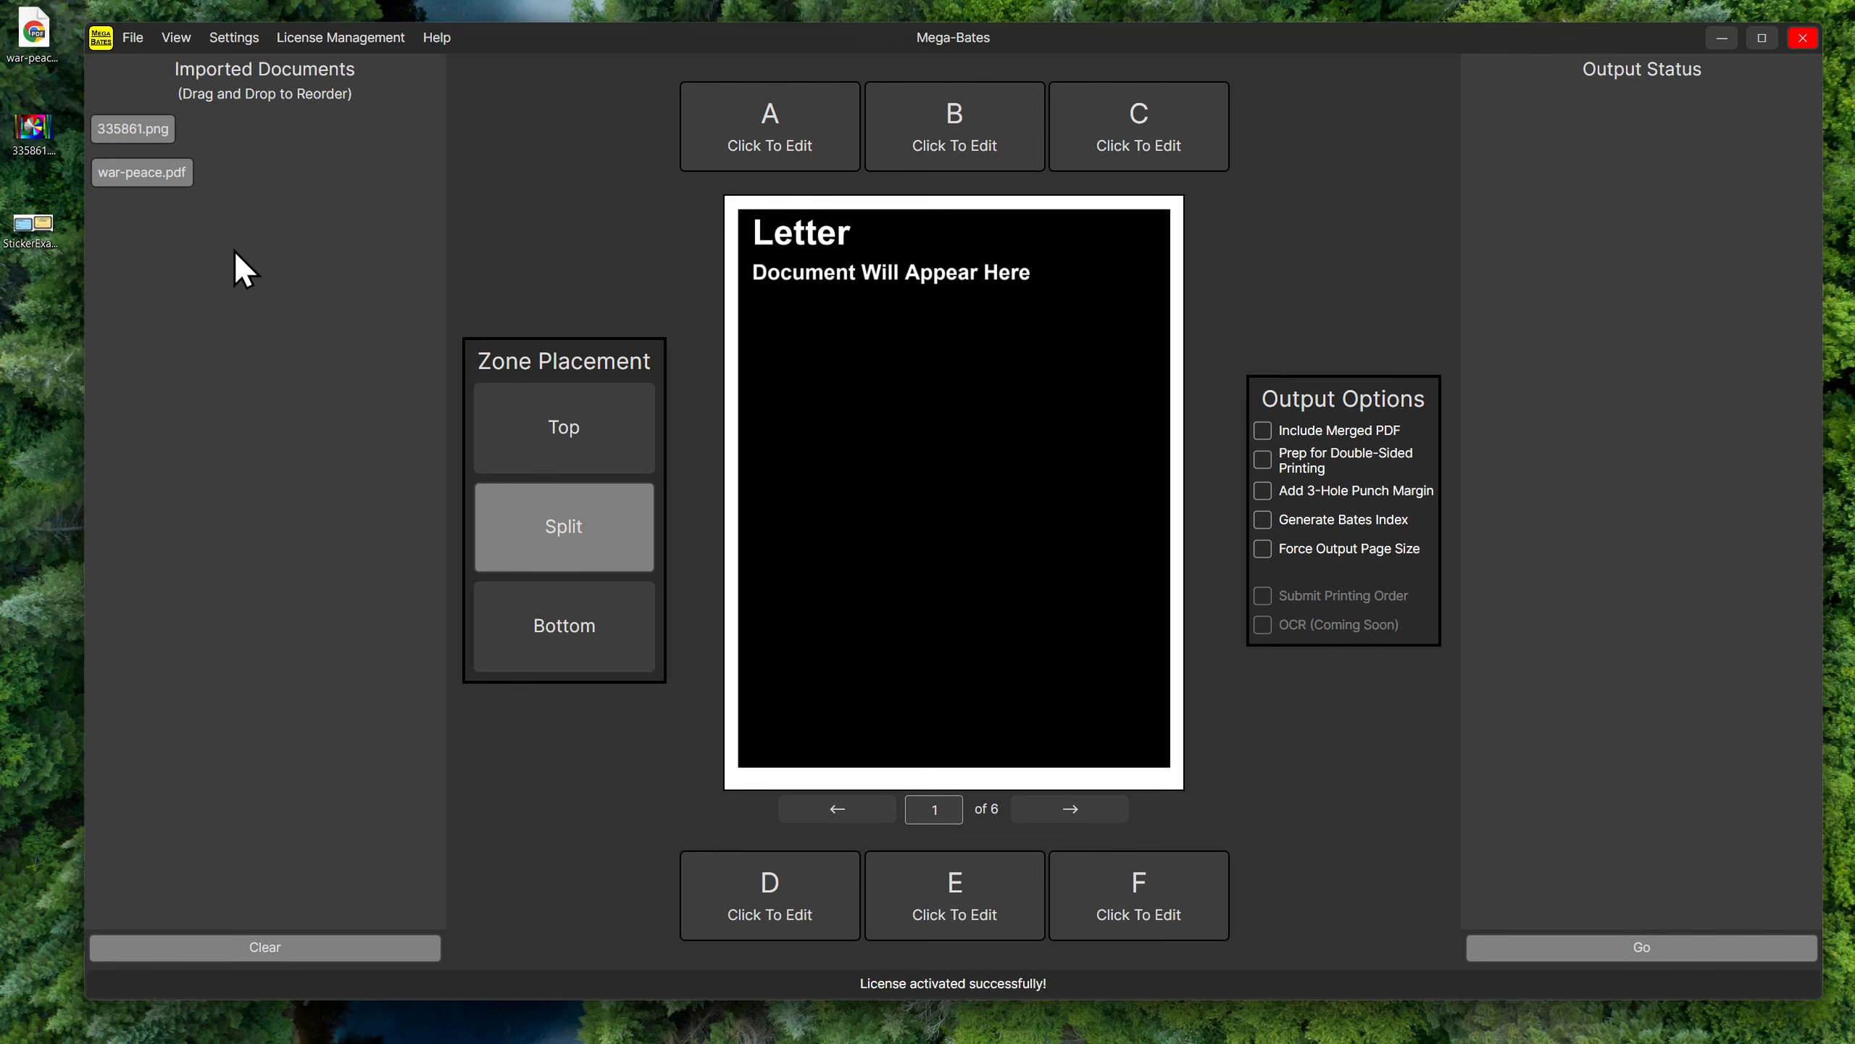
# Reset the preview document to the default.
pyautogui.click(182, 41)
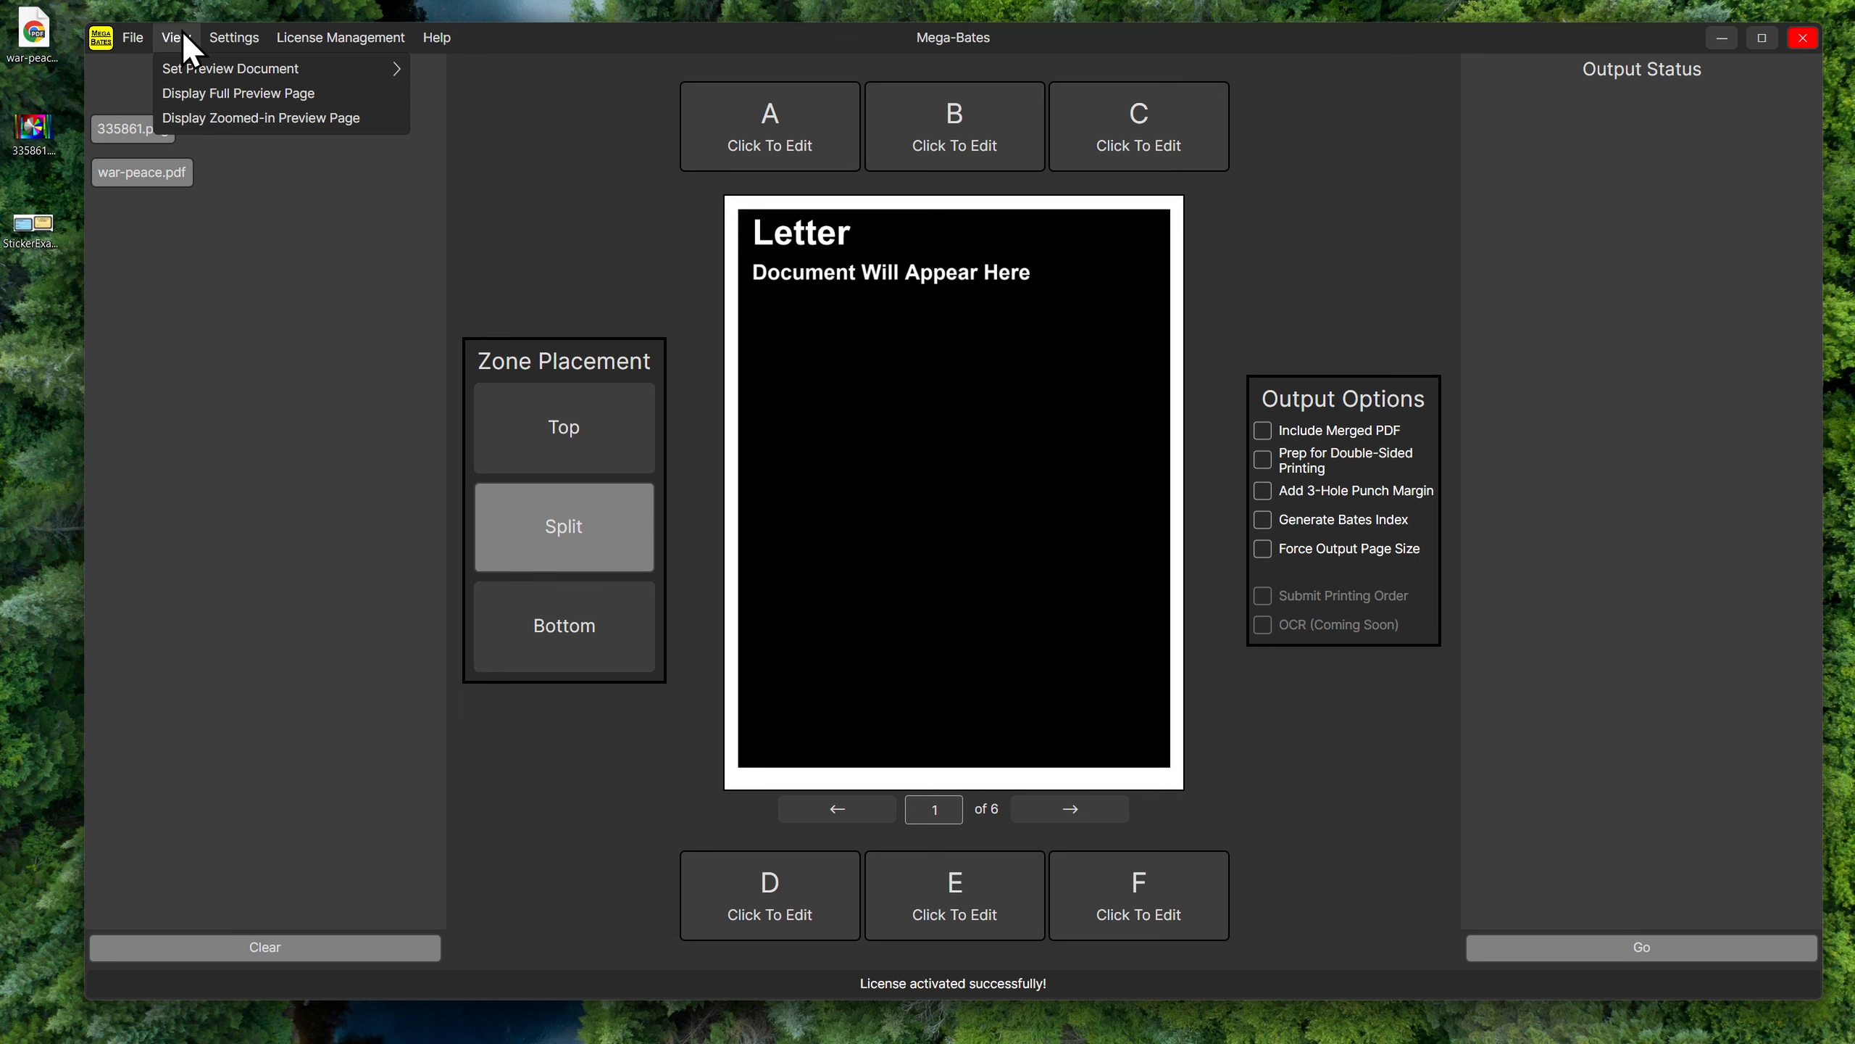
pyautogui.moveTo(205, 70)
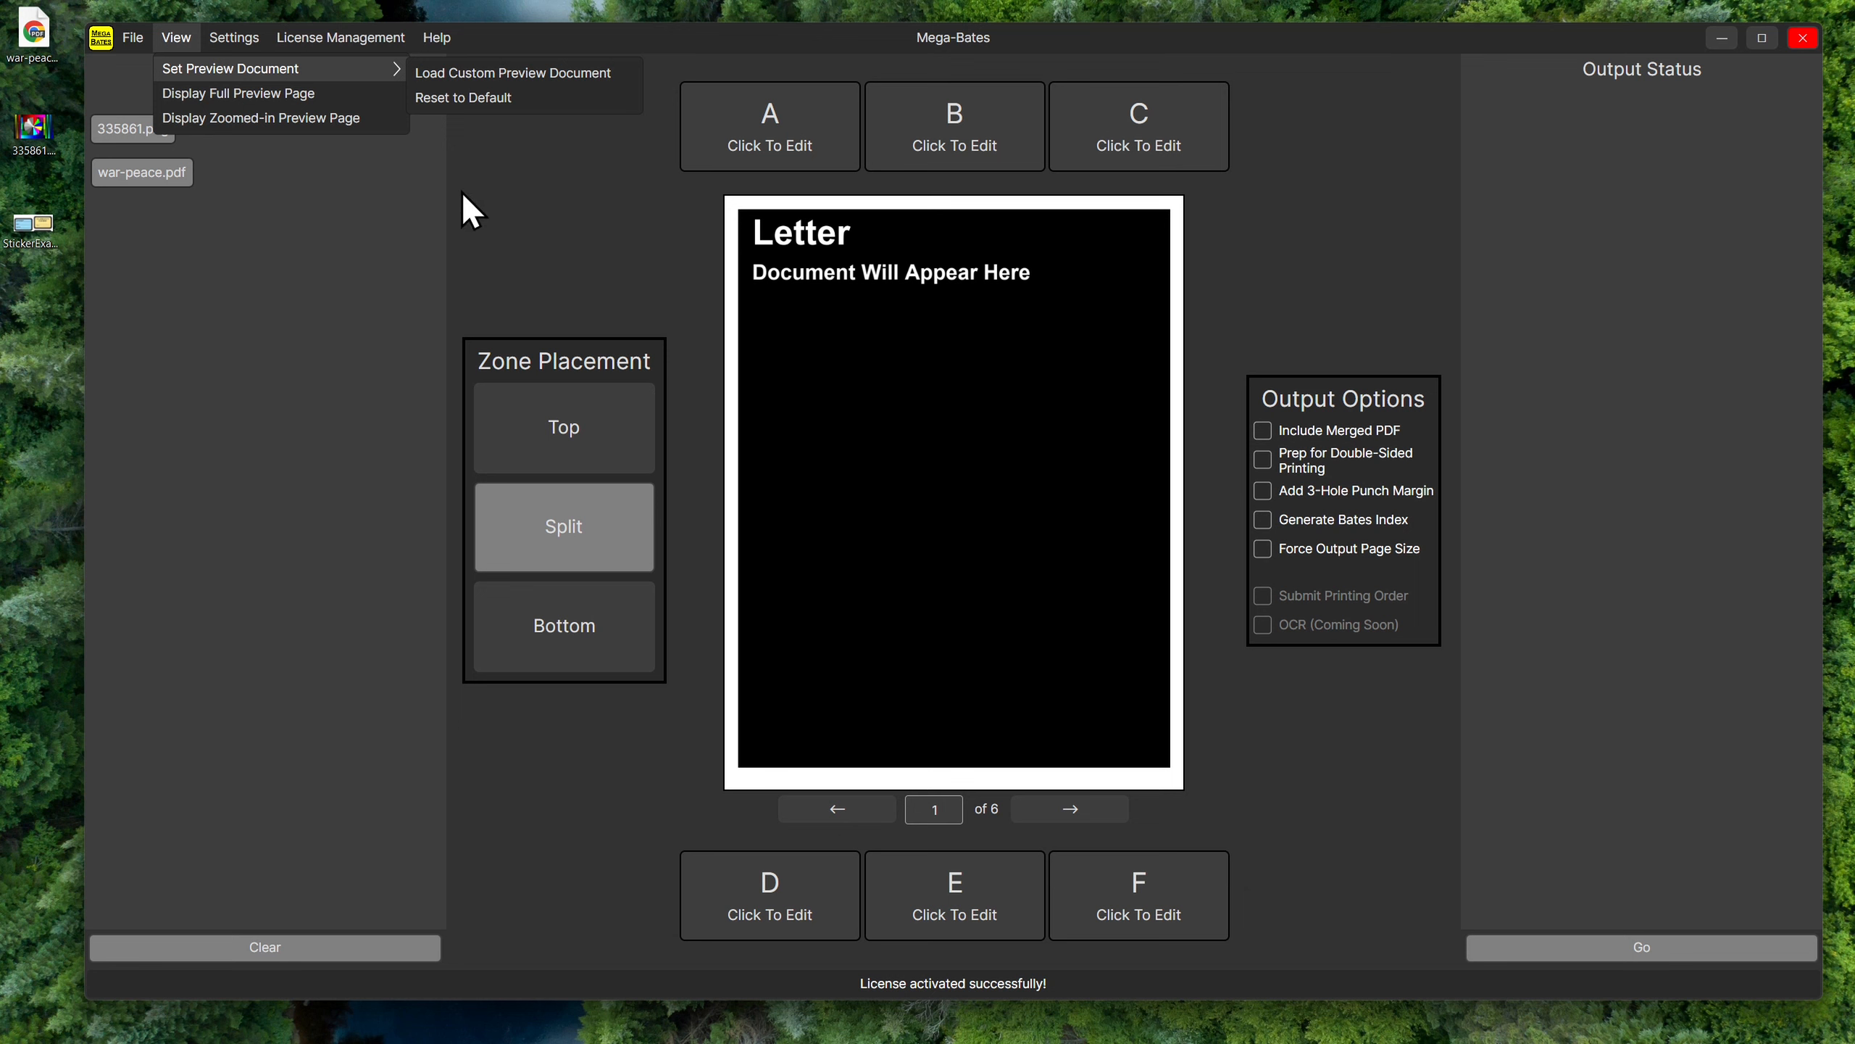
pyautogui.click(509, 97)
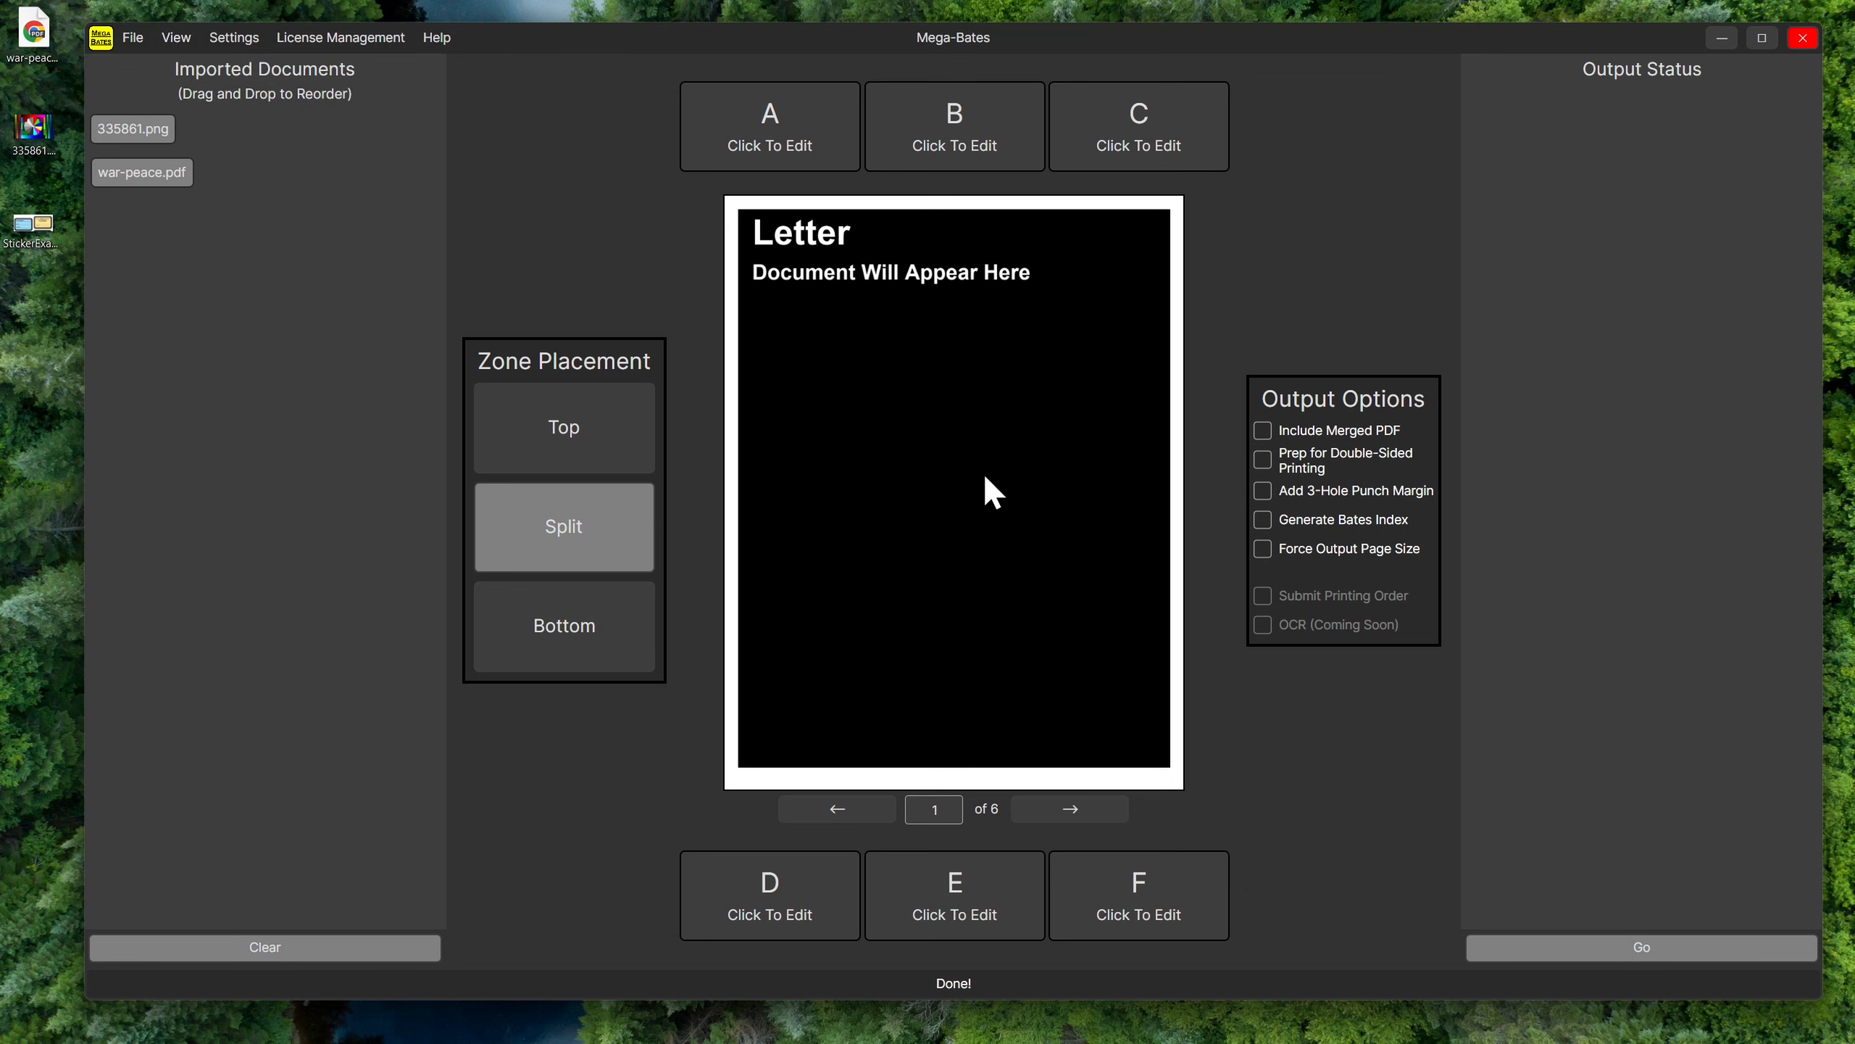
# Display the zoomed-in preview page and maximize the application window.
pyautogui.click(176, 38)
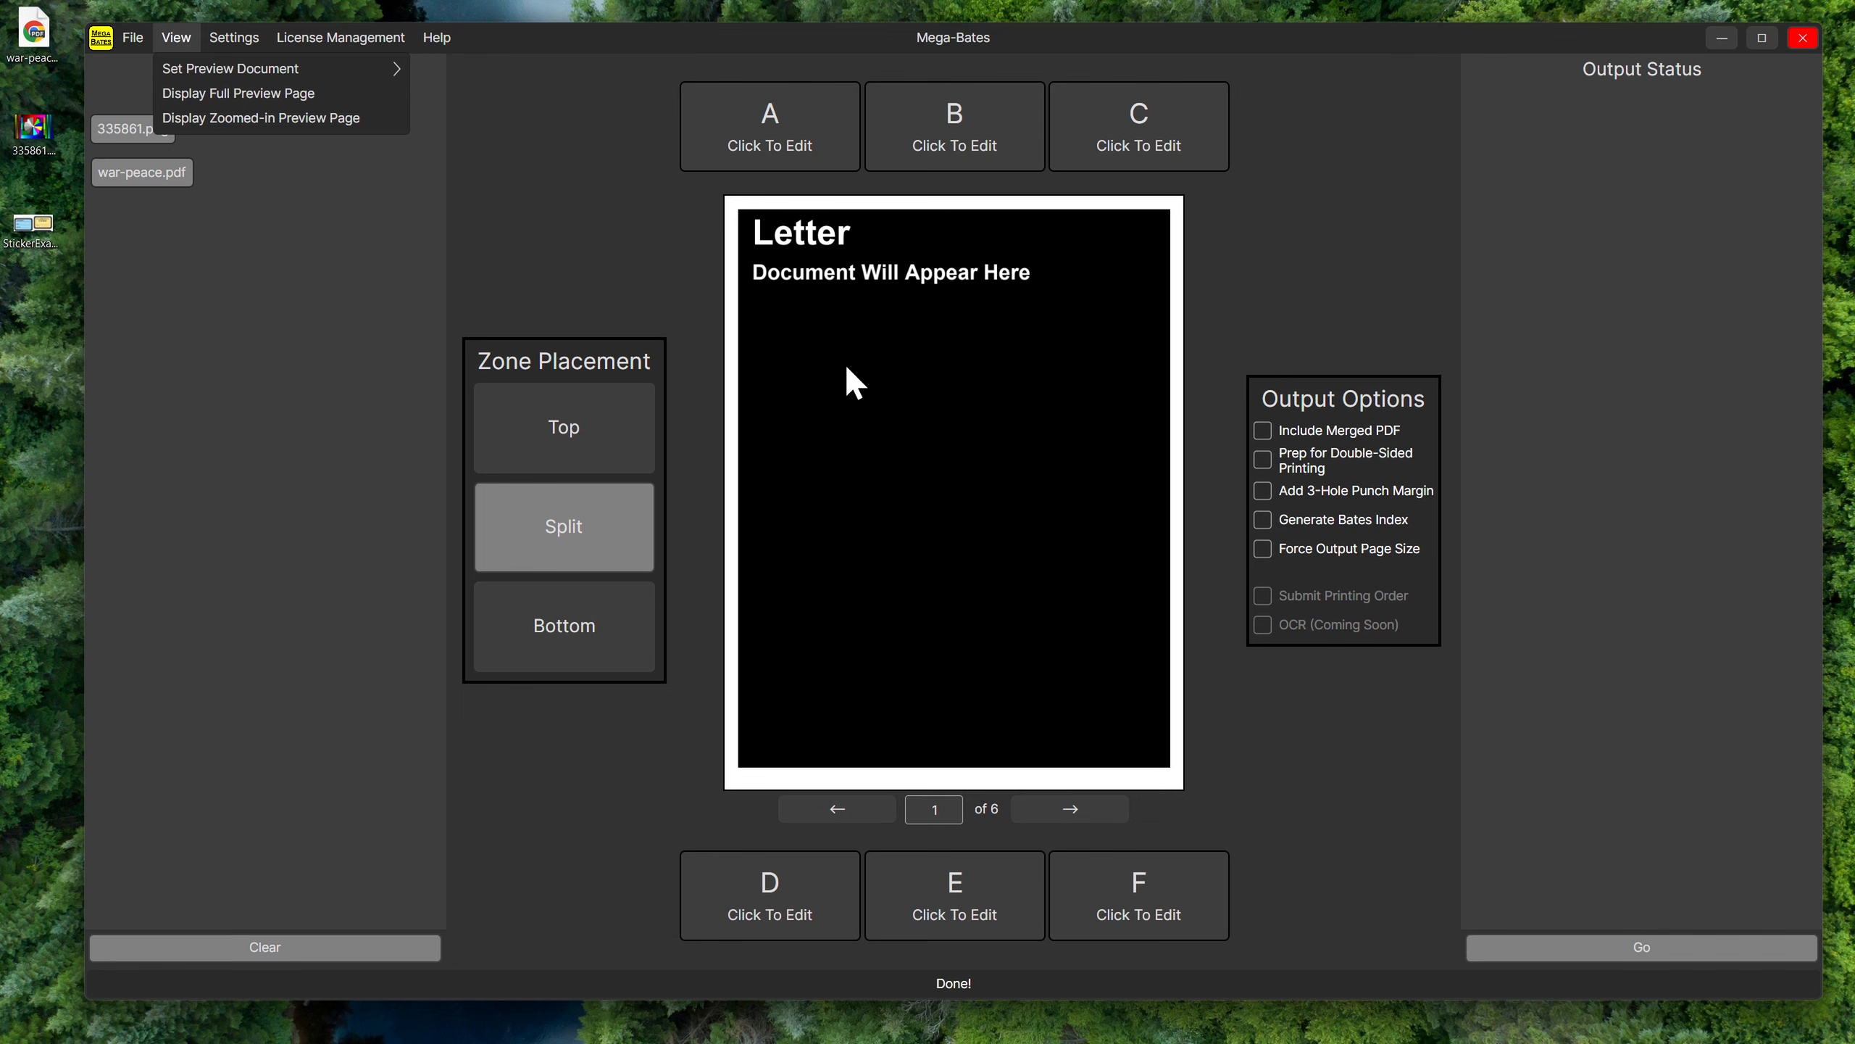
pyautogui.click(295, 121)
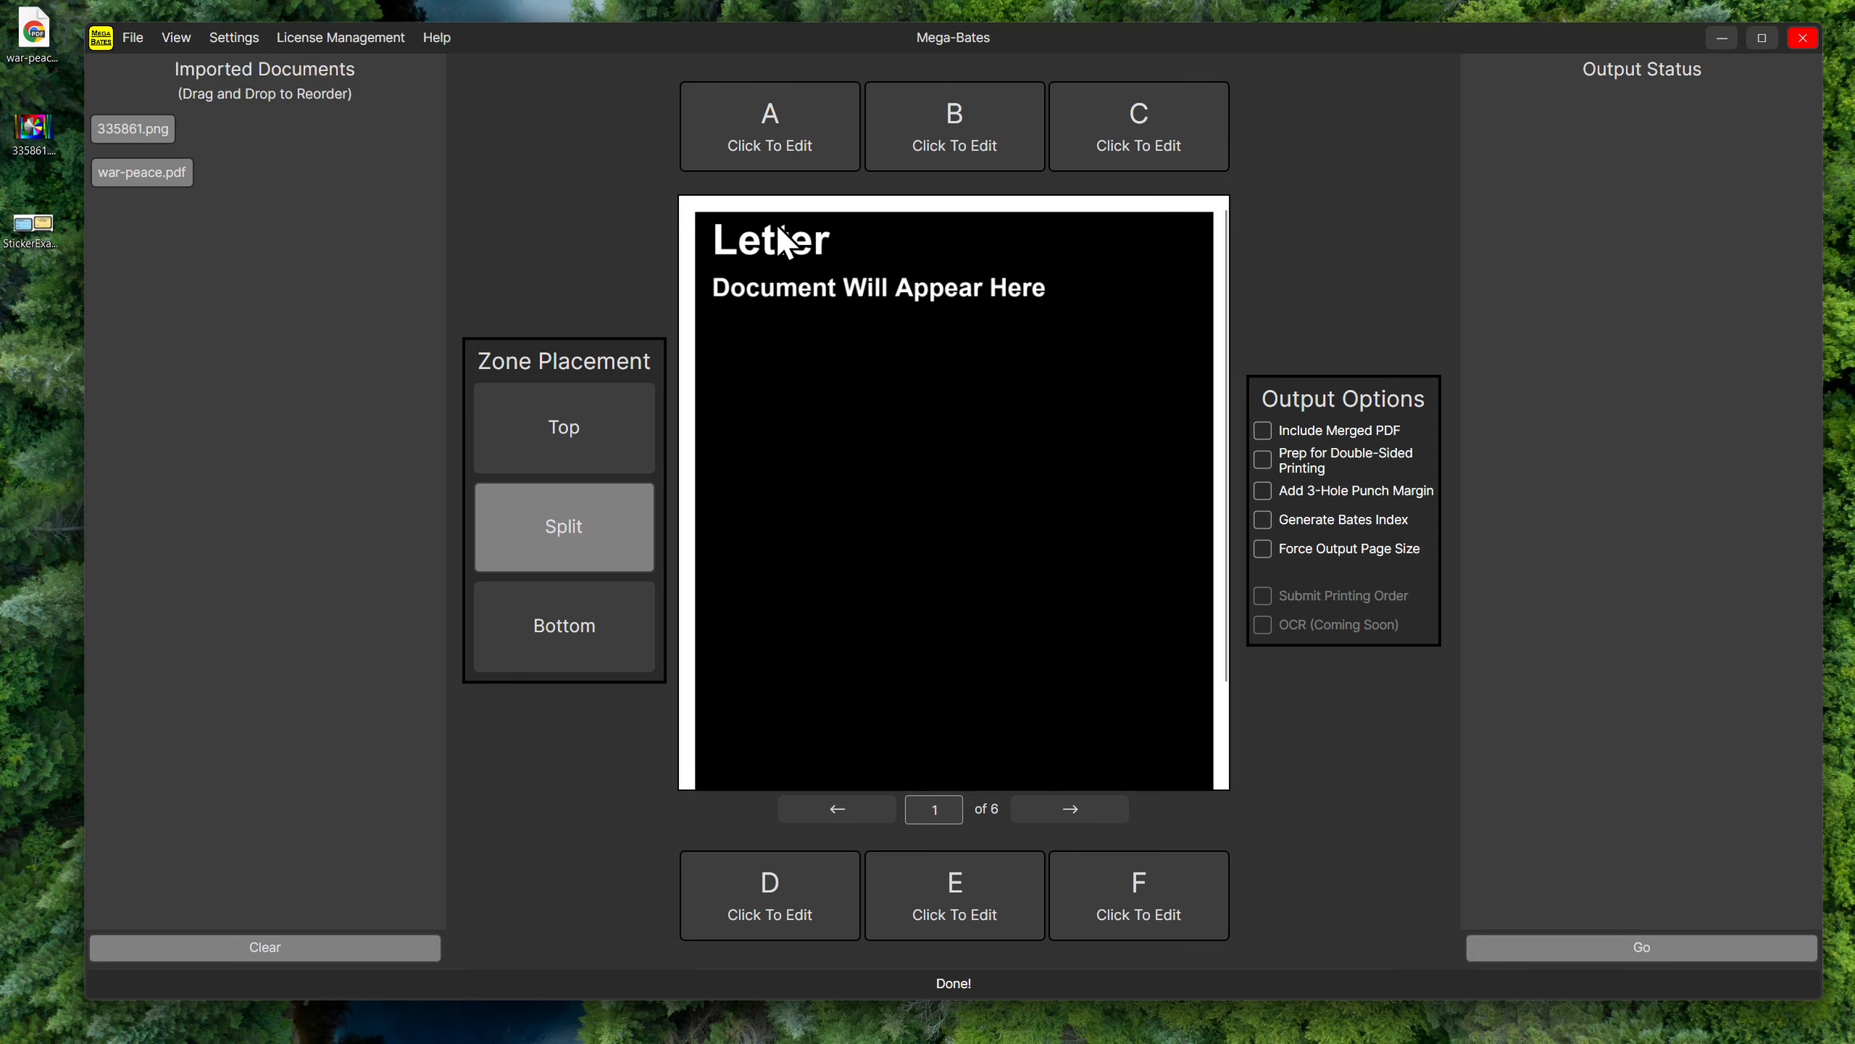
pyautogui.click(1762, 37)
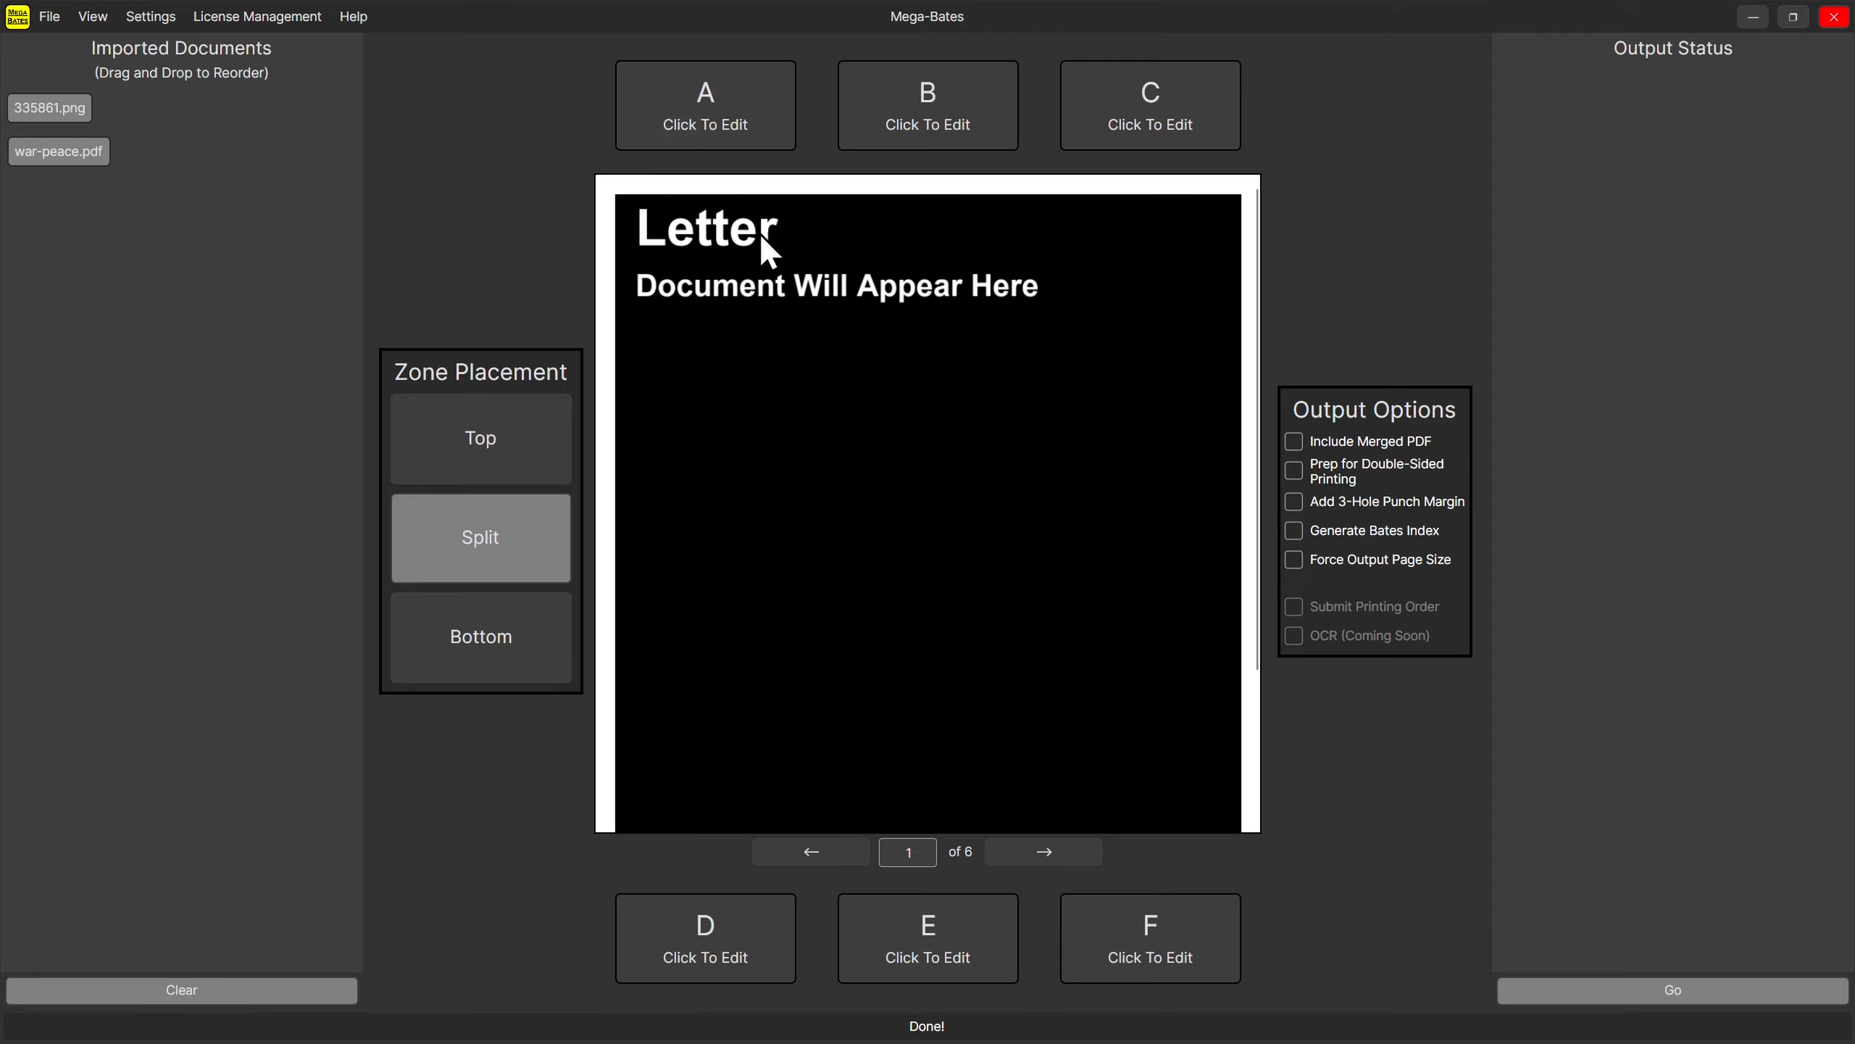
# Place a Static Text element in the single cell of zone A.
pyautogui.click(704, 109)
pyautogui.moveTo(243, 304); pyautogui.dragTo(709, 473)
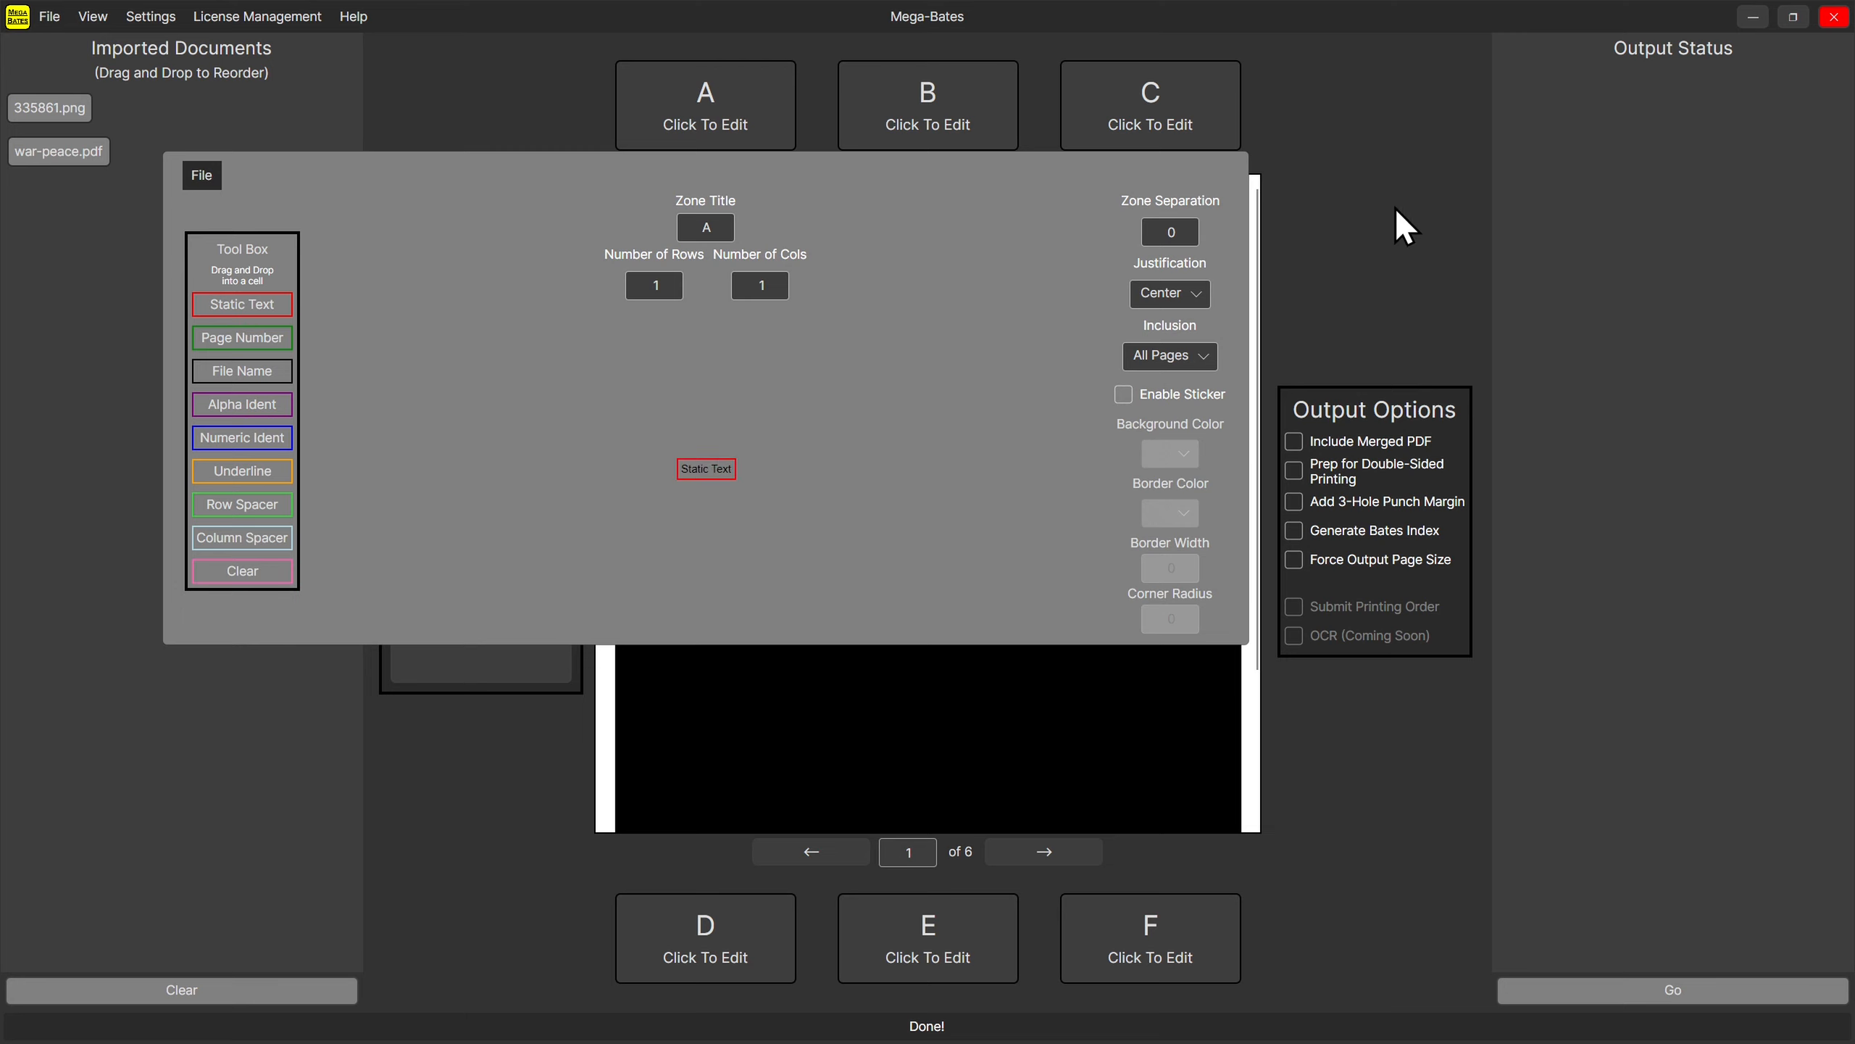
pyautogui.click(1396, 212)
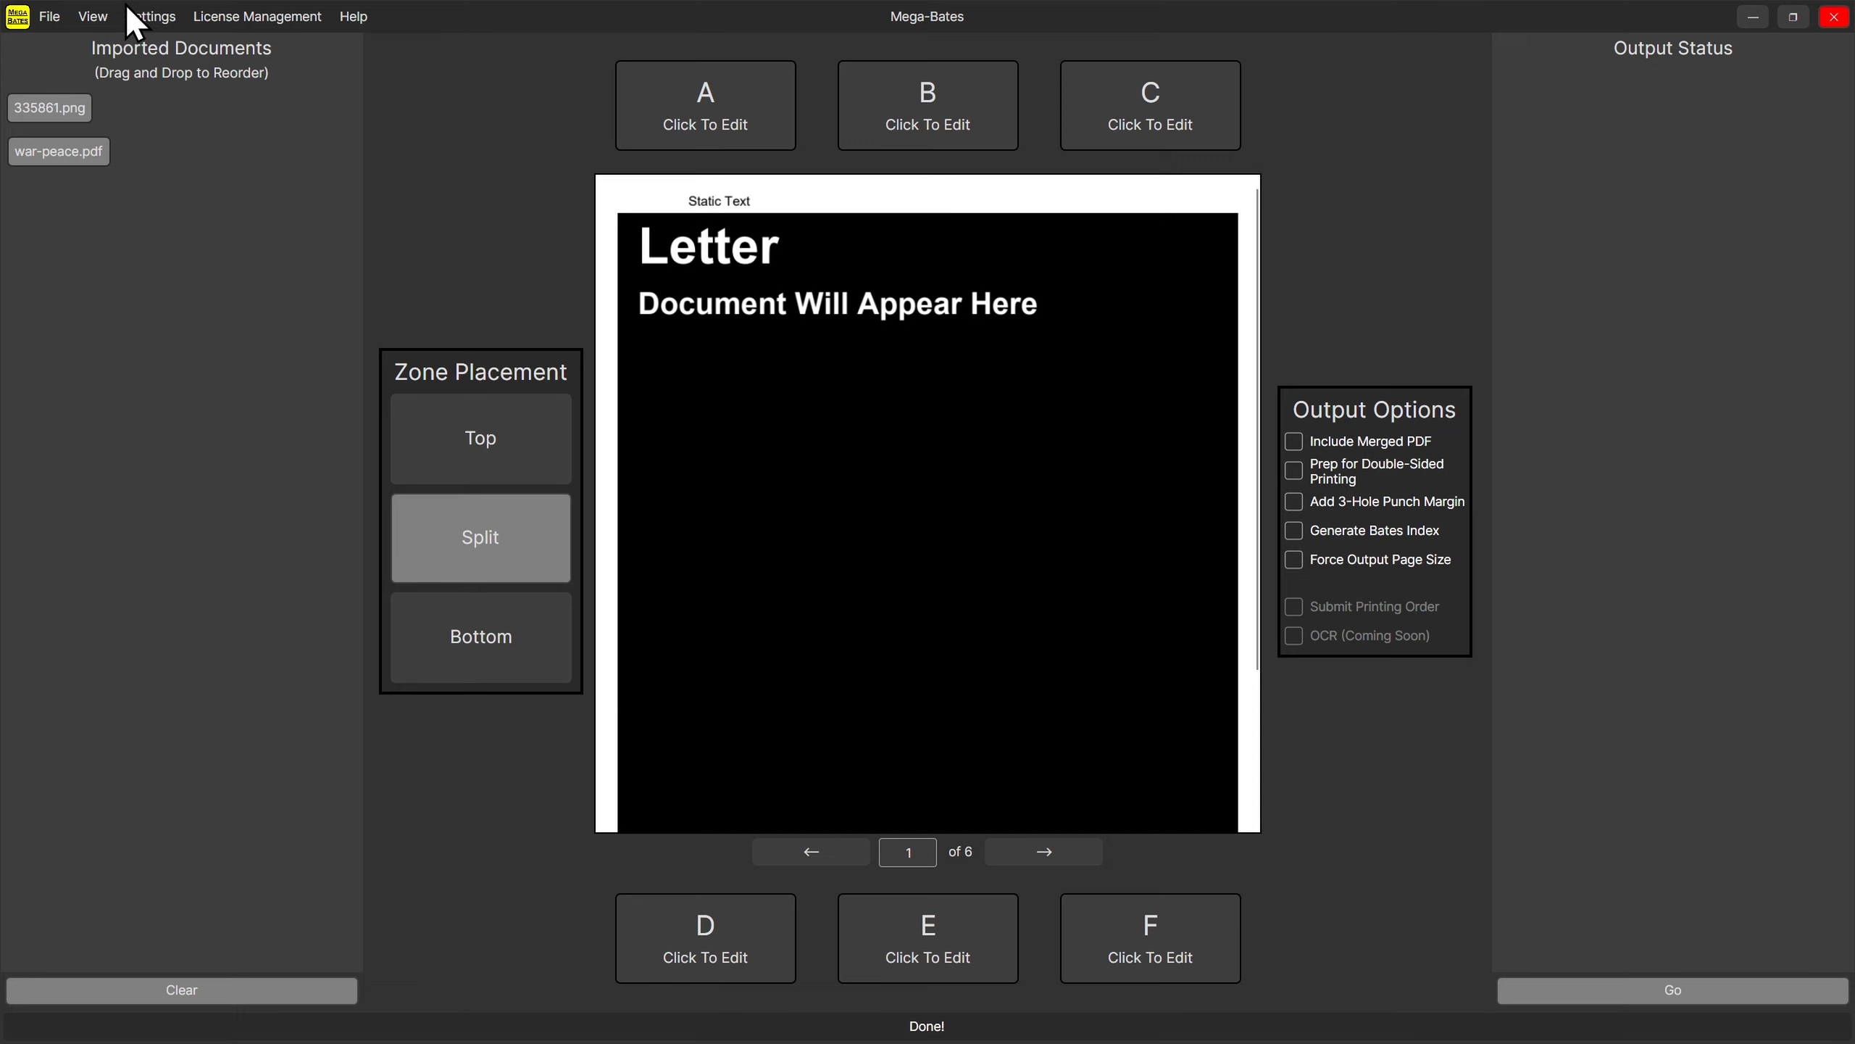
# Display the full preview page and clear the Static Text element from zone A's cell.
pyautogui.click(93, 16)
pyautogui.click(177, 77)
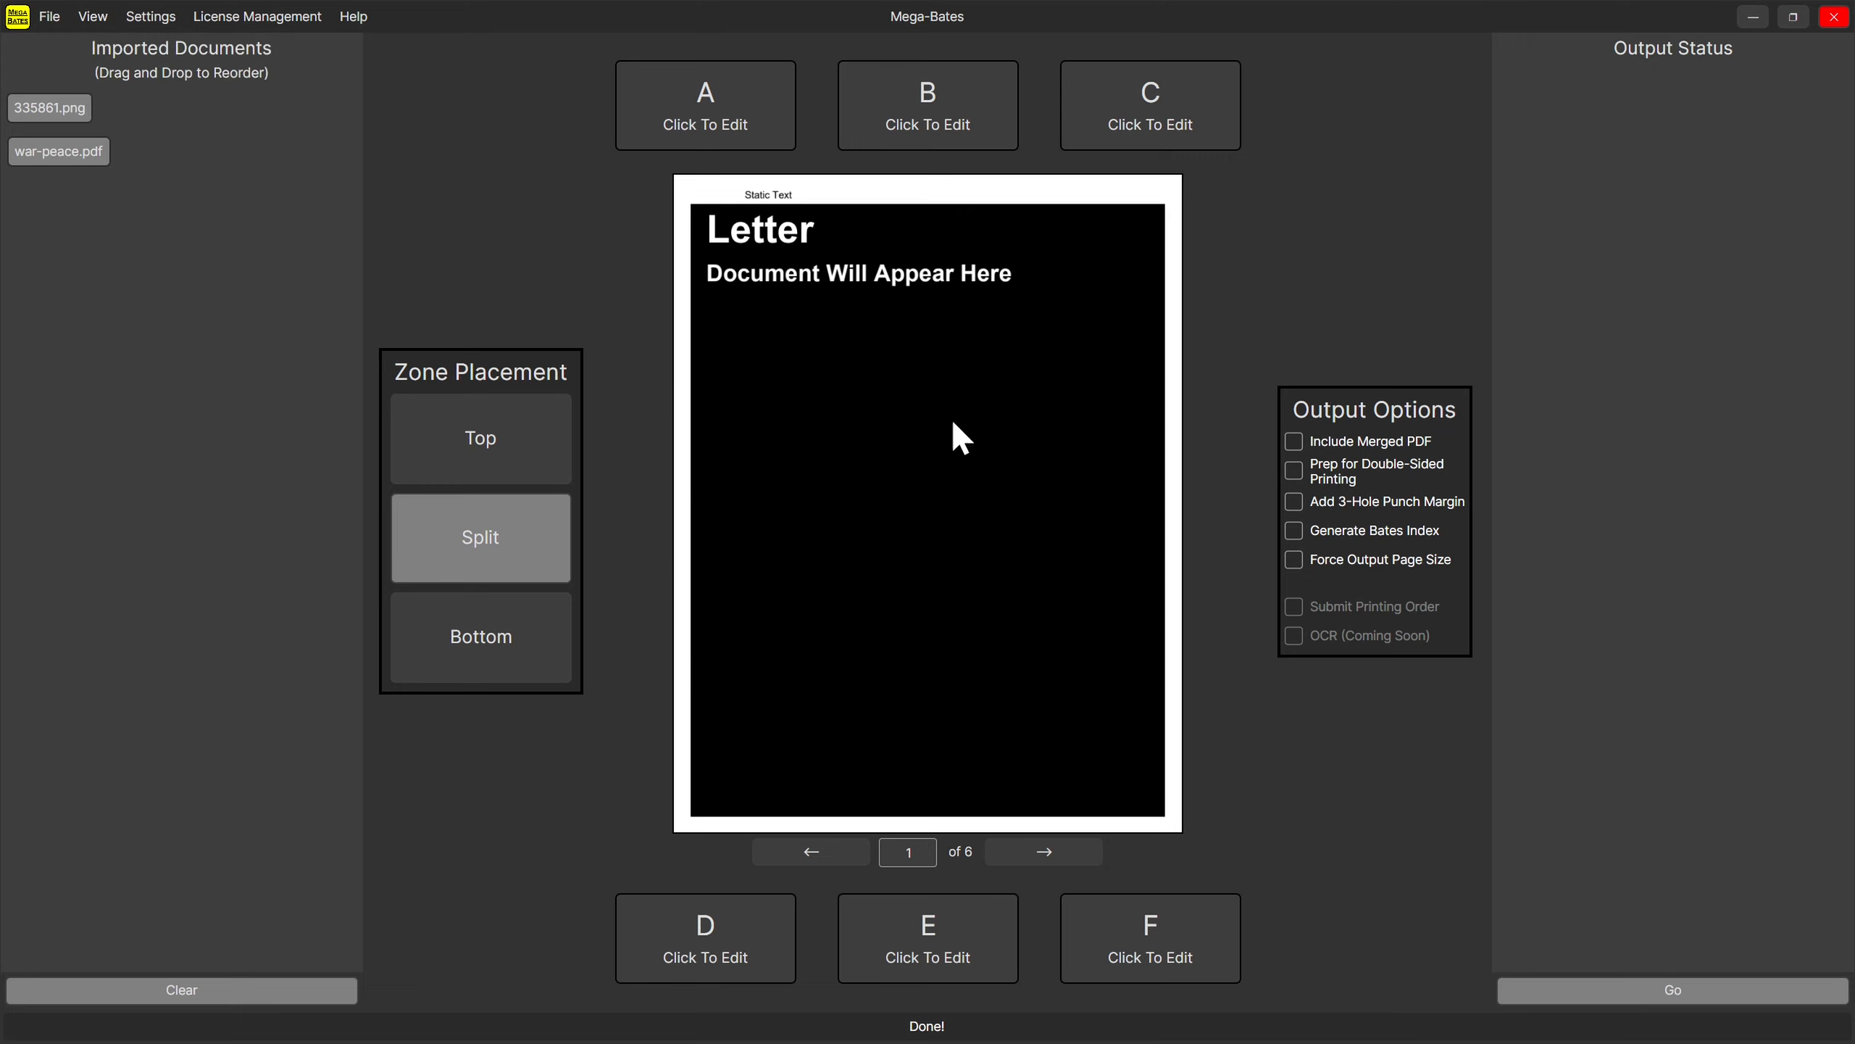
pyautogui.click(759, 105)
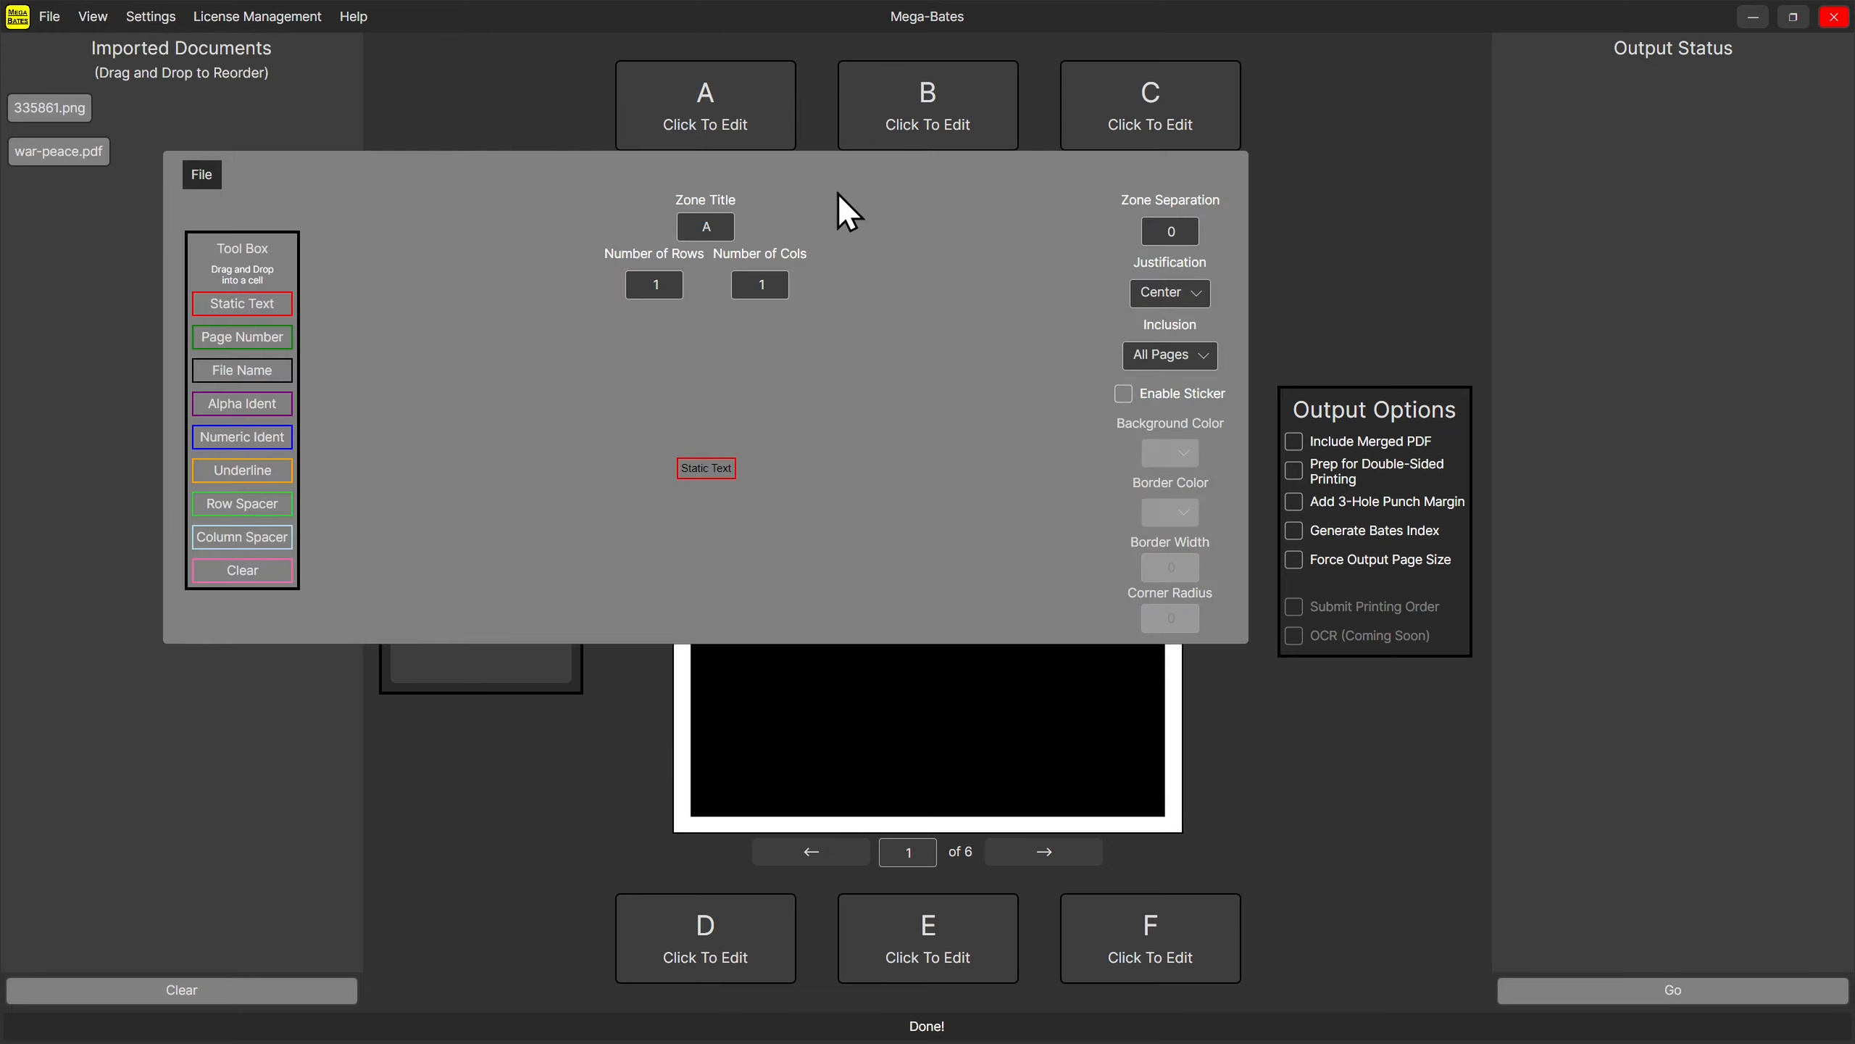
pyautogui.moveTo(263, 555); pyautogui.dragTo(711, 472)
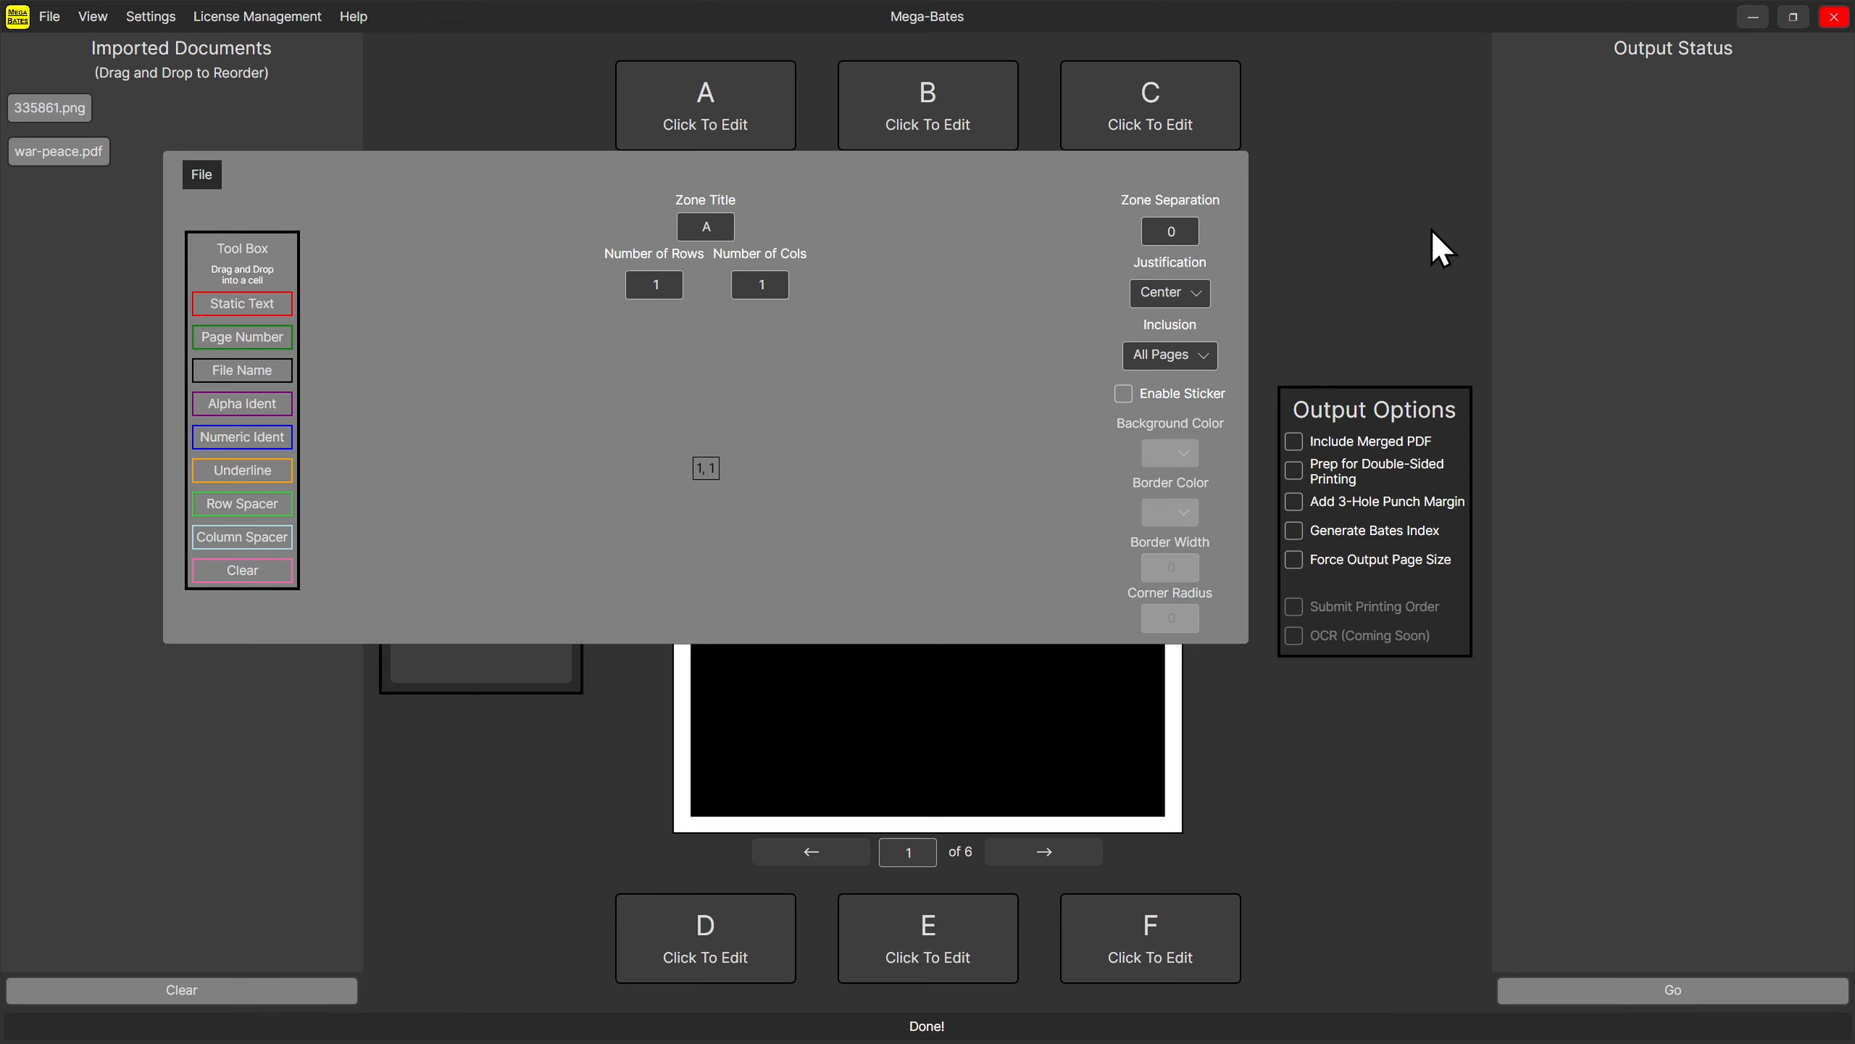
pyautogui.click(1432, 232)
# Examine the concurrency limit setting, the build date and the support contact options.
pyautogui.click(139, 18)
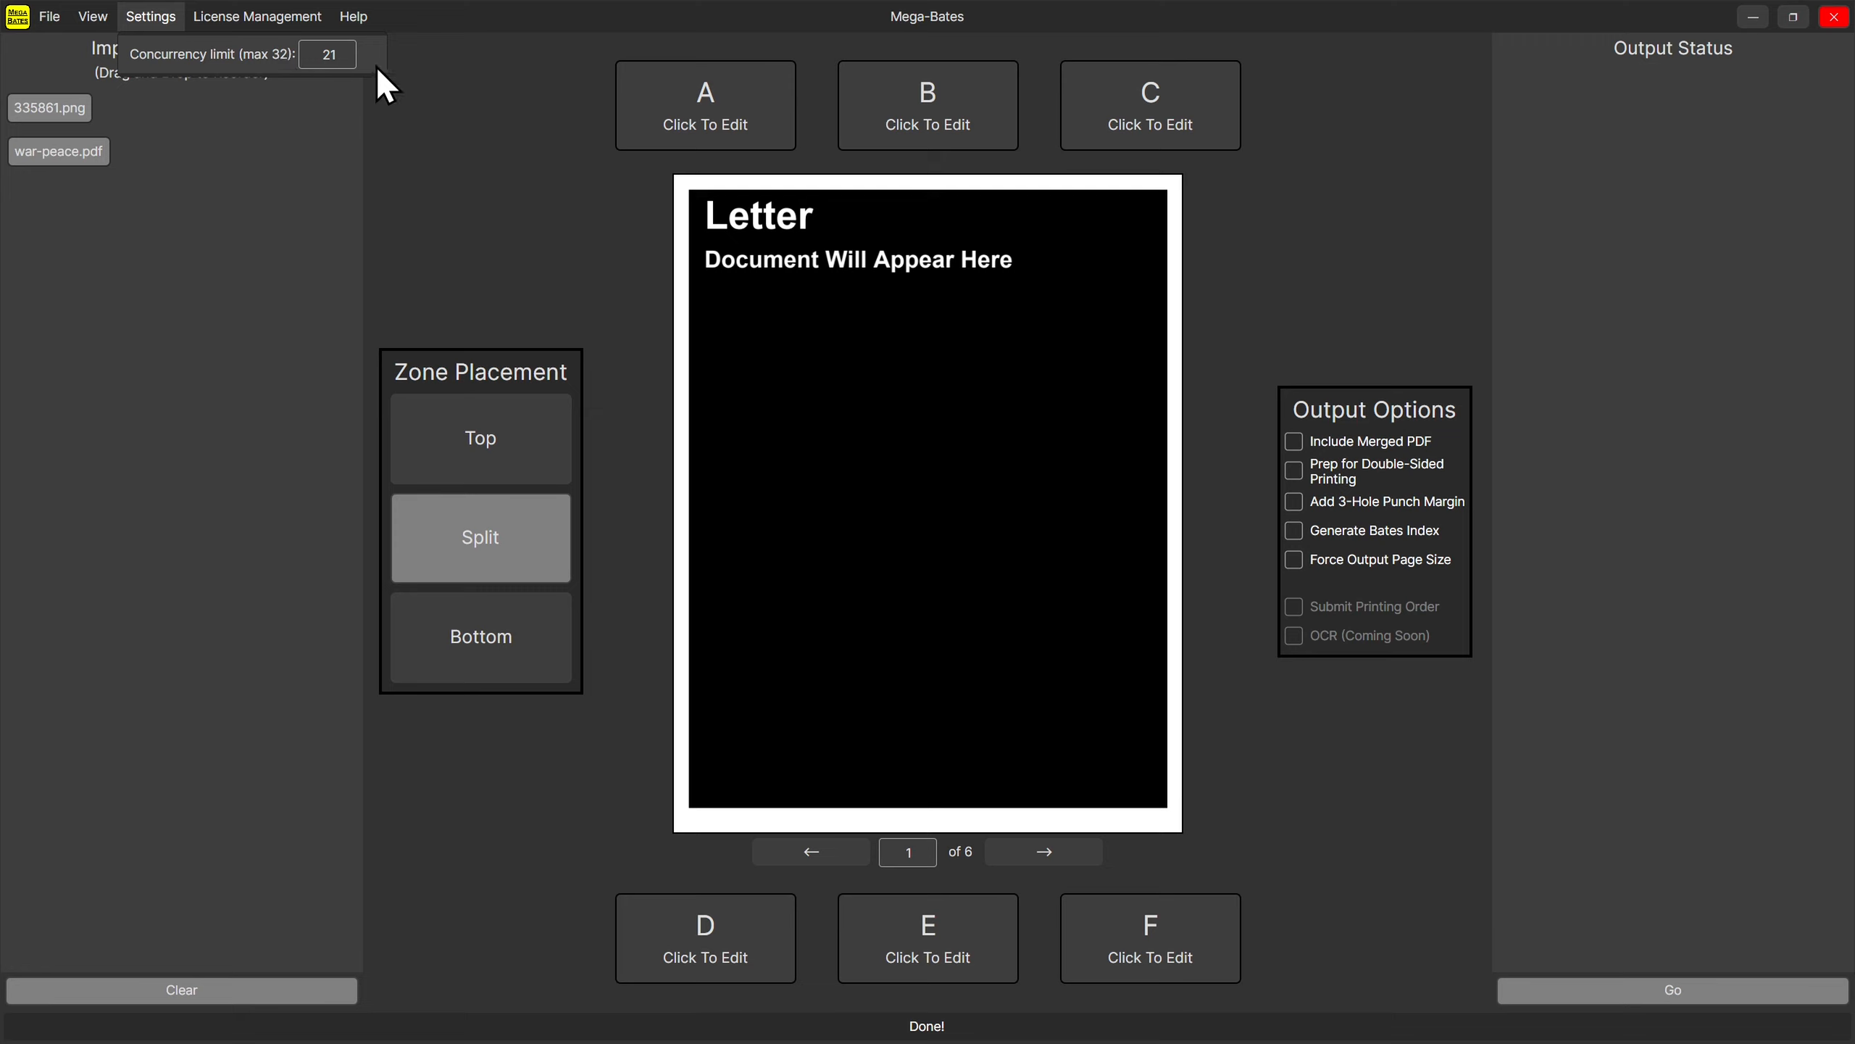
pyautogui.click(394, 81)
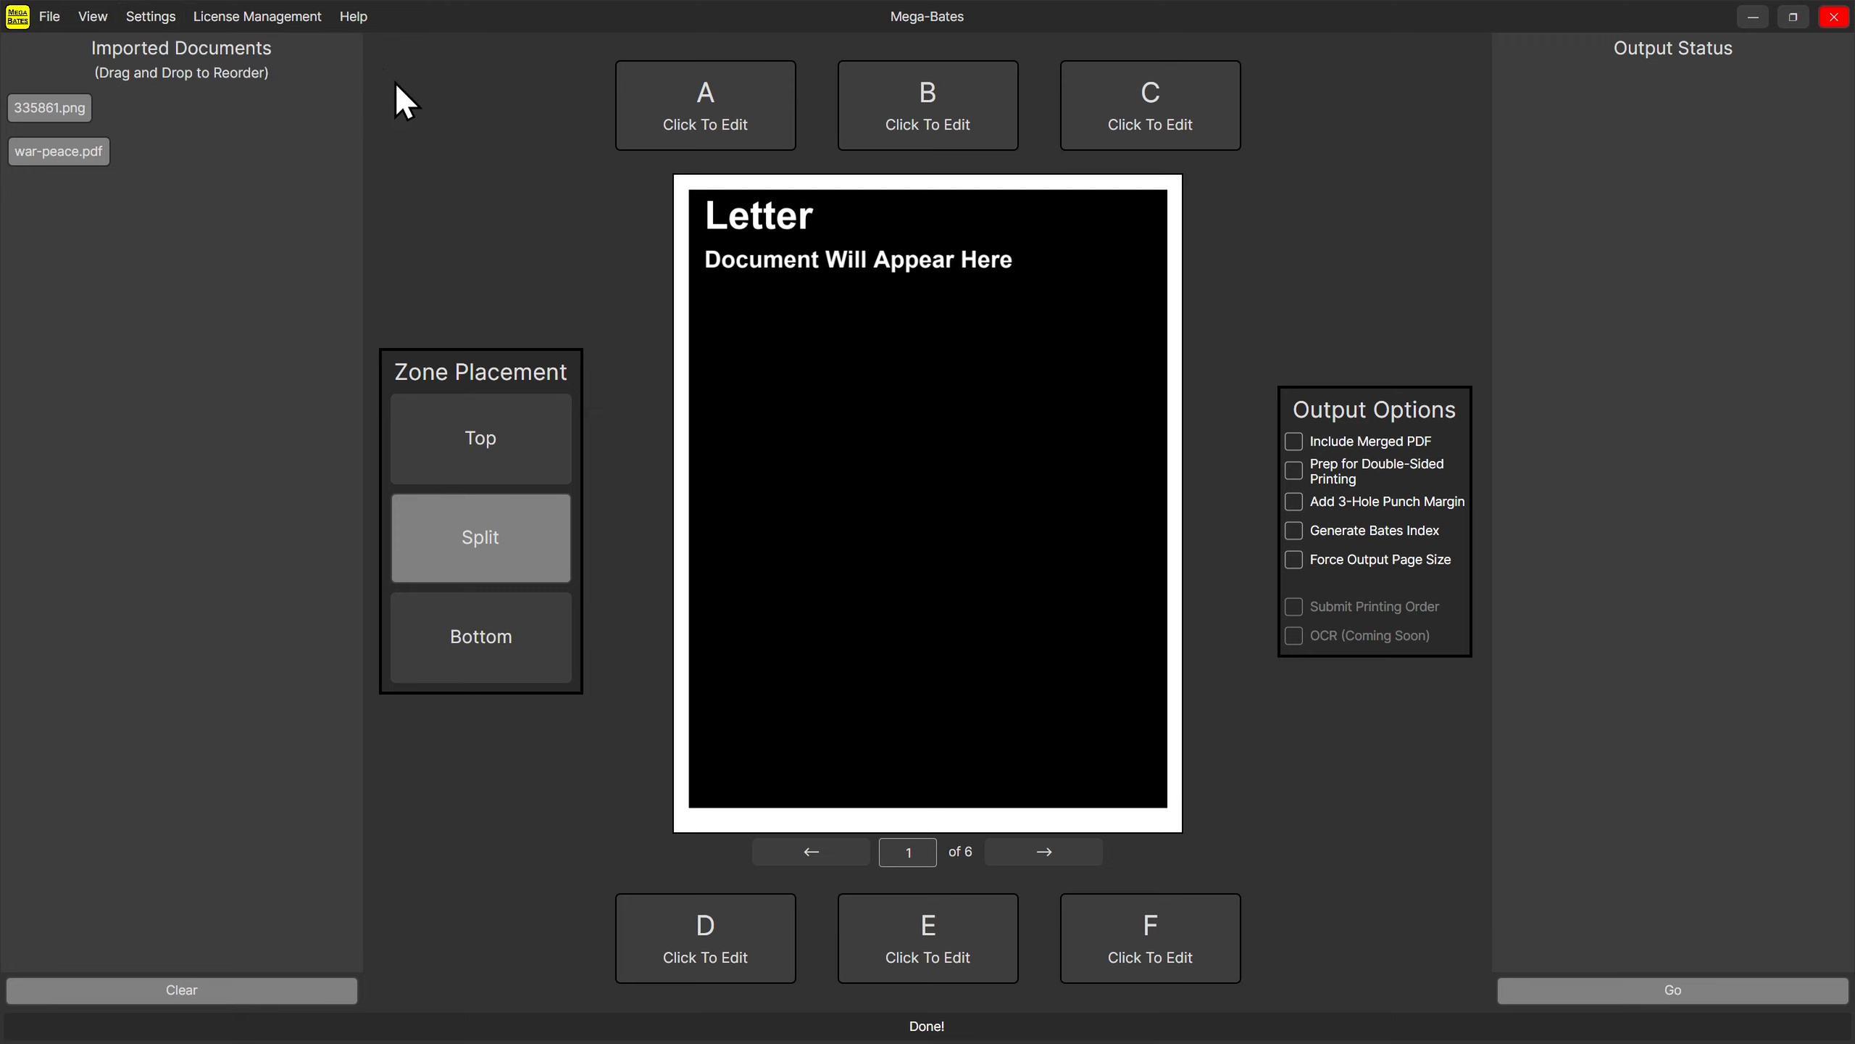
pyautogui.click(349, 24)
pyautogui.moveTo(374, 49)
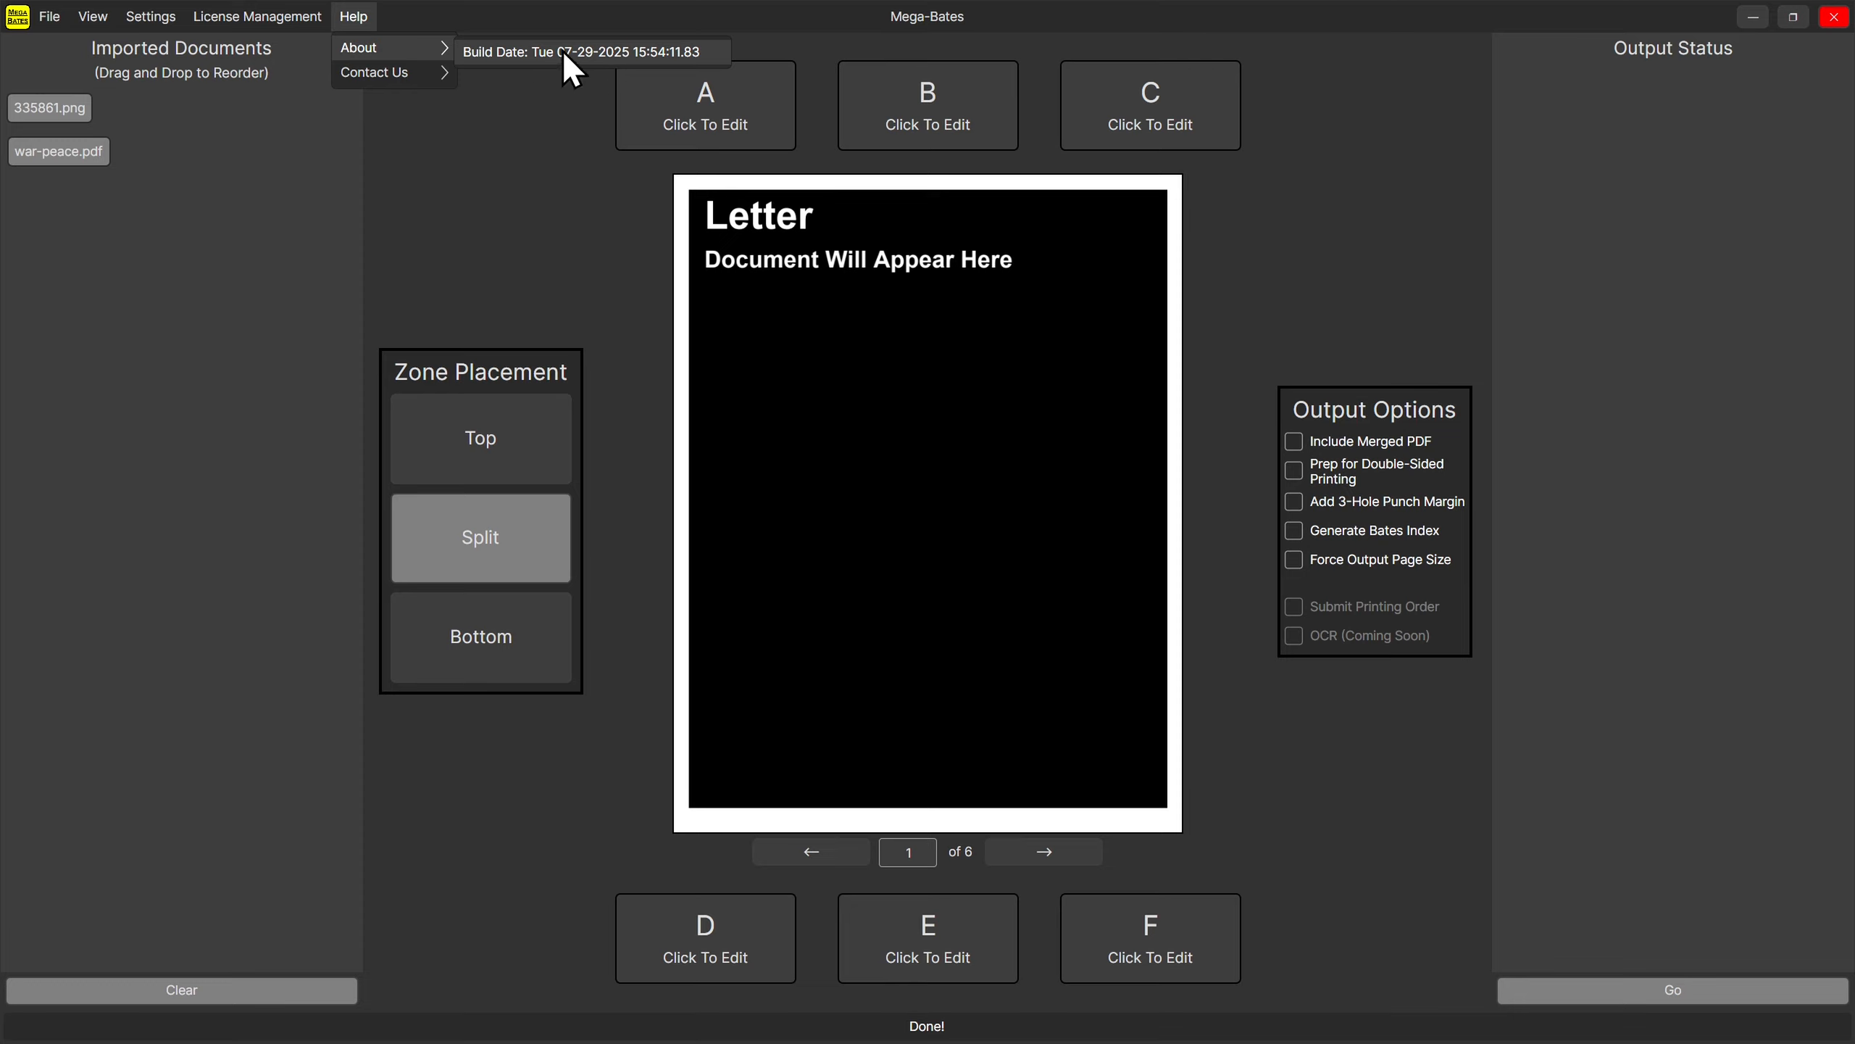
pyautogui.moveTo(420, 74)
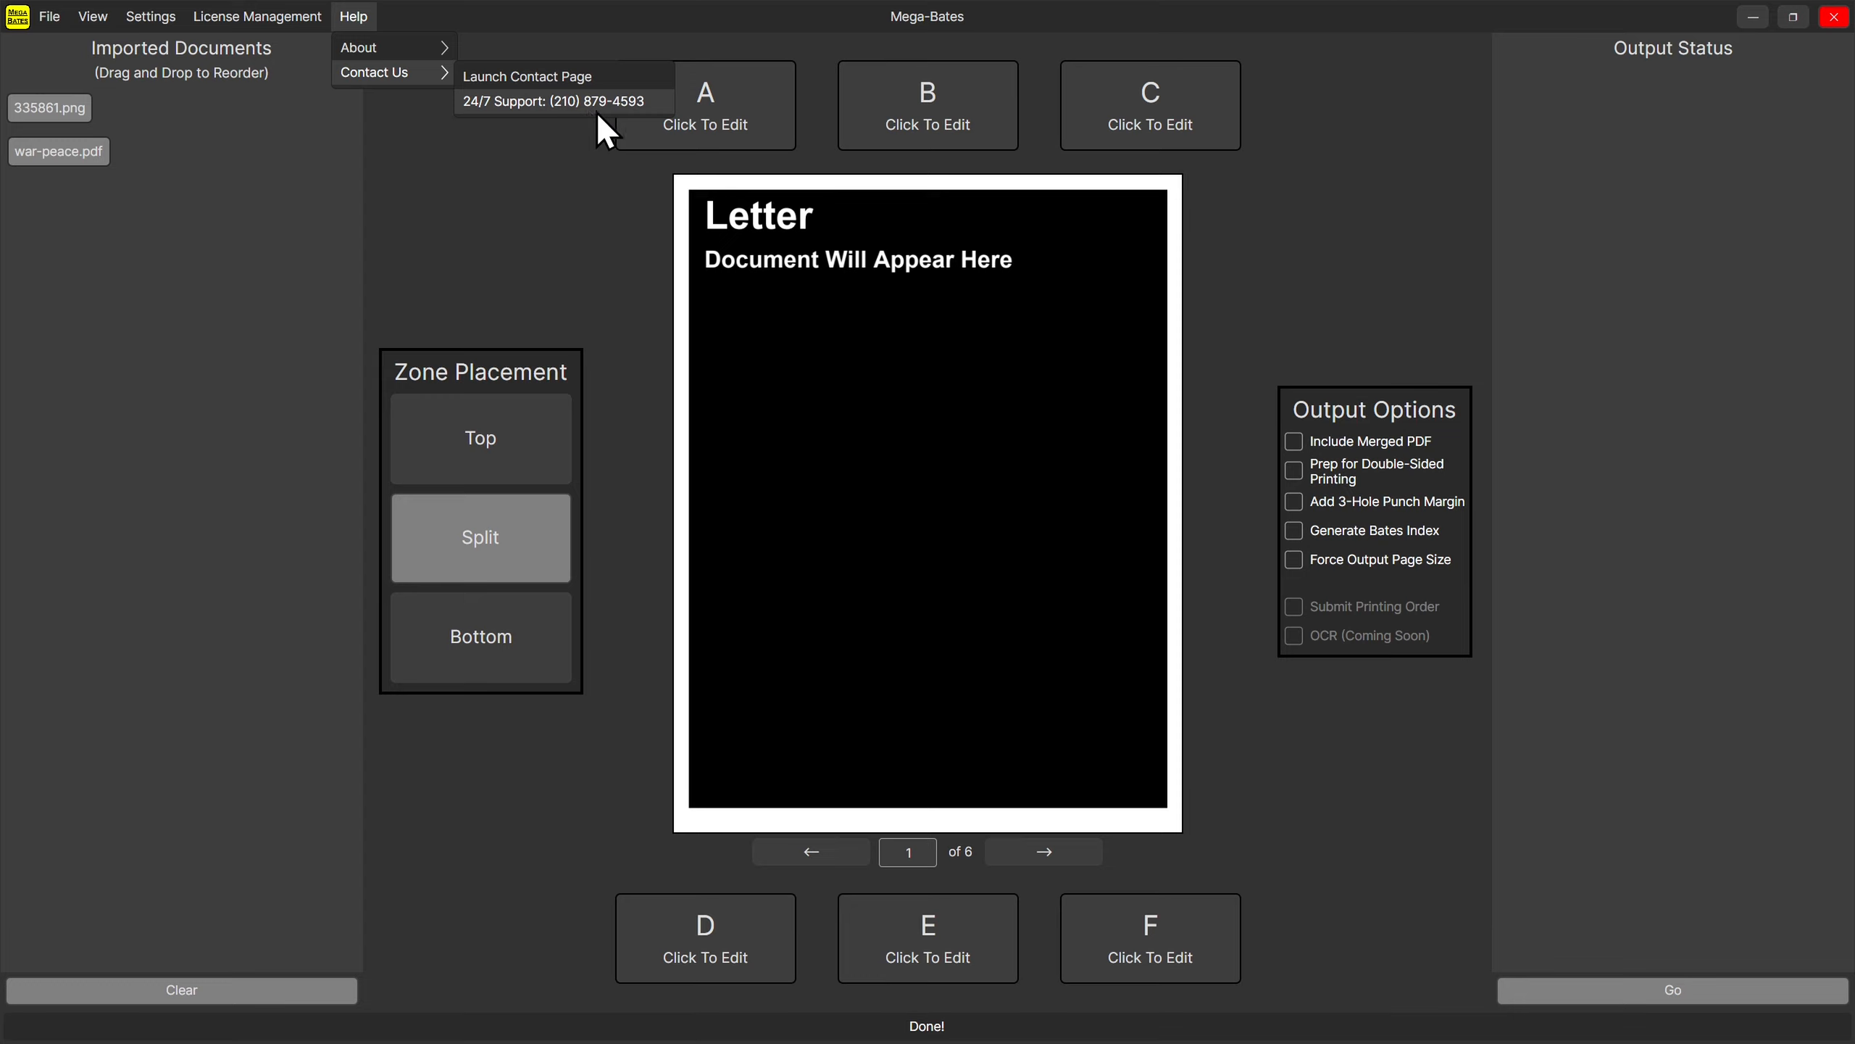
pyautogui.click(439, 8)
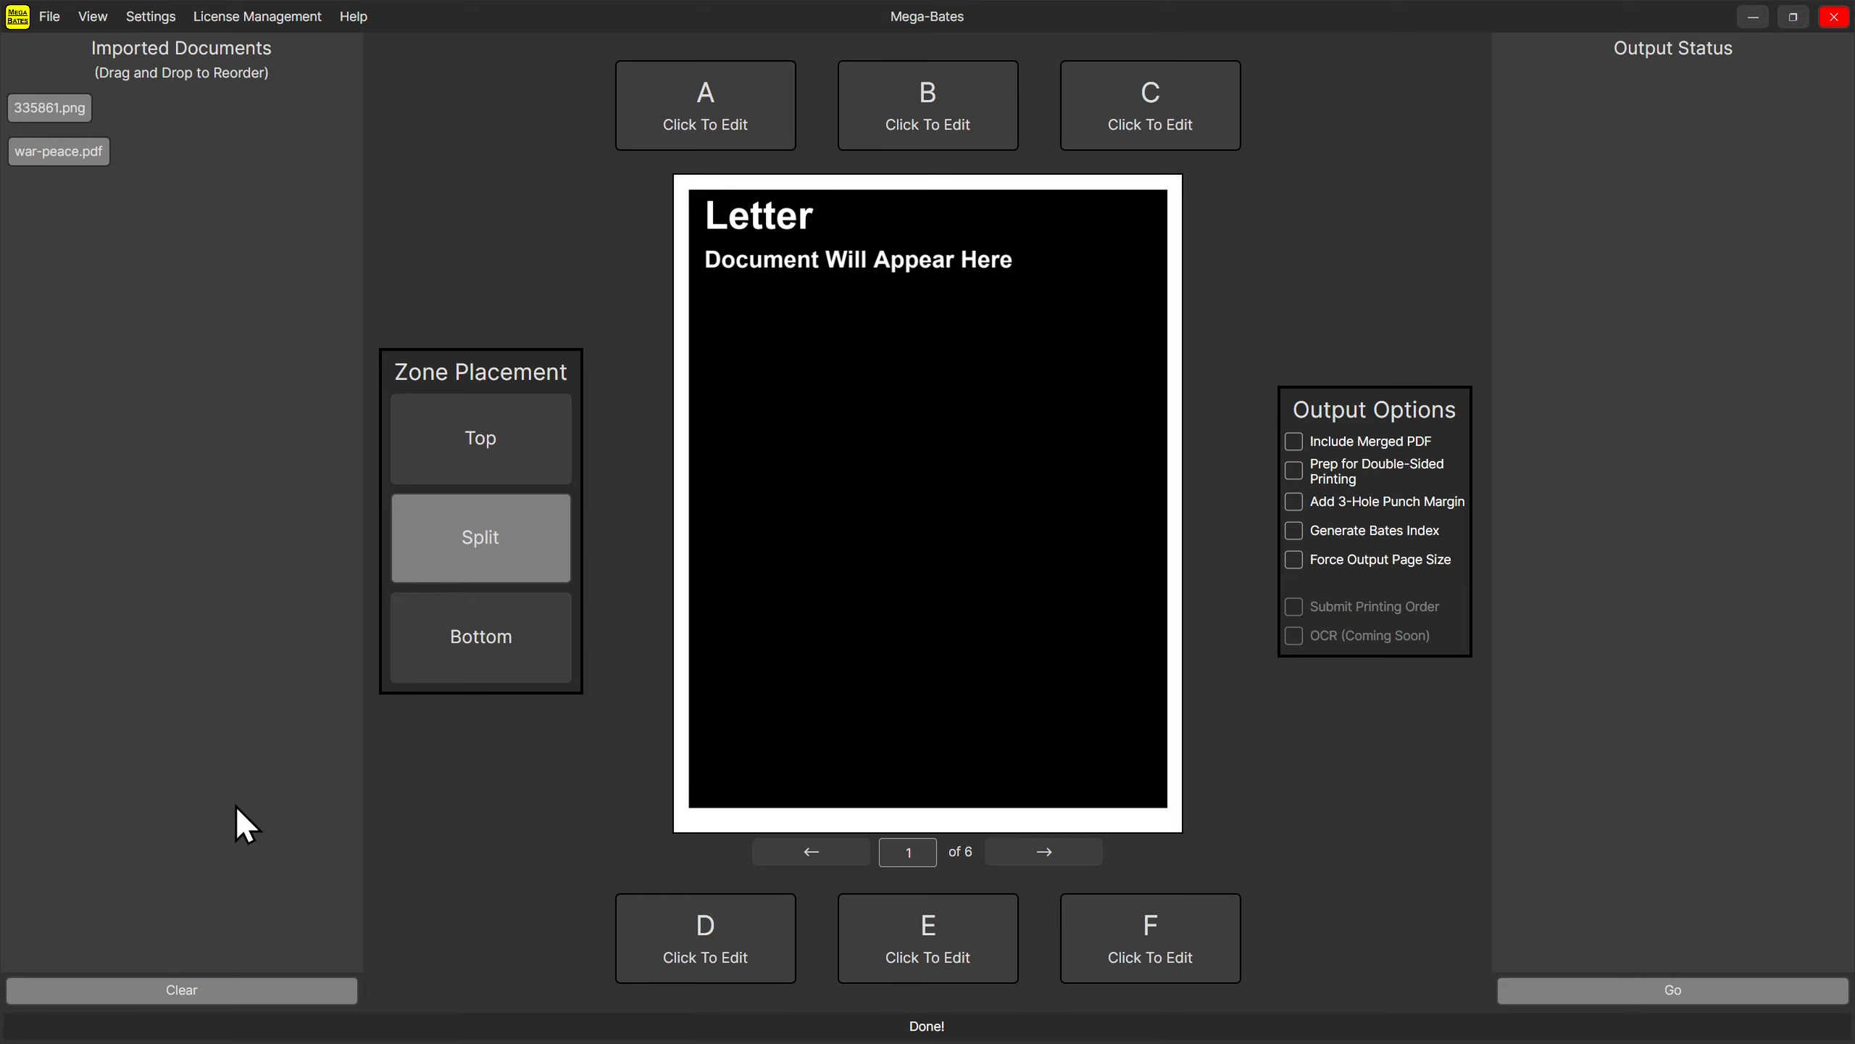
# Clear the imported documents and import war-peace.pdf and 335861.png from the desktop again, with the window maximized at the end.
pyautogui.click(220, 991)
pyautogui.doubleClick(526, 19)
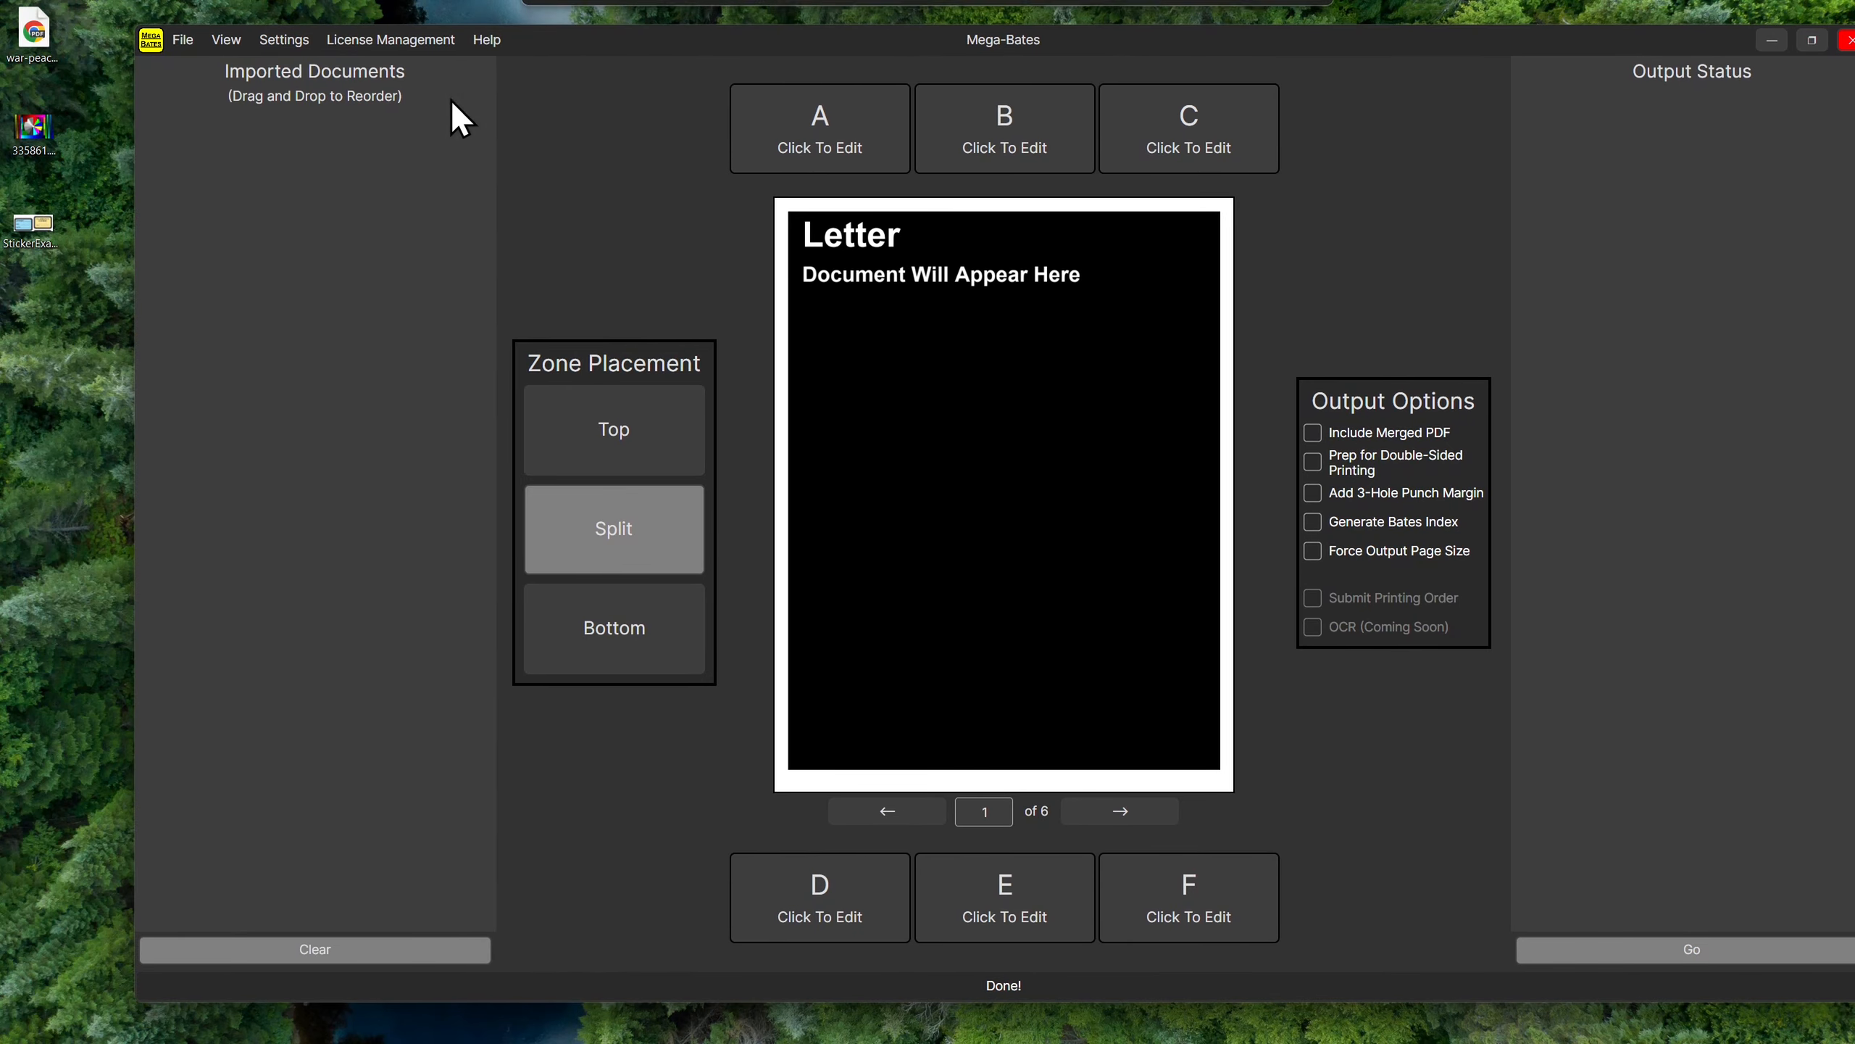
pyautogui.moveTo(79, 158); pyautogui.dragTo(296, 246)
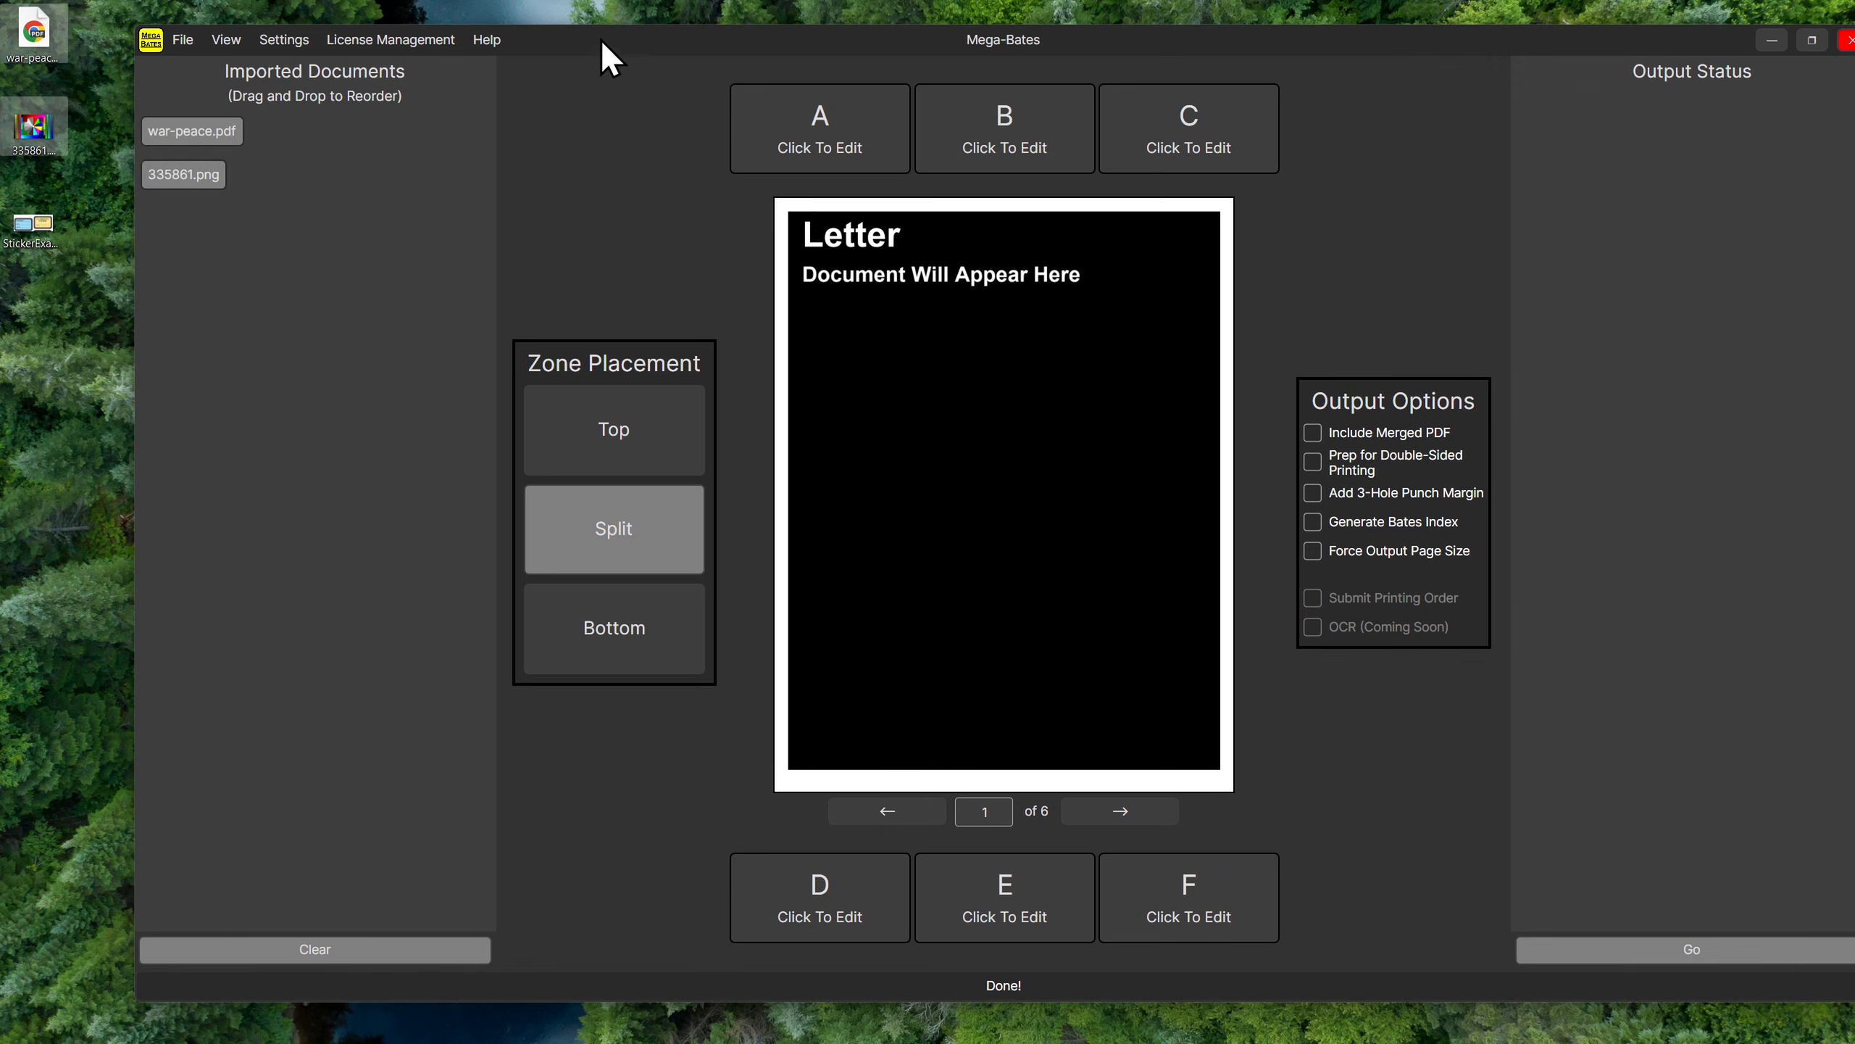
pyautogui.moveTo(600, 38); pyautogui.dragTo(694, 15)
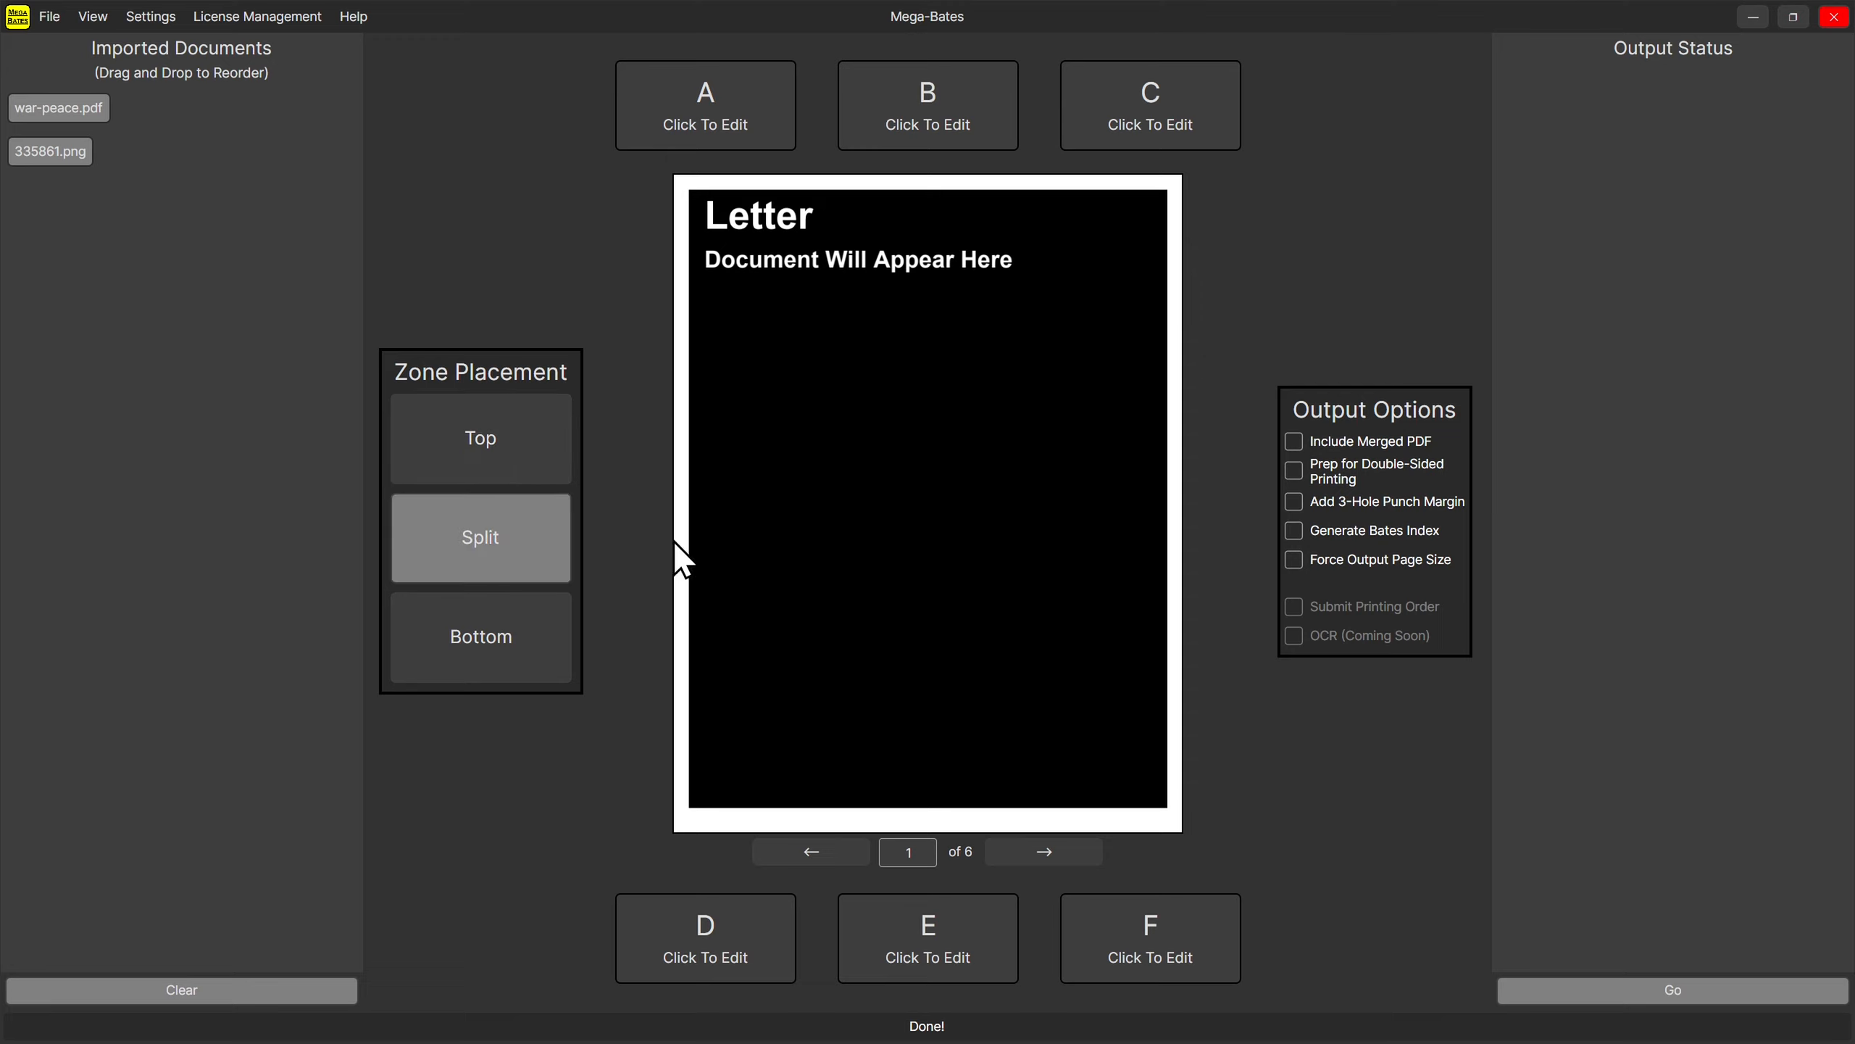
# Try the Top and Bottom zone placements, and return the placement to Split.
pyautogui.click(504, 446)
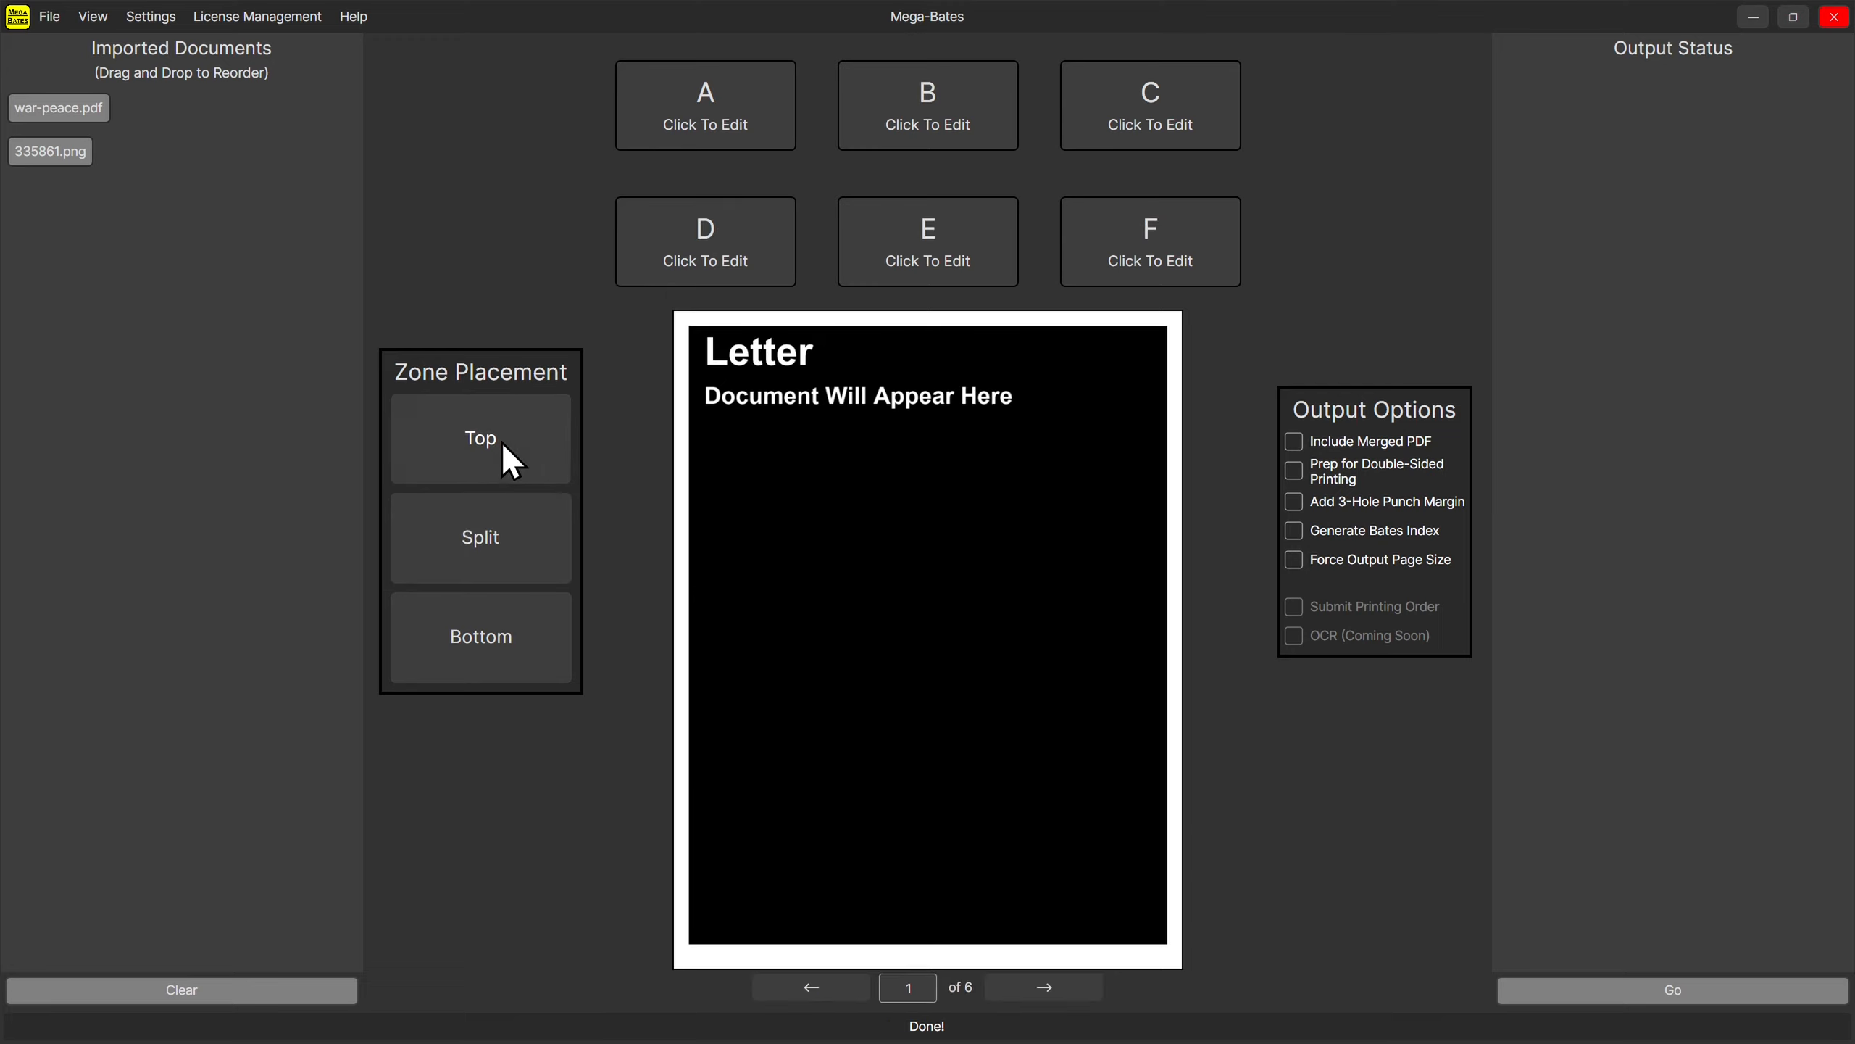
pyautogui.click(500, 654)
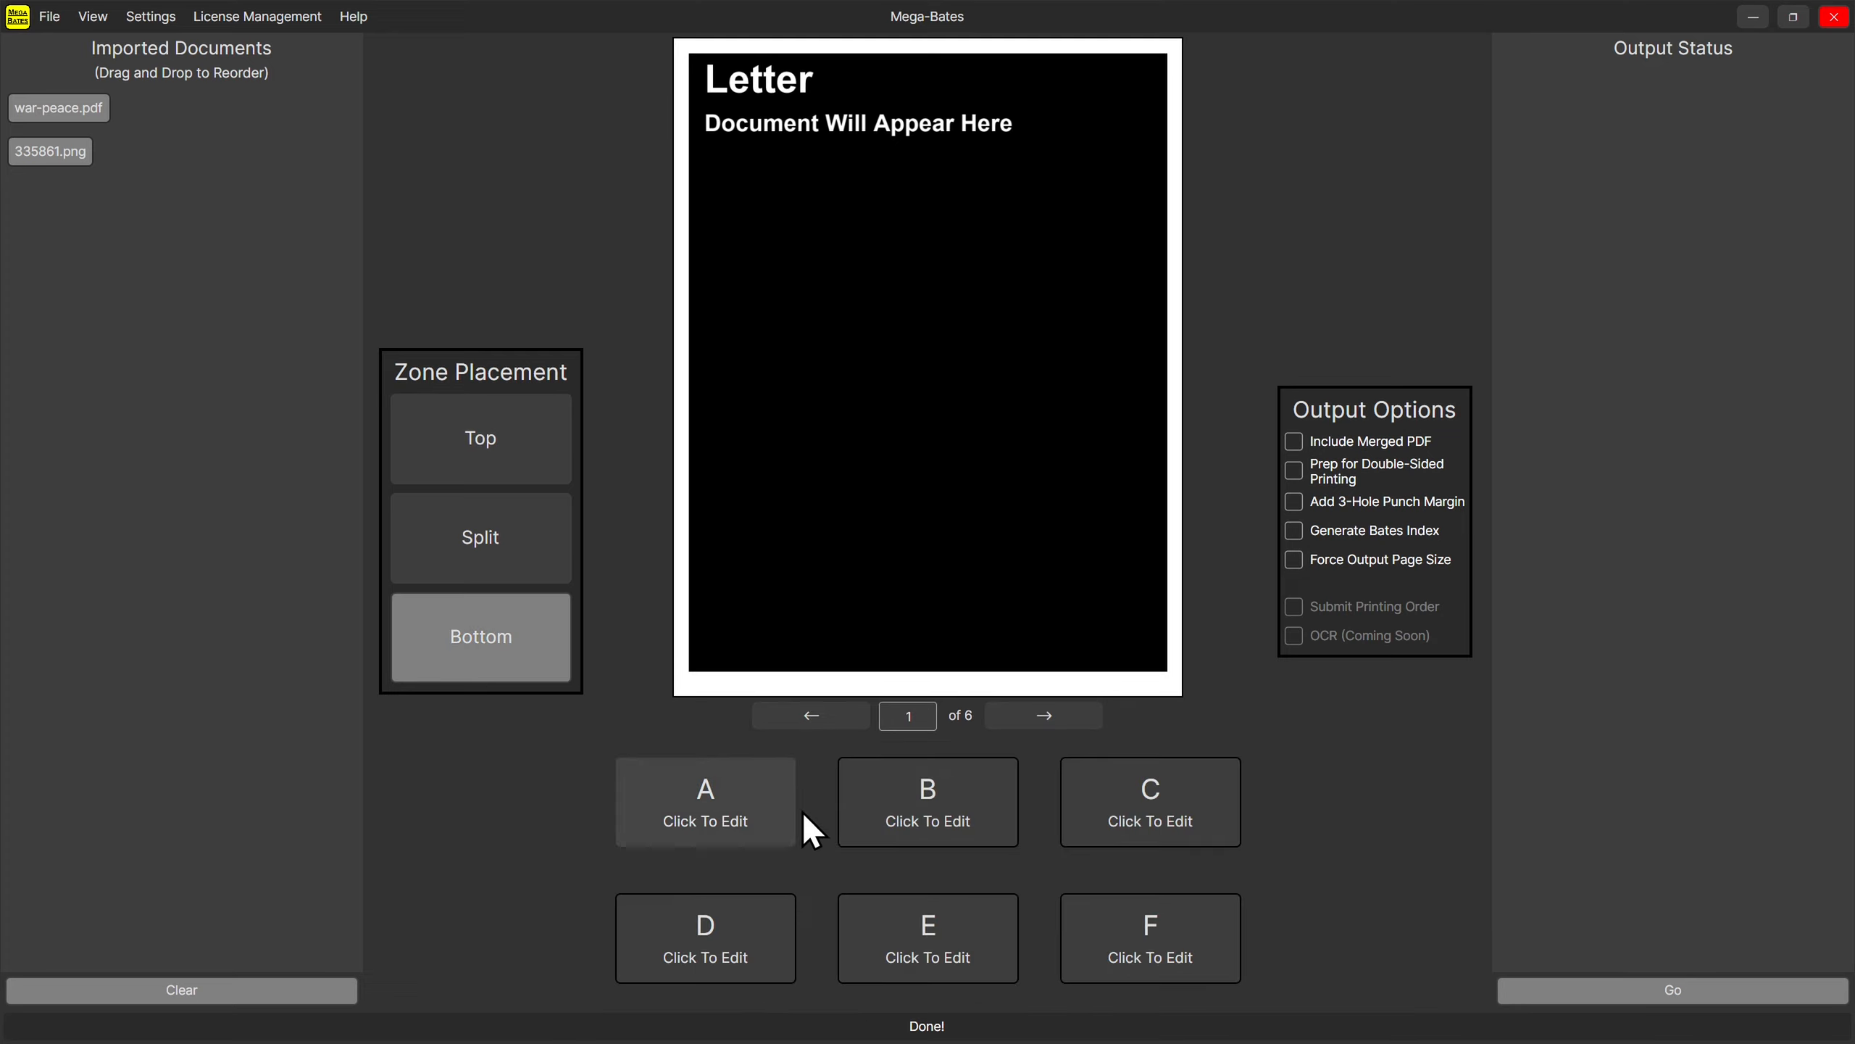
pyautogui.click(479, 508)
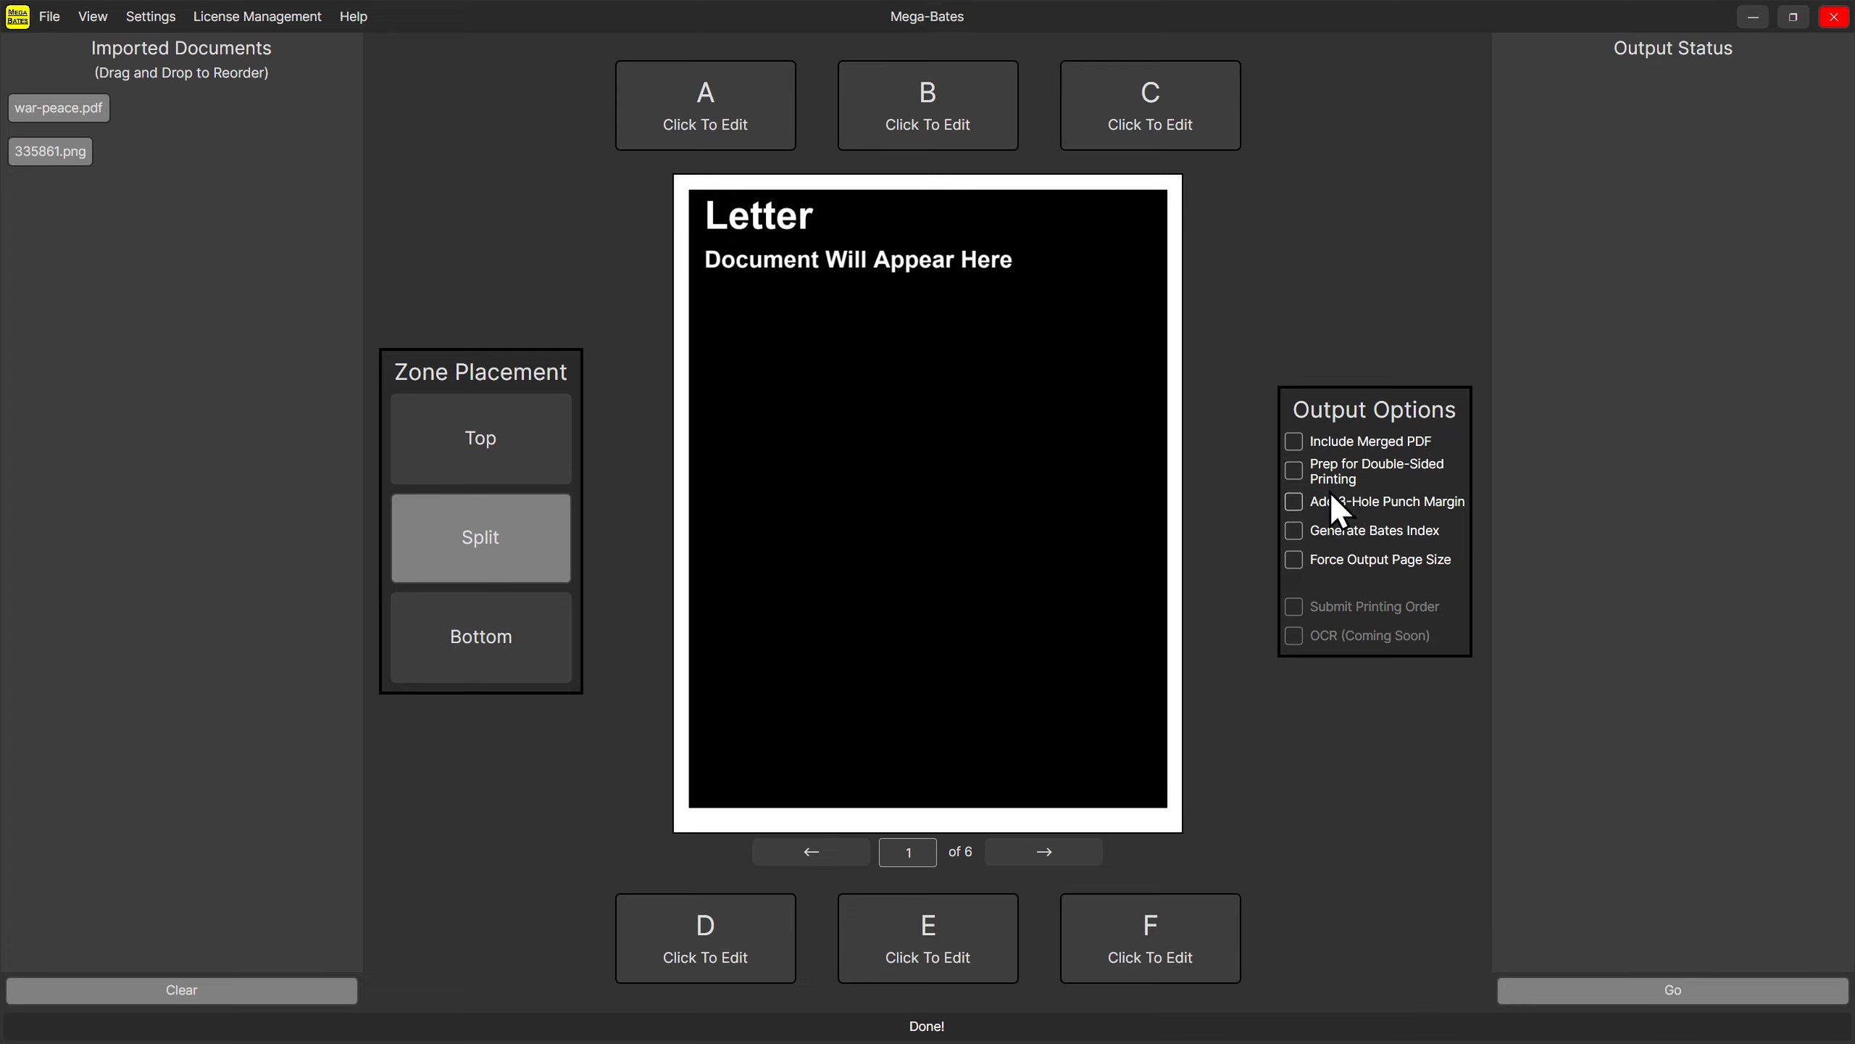
# Enable Add 3-Hole Punch Margin and Prep for Double-Sided Printing, and preview page 2.
pyautogui.click(1398, 503)
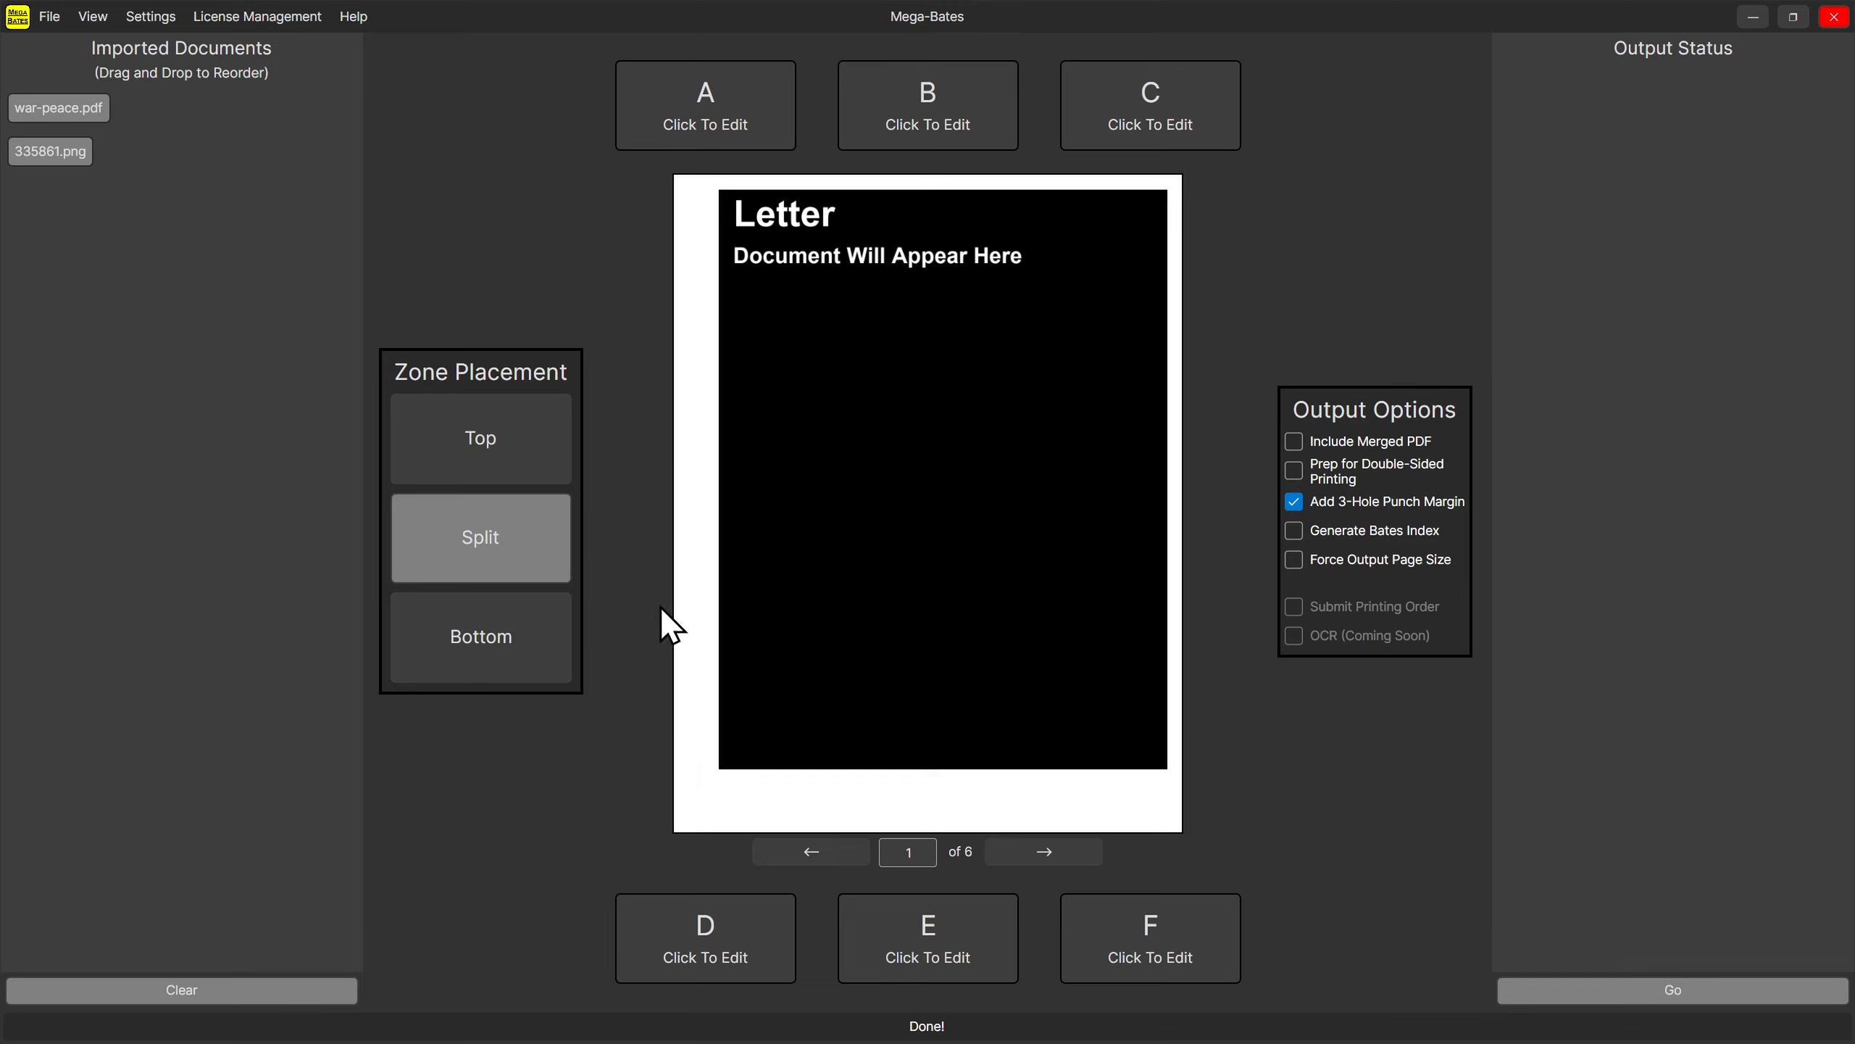
pyautogui.click(1296, 471)
pyautogui.click(1061, 842)
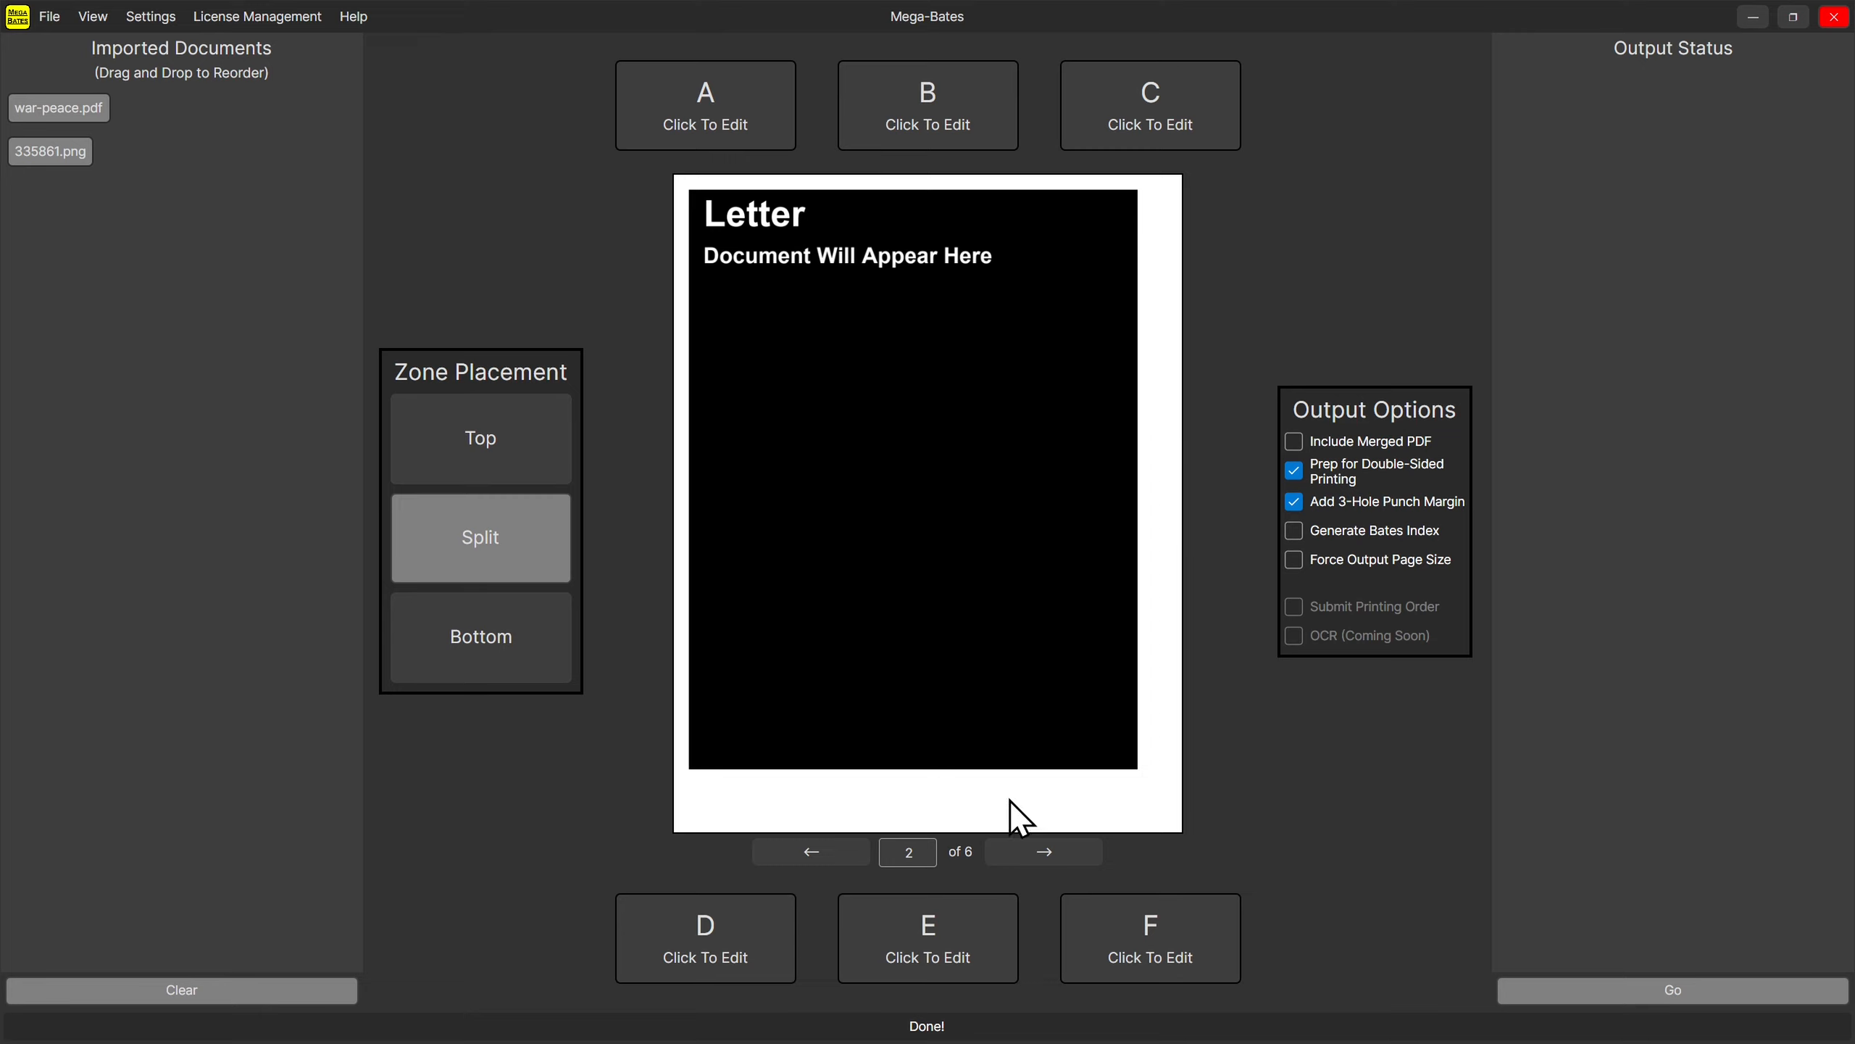
# Preview page 3 and return the preview to page 1.
pyautogui.click(1042, 851)
pyautogui.click(815, 855)
pyautogui.click(861, 849)
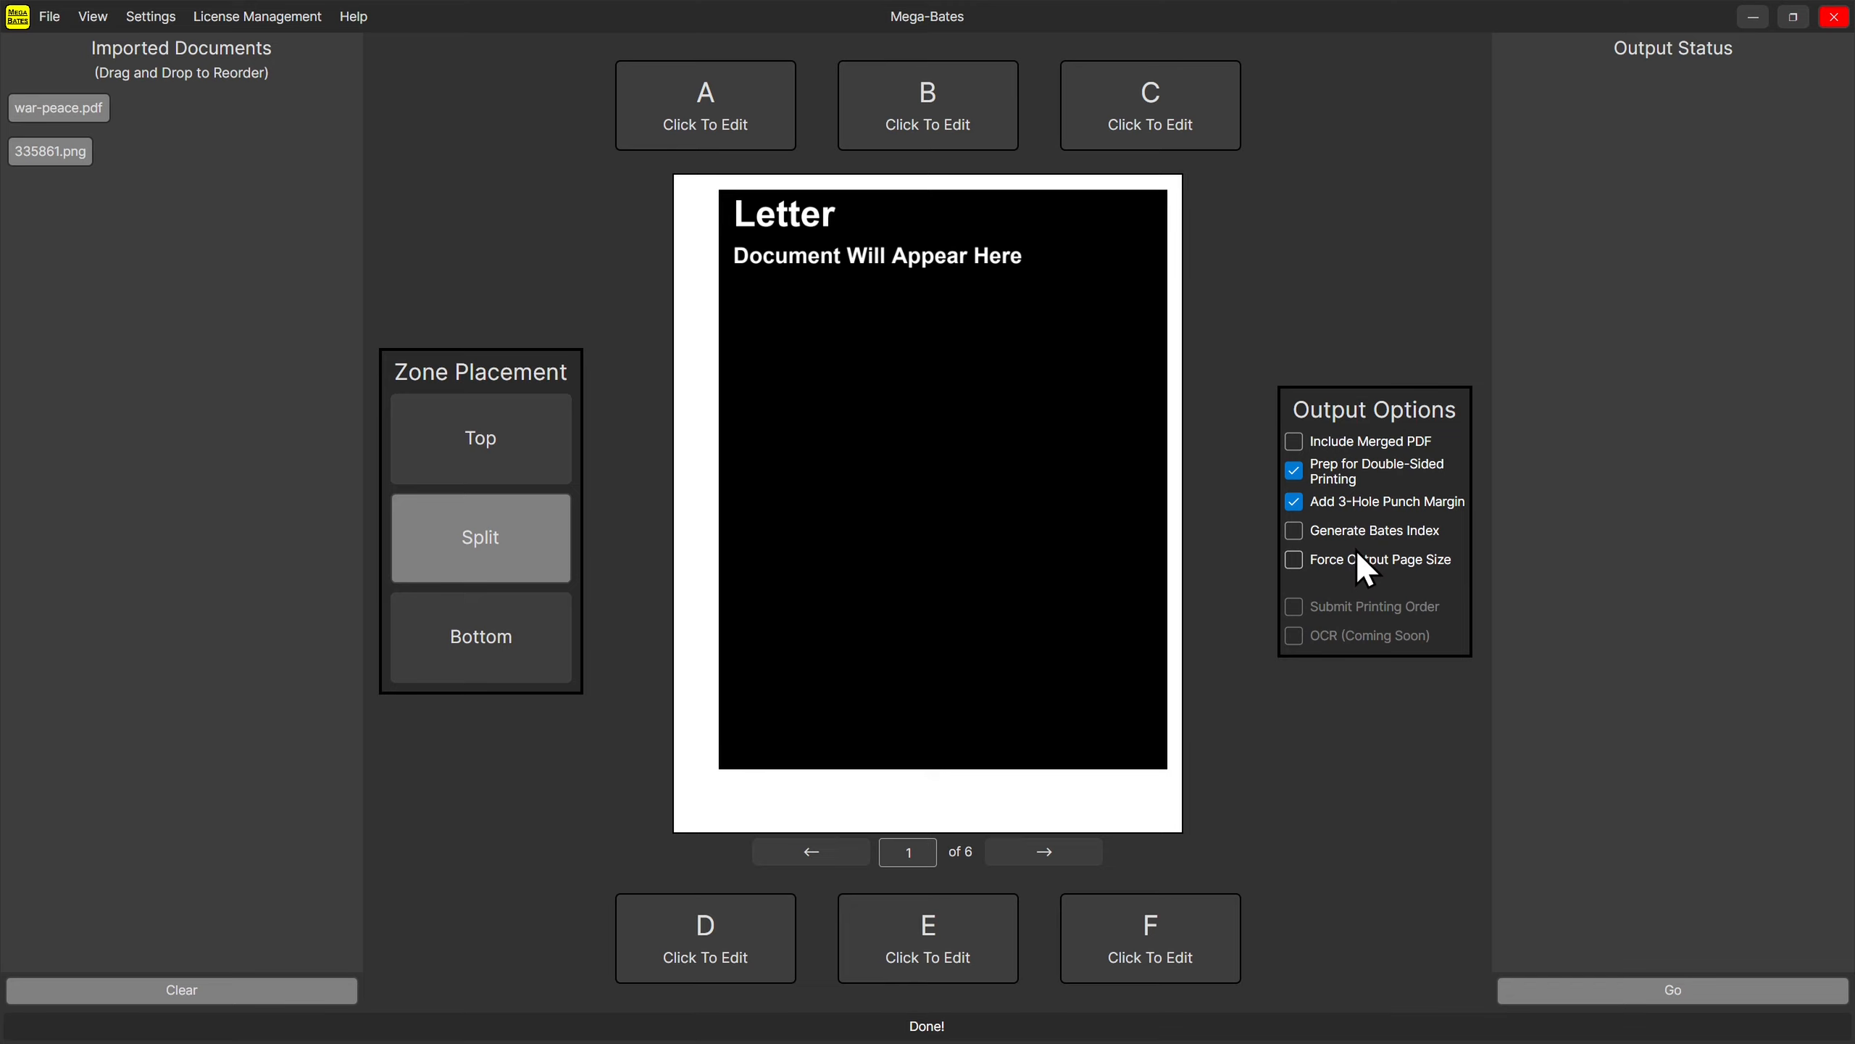
# Enable Generate Bates Index, view the Index Zone choices and leave the zone set to None.
pyautogui.click(1297, 531)
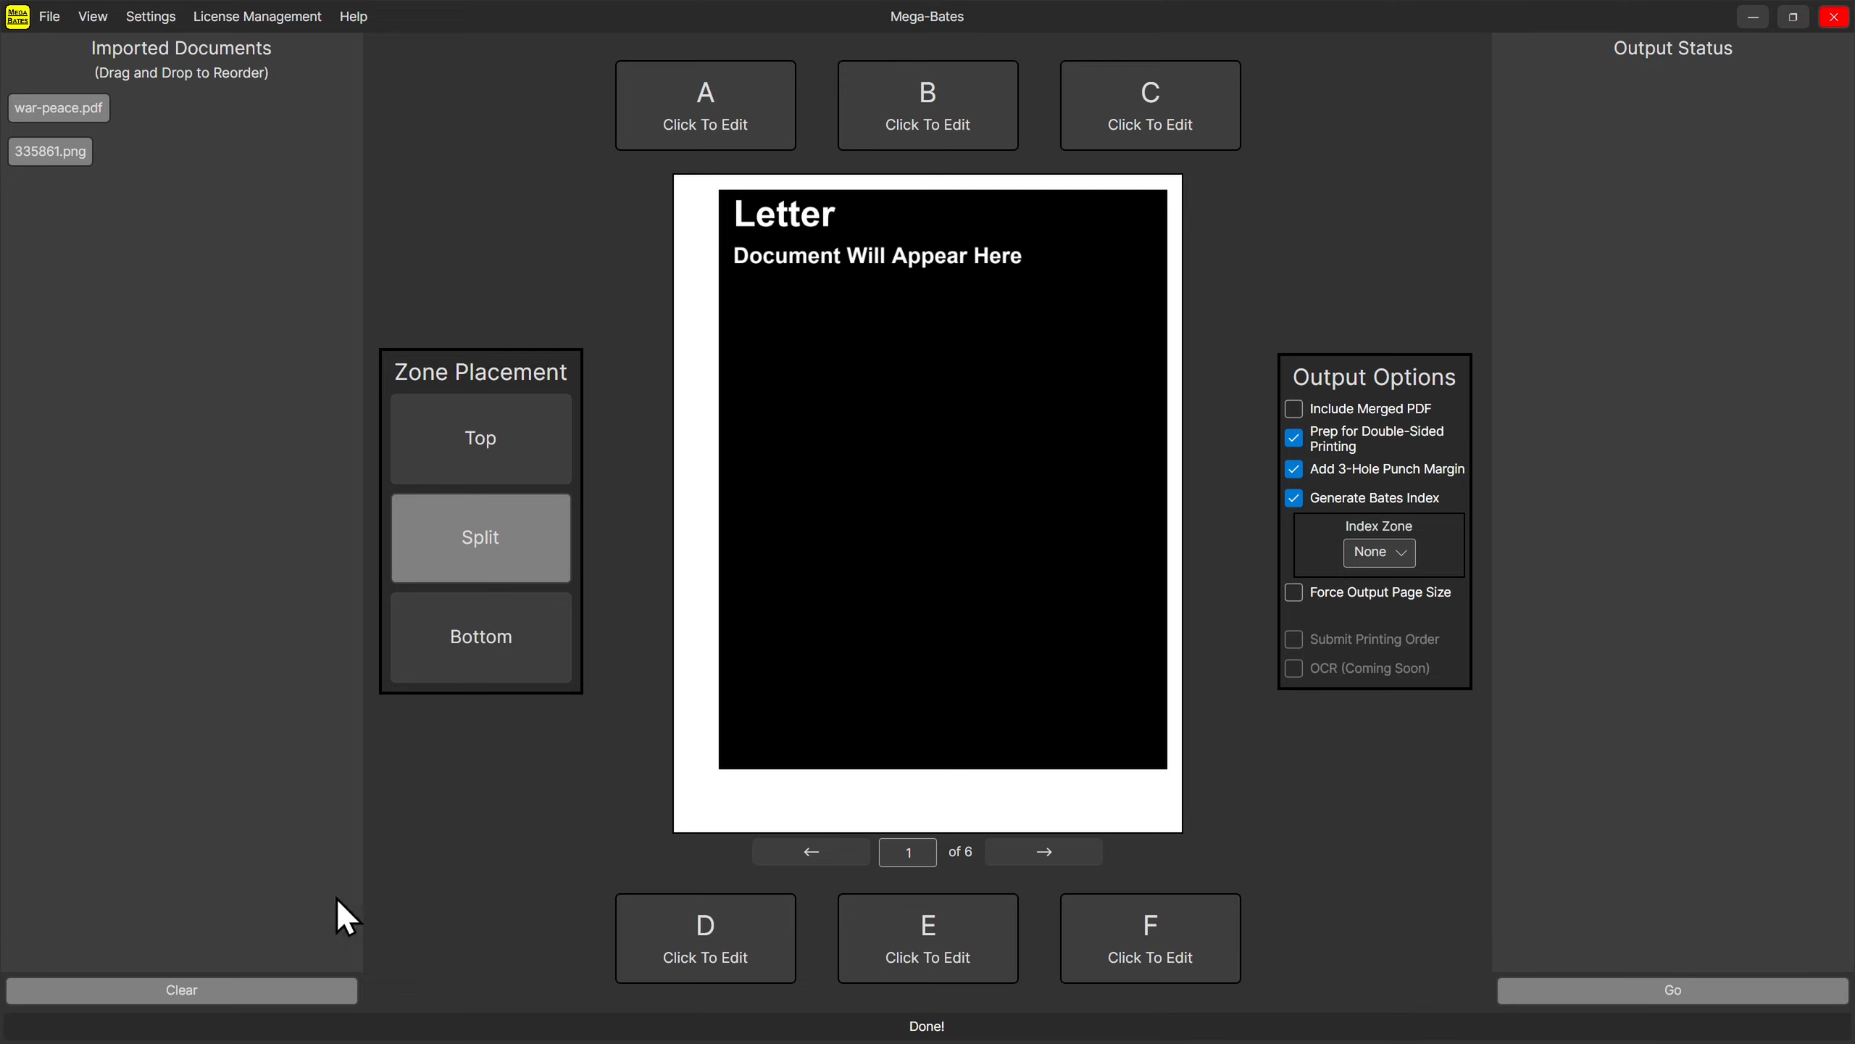
pyautogui.click(1399, 552)
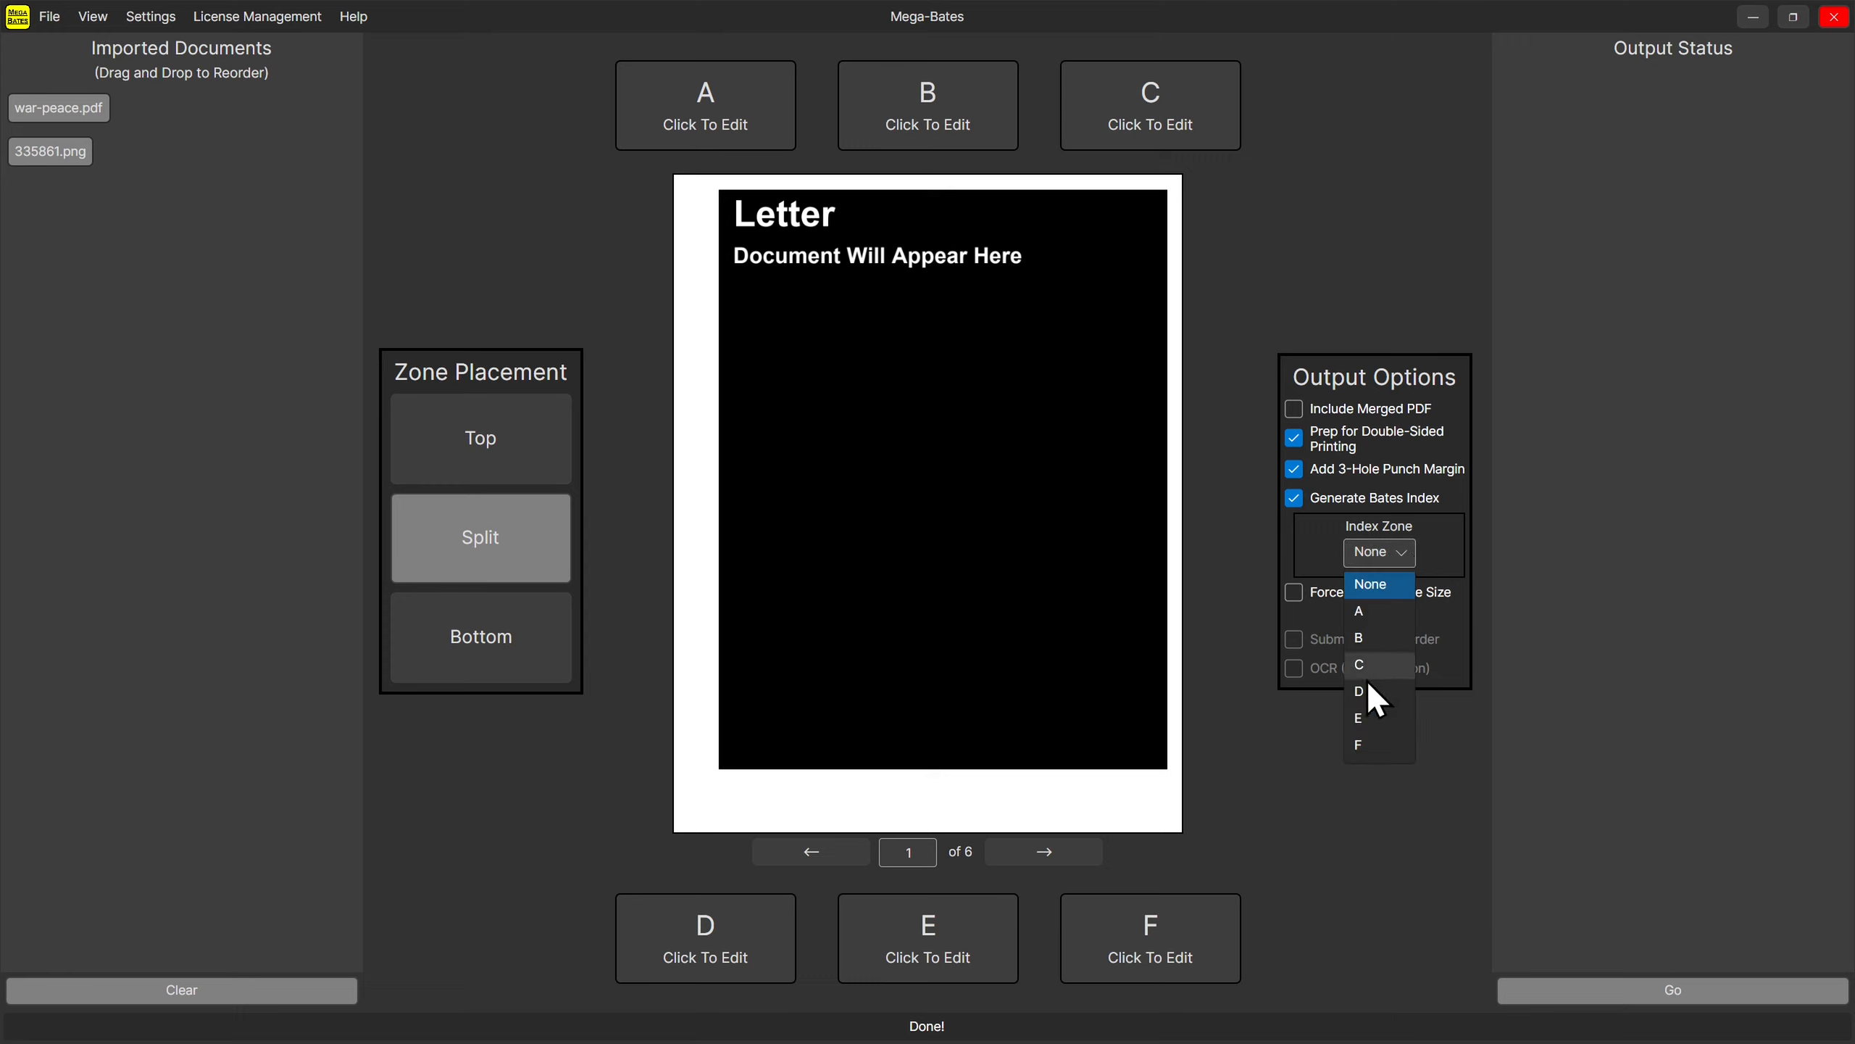
pyautogui.click(1439, 832)
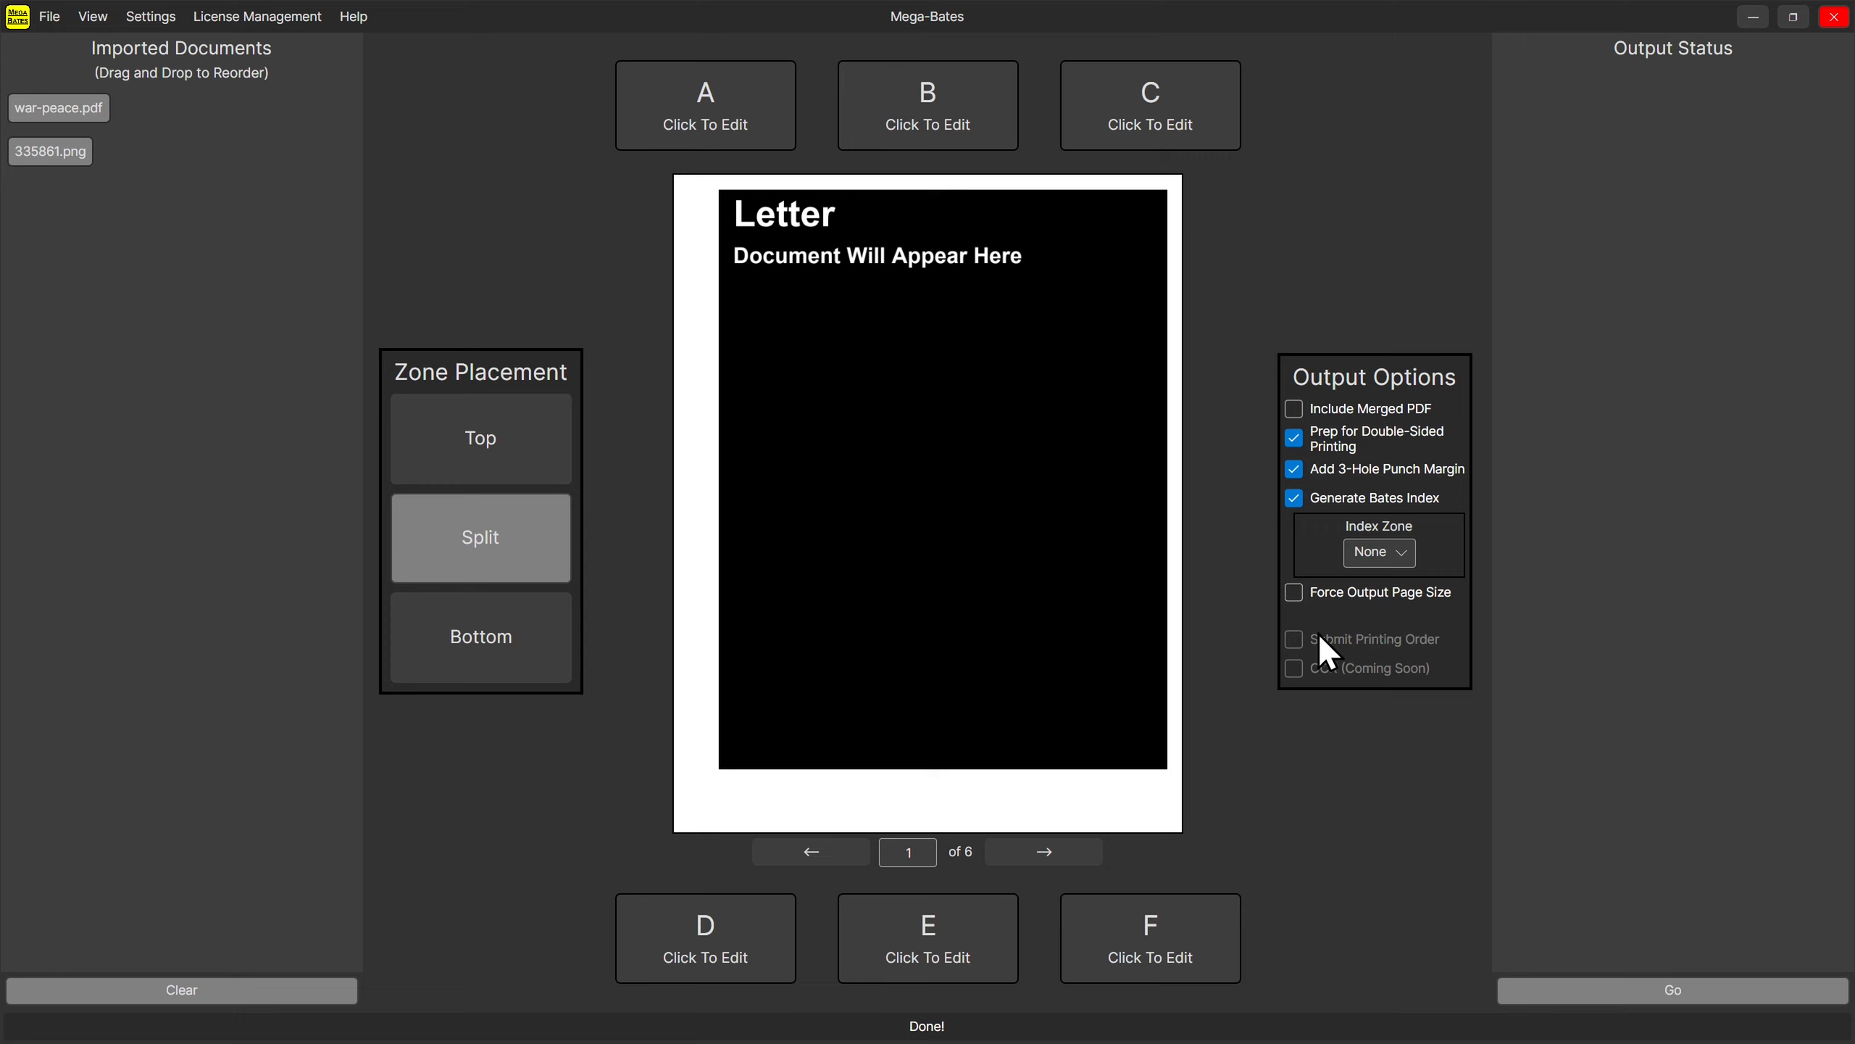
# Enable Force Output Page Size with Letter as the acceptable size, and preview the sample pages through page 6.
pyautogui.click(1333, 596)
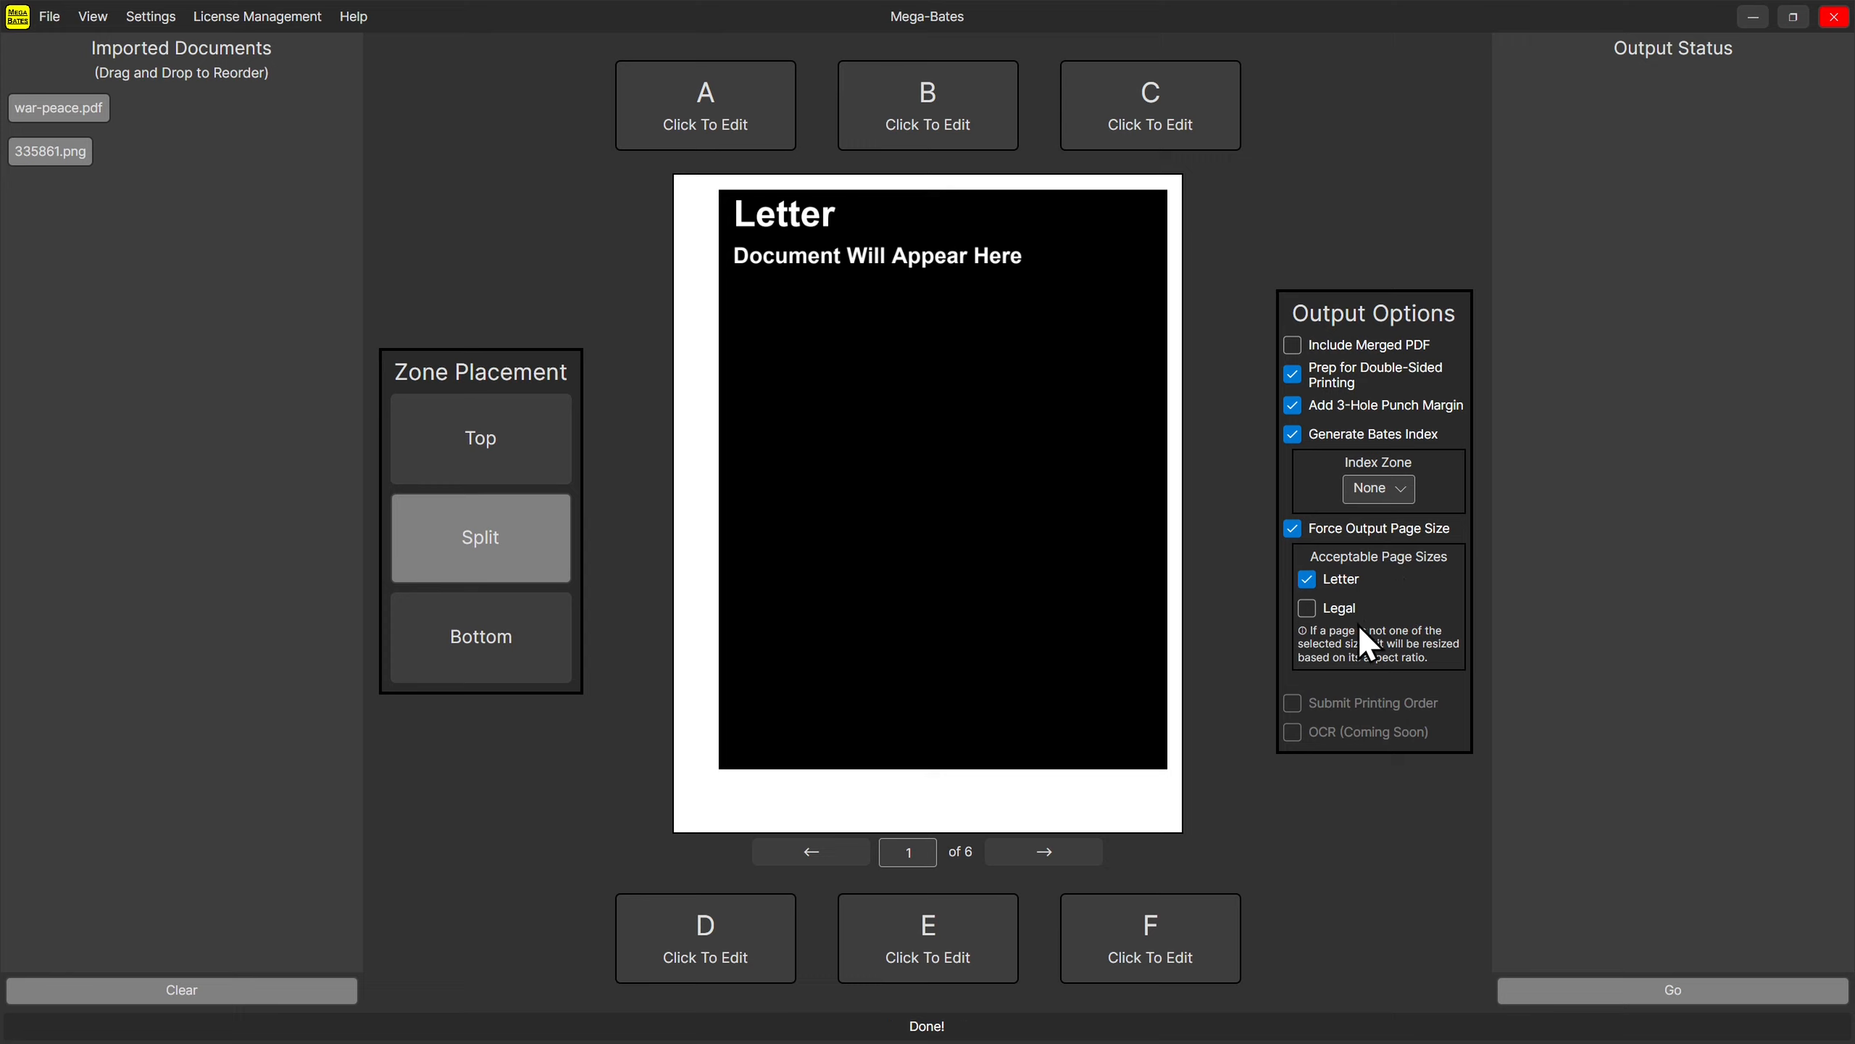
pyautogui.click(1047, 850)
pyautogui.click(1048, 850)
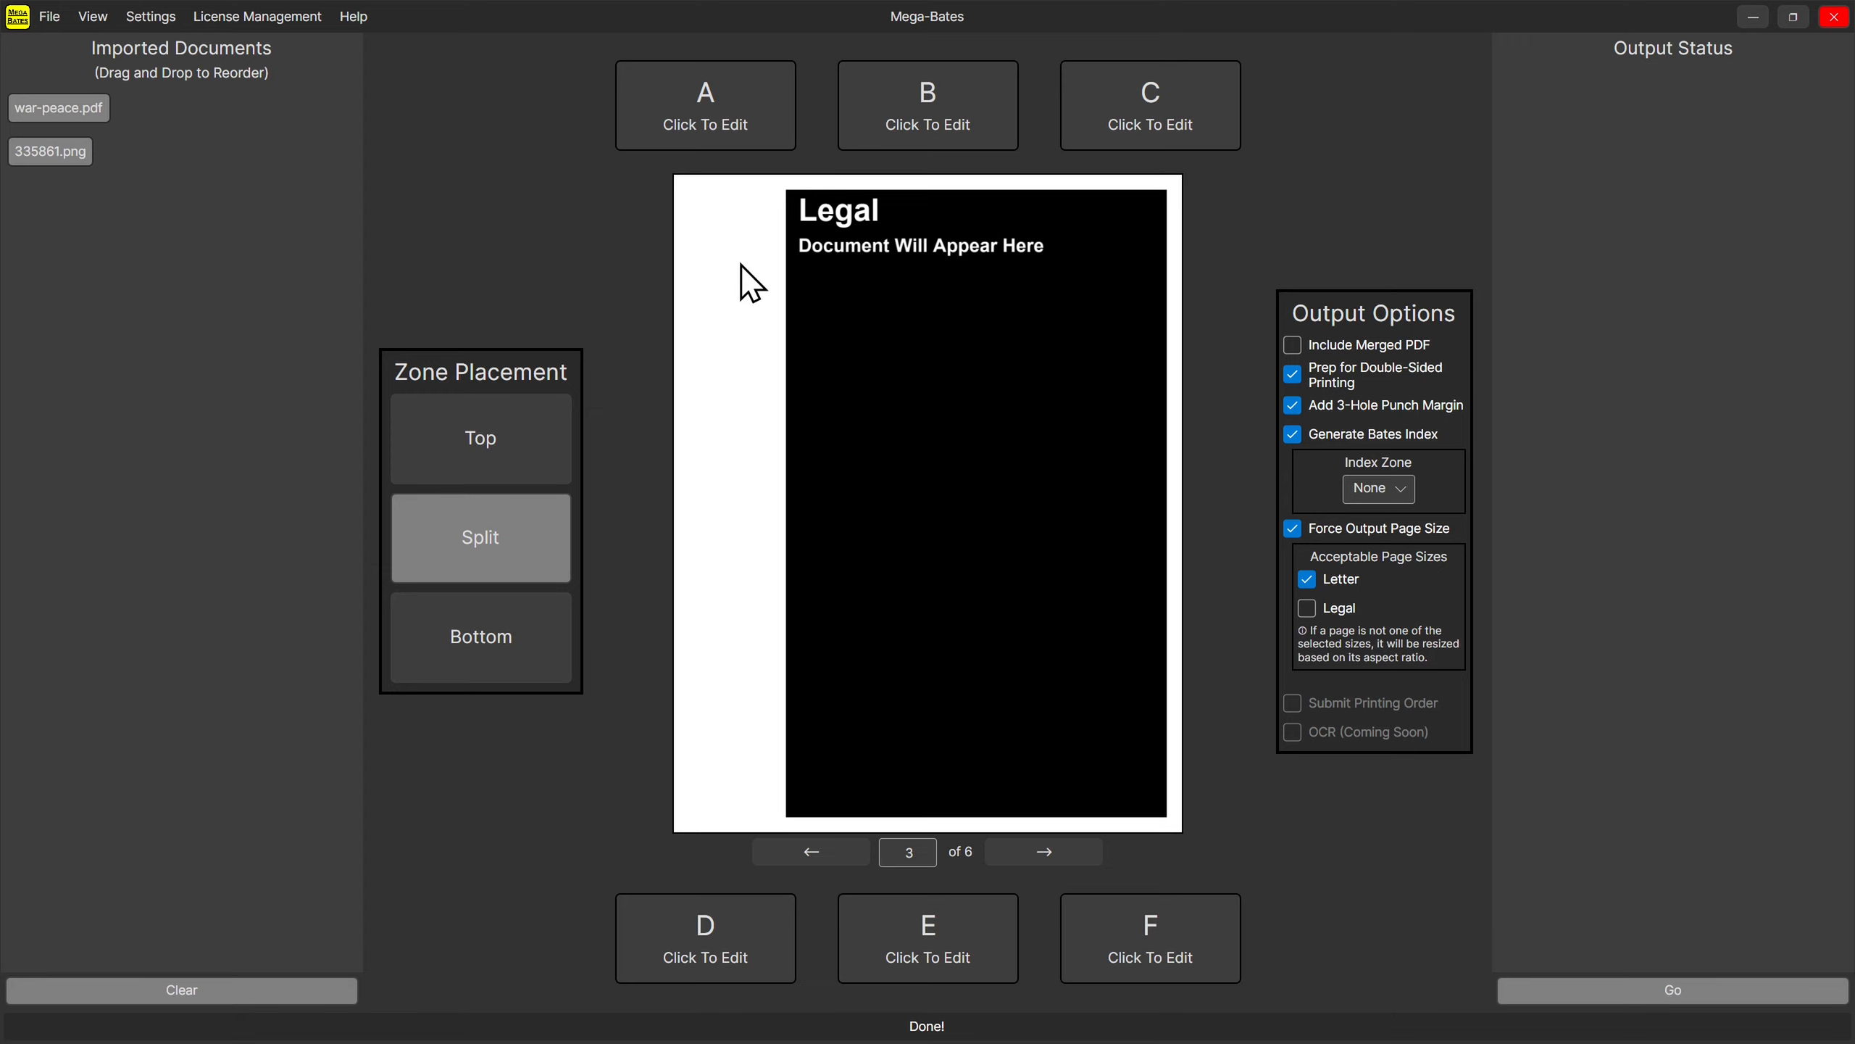
pyautogui.click(1043, 851)
pyautogui.click(1043, 852)
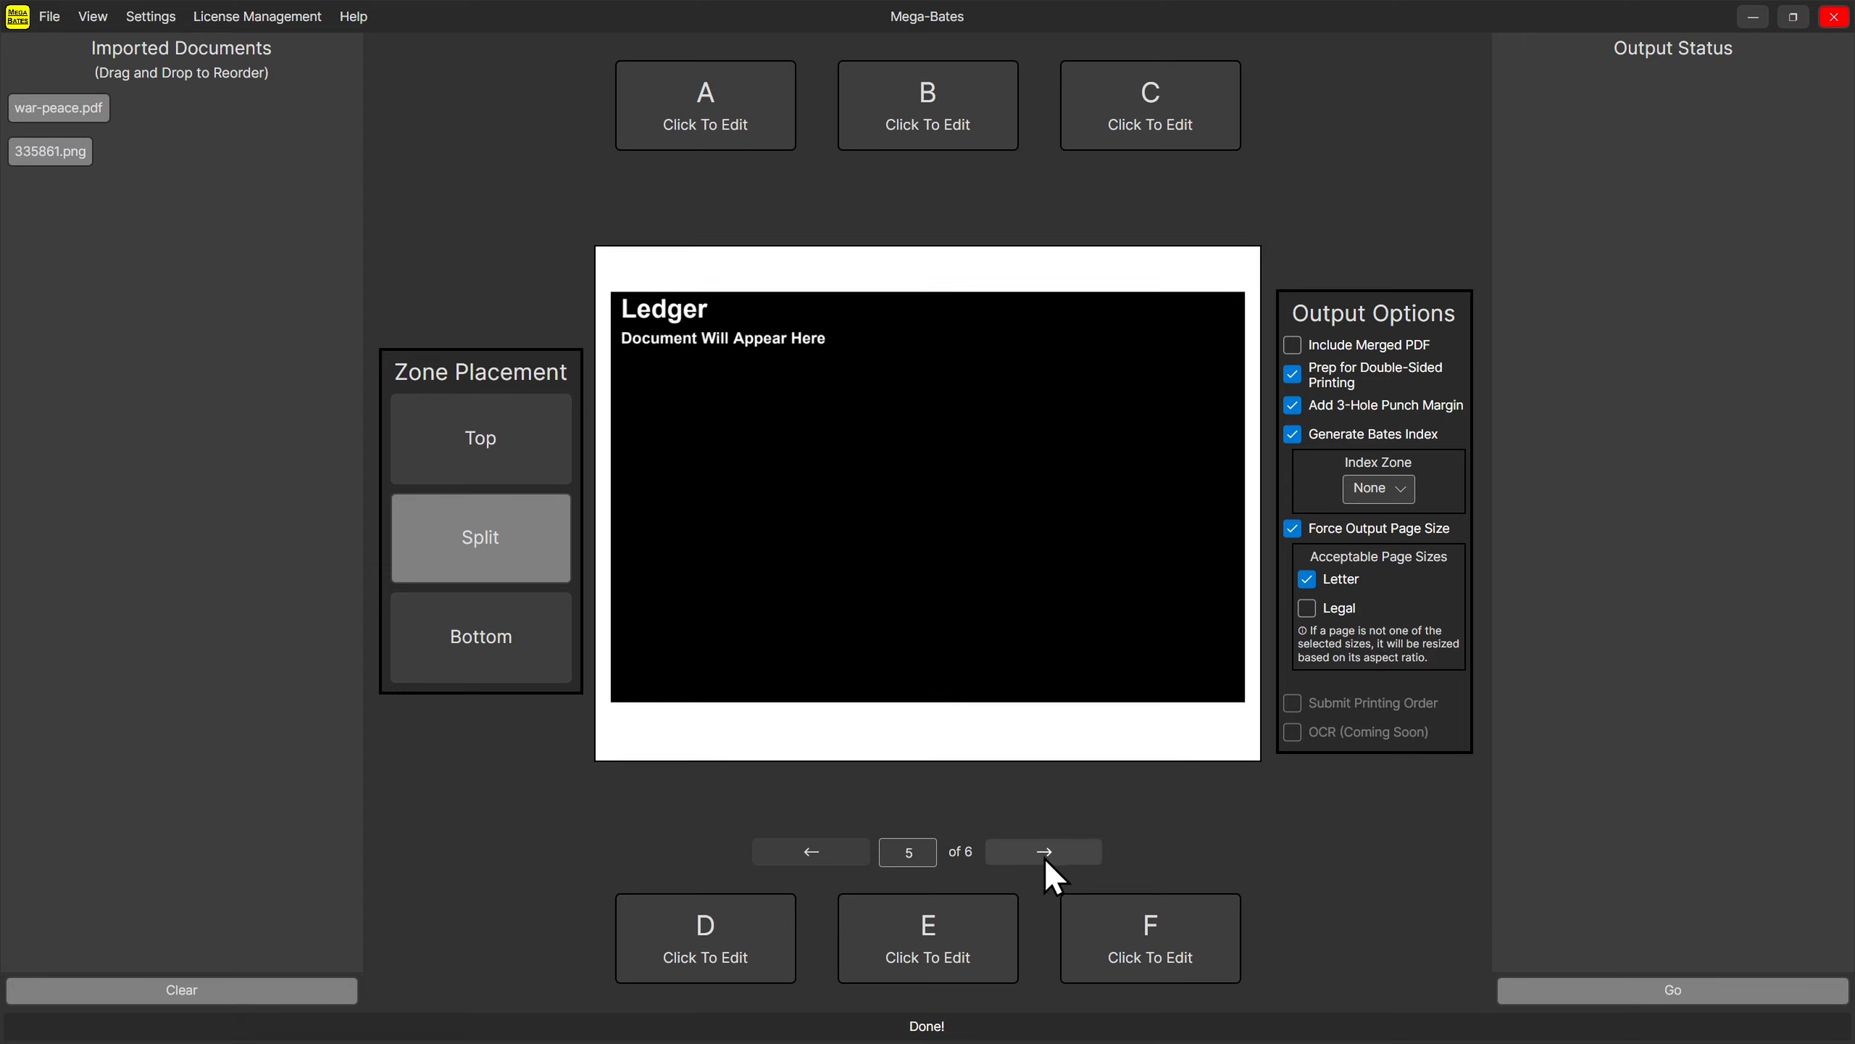
pyautogui.click(1030, 857)
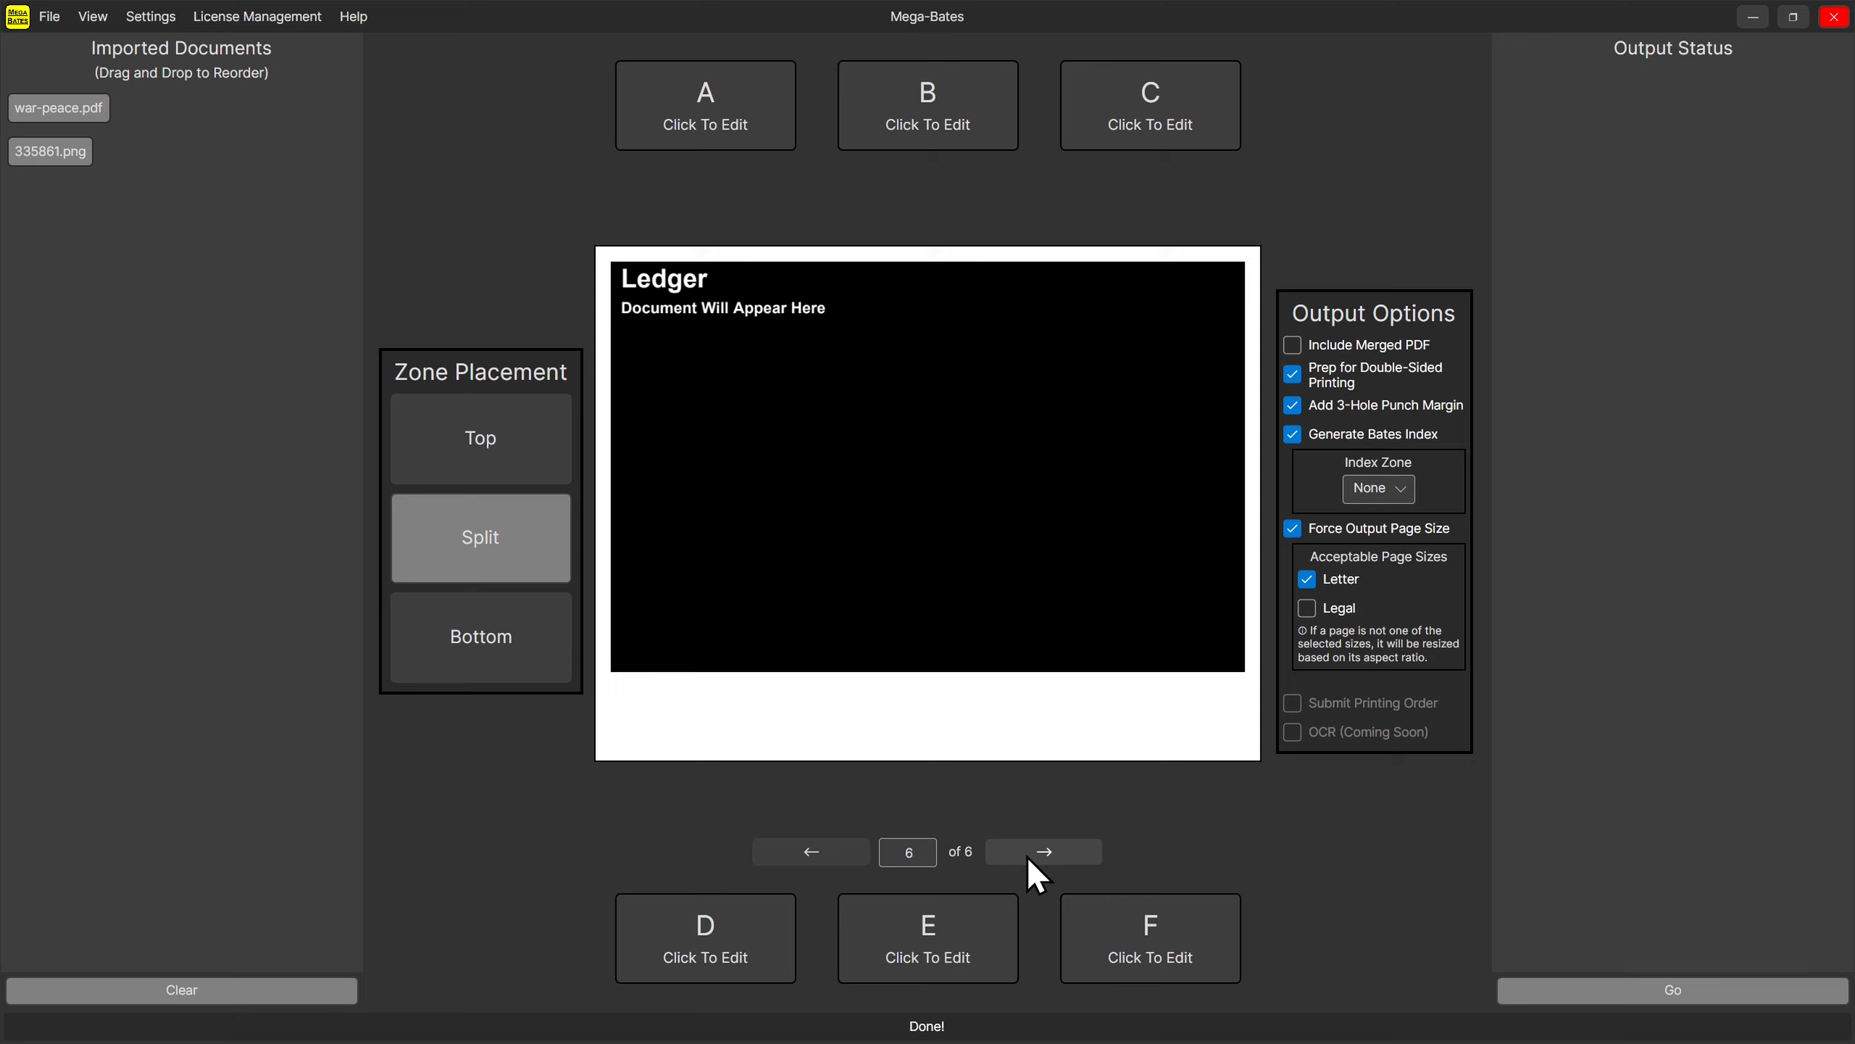
# Try Legal as an additional acceptable page size and preview pages 4 and 3.
pyautogui.click(1307, 607)
pyautogui.click(840, 852)
pyautogui.click(811, 855)
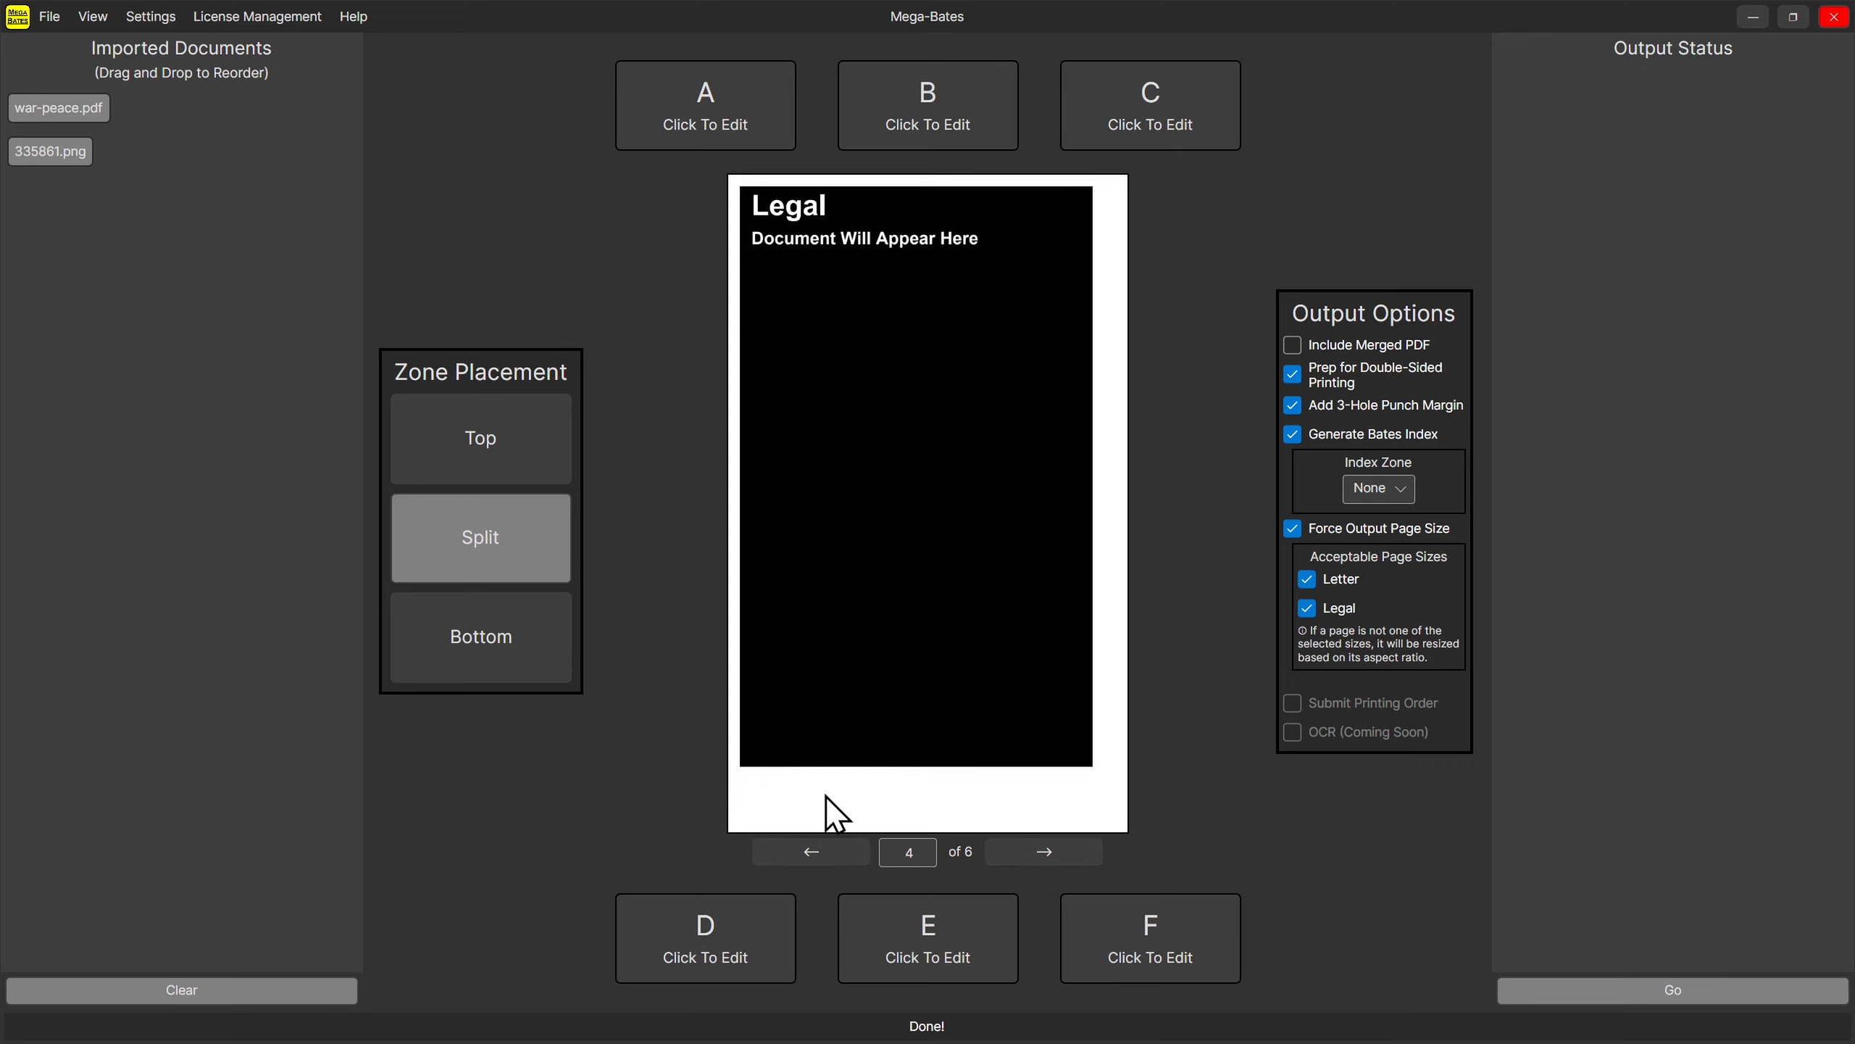
pyautogui.click(853, 856)
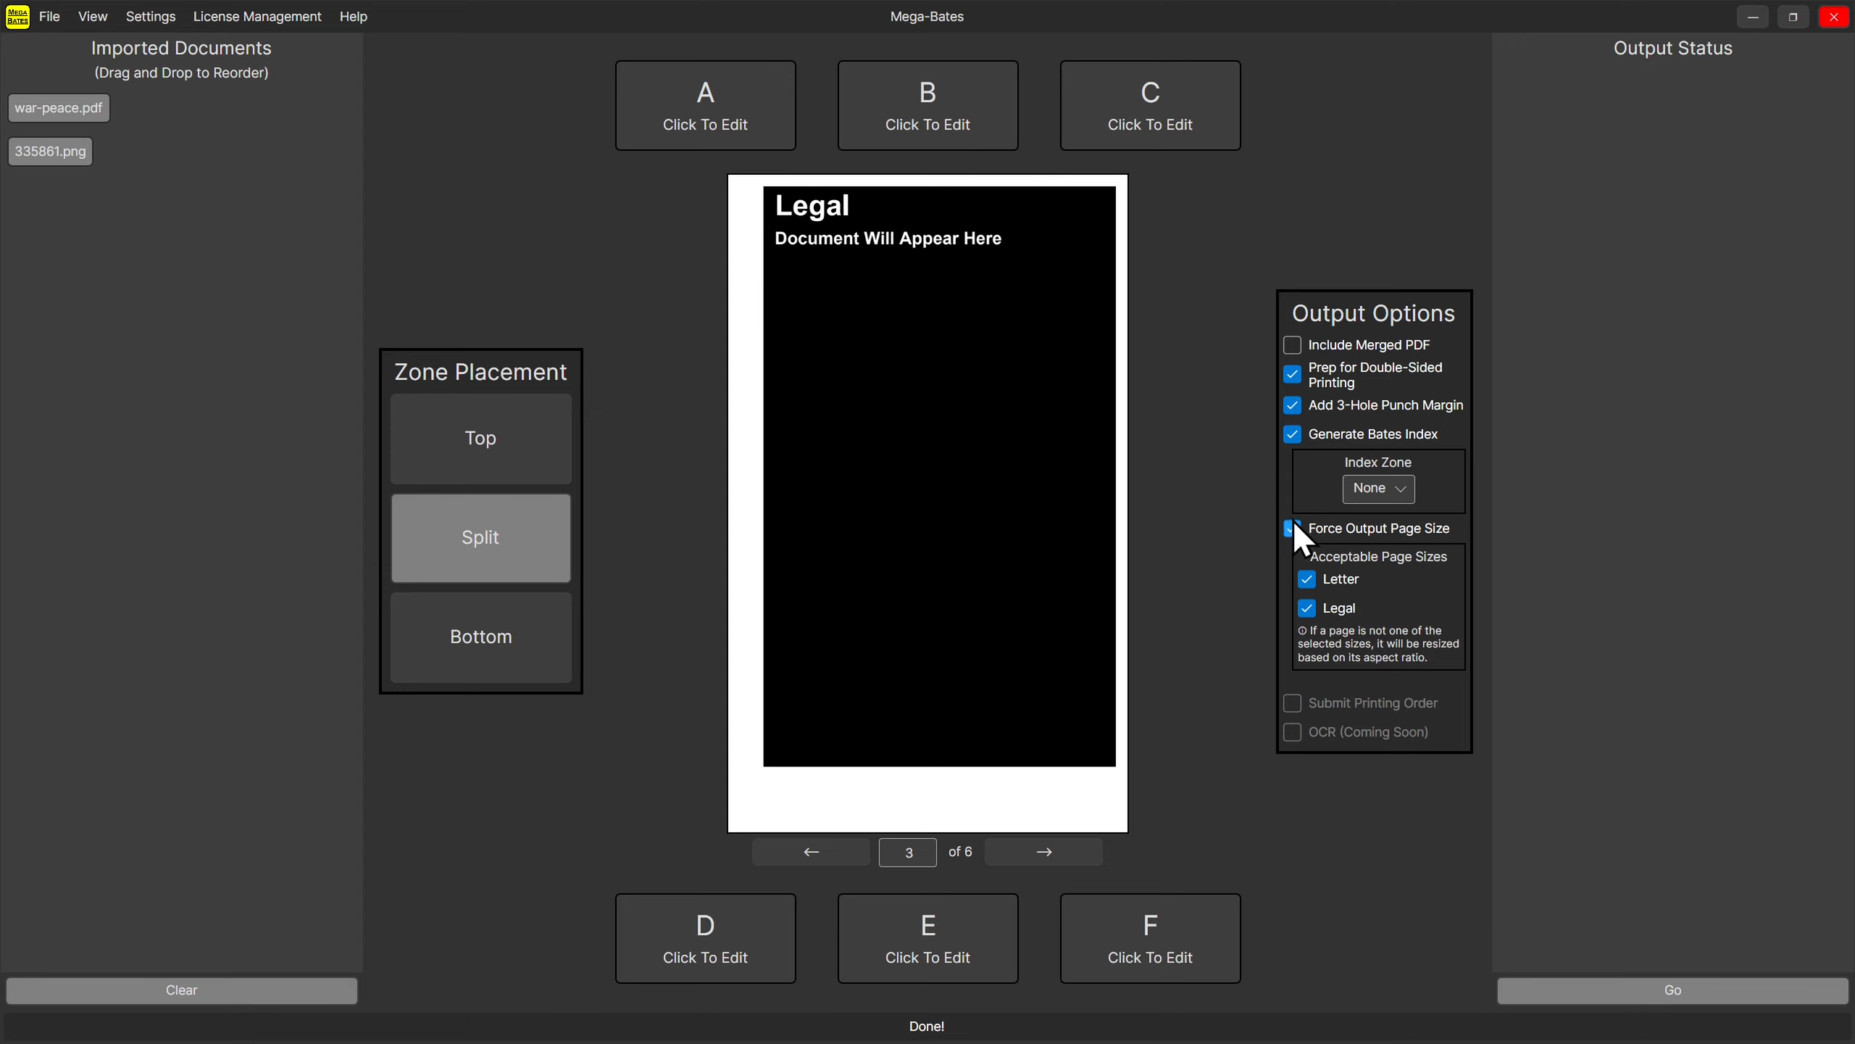
# Compare page 3 without the 3-hole punch margin, re-enable the margin, and return the preview to page 1.
pyautogui.click(1292, 405)
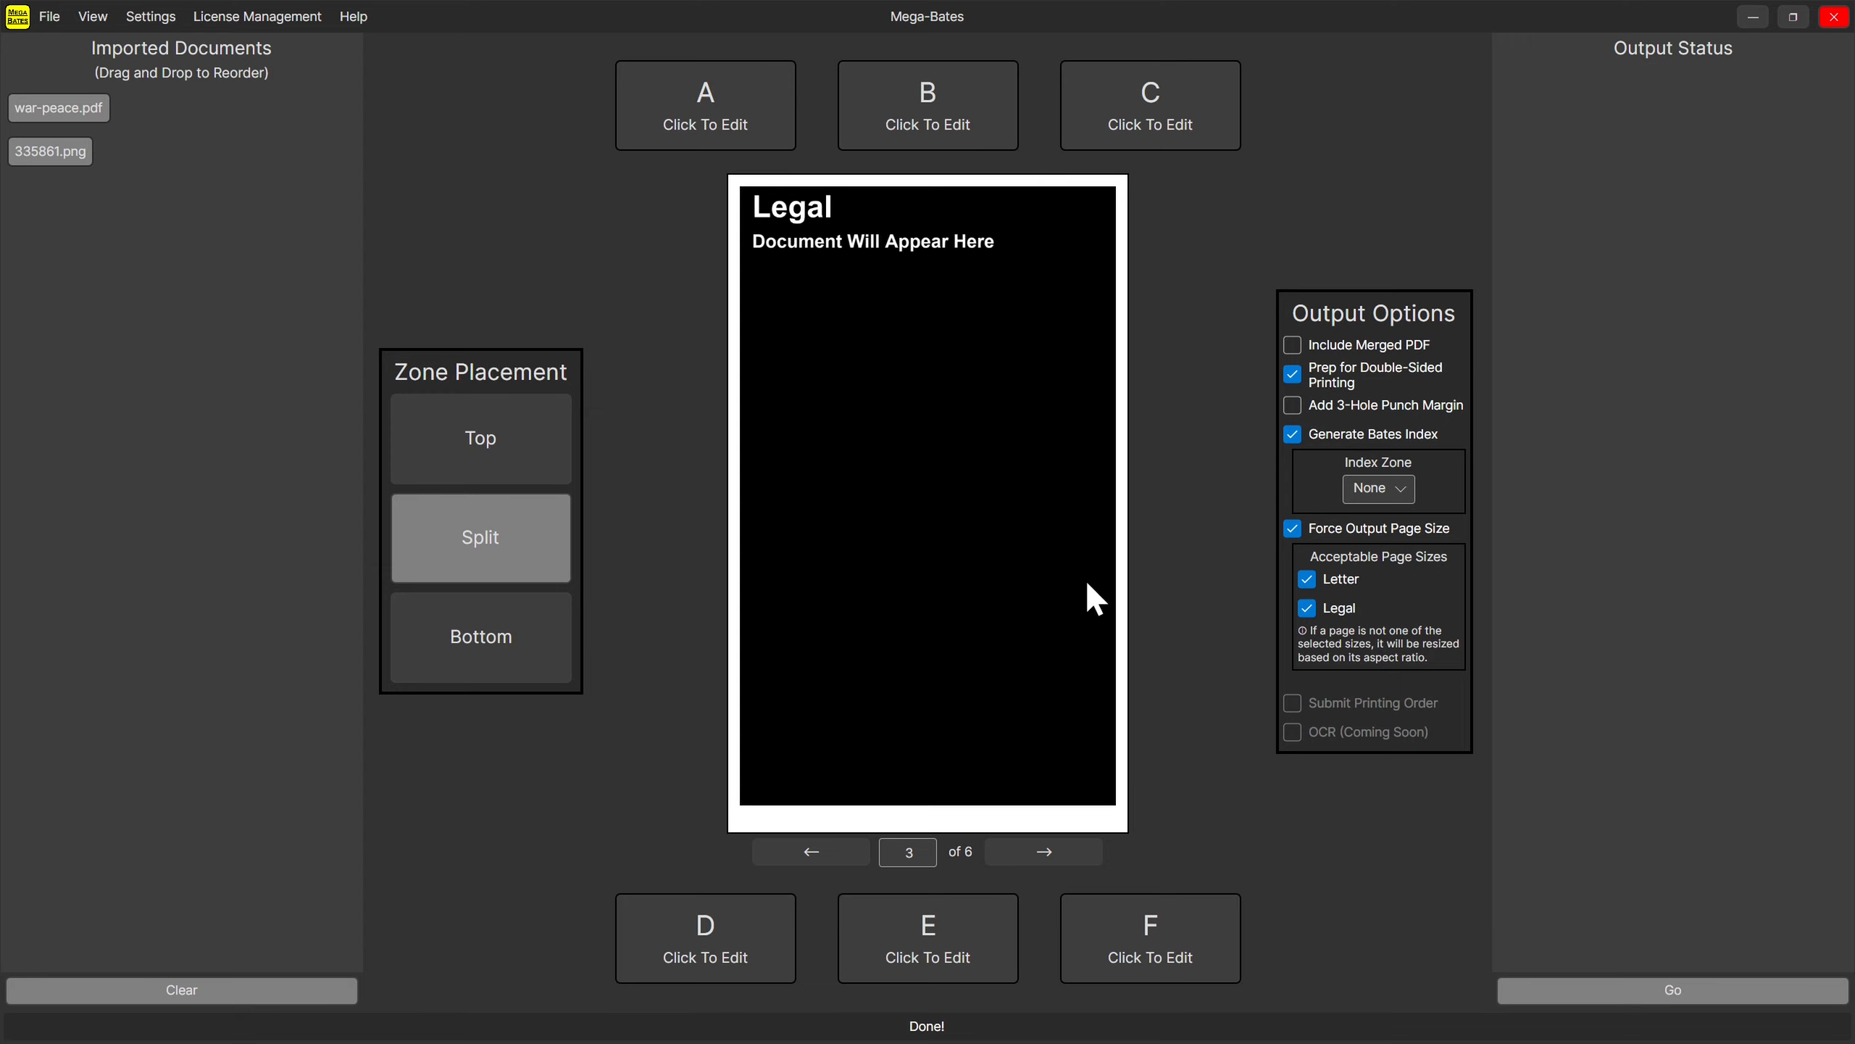
pyautogui.click(1292, 404)
pyautogui.click(811, 853)
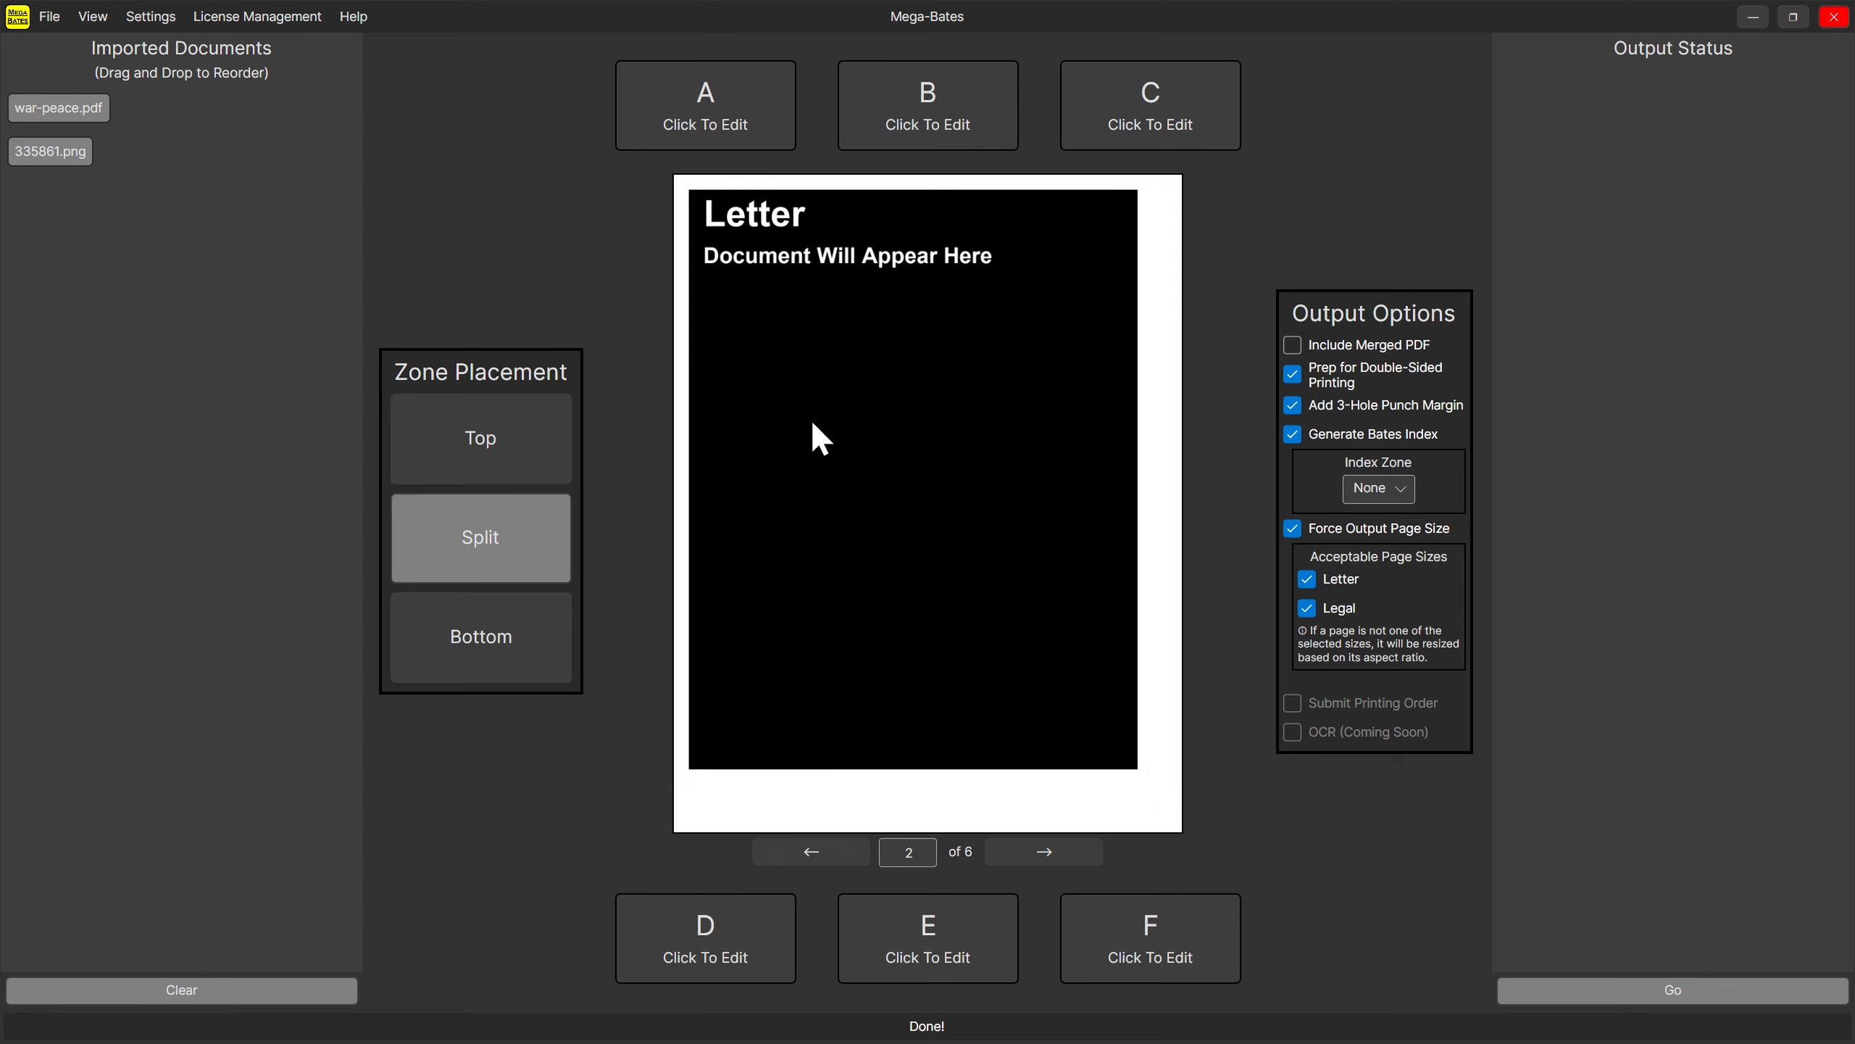
pyautogui.click(814, 860)
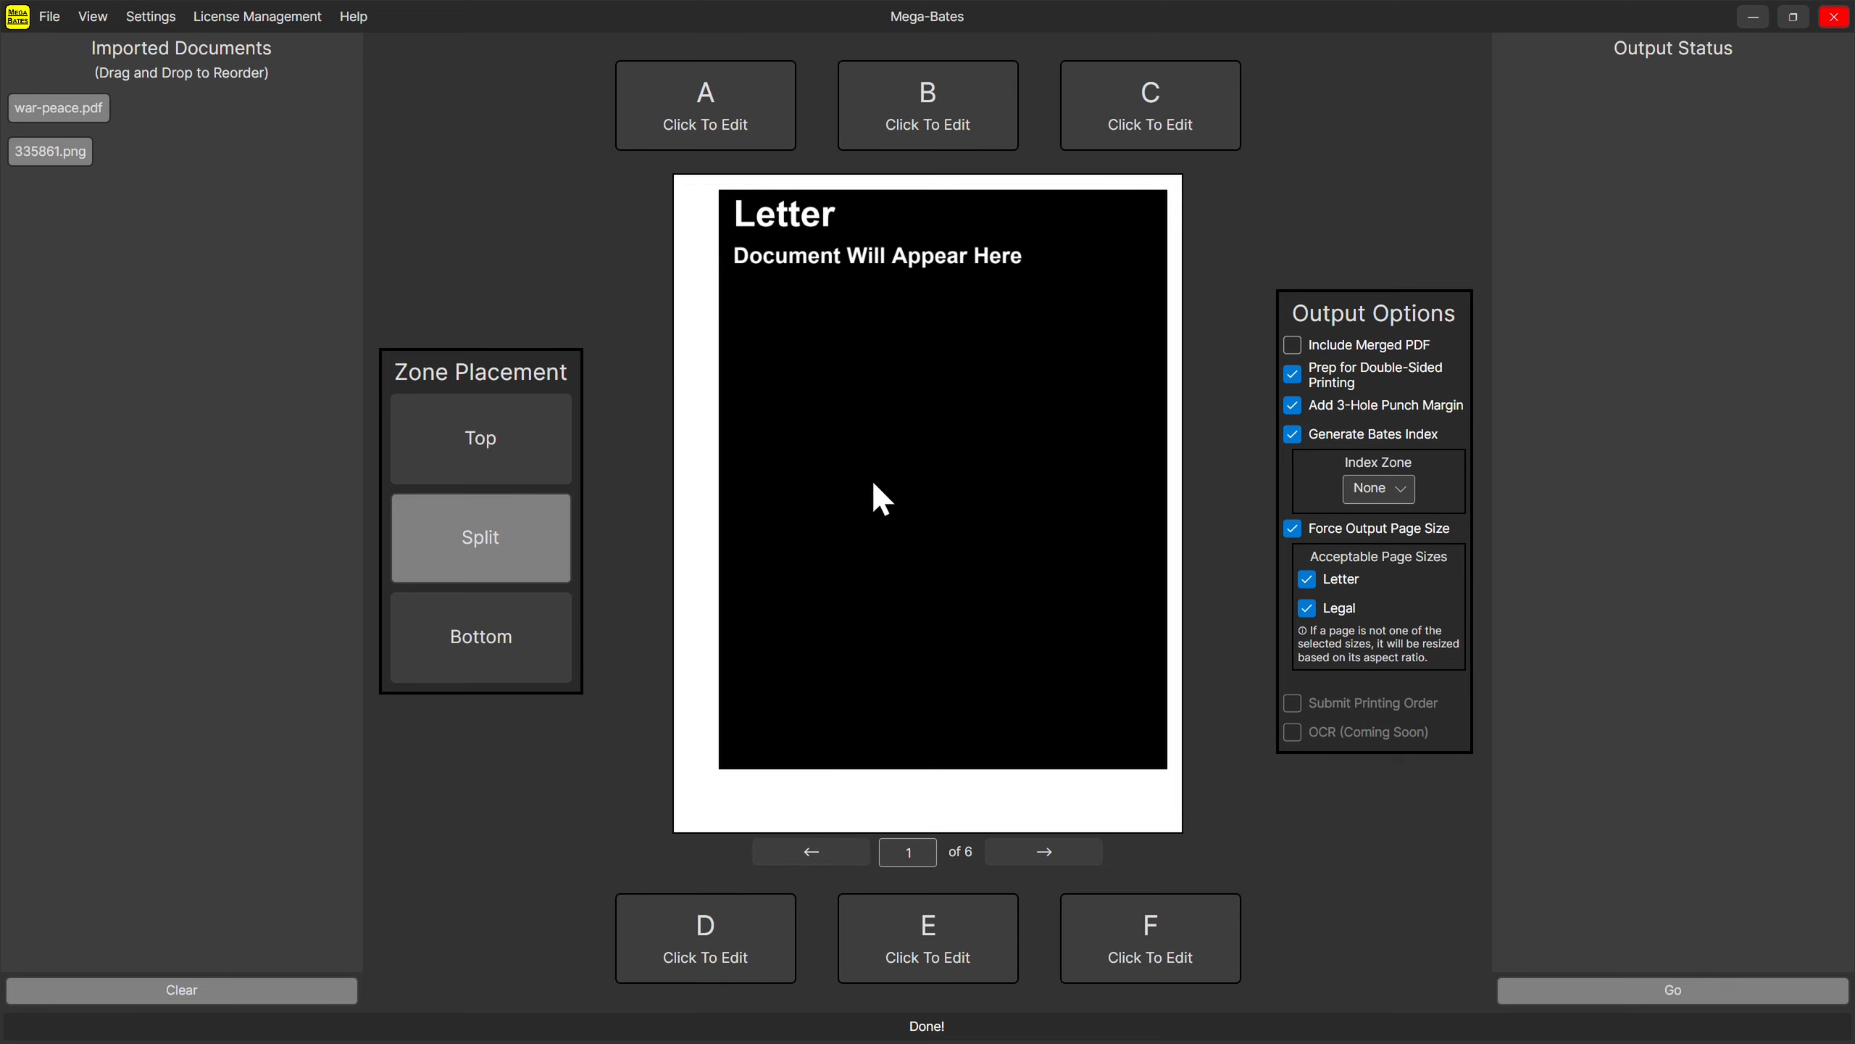
# Try Legal as the only acceptable page size across the preview pages, and restore Letter as the only size.
pyautogui.click(1306, 605)
pyautogui.click(1305, 608)
pyautogui.click(1306, 579)
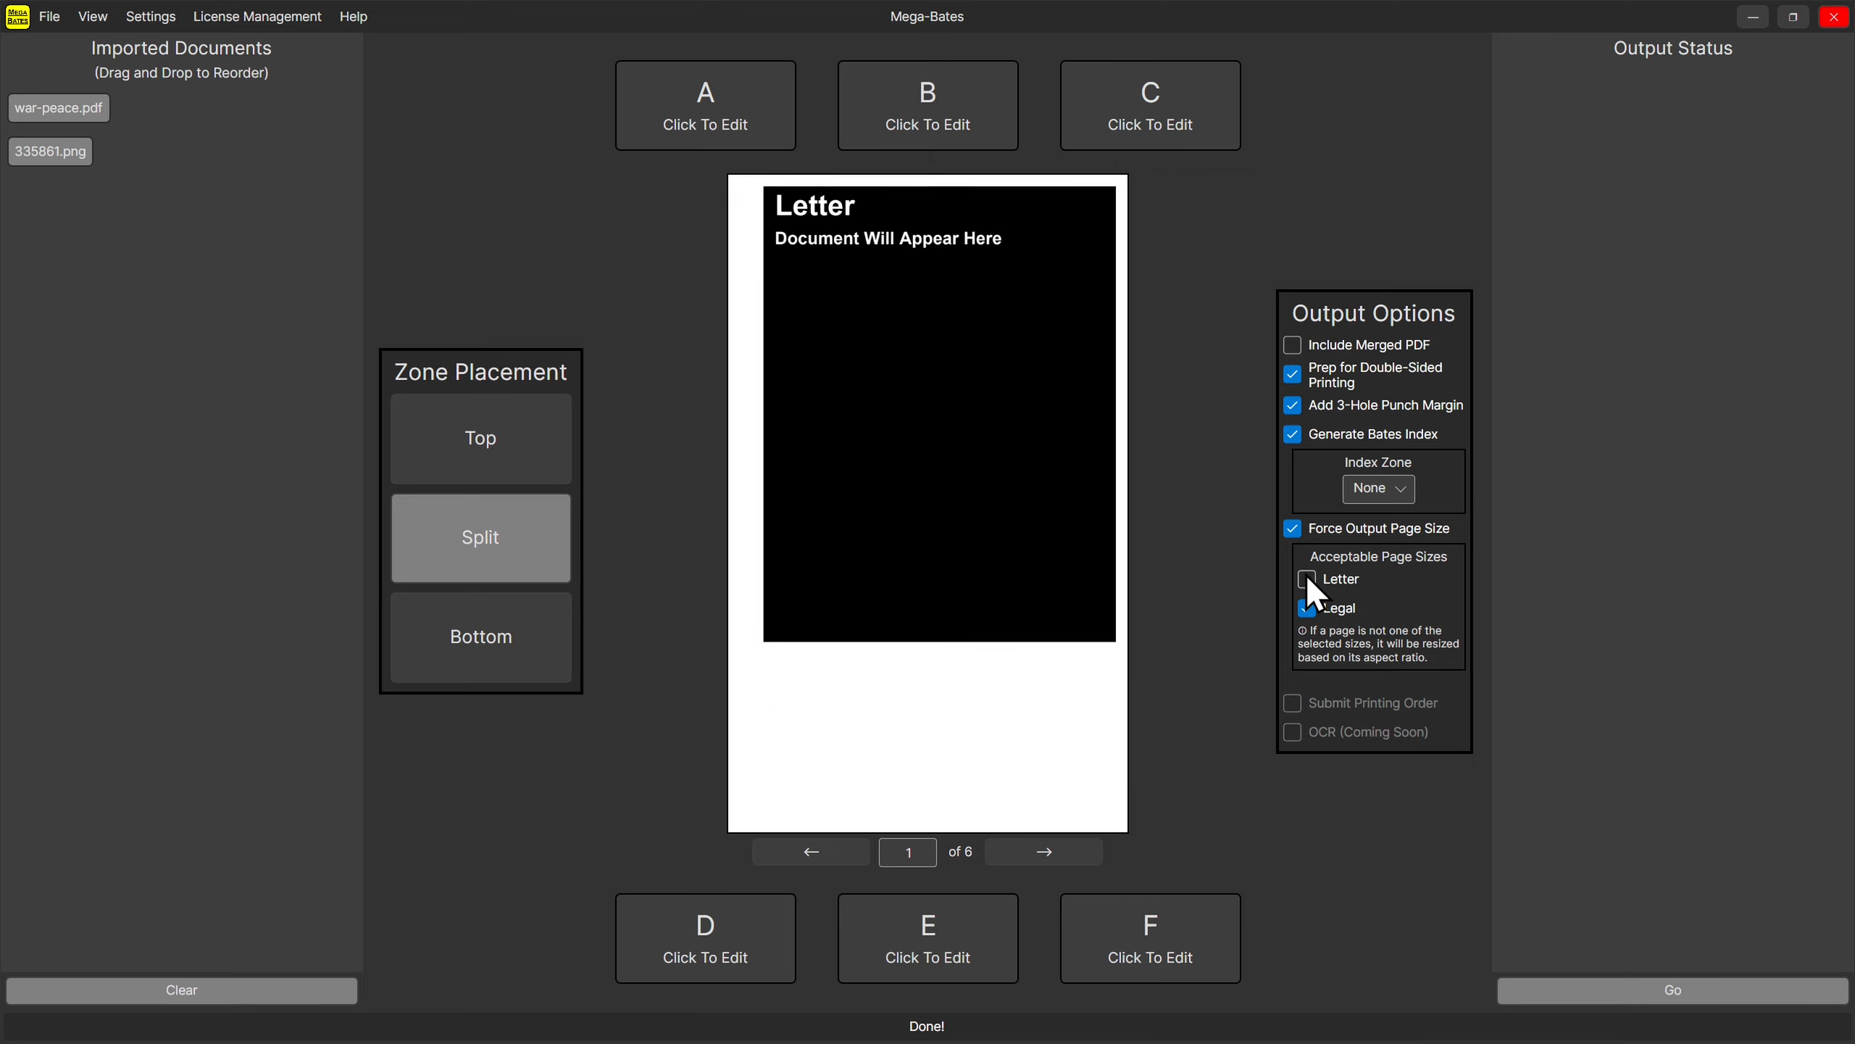
pyautogui.click(1003, 854)
pyautogui.click(1003, 851)
pyautogui.click(1006, 850)
pyautogui.click(809, 850)
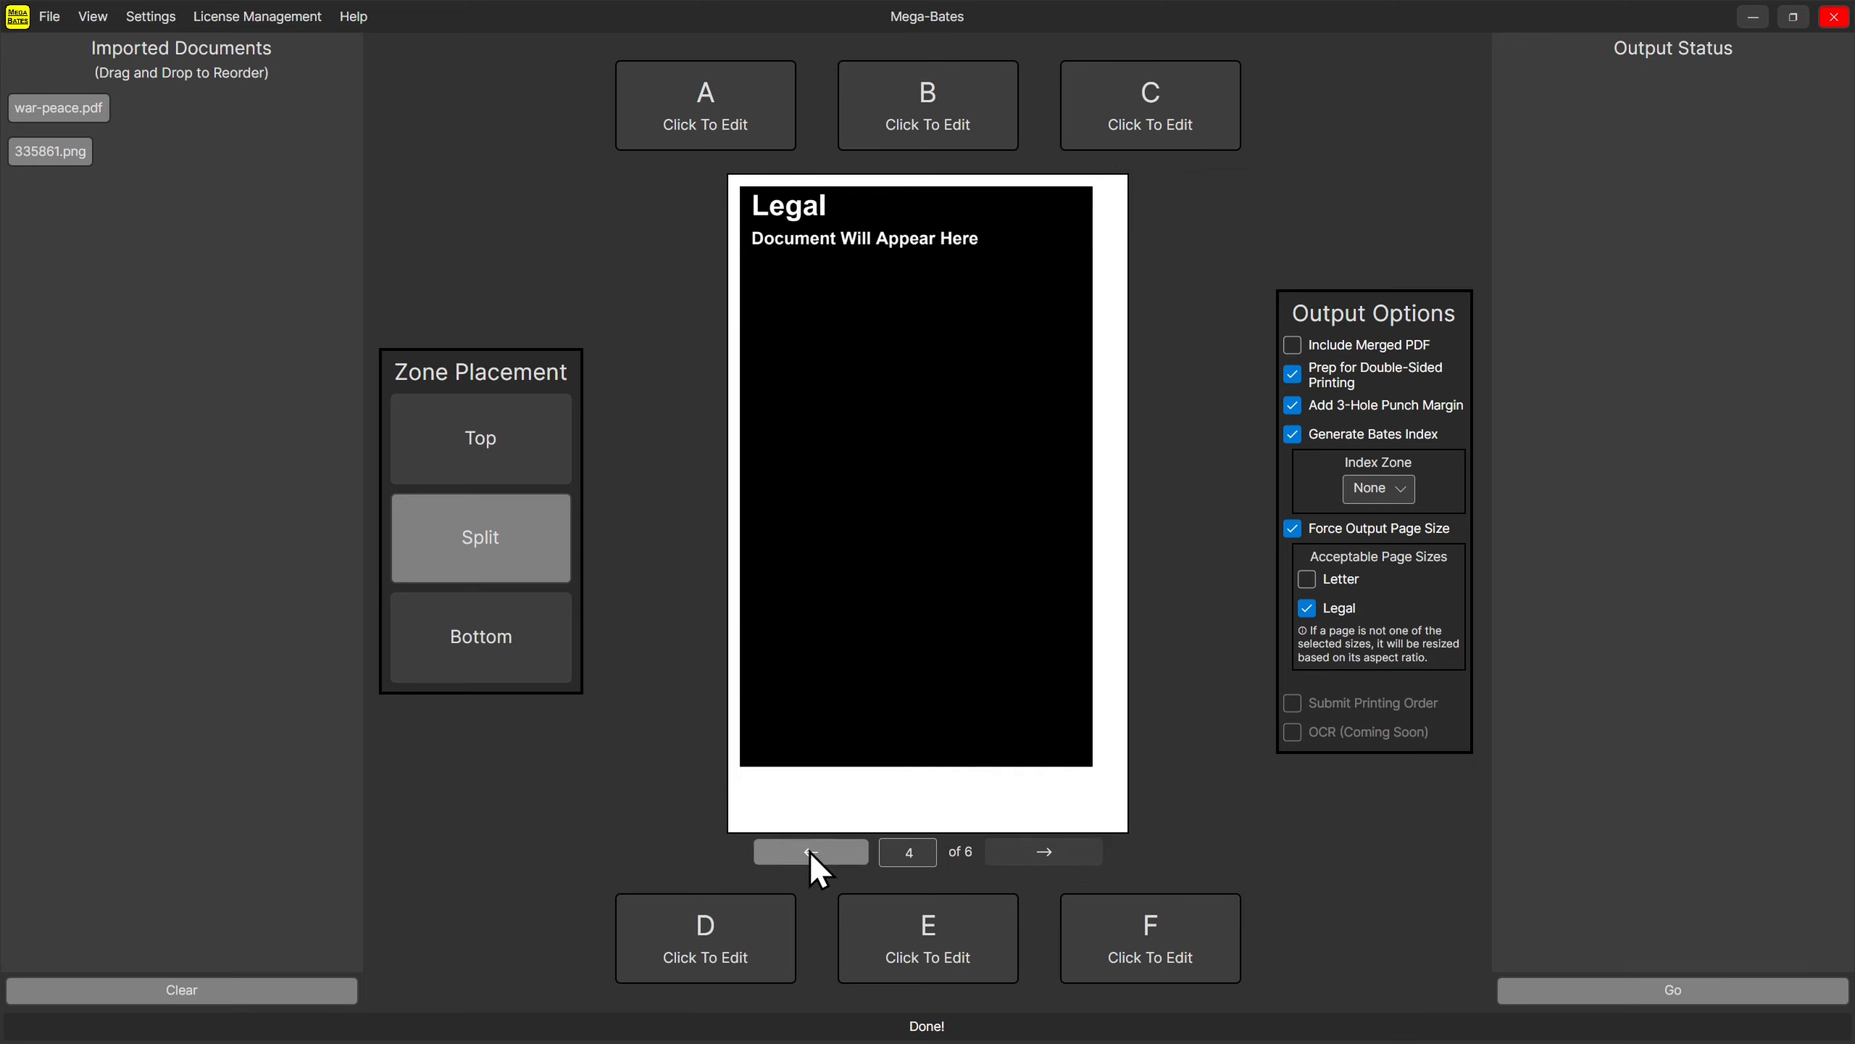
pyautogui.click(809, 850)
pyautogui.click(810, 850)
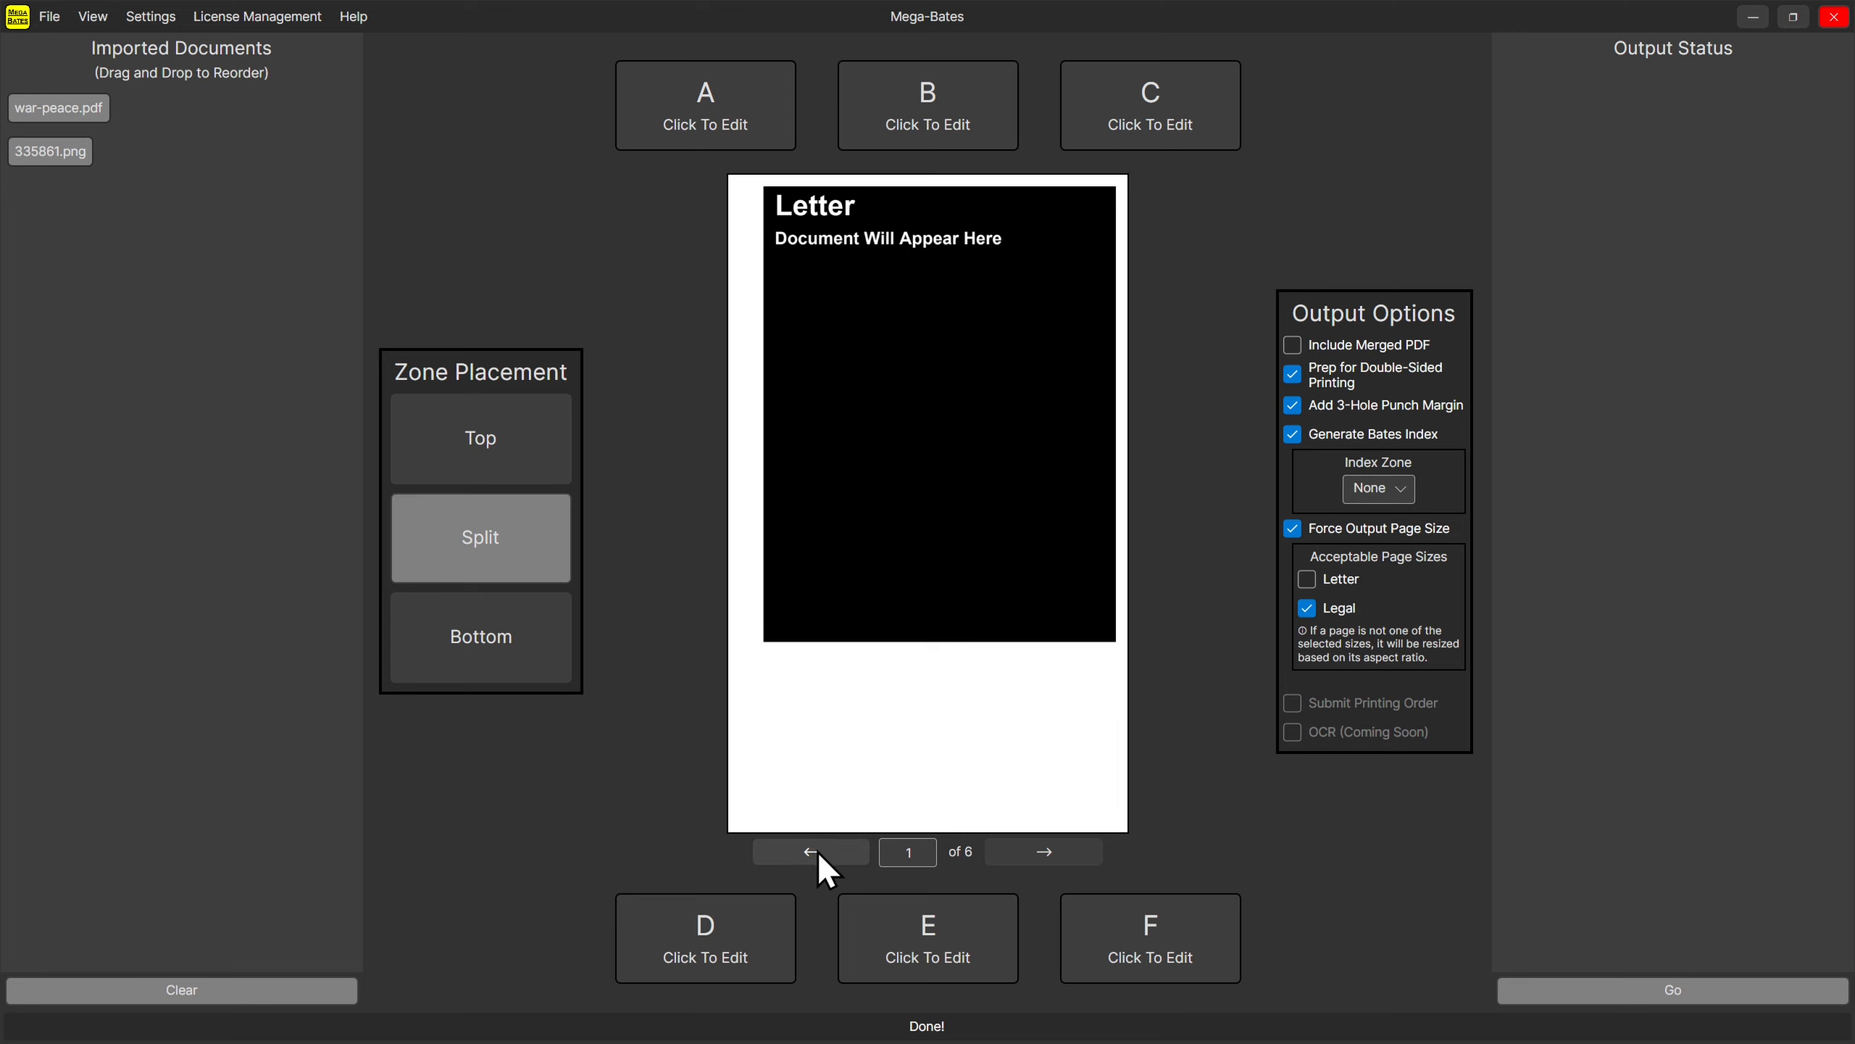
pyautogui.click(1308, 578)
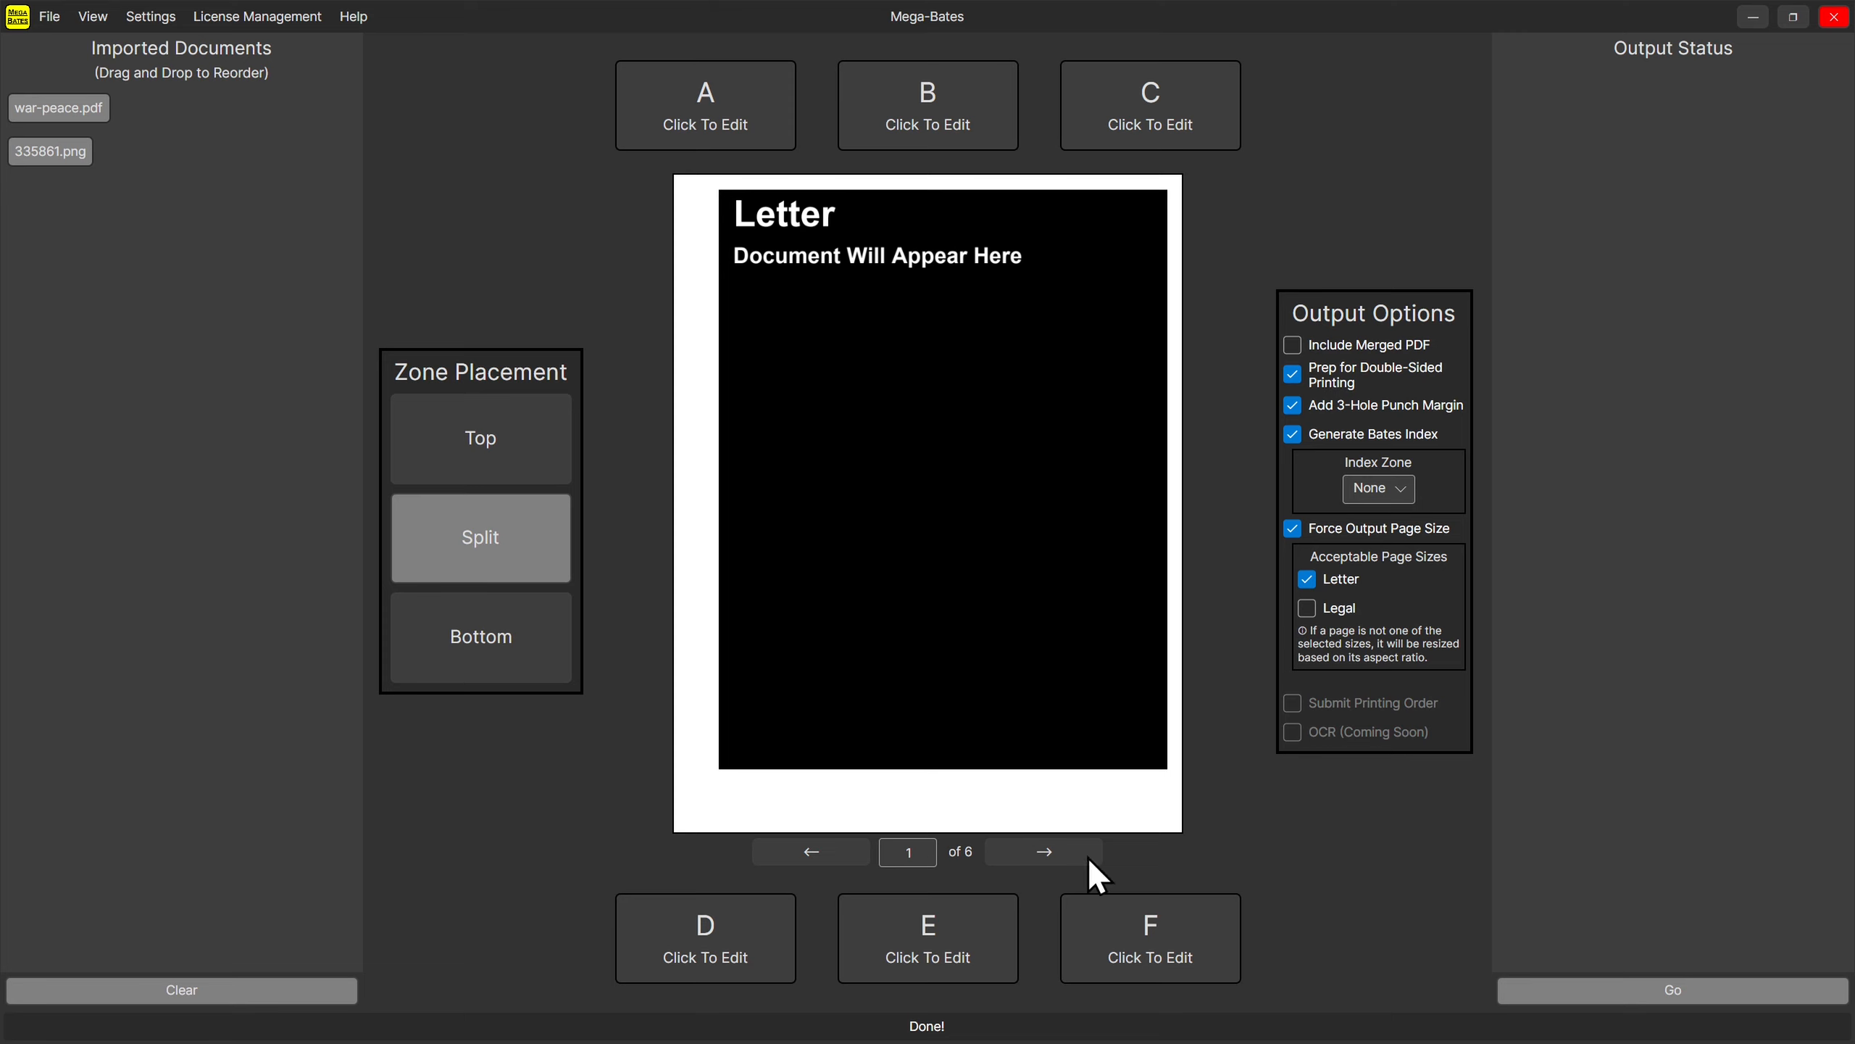
# Enable Include Merged PDF, compare both double-sided printing answers, and leave it set to Yes.
pyautogui.click(1344, 348)
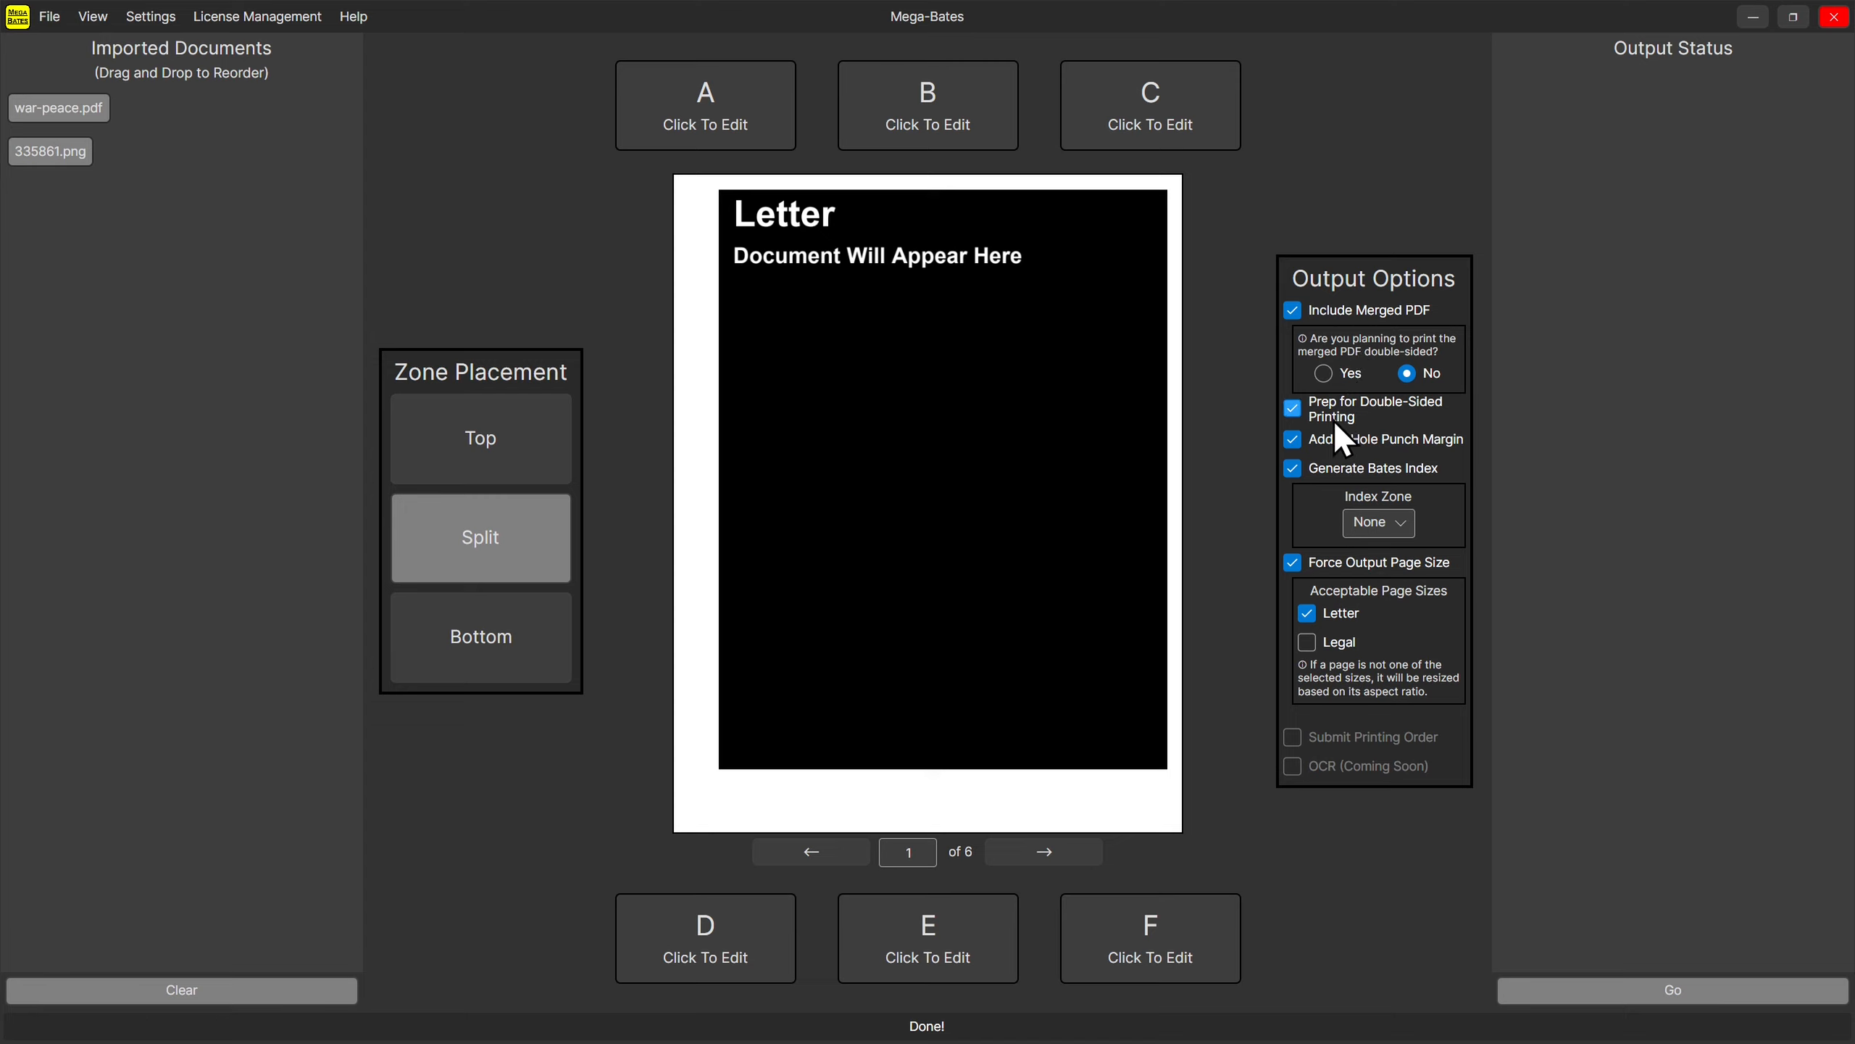
pyautogui.click(1321, 371)
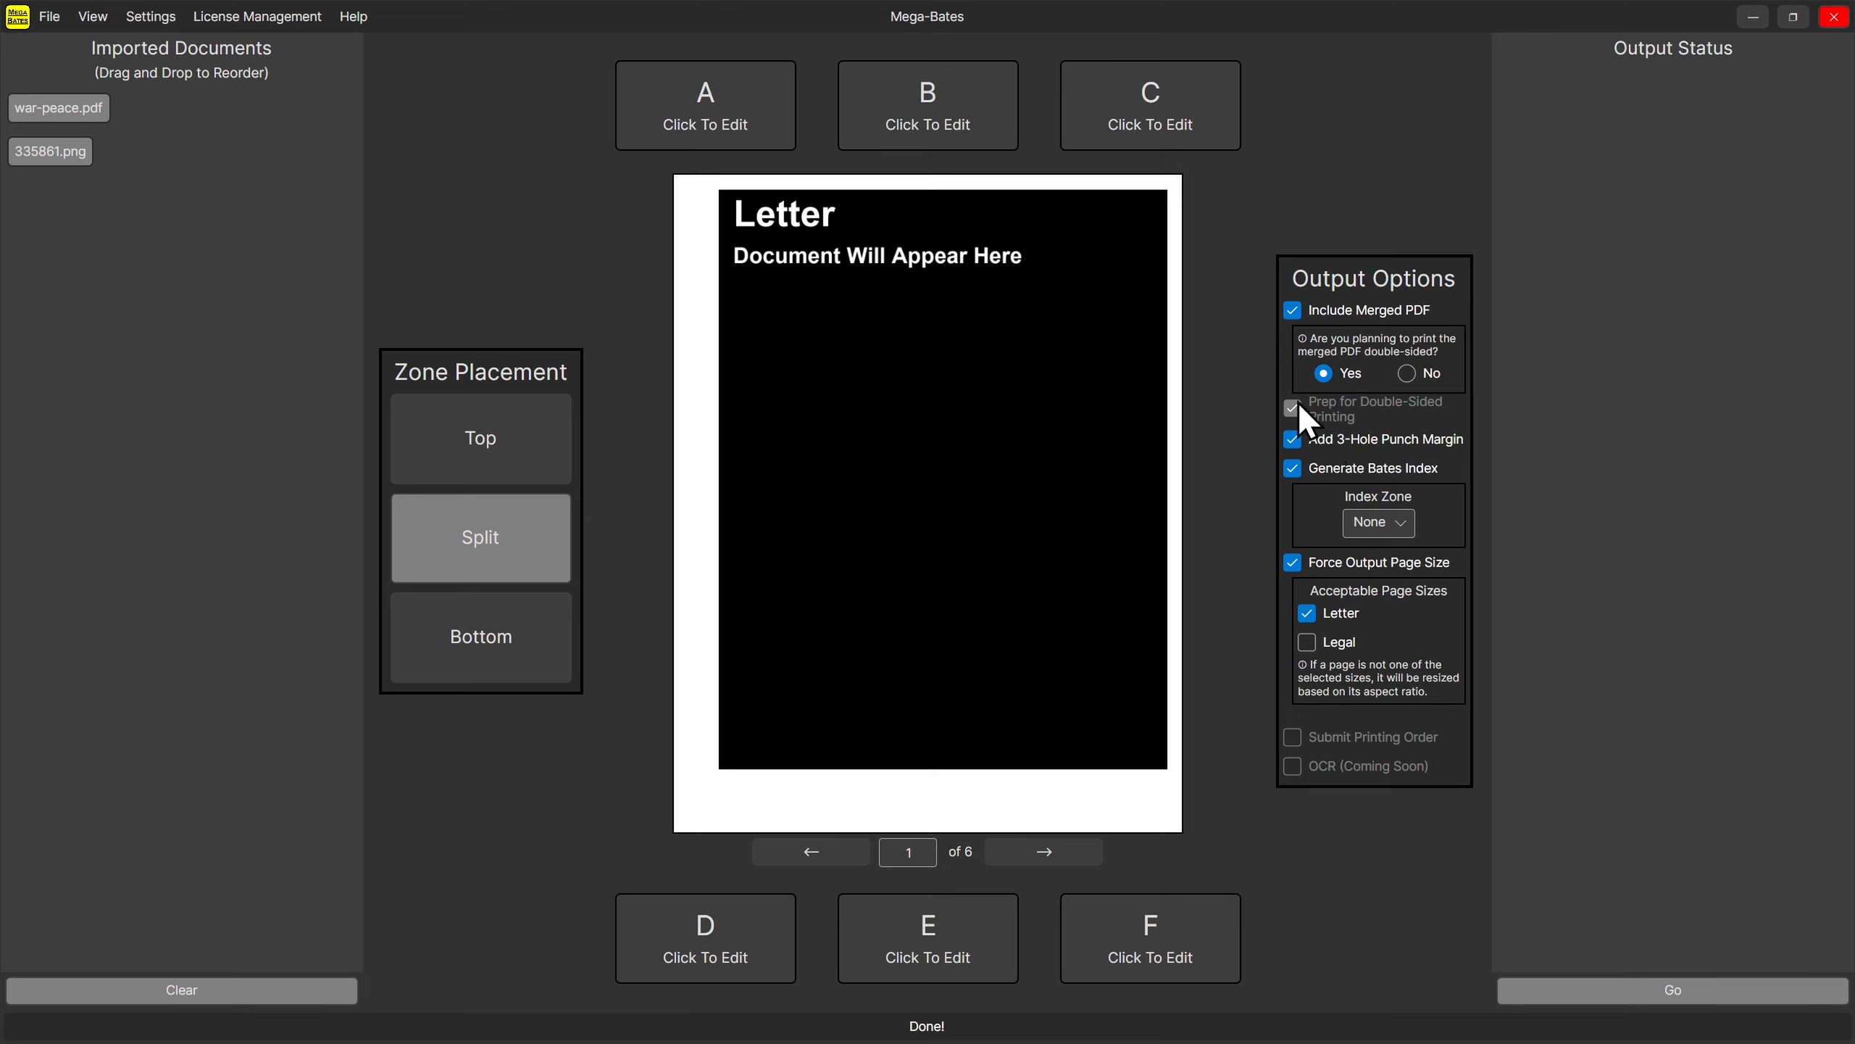
pyautogui.click(1406, 373)
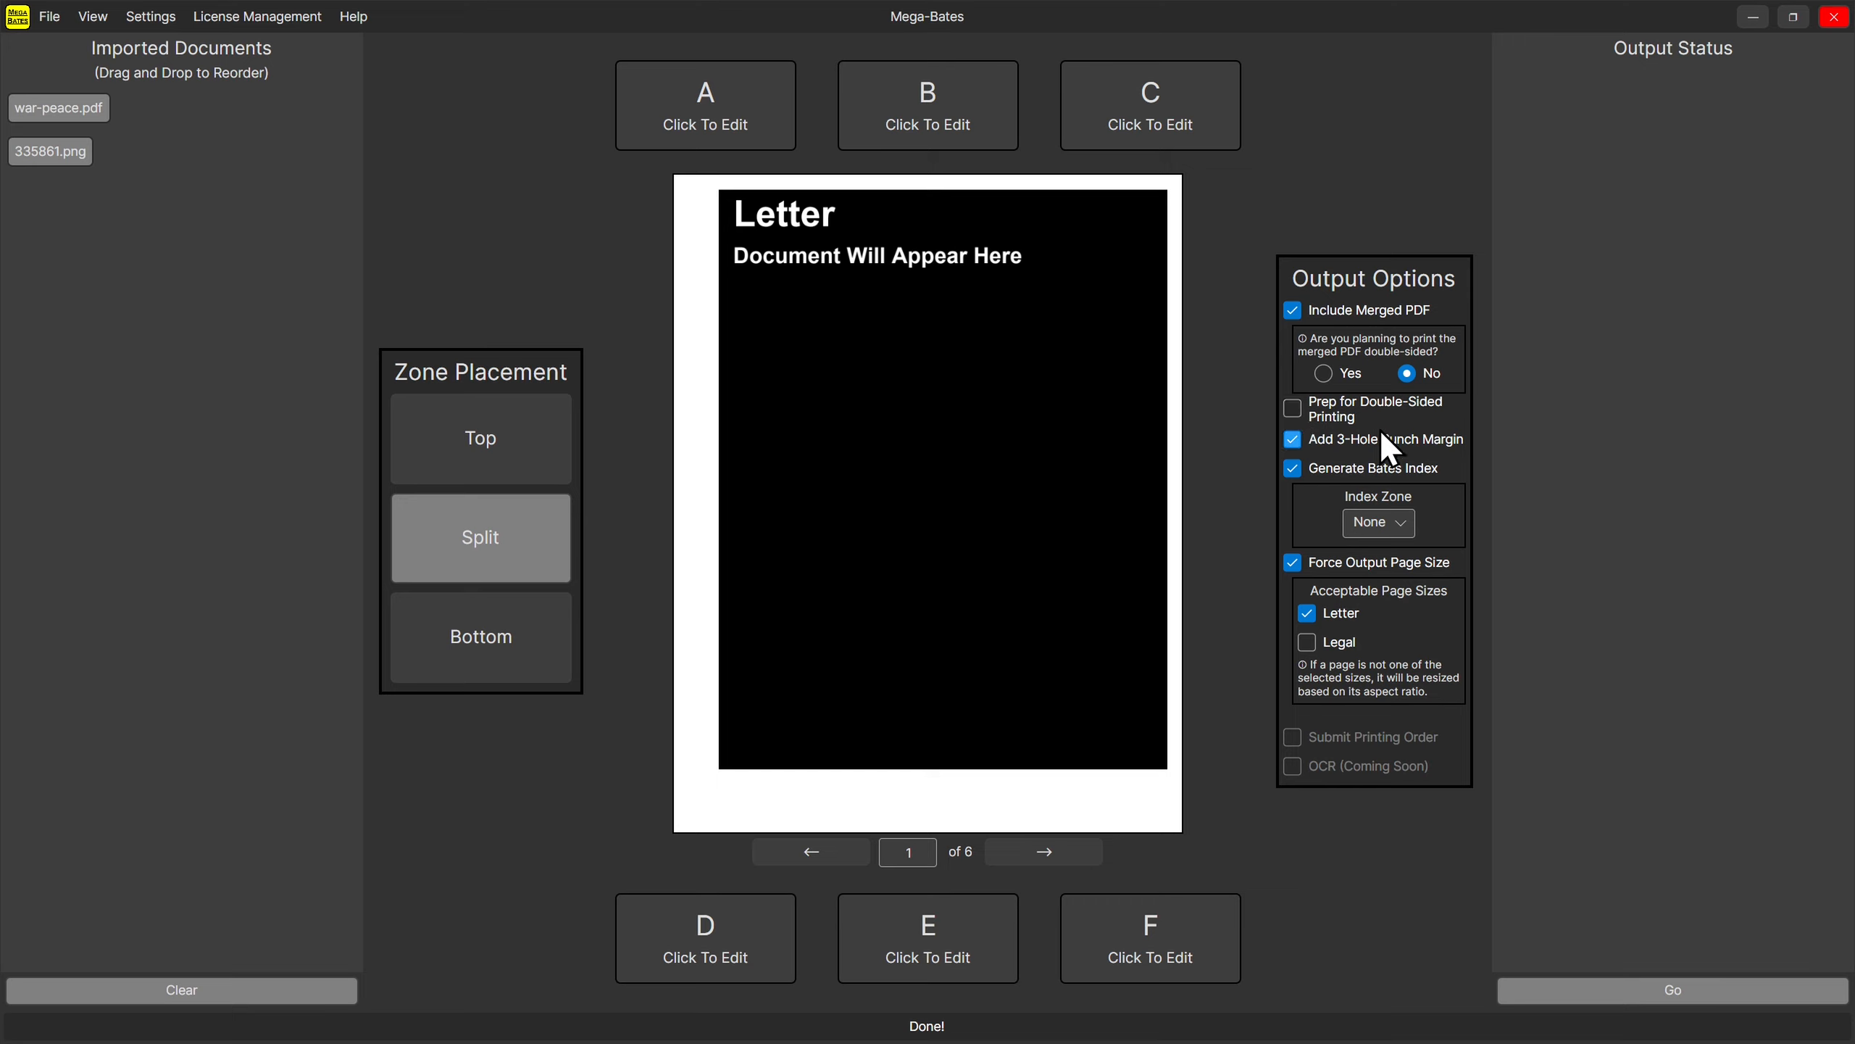
pyautogui.click(1323, 373)
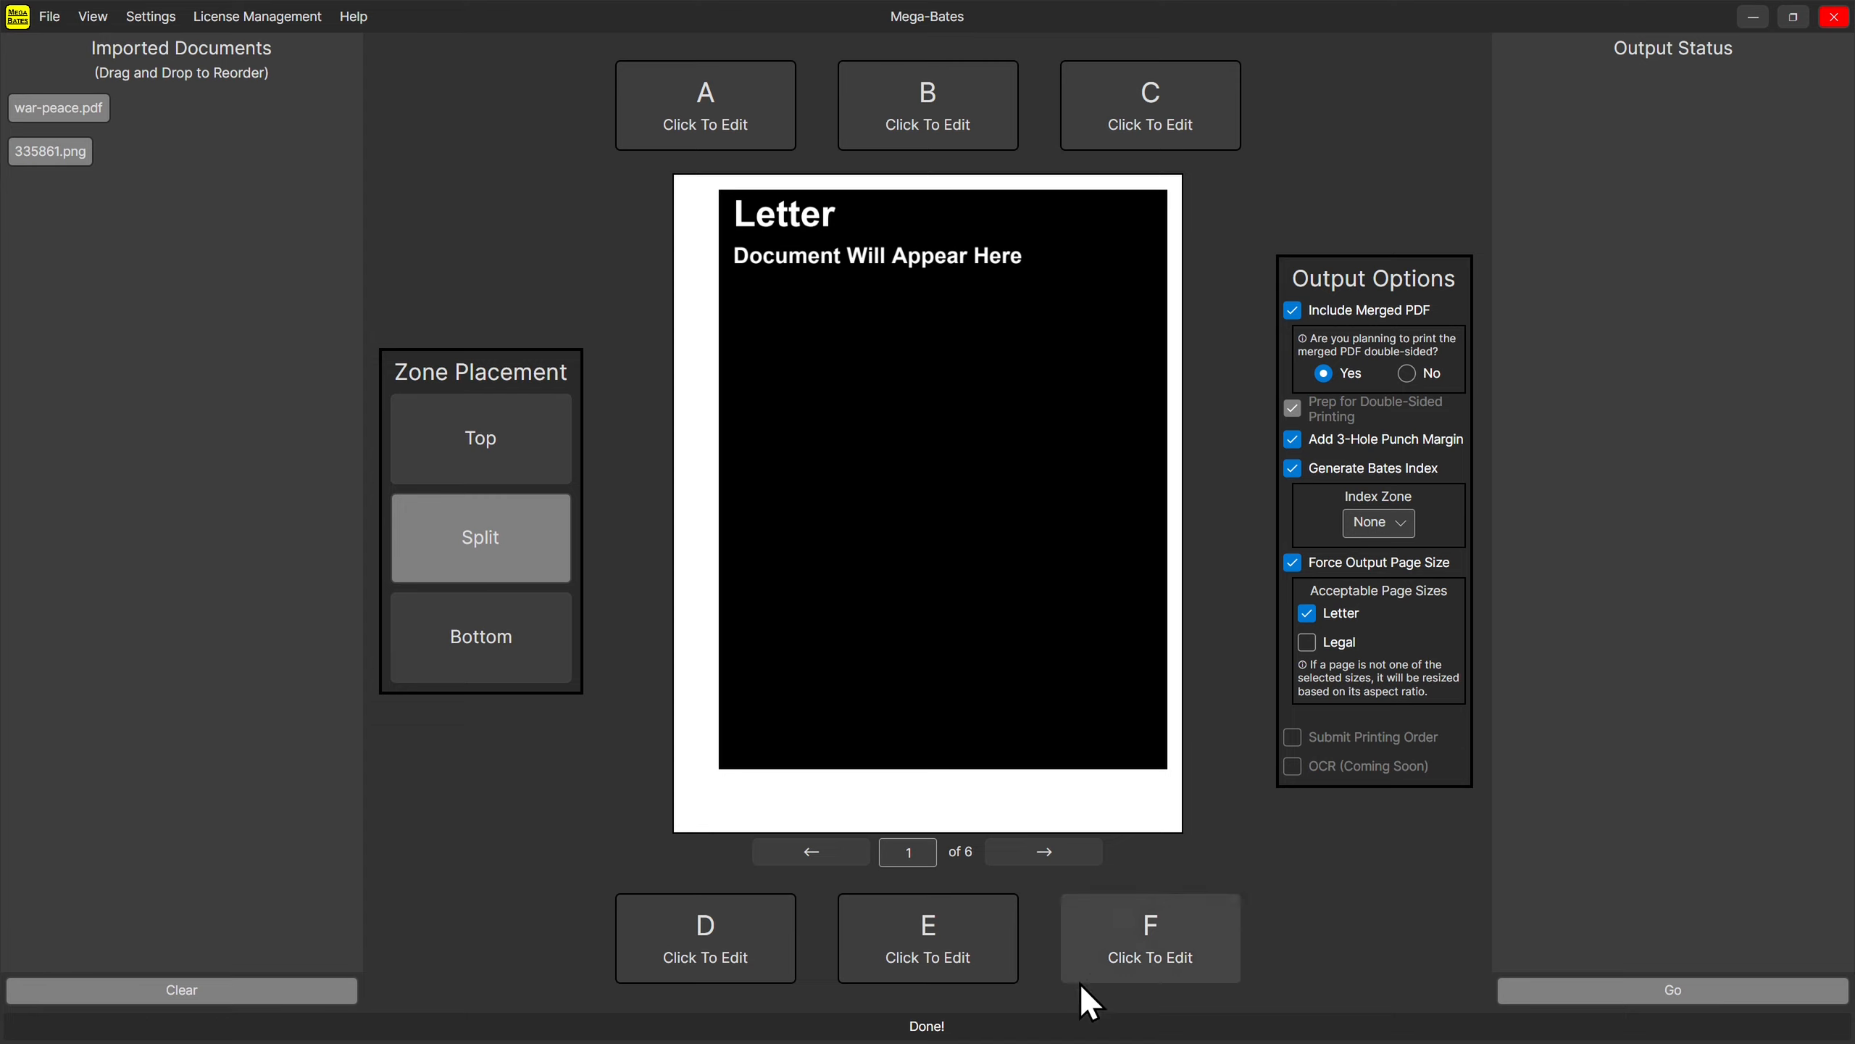
# Open zone A for editing and set its grid to 1 row and 7 columns.
pyautogui.click(733, 117)
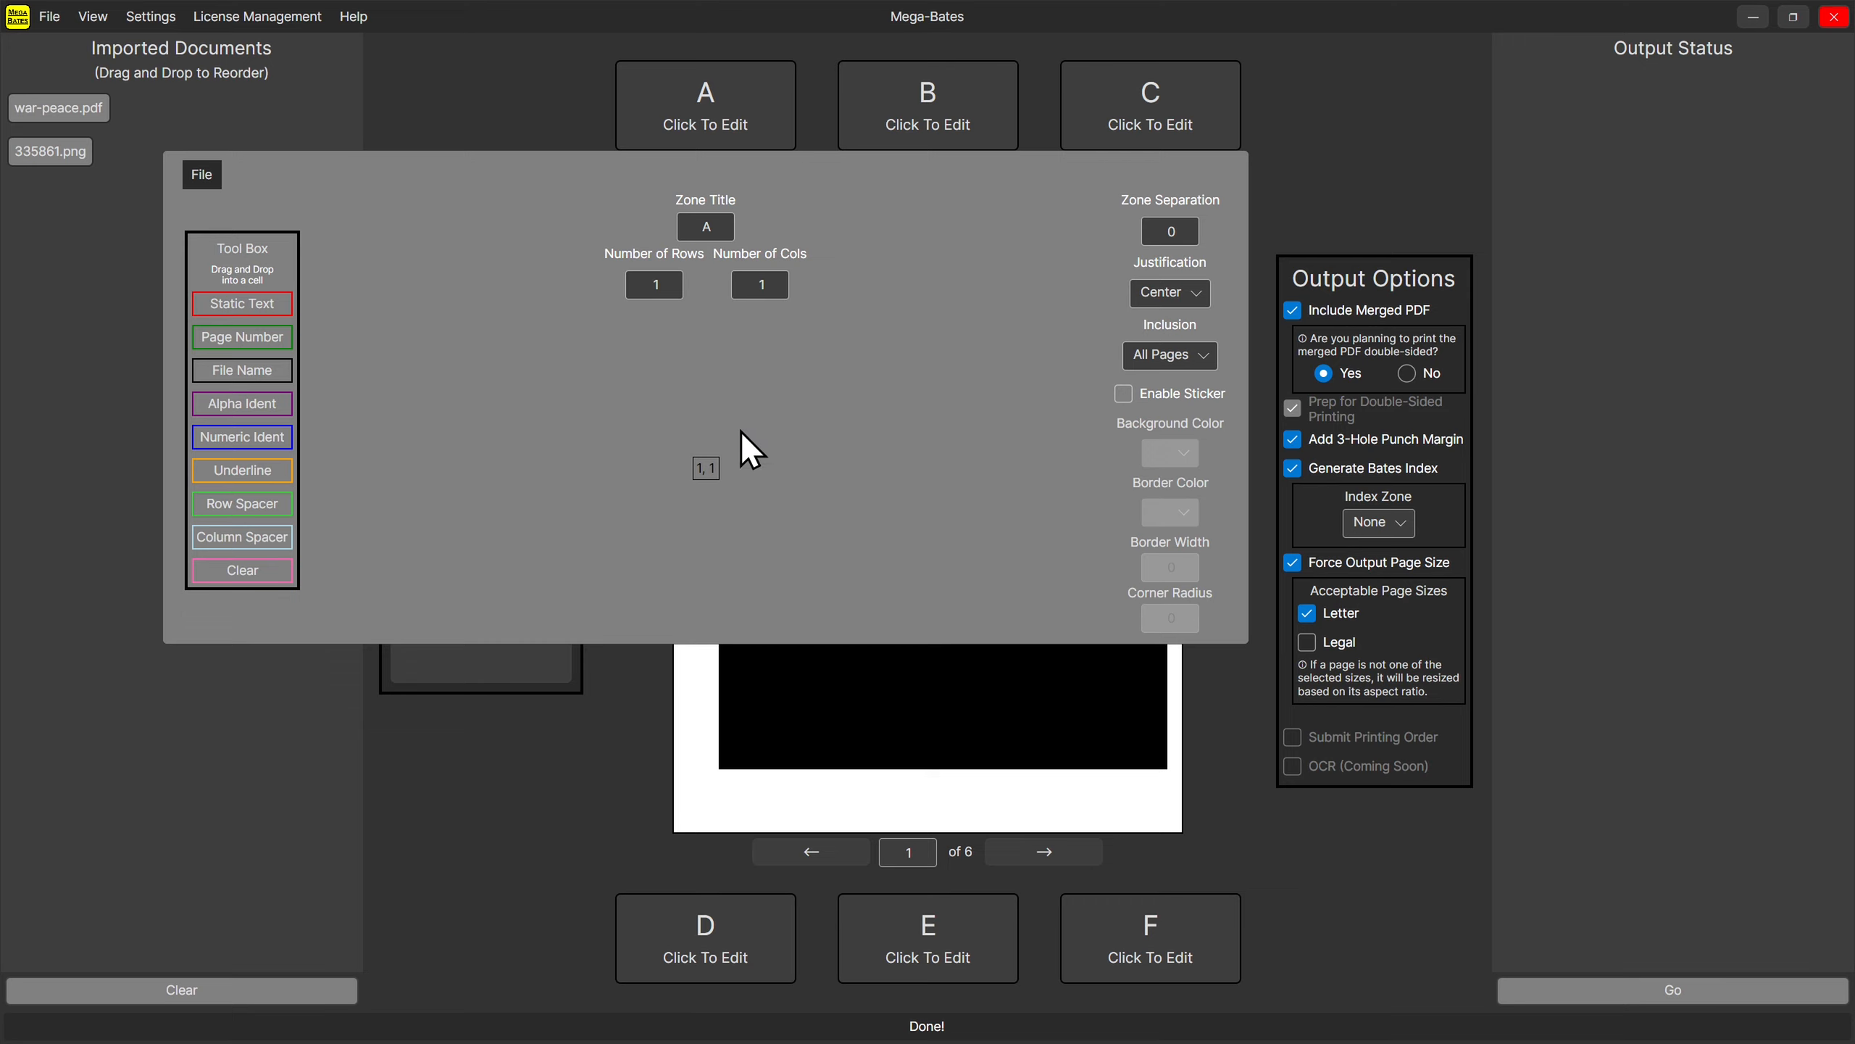
pyautogui.write('1')
pyautogui.click(749, 285)
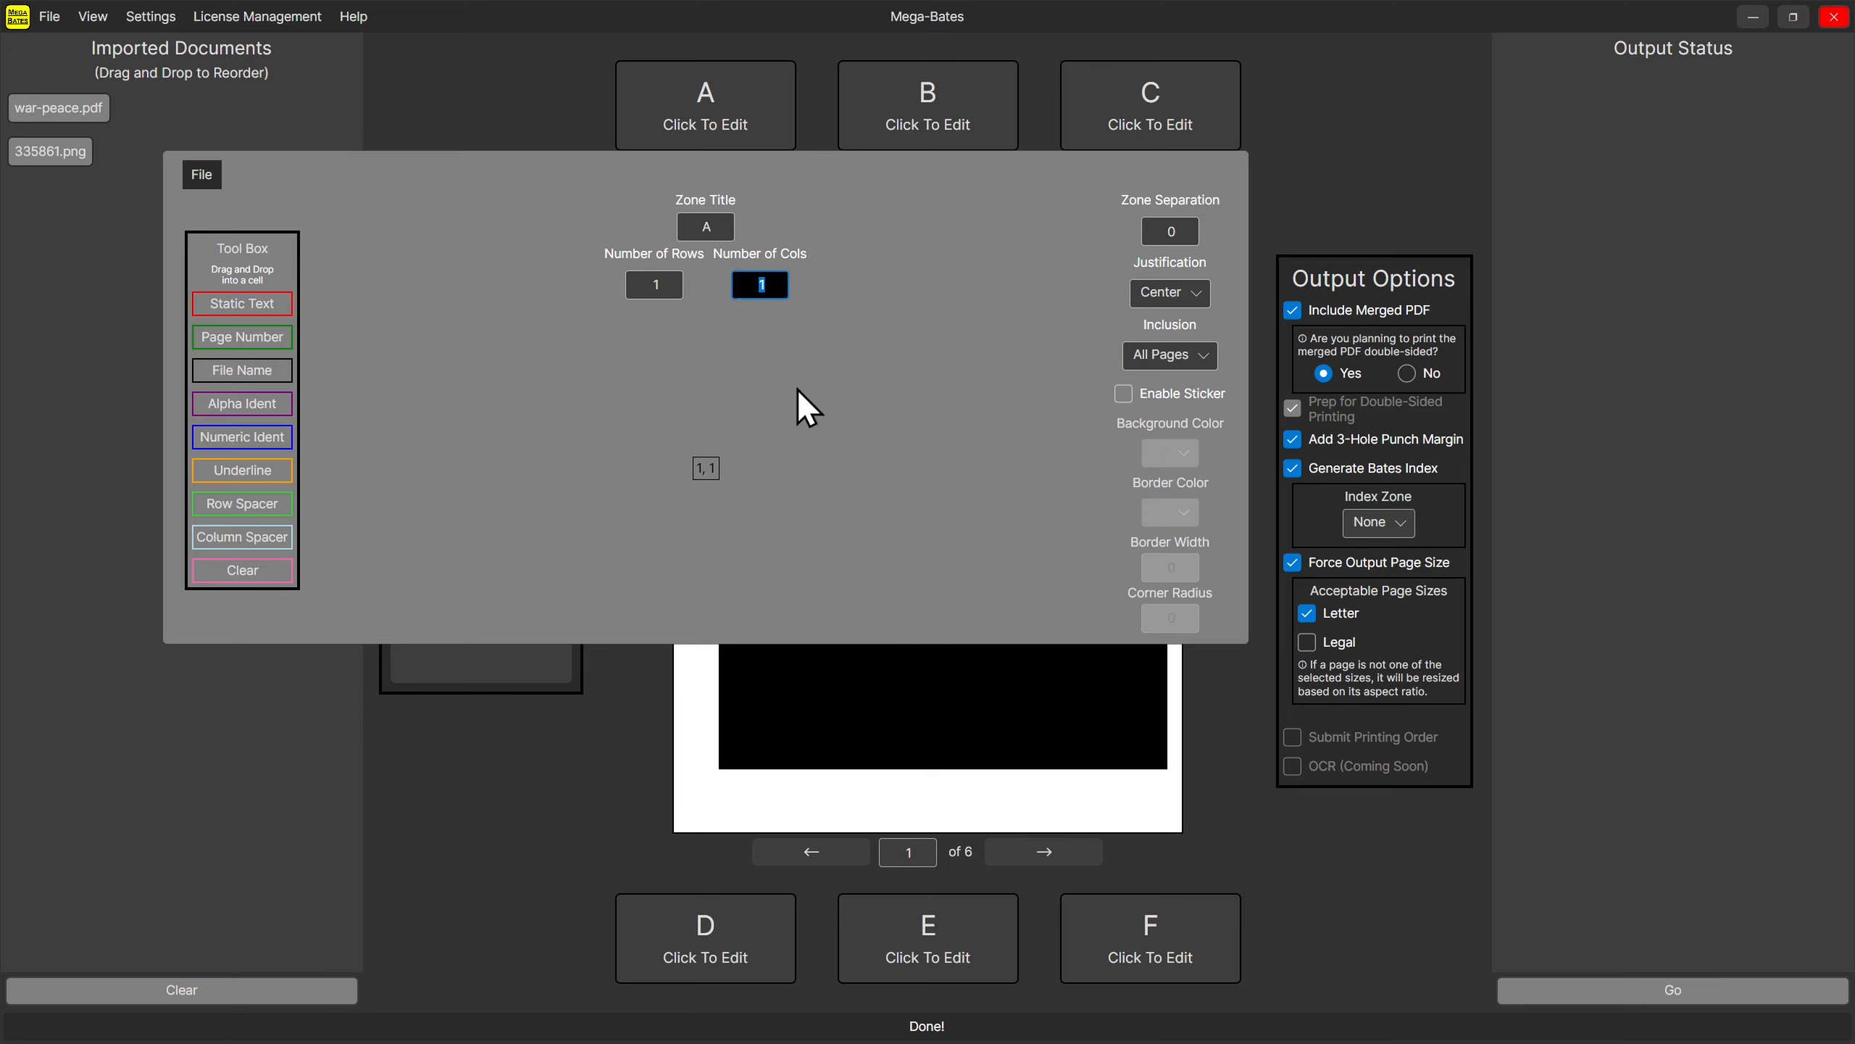
pyautogui.write('7')
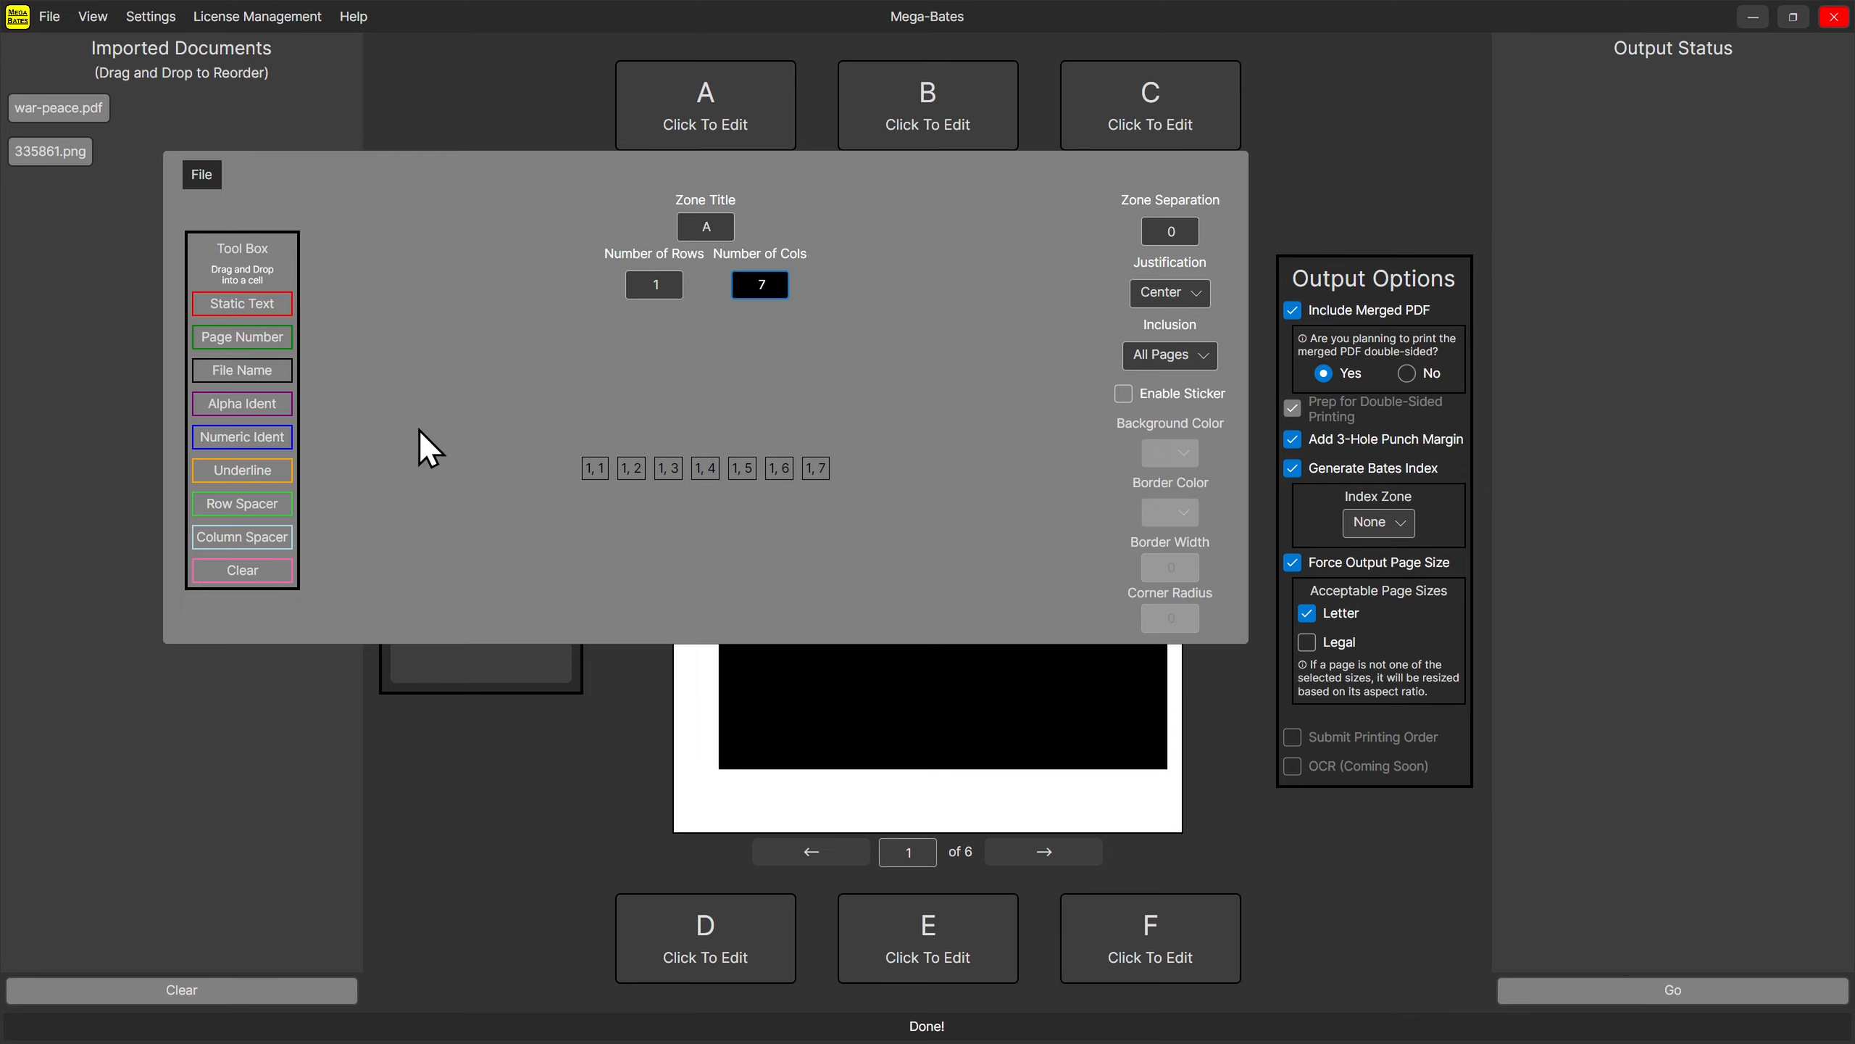
# Place a Static Text element in zone A's first cell with the content "Pre." in bold, and confirm it.
pyautogui.moveTo(269, 311); pyautogui.dragTo(595, 468)
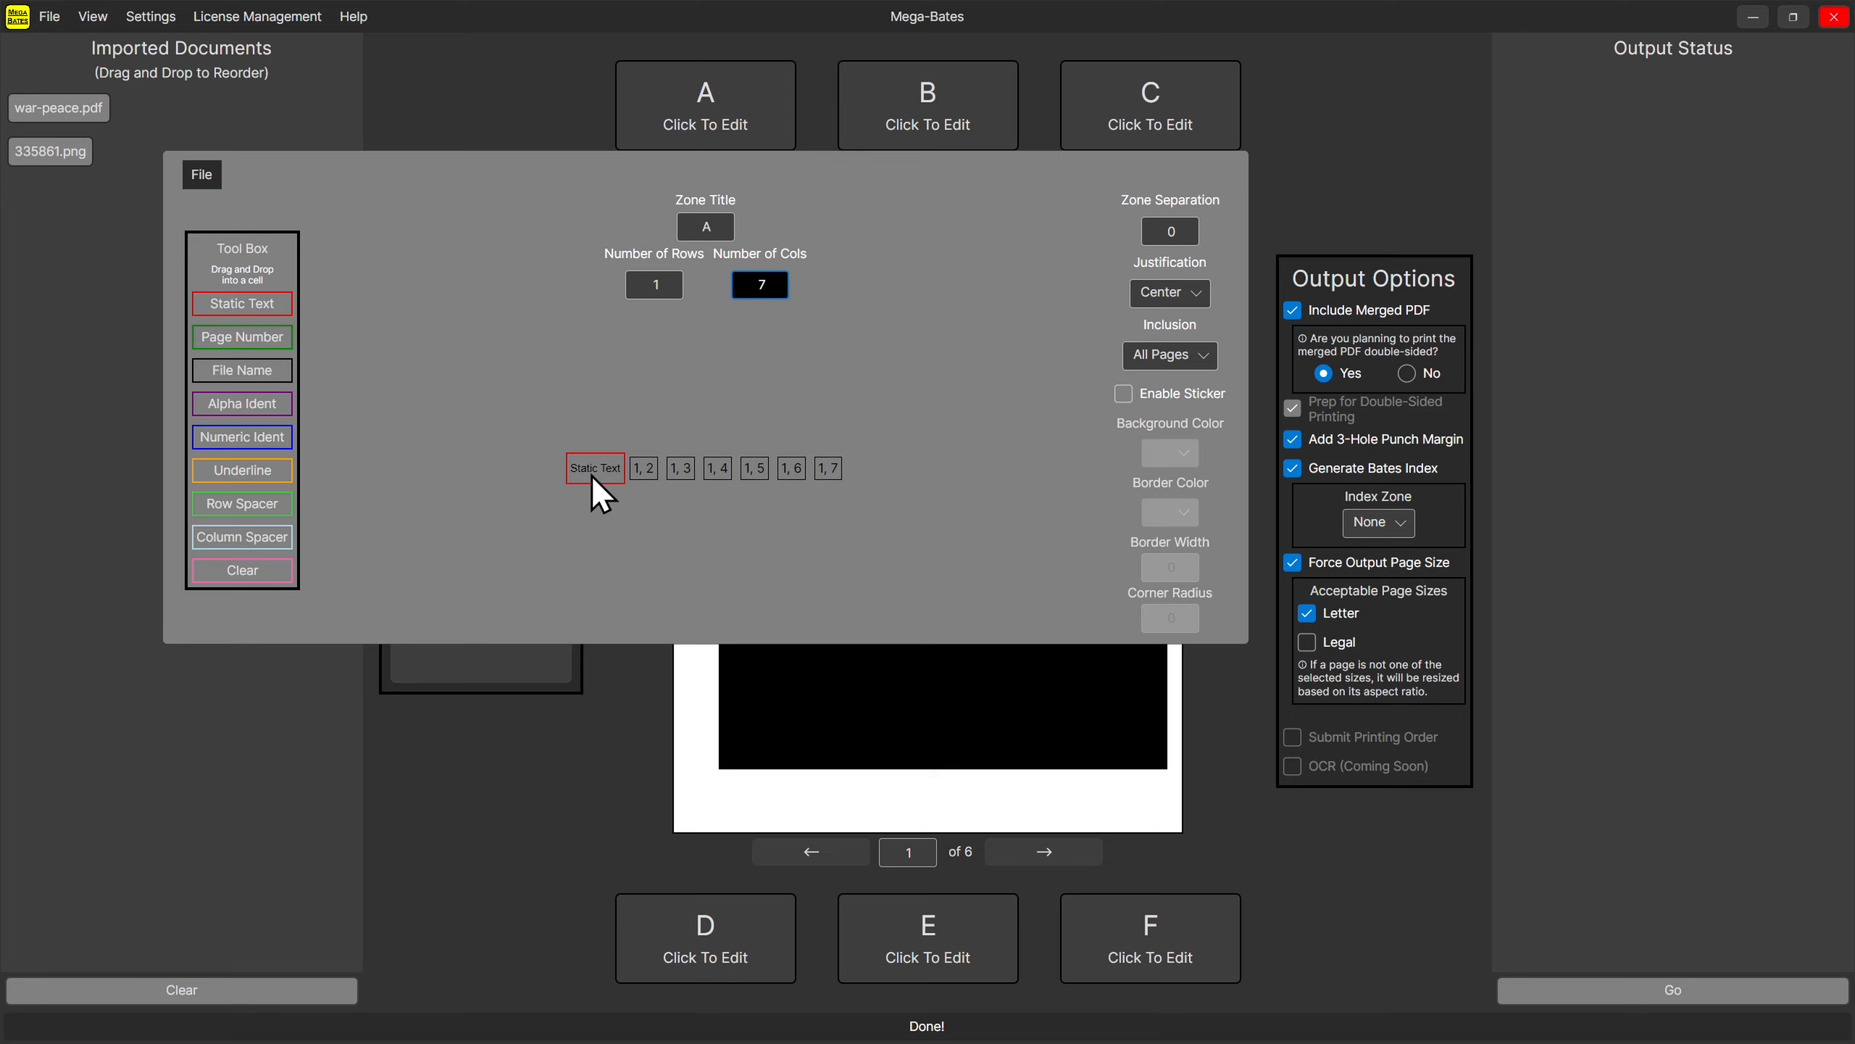
pyautogui.click(590, 473)
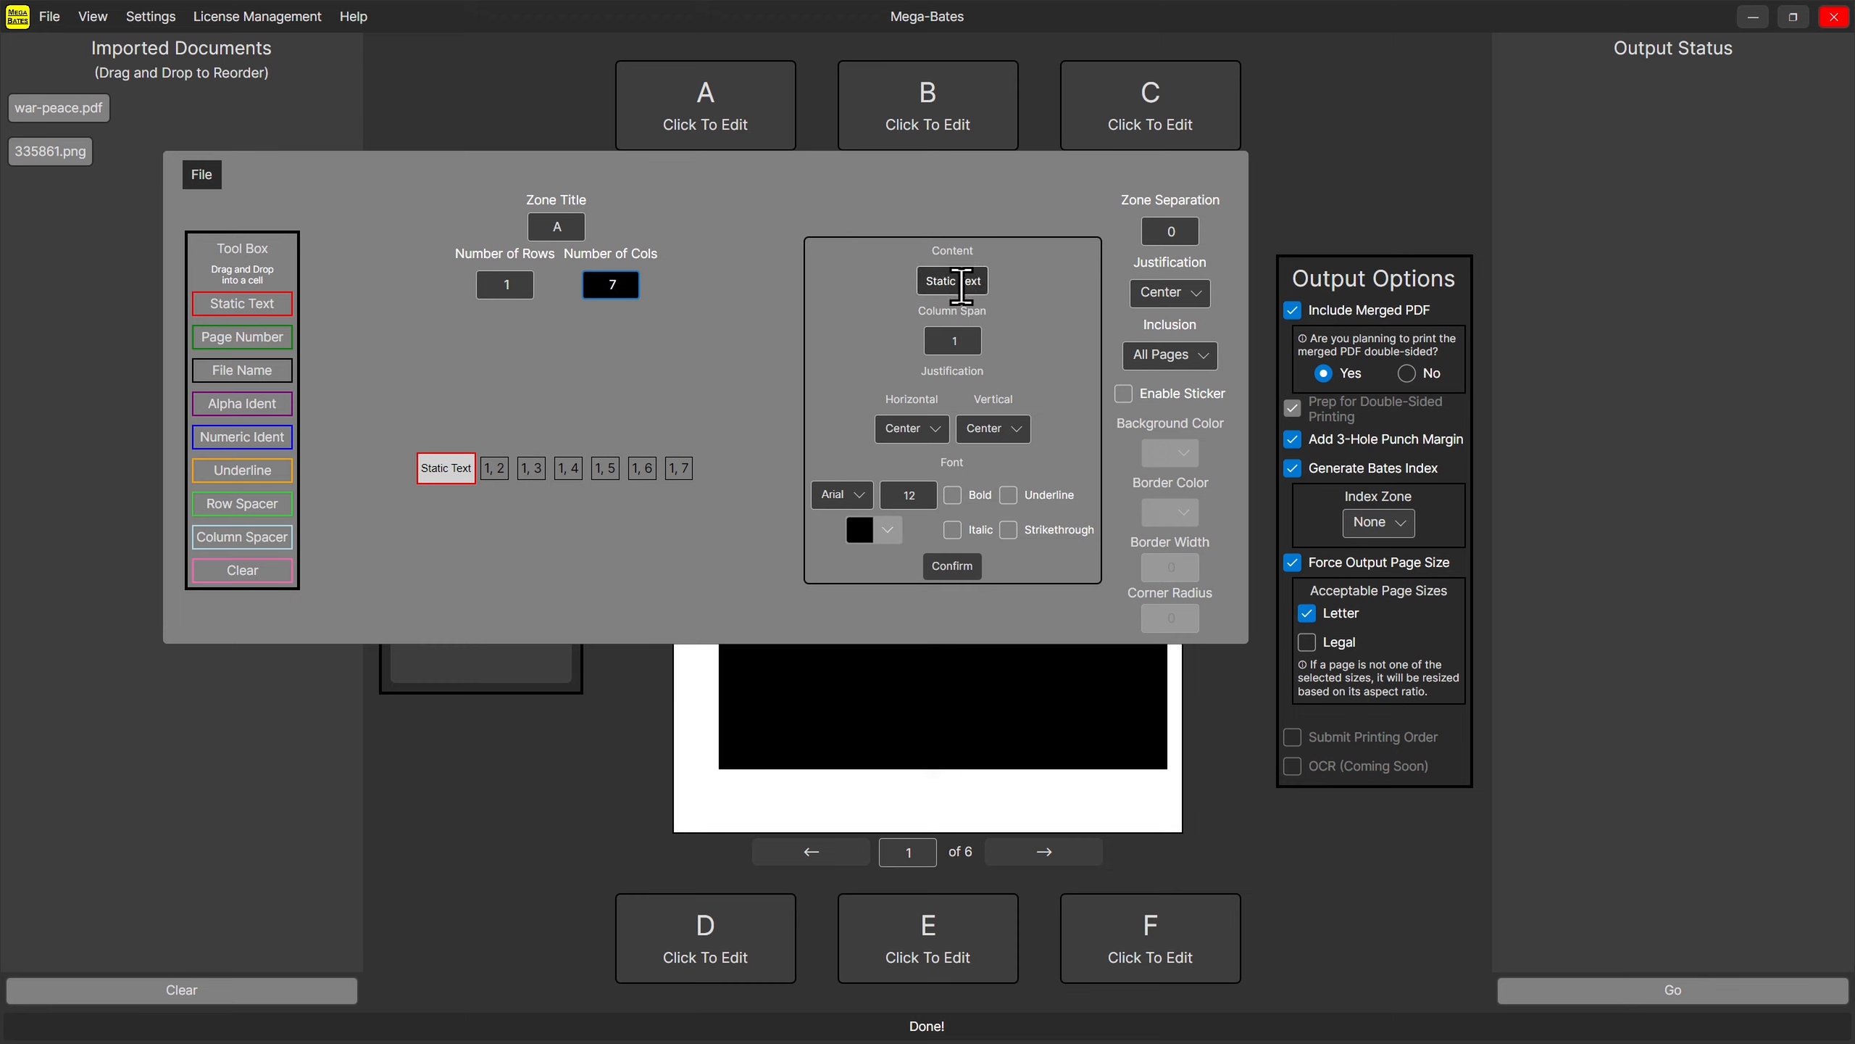
pyautogui.moveTo(934, 284); pyautogui.dragTo(994, 281)
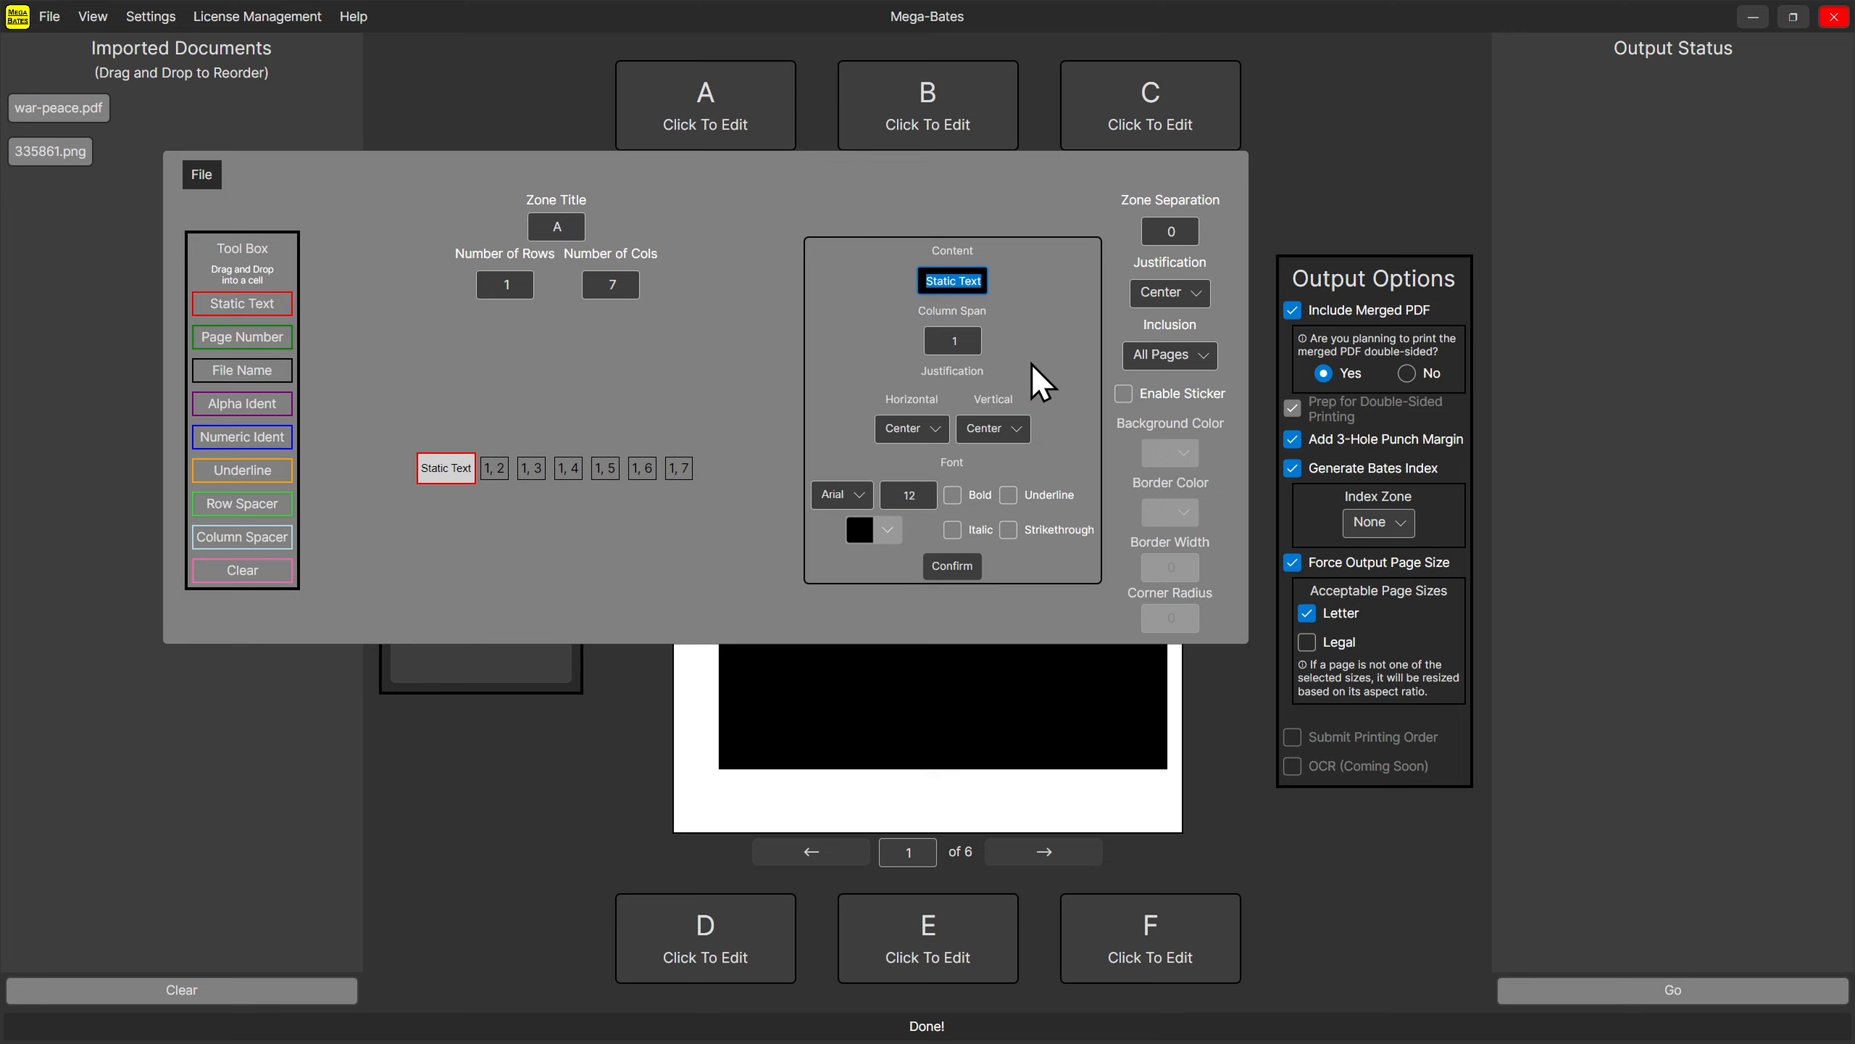
pyautogui.write('Pre.')
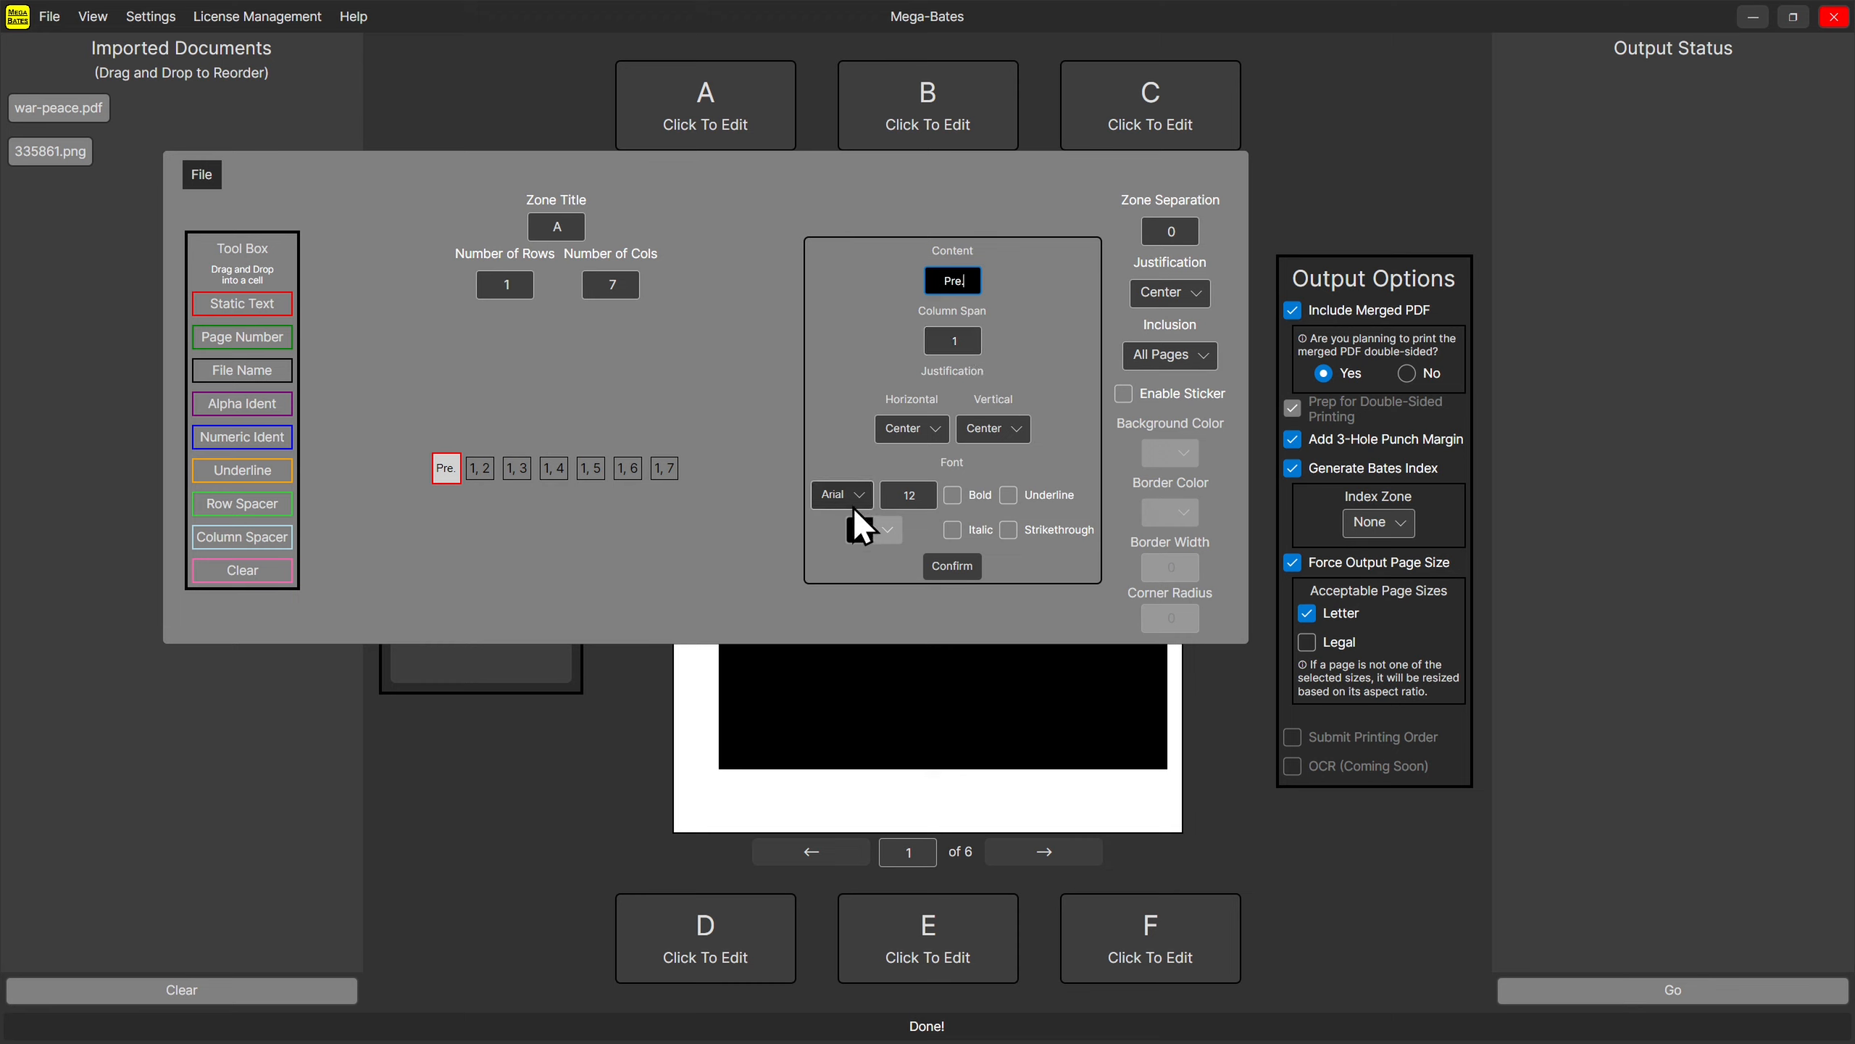
pyautogui.click(952, 495)
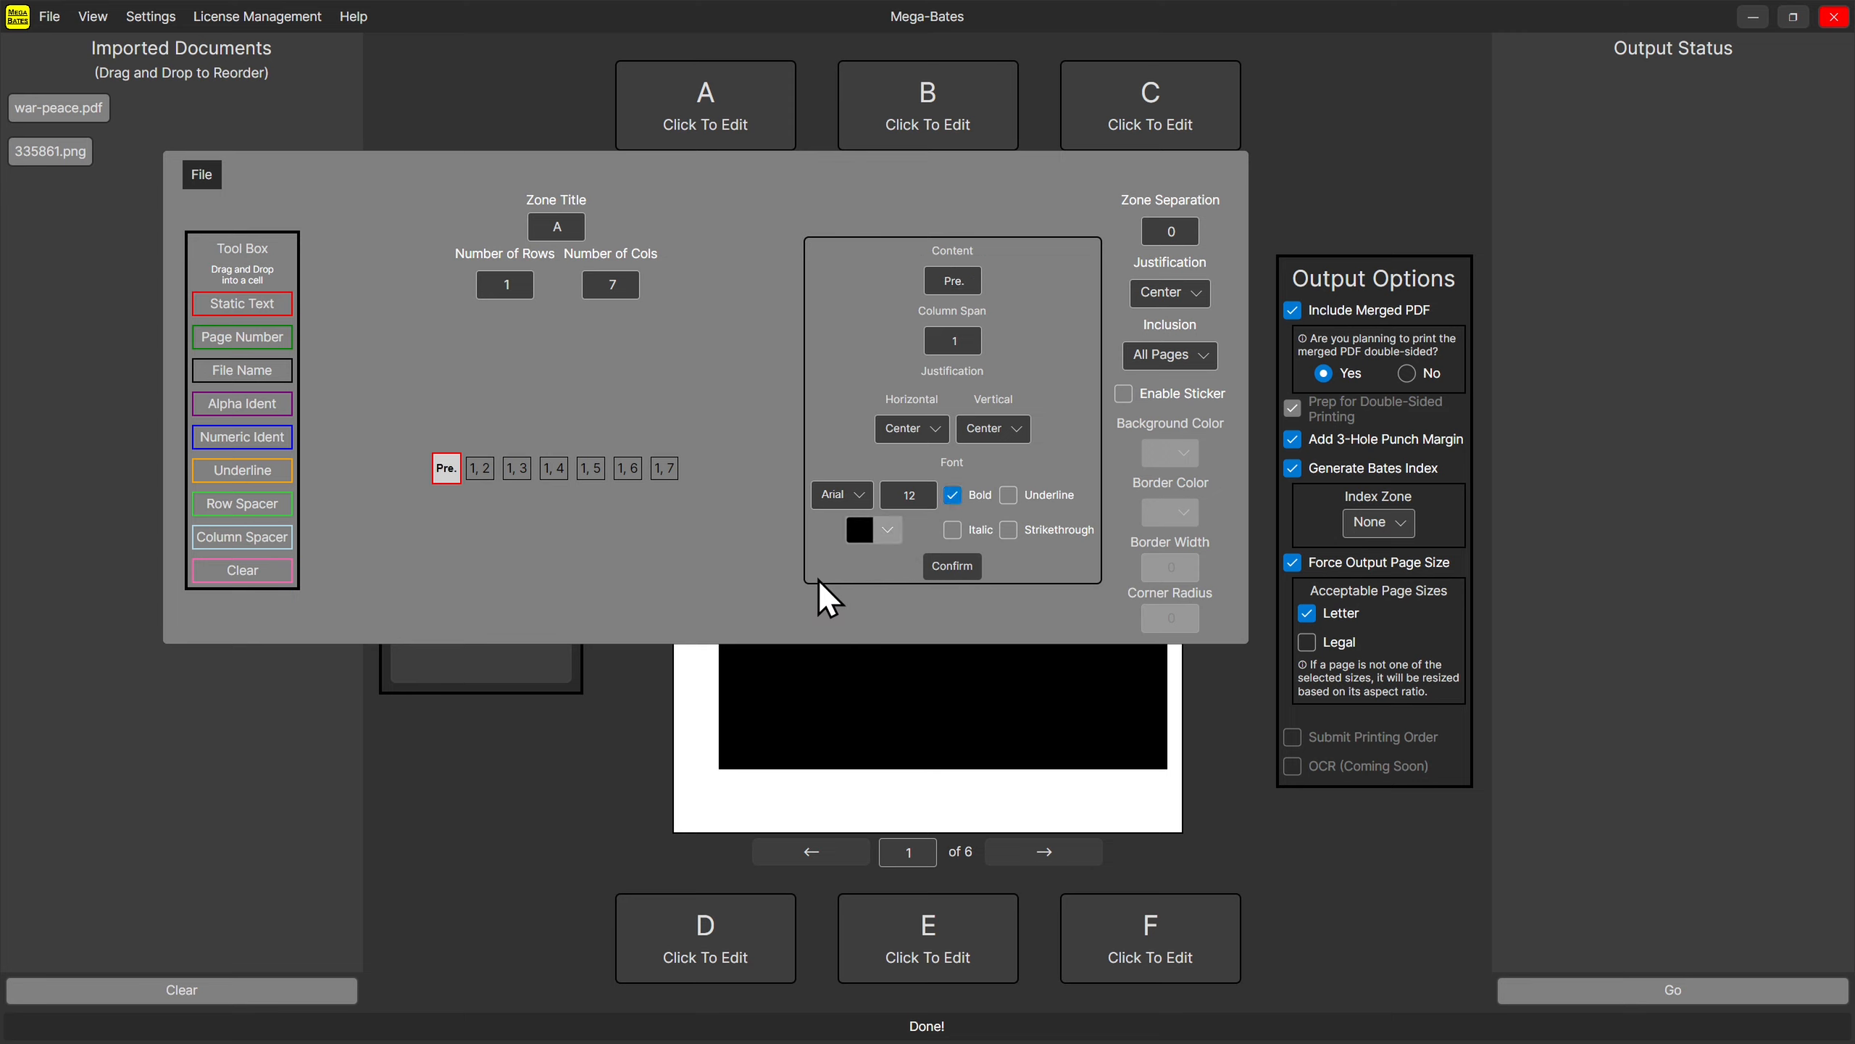
pyautogui.click(955, 567)
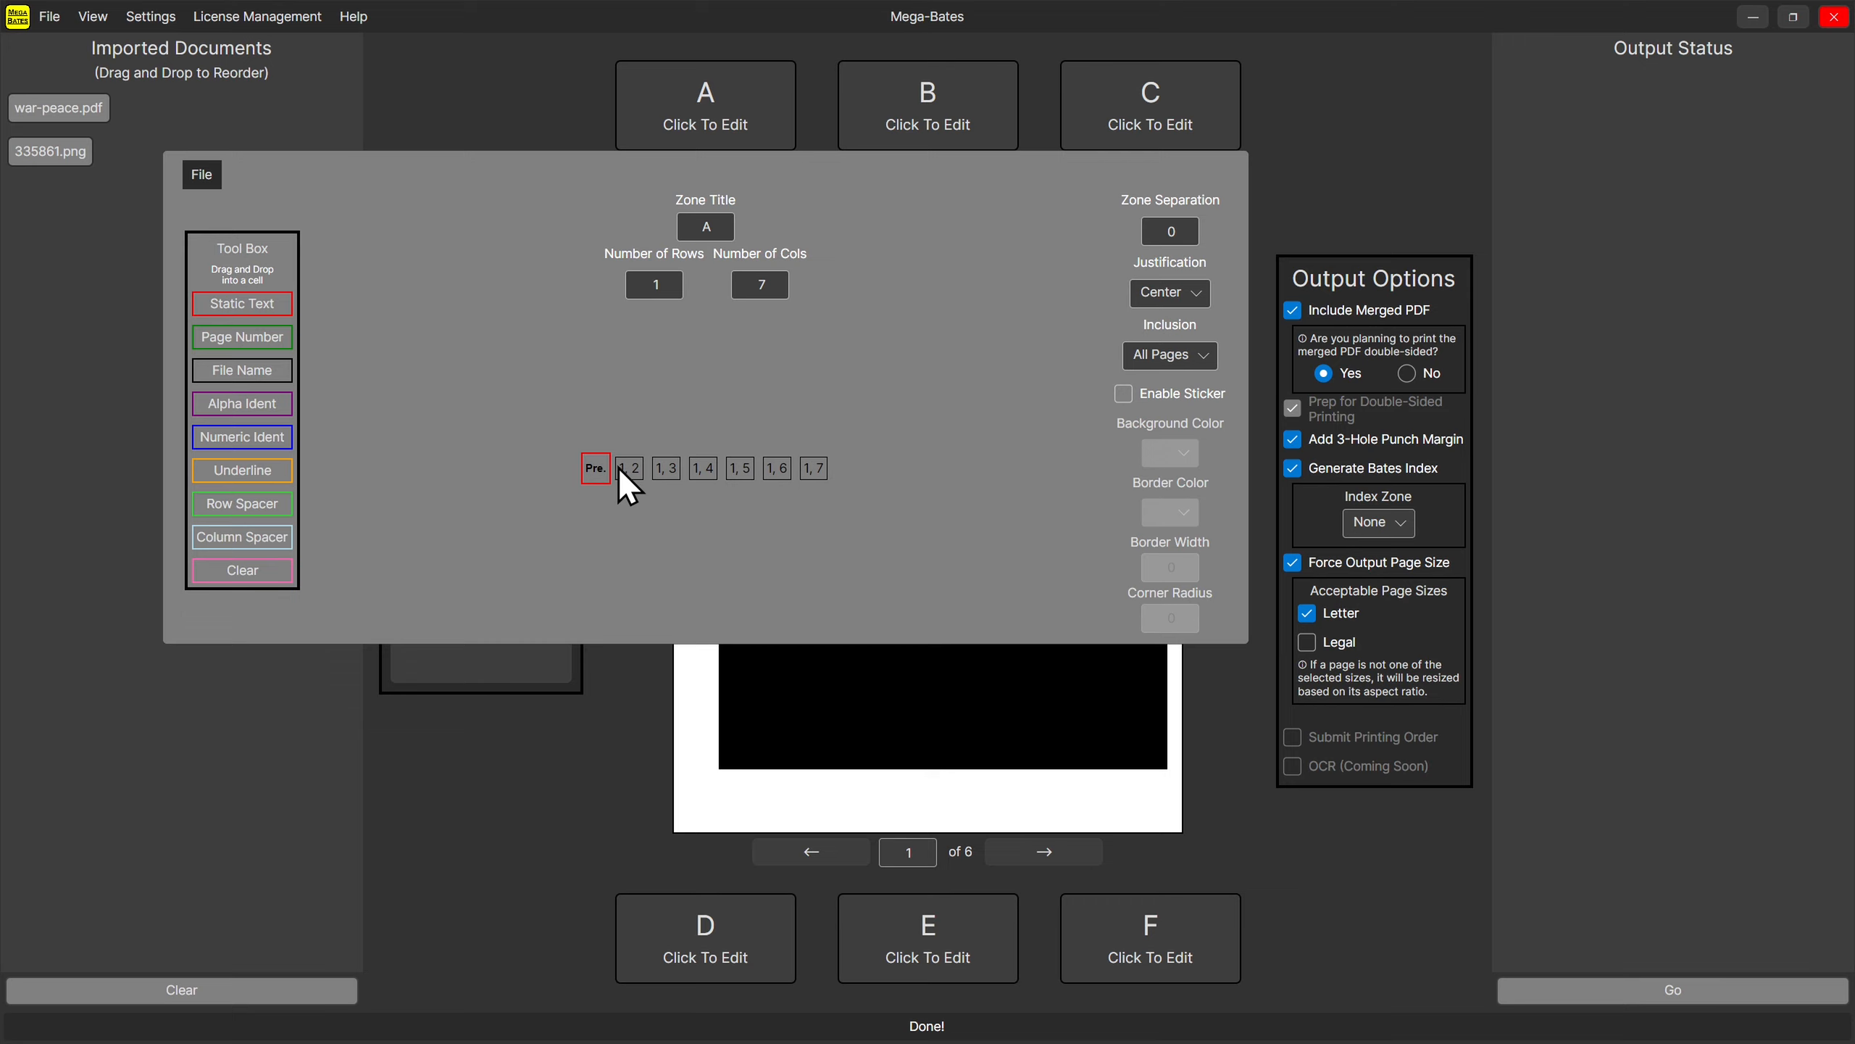
# Place a Page Number element in zone A's second cell, try 0005 as its starting count, and set it back to 0001.
pyautogui.moveTo(260, 338); pyautogui.dragTo(621, 469)
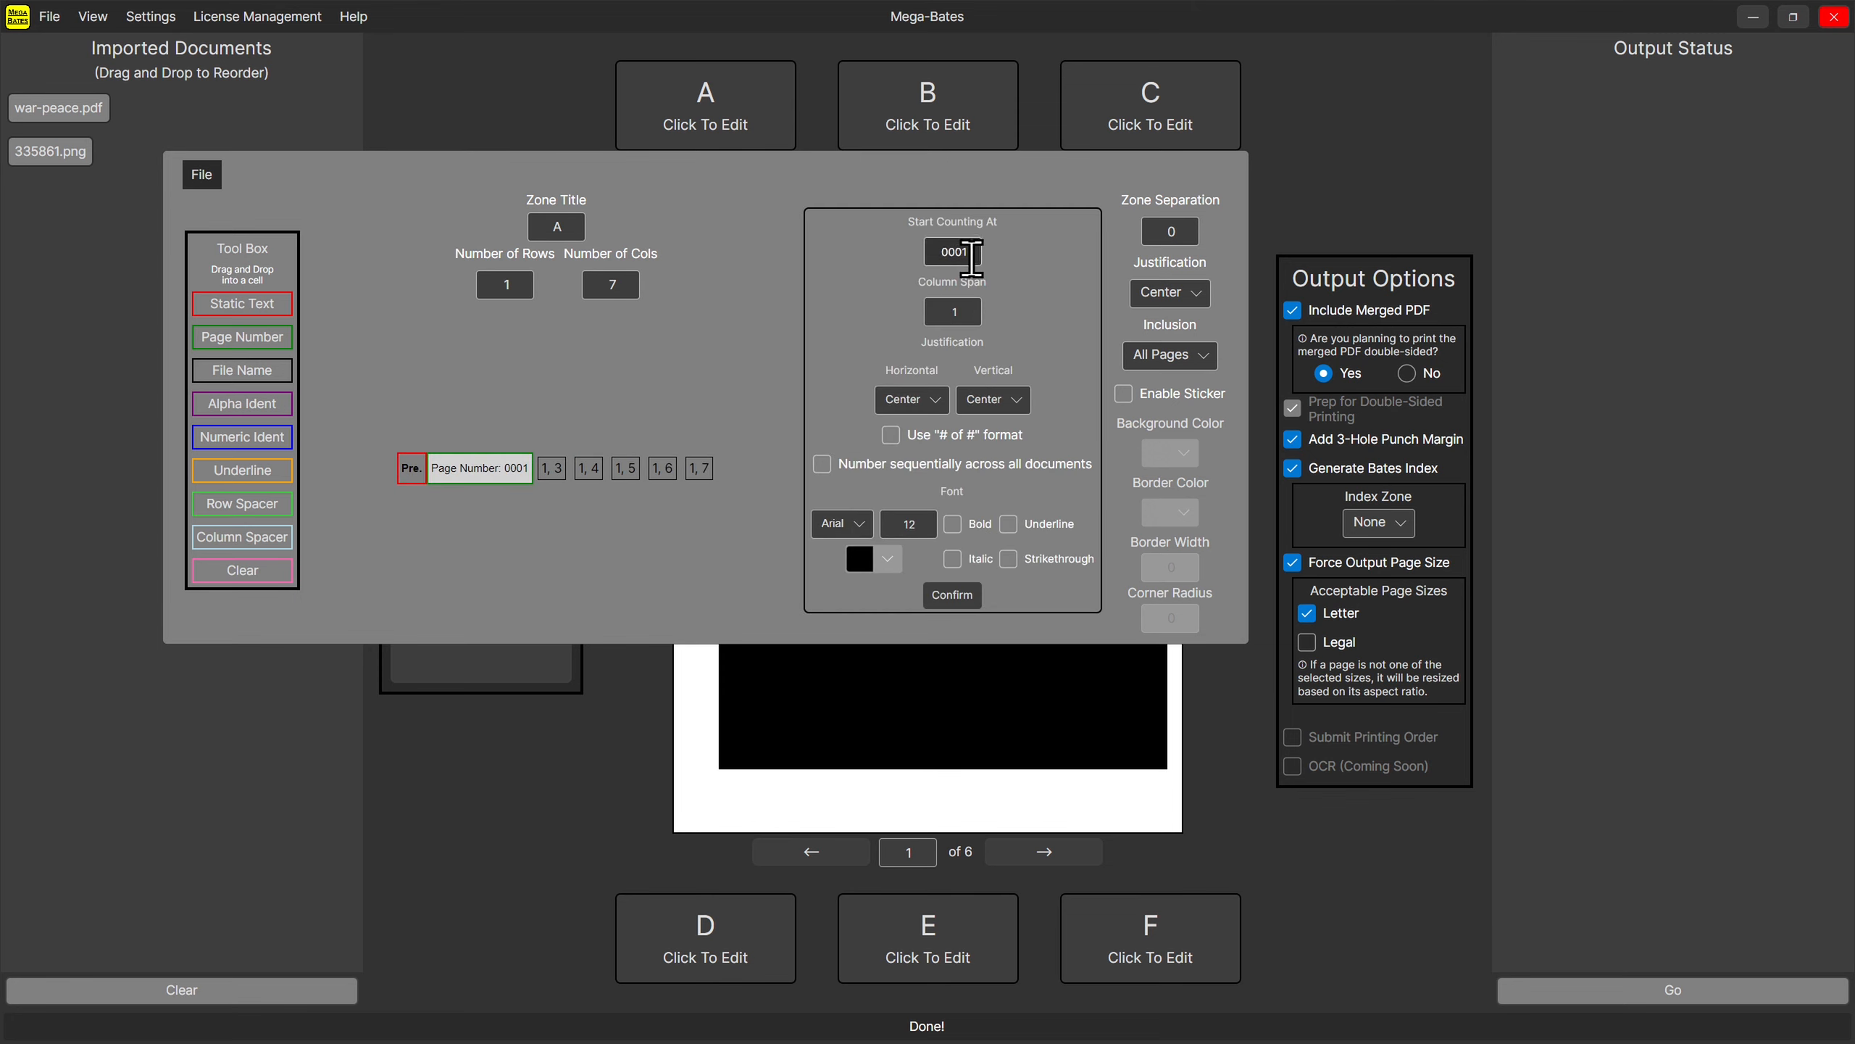
pyautogui.moveTo(970, 252); pyautogui.dragTo(941, 251)
pyautogui.click(976, 253)
pyautogui.press('BackSpace')
pyautogui.write('5')
pyautogui.press('Left')
pyautogui.press('BackSpace')
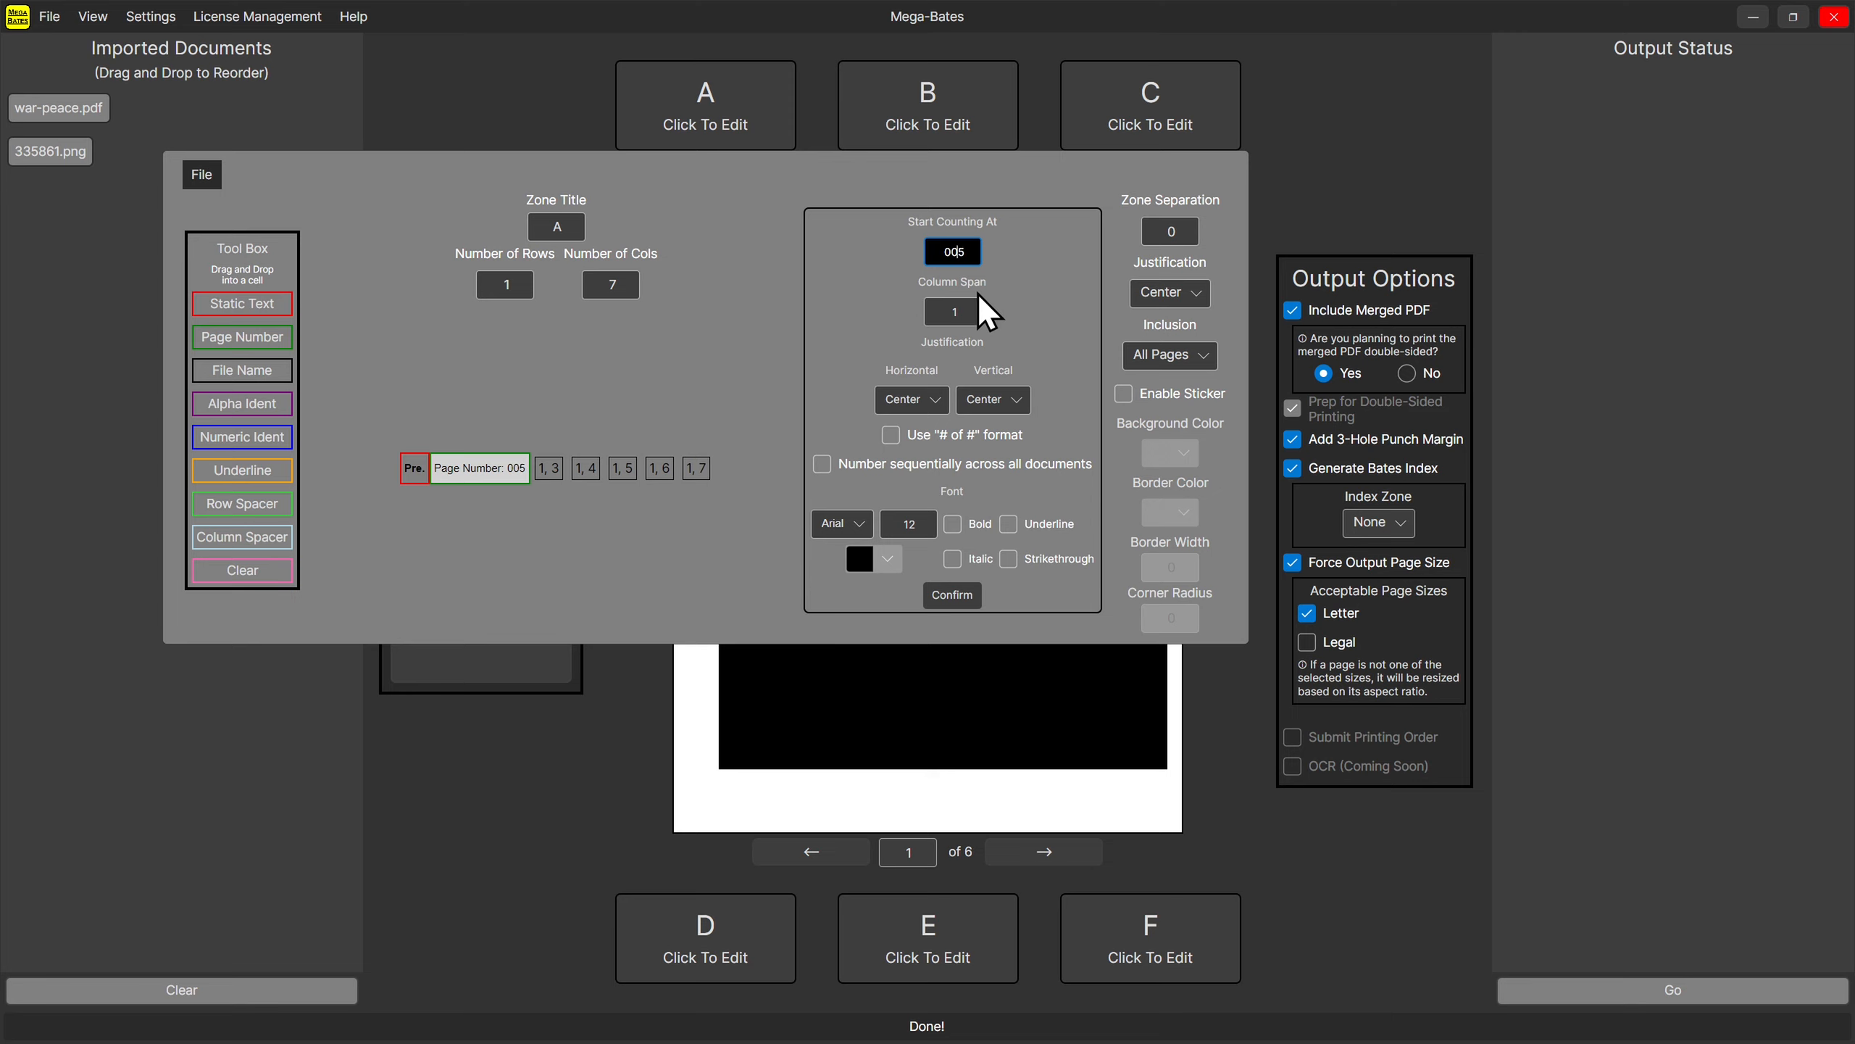
pyautogui.write('0')
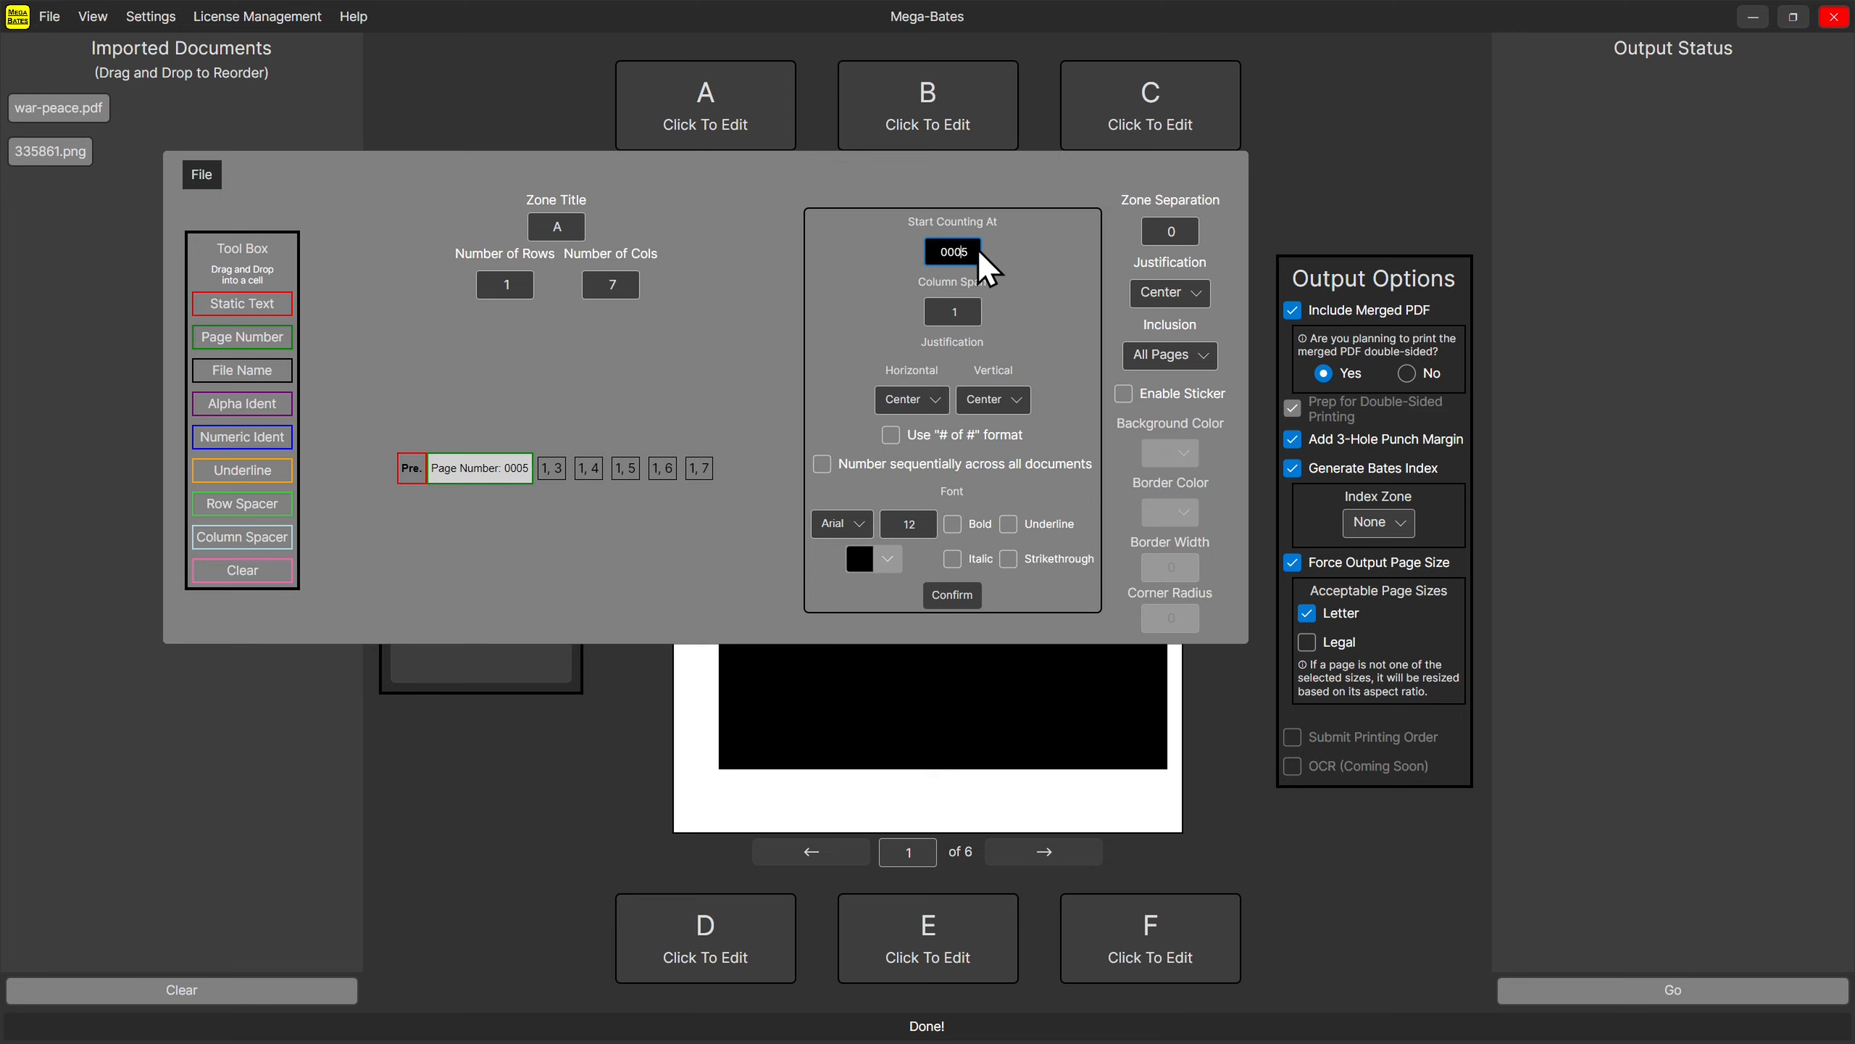
pyautogui.press('BackSpace')
pyautogui.write('1')
# Enable the "# of #" format and sequential numbering across all documents for the page number, and make it bold.
pyautogui.click(948, 432)
pyautogui.click(1053, 463)
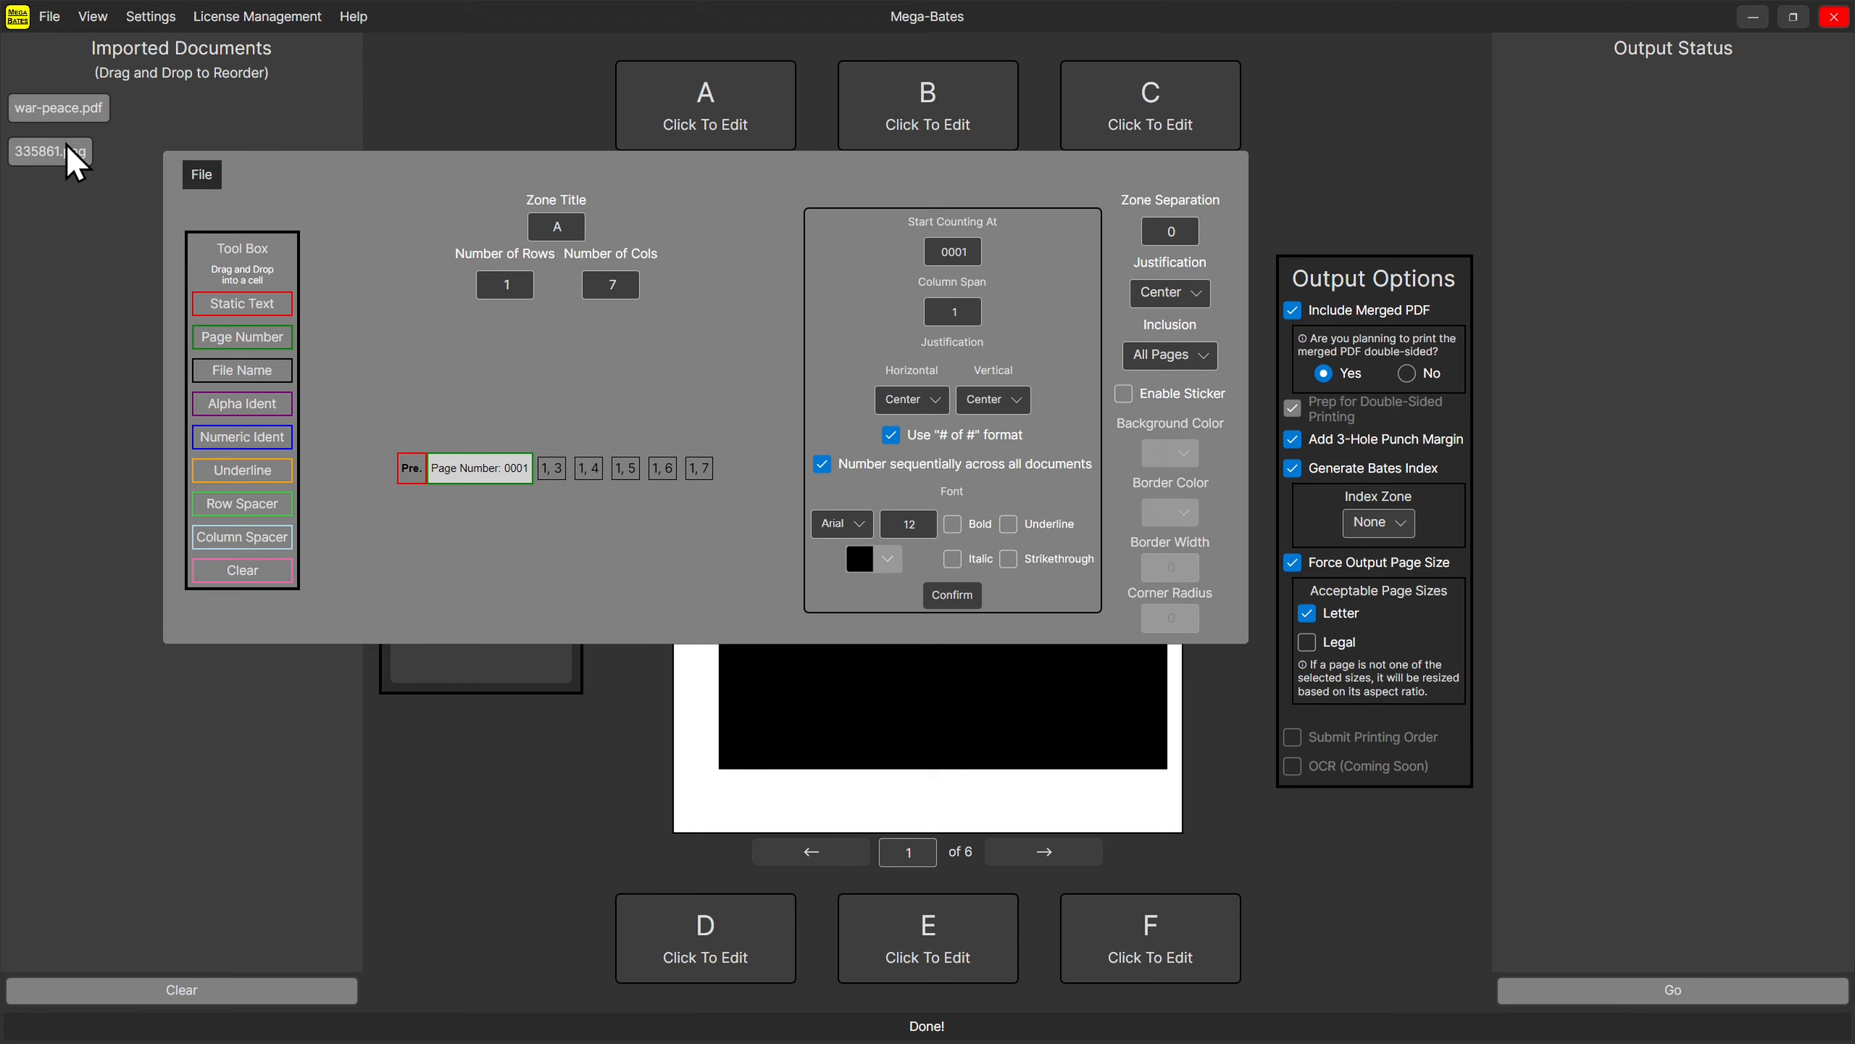
pyautogui.click(953, 524)
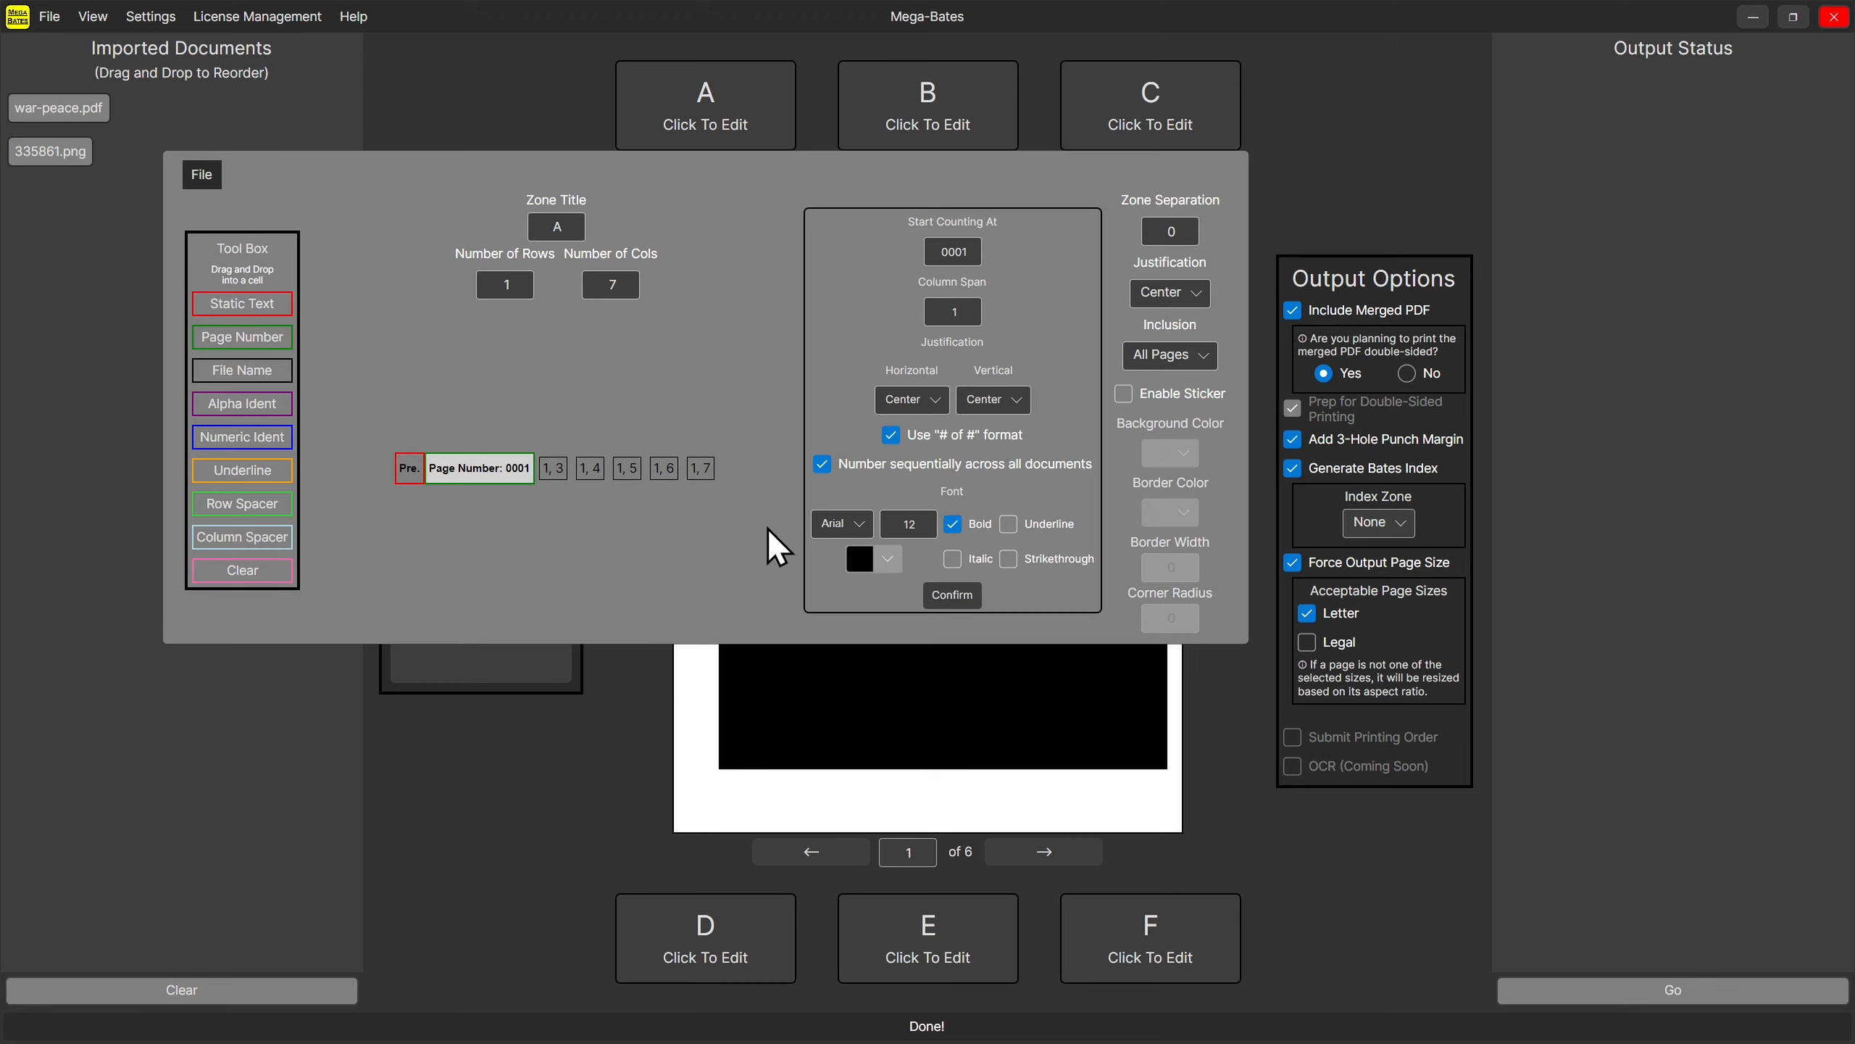
# Confirm the page number settings, and place a Static Text element in zone A's third cell with the content ".".
pyautogui.click(961, 598)
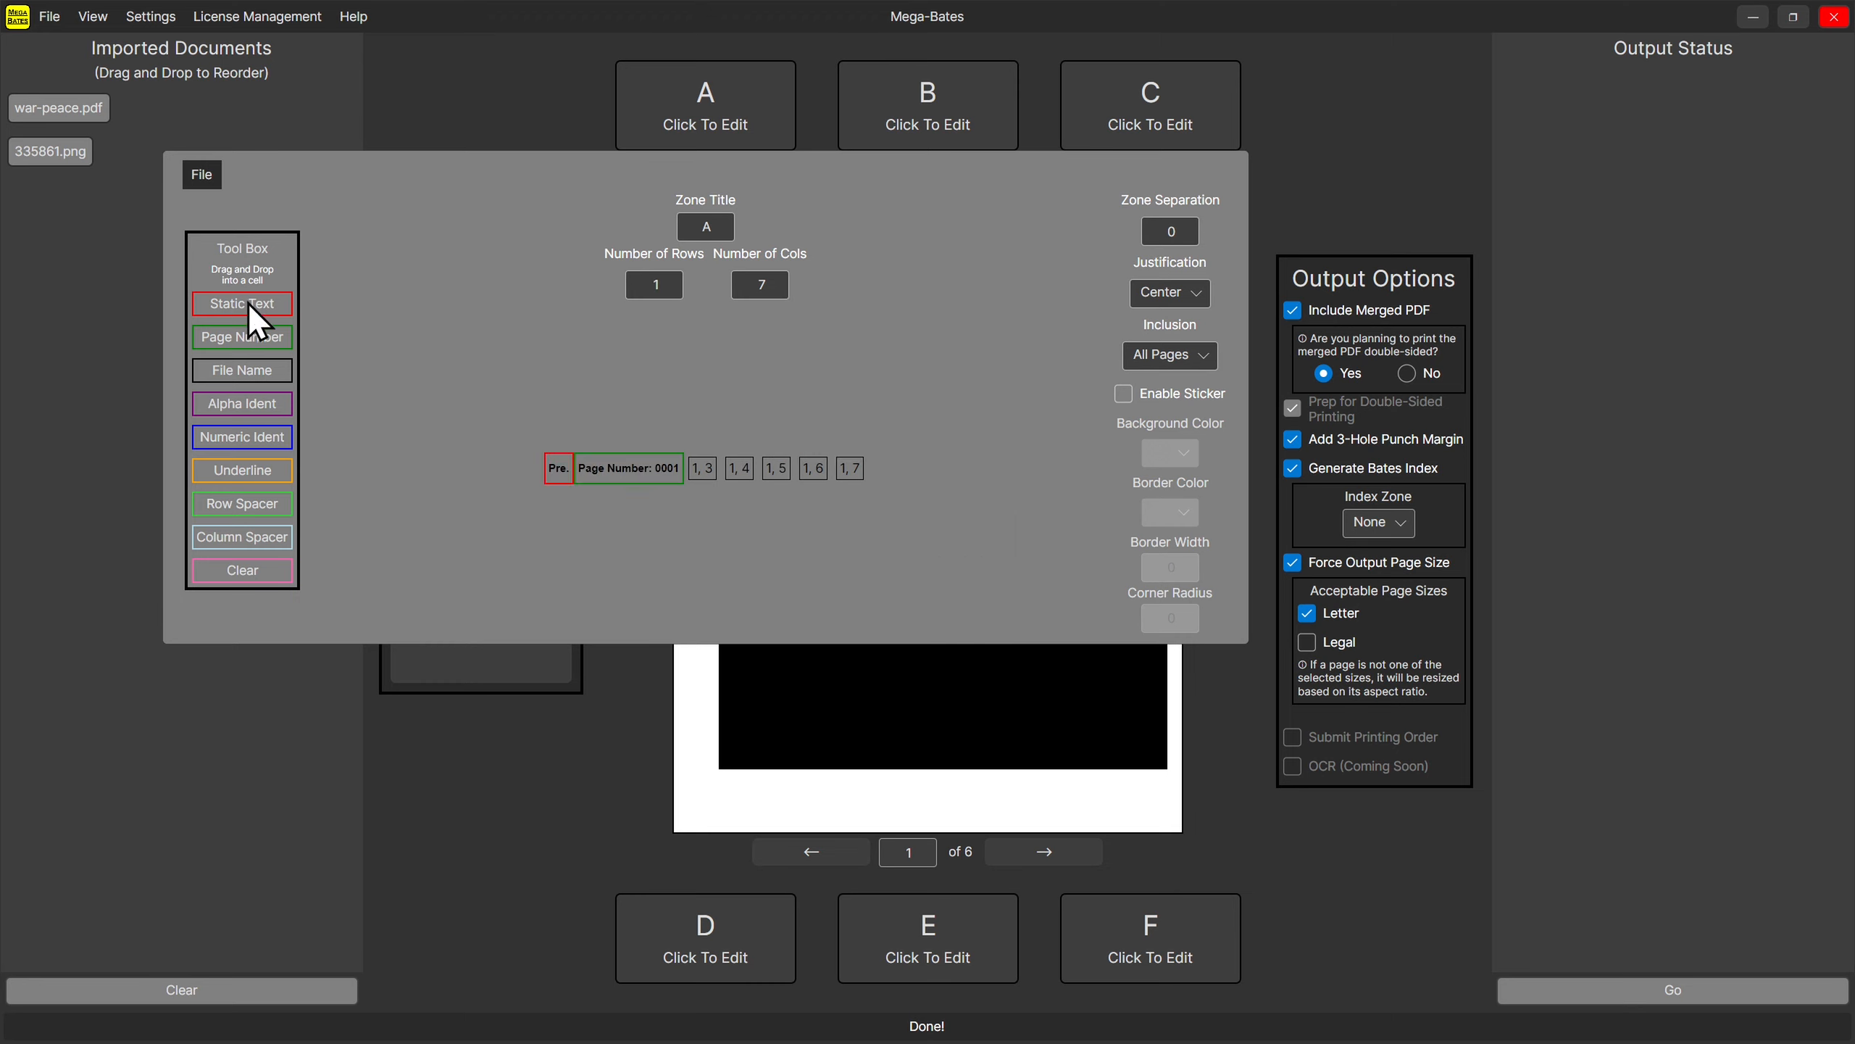
pyautogui.moveTo(246, 301); pyautogui.dragTo(668, 393)
pyautogui.moveTo(708, 473); pyautogui.dragTo(702, 474)
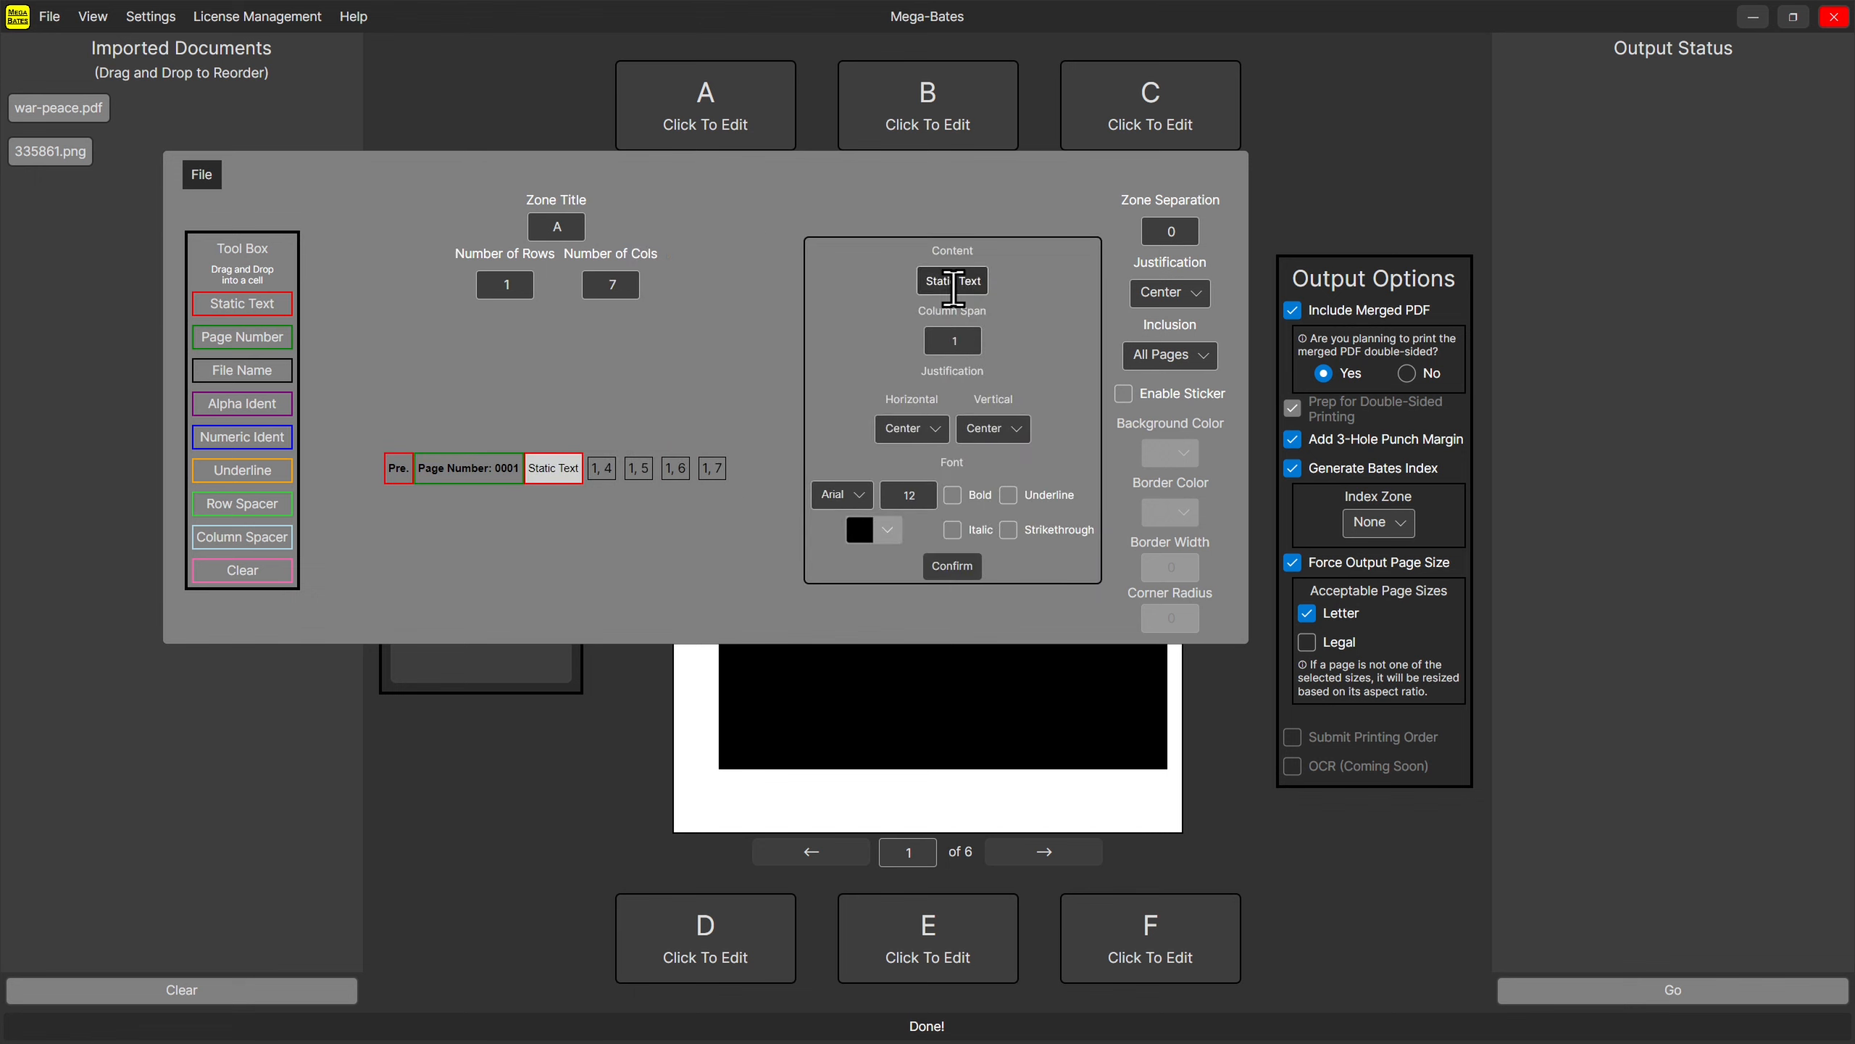
pyautogui.tripleClick(983, 281)
pyautogui.press('BackSpace')
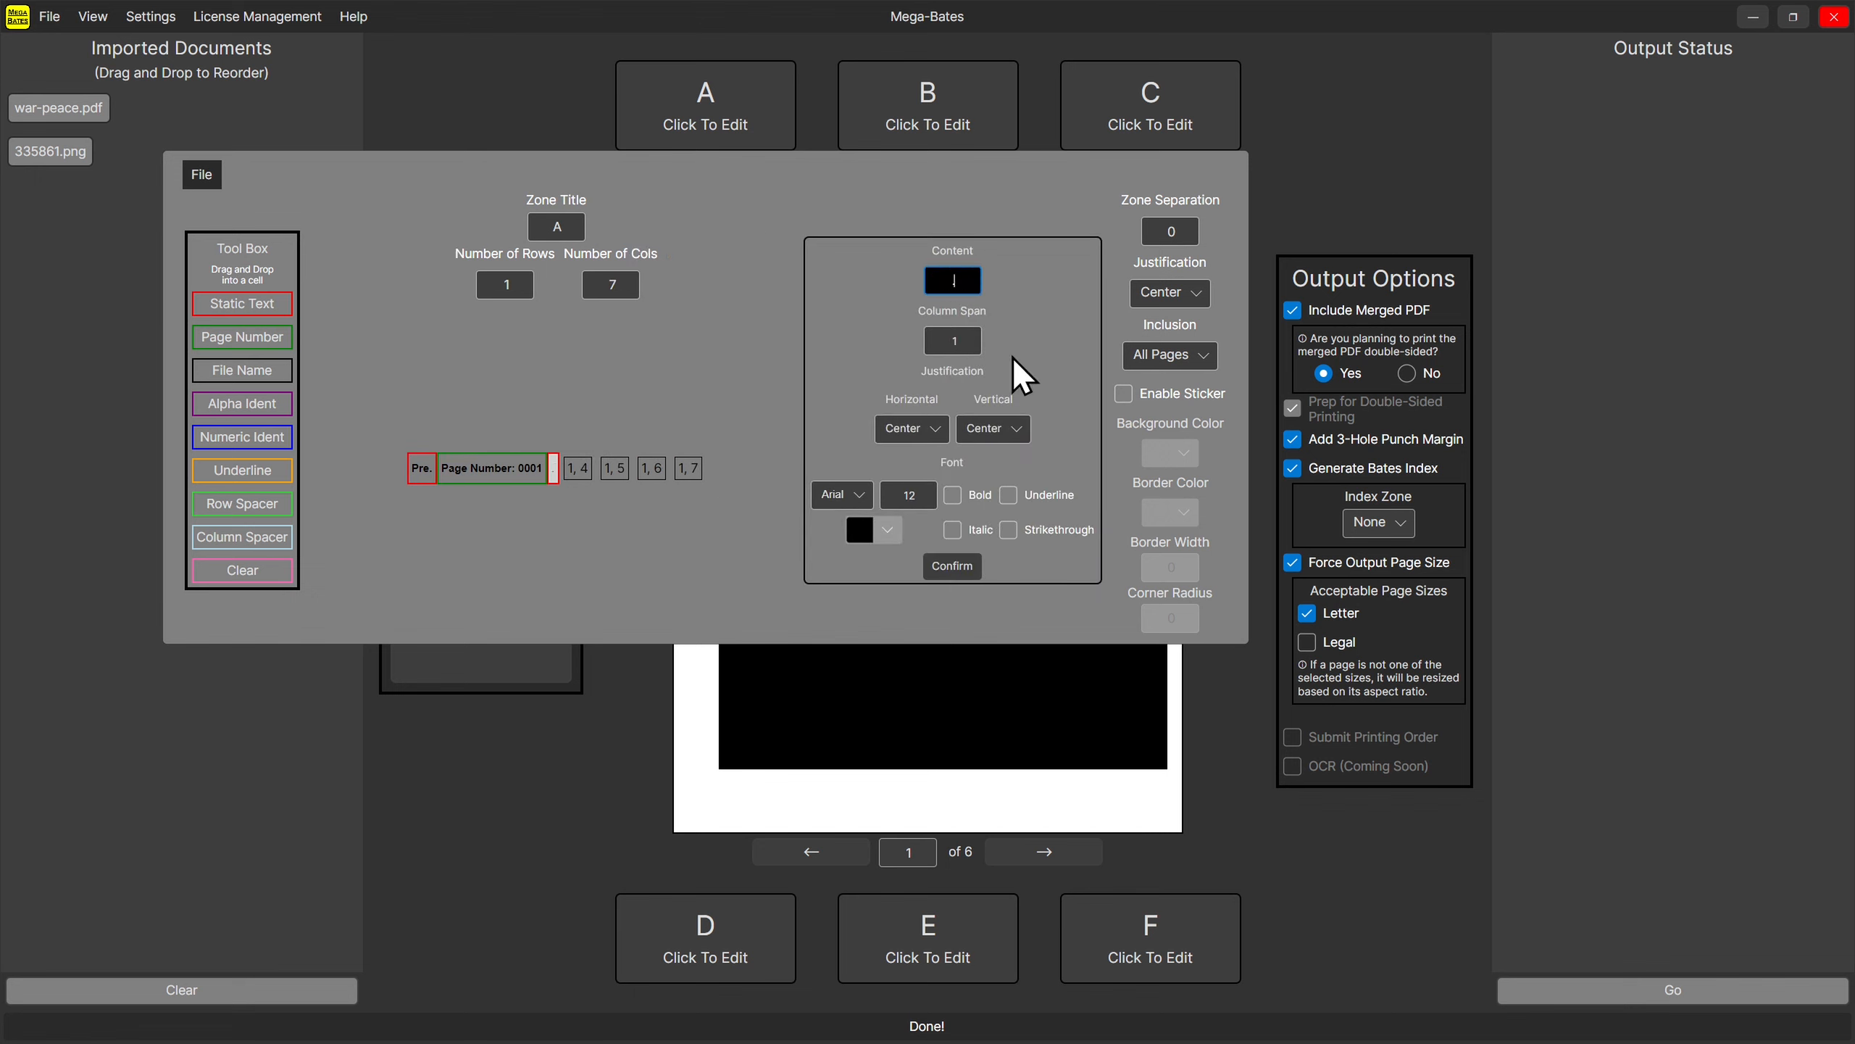
pyautogui.click(953, 566)
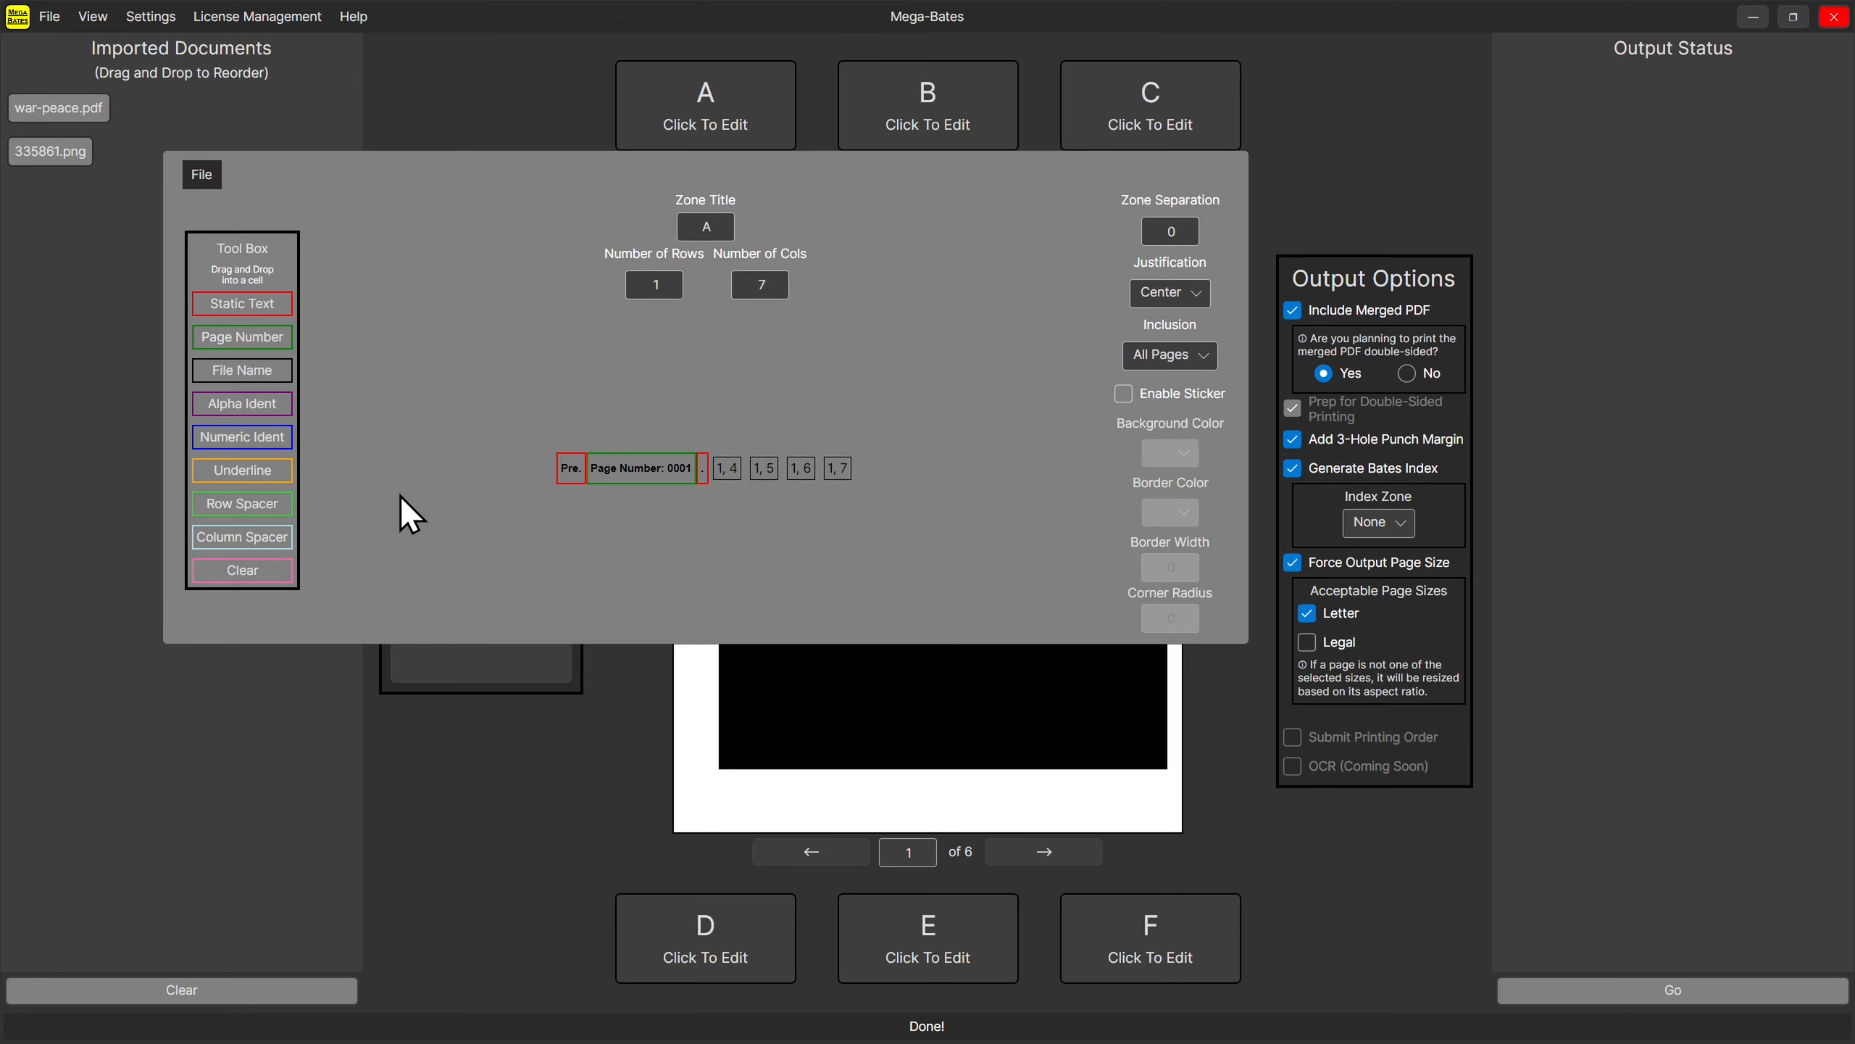
# Place a File Name element in zone A's fourth cell, limit it to character indices 1-3, make it bold, and confirm it.
pyautogui.moveTo(252, 371); pyautogui.dragTo(733, 492)
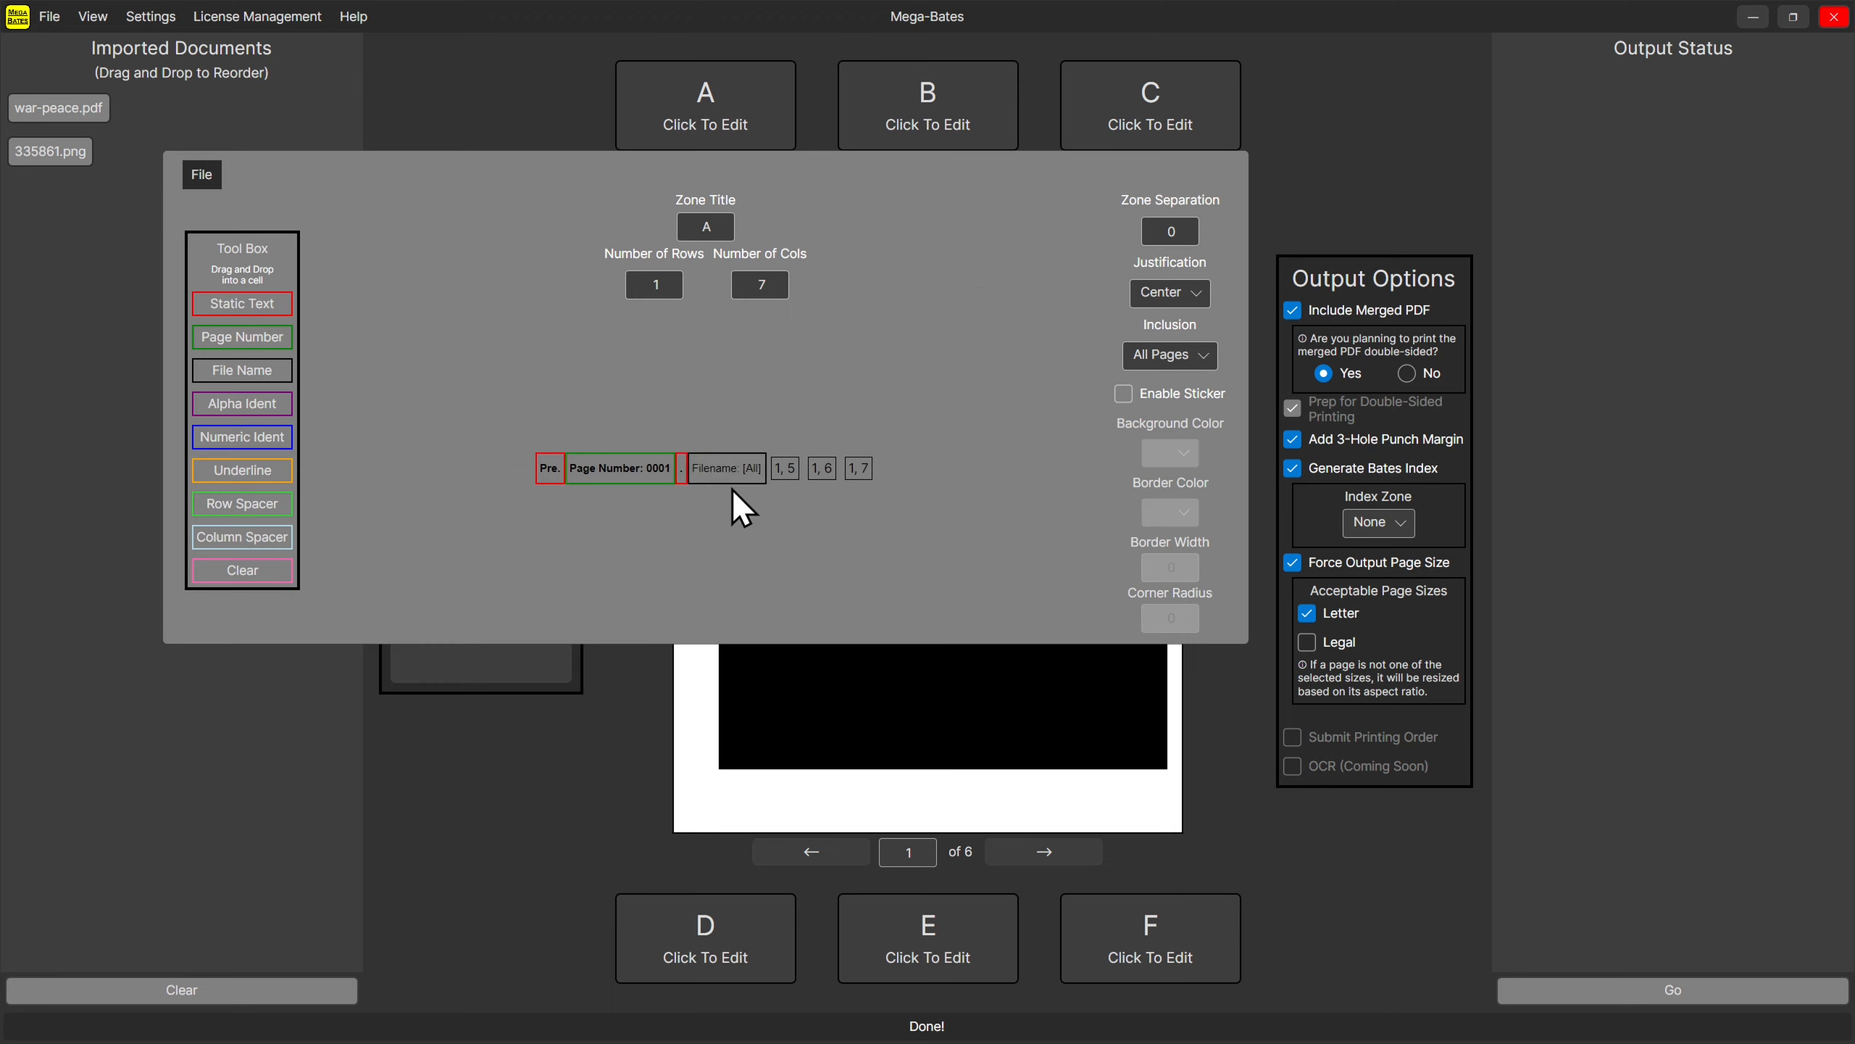
pyautogui.click(727, 472)
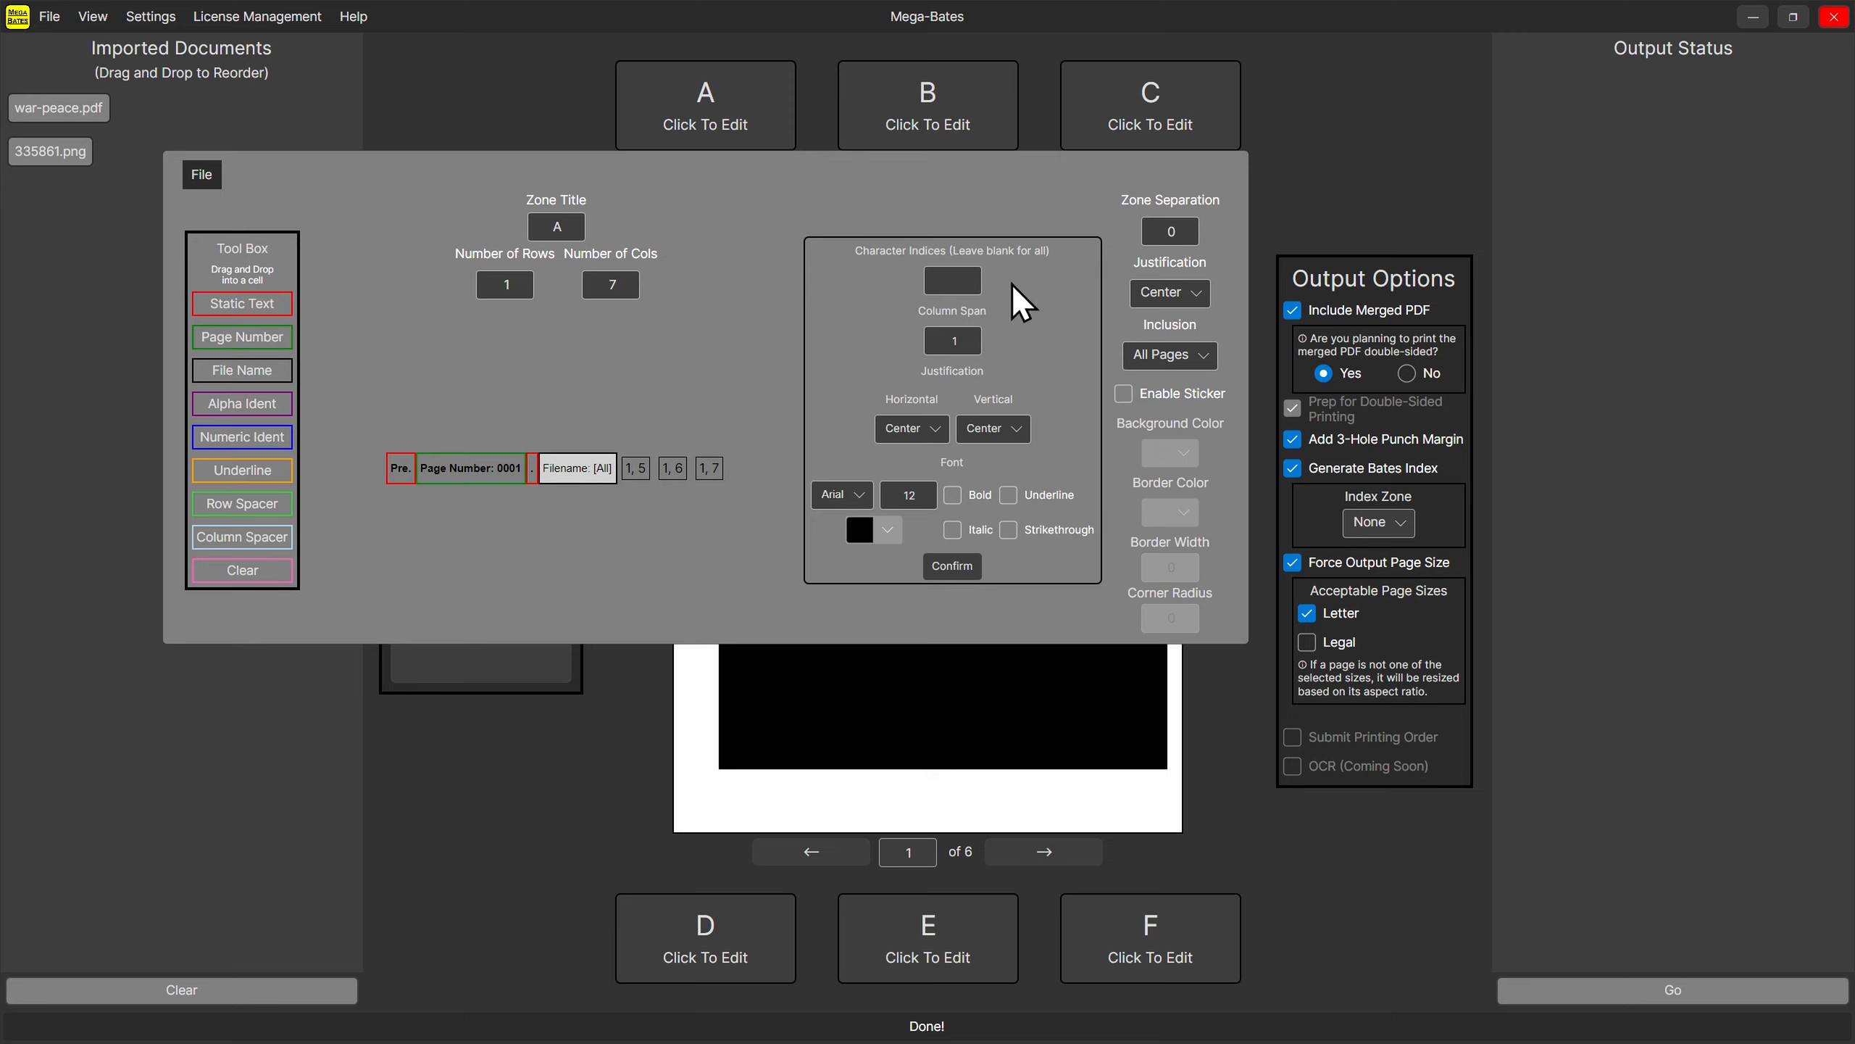
pyautogui.click(957, 282)
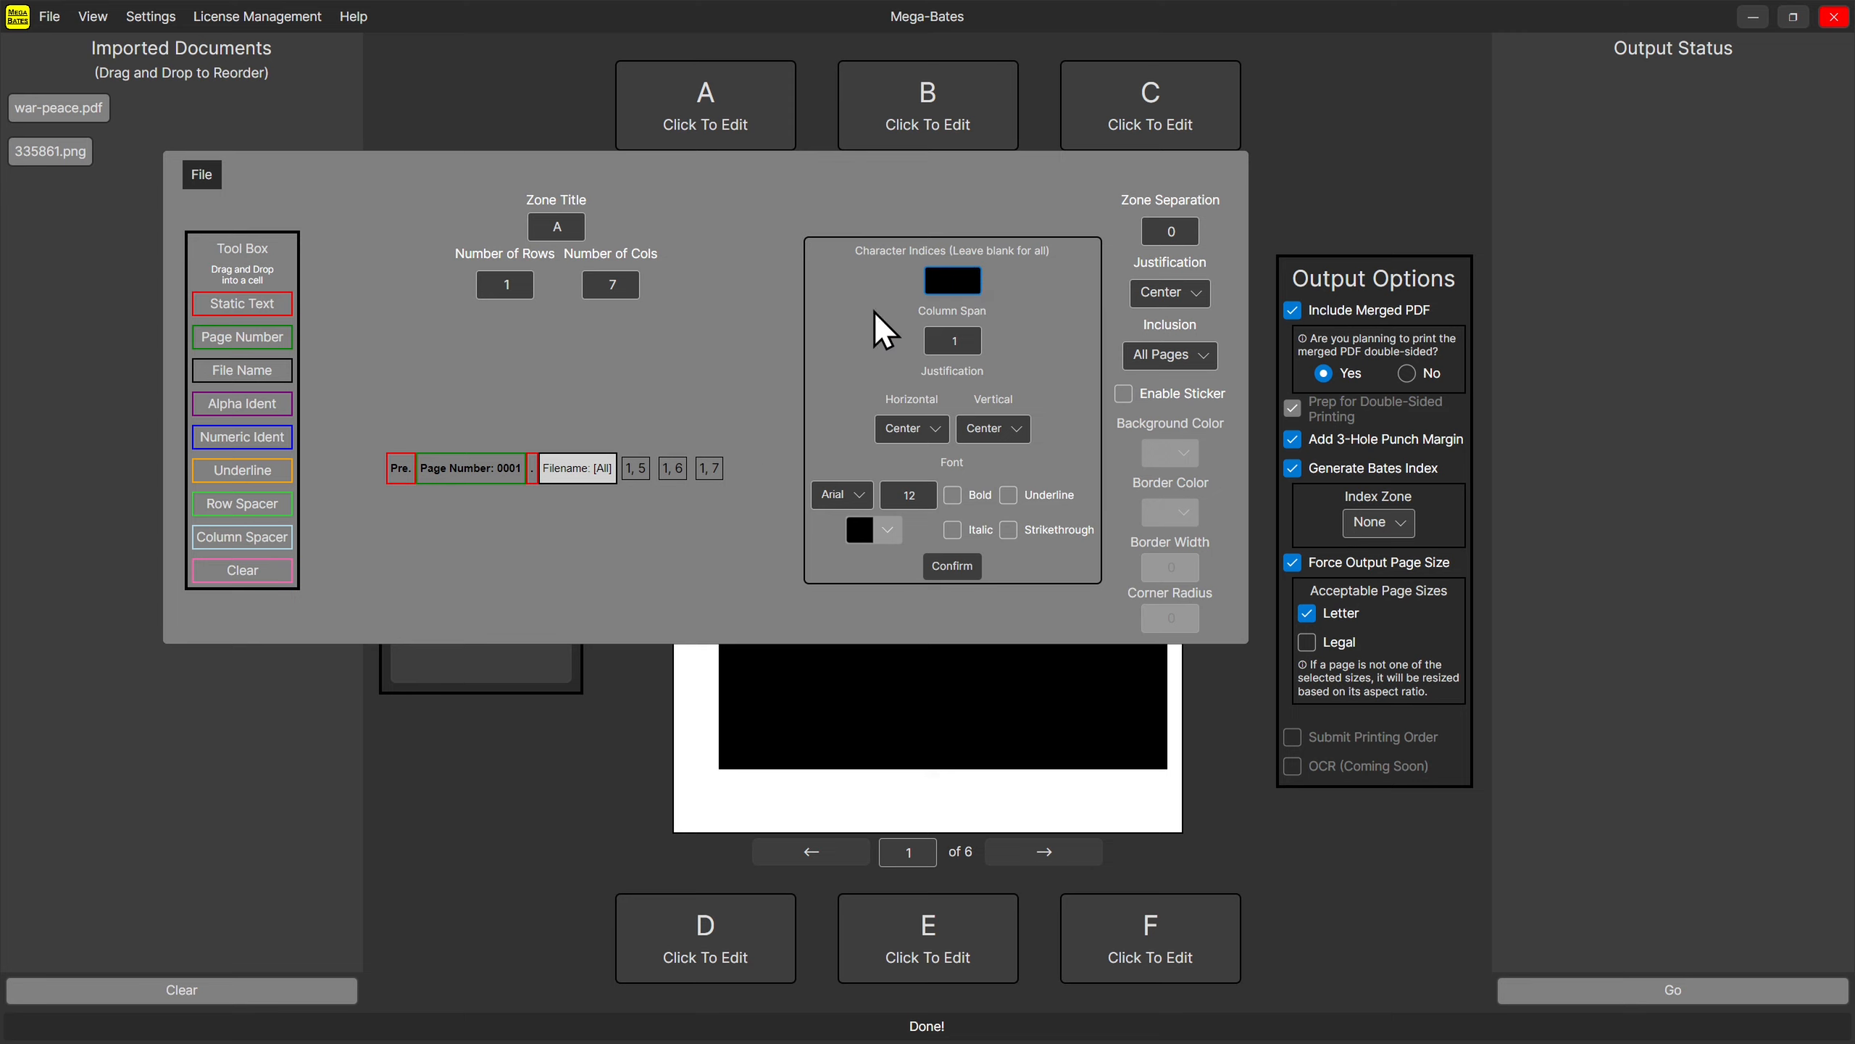
pyautogui.write('1-3')
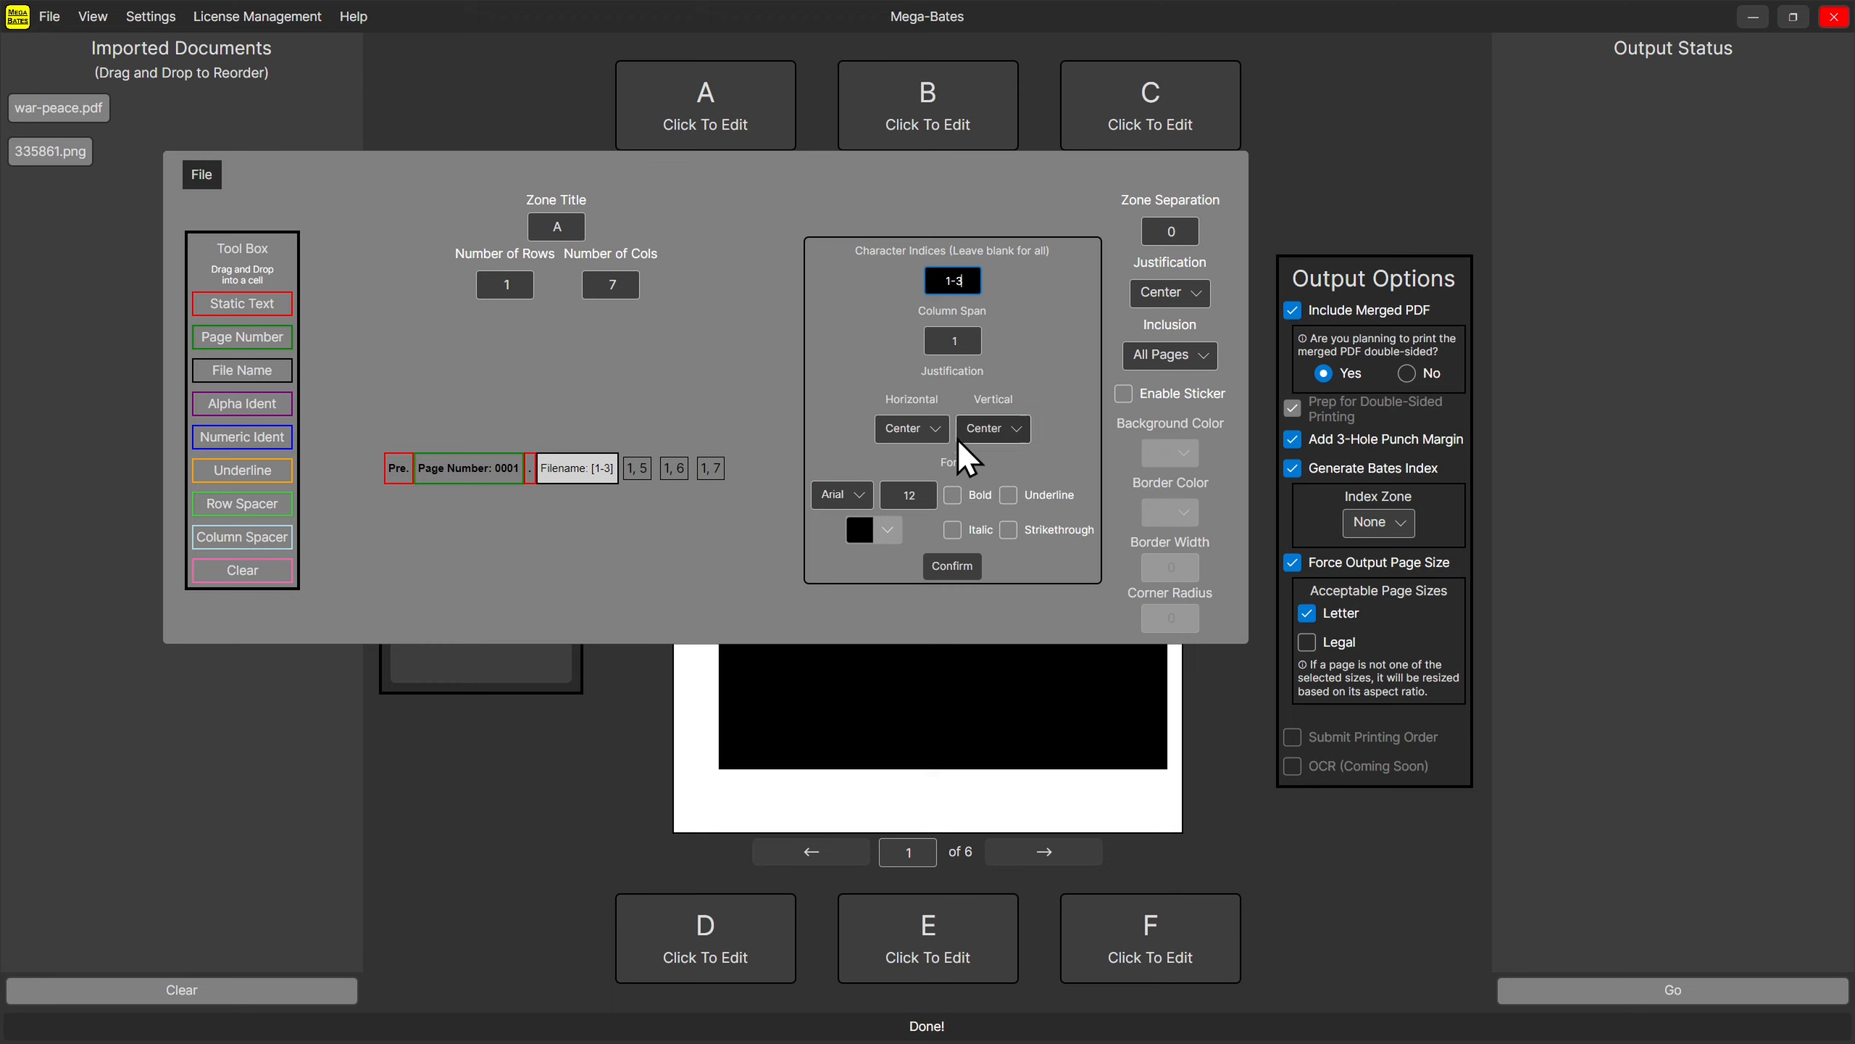
pyautogui.click(953, 495)
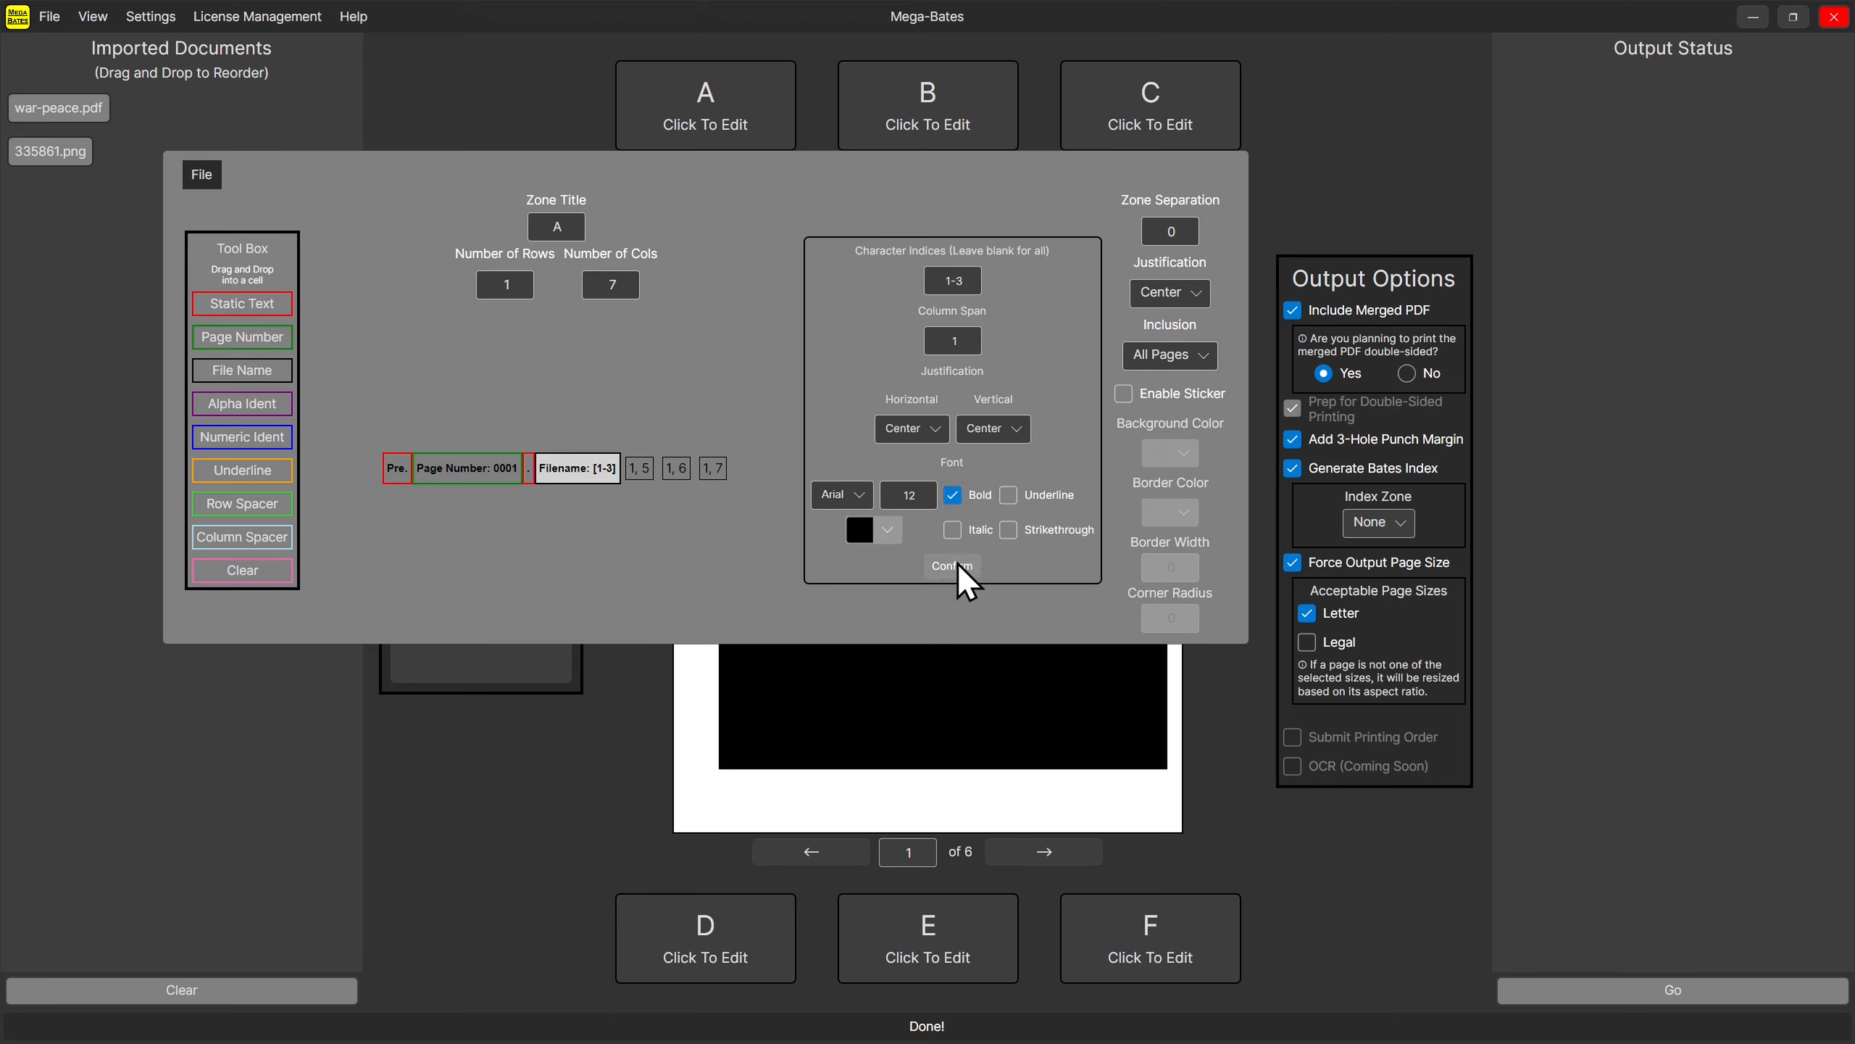
pyautogui.click(955, 570)
# Place a Static Text element in zone A's fifth cell with the content "." in bold, and confirm it.
pyautogui.moveTo(242, 303); pyautogui.dragTo(794, 473)
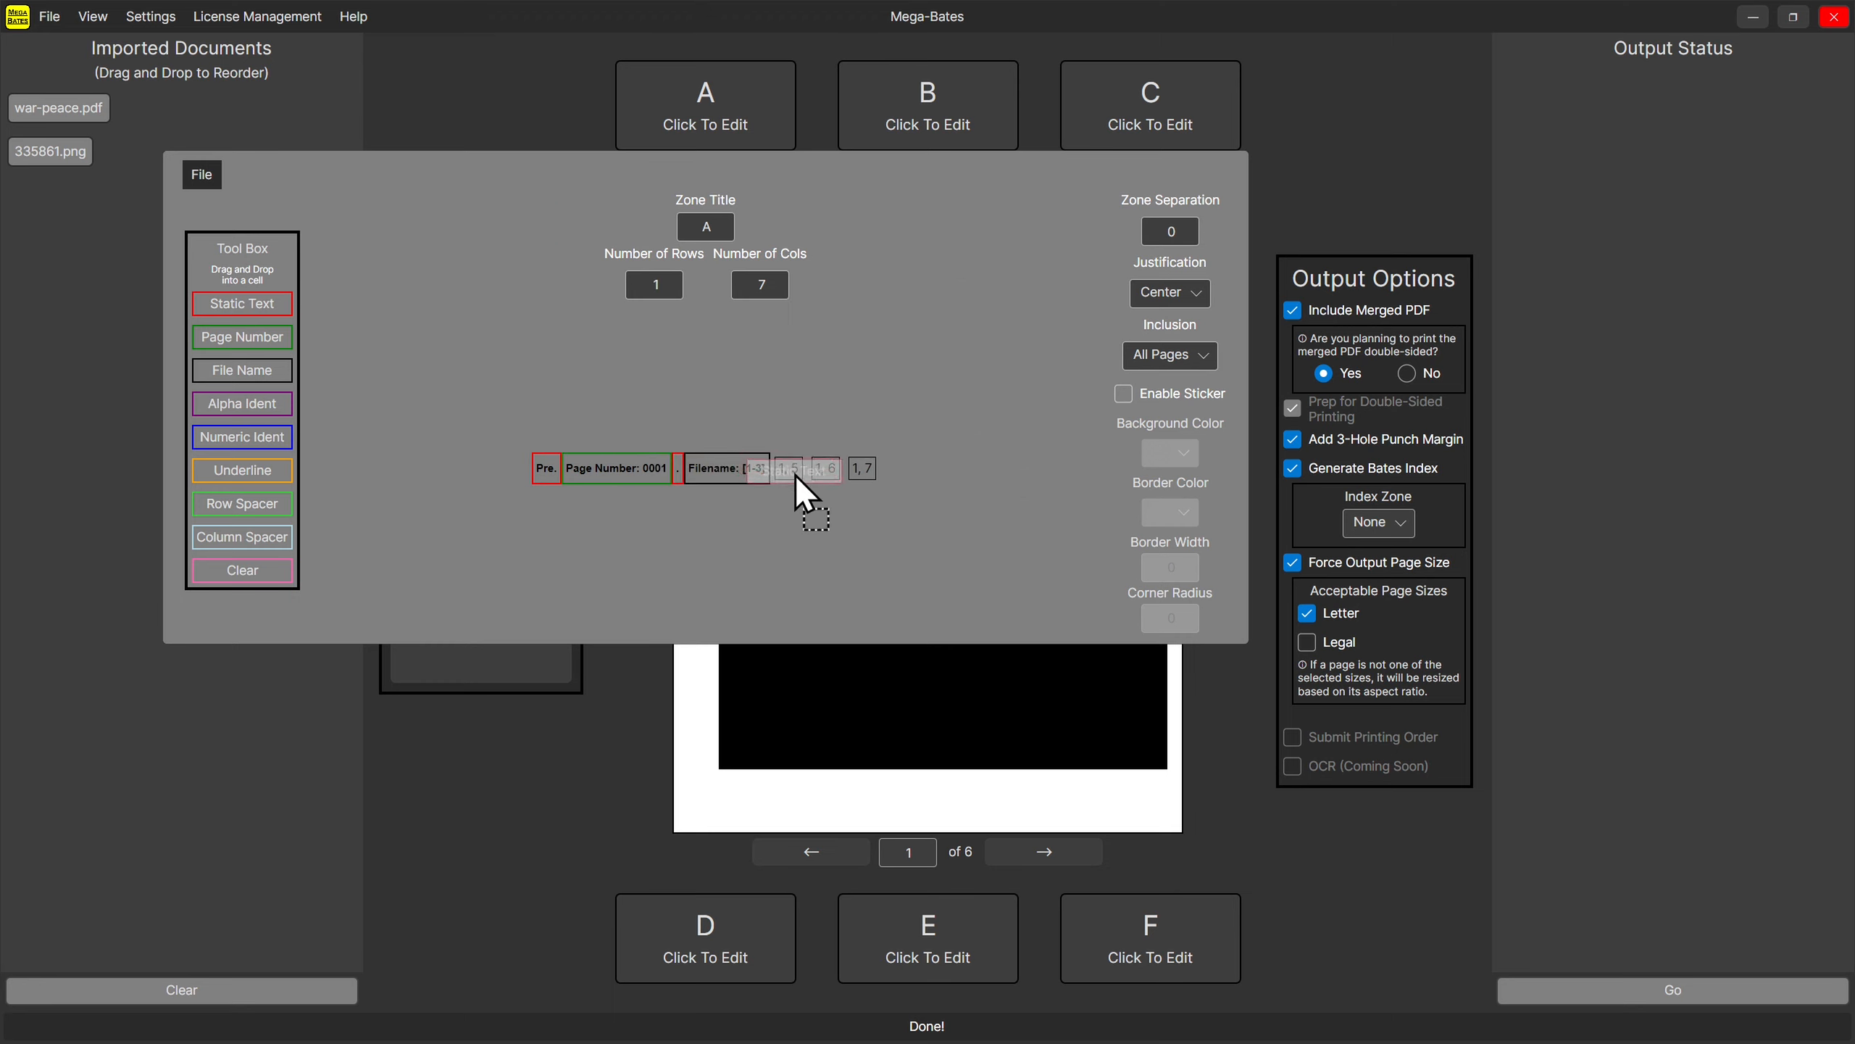
pyautogui.tripleClick(985, 285)
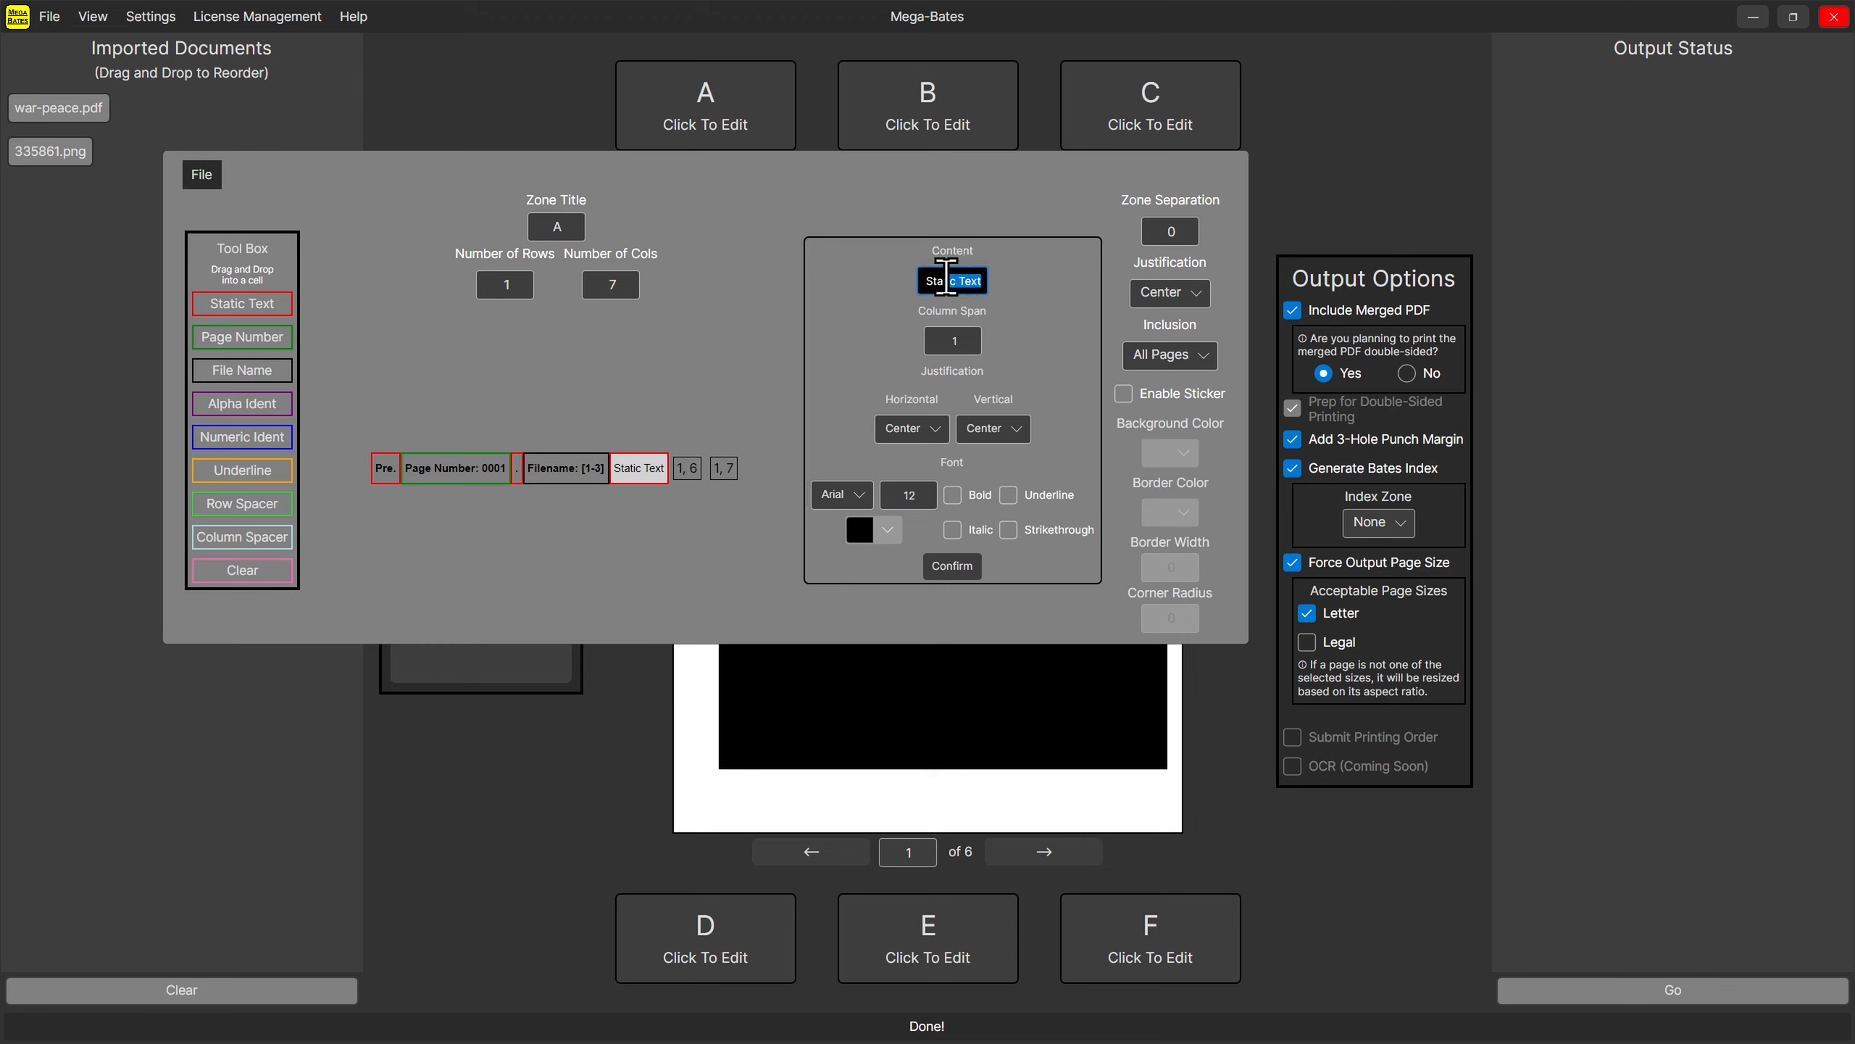
pyautogui.write('.')
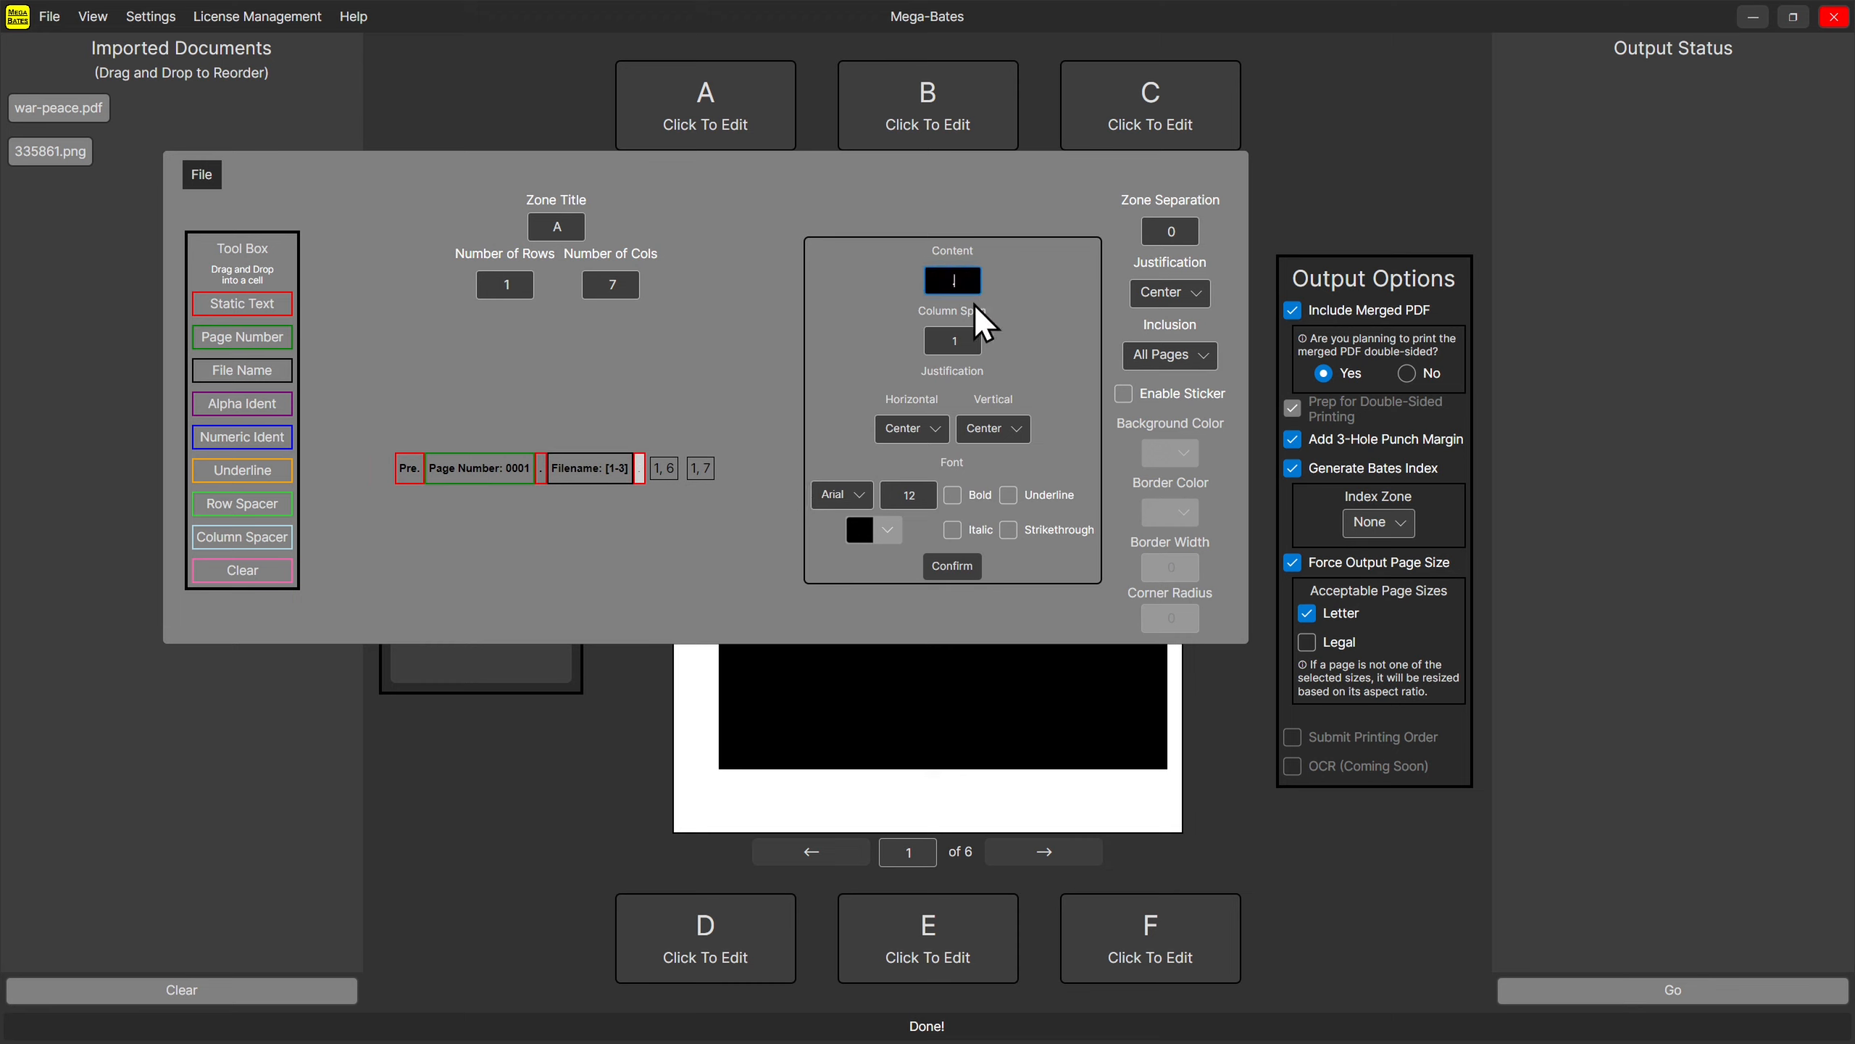
pyautogui.click(963, 500)
pyautogui.click(952, 566)
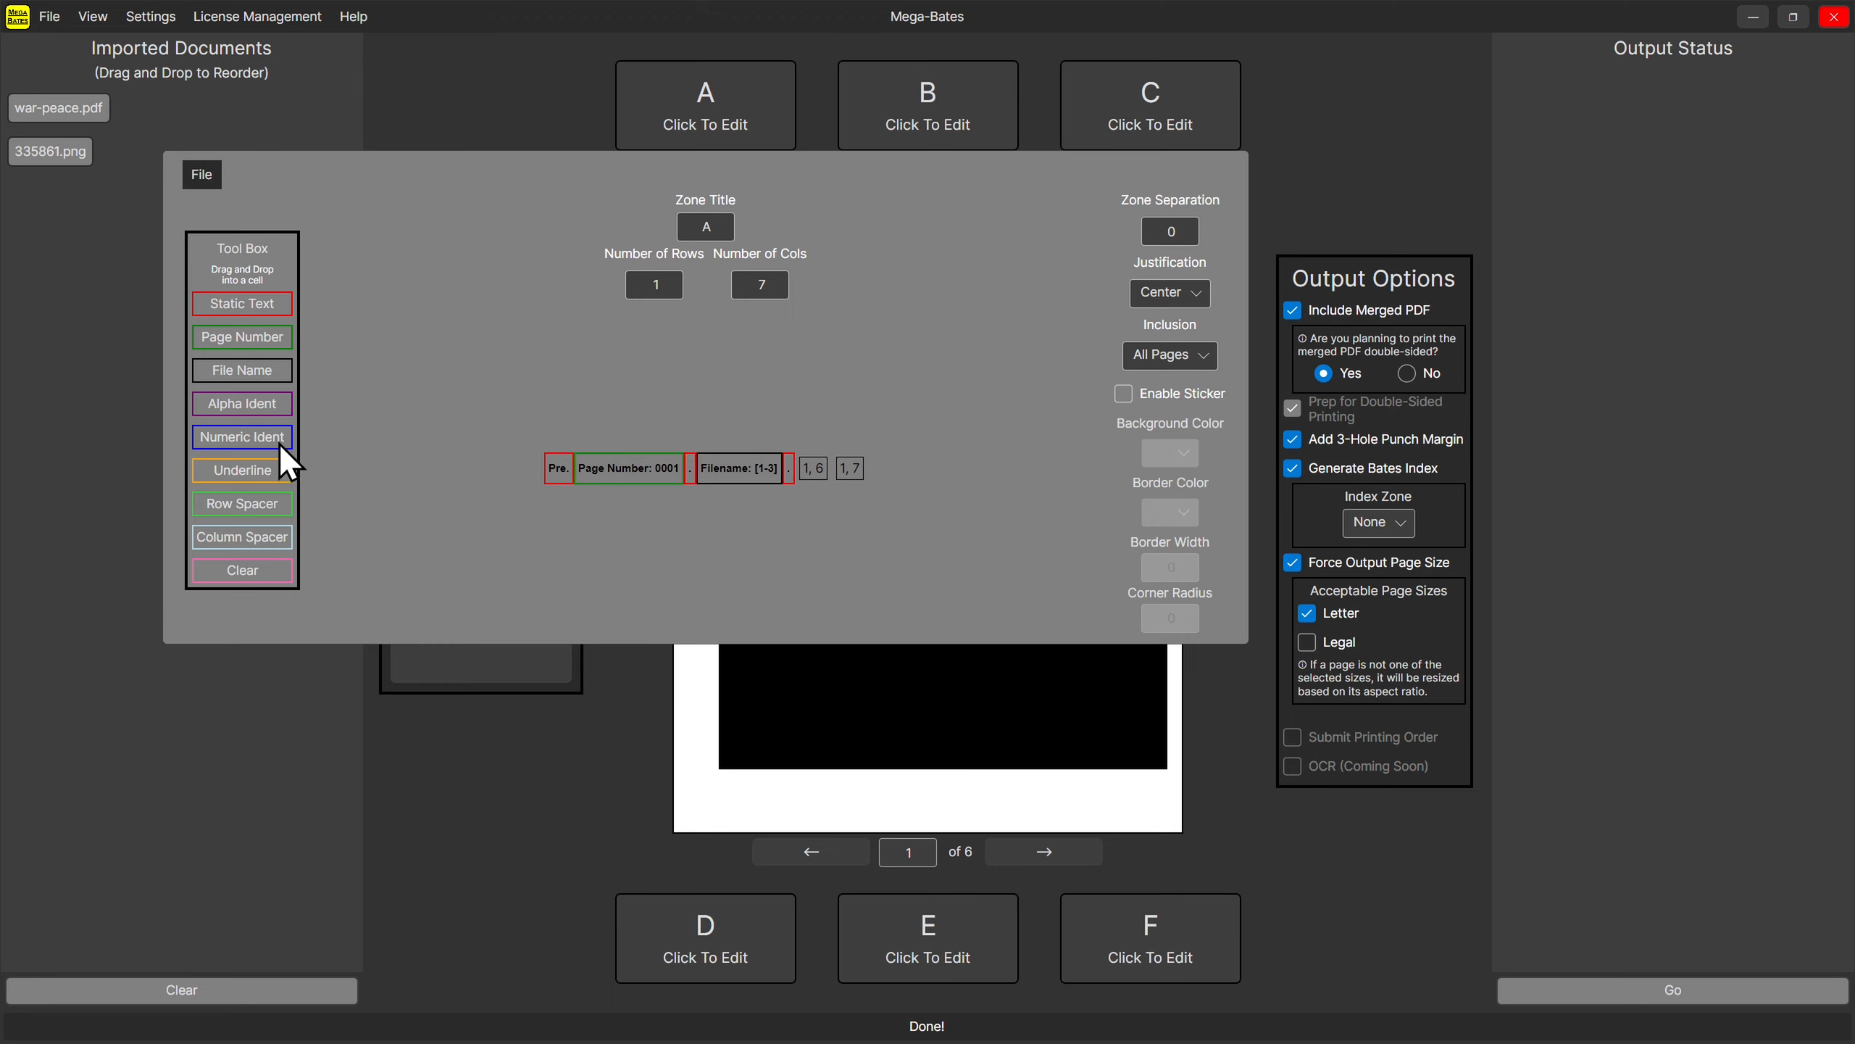
# Place a Numeric Ident element in zone A's sixth cell, make it bold, and confirm it.
pyautogui.moveTo(223, 447); pyautogui.dragTo(833, 479)
pyautogui.click(805, 471)
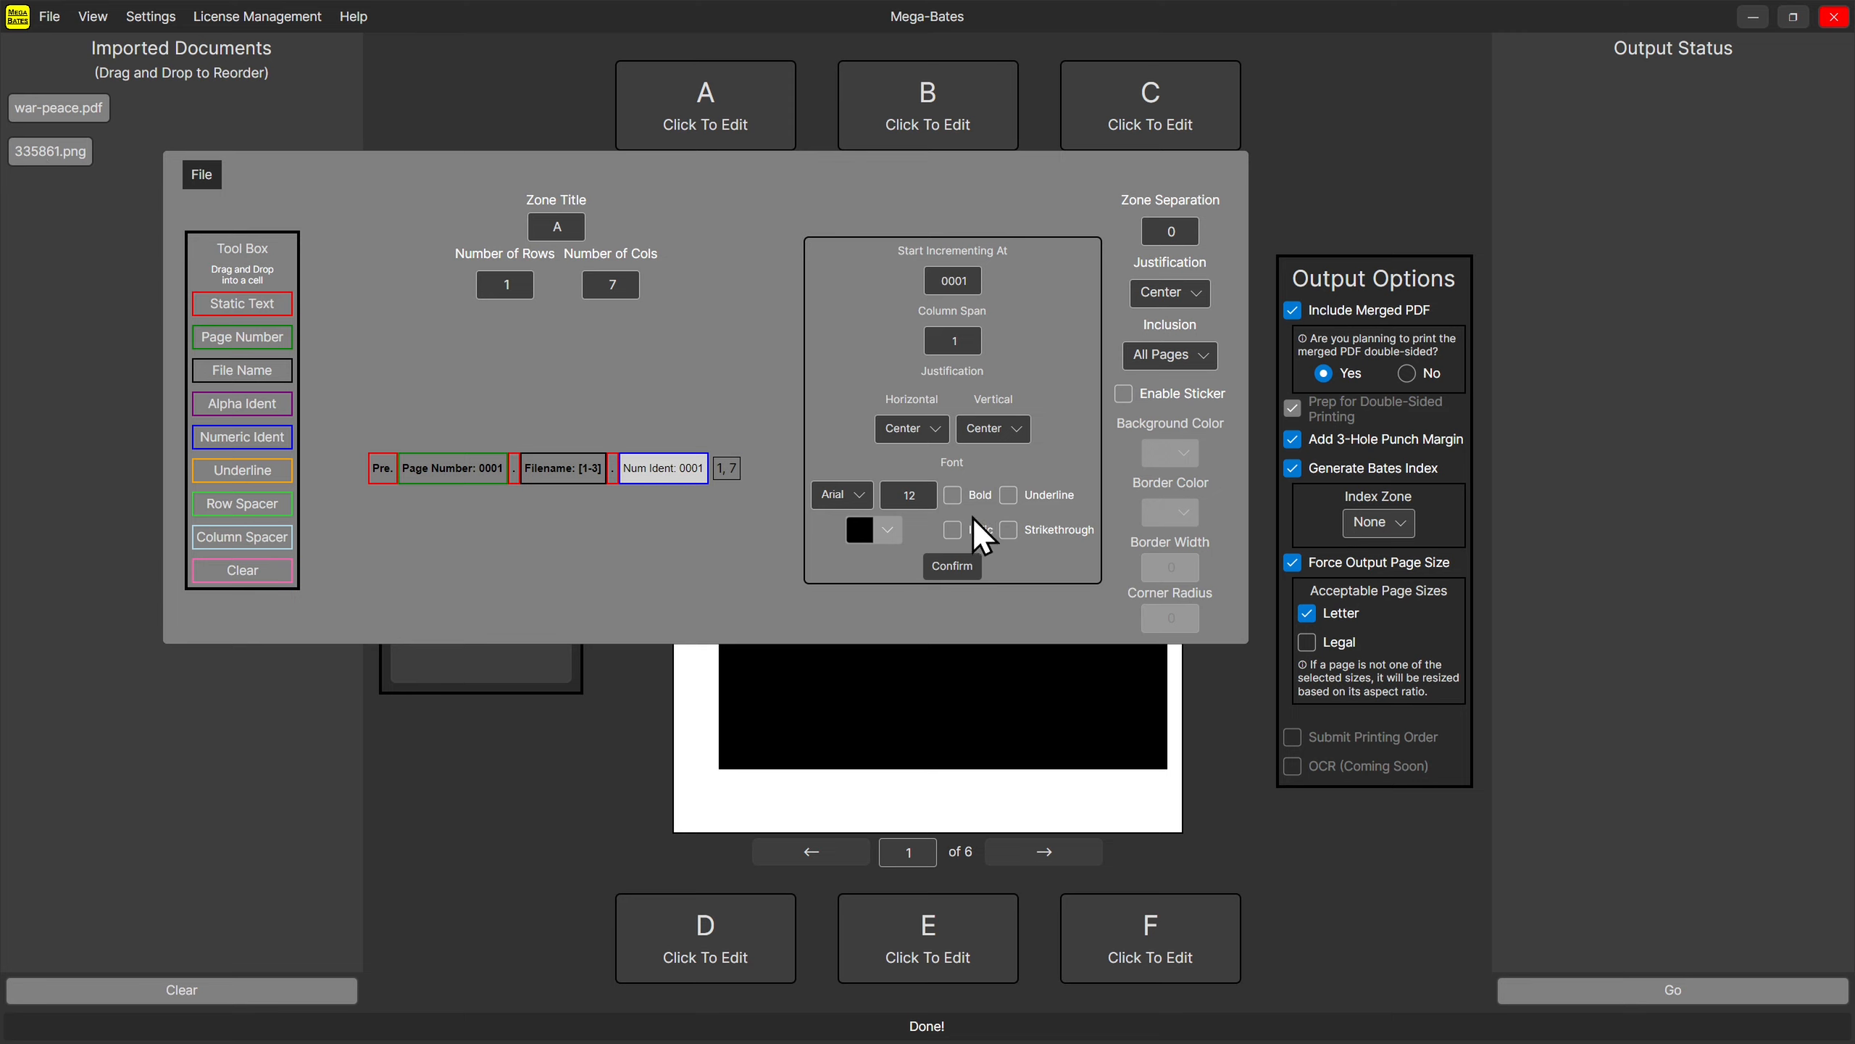
pyautogui.click(953, 496)
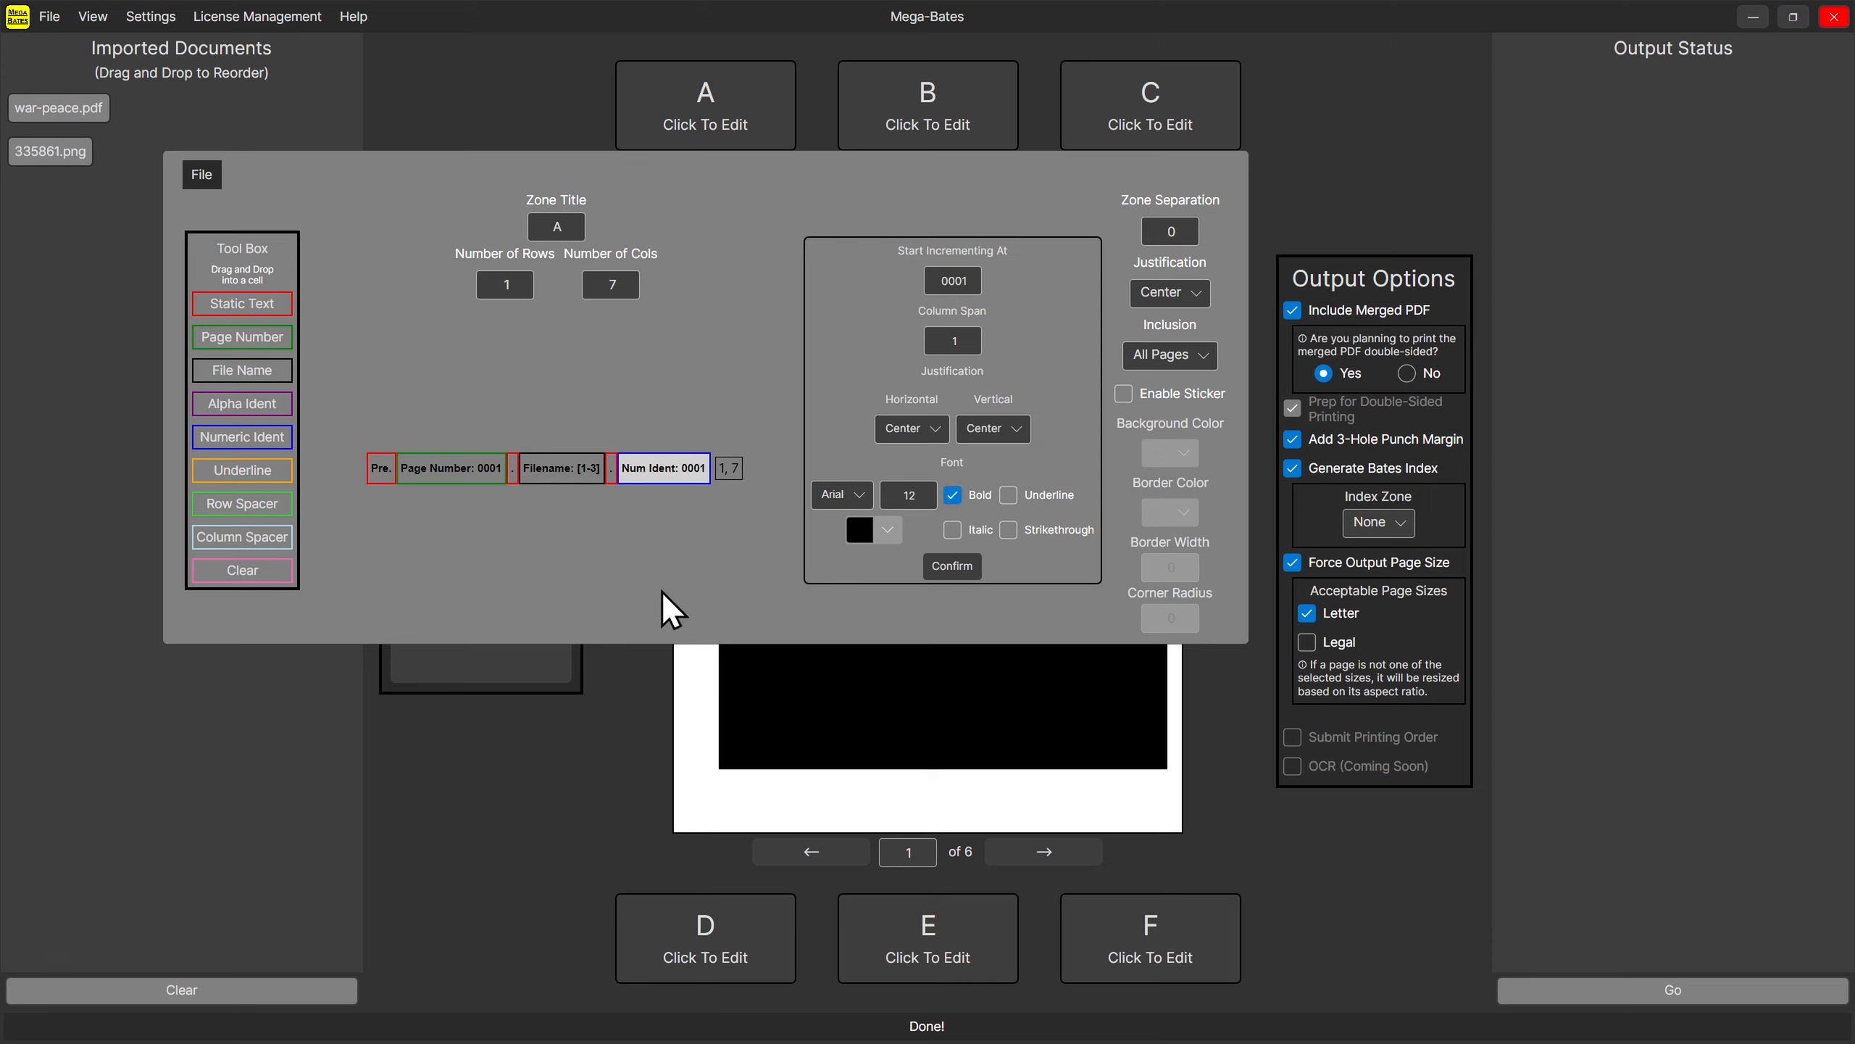
pyautogui.click(953, 566)
# Place a Static Text element in zone A's seventh cell with the content ".Suffix" in bold, and confirm it.
pyautogui.moveTo(242, 314); pyautogui.dragTo(872, 503)
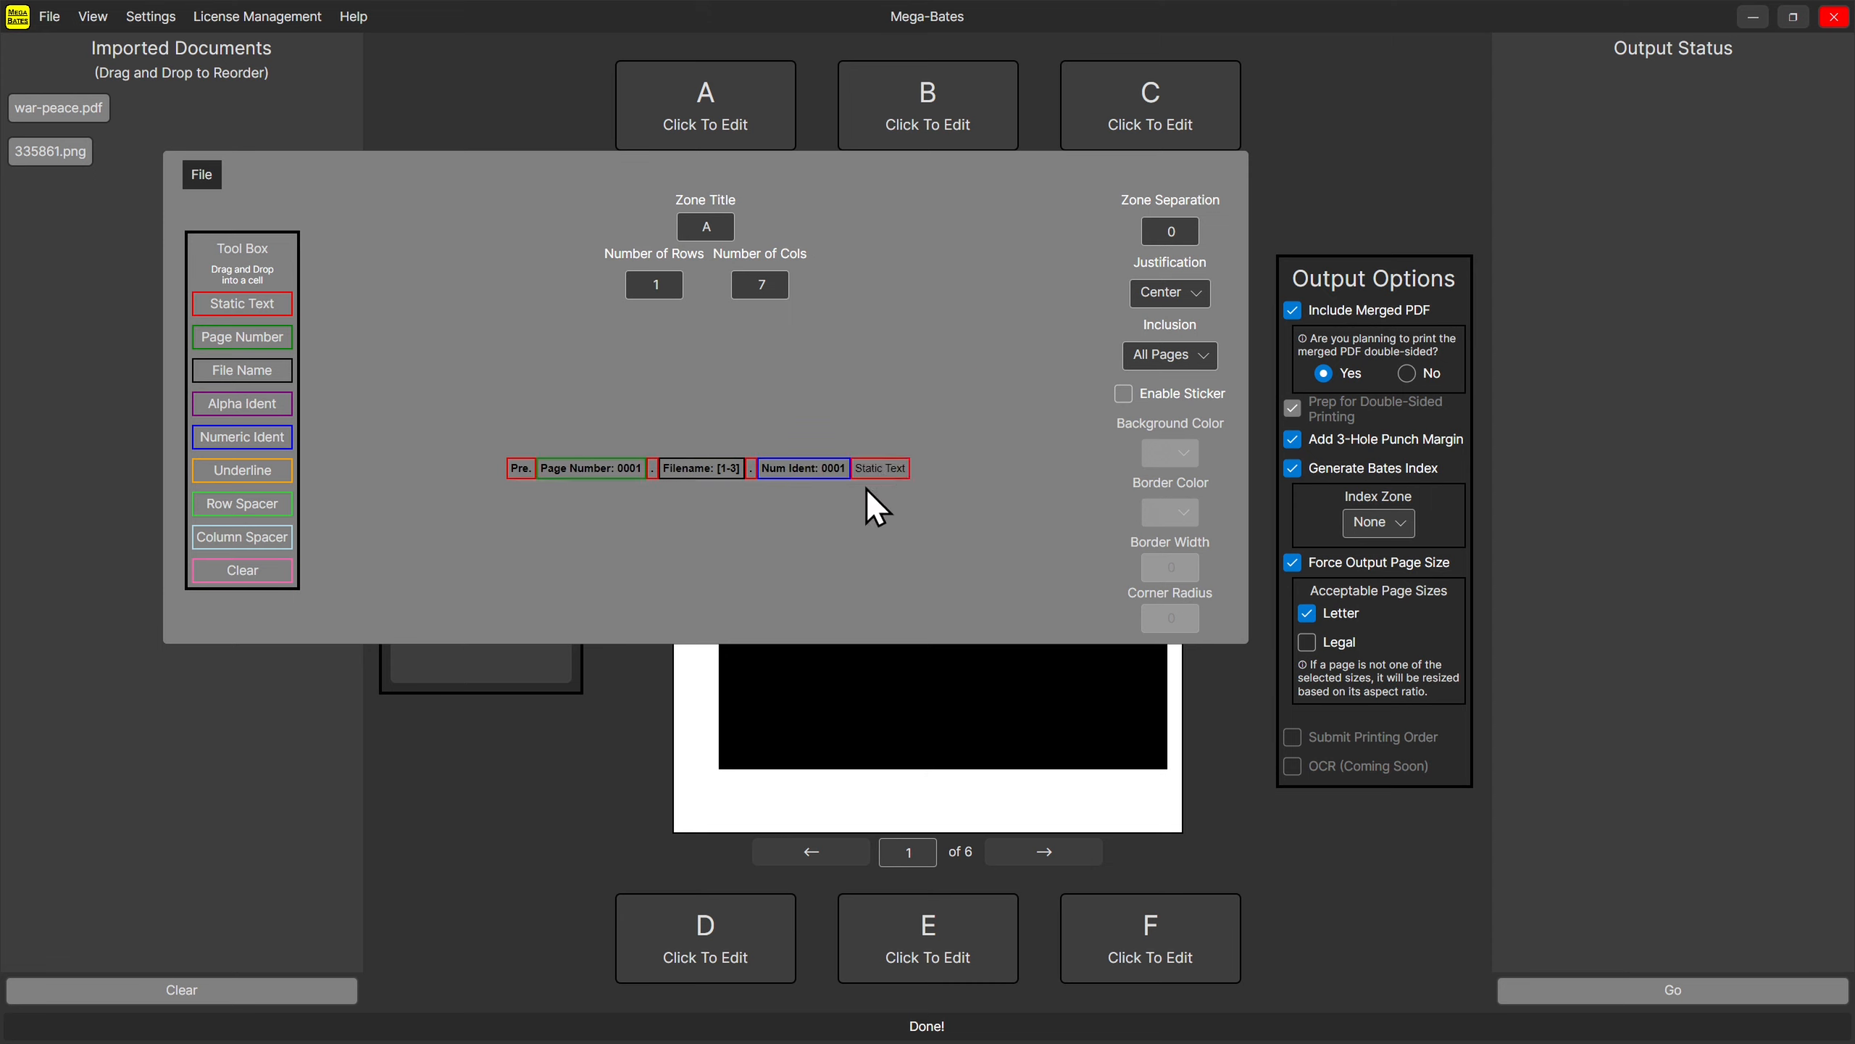
pyautogui.tripleClick(964, 283)
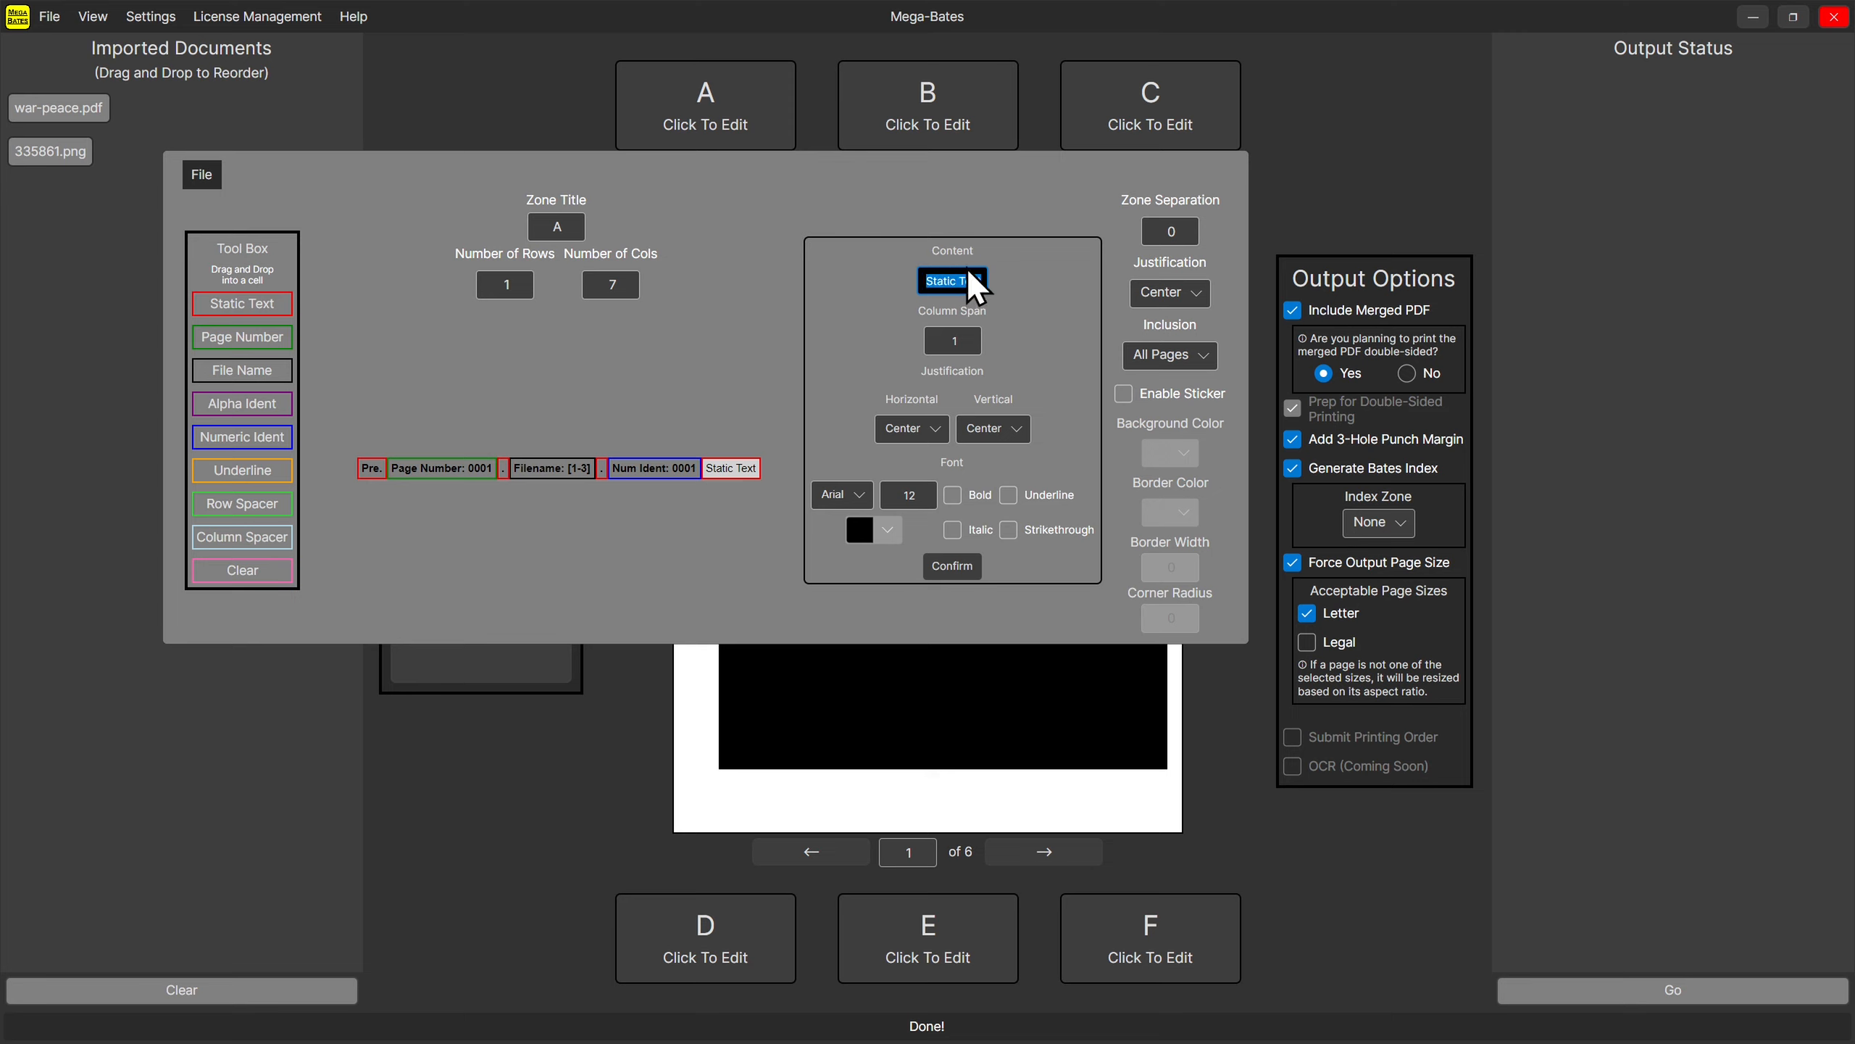
pyautogui.write('.Suf')
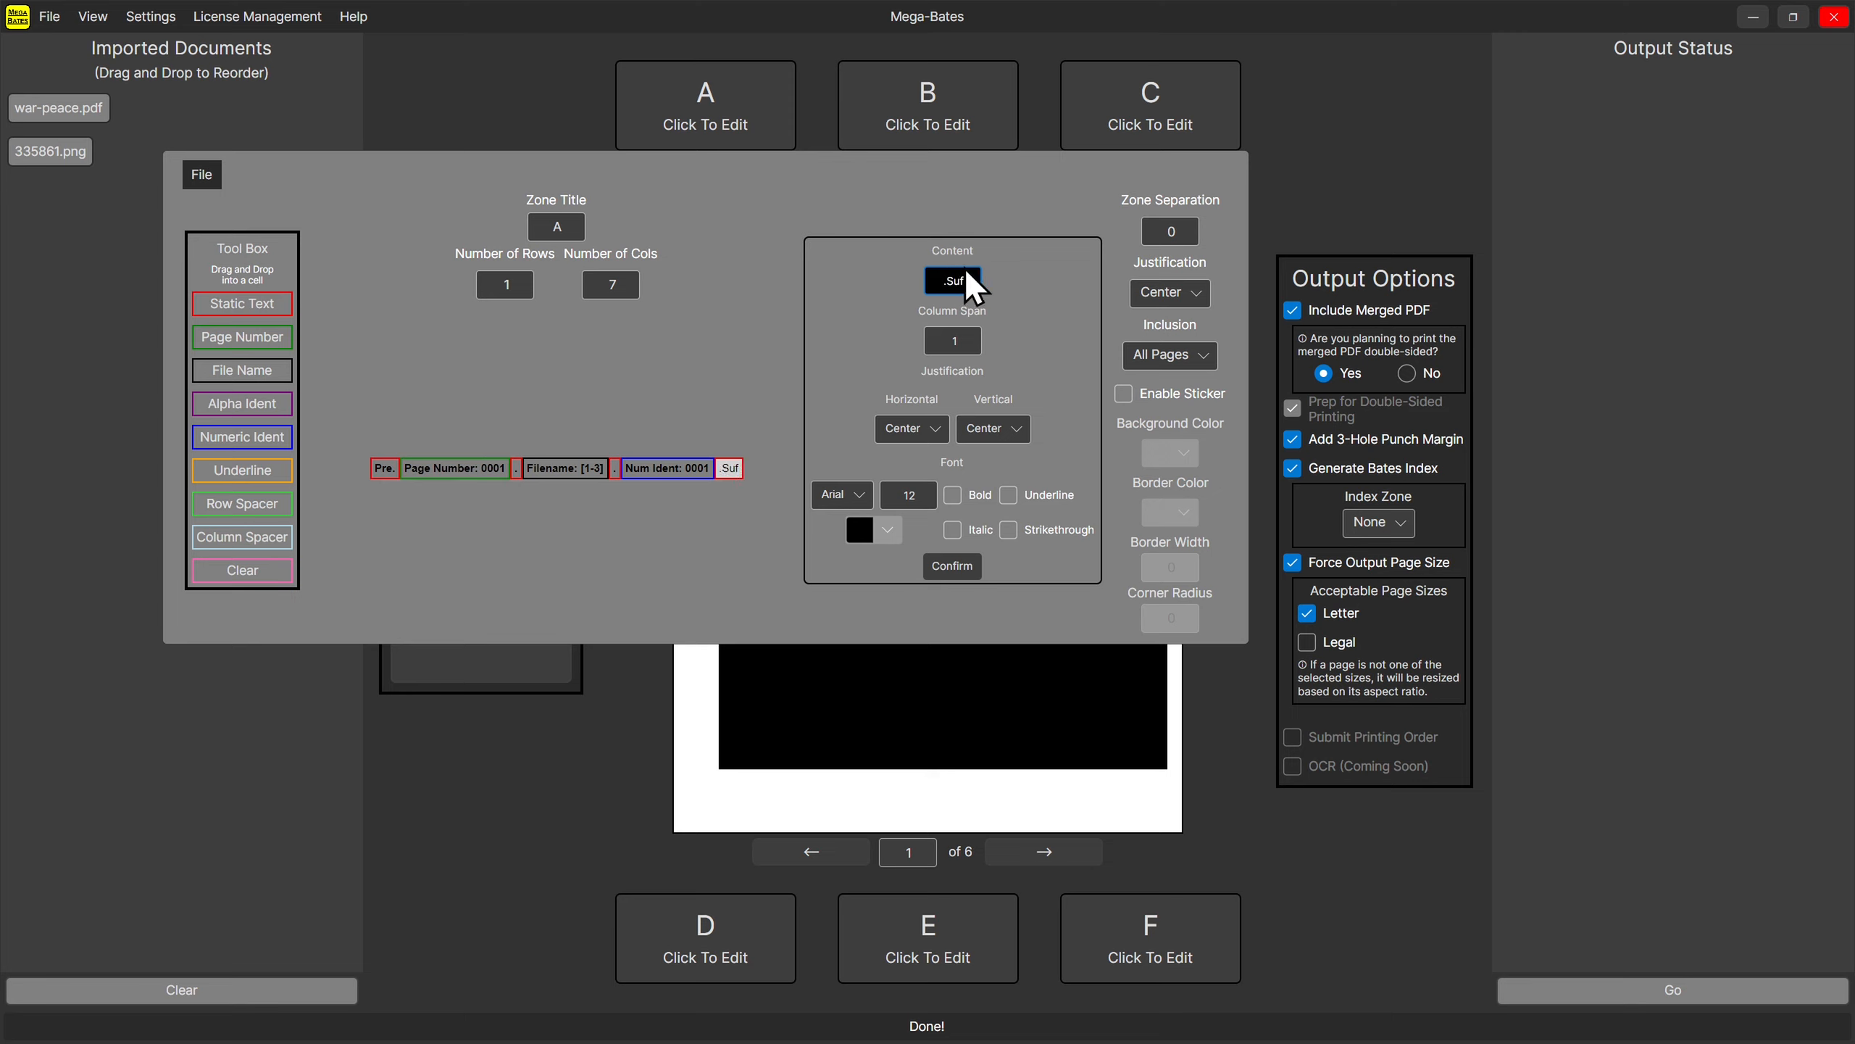
pyautogui.write('fix')
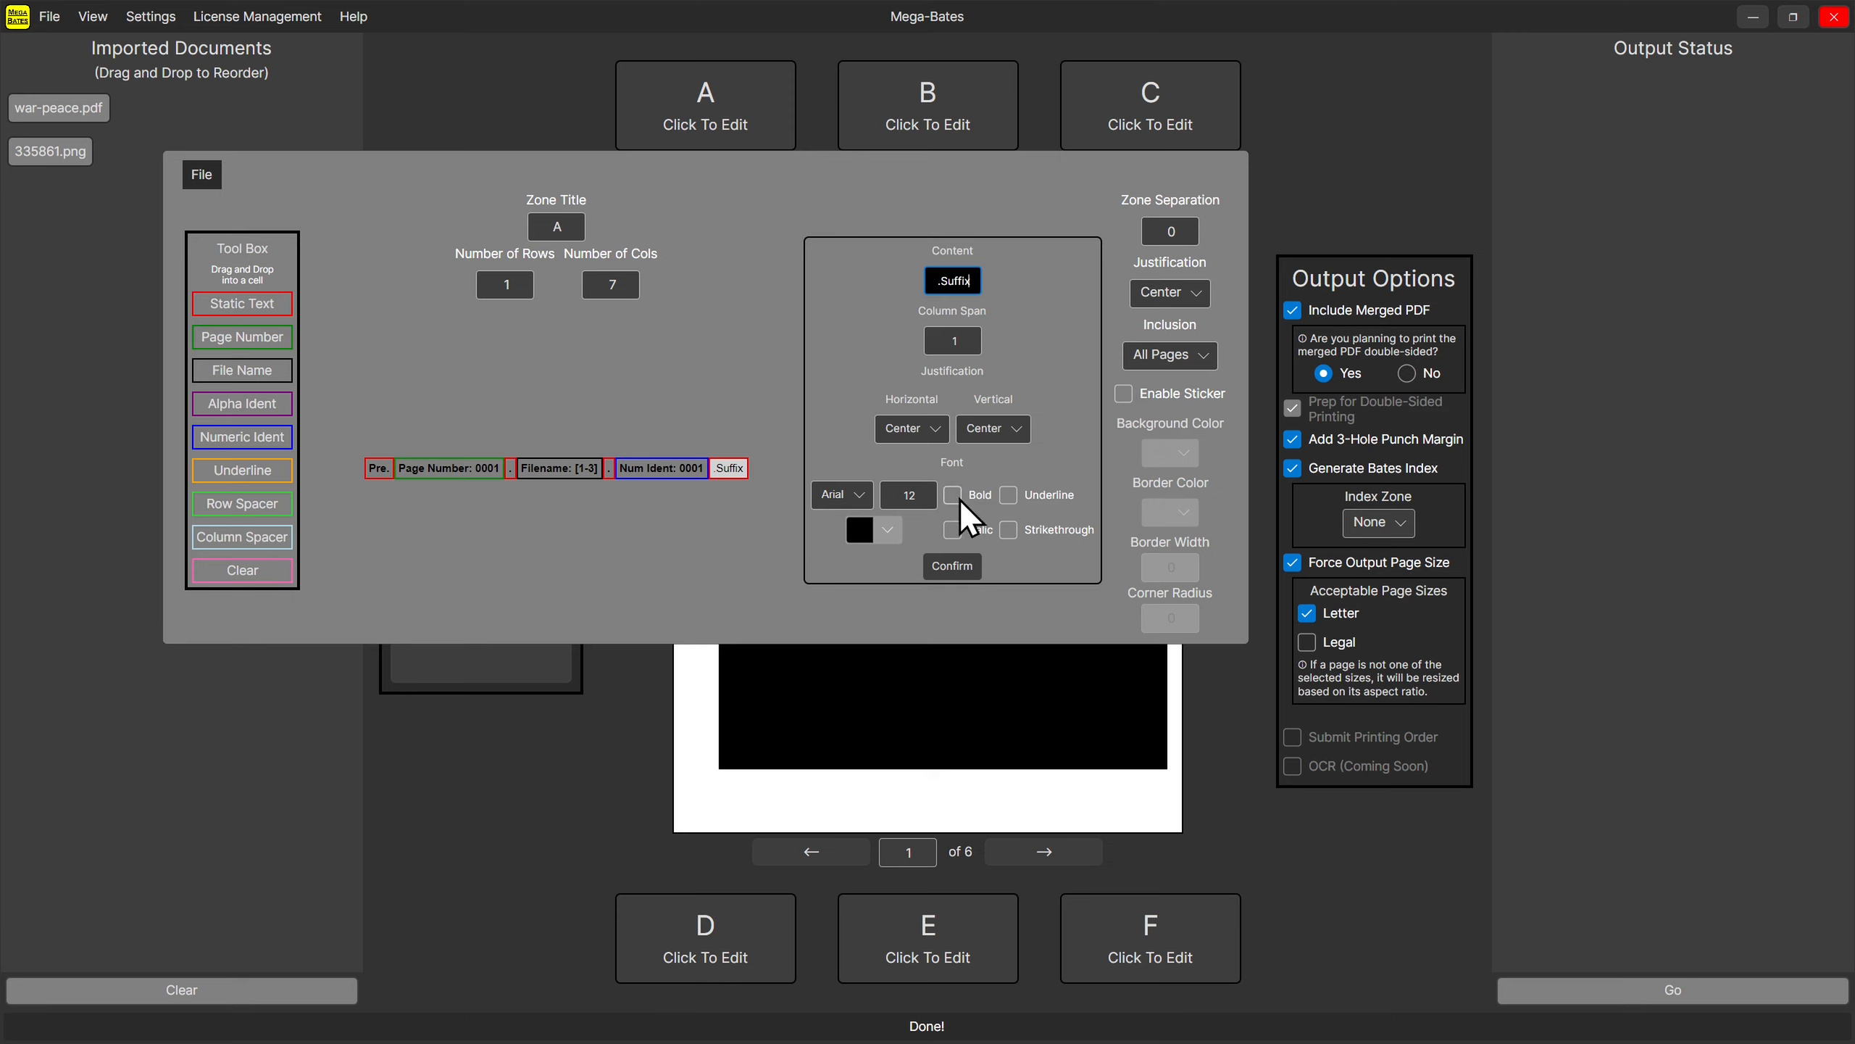
pyautogui.click(949, 567)
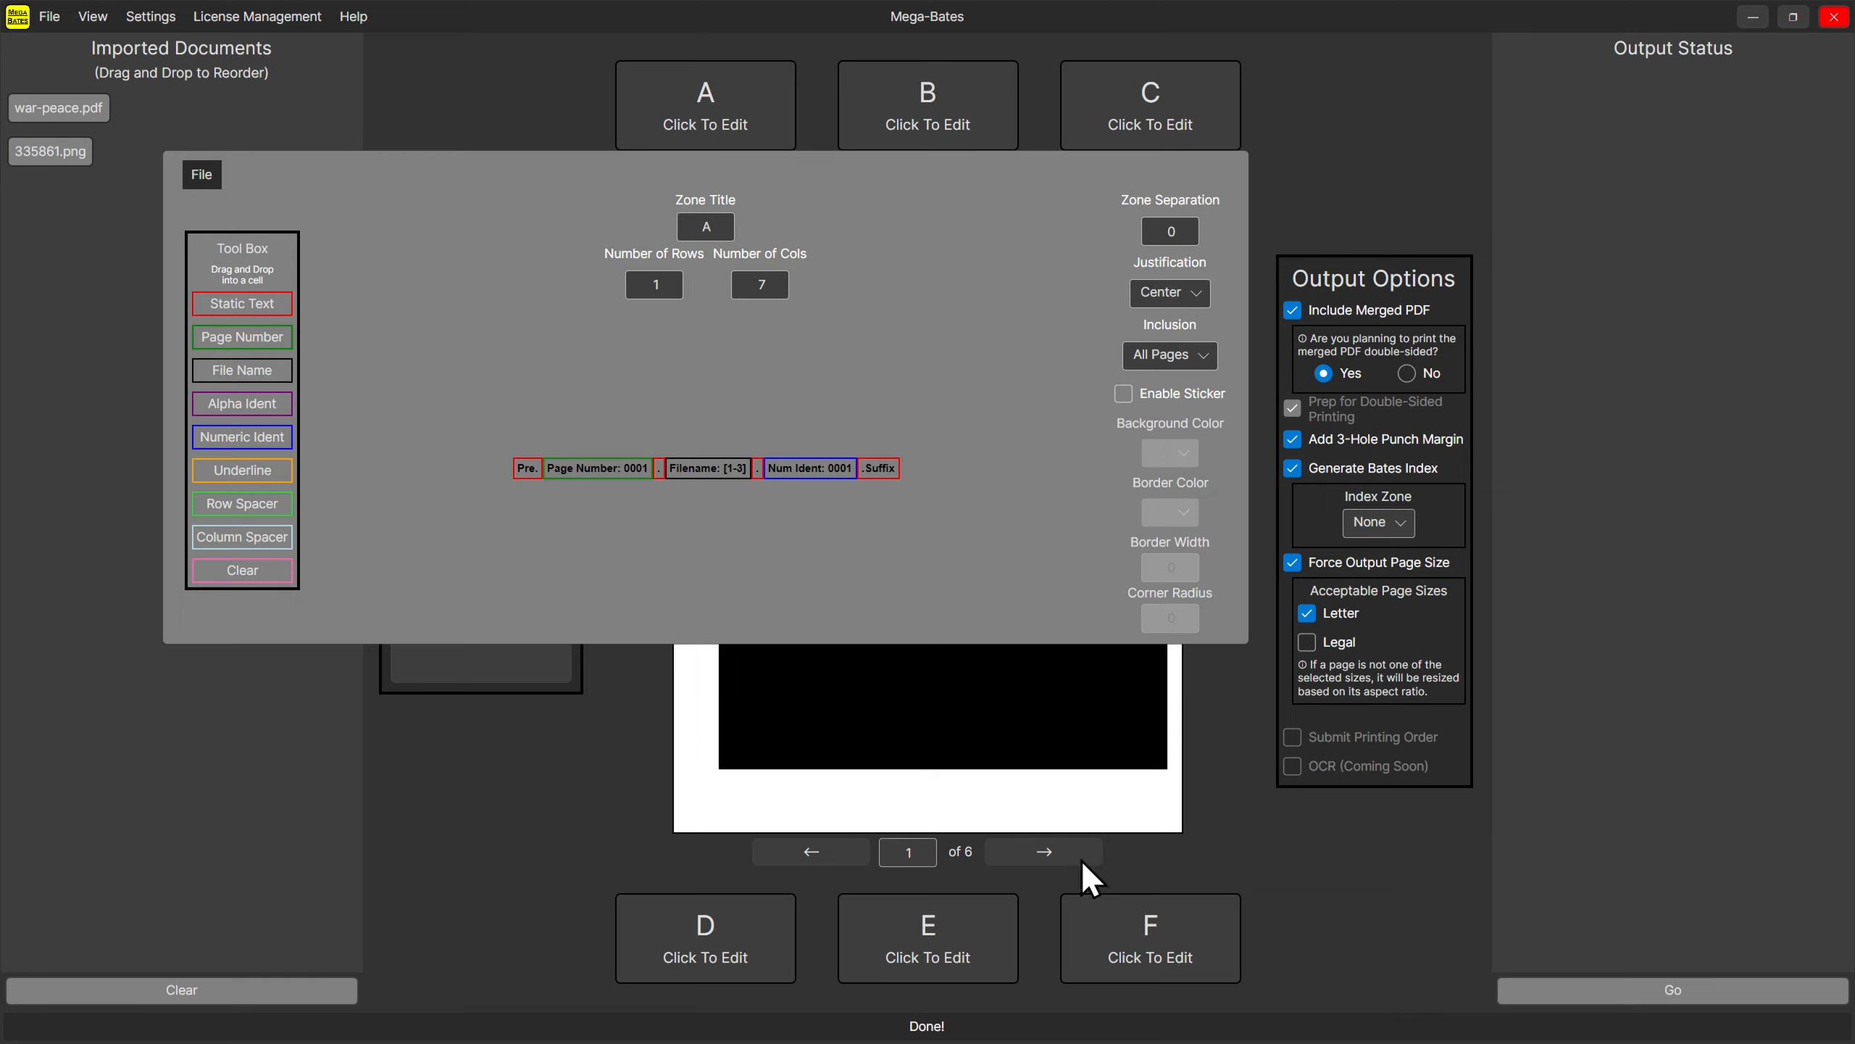
# Set zone A's justification to Left and close the zone editor.
pyautogui.click(1197, 289)
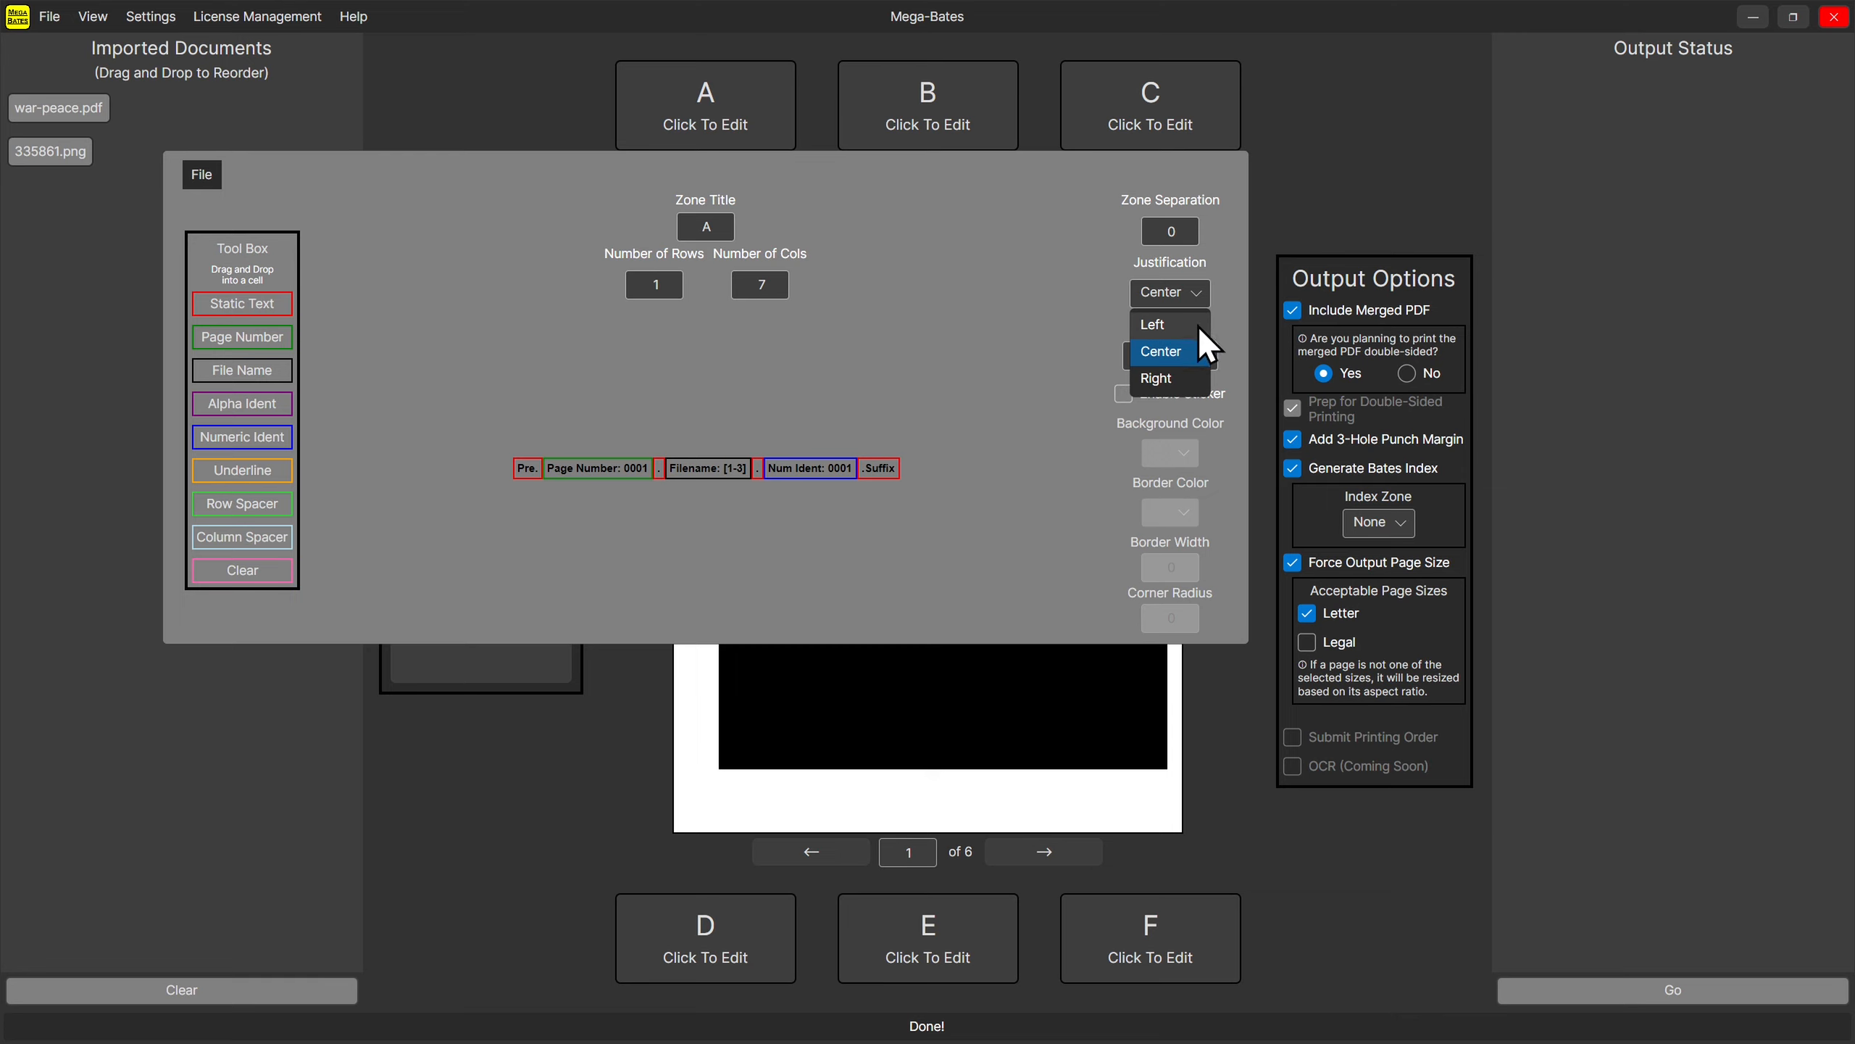
pyautogui.click(1197, 324)
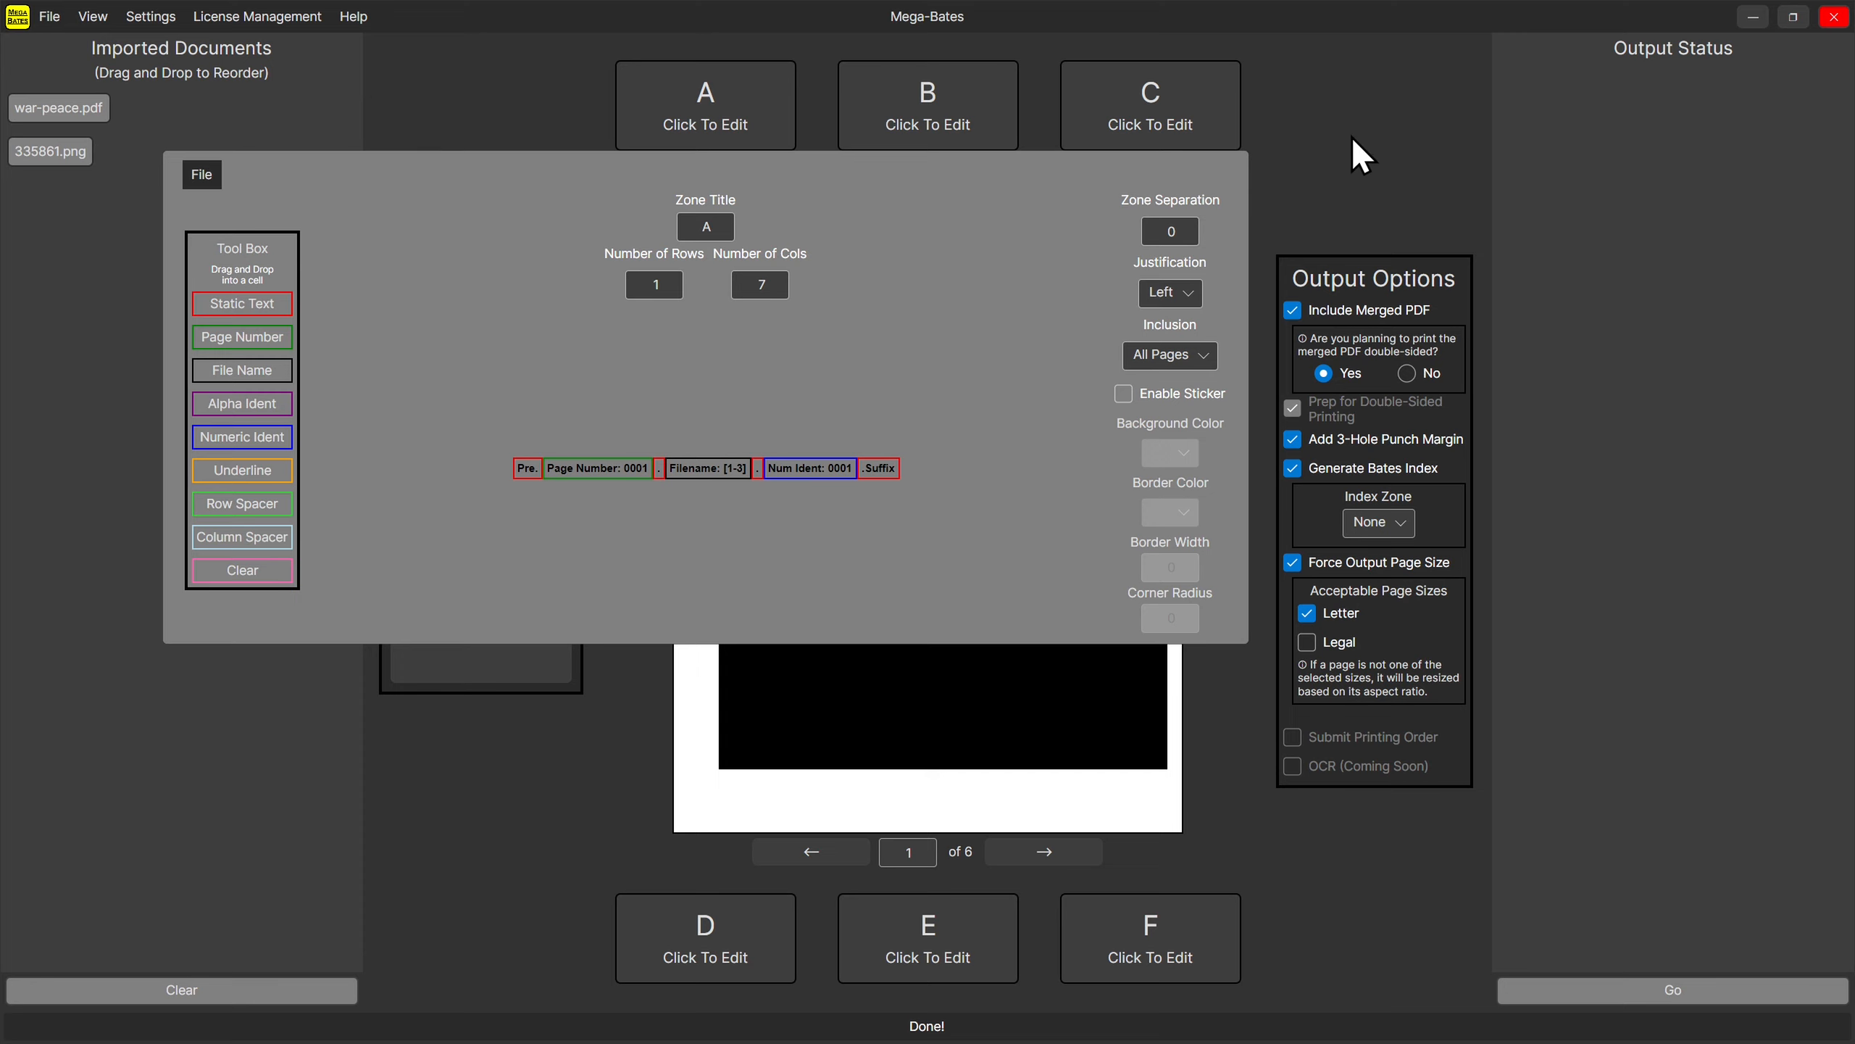
pyautogui.click(1307, 102)
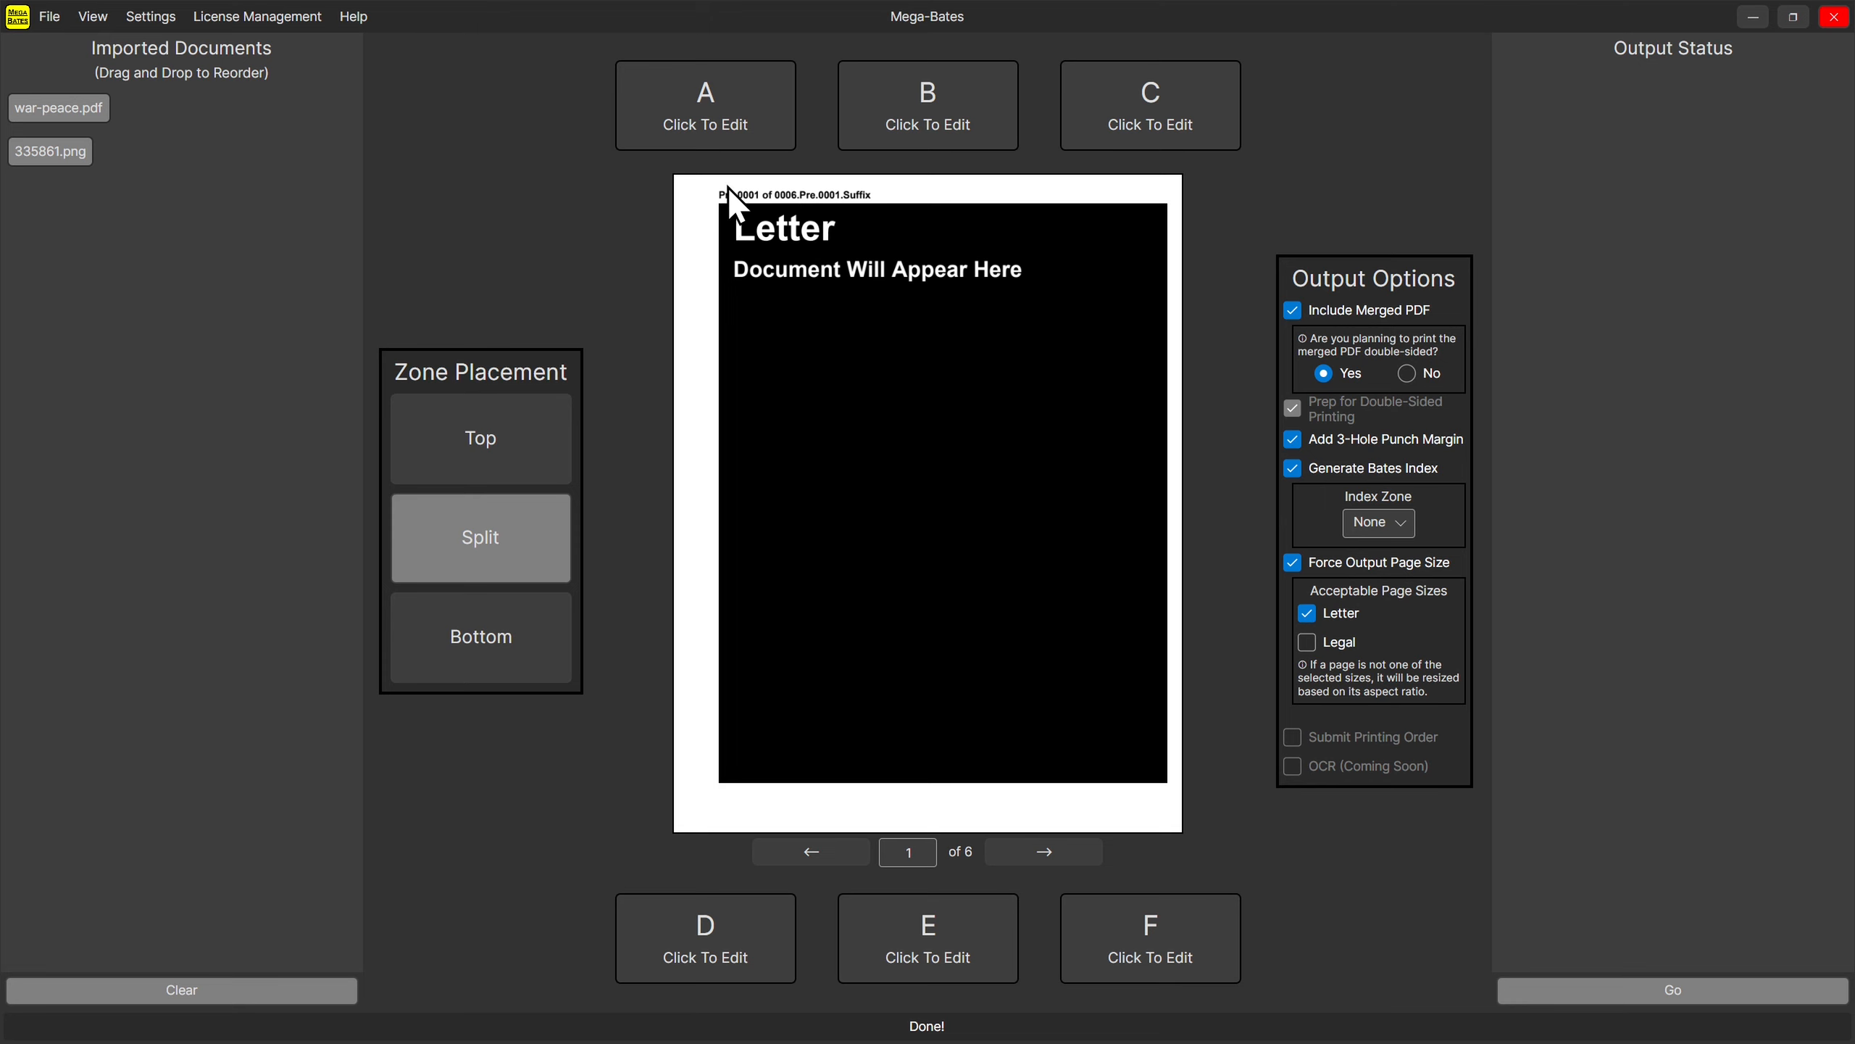
# Reopen zone A to change its first cell's text to "Prefix.", close the editor, and turn off the 3-hole punch margin.
pyautogui.click(755, 206)
pyautogui.click(529, 467)
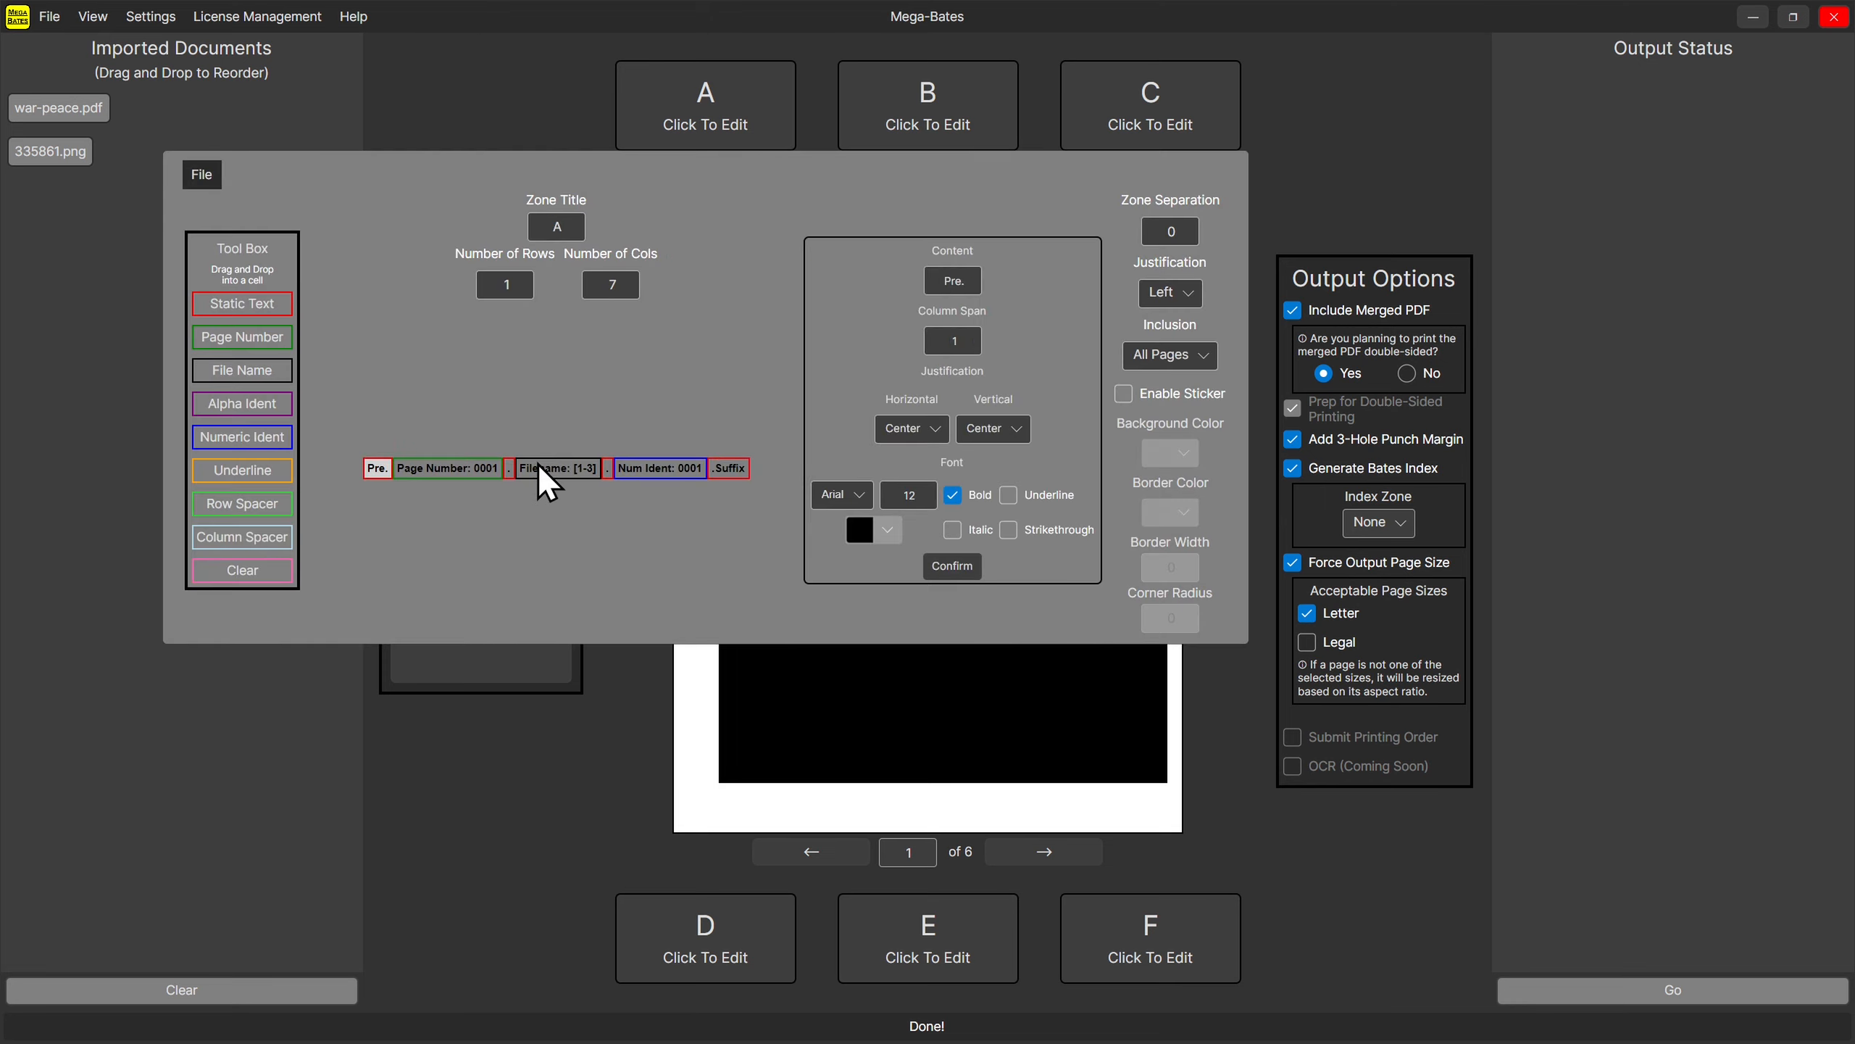
pyautogui.click(961, 287)
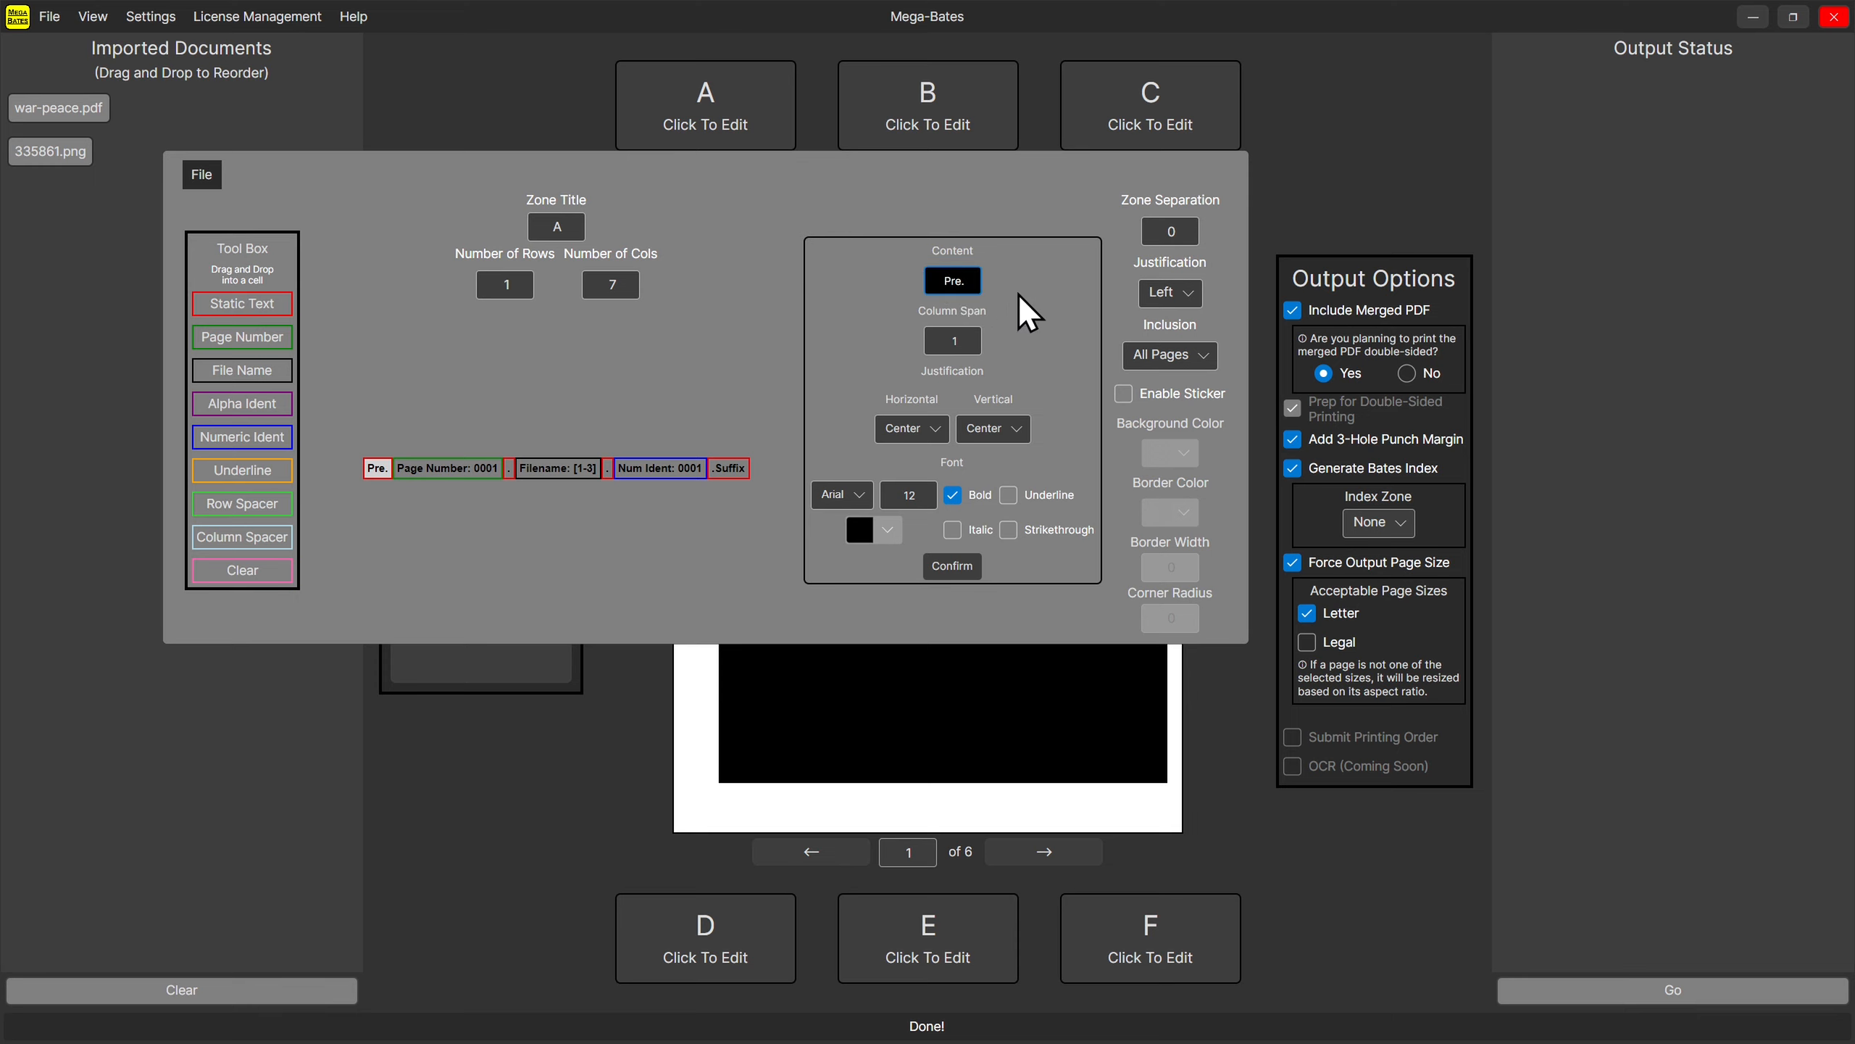
pyautogui.write('fix')
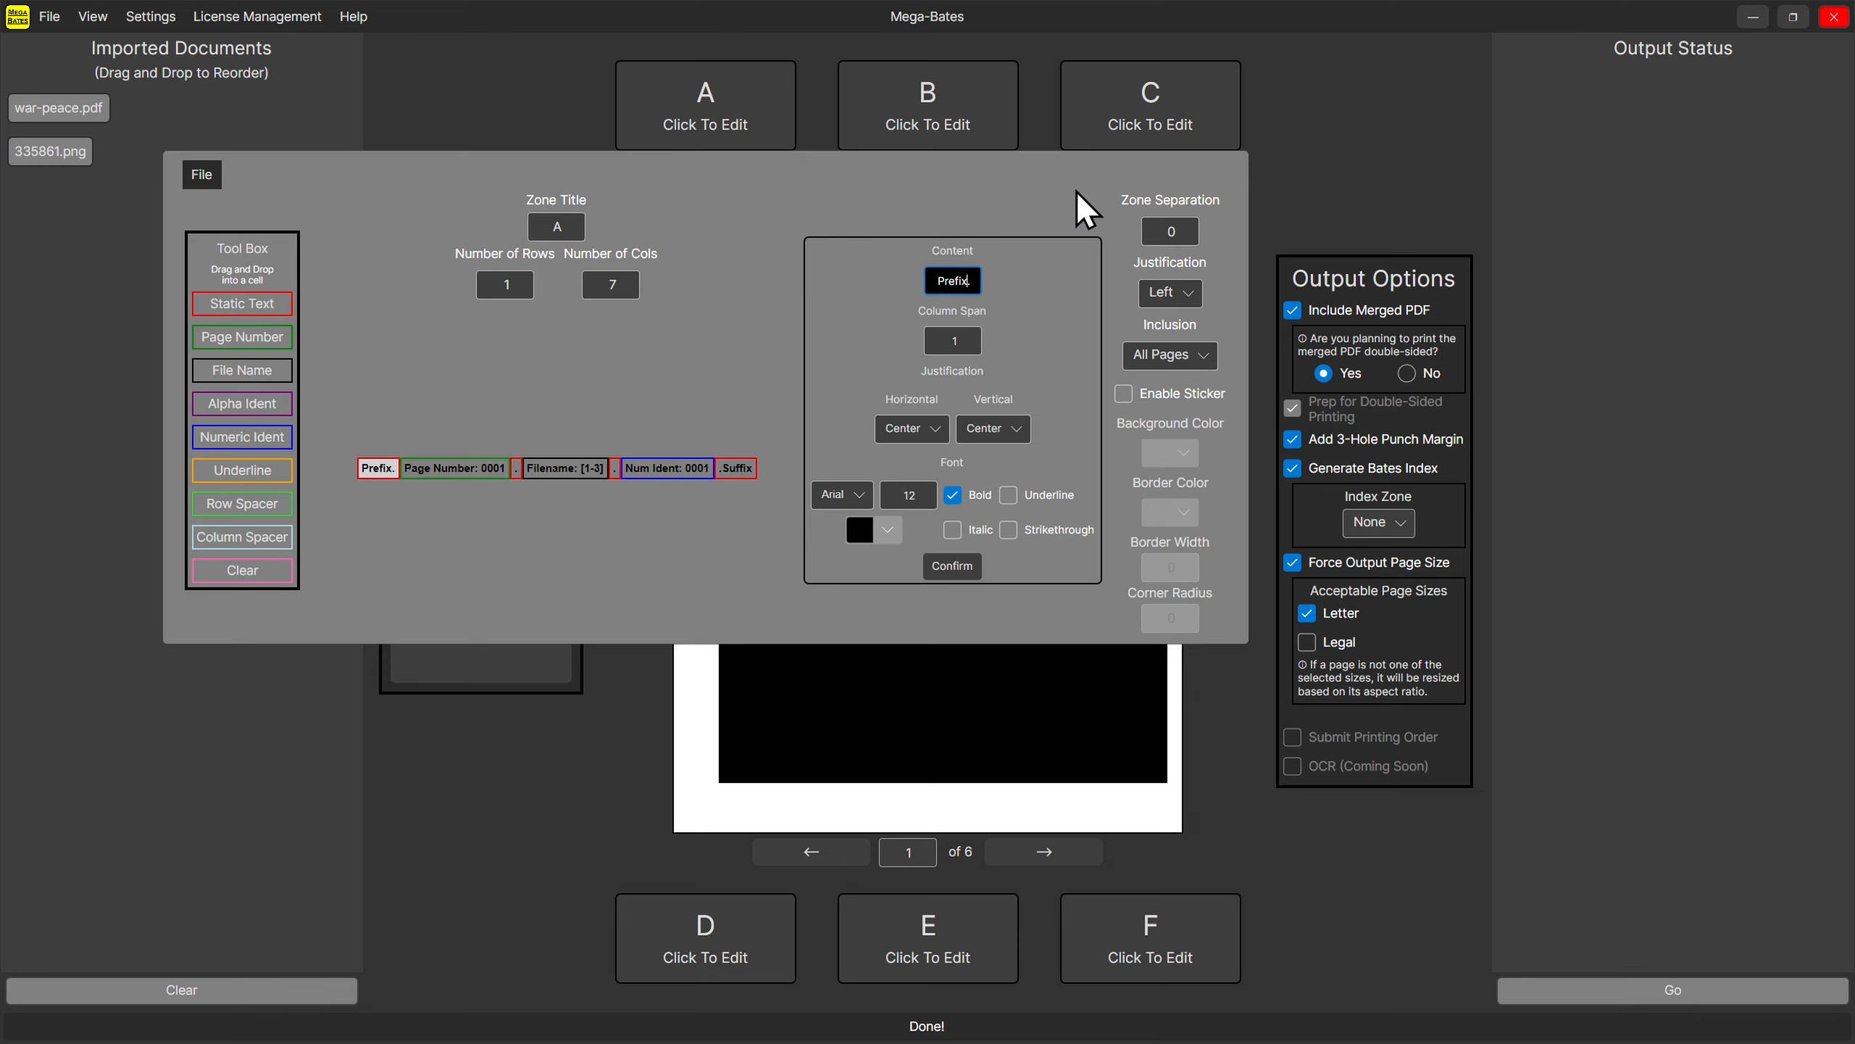
pyautogui.click(1443, 98)
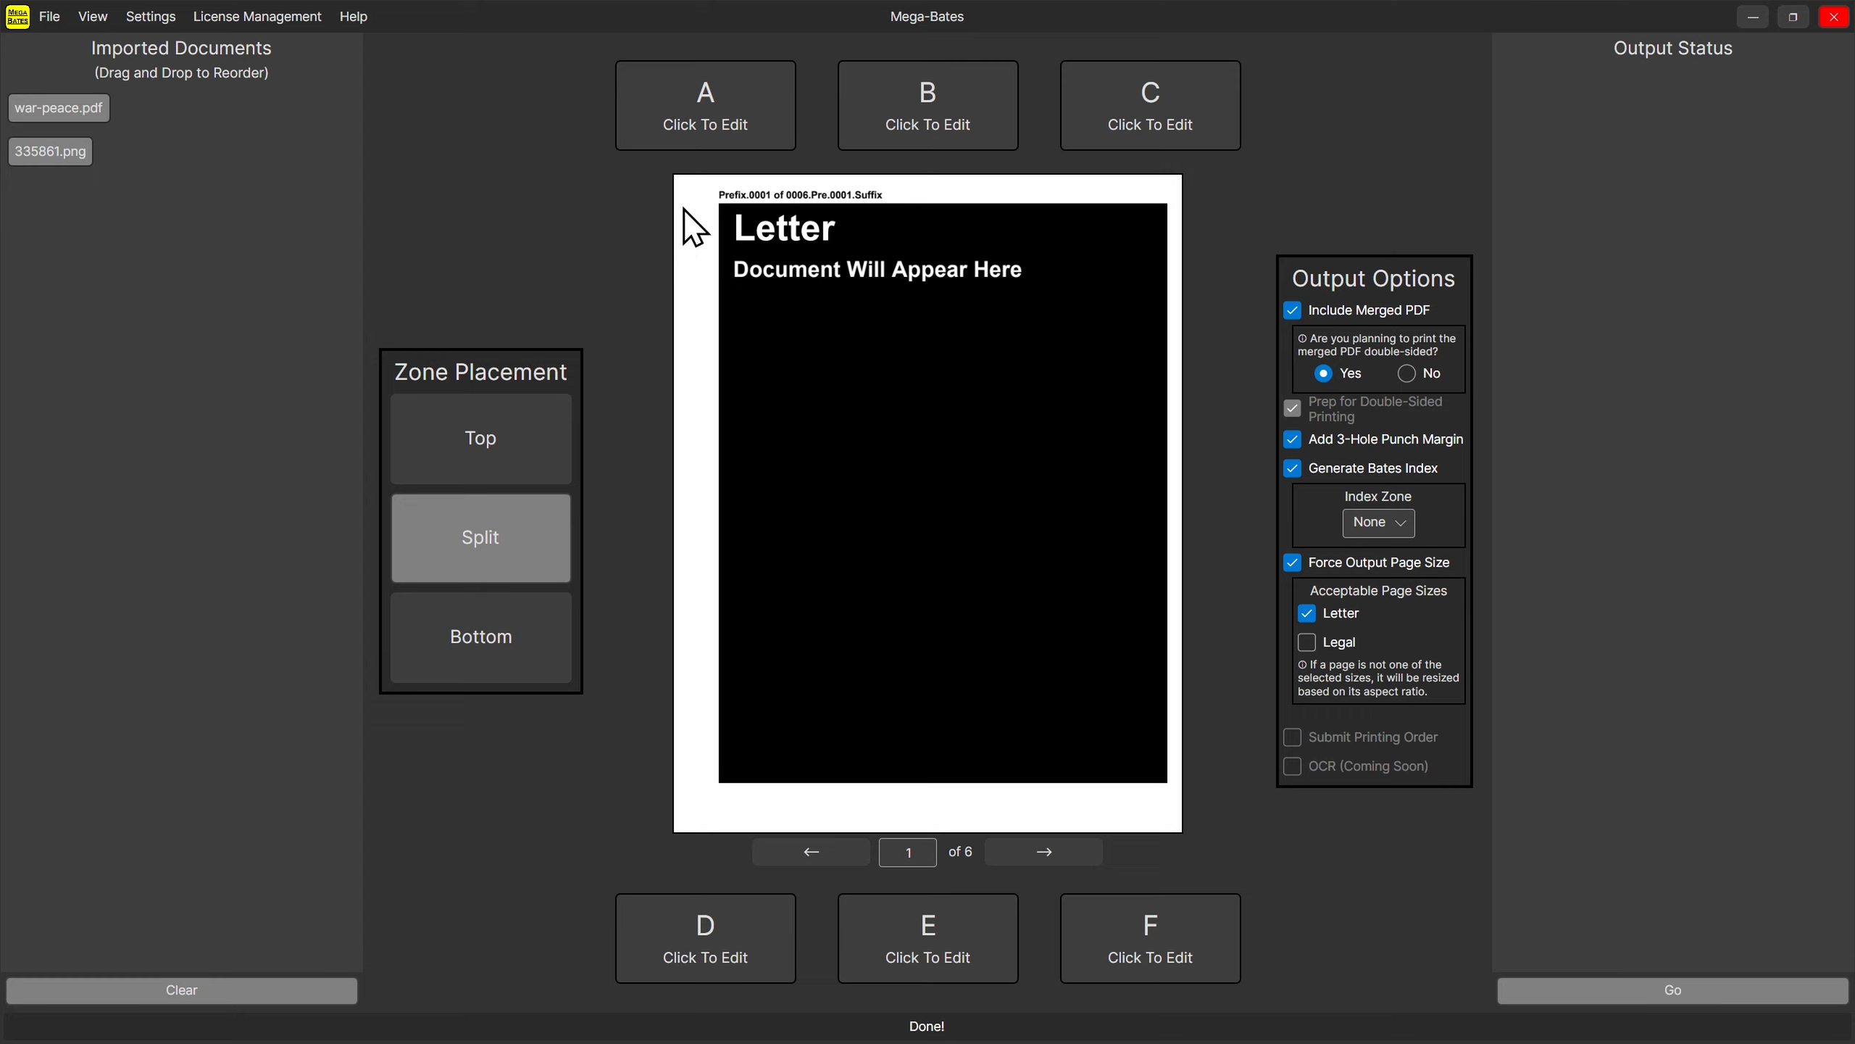
pyautogui.click(1293, 439)
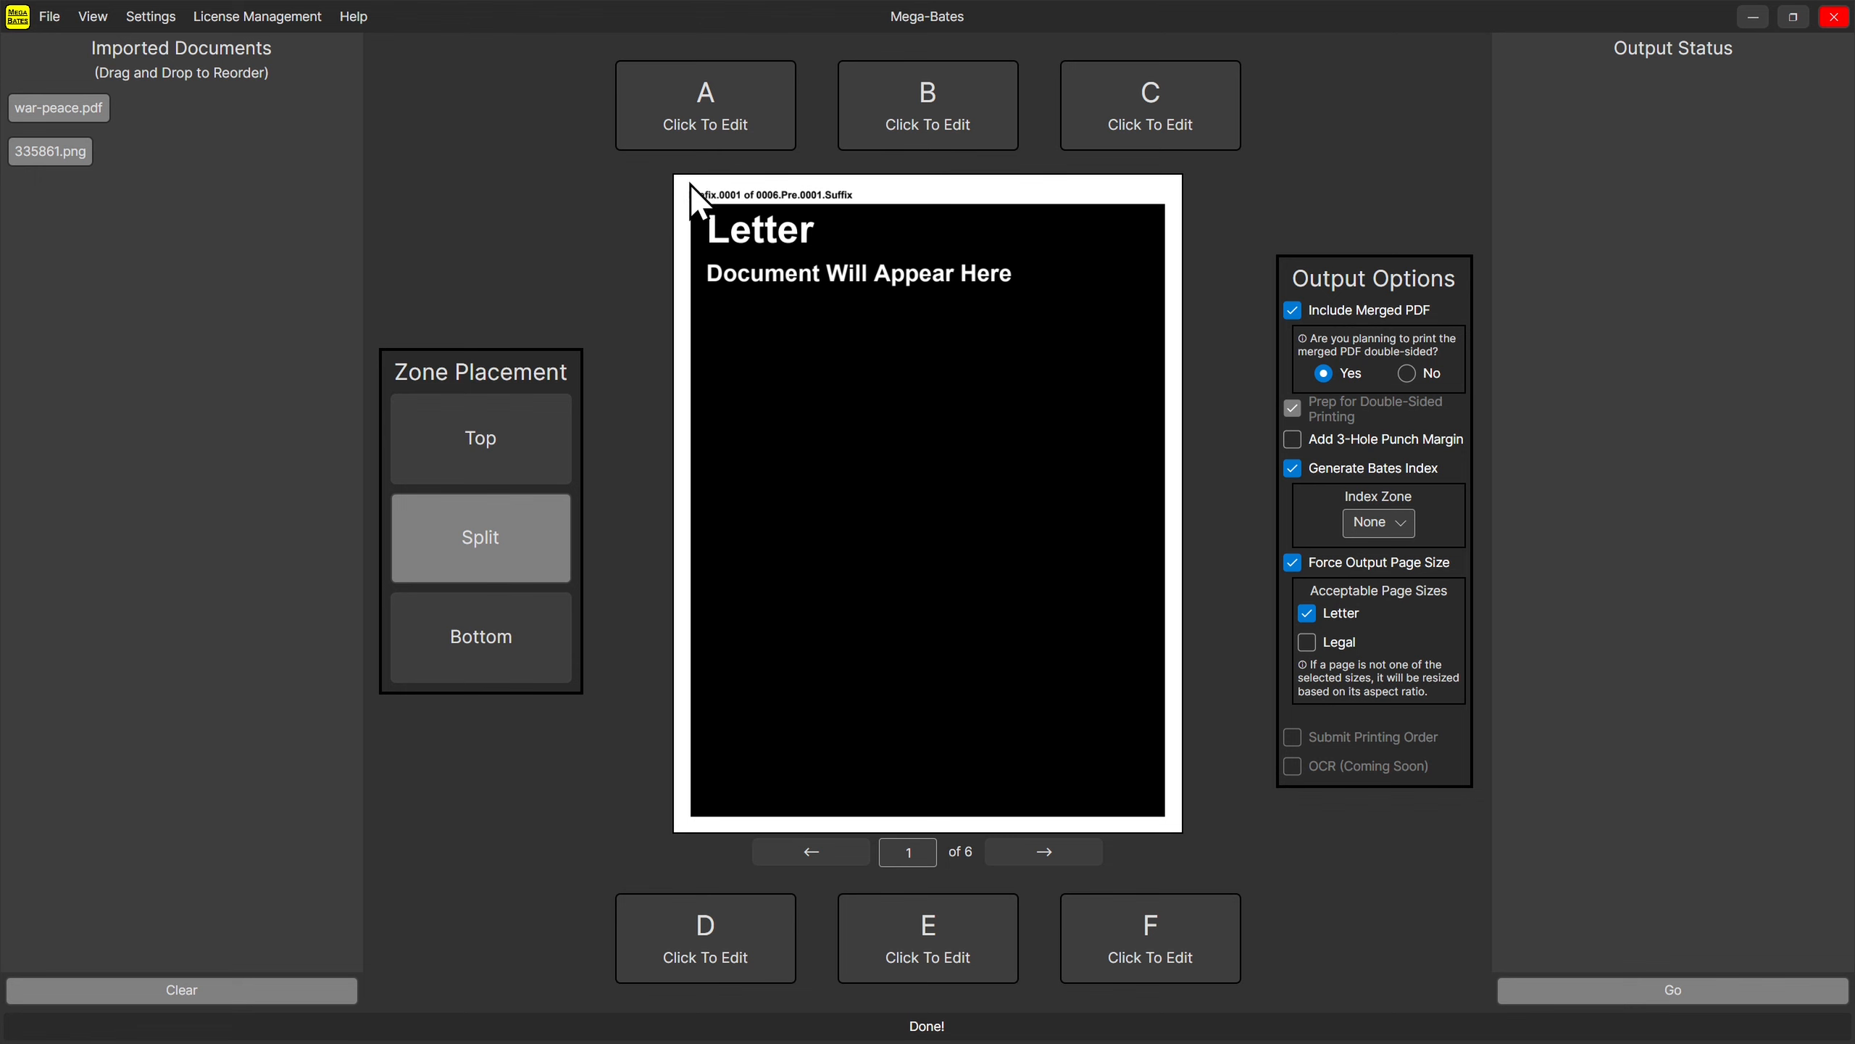
# Try Right justification for zone A in the page preview, and set the justification back to Left.
pyautogui.click(728, 117)
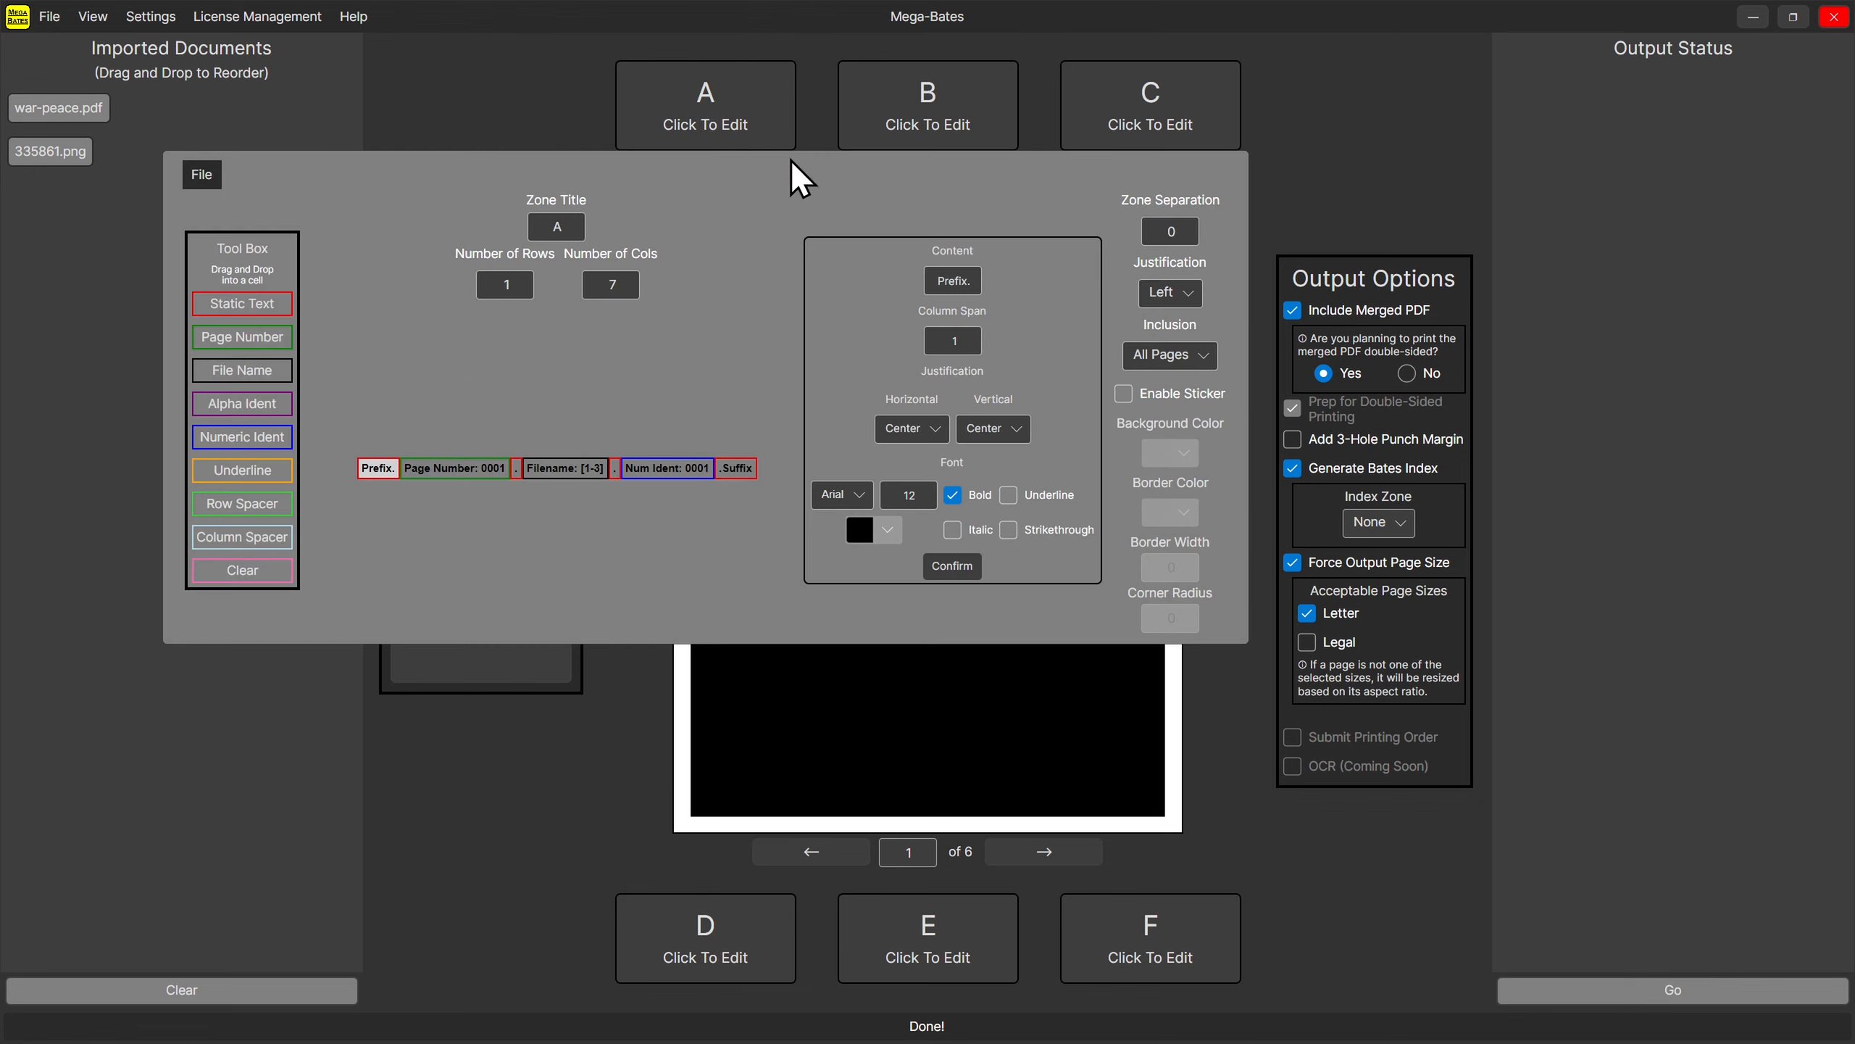
pyautogui.click(1189, 293)
pyautogui.click(1184, 378)
pyautogui.click(1298, 178)
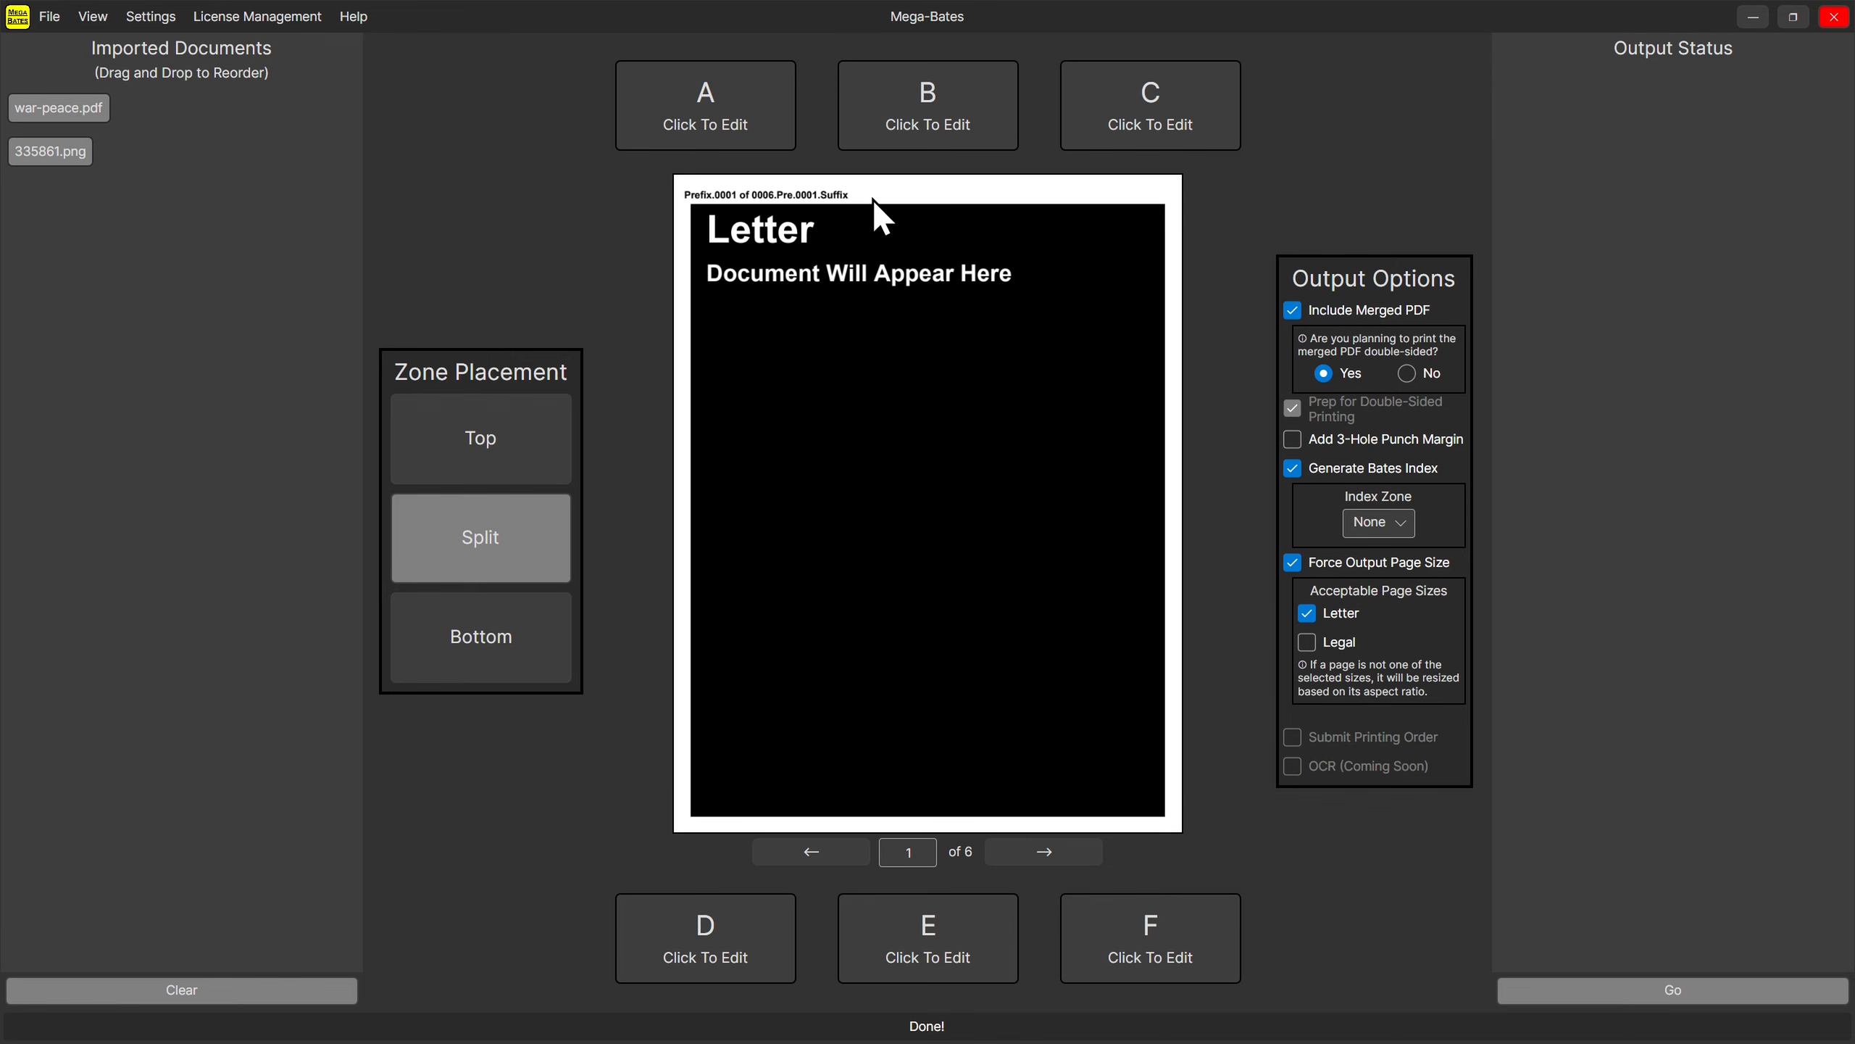
pyautogui.click(737, 127)
pyautogui.click(1170, 293)
pyautogui.click(1180, 325)
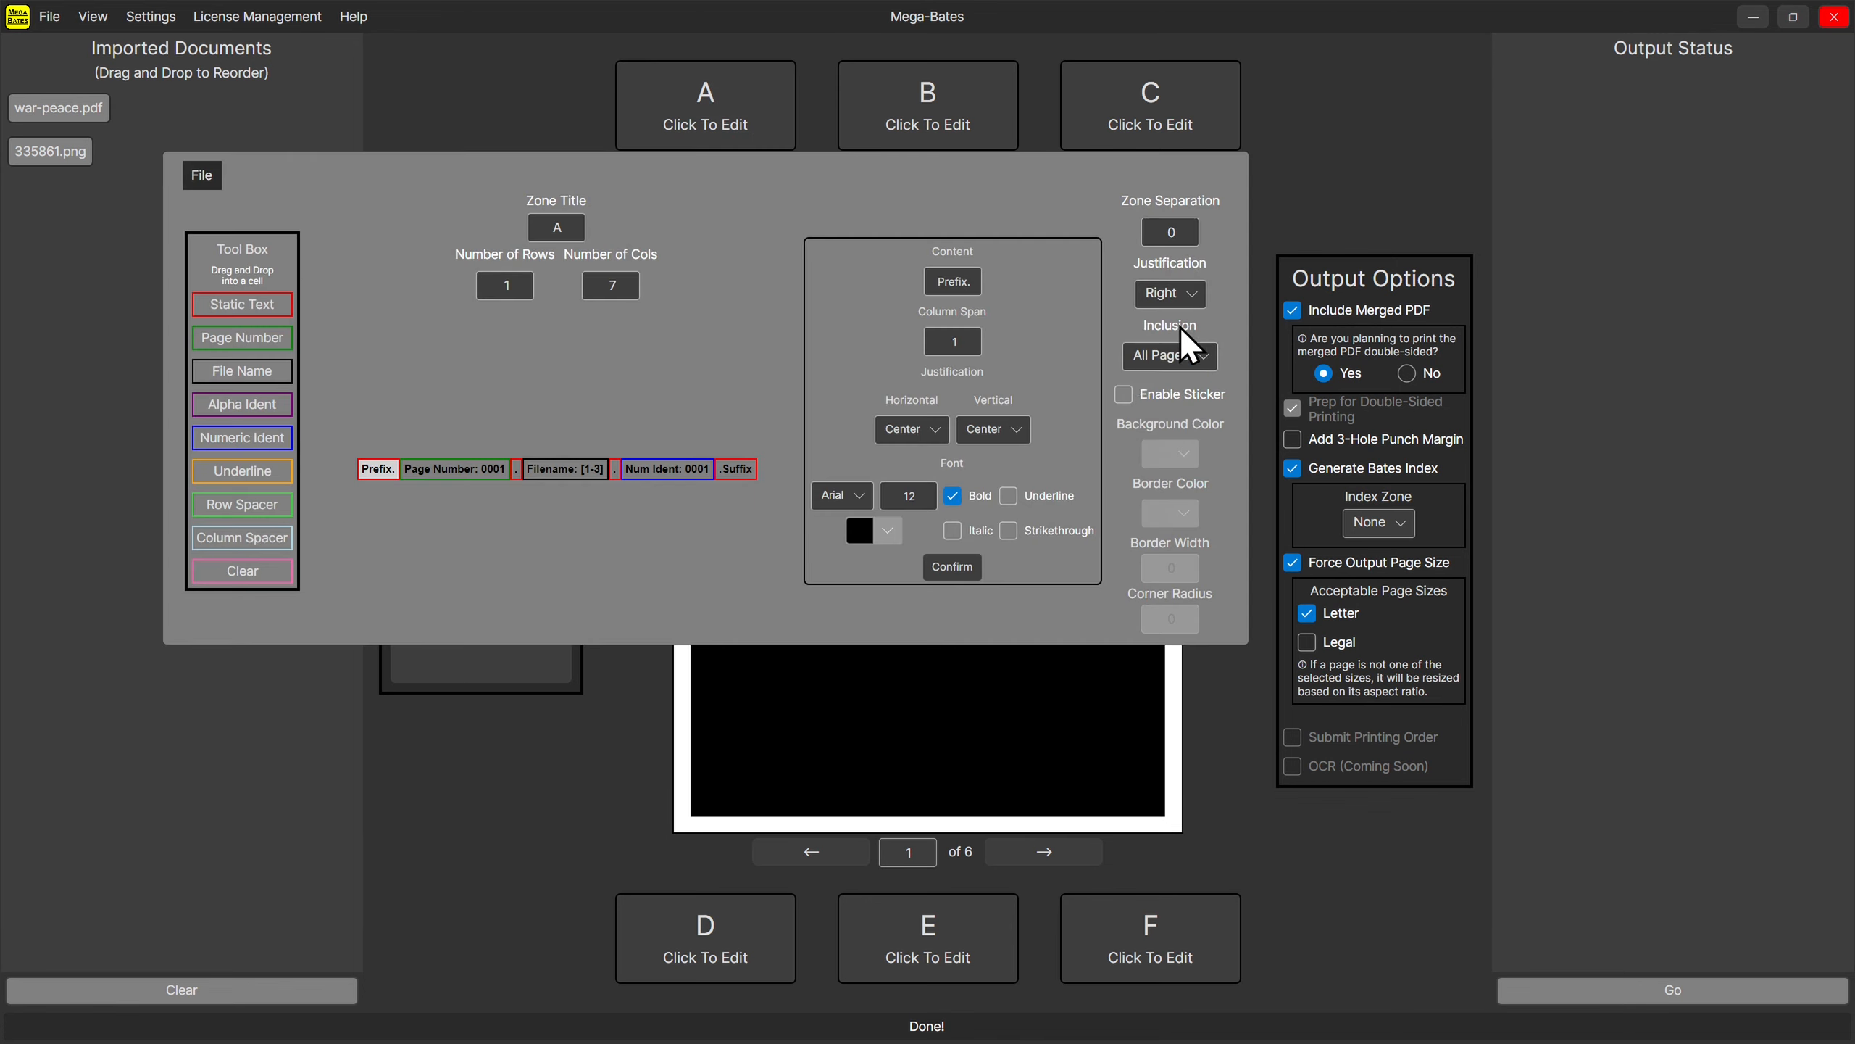
pyautogui.click(1323, 227)
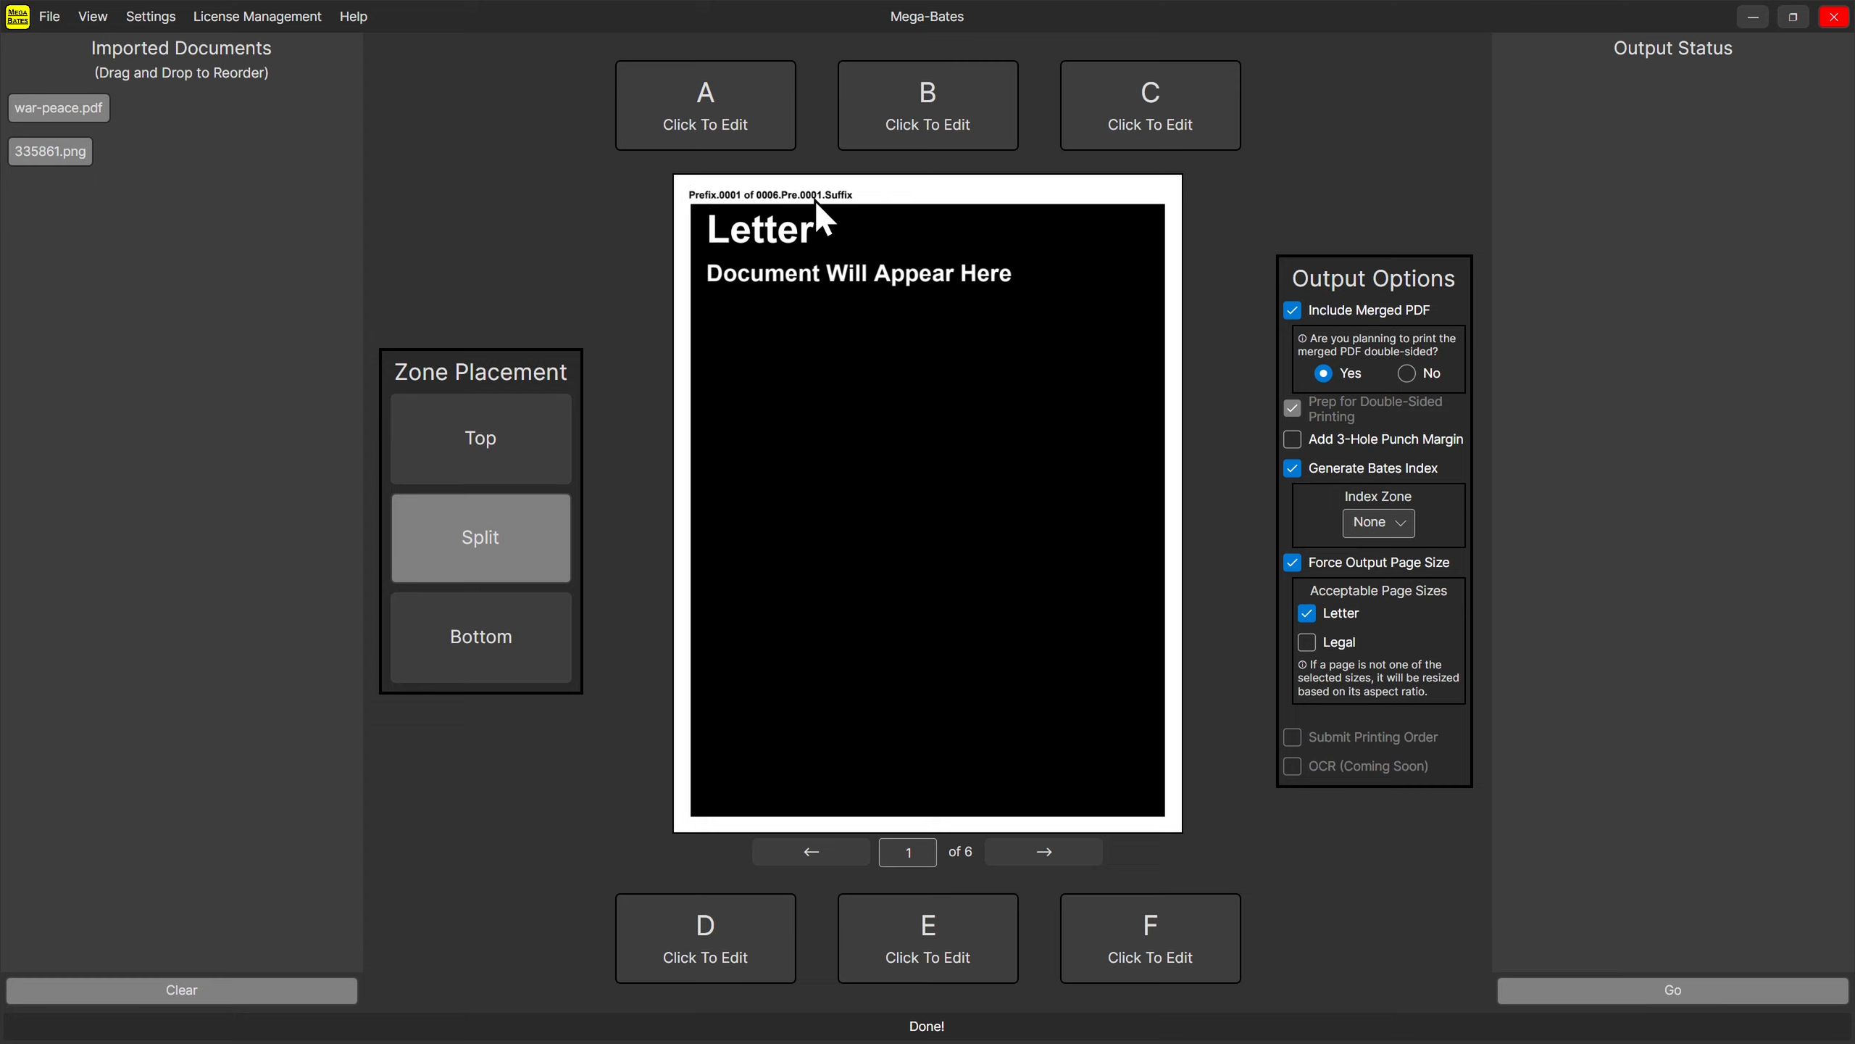
# Set zone A's inclusion to Custom with the page range 1-8 and close the zone editor.
pyautogui.click(736, 106)
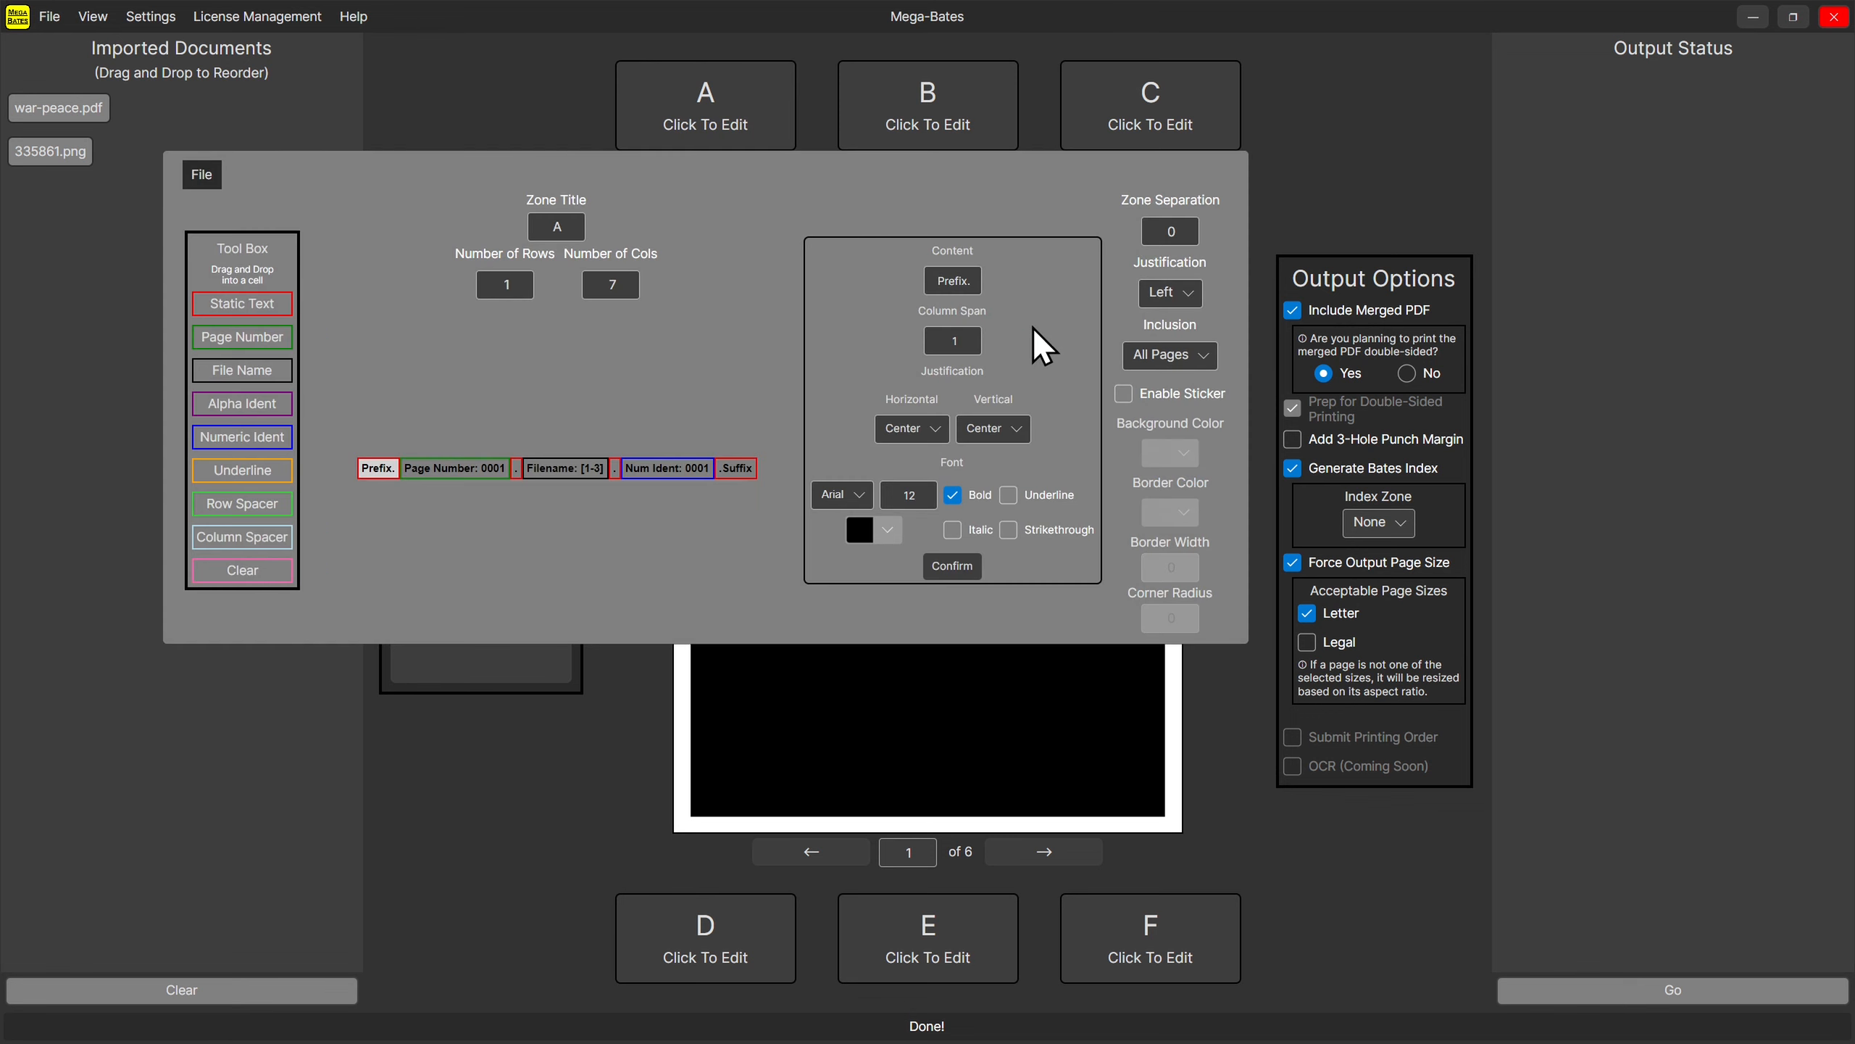
pyautogui.click(1201, 357)
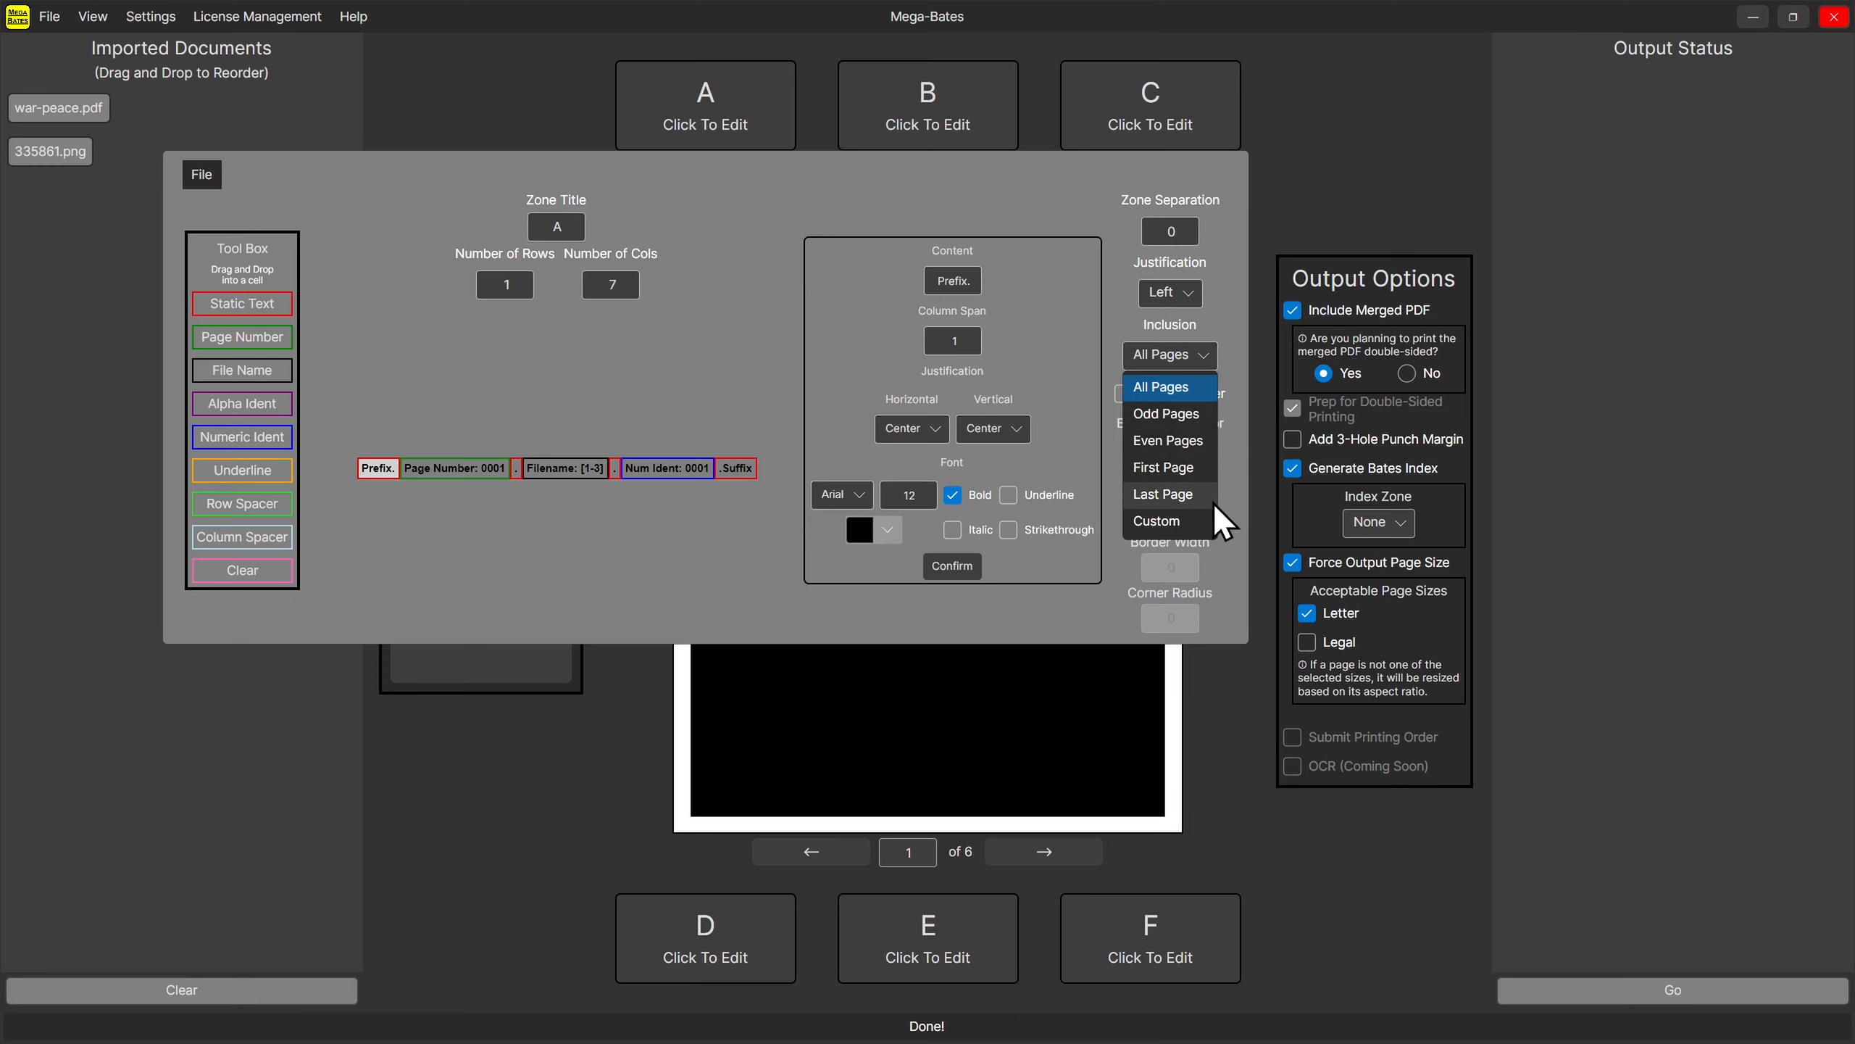
pyautogui.click(1163, 522)
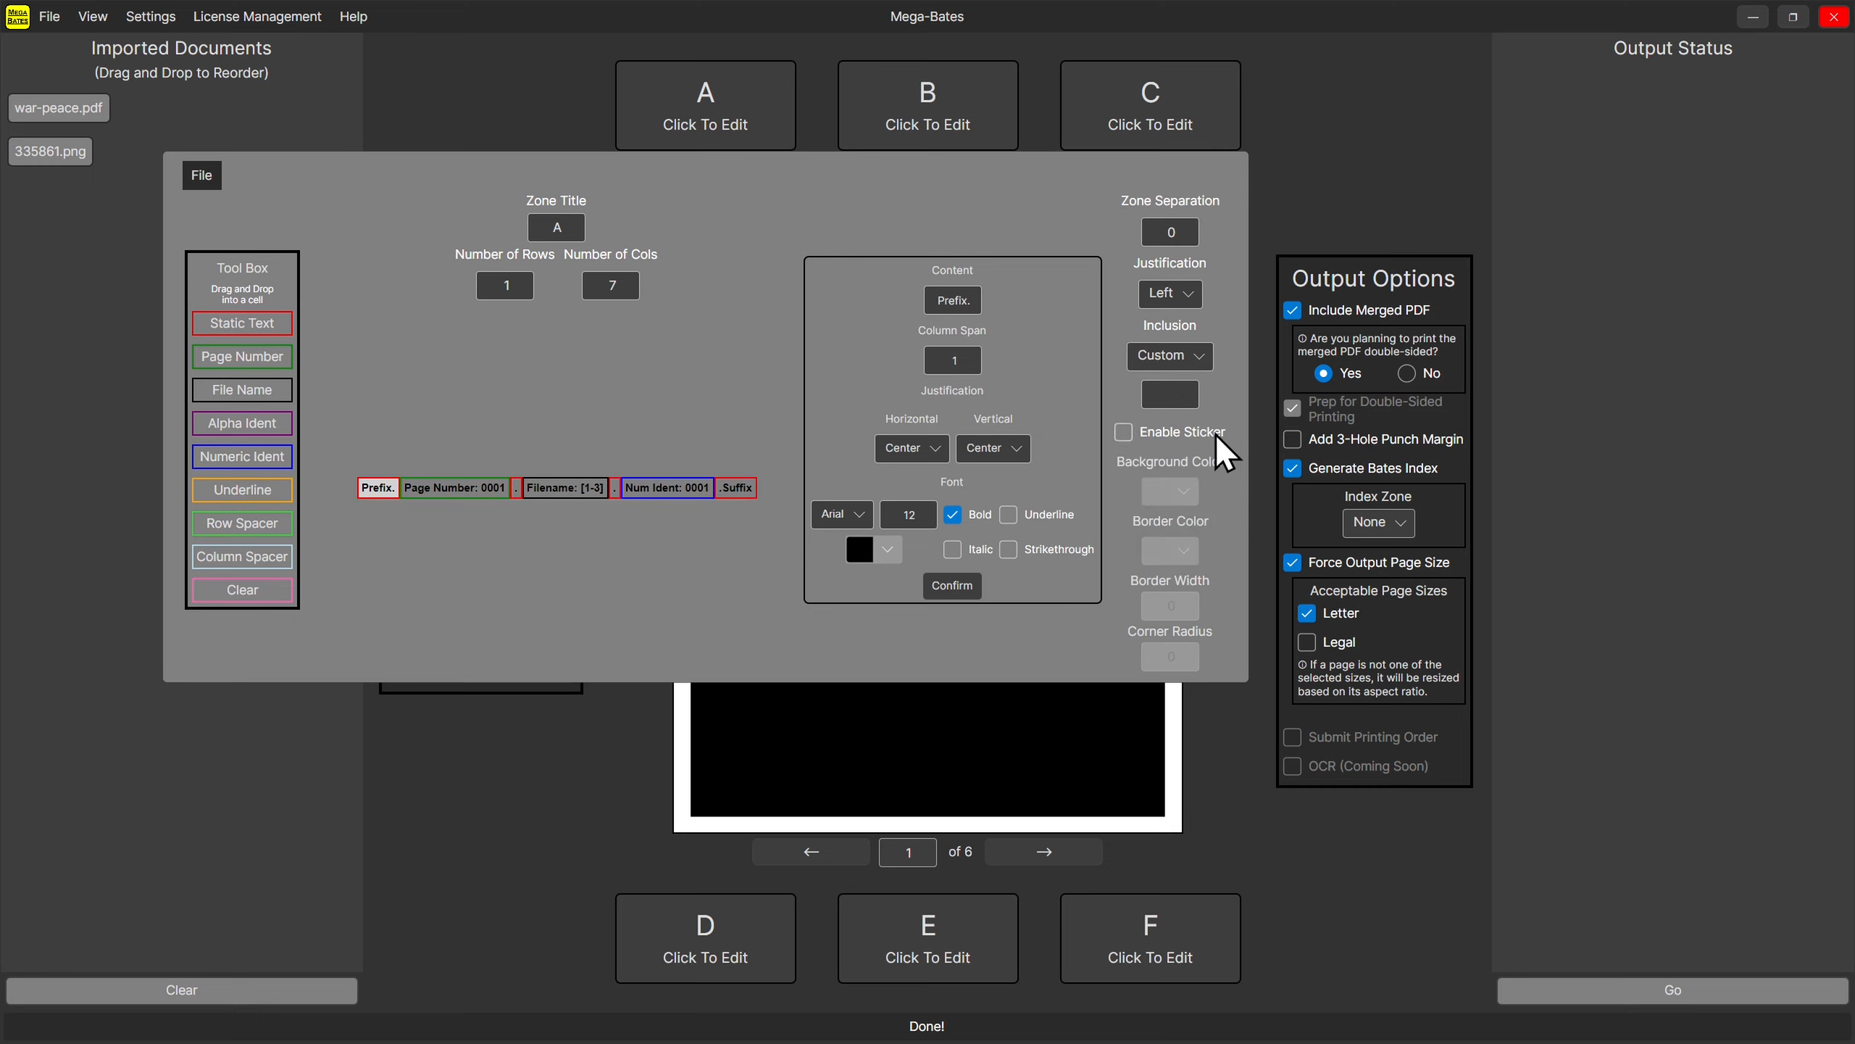
pyautogui.write('1-')
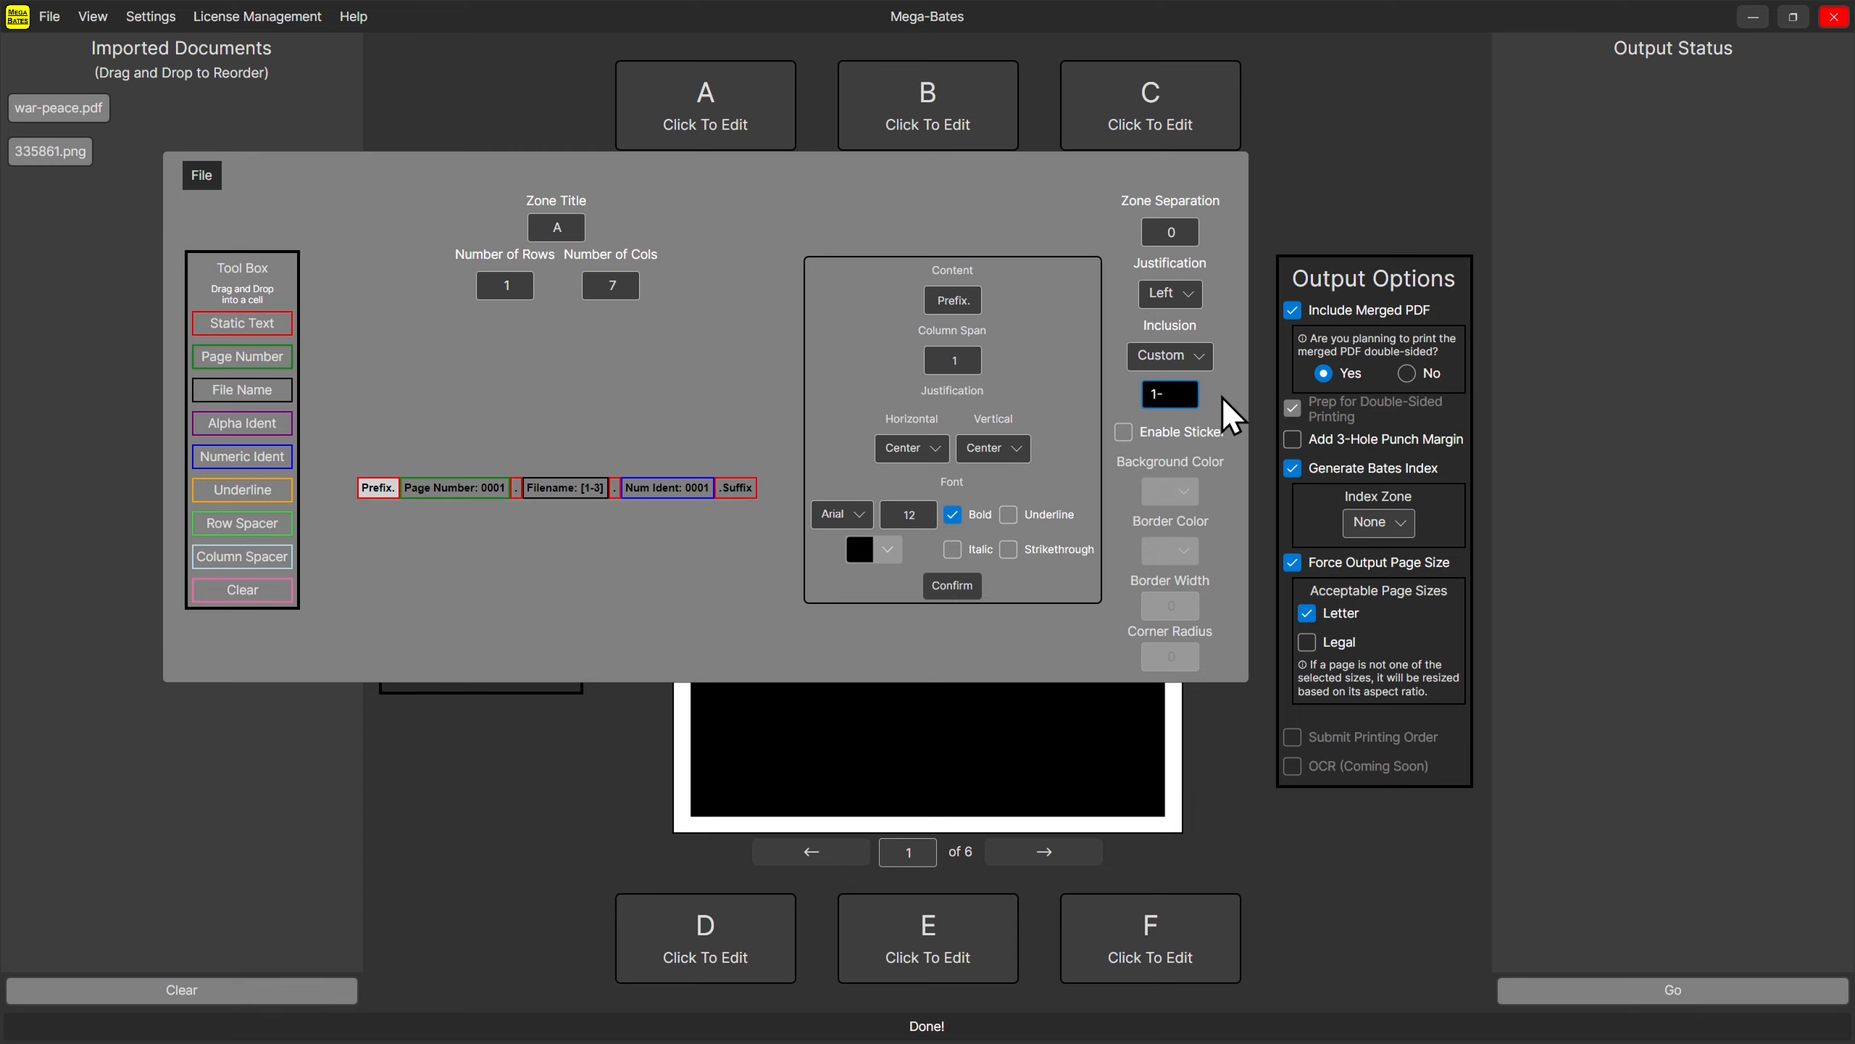
pyautogui.write('8')
pyautogui.click(1335, 172)
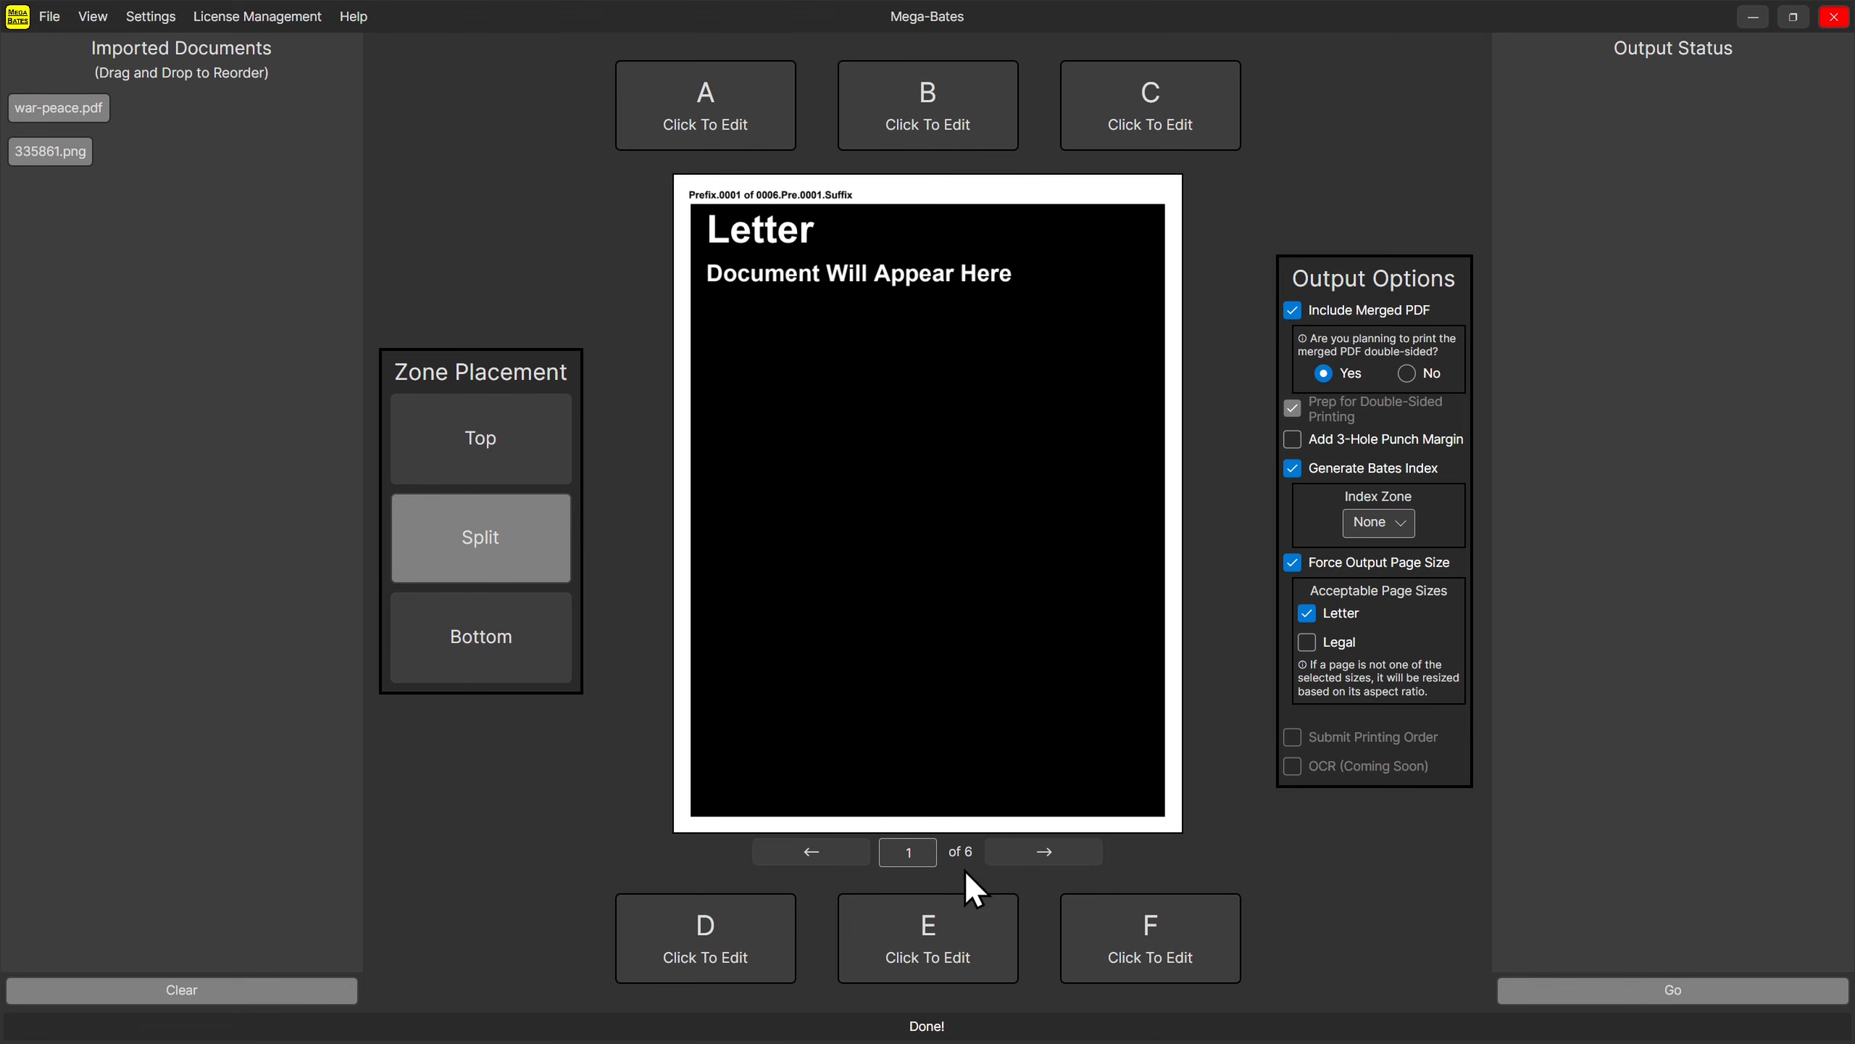
# Change zone A's custom page range to 1-3, close the editor, and page through the preview up to page 6.
pyautogui.click(708, 124)
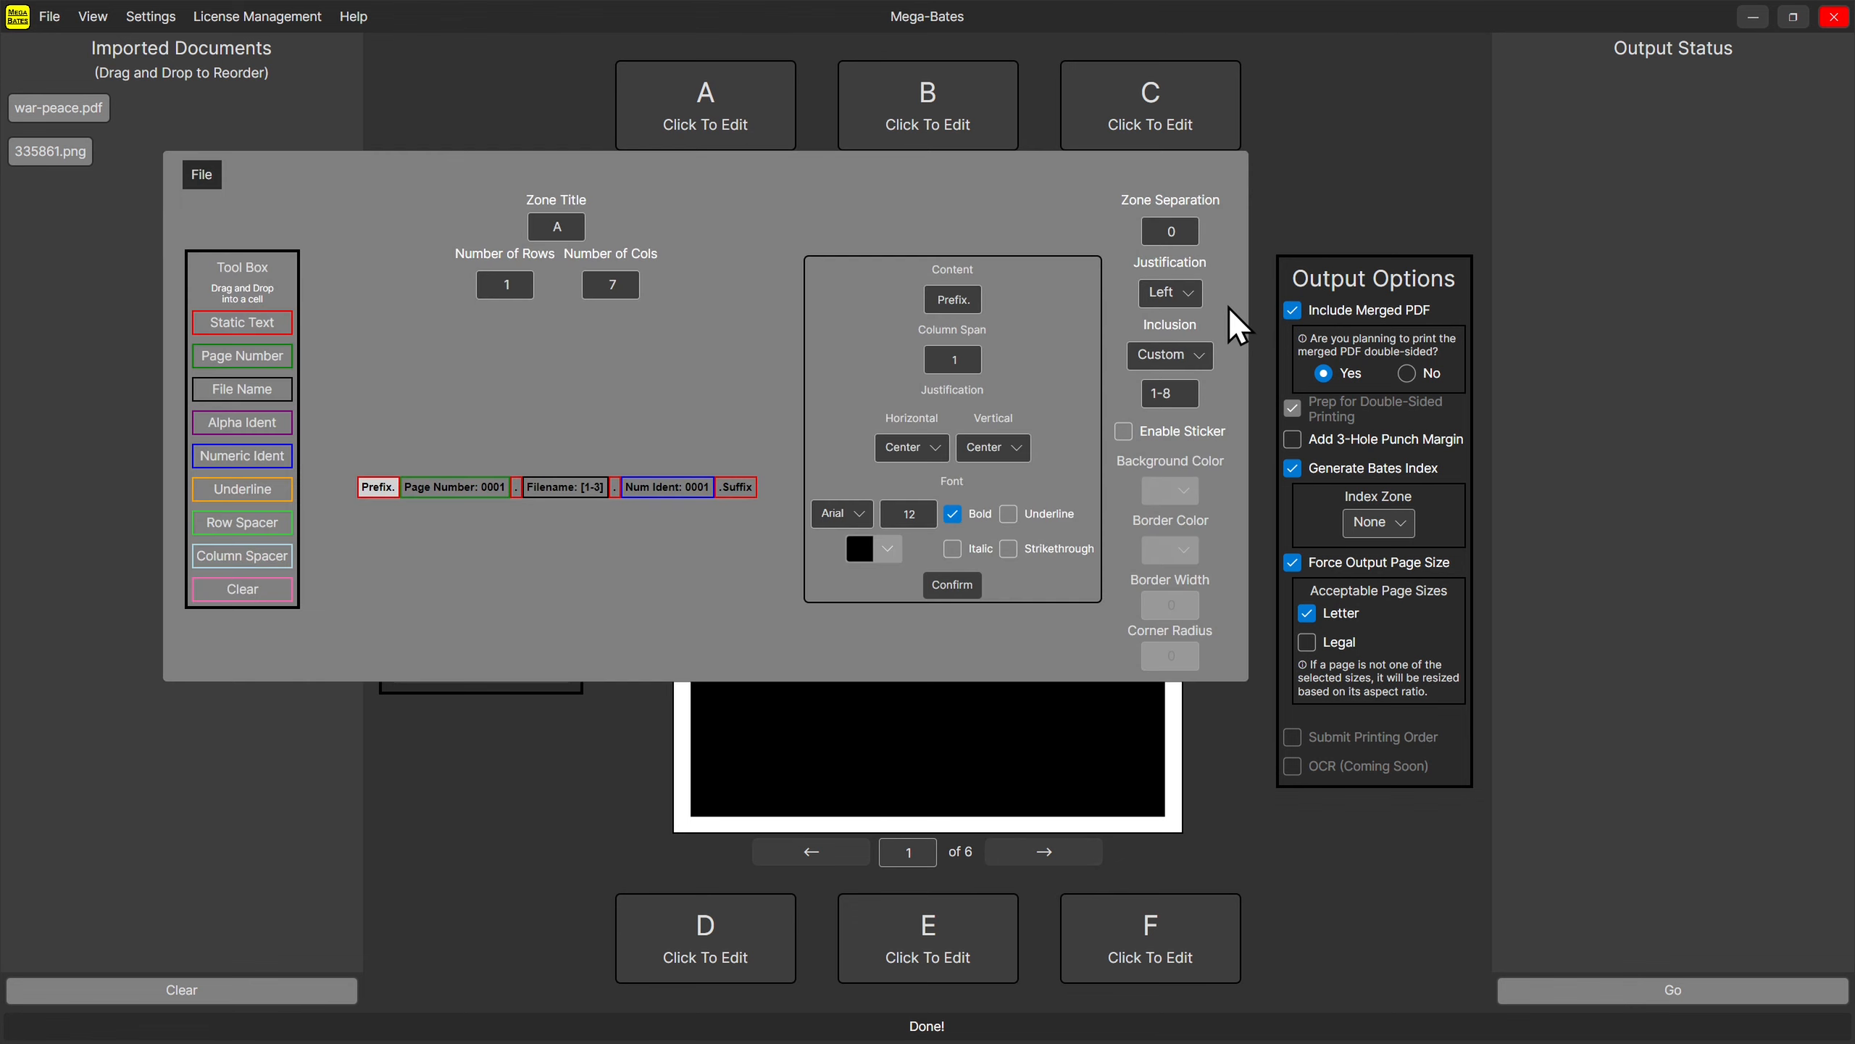
pyautogui.click(1184, 393)
pyautogui.press('BackSpace')
pyautogui.press('BackSpace')
pyautogui.write('-3')
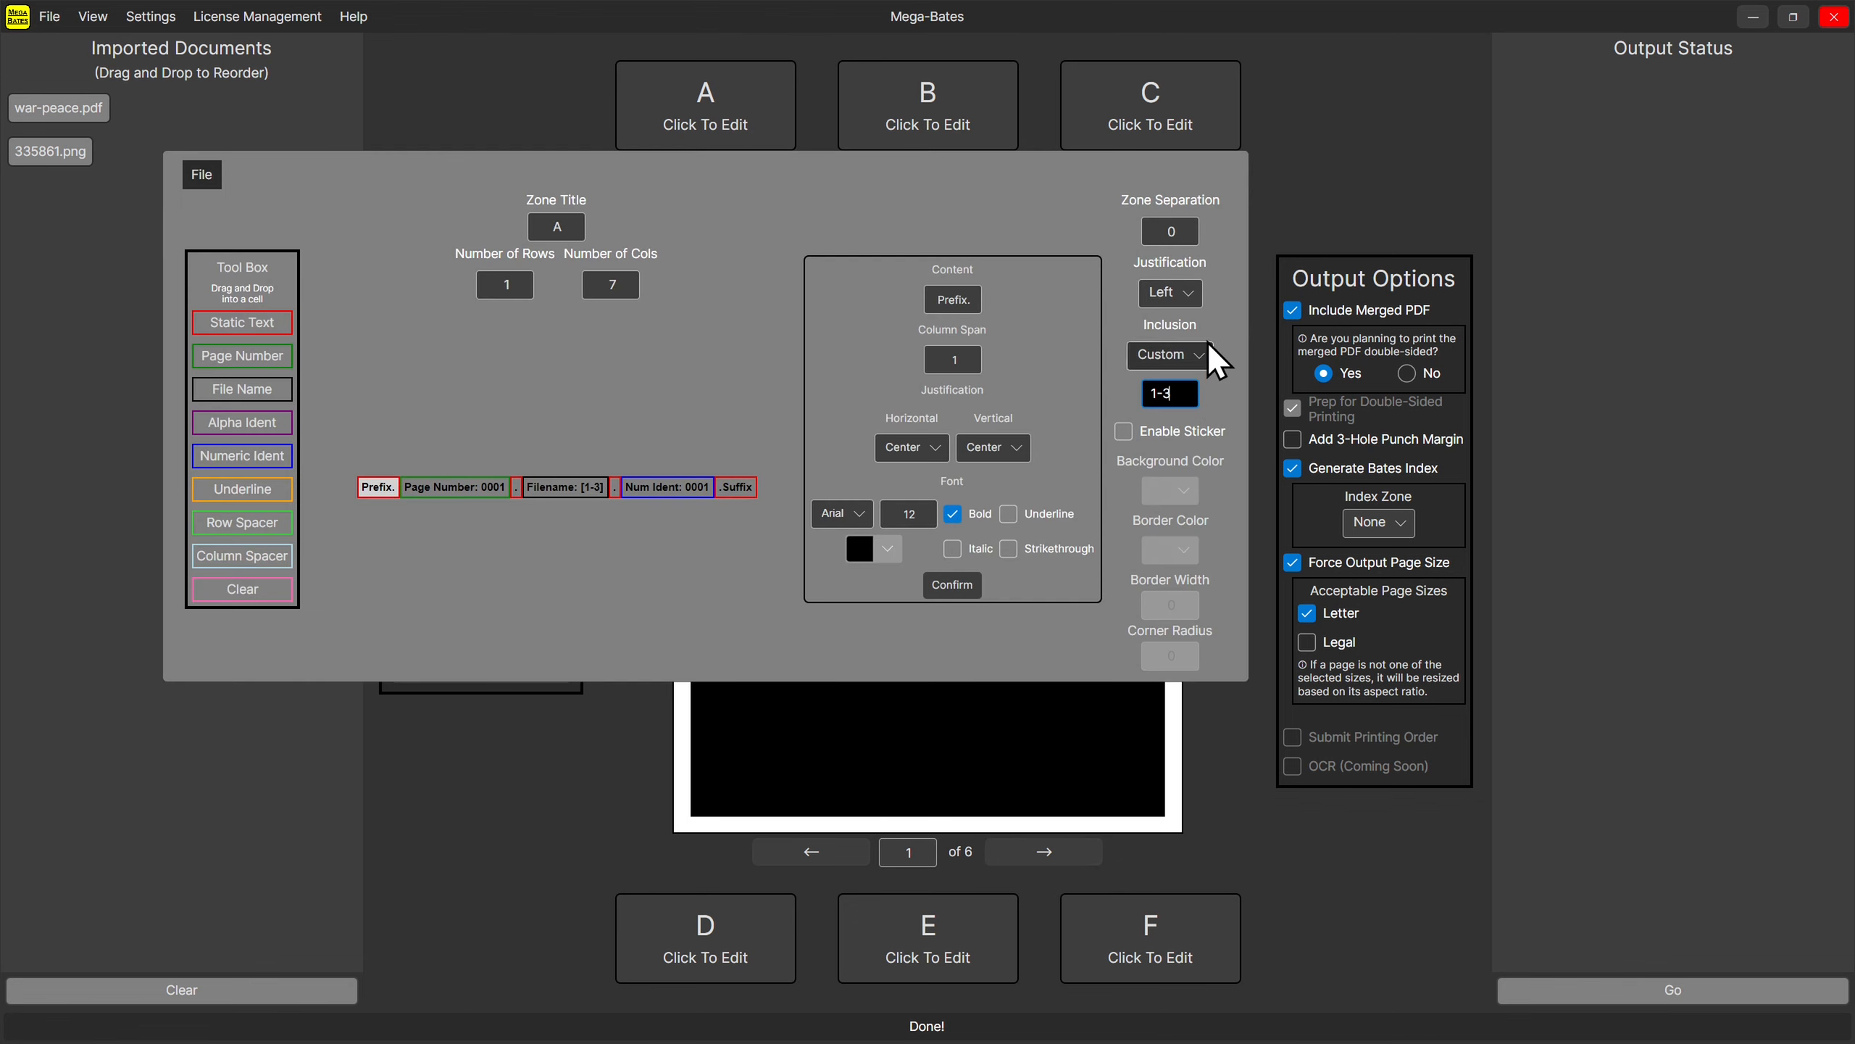
pyautogui.click(1319, 110)
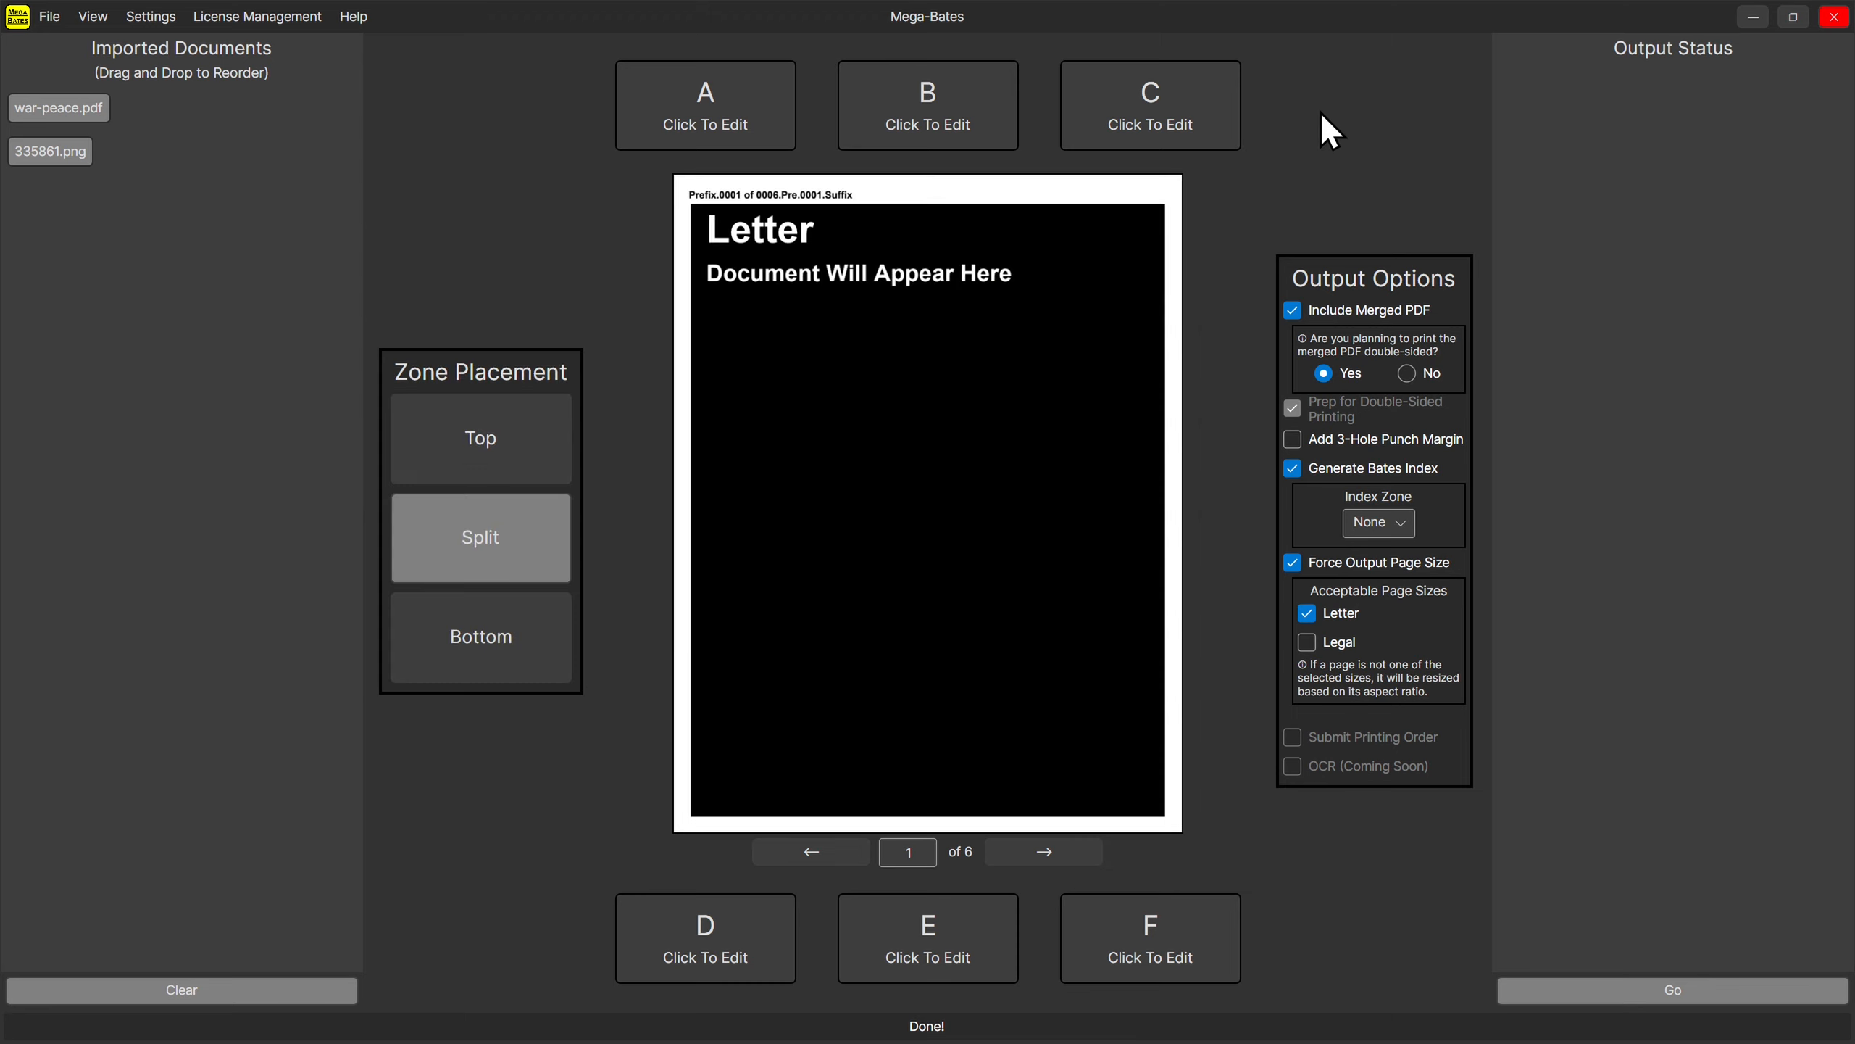
pyautogui.click(1038, 854)
pyautogui.click(1038, 854)
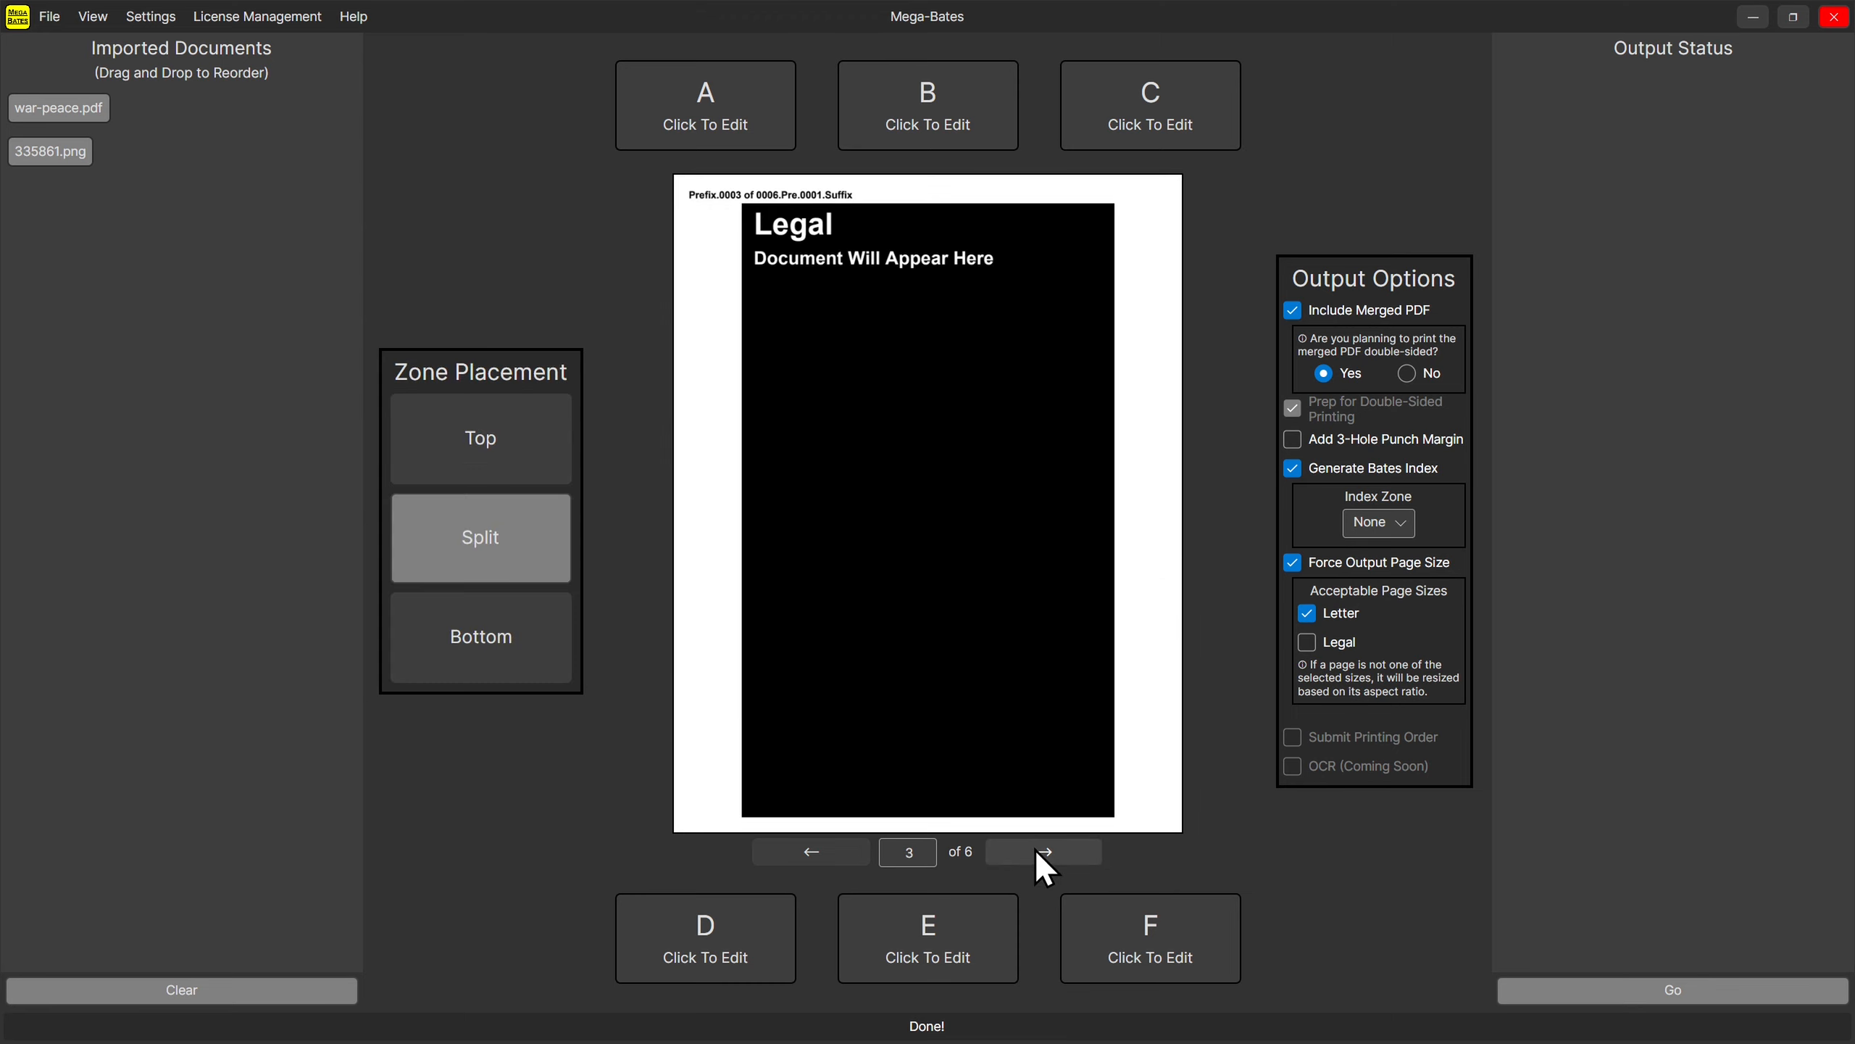
pyautogui.click(1038, 854)
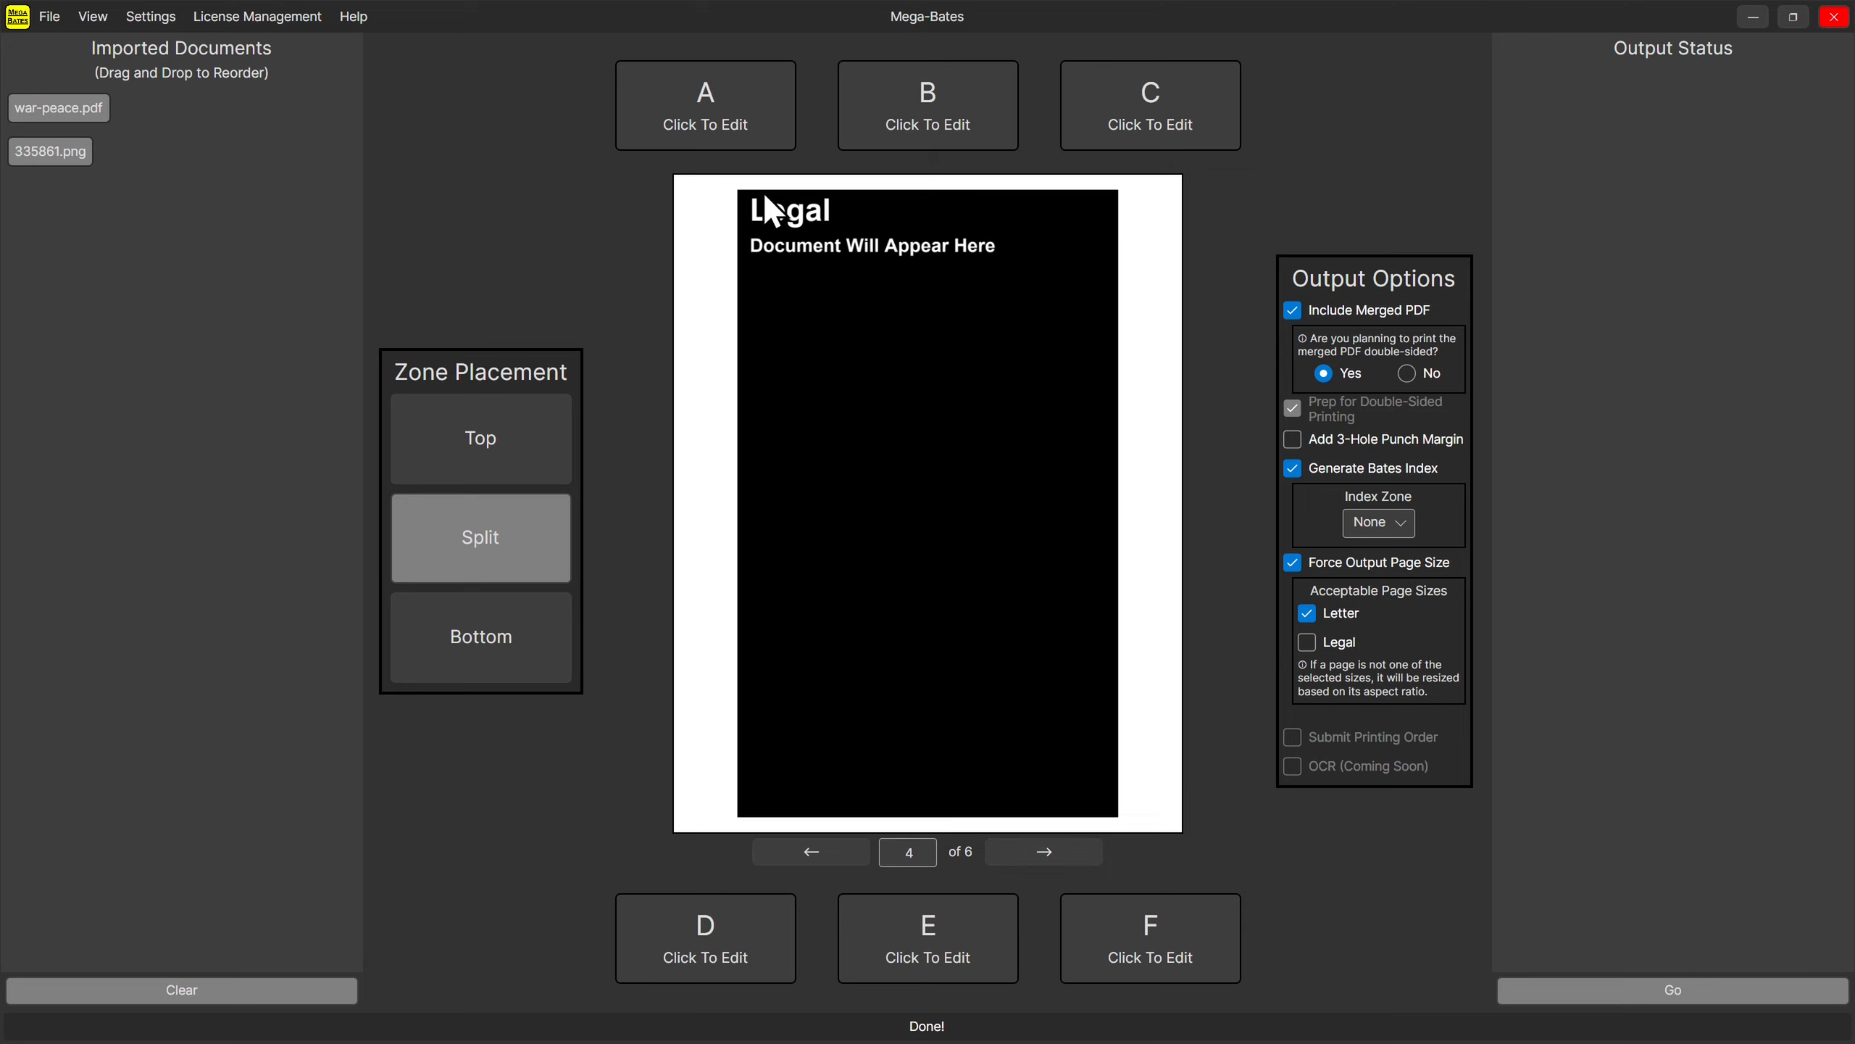
pyautogui.click(1038, 855)
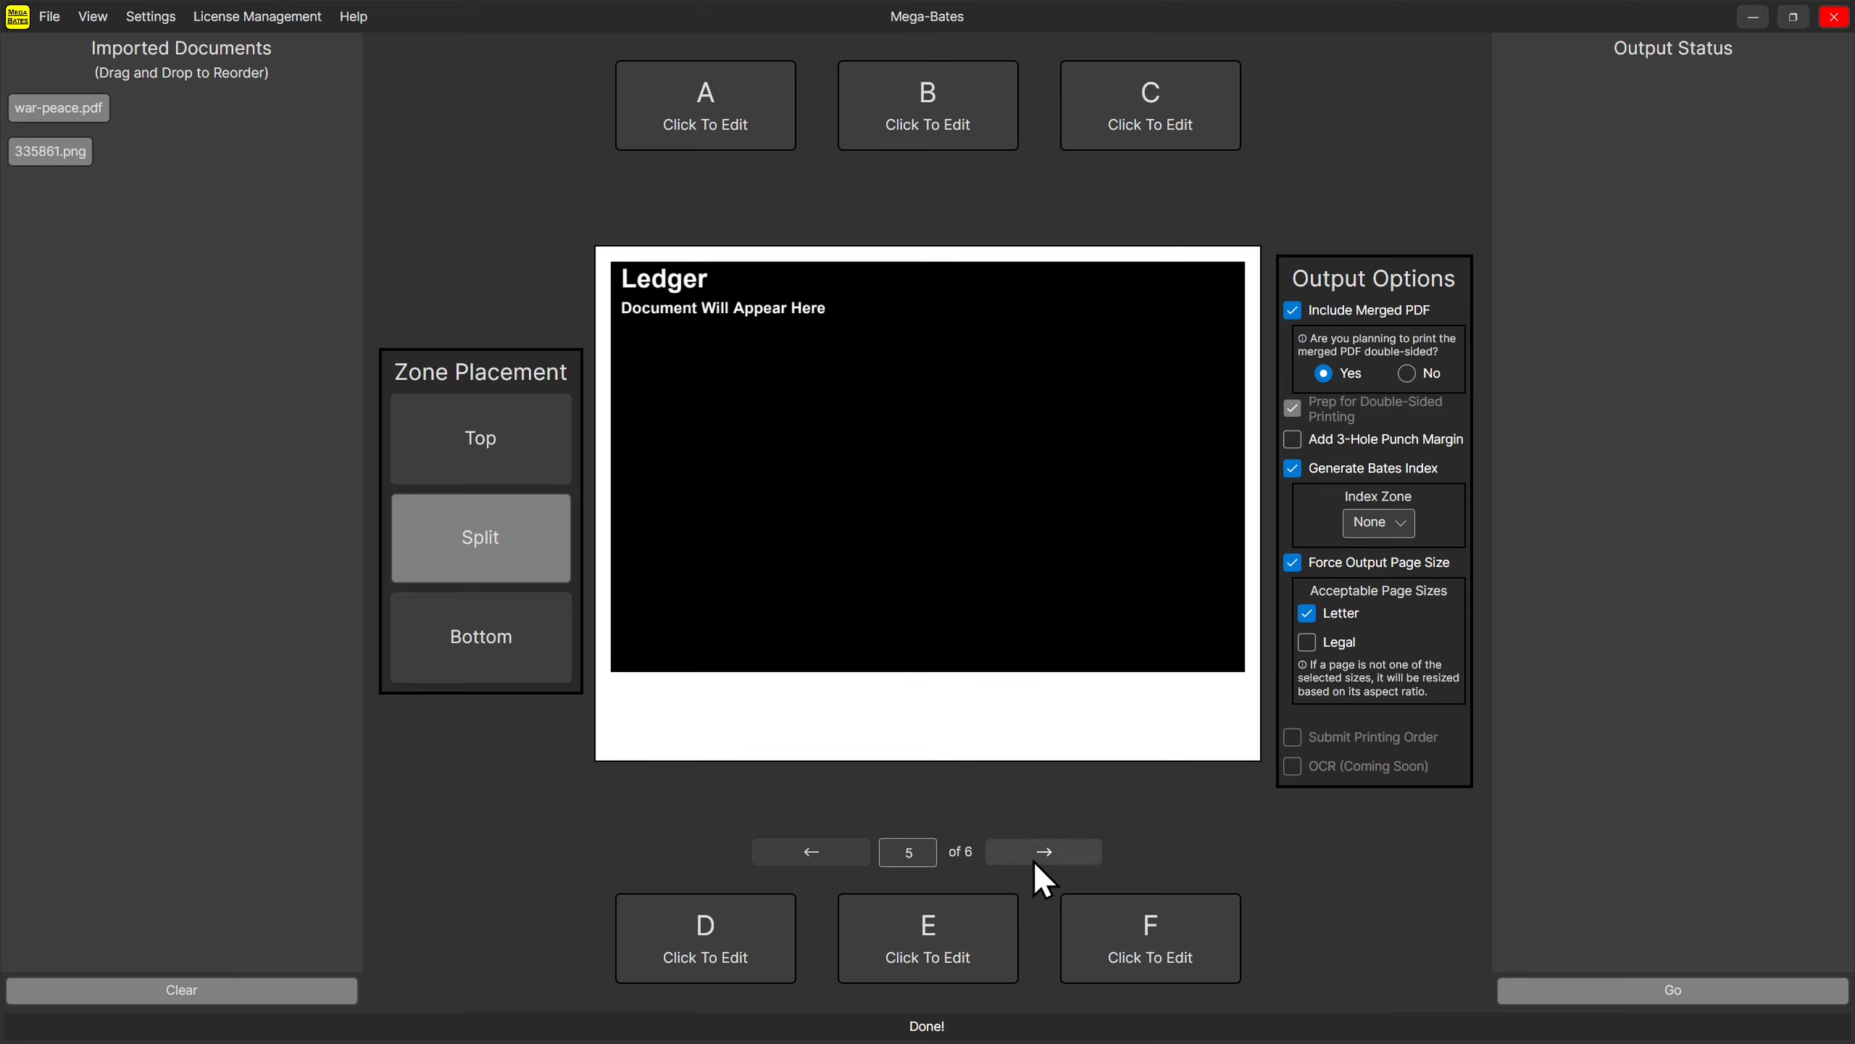
pyautogui.click(1035, 852)
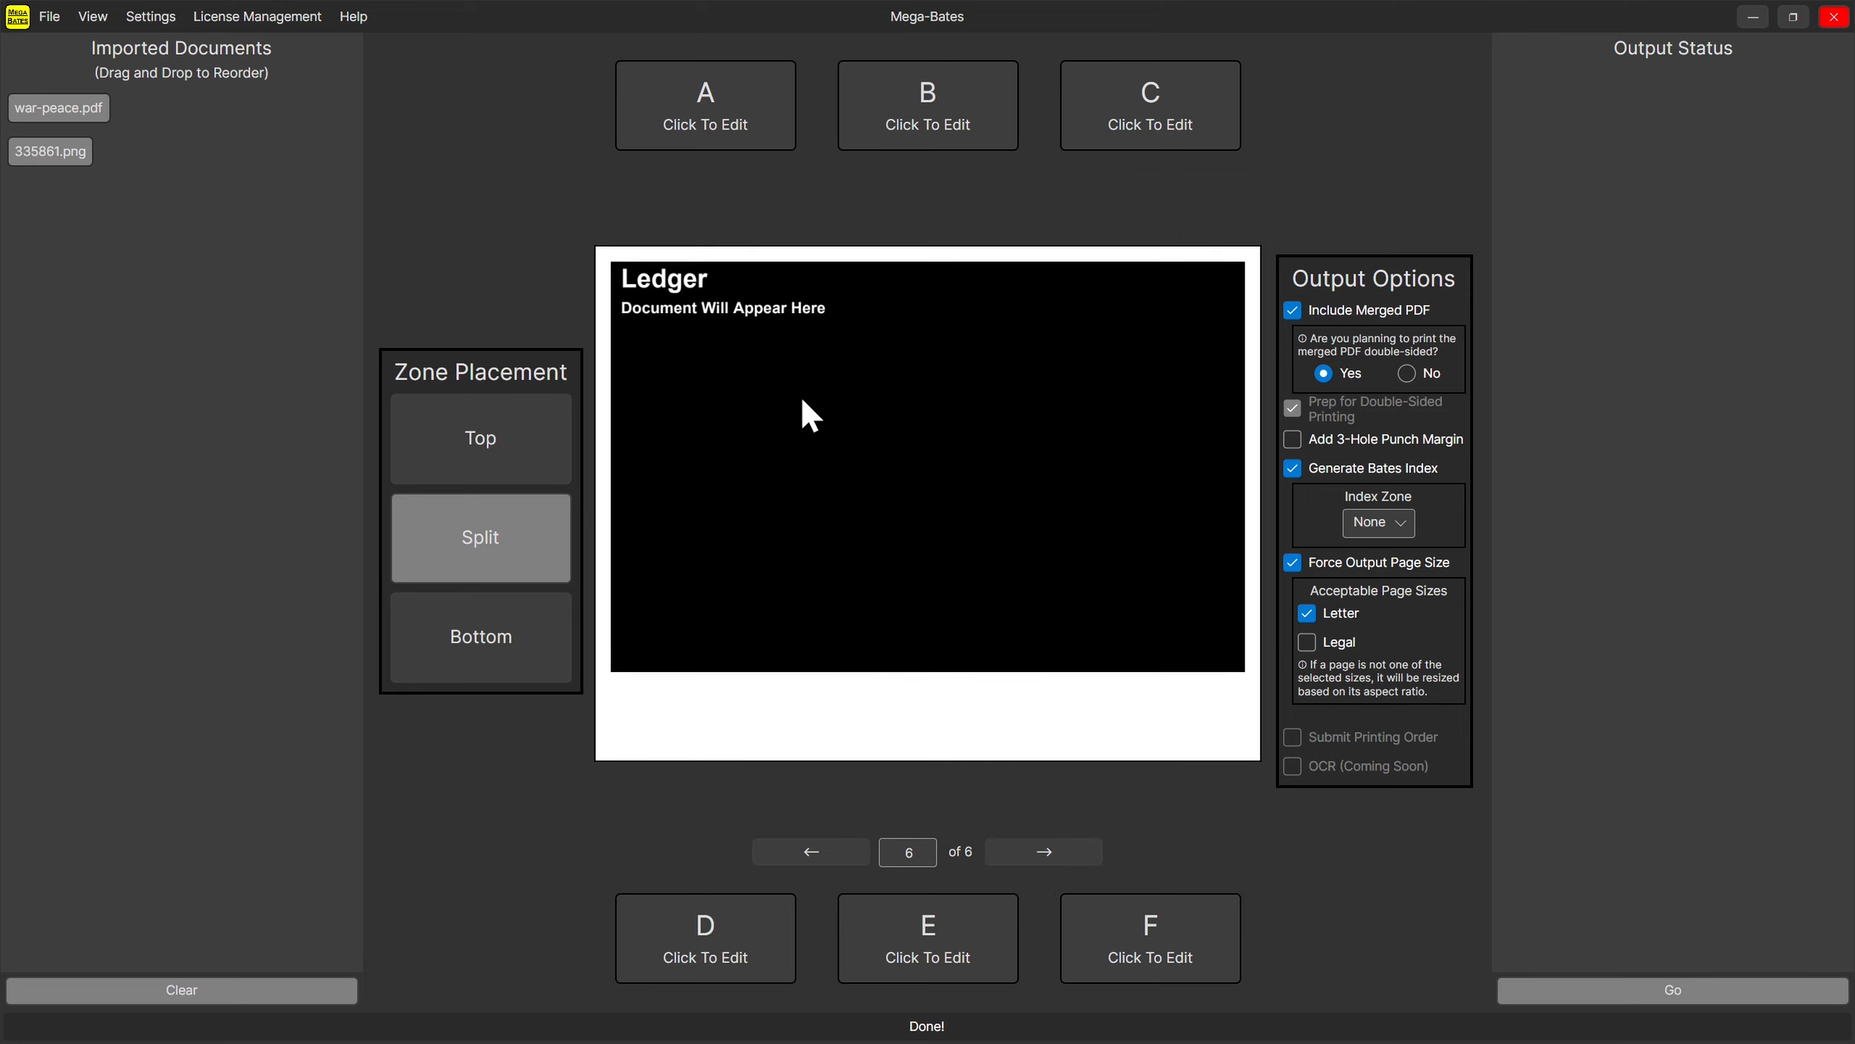
# Set zone A's inclusion back to All Pages and return the preview to page 1.
pyautogui.click(723, 94)
pyautogui.click(1194, 357)
pyautogui.click(1185, 380)
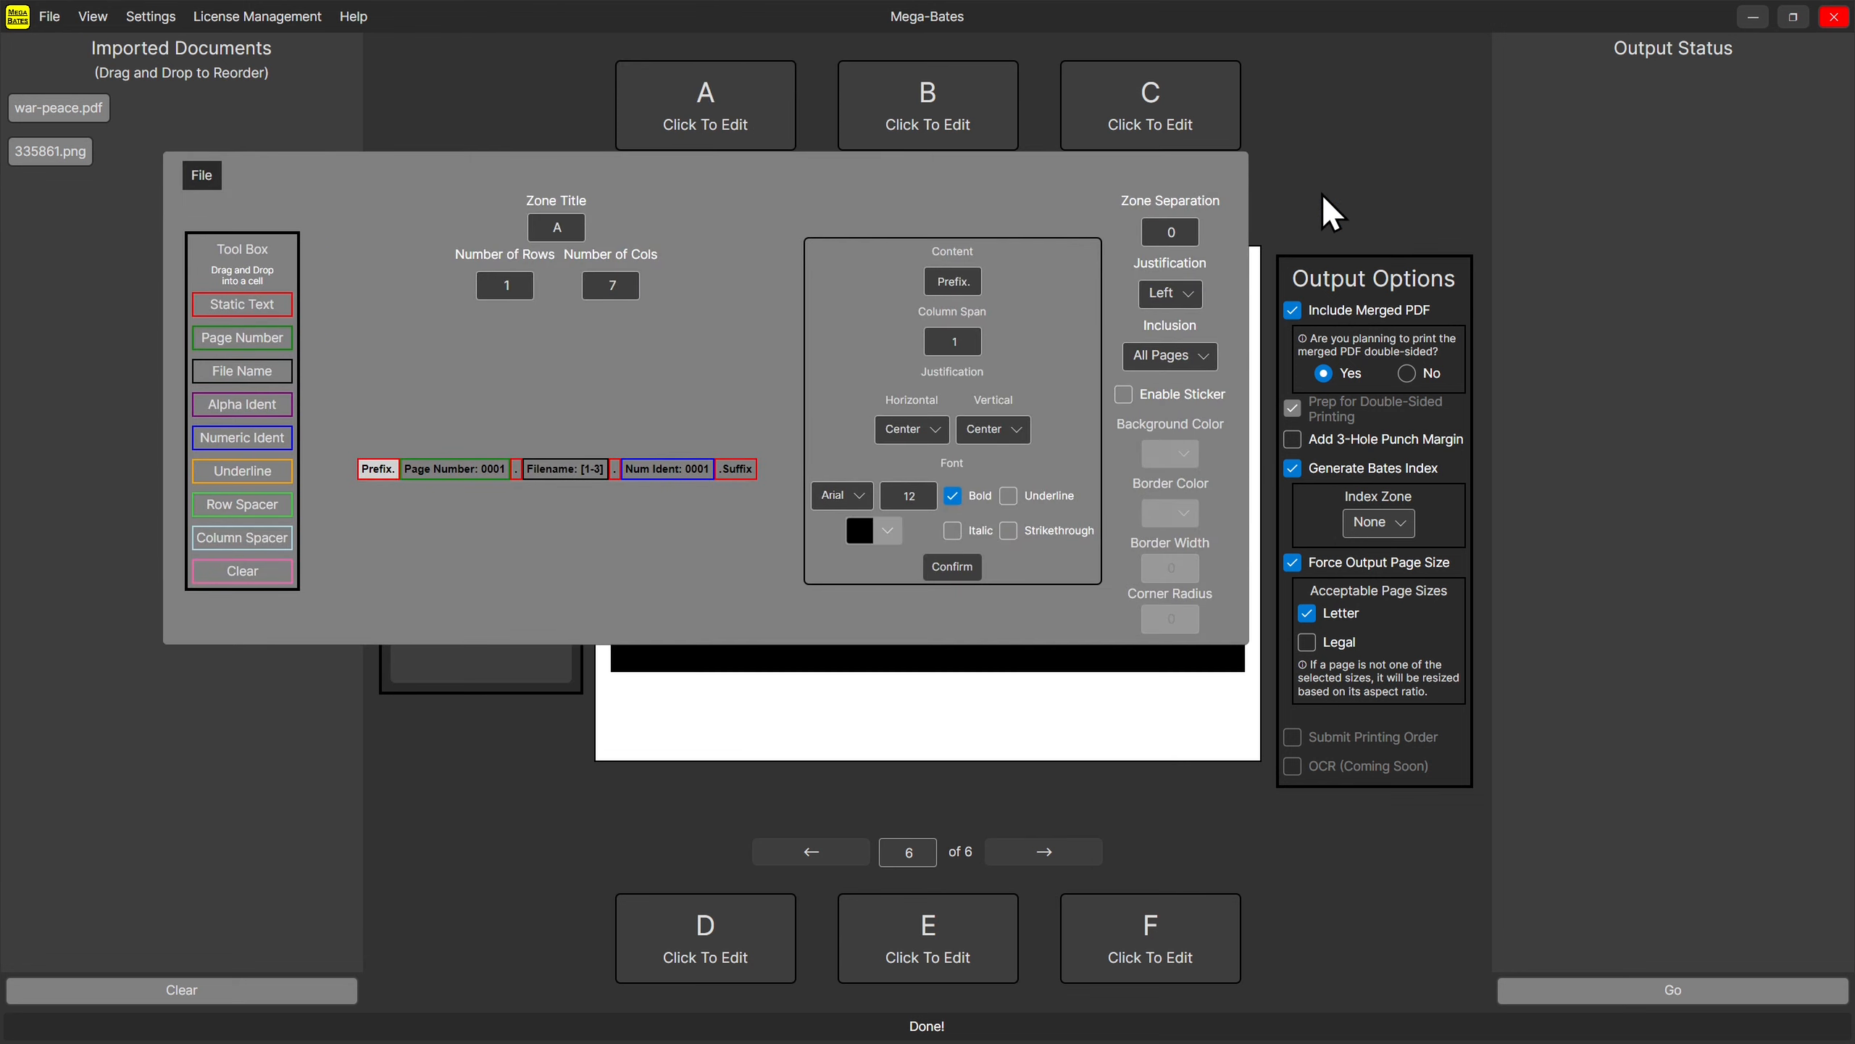
pyautogui.click(1322, 191)
pyautogui.click(839, 851)
pyautogui.click(840, 850)
pyautogui.click(839, 851)
pyautogui.click(838, 850)
pyautogui.click(838, 850)
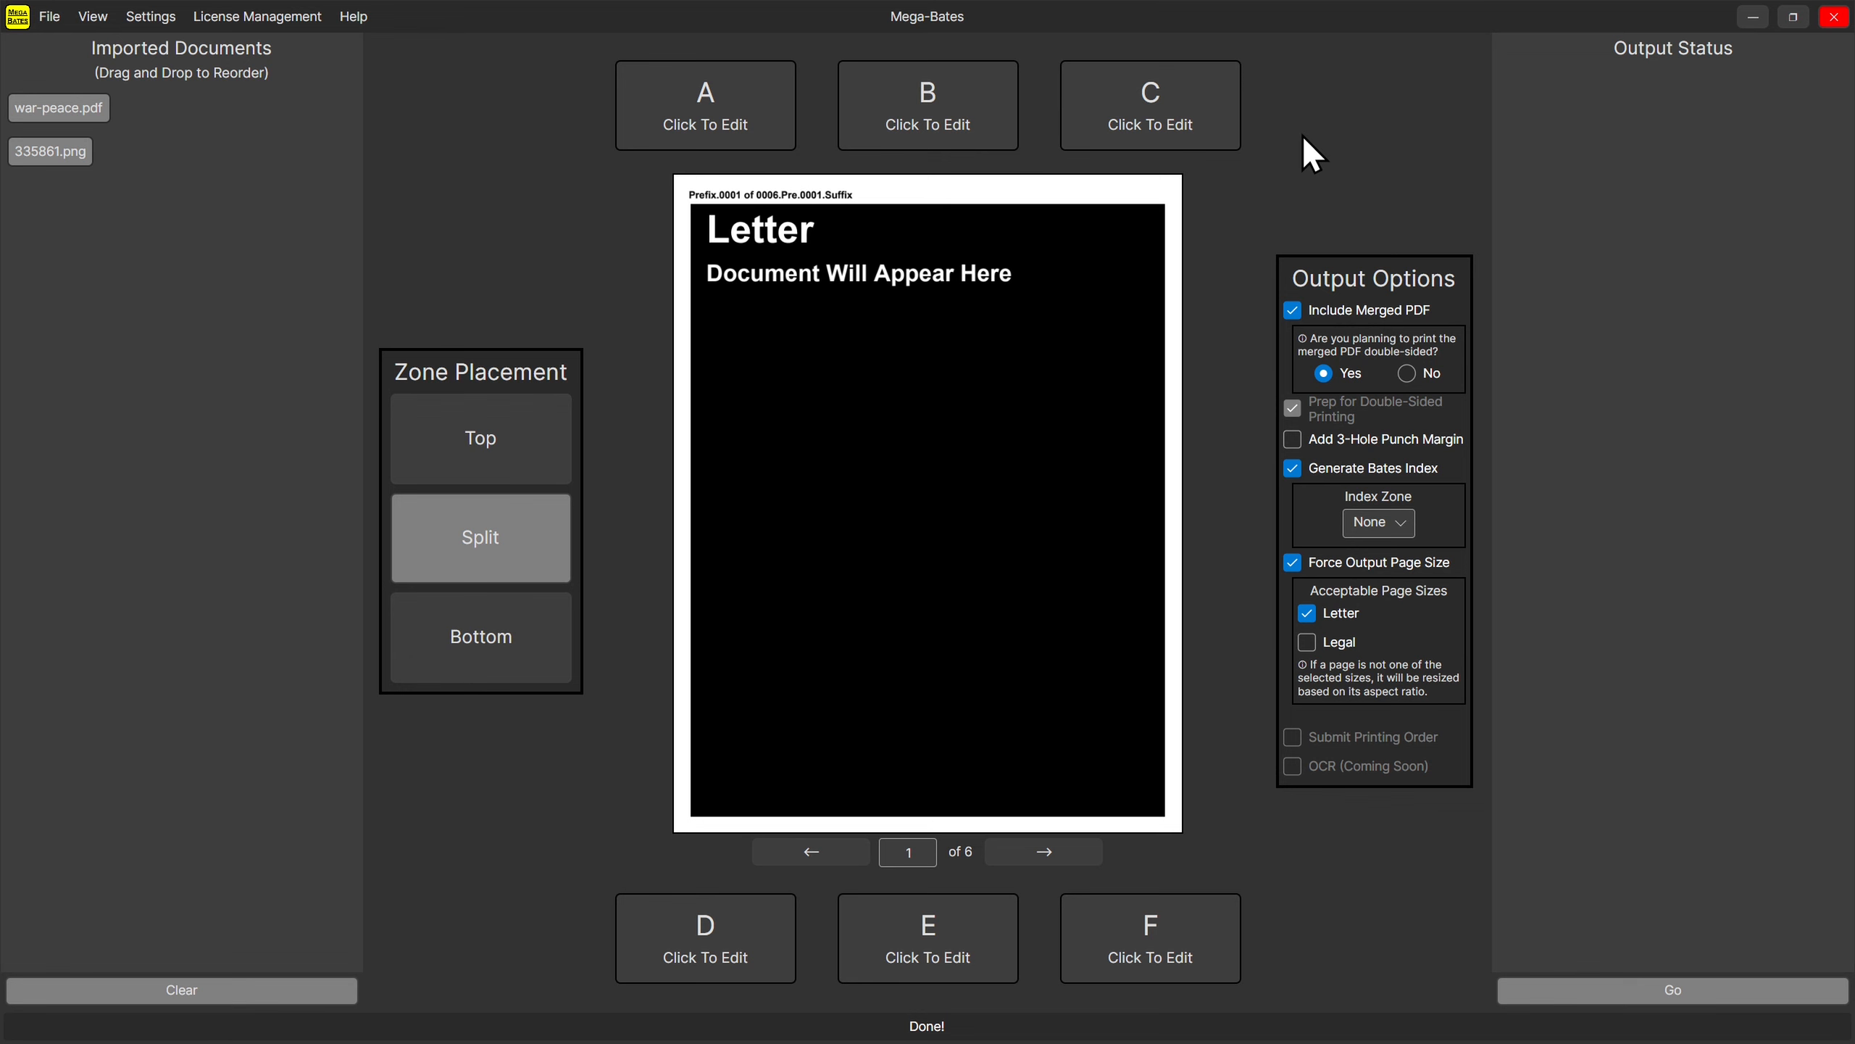
# Enable the sticker for zone A and pick yellow as its background color.
pyautogui.click(698, 95)
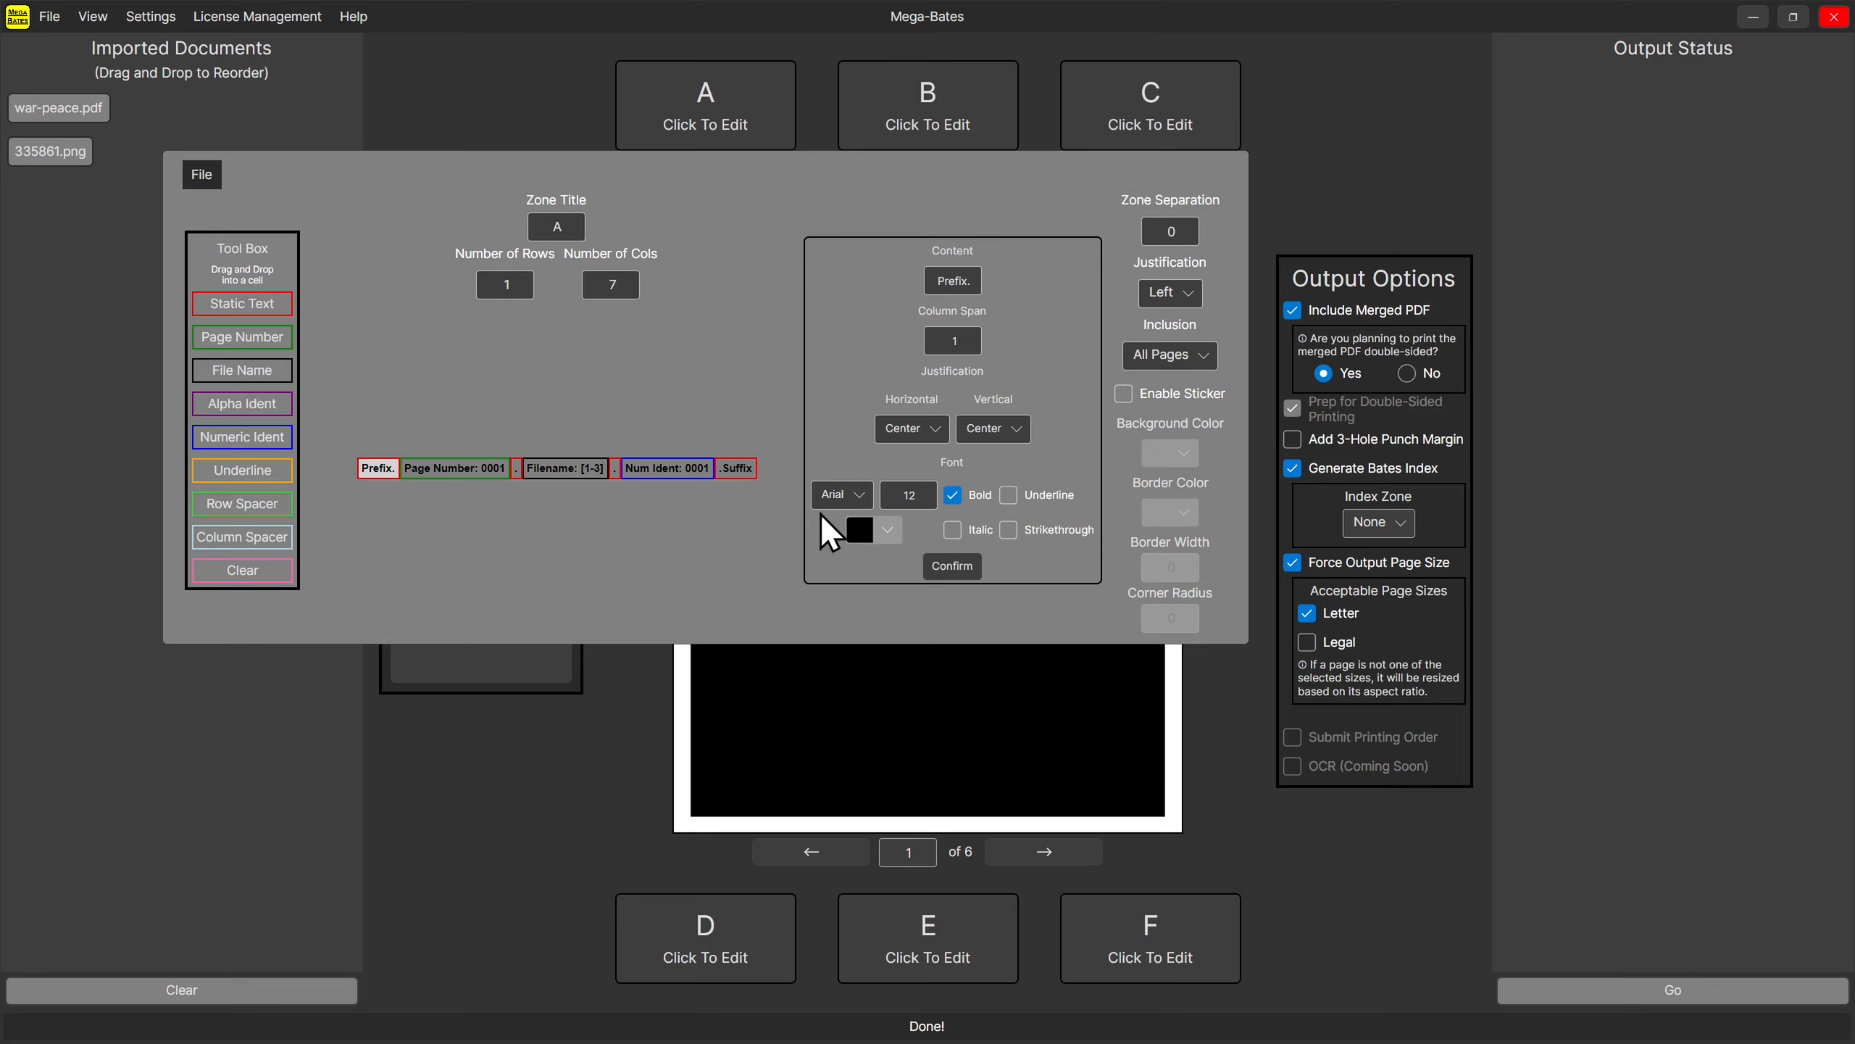
pyautogui.click(1123, 395)
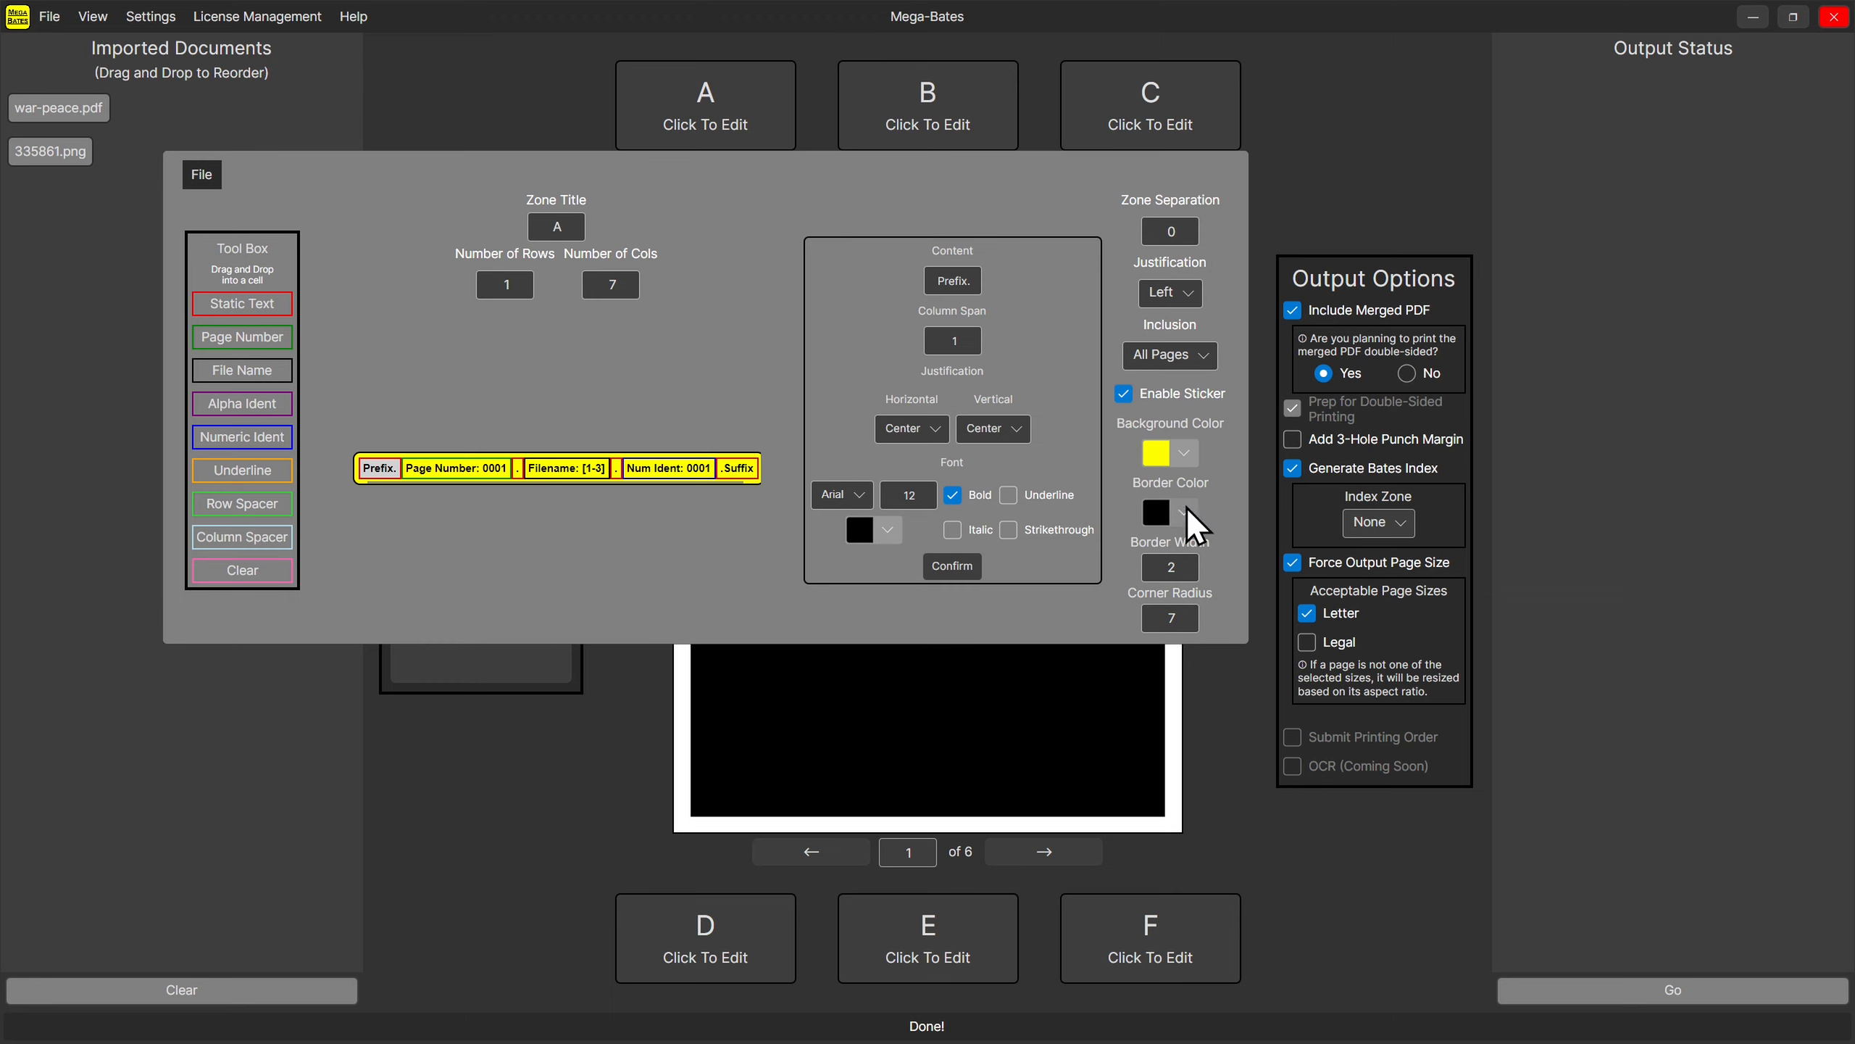
pyautogui.click(1162, 454)
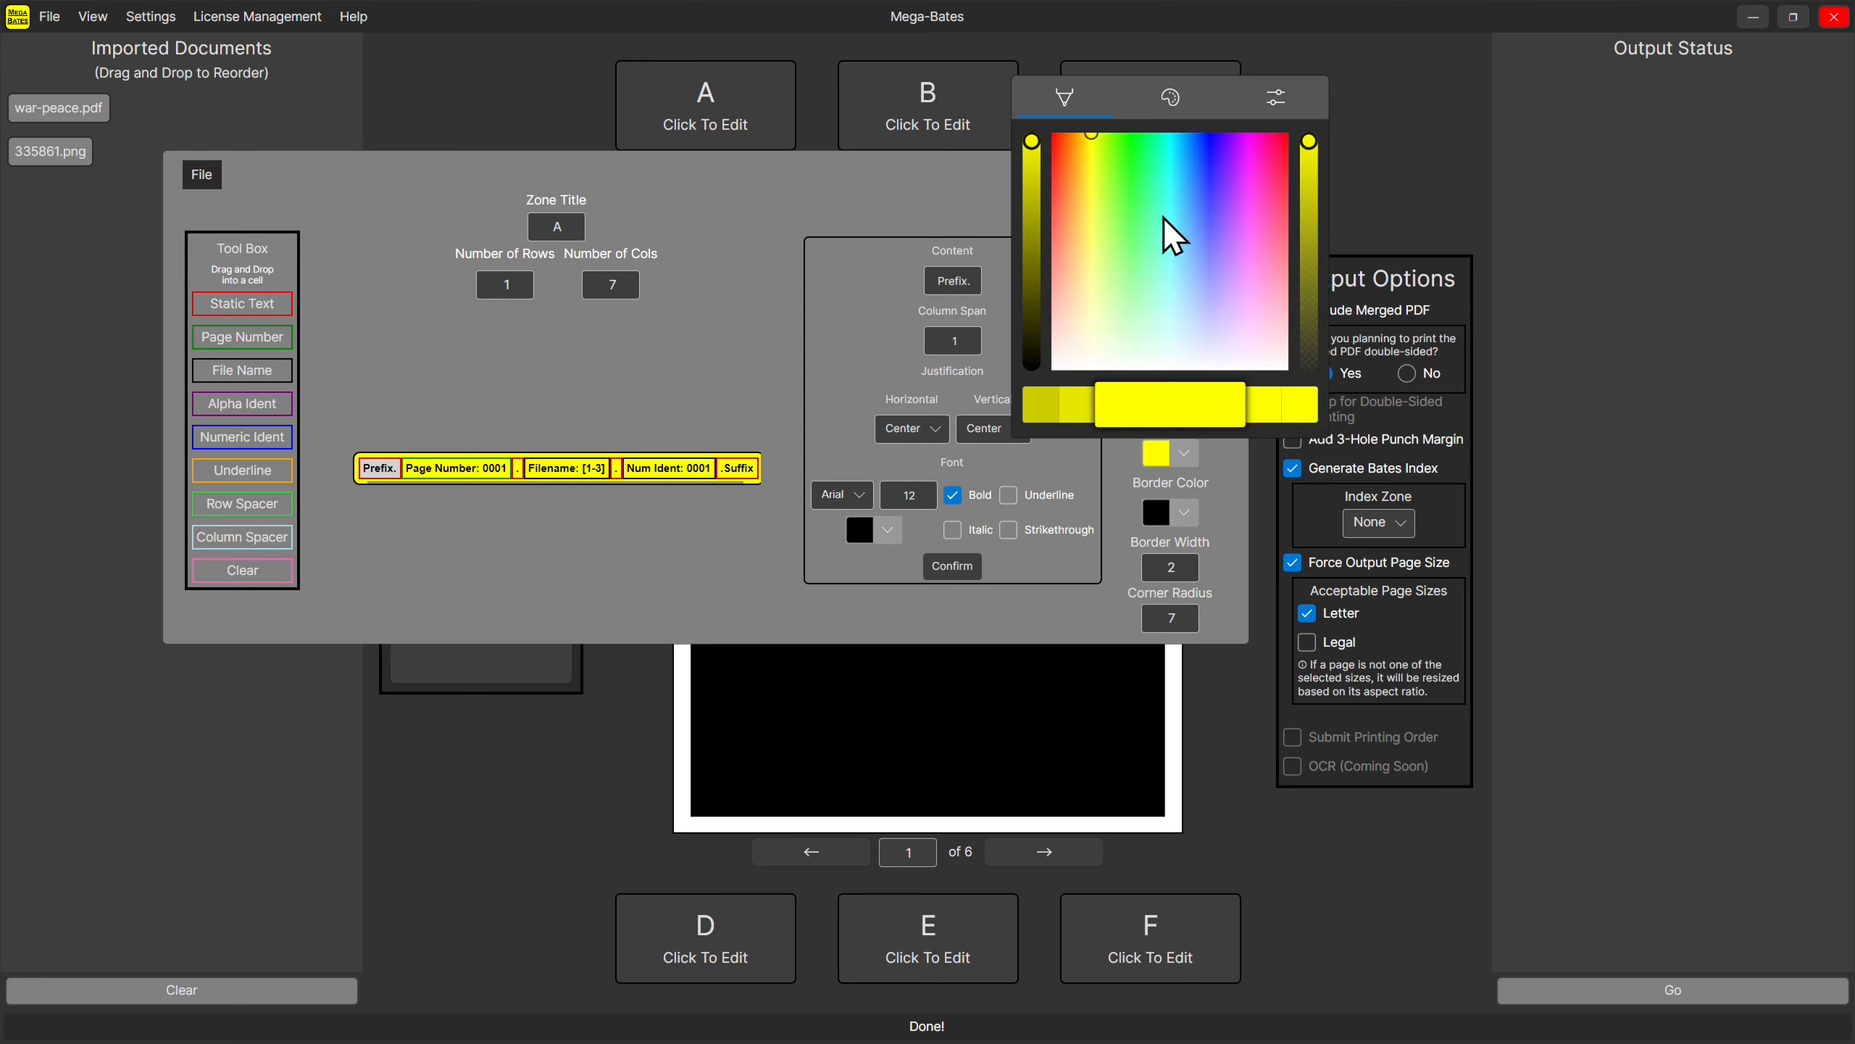
pyautogui.moveTo(1060, 205); pyautogui.dragTo(1093, 137)
pyautogui.click(1238, 563)
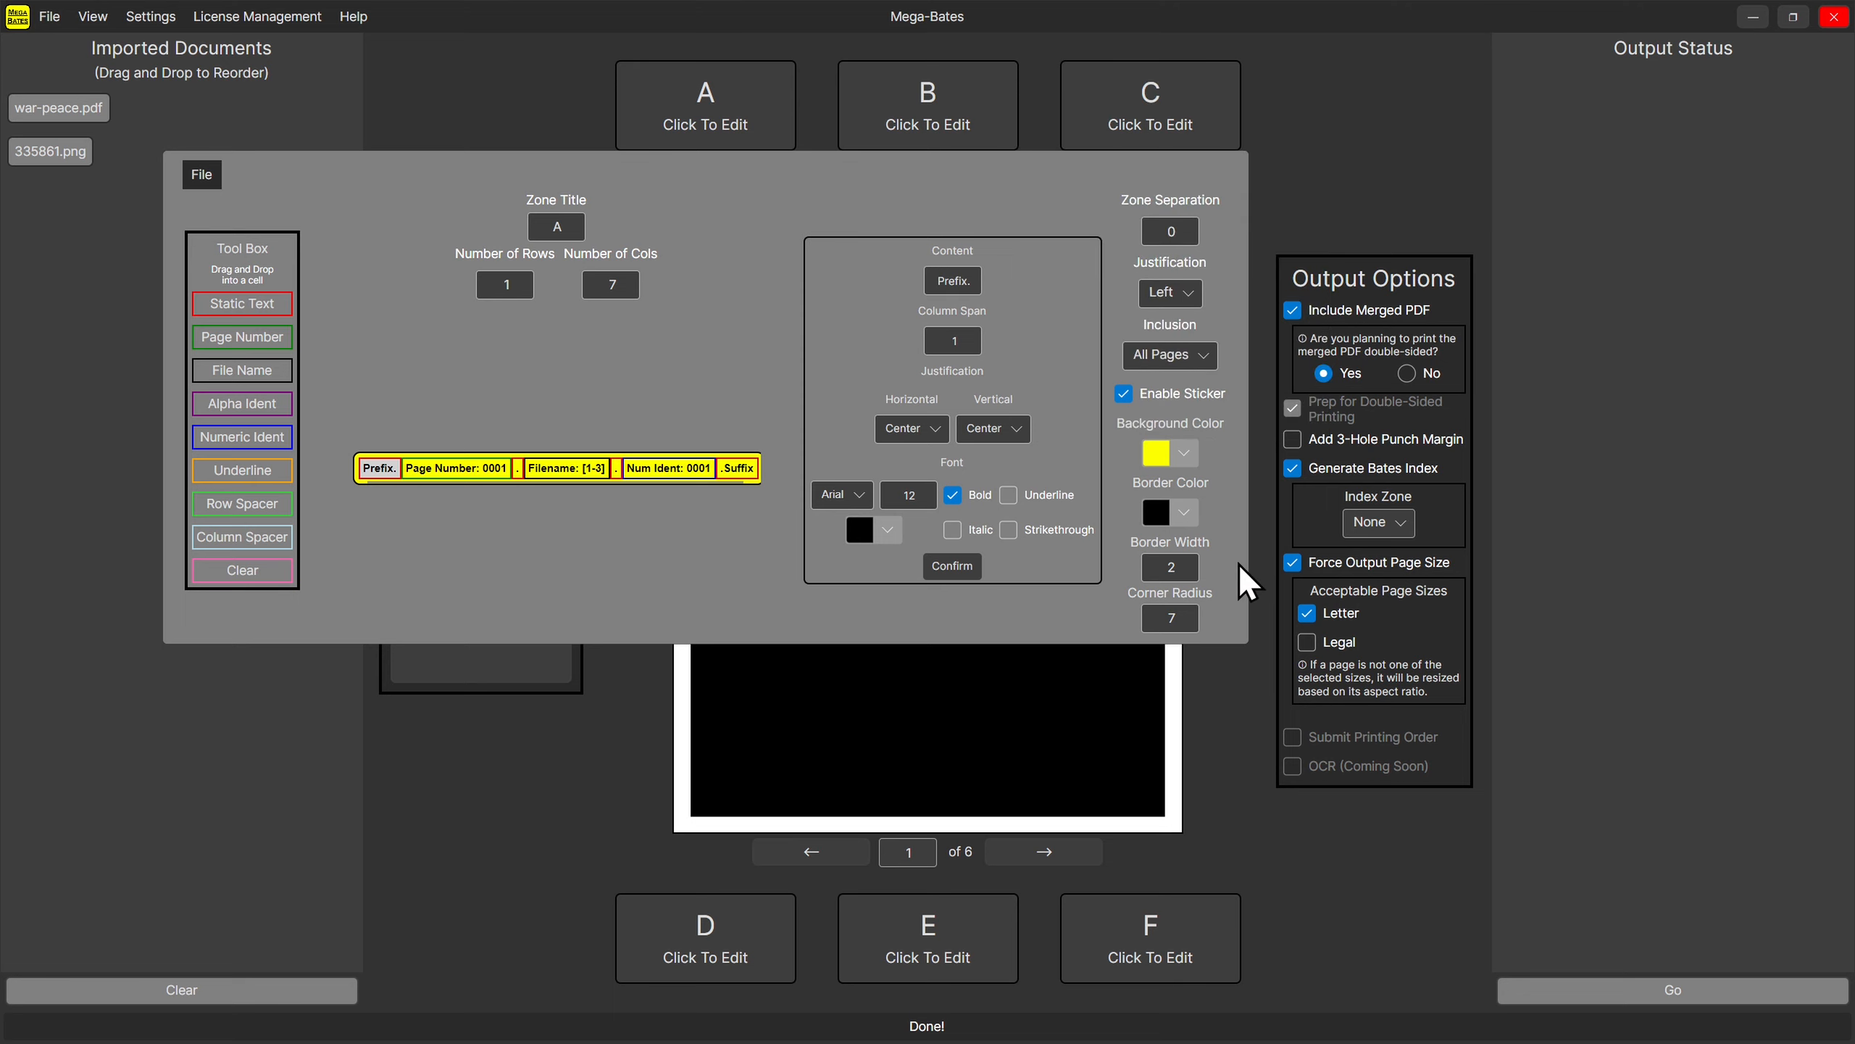
# Try a light green border color for zone A's sticker and set it back to black.
pyautogui.click(1185, 513)
pyautogui.moveTo(1032, 421); pyautogui.dragTo(1034, 167)
pyautogui.moveTo(1154, 267)
pyautogui.mouseDown()
pyautogui.moveTo(1210, 194)
pyautogui.moveTo(1121, 208)
pyautogui.moveTo(1255, 245)
pyautogui.moveTo(1282, 205)
pyautogui.moveTo(1241, 205)
pyautogui.moveTo(1141, 292)
pyautogui.moveTo(1210, 200)
pyautogui.moveTo(1159, 278)
pyautogui.mouseUp()
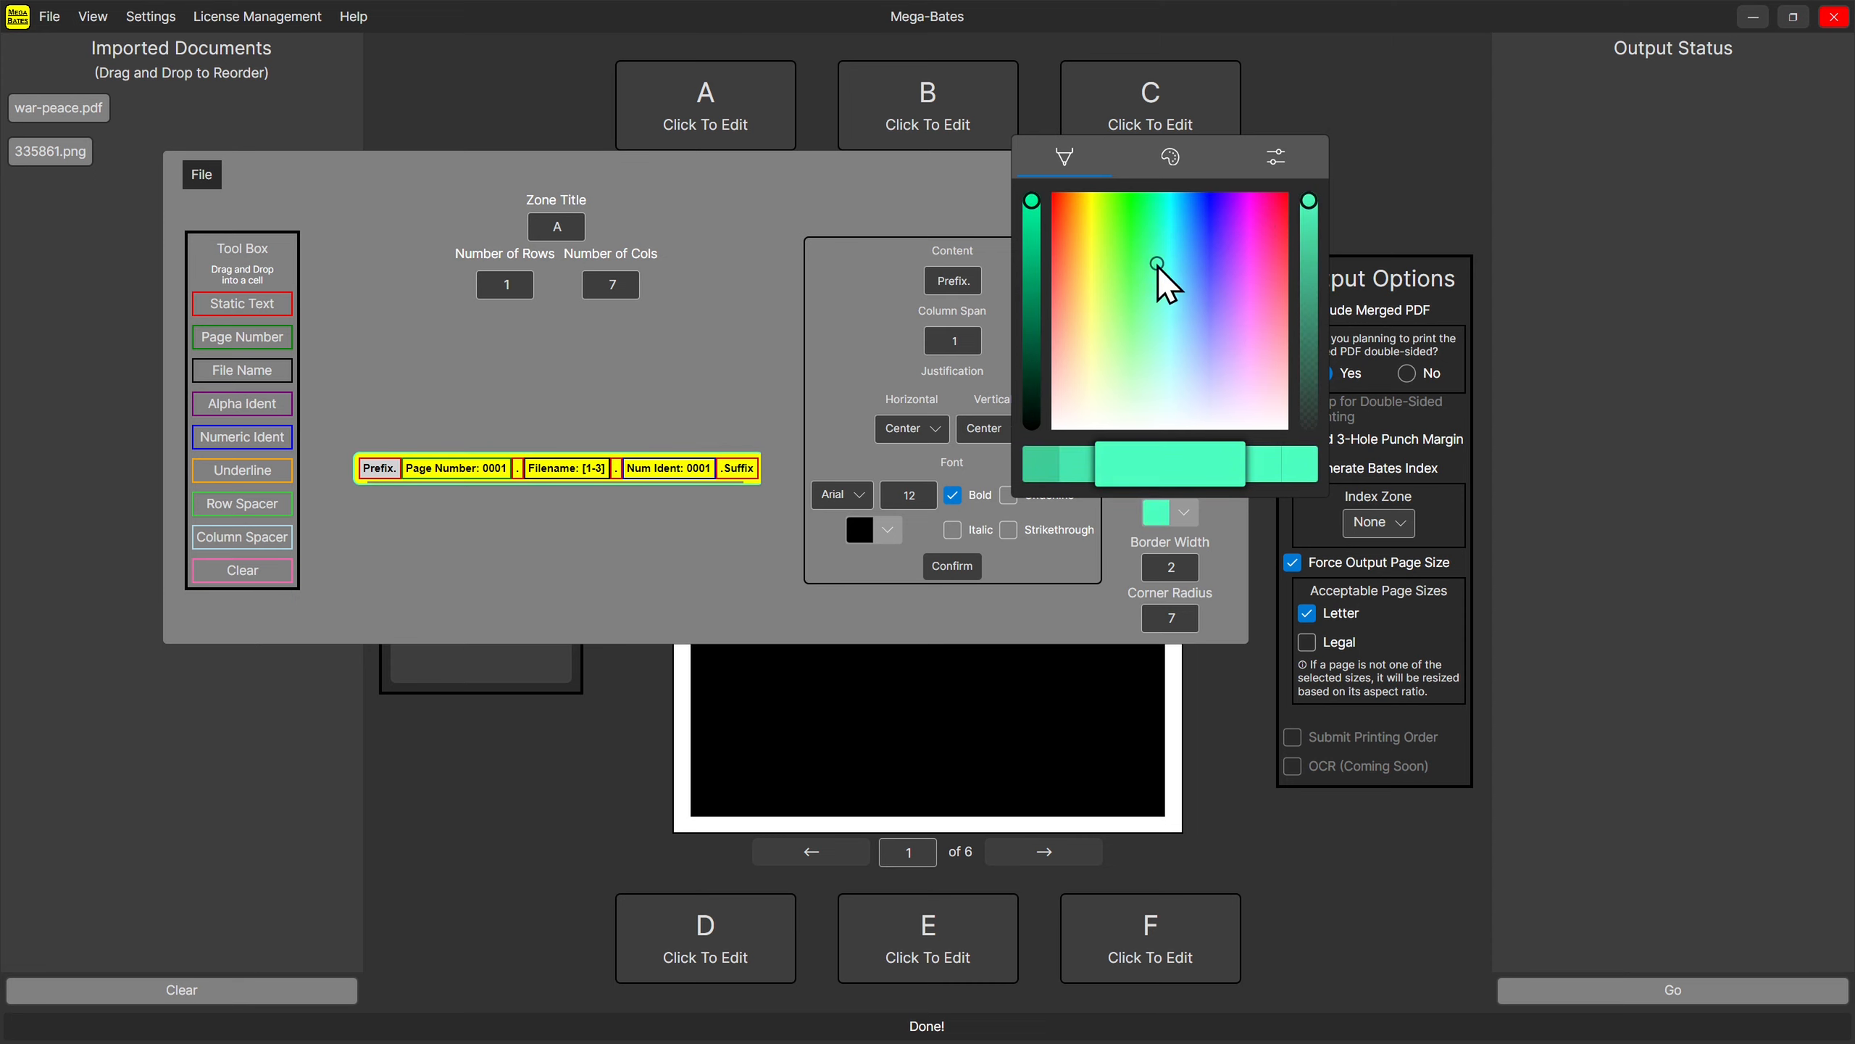
pyautogui.moveTo(1035, 207); pyautogui.dragTo(1032, 423)
pyautogui.click(1231, 596)
# Set the sticker's border width to 5, and try corner radii of 15 and 0 before setting 7.
pyautogui.click(1171, 568)
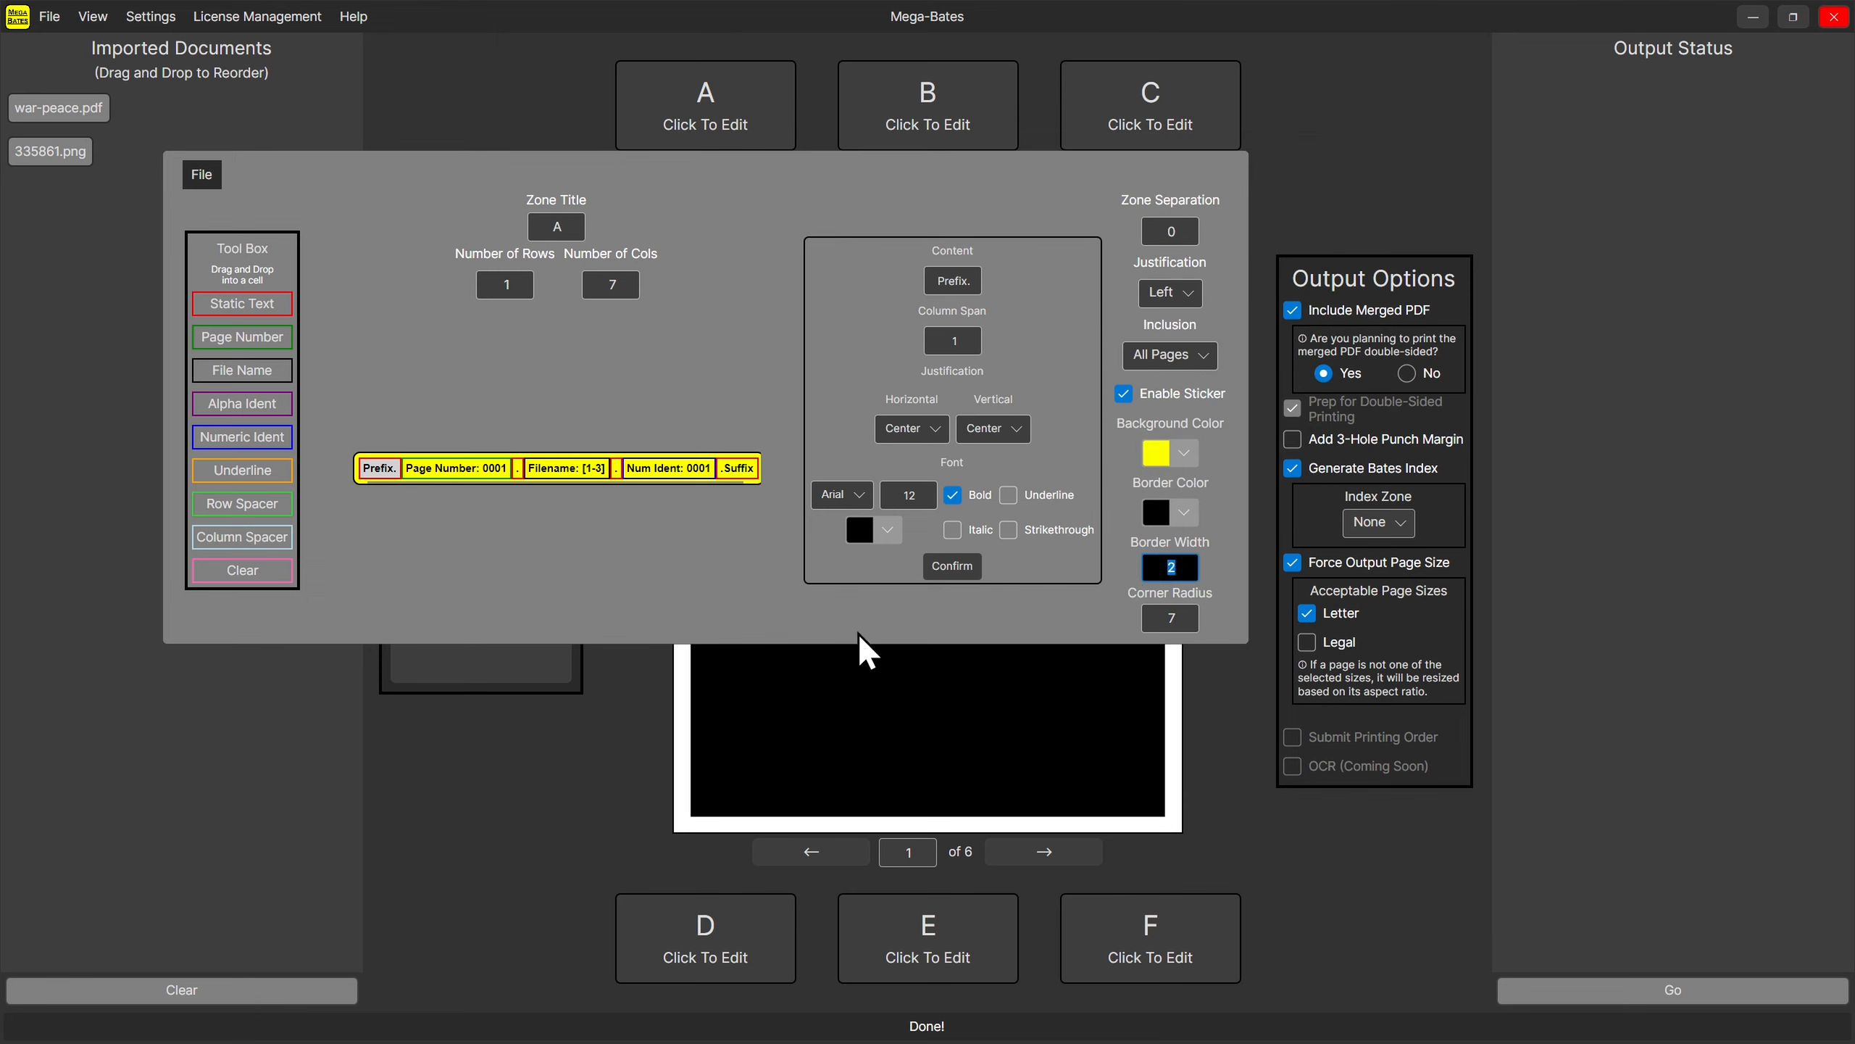
pyautogui.write('5')
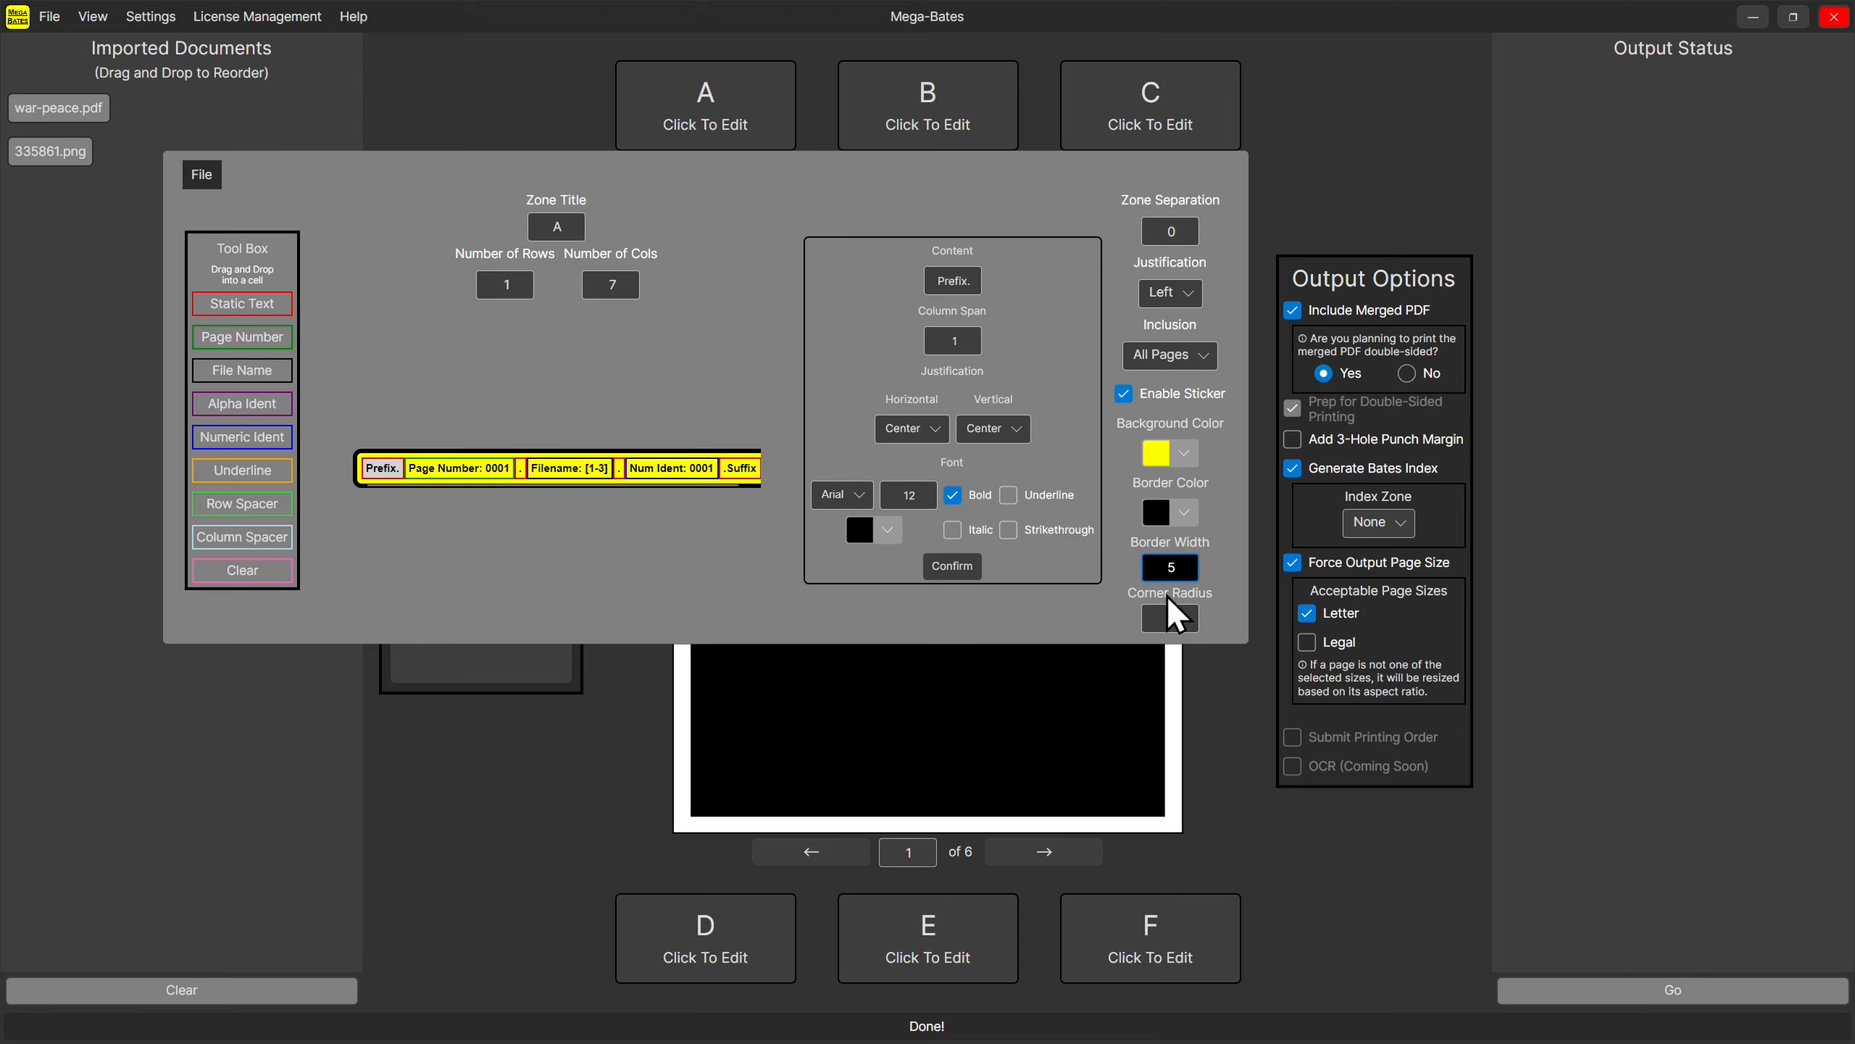
pyautogui.click(1145, 617)
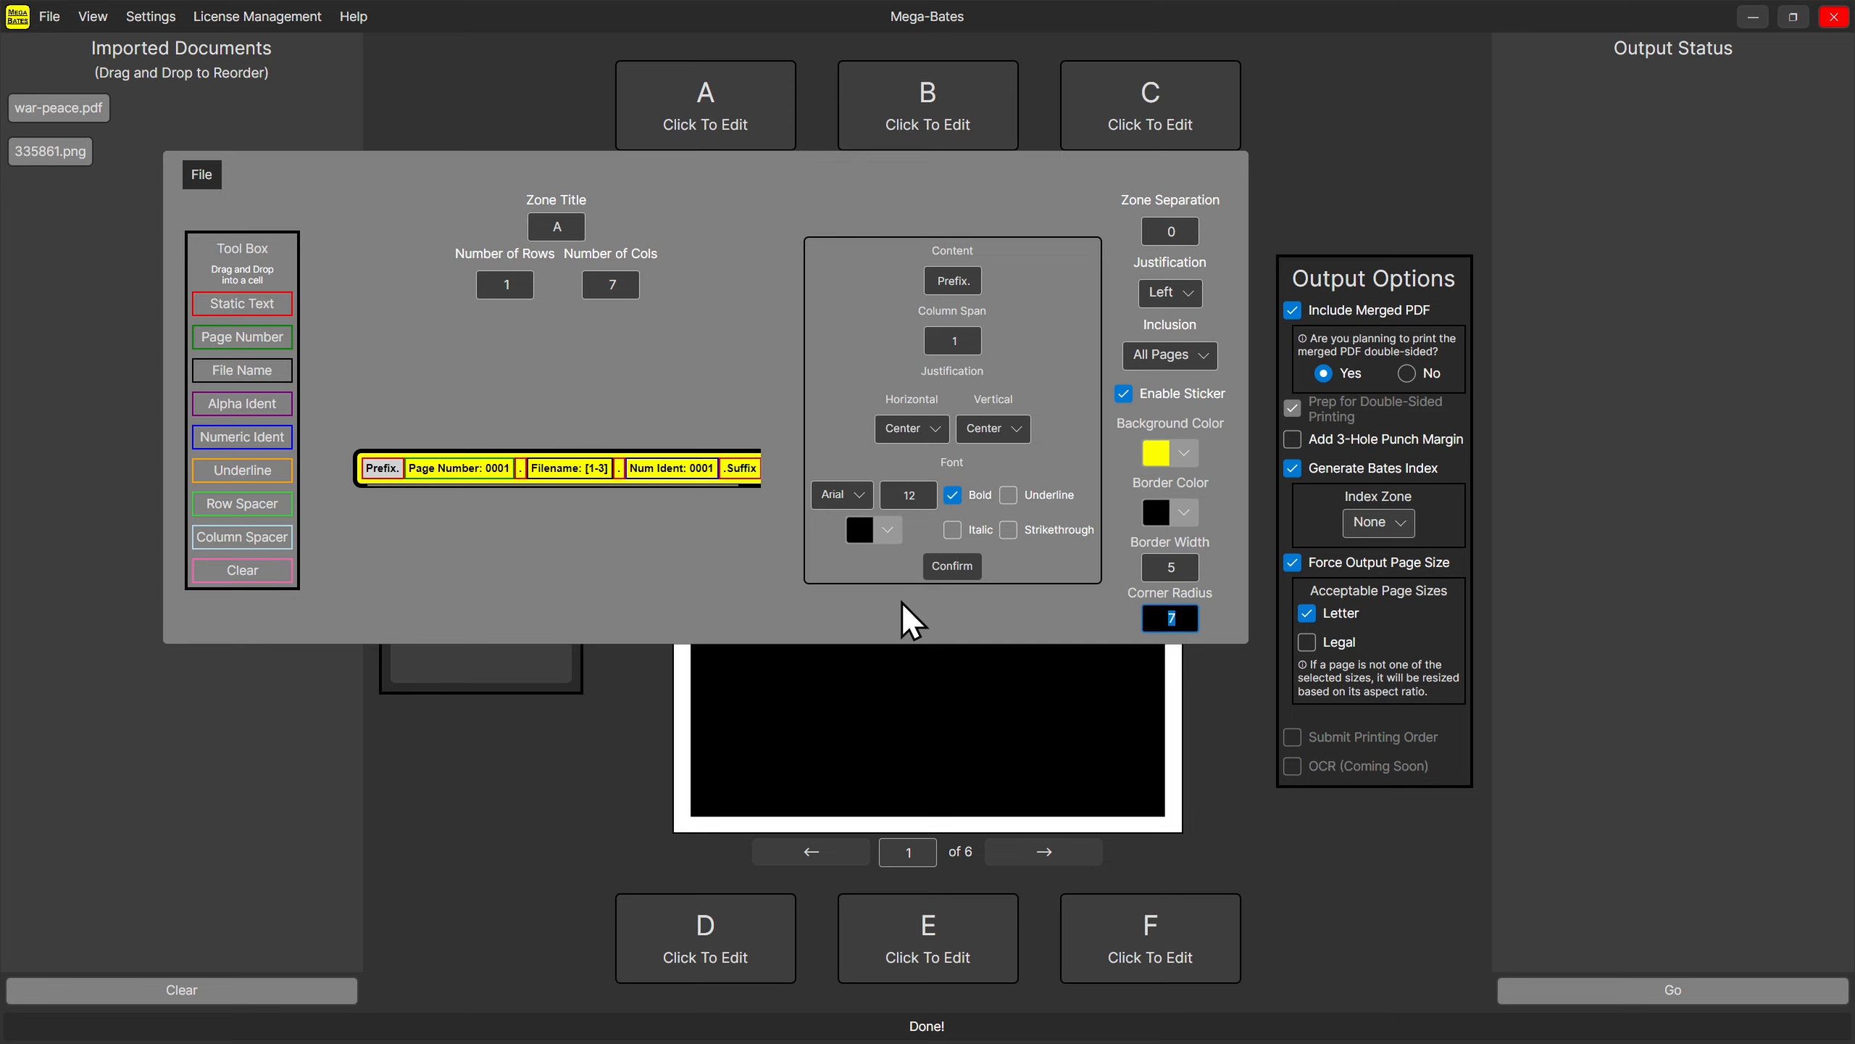
pyautogui.write('15')
pyautogui.doubleClick(1175, 618)
pyautogui.write('0')
pyautogui.doubleClick(1194, 619)
pyautogui.write('7')
# Turn off zone A's sticker and close the zone editor.
pyautogui.click(1124, 394)
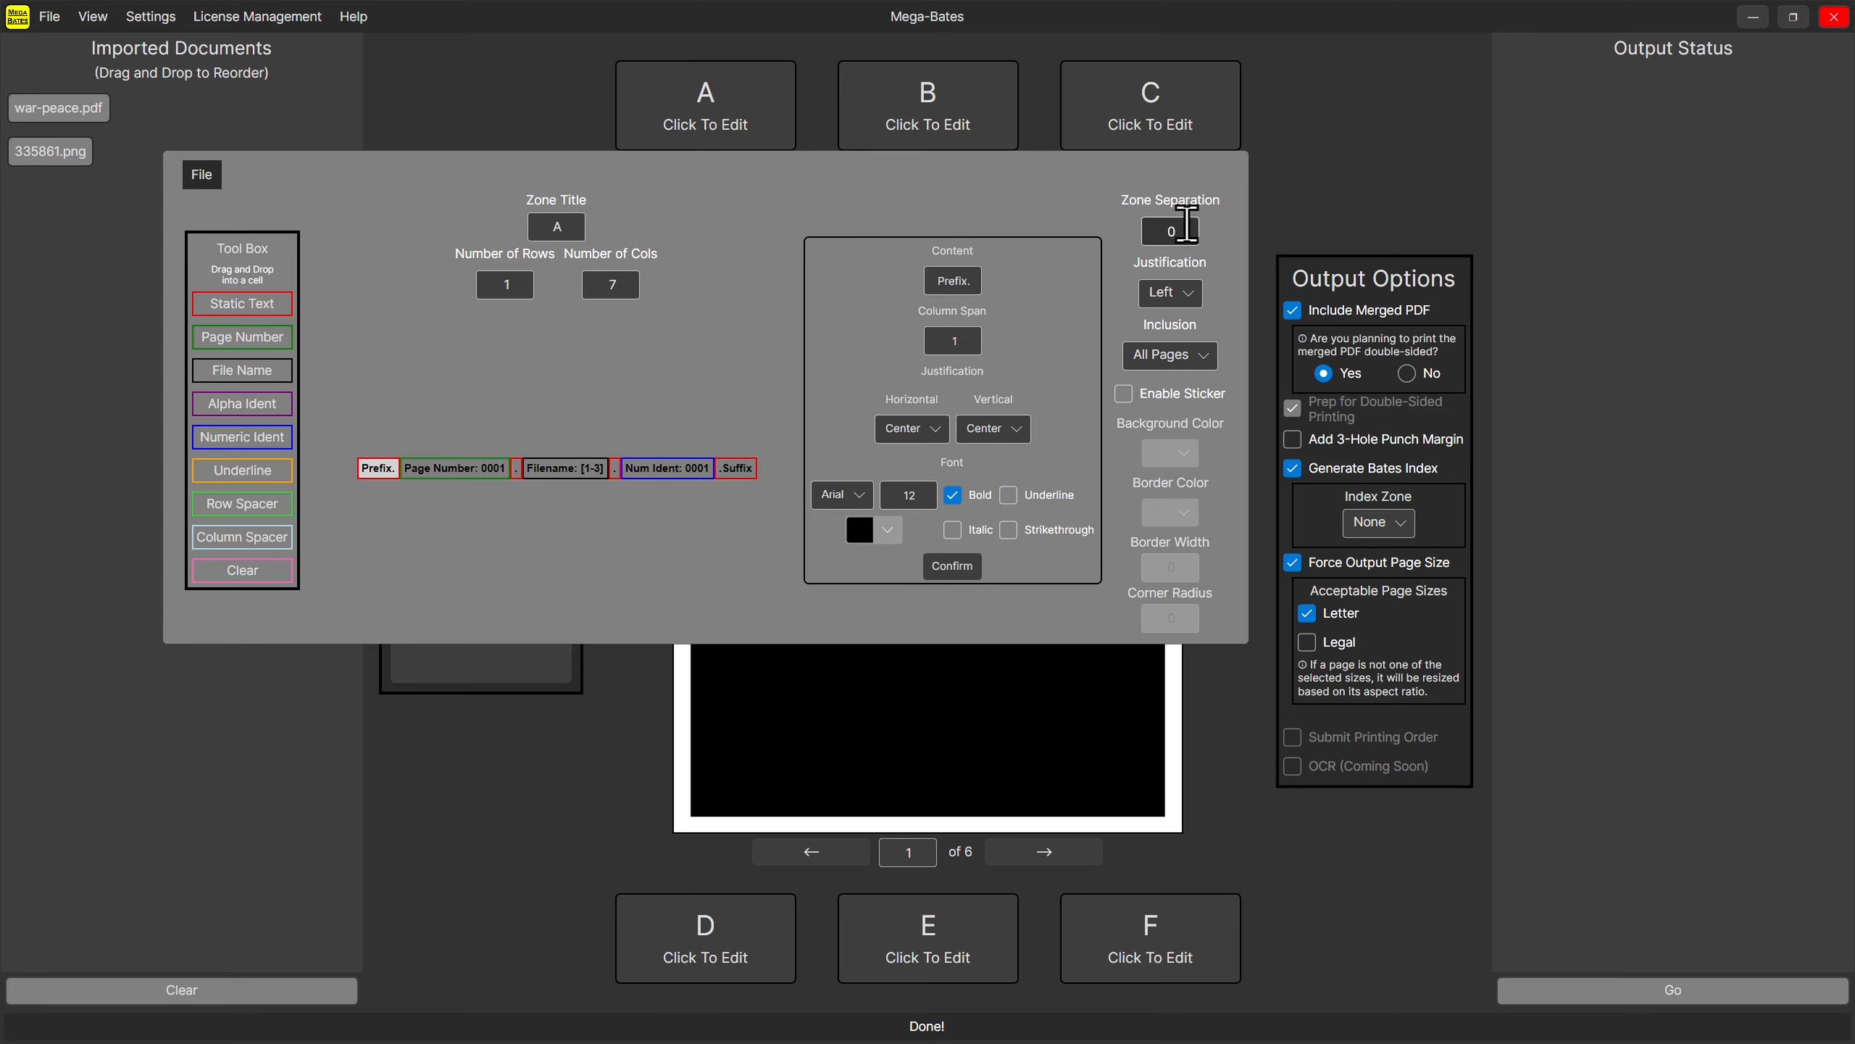
pyautogui.moveTo(1189, 231); pyautogui.dragTo(1158, 234)
pyautogui.click(1412, 156)
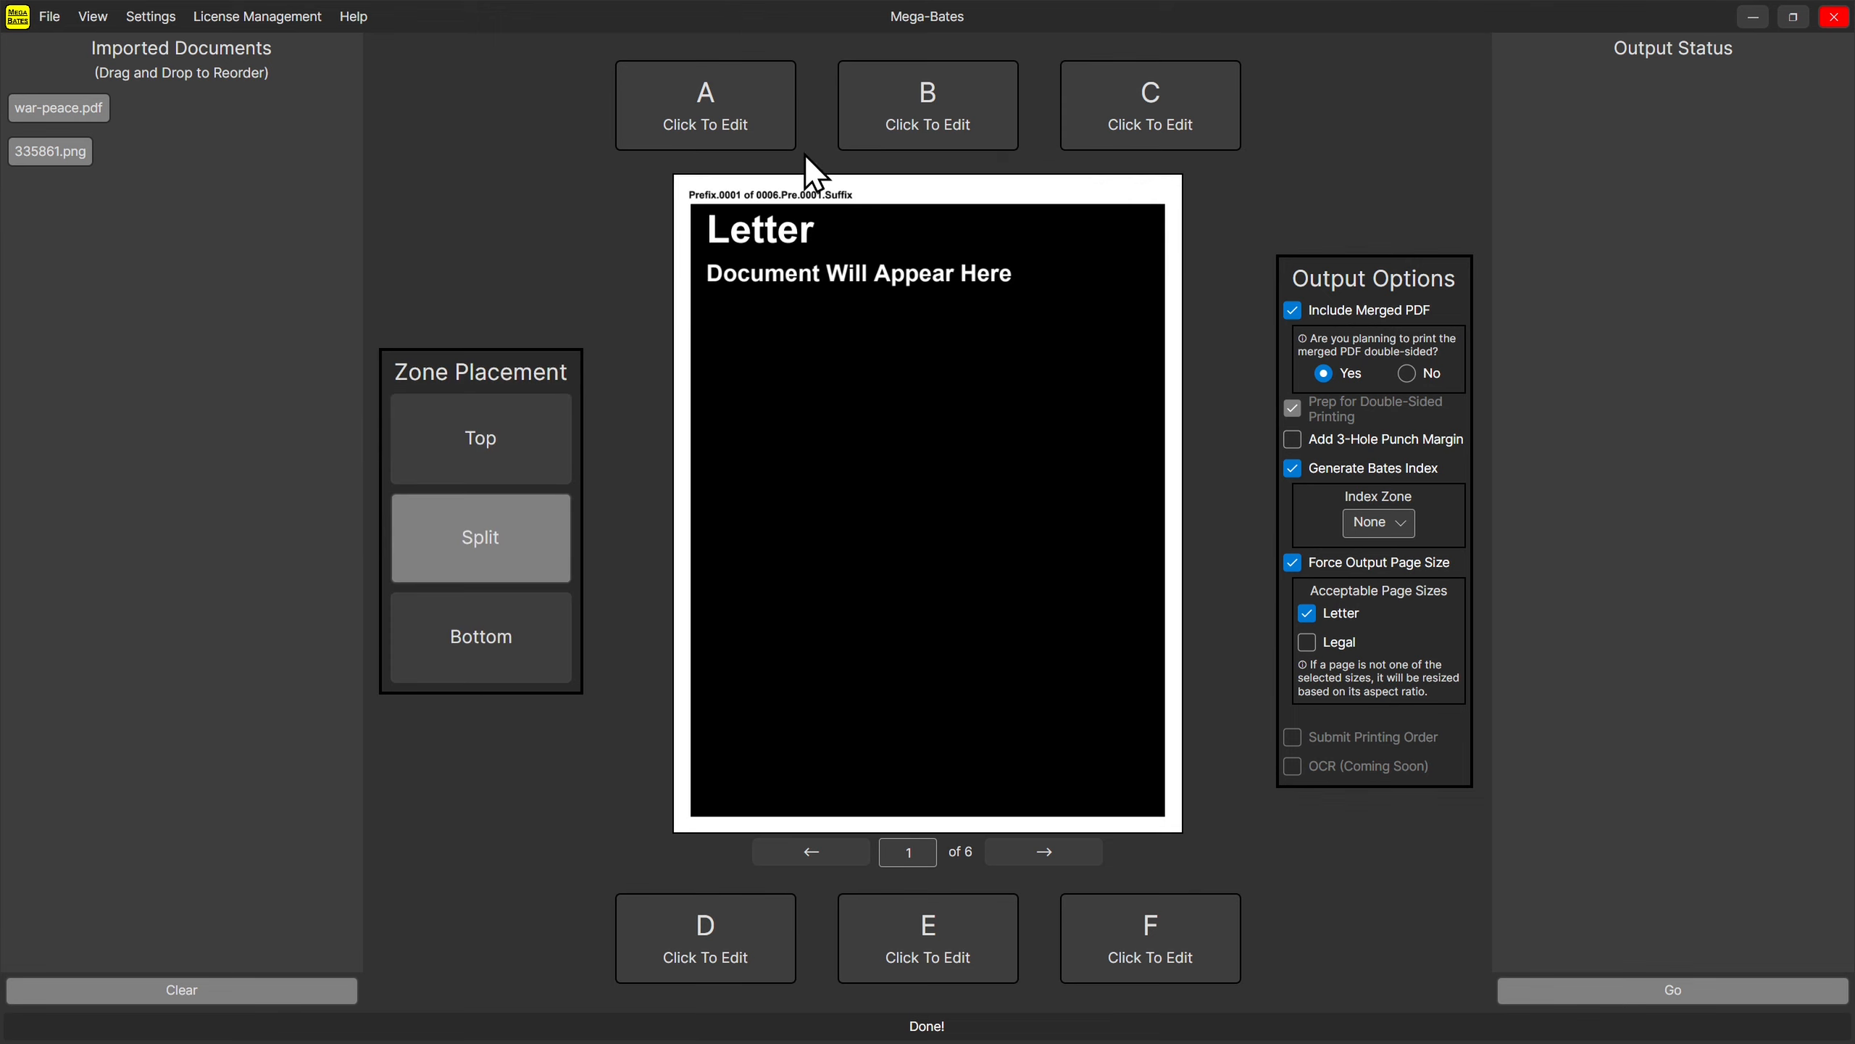
# Set zone A's justification to Right and close the zone editor.
pyautogui.click(767, 122)
pyautogui.click(1173, 292)
pyautogui.click(1189, 381)
pyautogui.click(1357, 193)
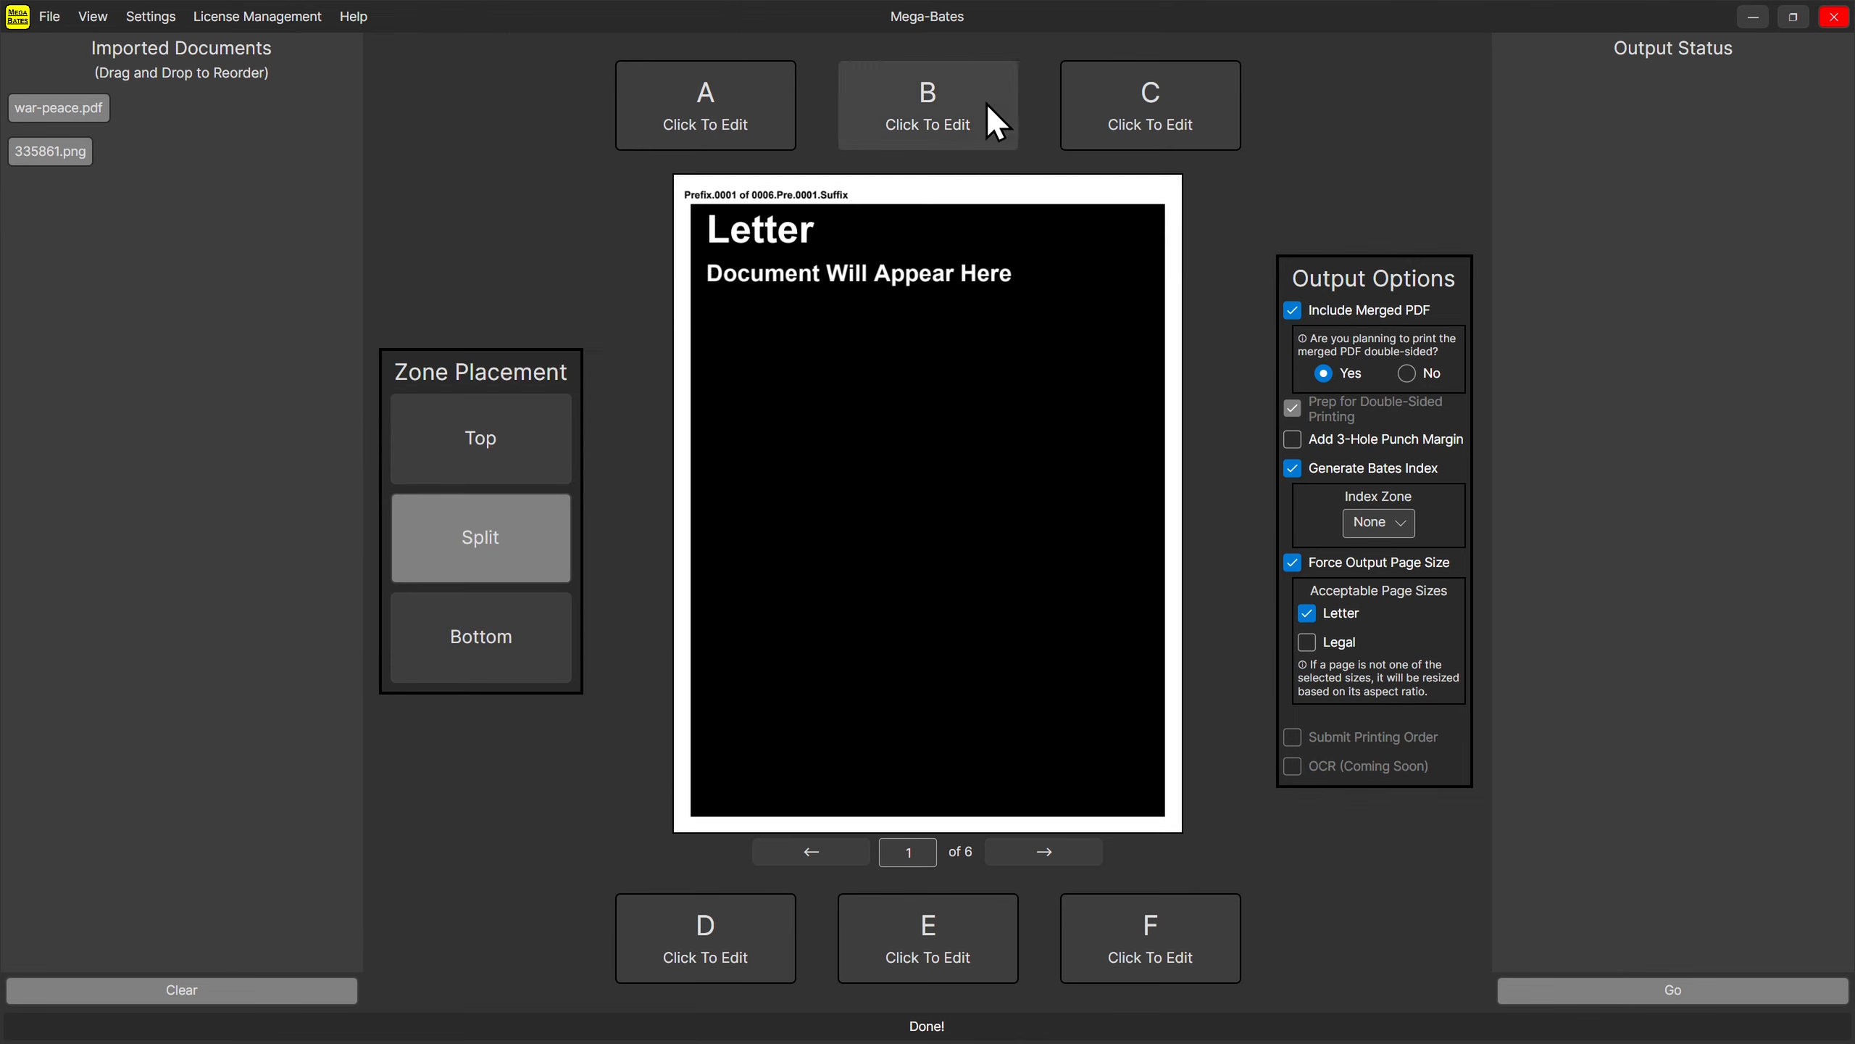
# Place a Static Text element in zone B's only cell, set the zone's justification to Left, and close the editor.
pyautogui.click(998, 123)
pyautogui.moveTo(465, 303); pyautogui.dragTo(933, 476)
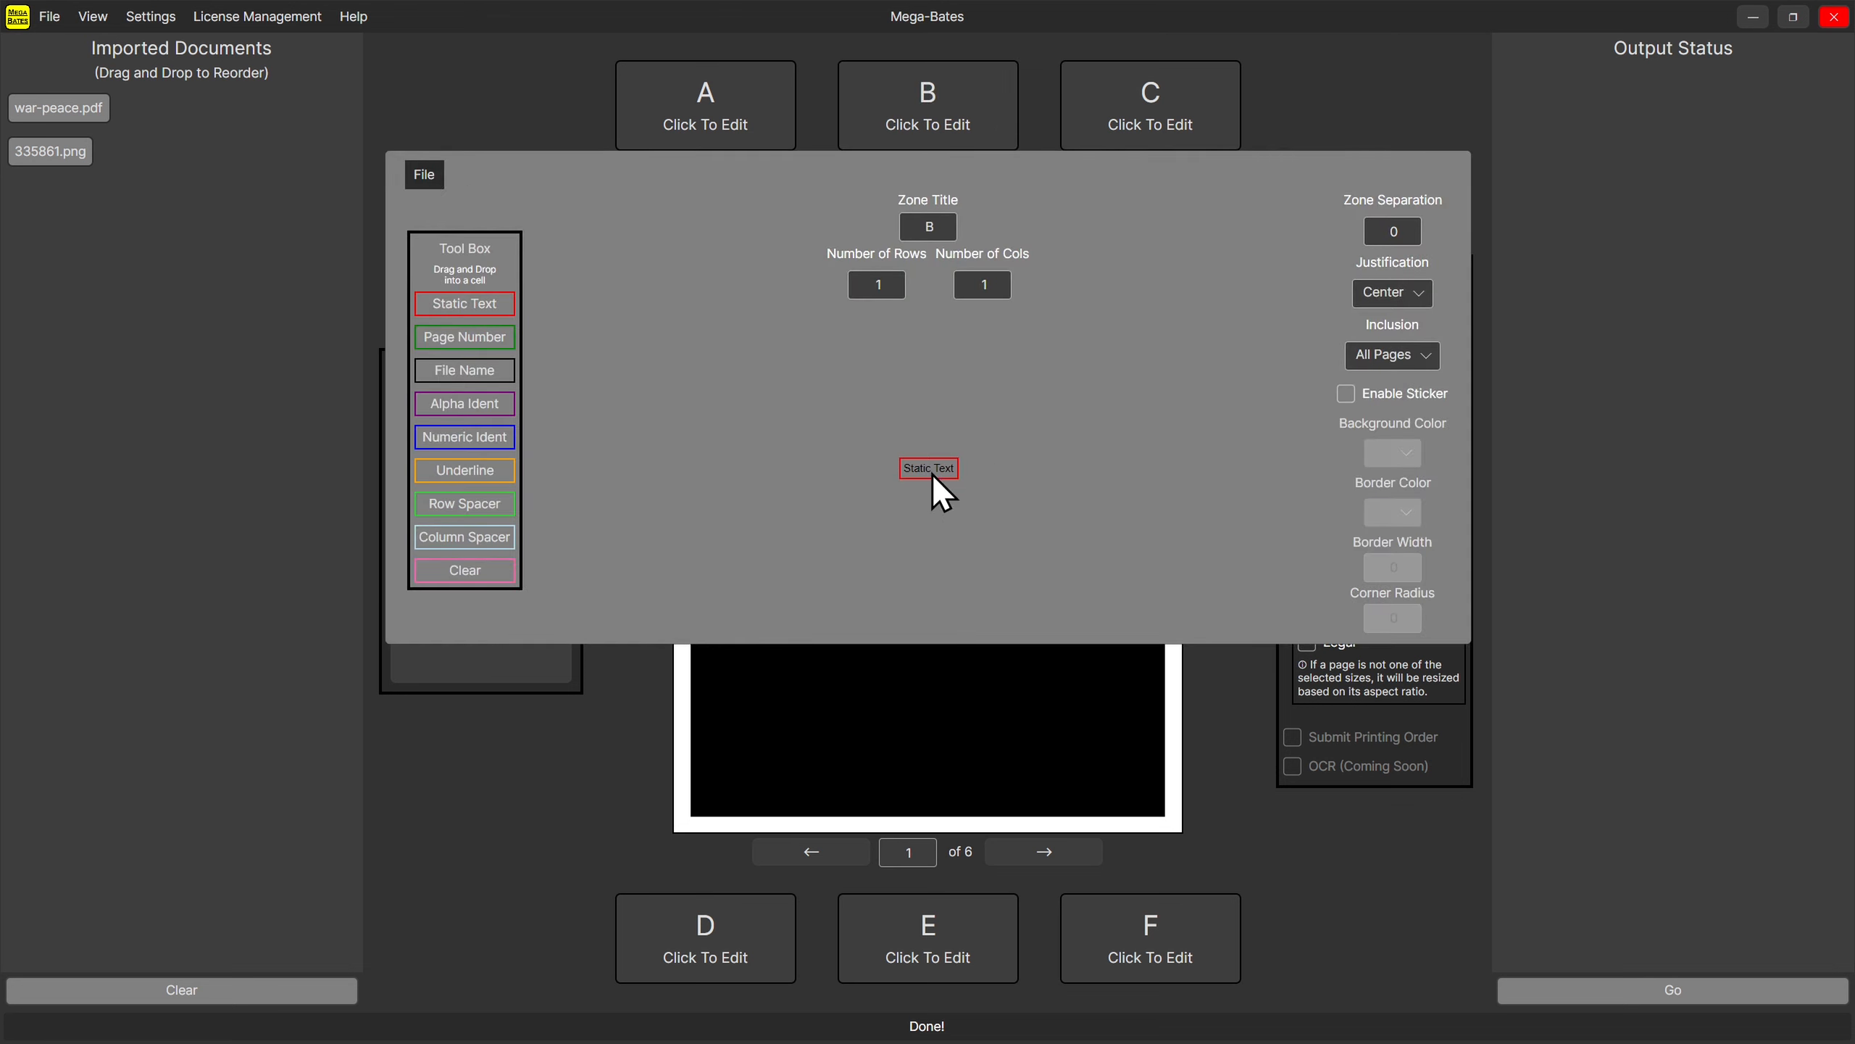
pyautogui.click(1426, 294)
pyautogui.click(1406, 325)
pyautogui.click(1384, 114)
# Display the zoomed-in preview page and set zone A's zone separation to 2.
pyautogui.click(92, 15)
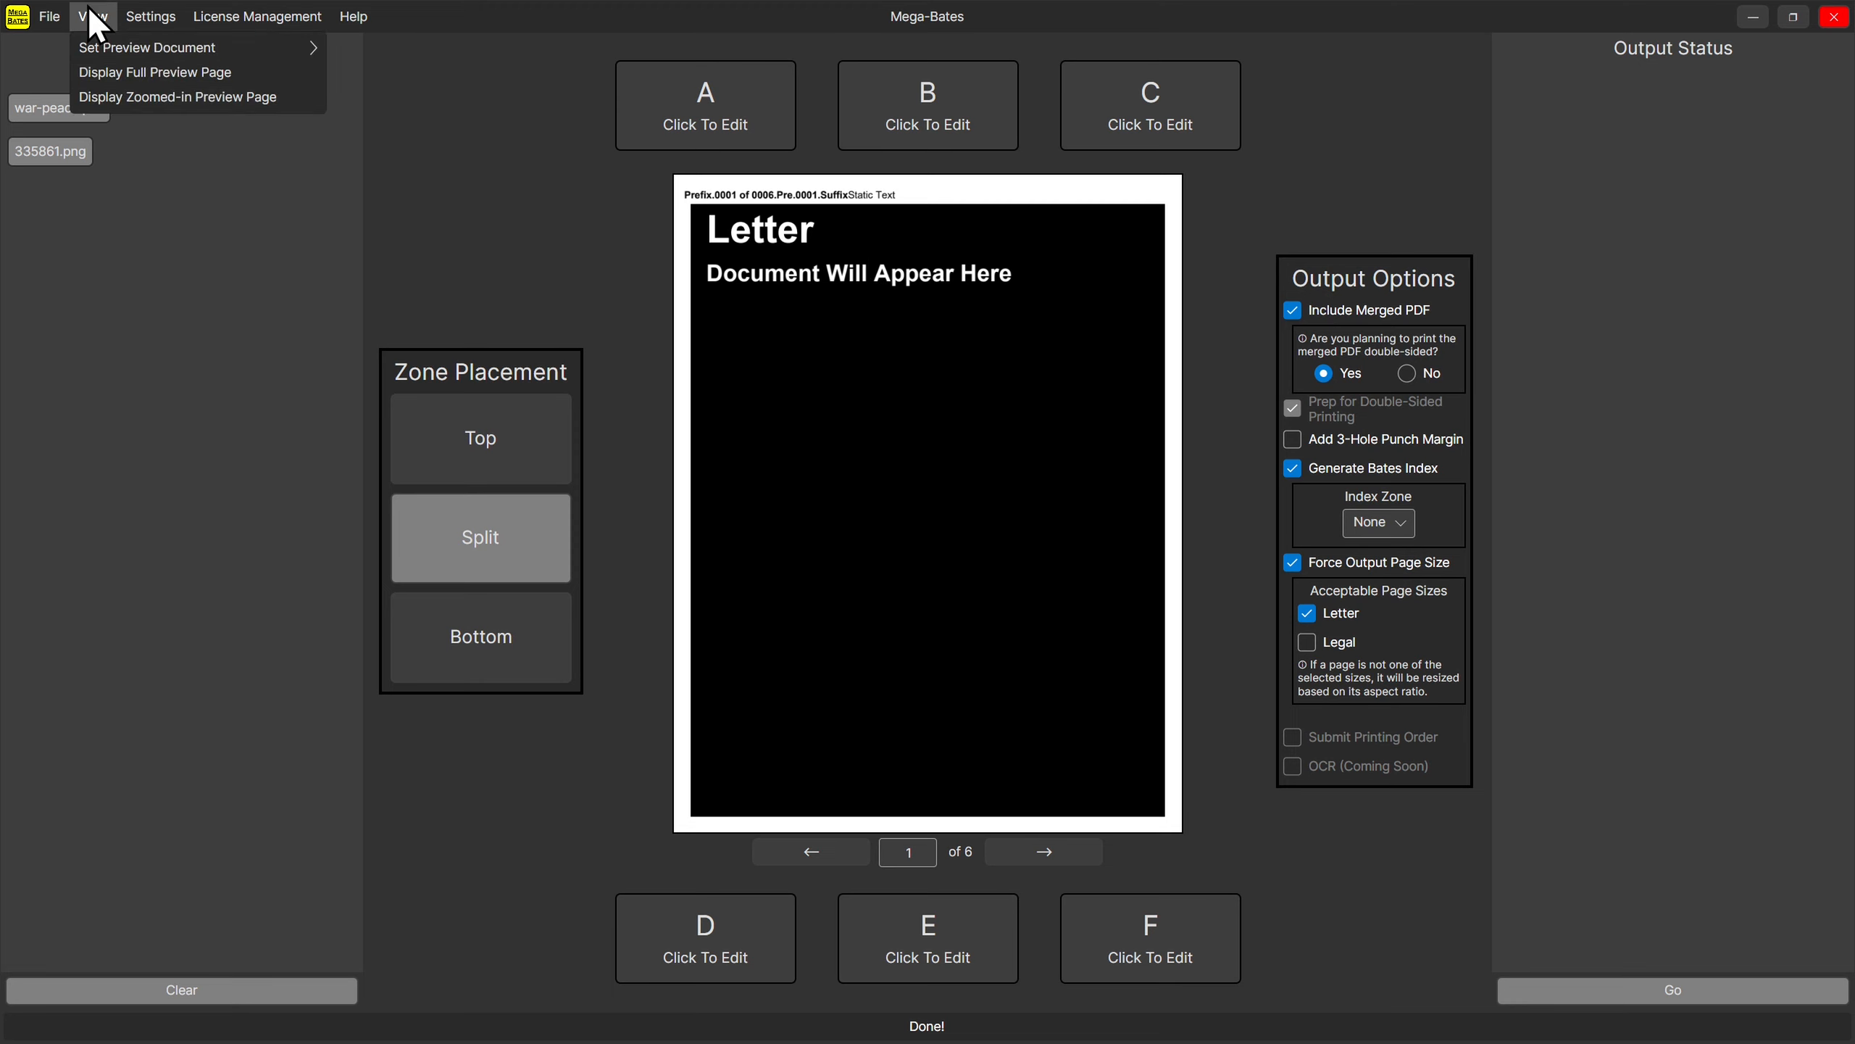
pyautogui.click(153, 96)
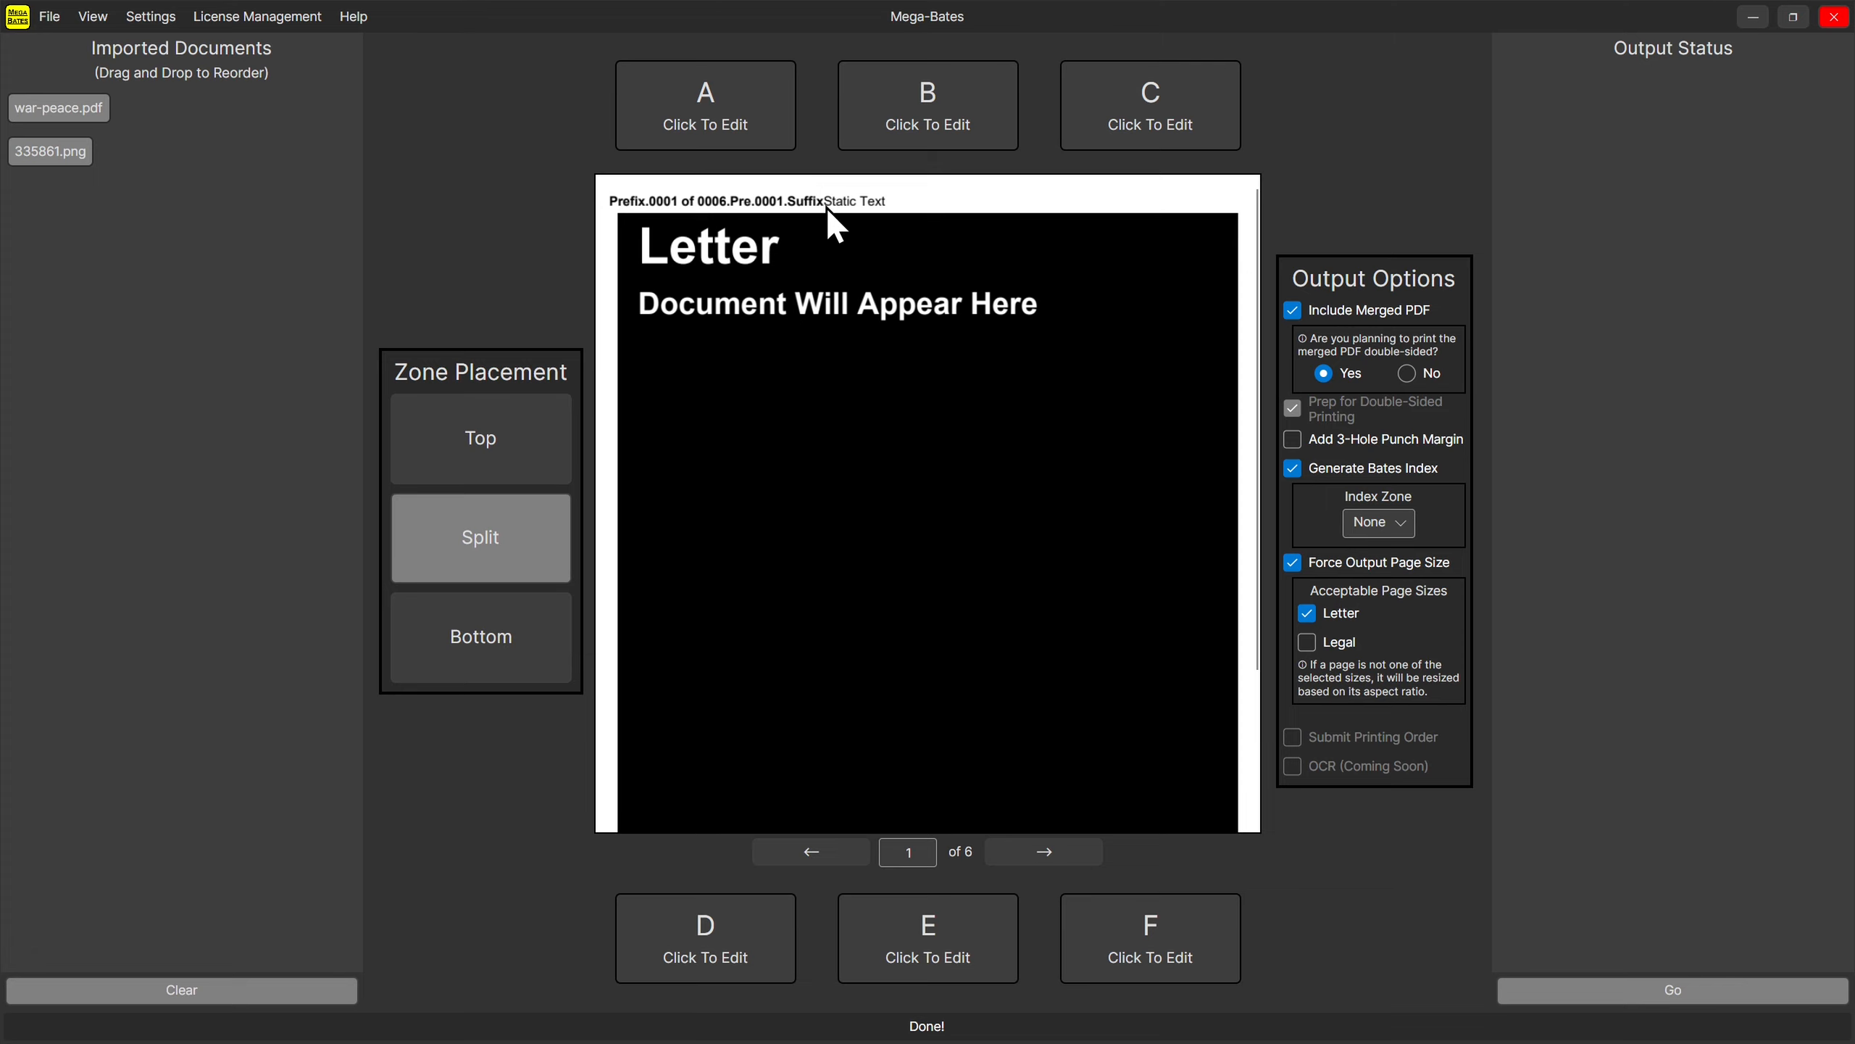
pyautogui.click(783, 141)
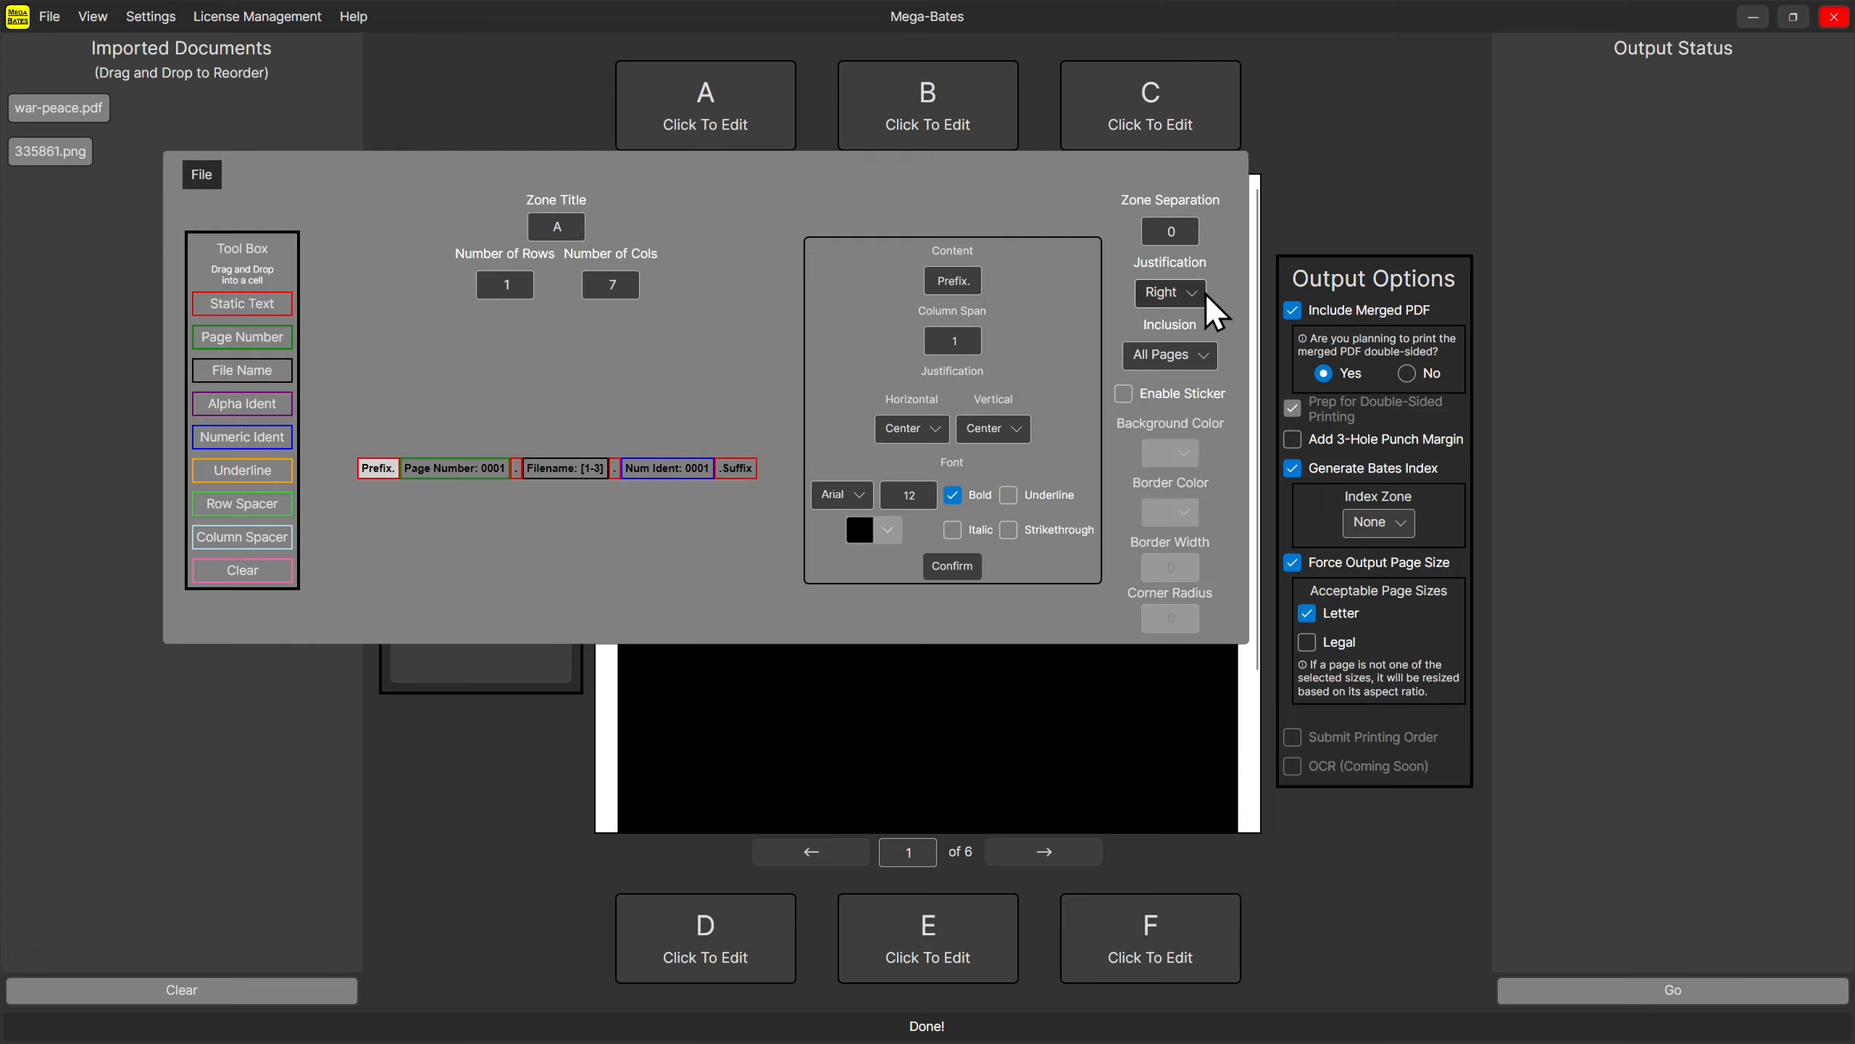
pyautogui.click(1184, 235)
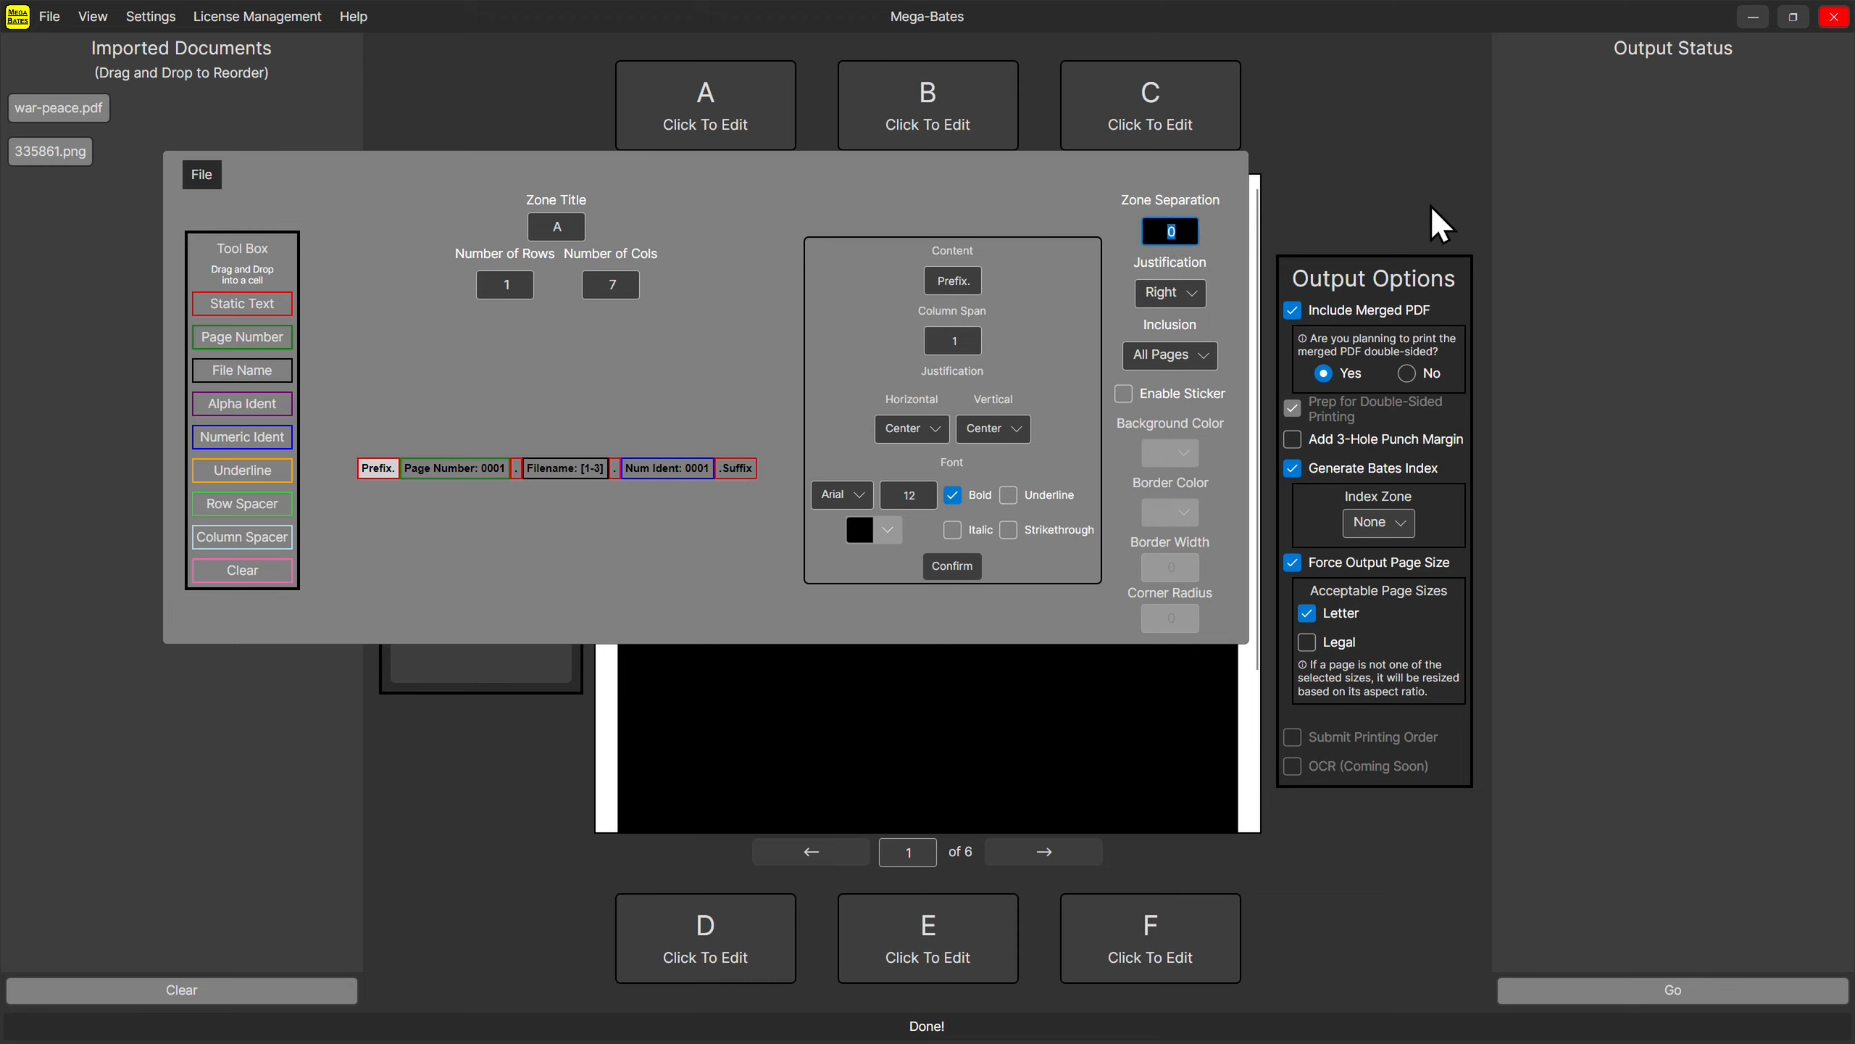
pyautogui.write('2')
pyautogui.click(1339, 133)
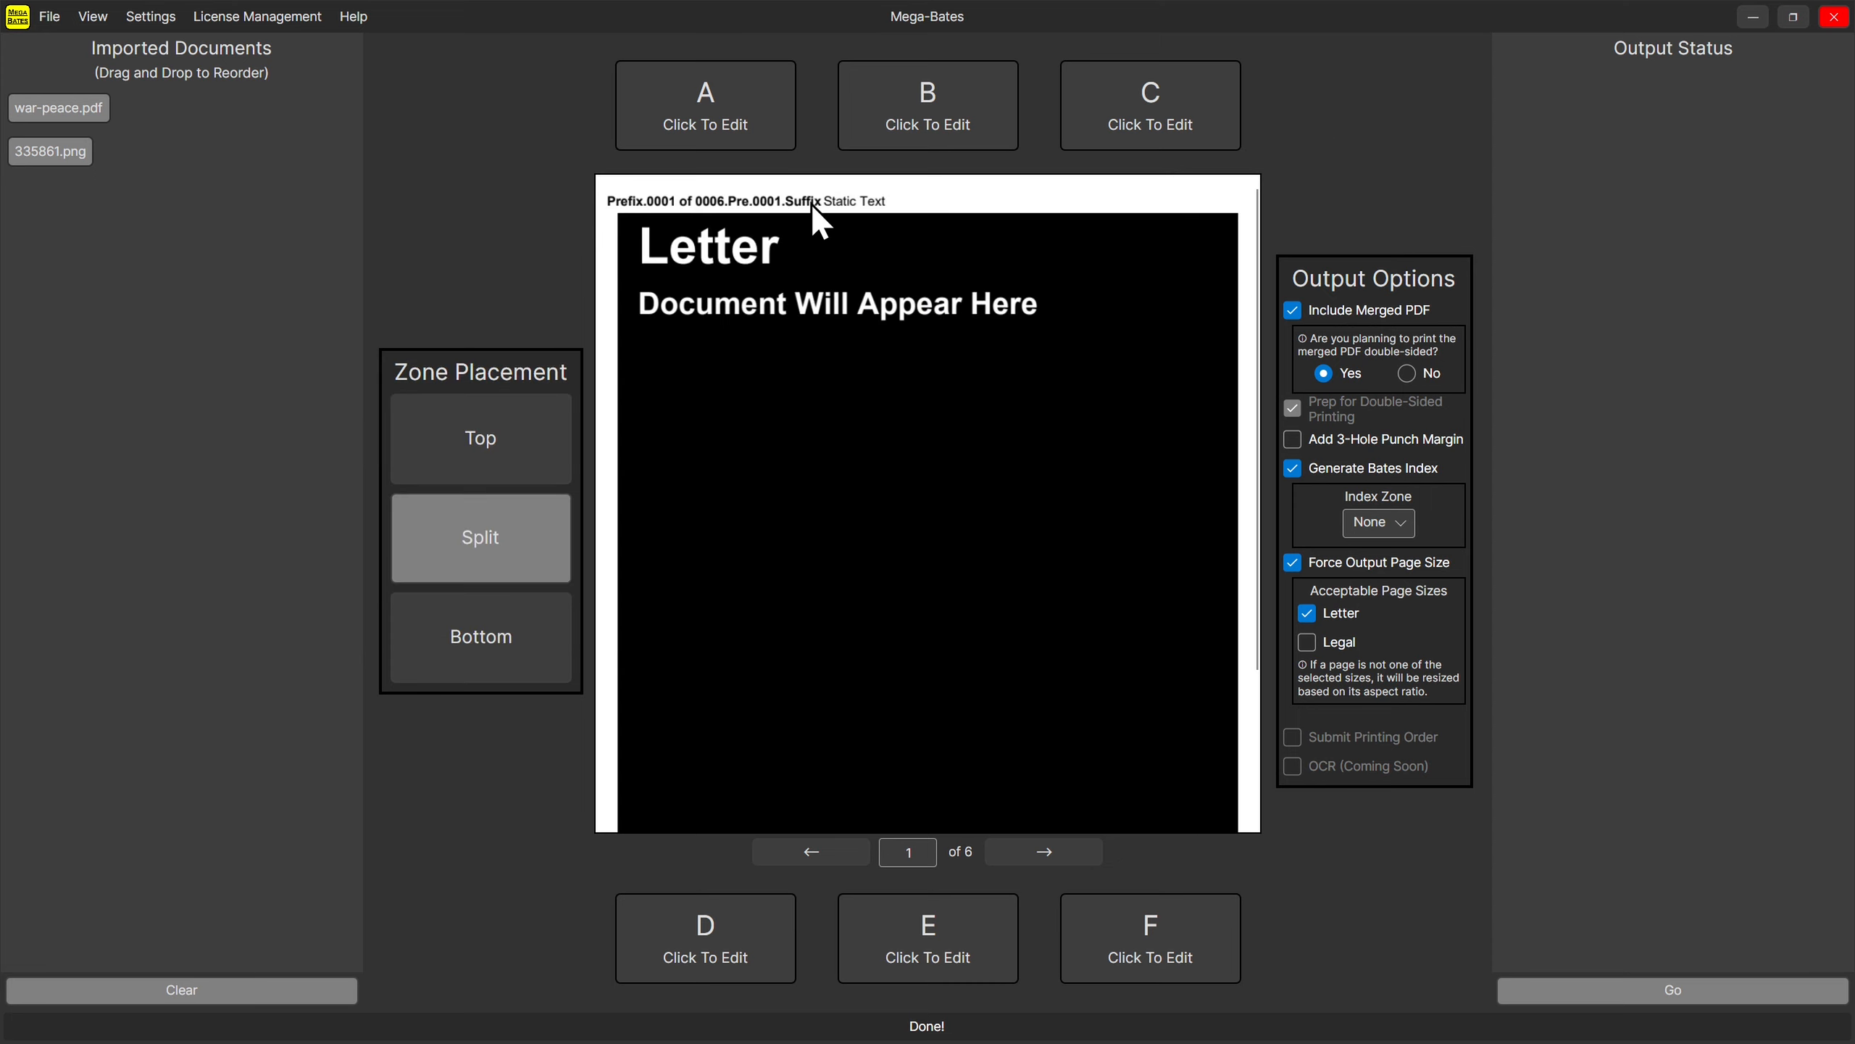
# Set zone B's zone separation to 2 and close the zone editor.
pyautogui.click(939, 140)
pyautogui.click(1414, 232)
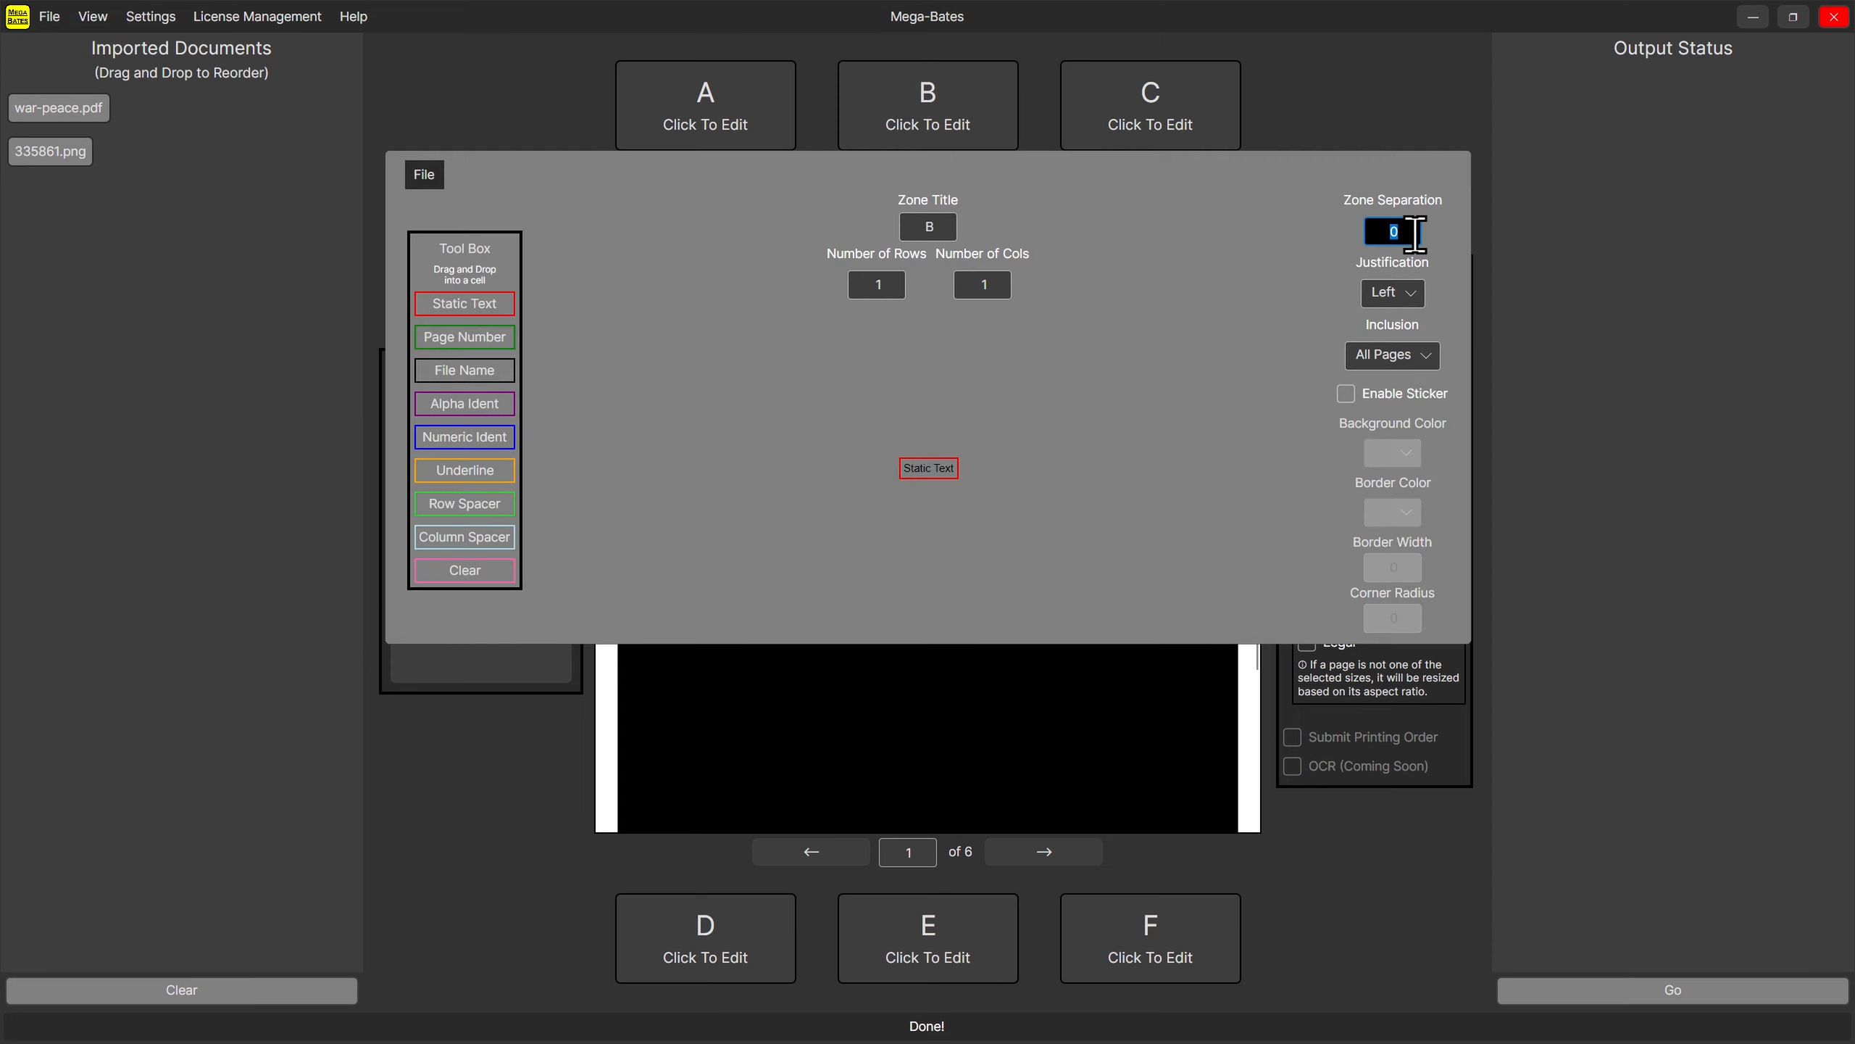
pyautogui.write('2')
pyautogui.click(1330, 124)
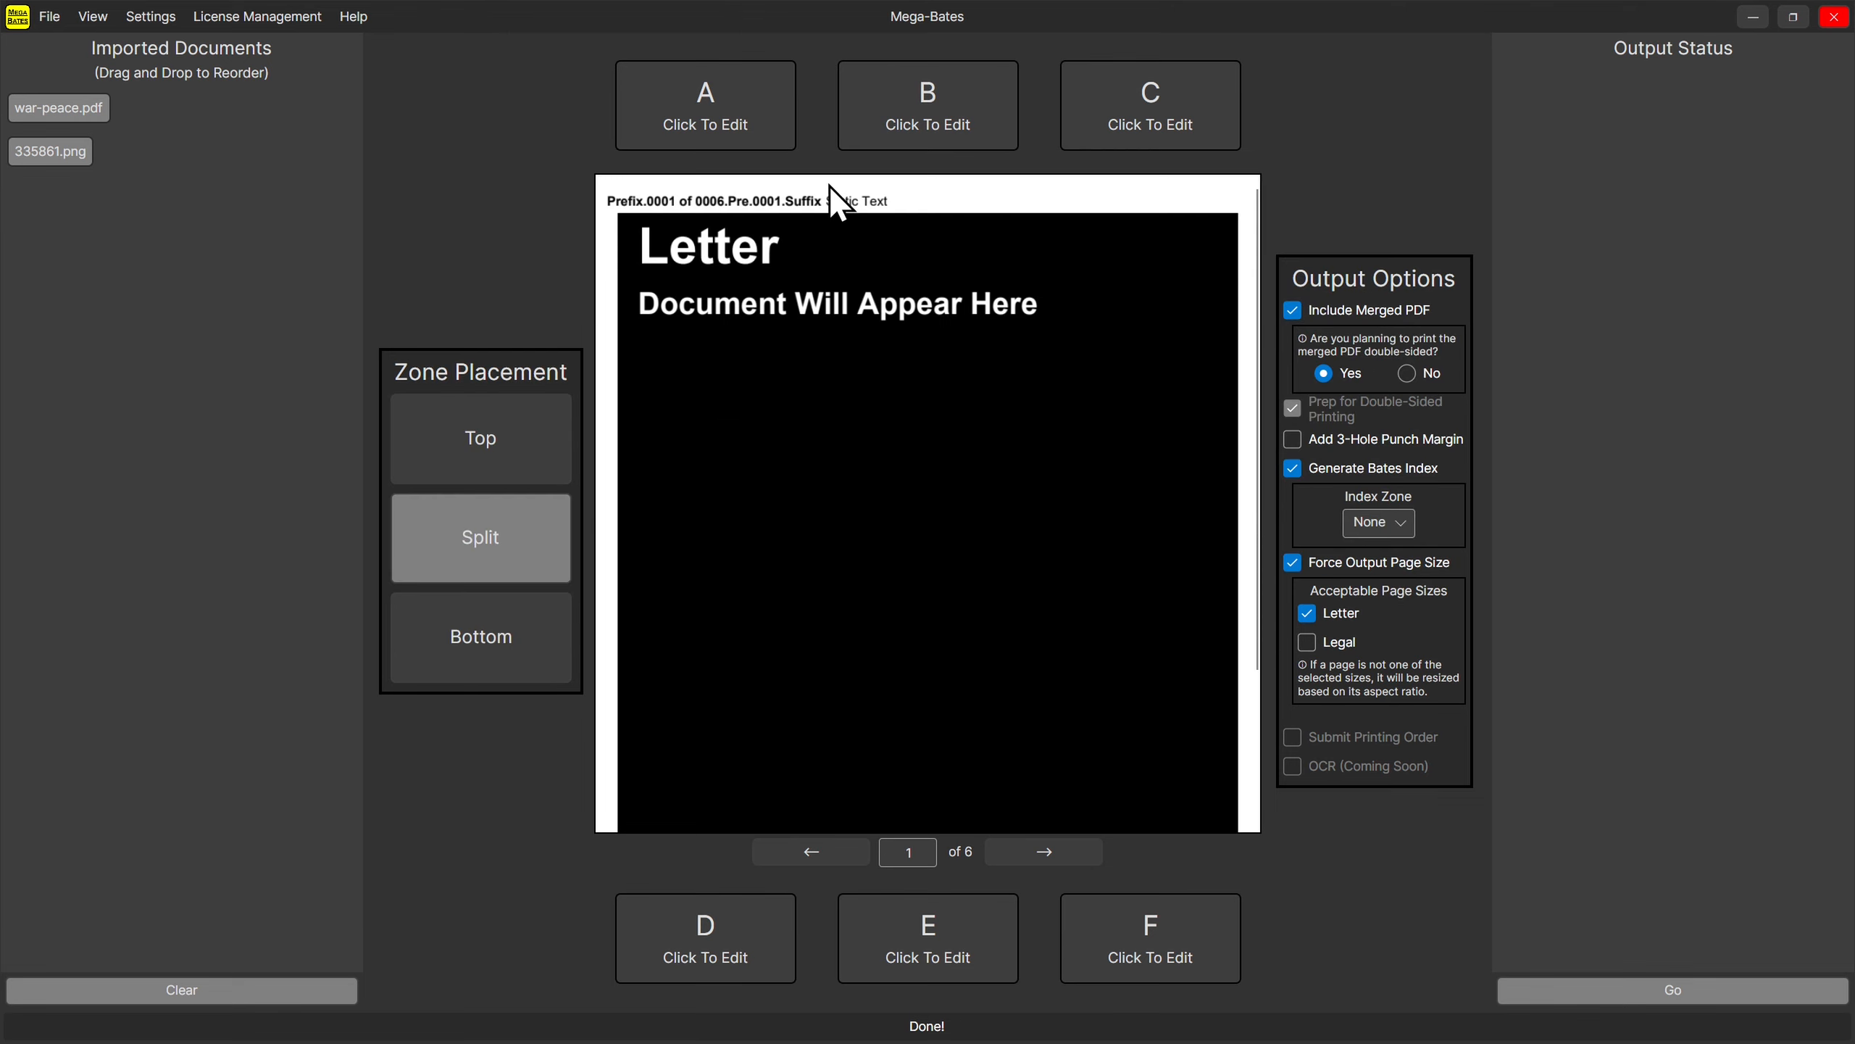
# Clear the Static Text element from zone B's only cell and close the zone editor.
pyautogui.click(942, 111)
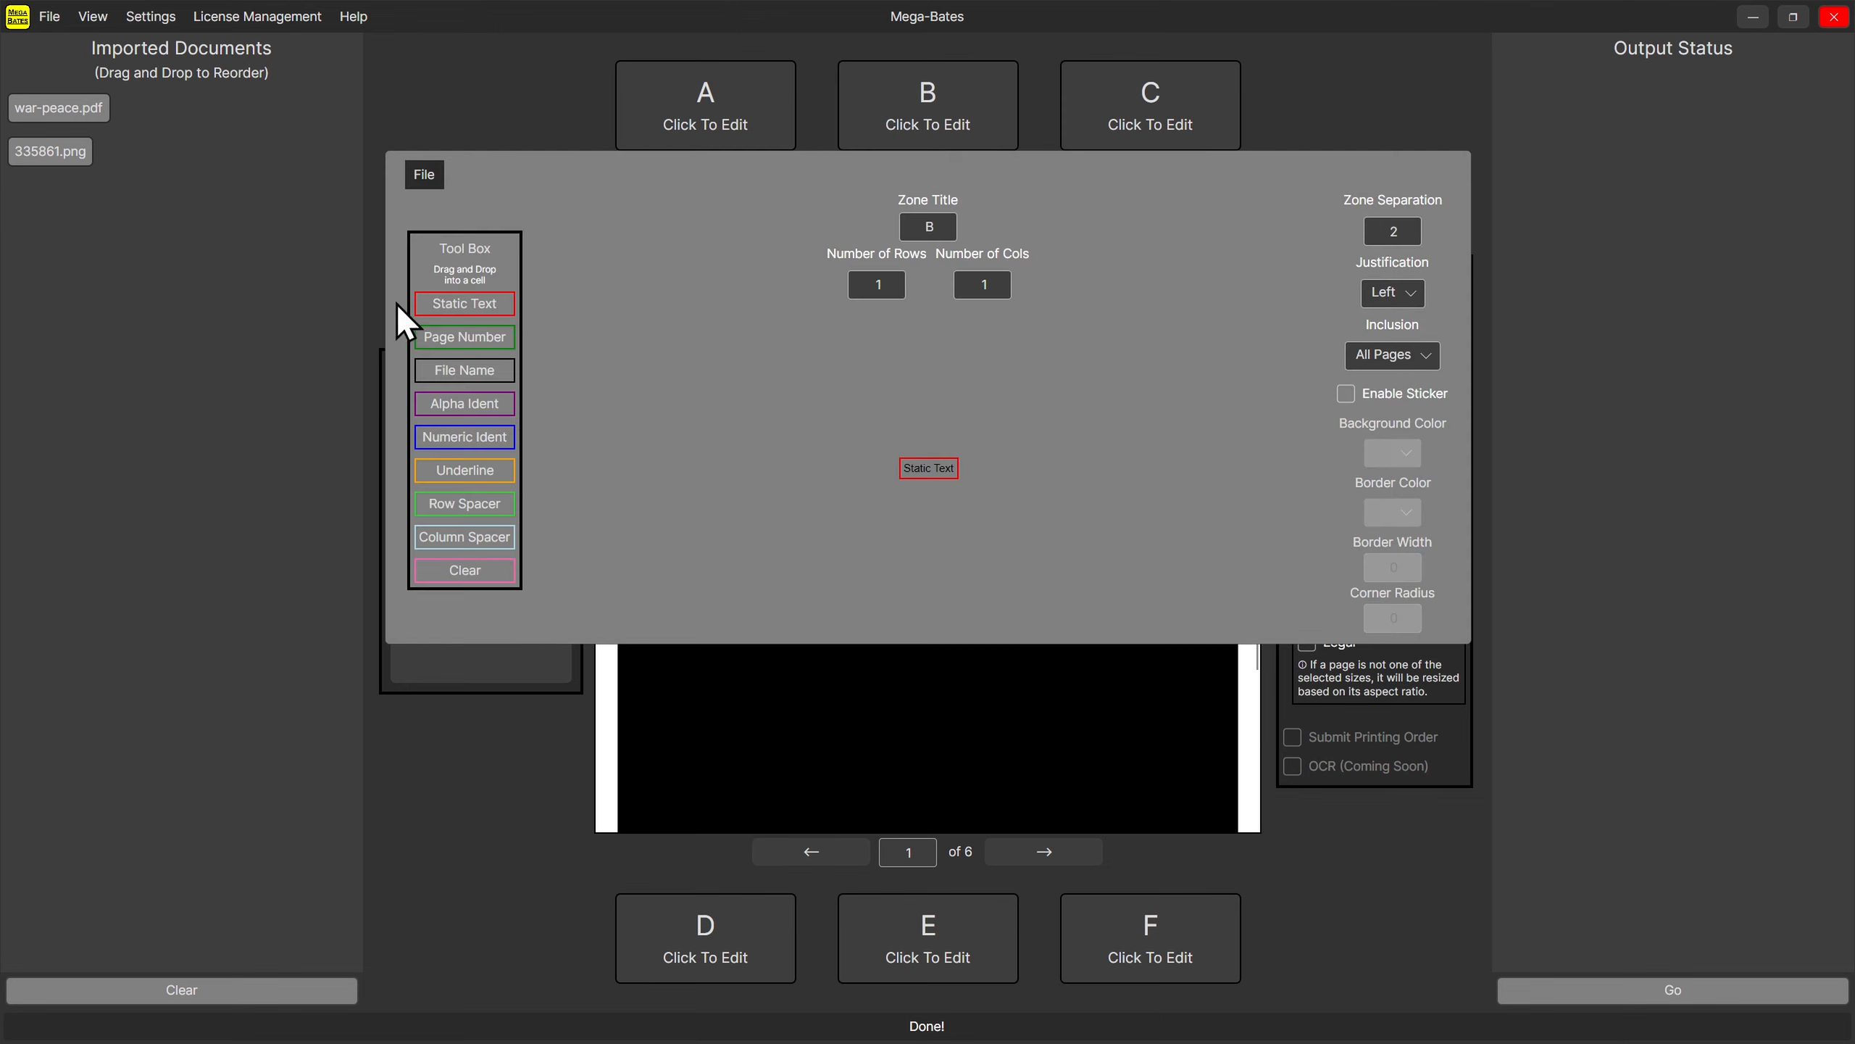
pyautogui.moveTo(446, 575); pyautogui.dragTo(942, 475)
pyautogui.doubleClick(1393, 231)
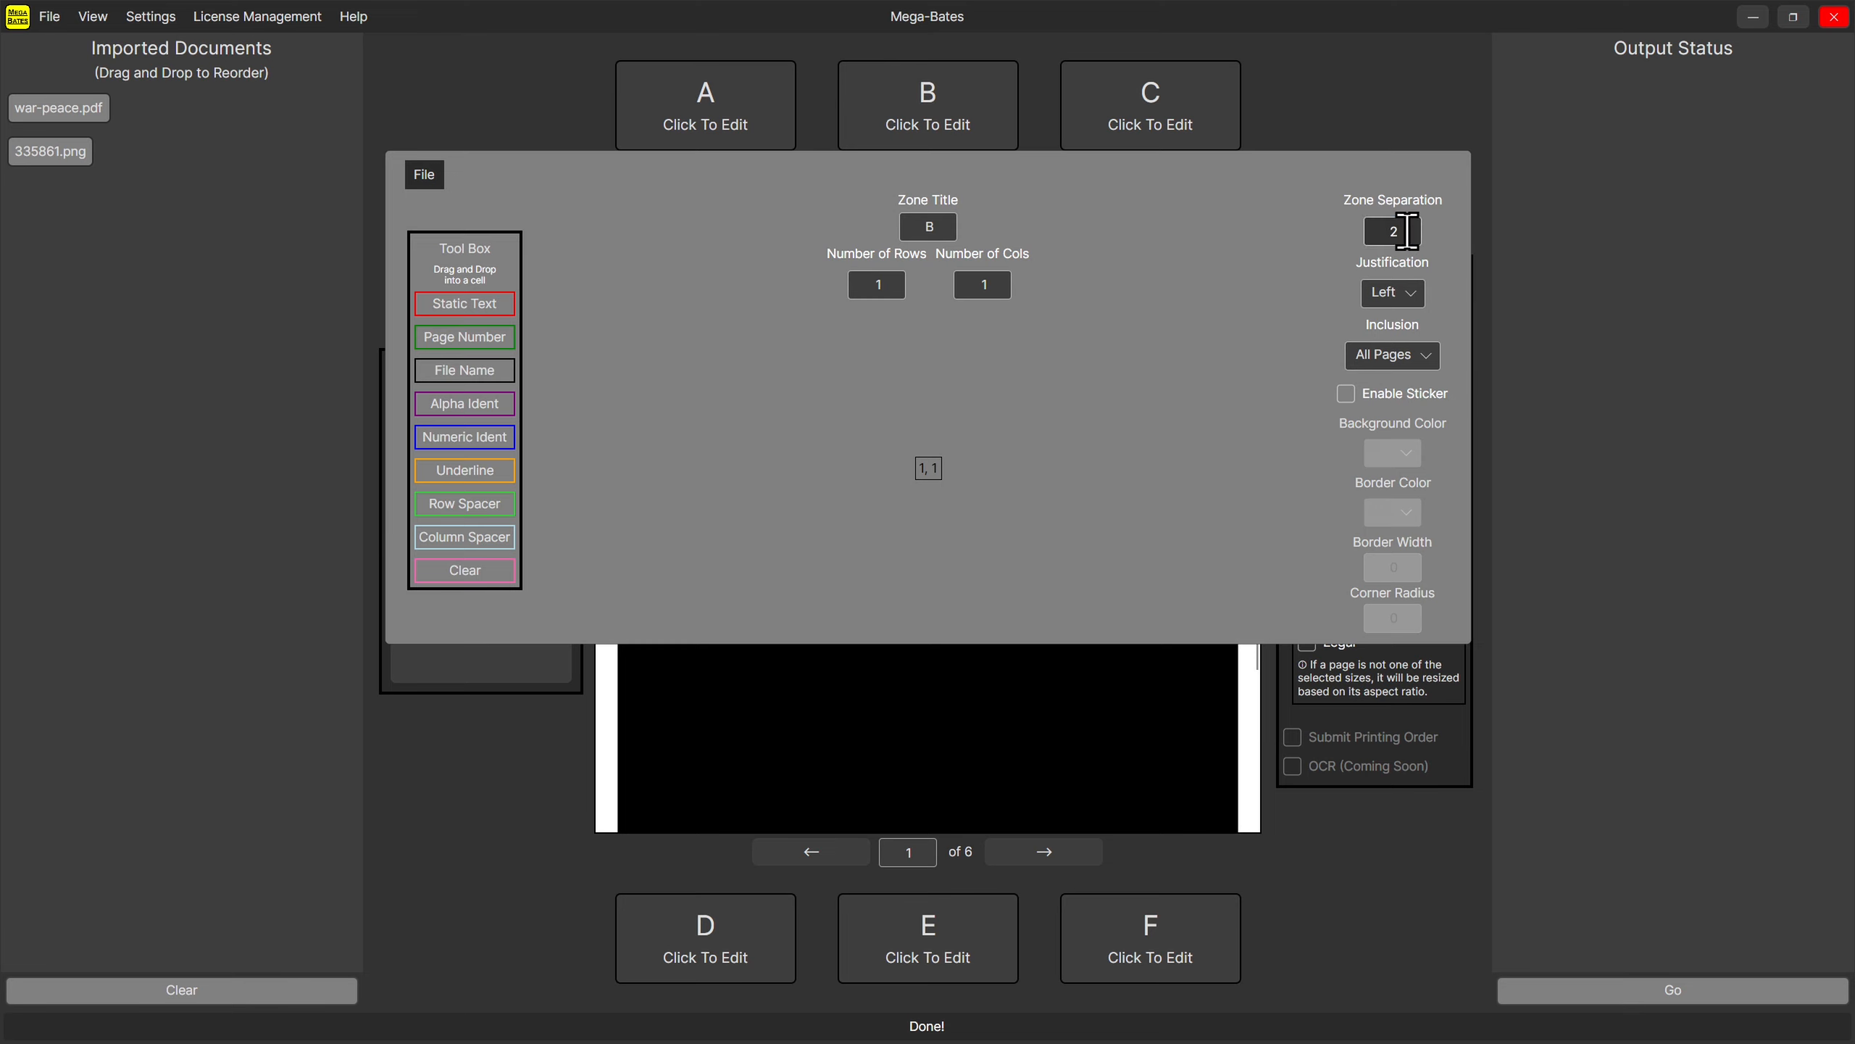
pyautogui.click(1335, 136)
# Set zone A's zone separation to 0 and its justification to Left, and close the zone editor.
pyautogui.click(664, 93)
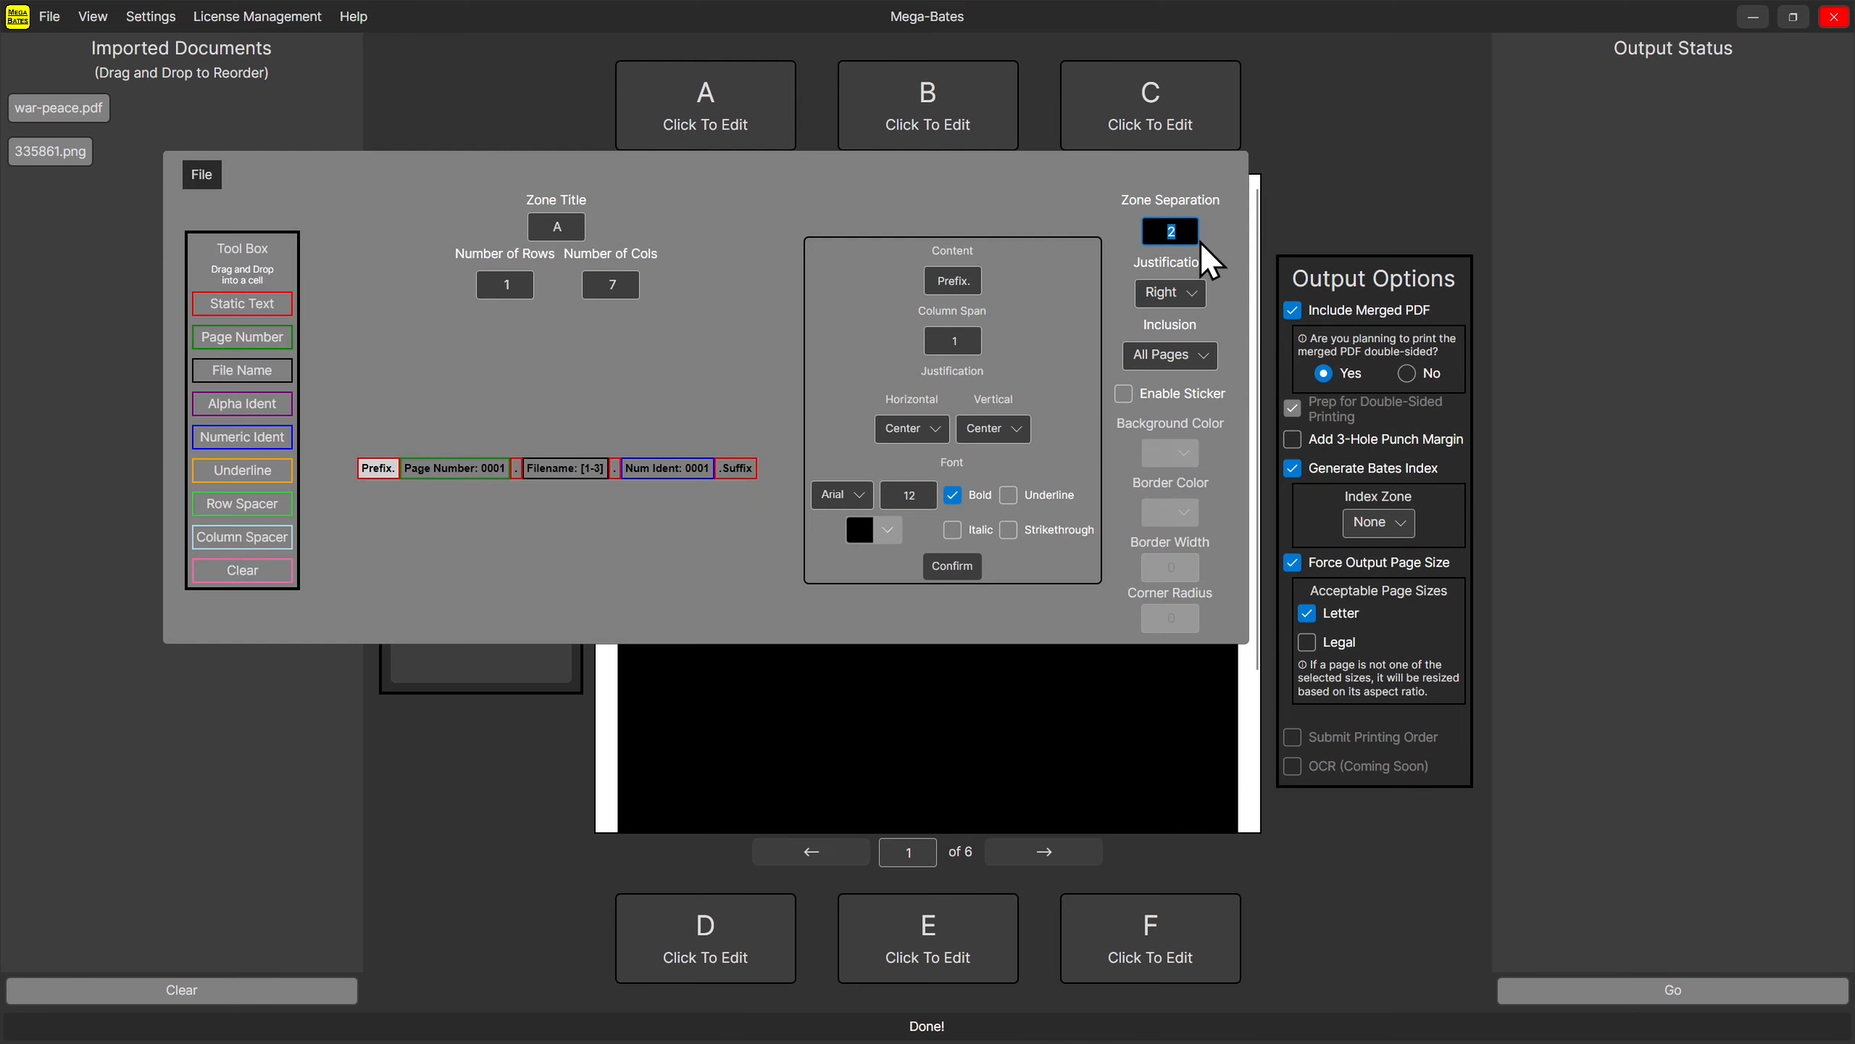
pyautogui.write('0')
pyautogui.click(1171, 292)
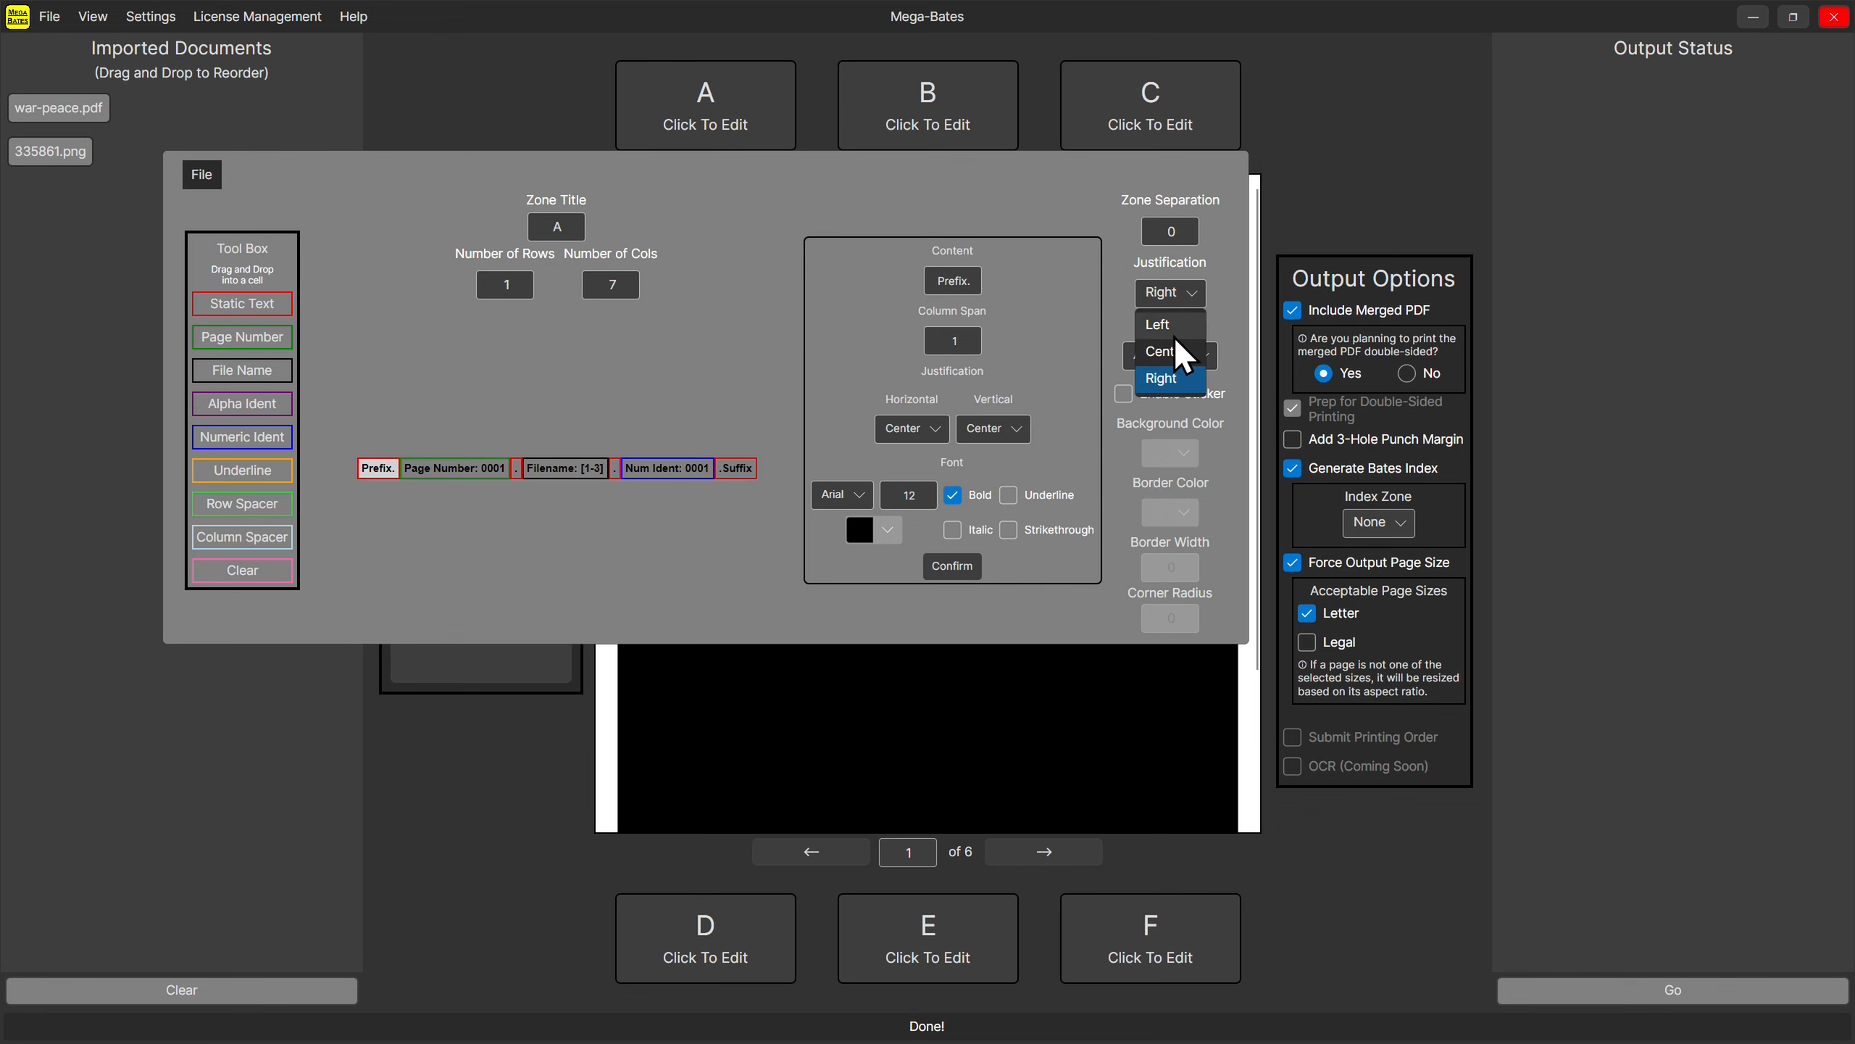
pyautogui.click(1191, 327)
pyautogui.click(1332, 161)
pyautogui.click(777, 106)
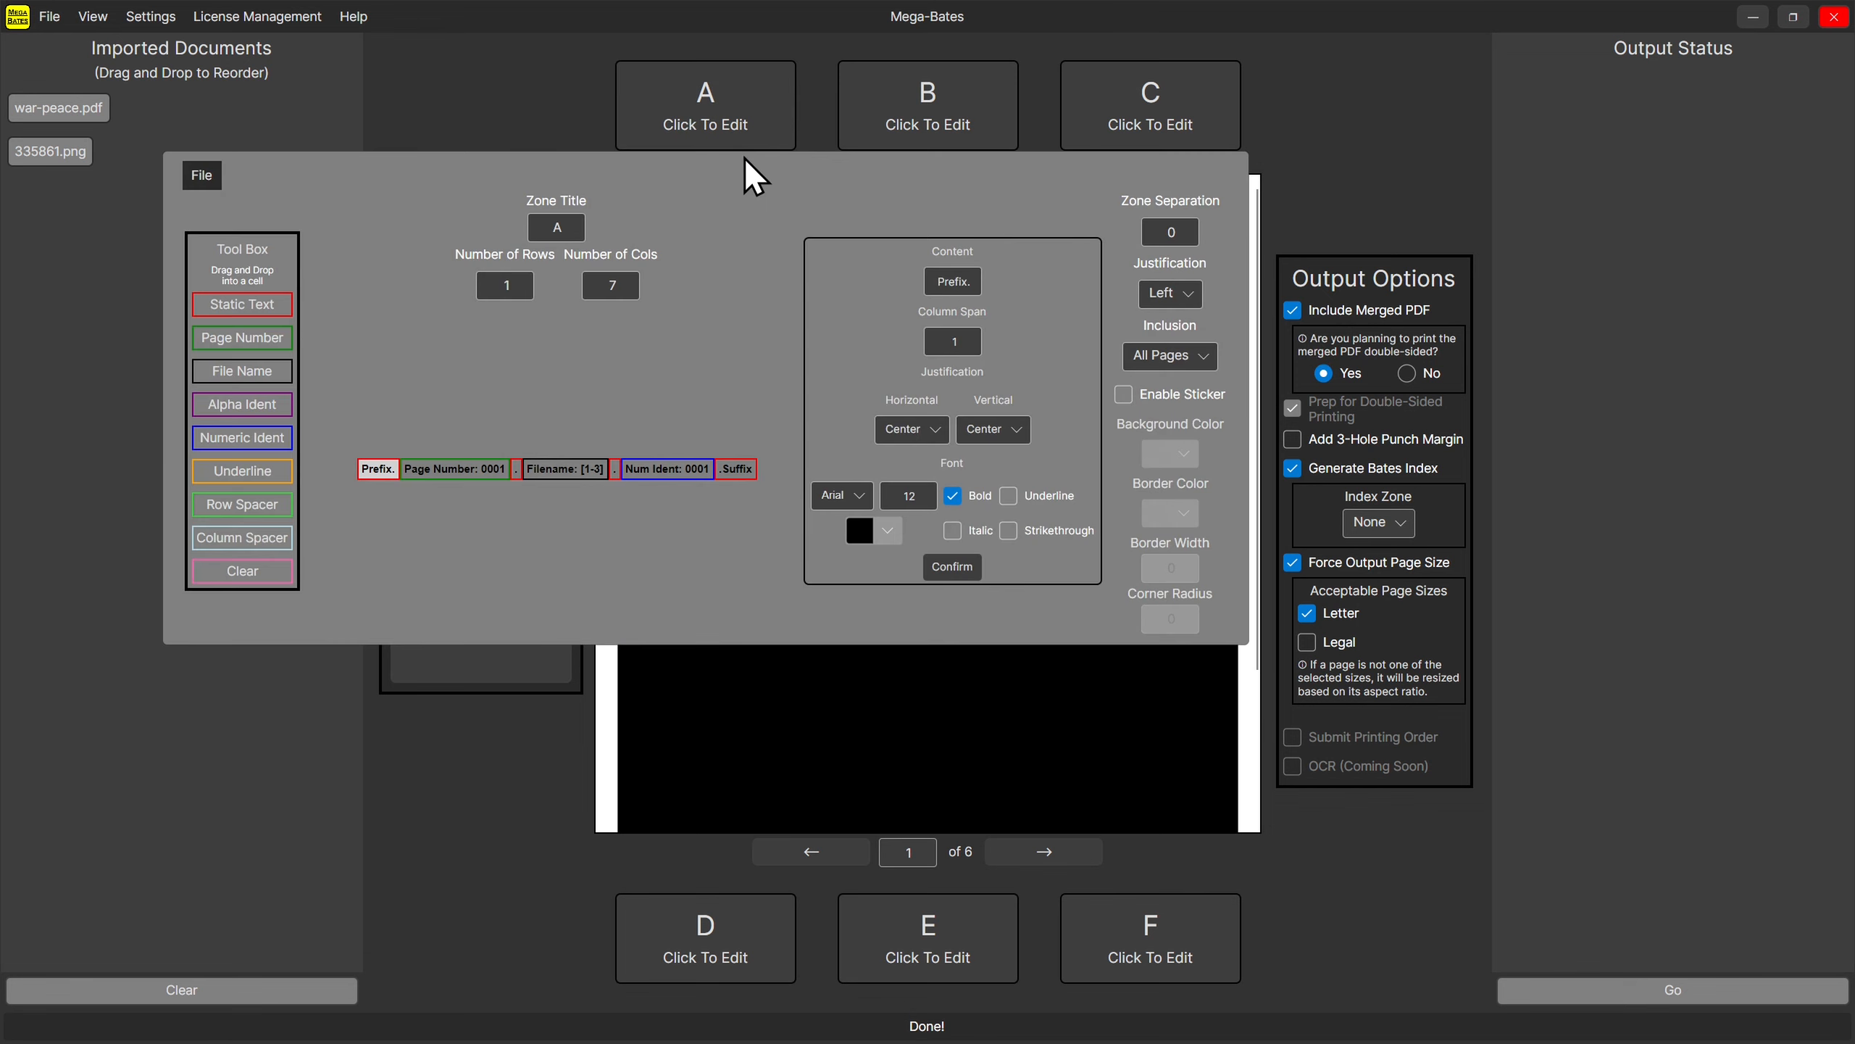
pyautogui.click(210, 180)
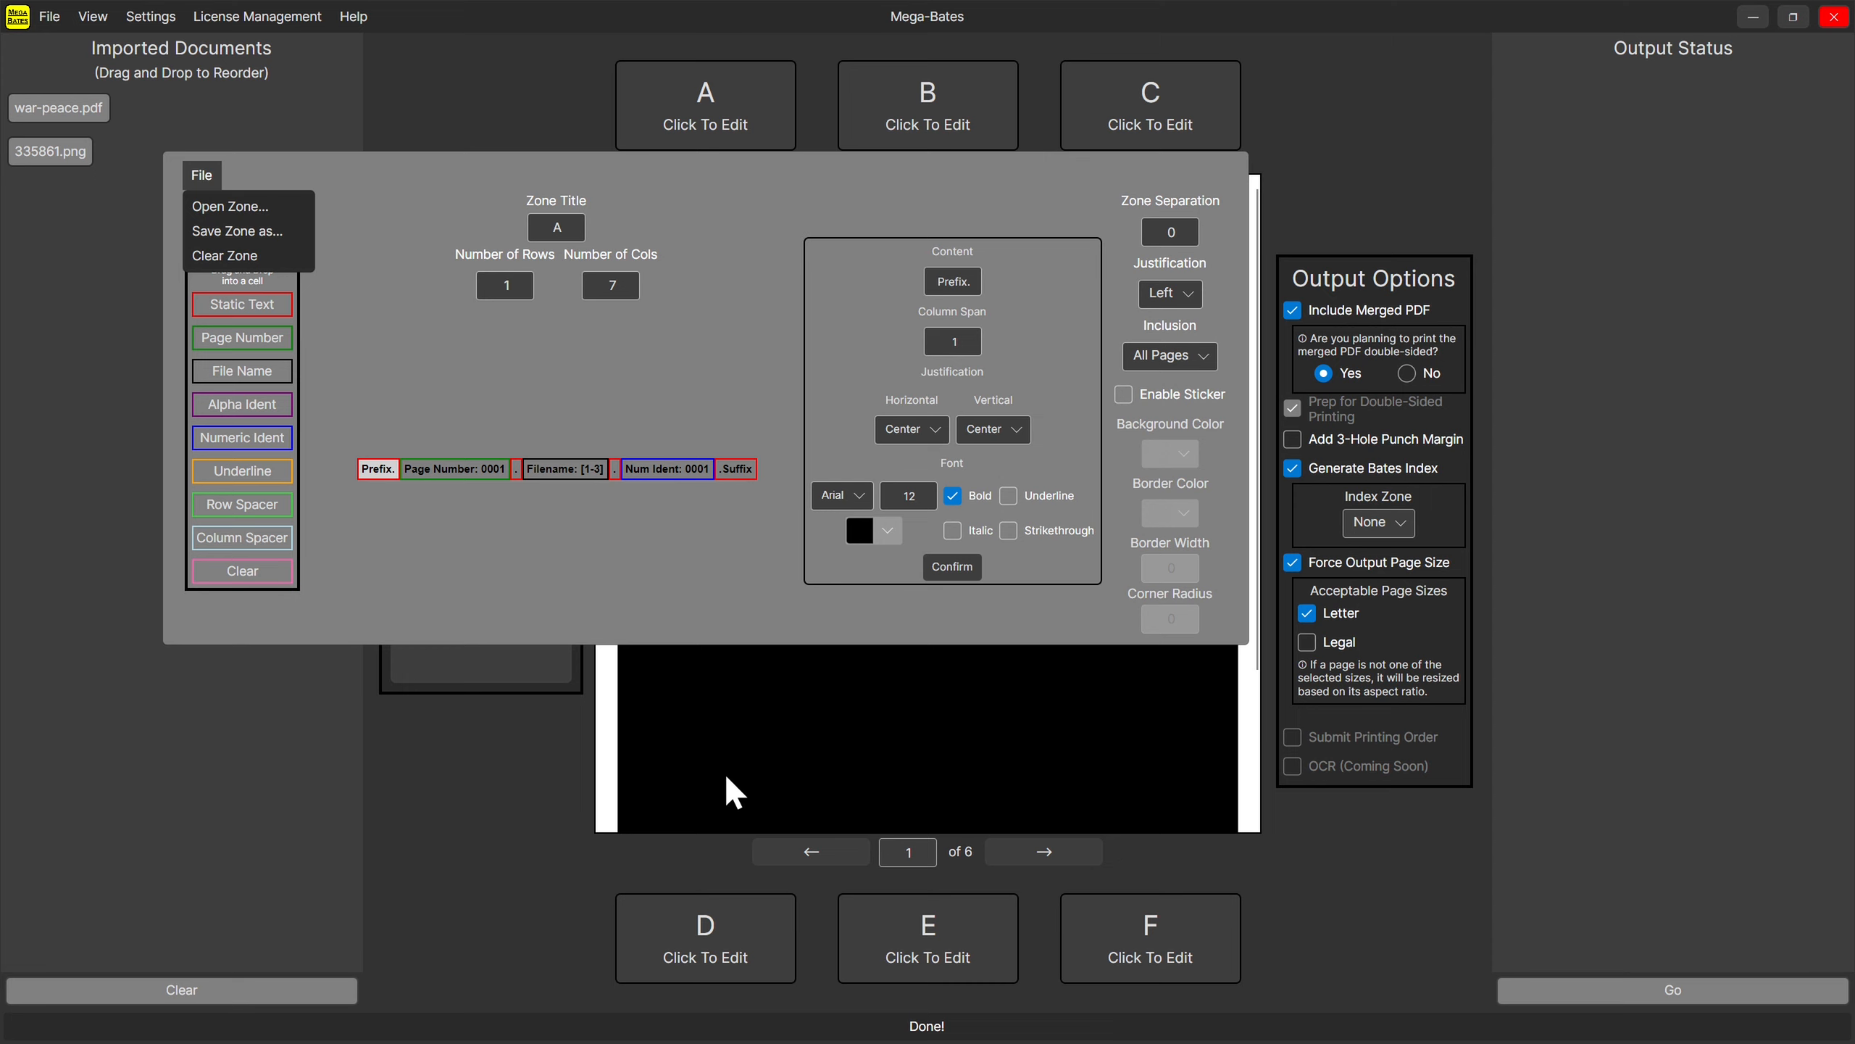
pyautogui.click(529, 85)
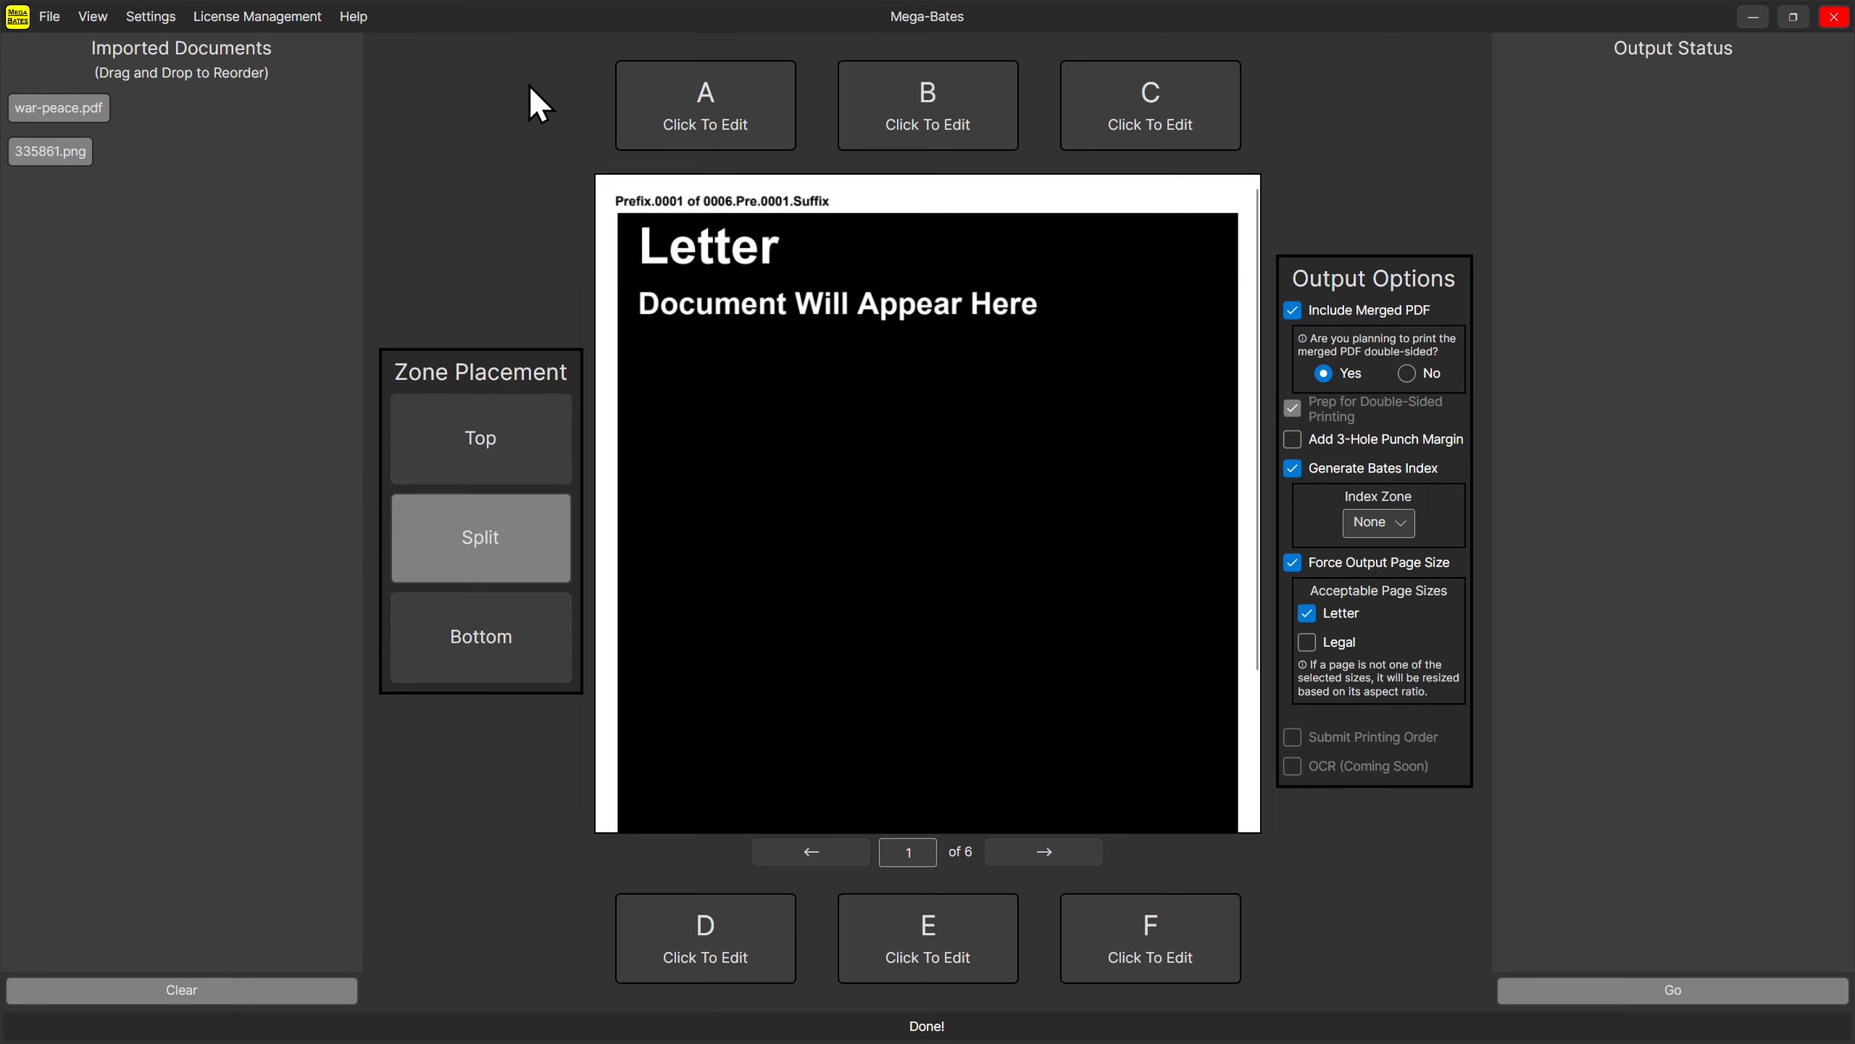
# Save zone A's configuration and load it into zone D as a copy.
pyautogui.click(705, 106)
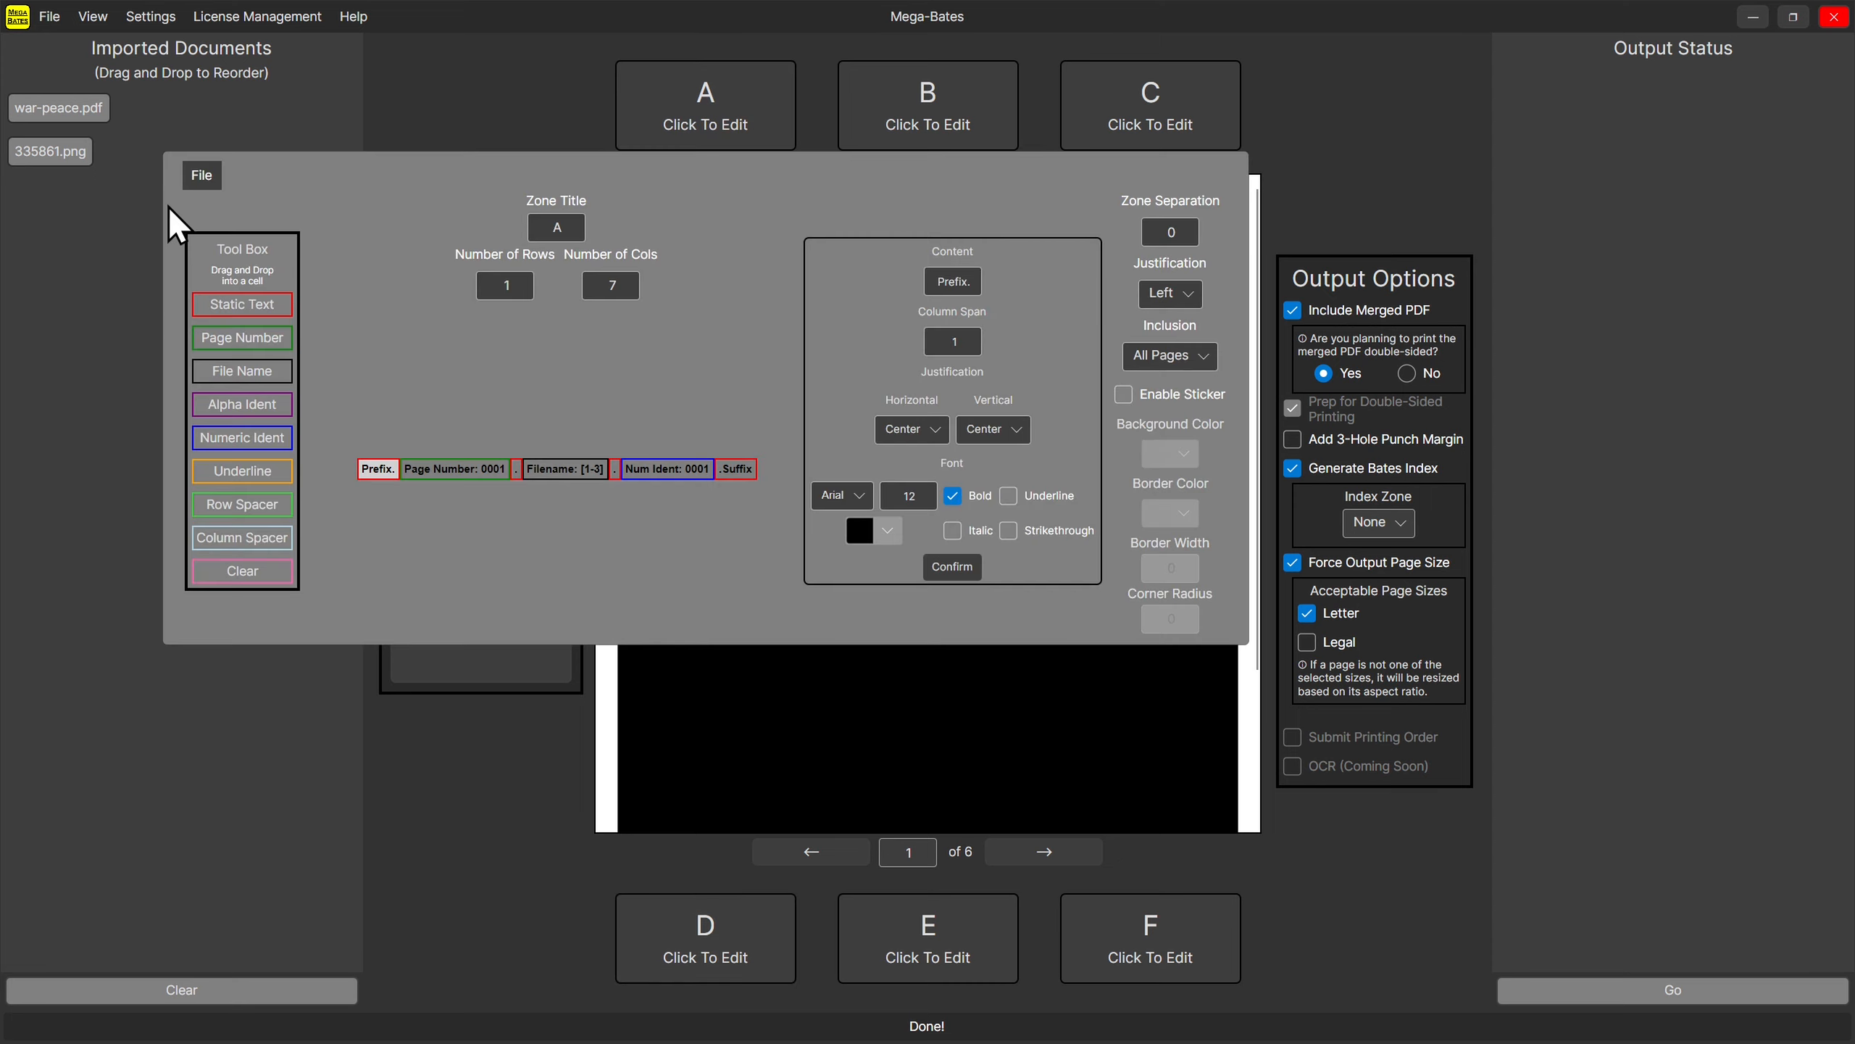
pyautogui.click(202, 174)
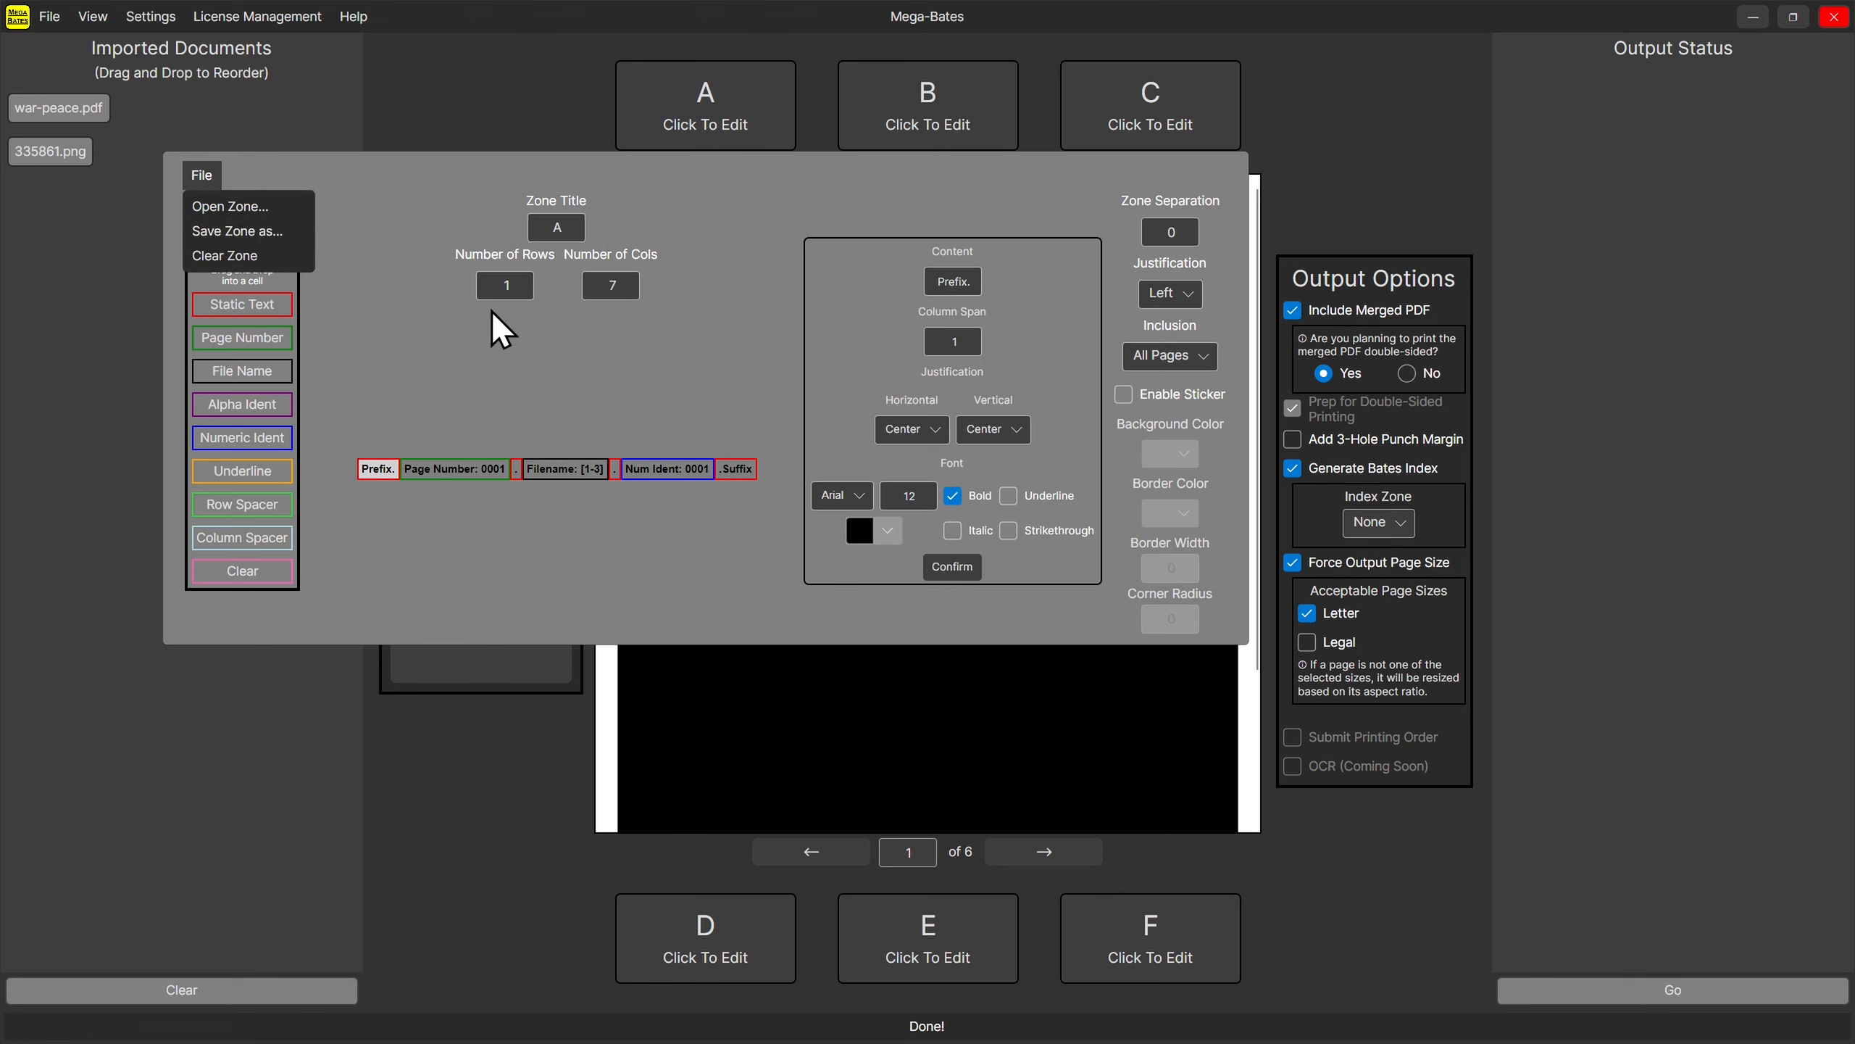
pyautogui.click(767, 914)
pyautogui.click(663, 919)
pyautogui.click(207, 428)
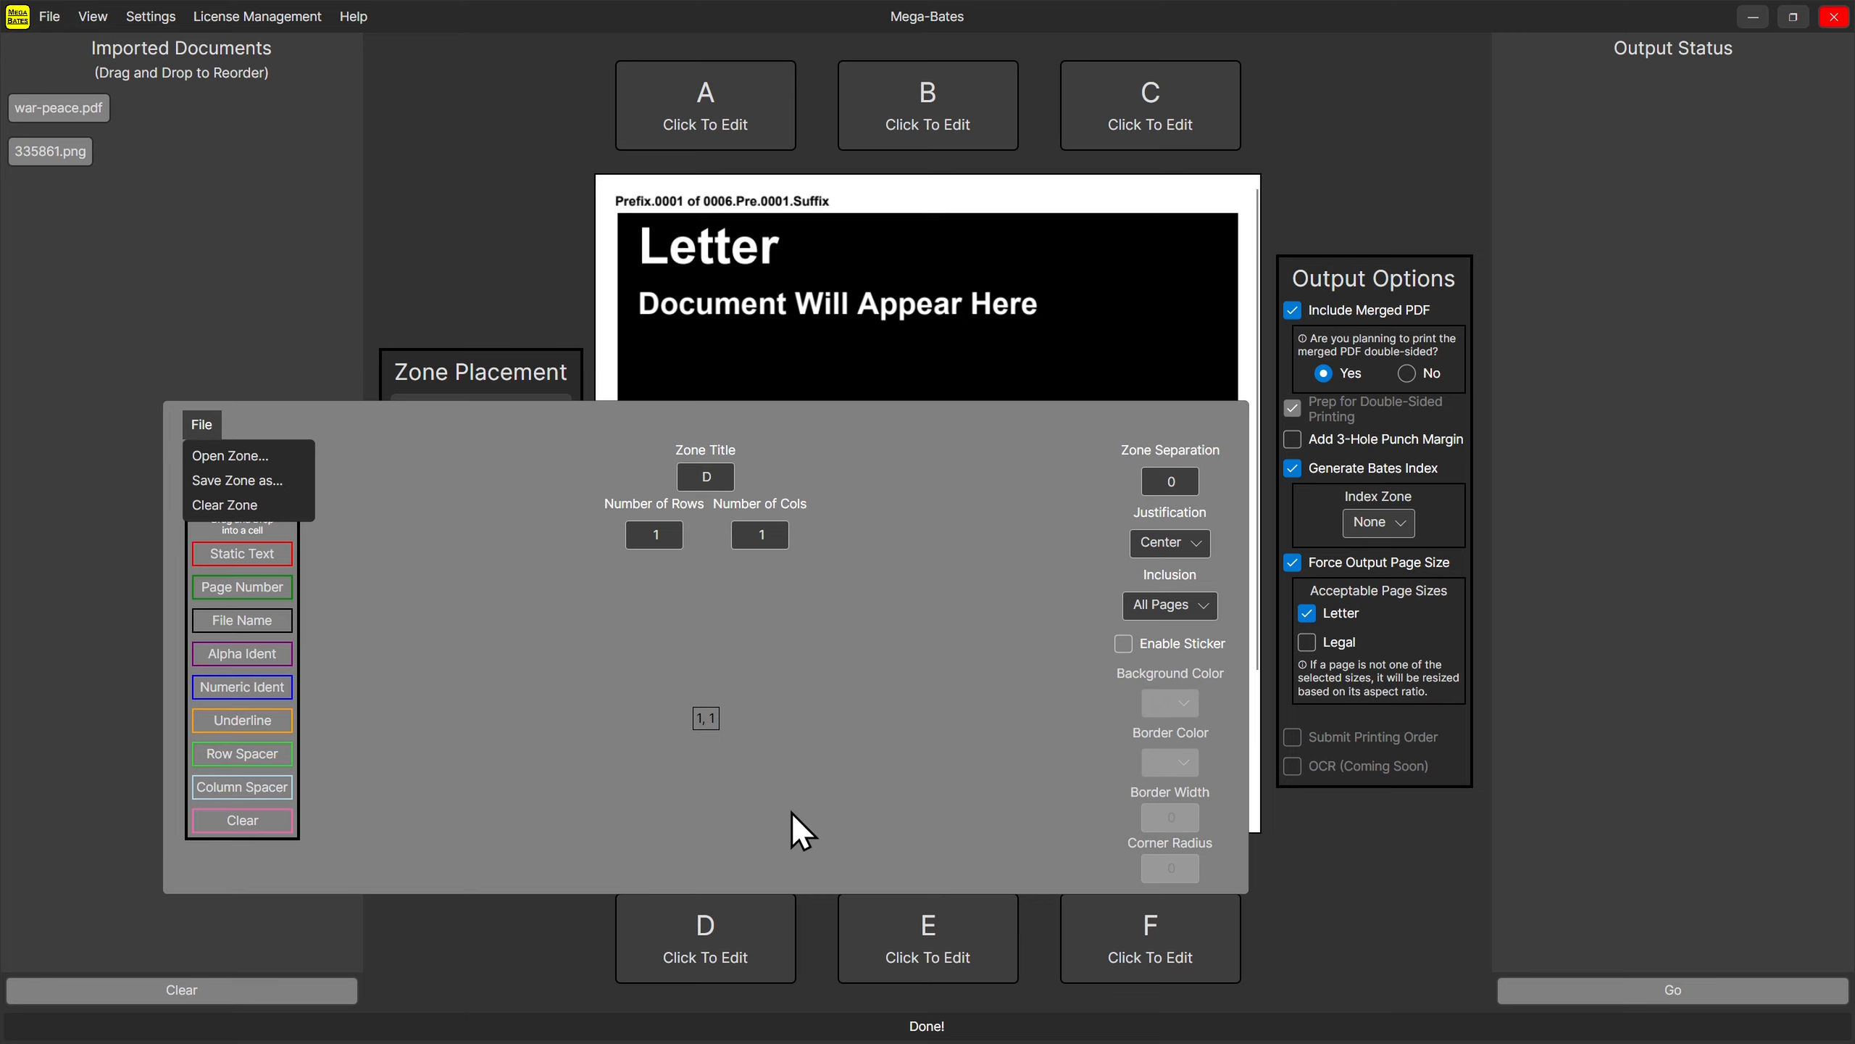
pyautogui.click(443, 187)
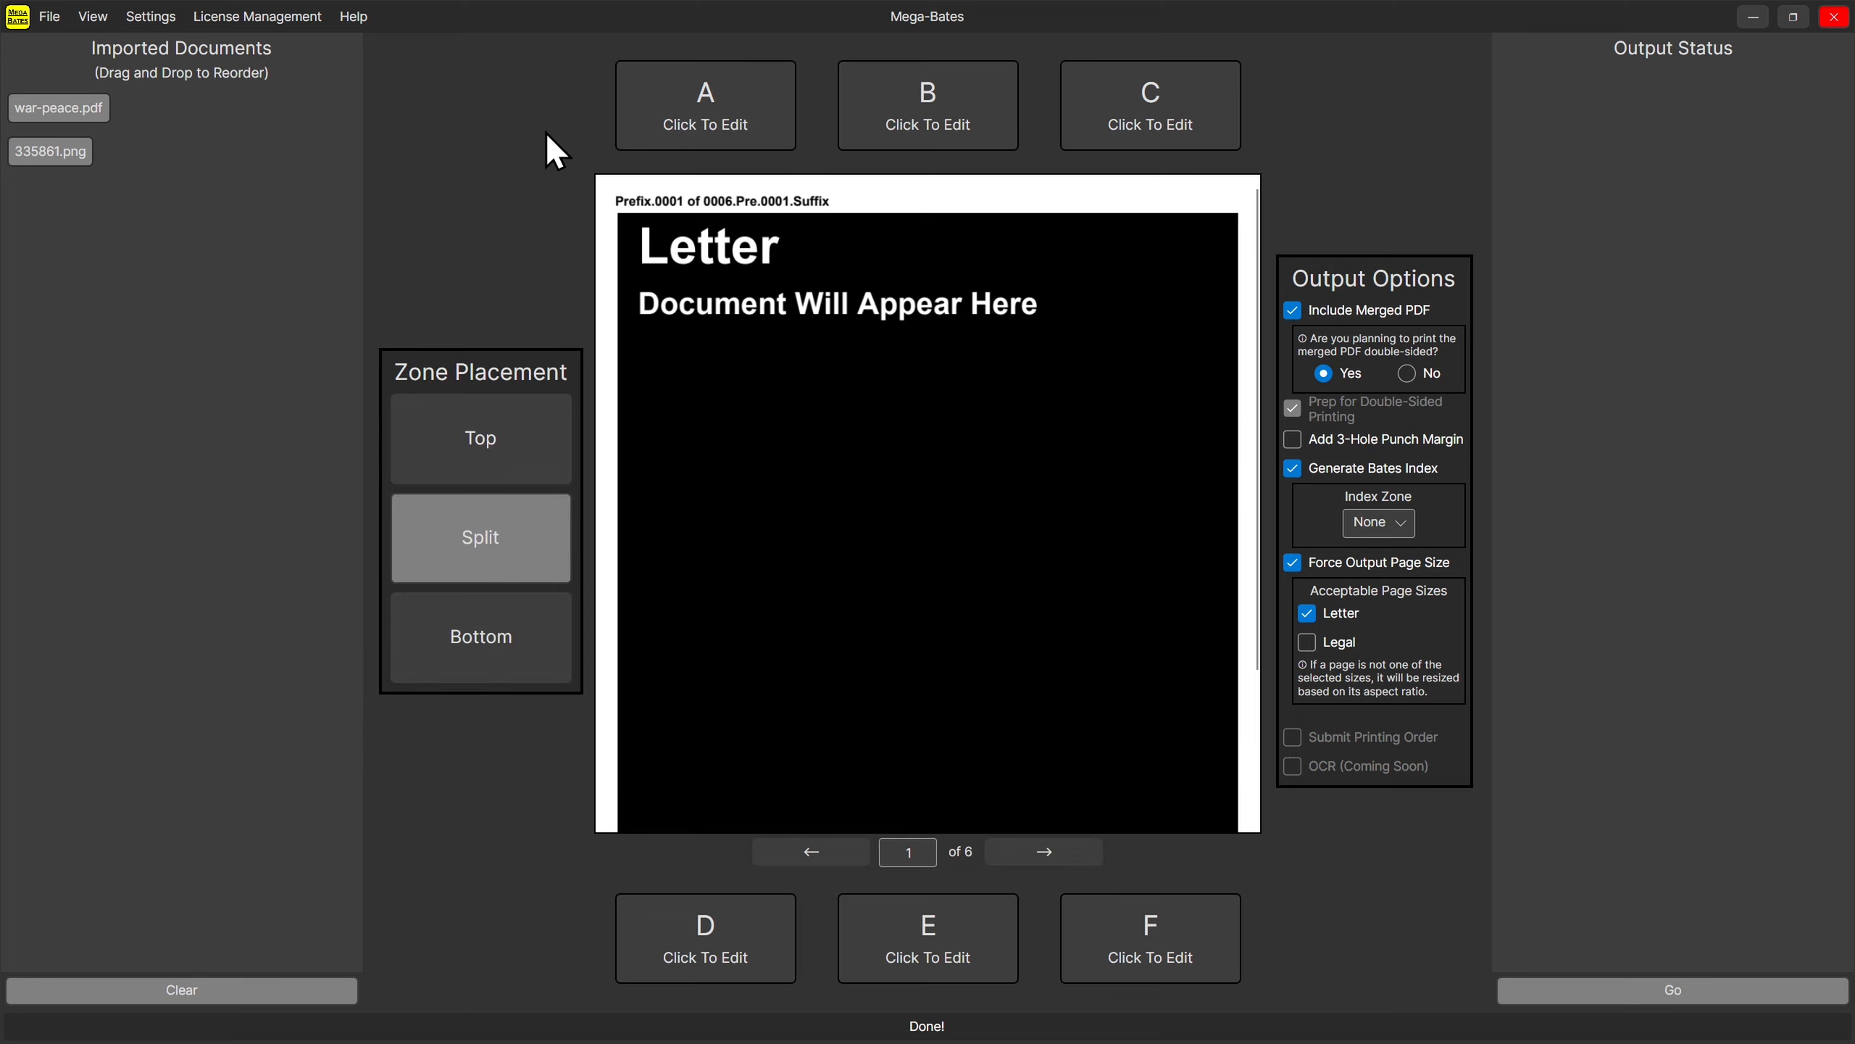
pyautogui.click(691, 101)
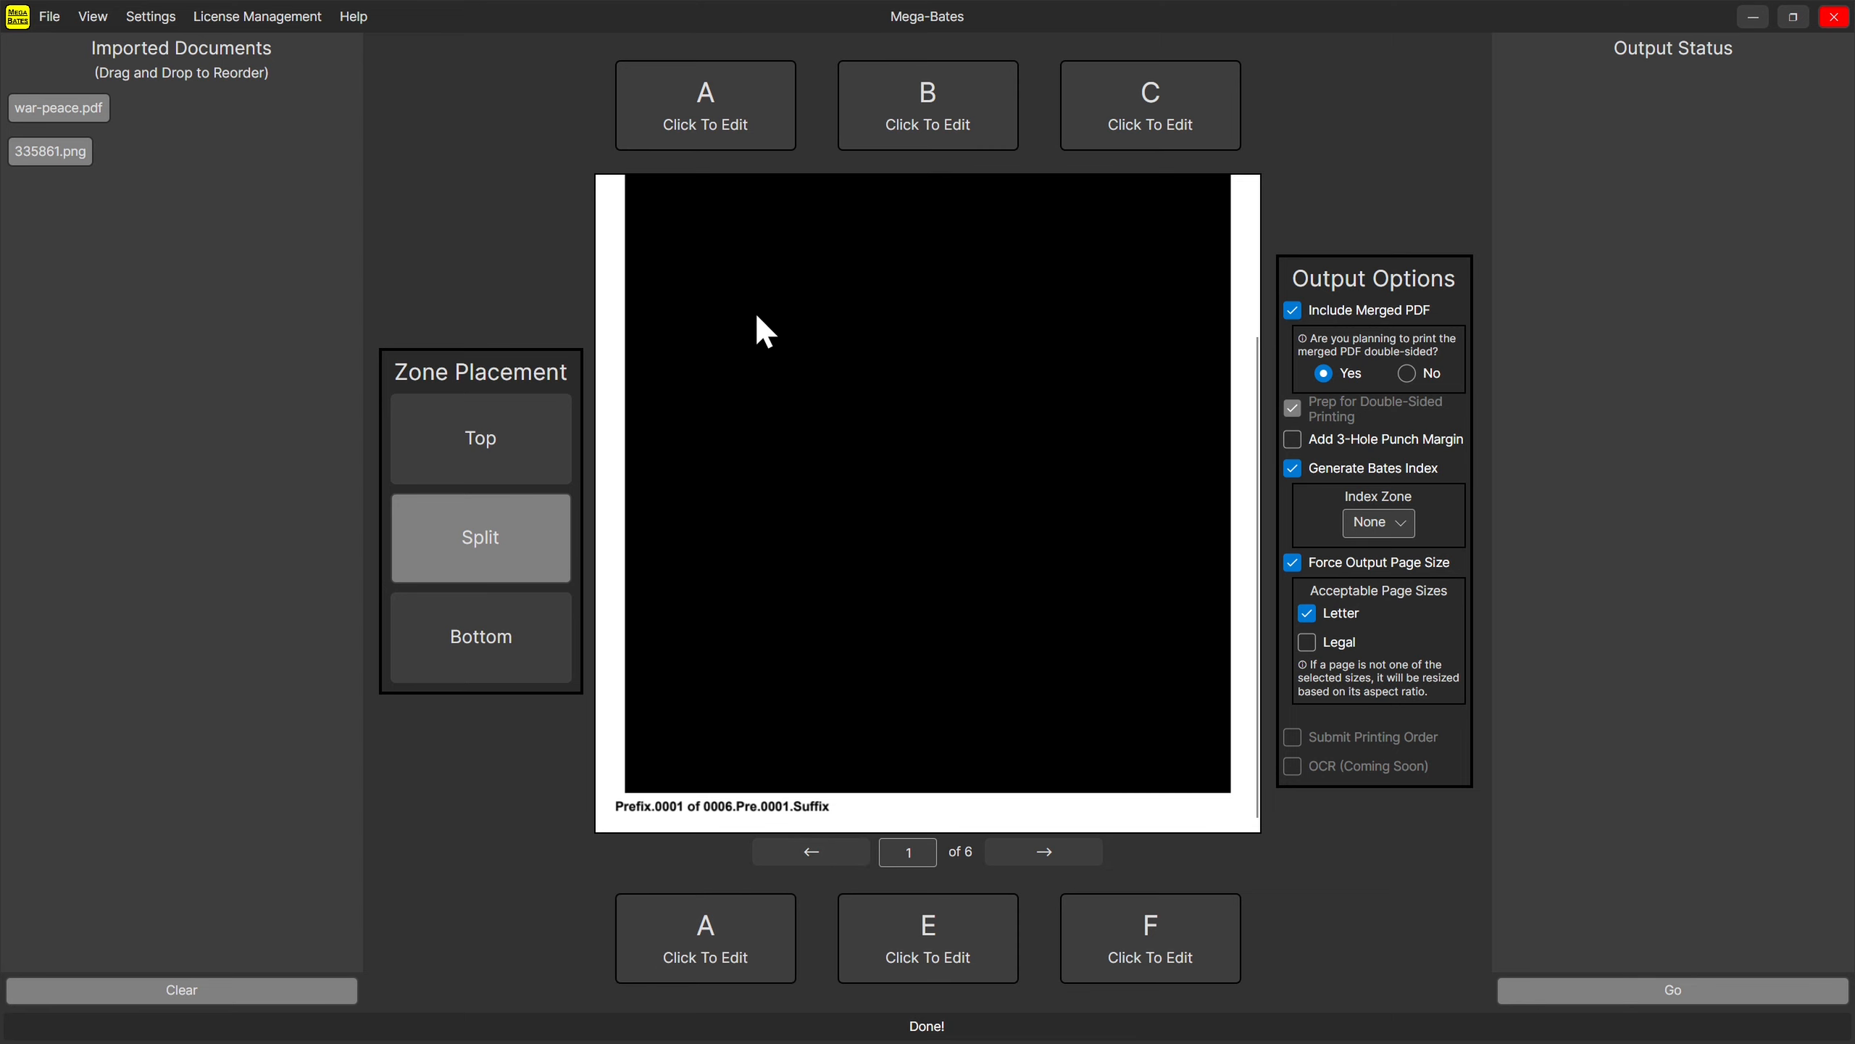
# Check the titles of both A zones and rename the one above the preview as Bates Label.
pyautogui.click(748, 109)
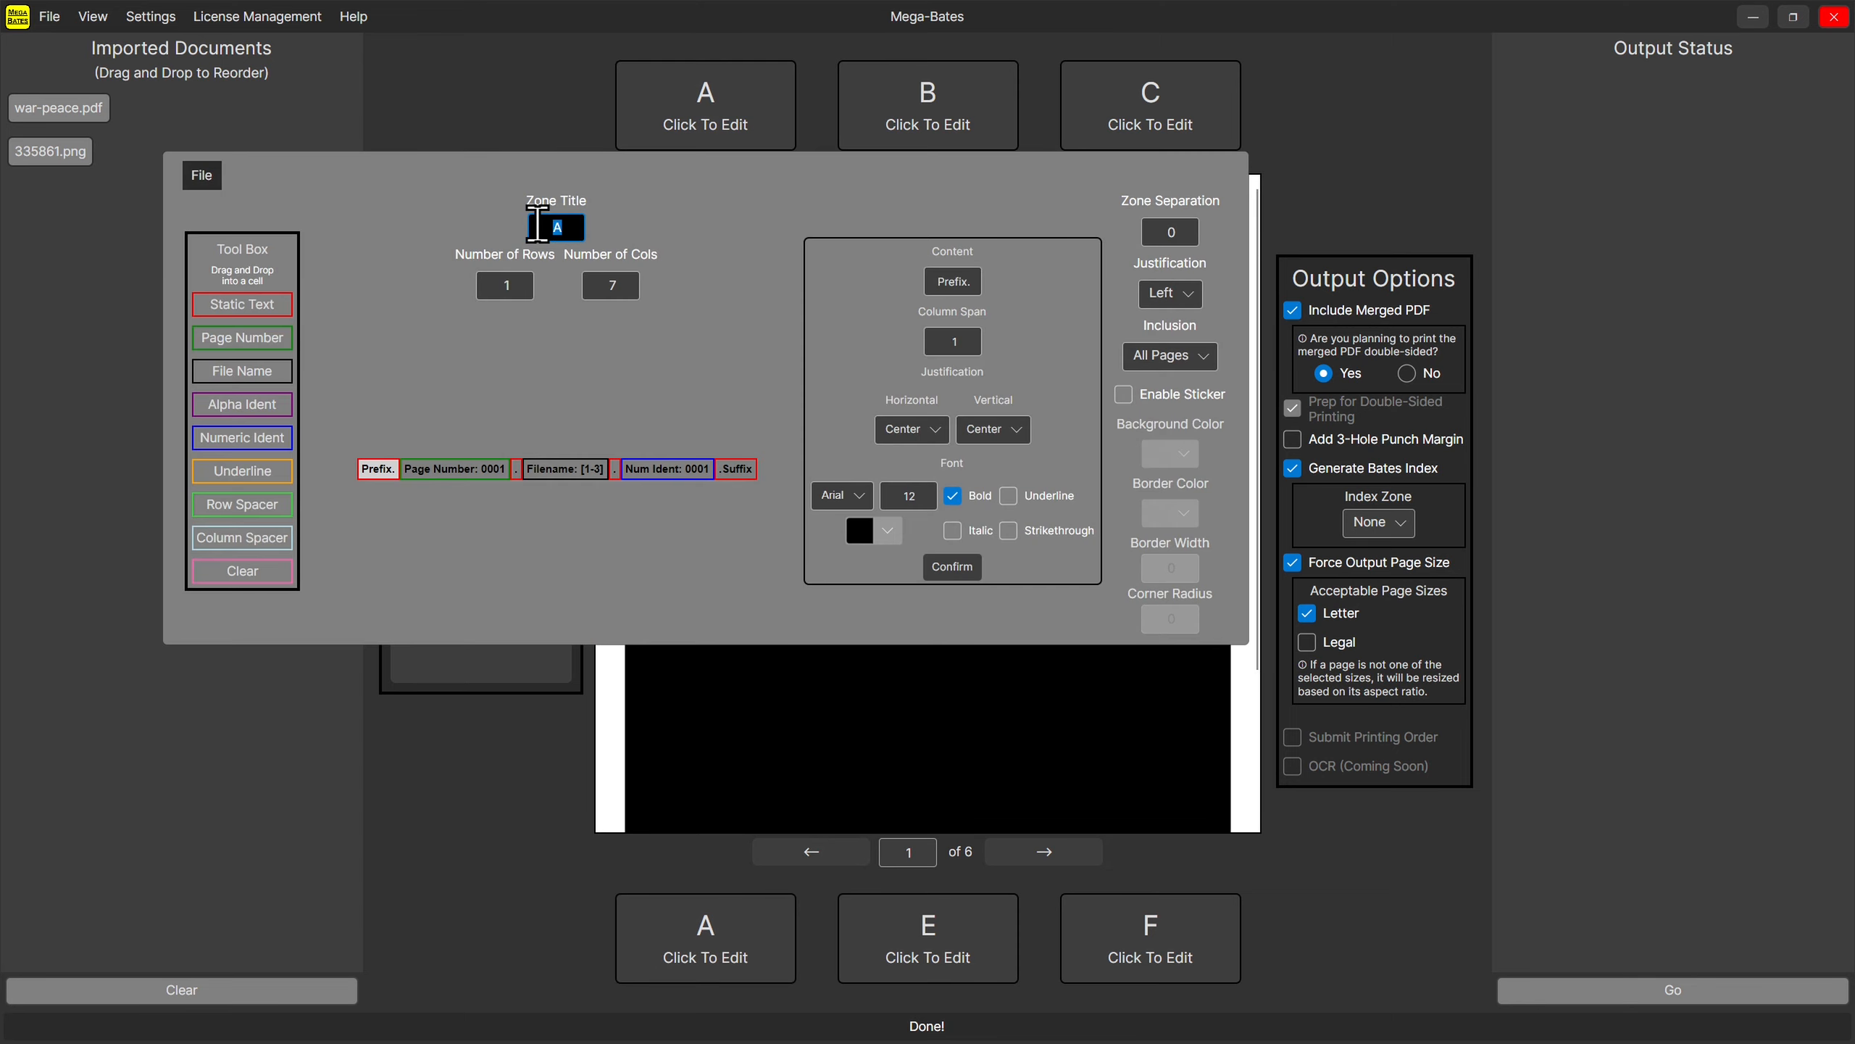
pyautogui.click(706, 947)
pyautogui.click(712, 972)
pyautogui.click(693, 475)
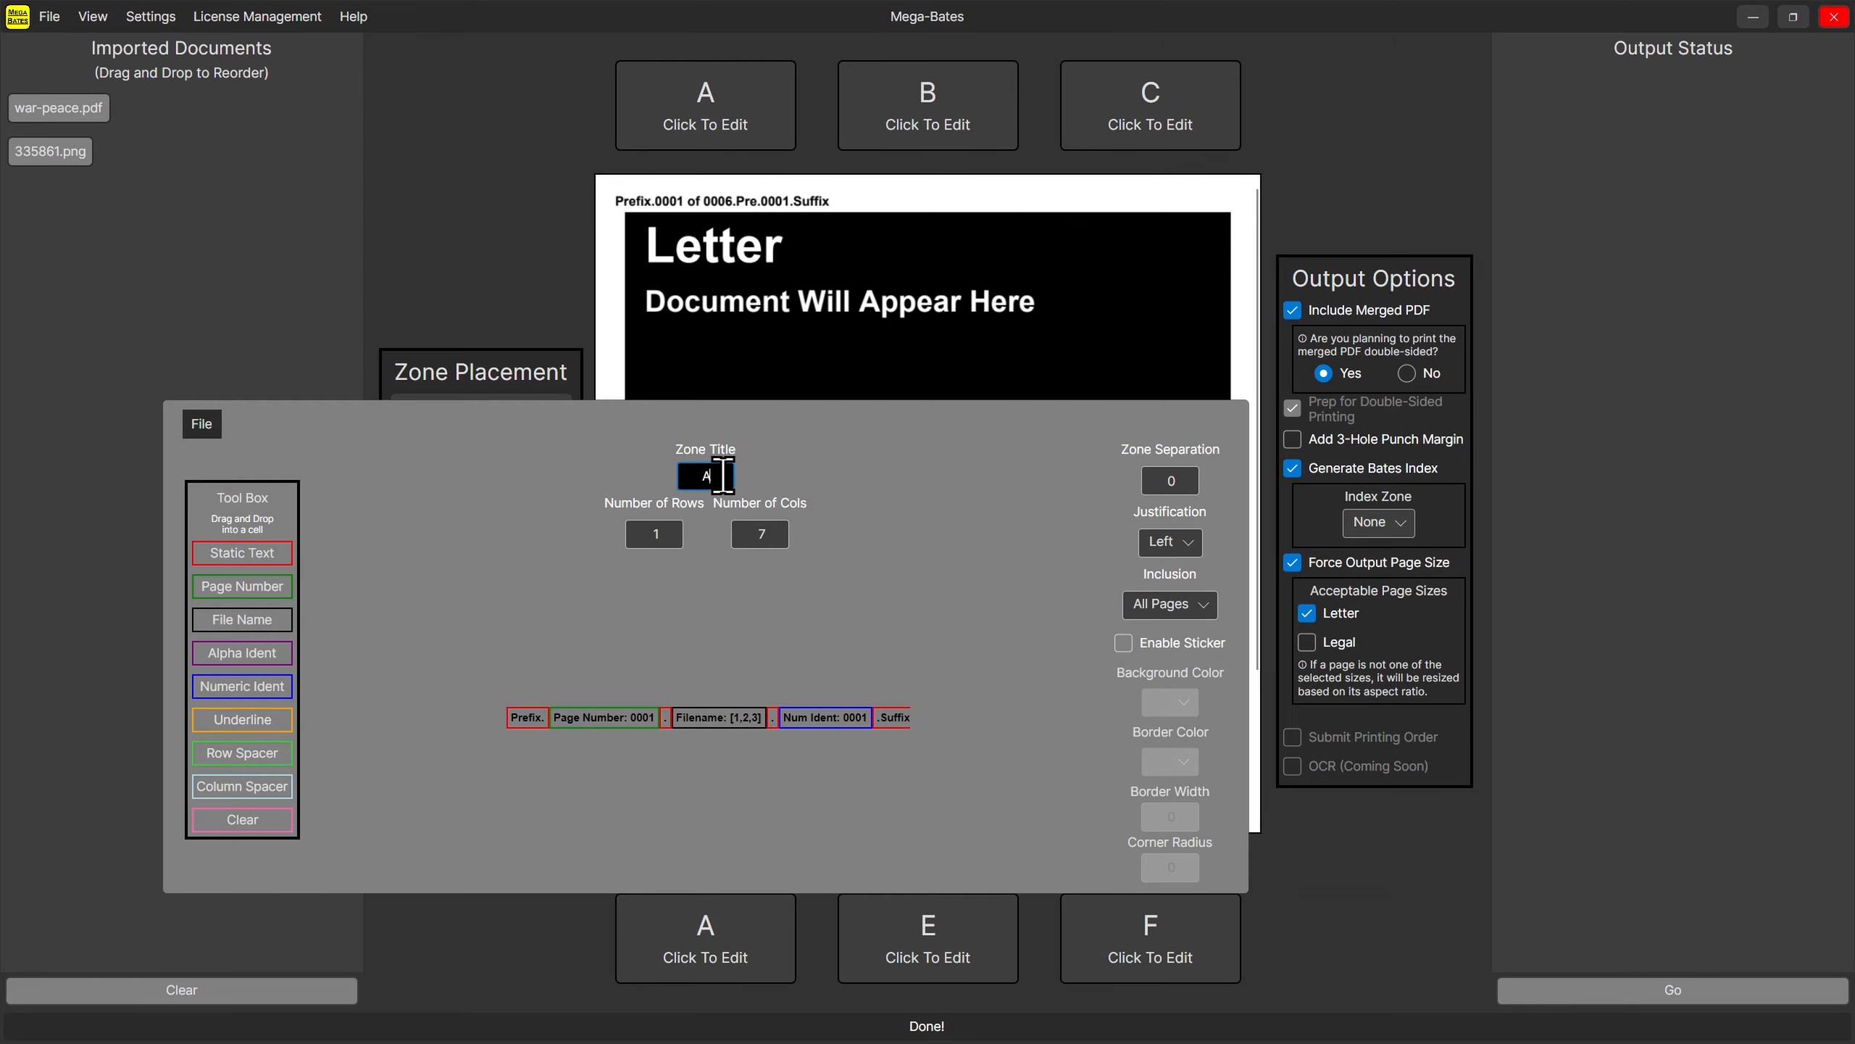
pyautogui.click(861, 108)
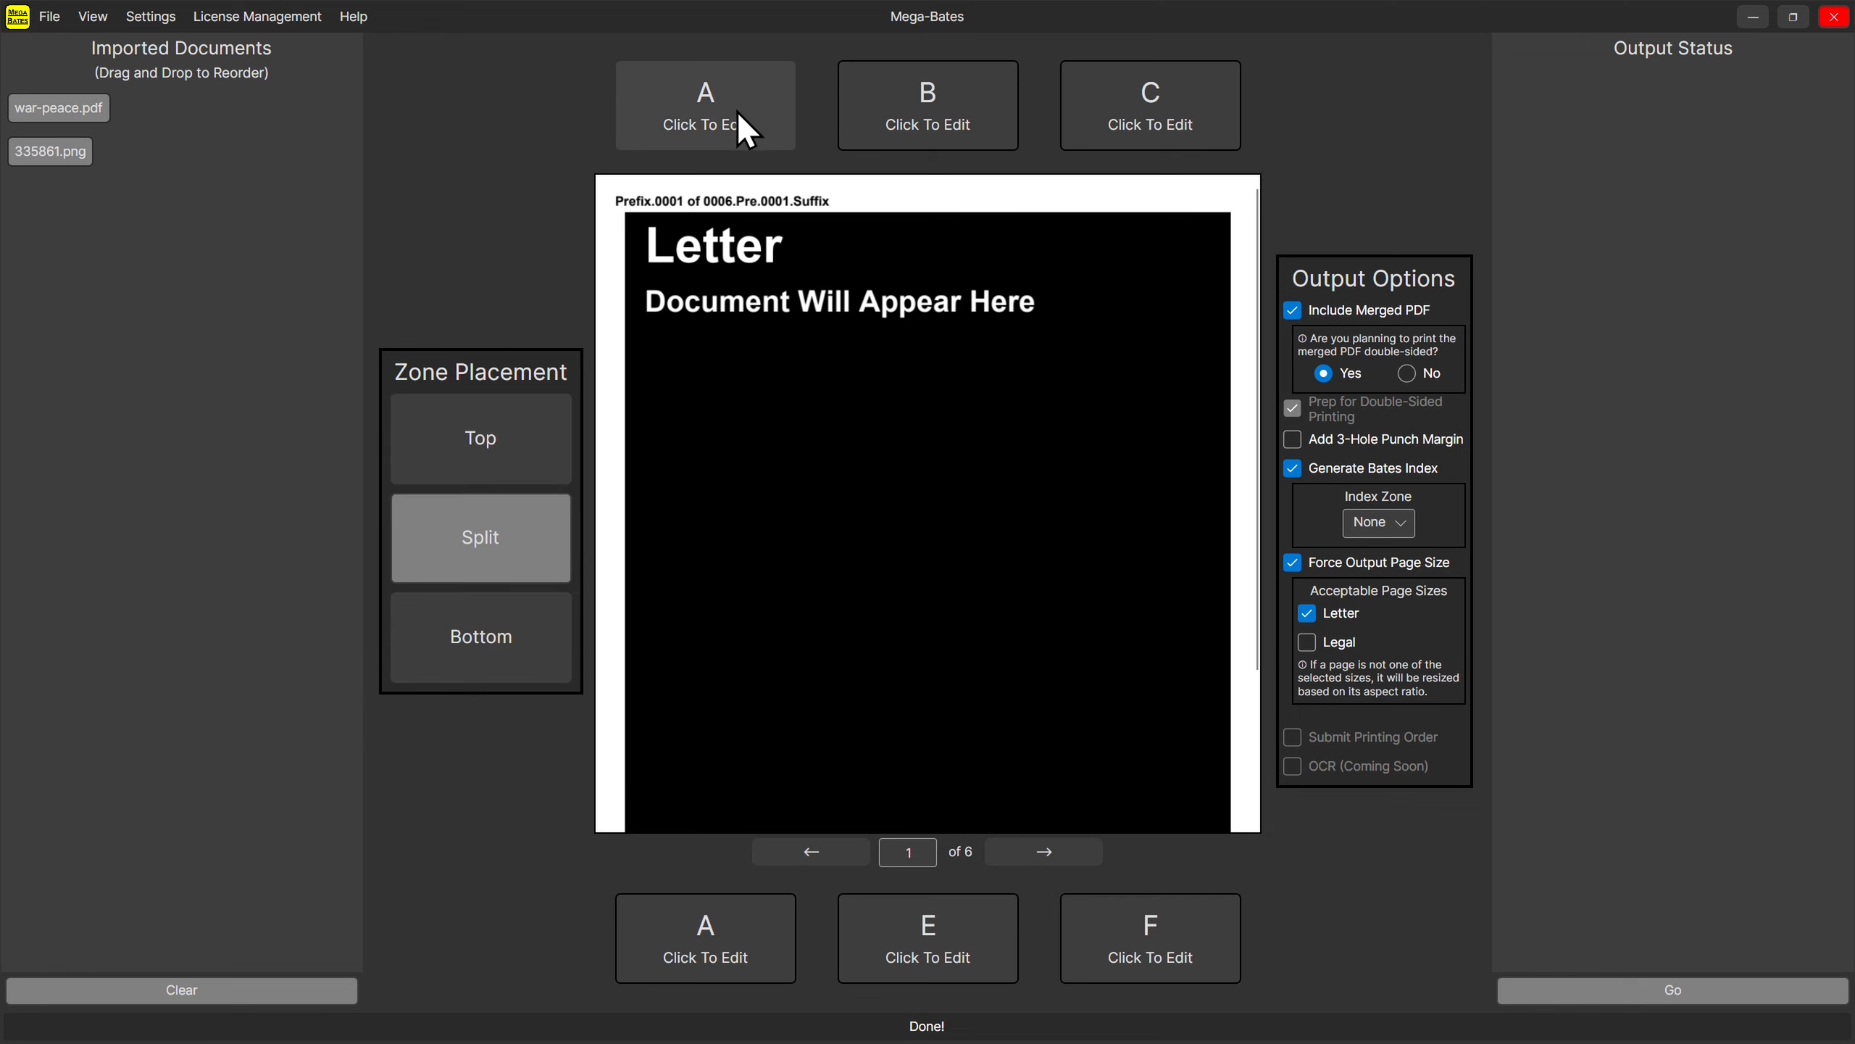
pyautogui.click(737, 110)
pyautogui.click(556, 228)
pyautogui.doubleClick(556, 228)
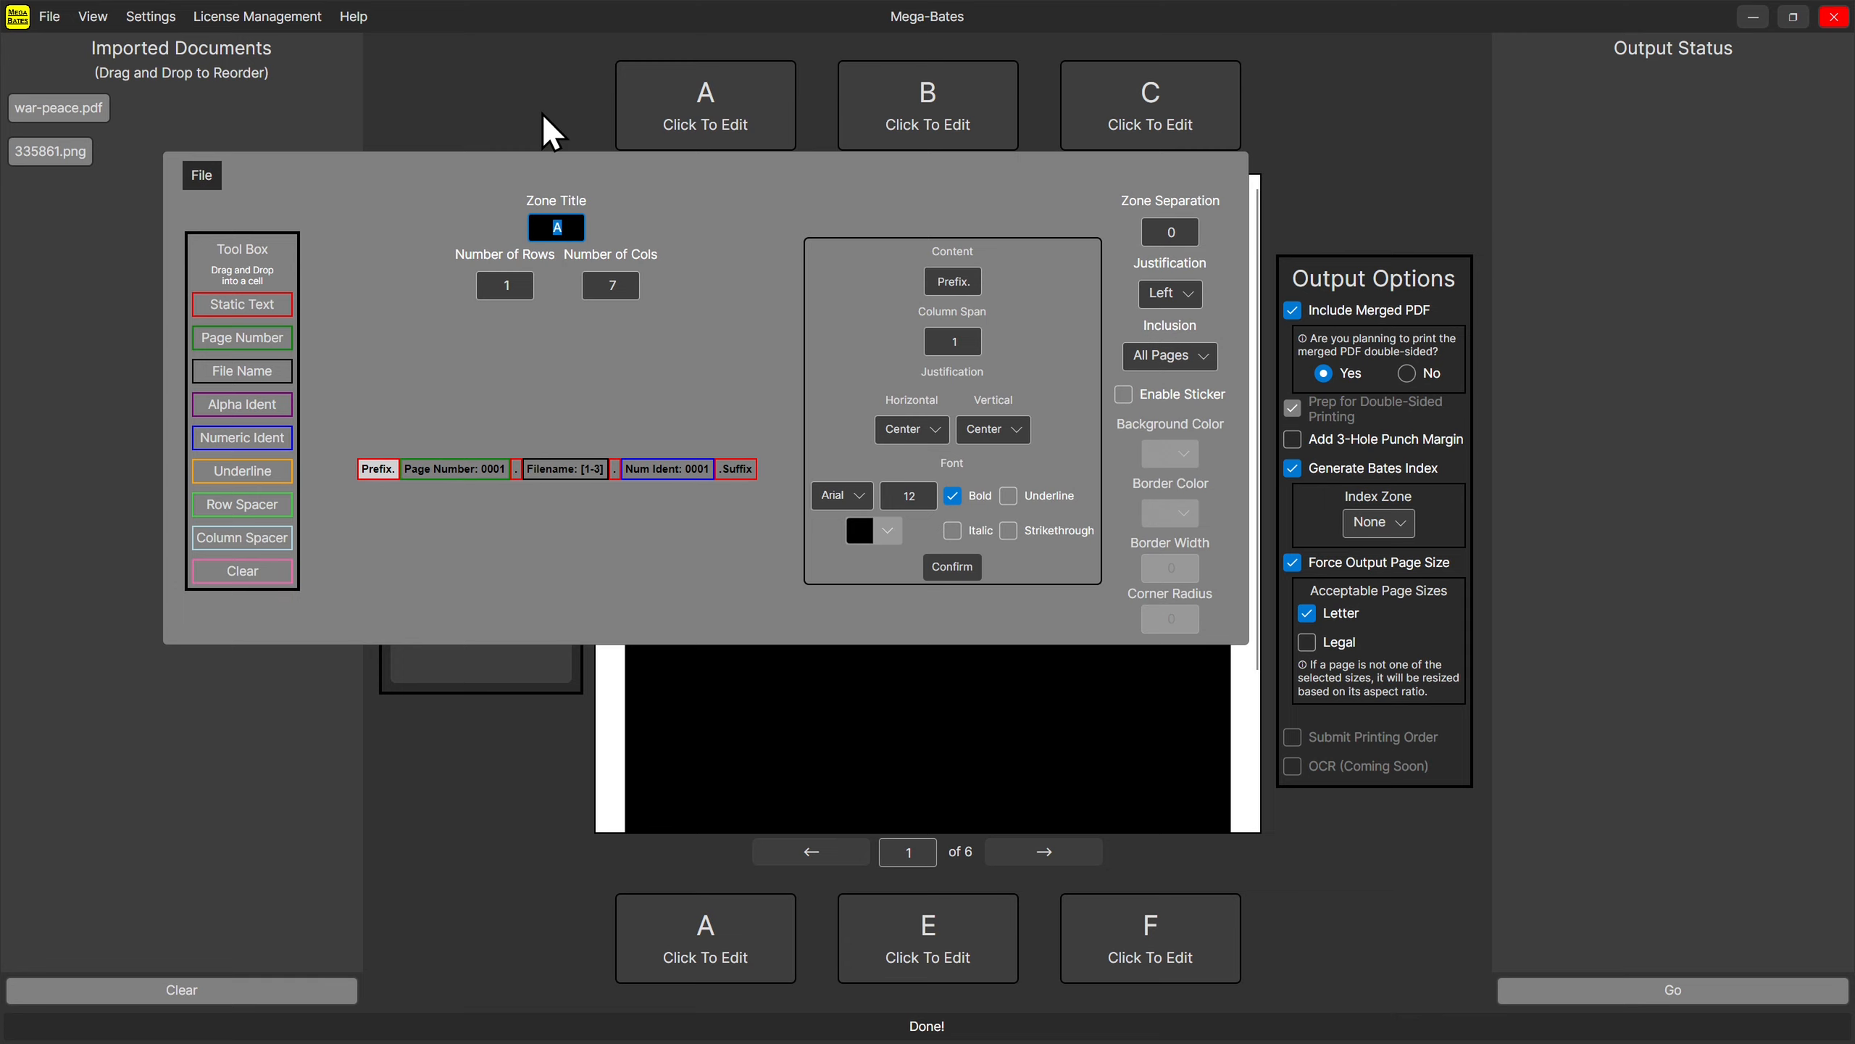
pyautogui.write('Bates Label')
pyautogui.press('Return')
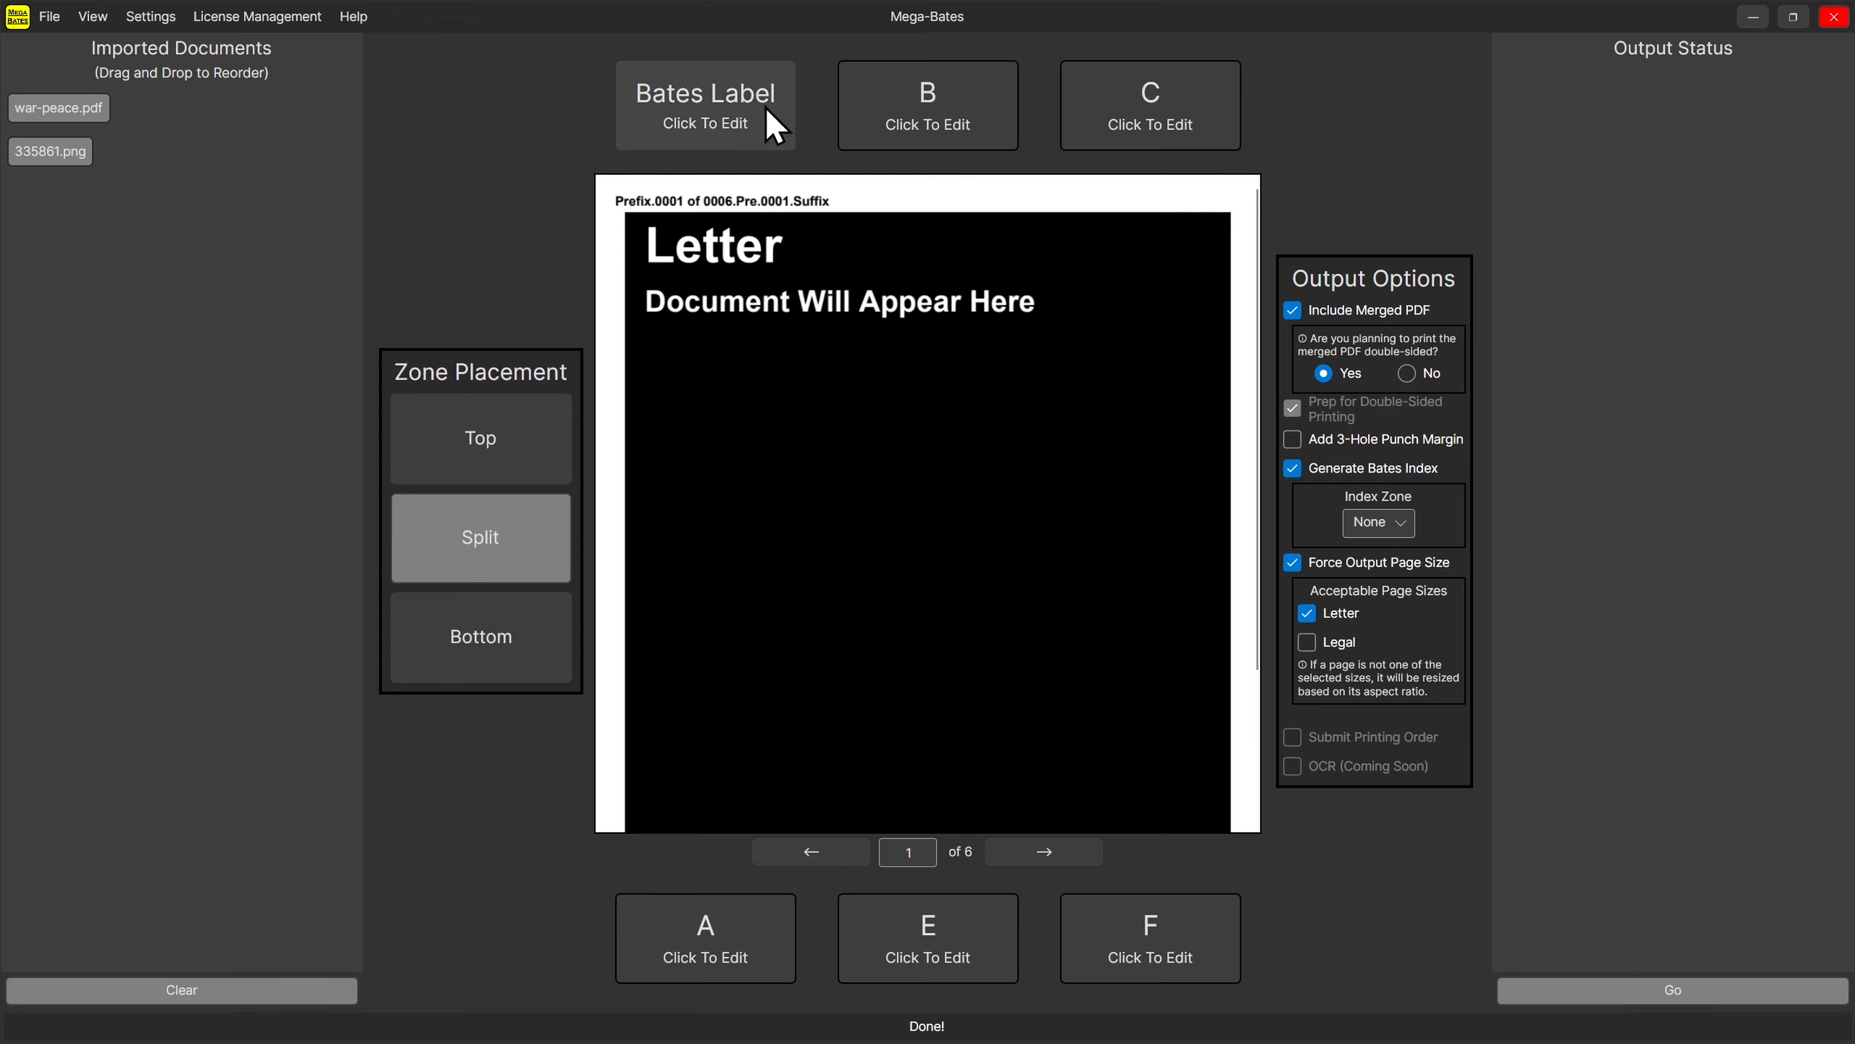
# Clear the copied zone A below the preview, reopen that zone to check the reset, and close the editor.
pyautogui.click(760, 978)
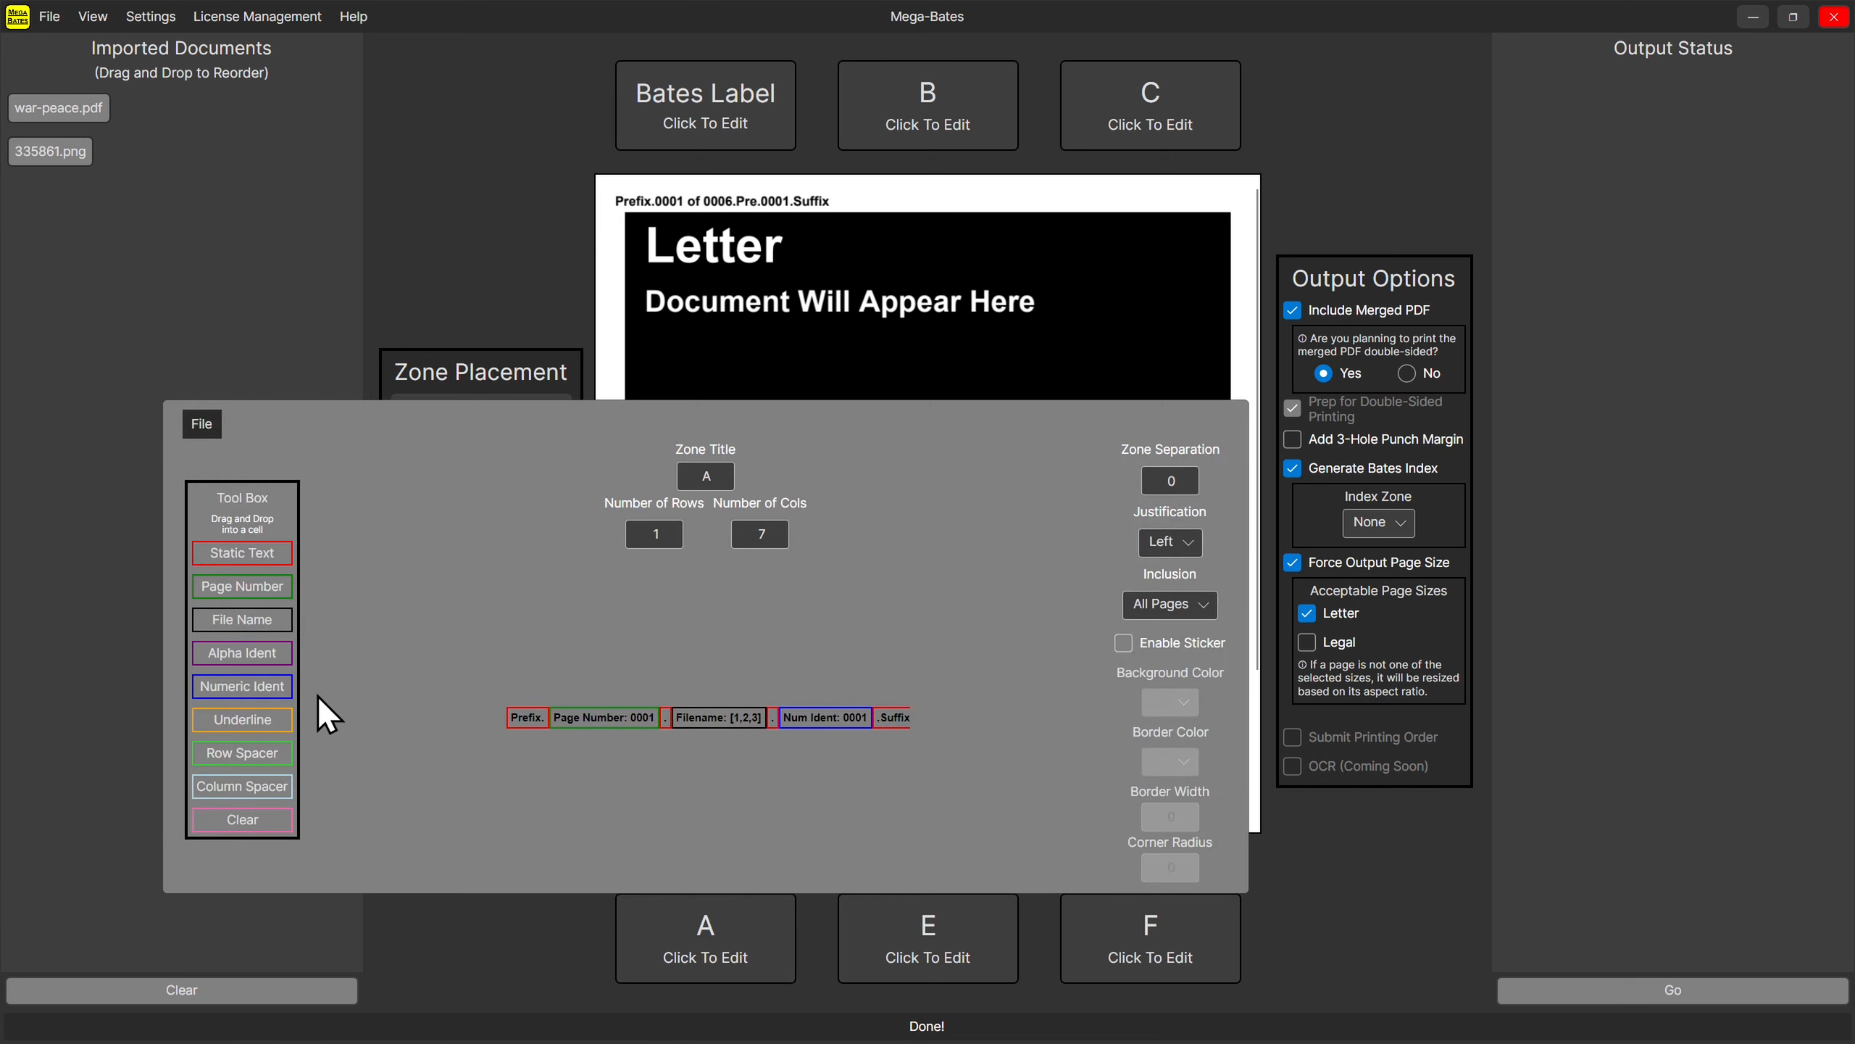
pyautogui.click(203, 426)
pyautogui.click(244, 505)
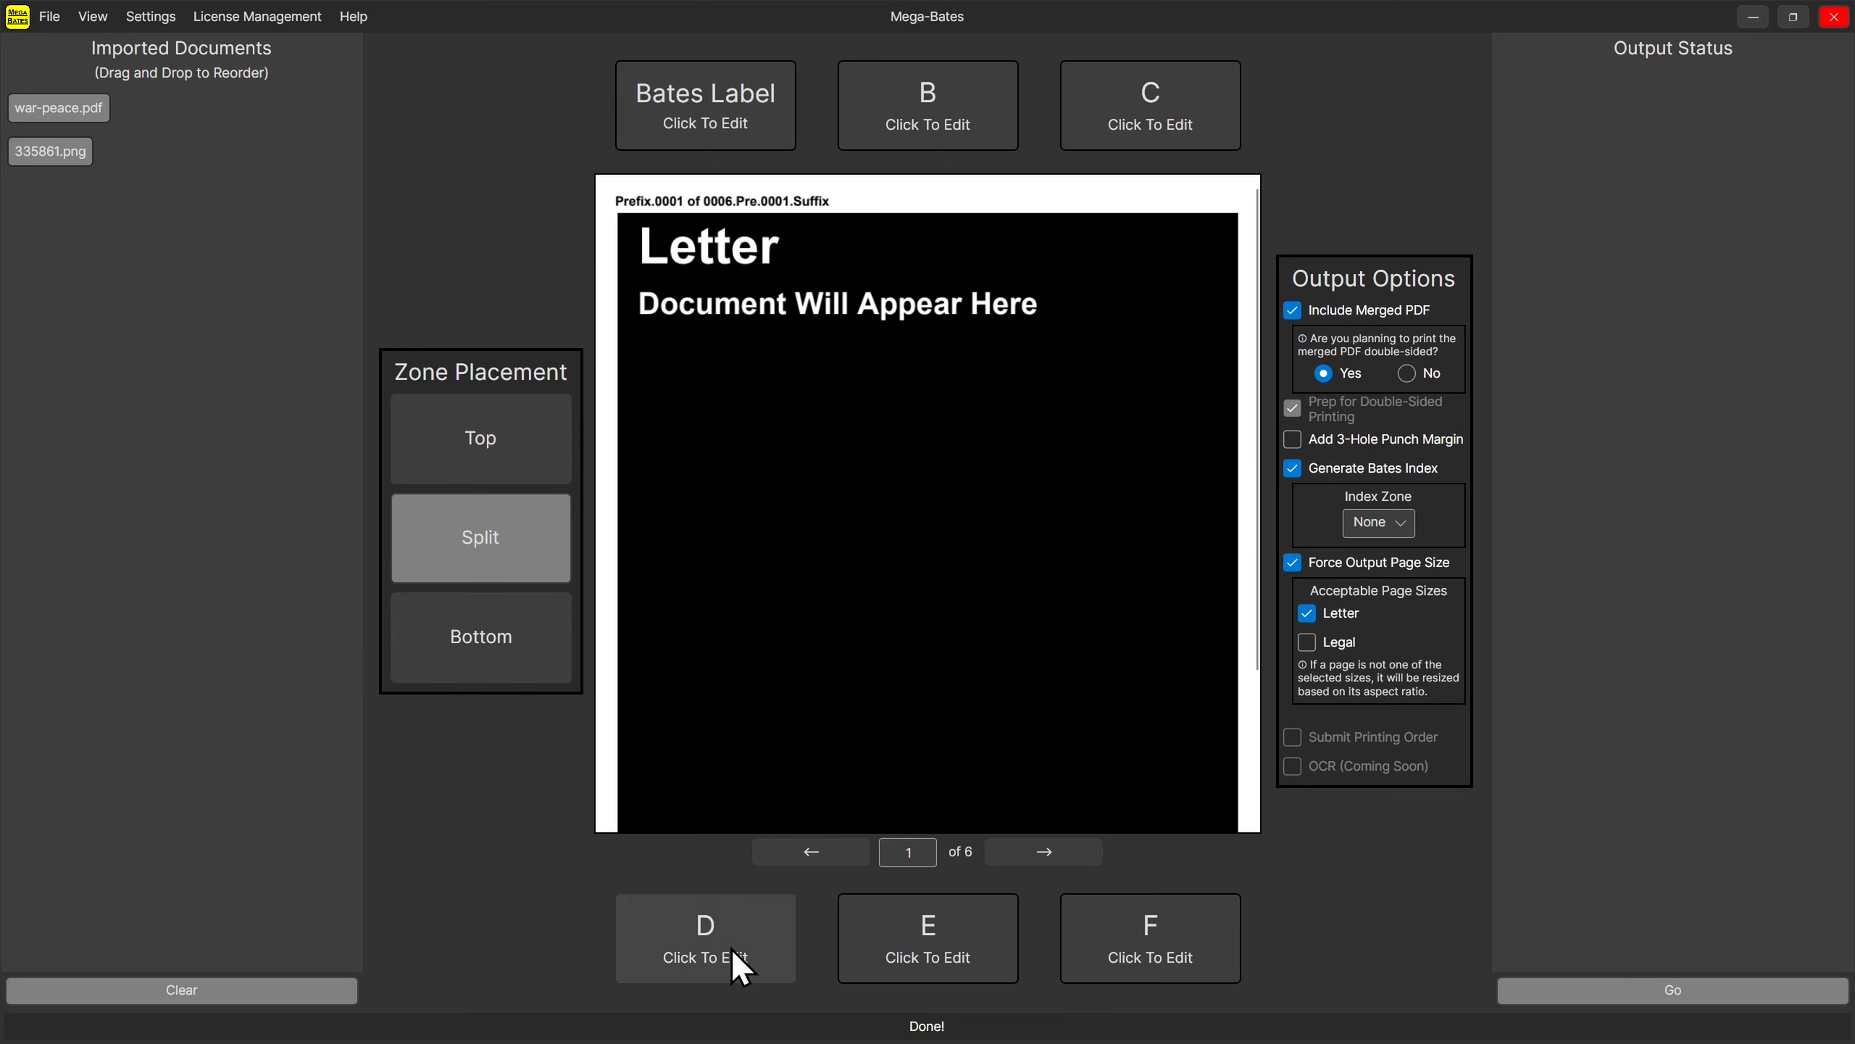
pyautogui.click(707, 954)
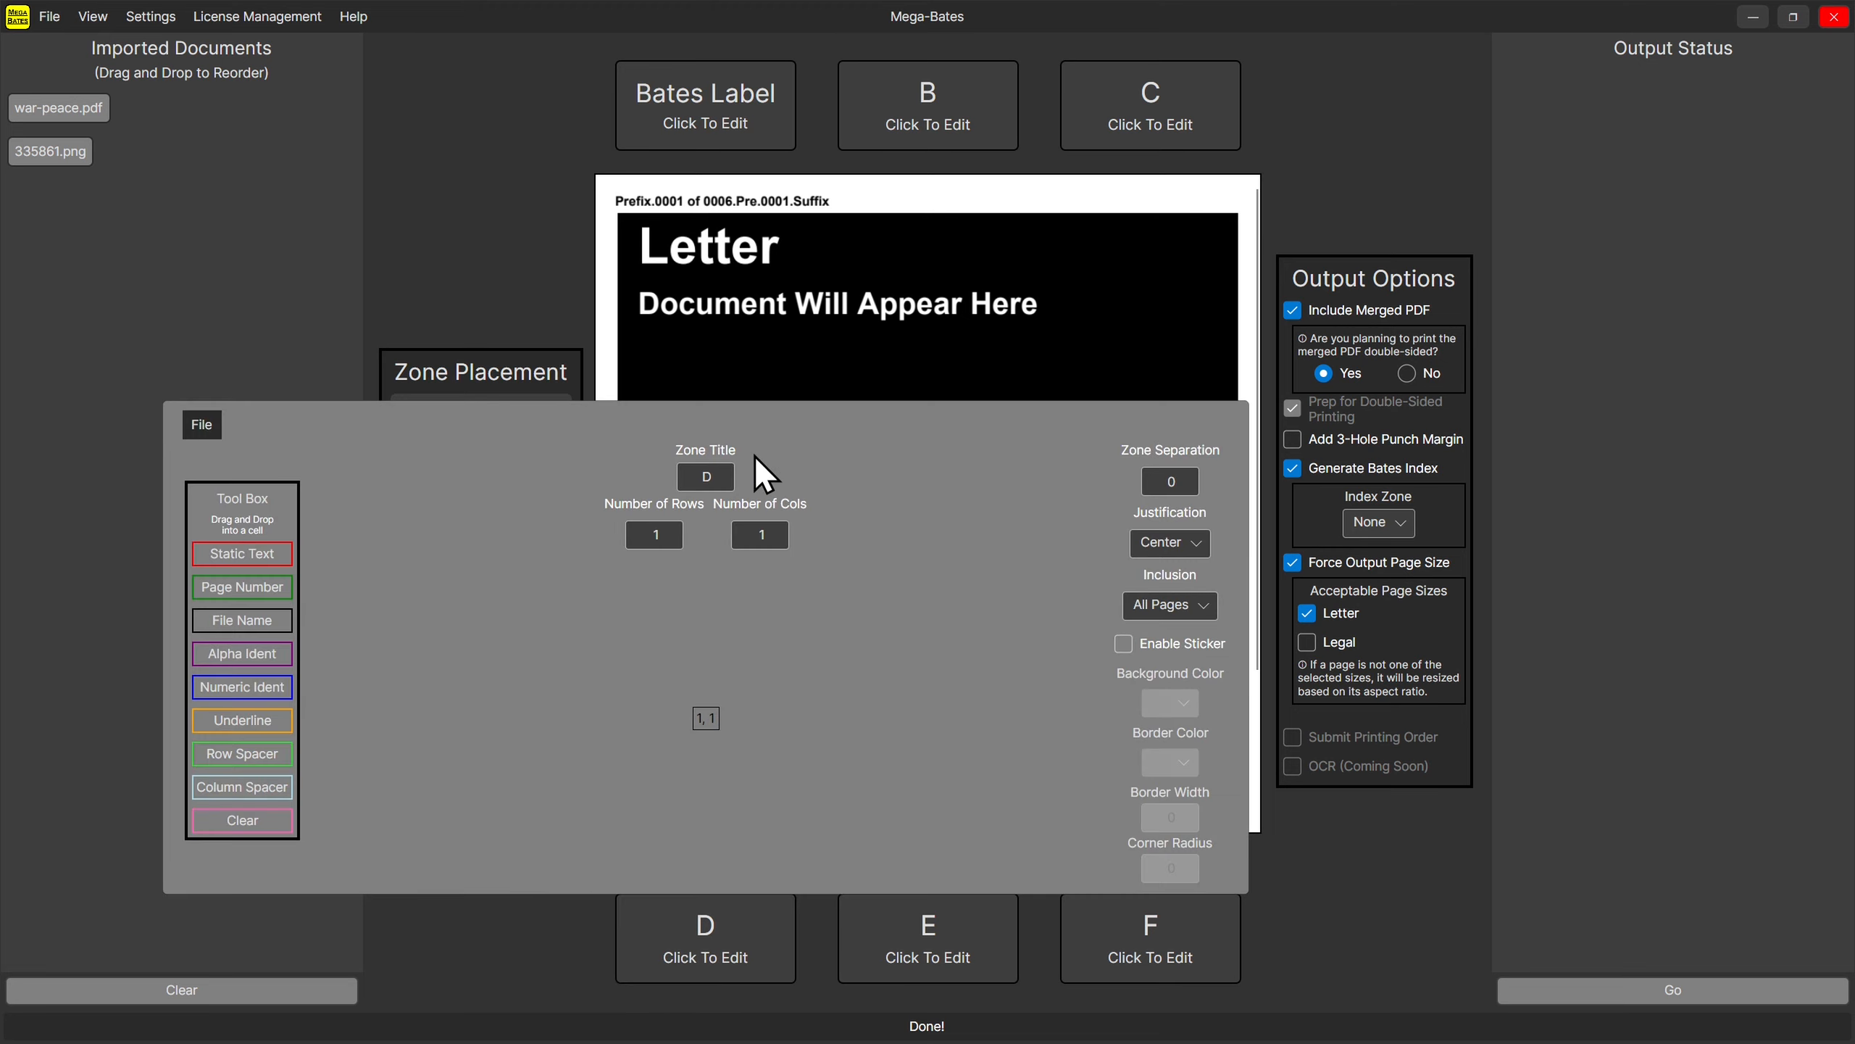
pyautogui.click(541, 904)
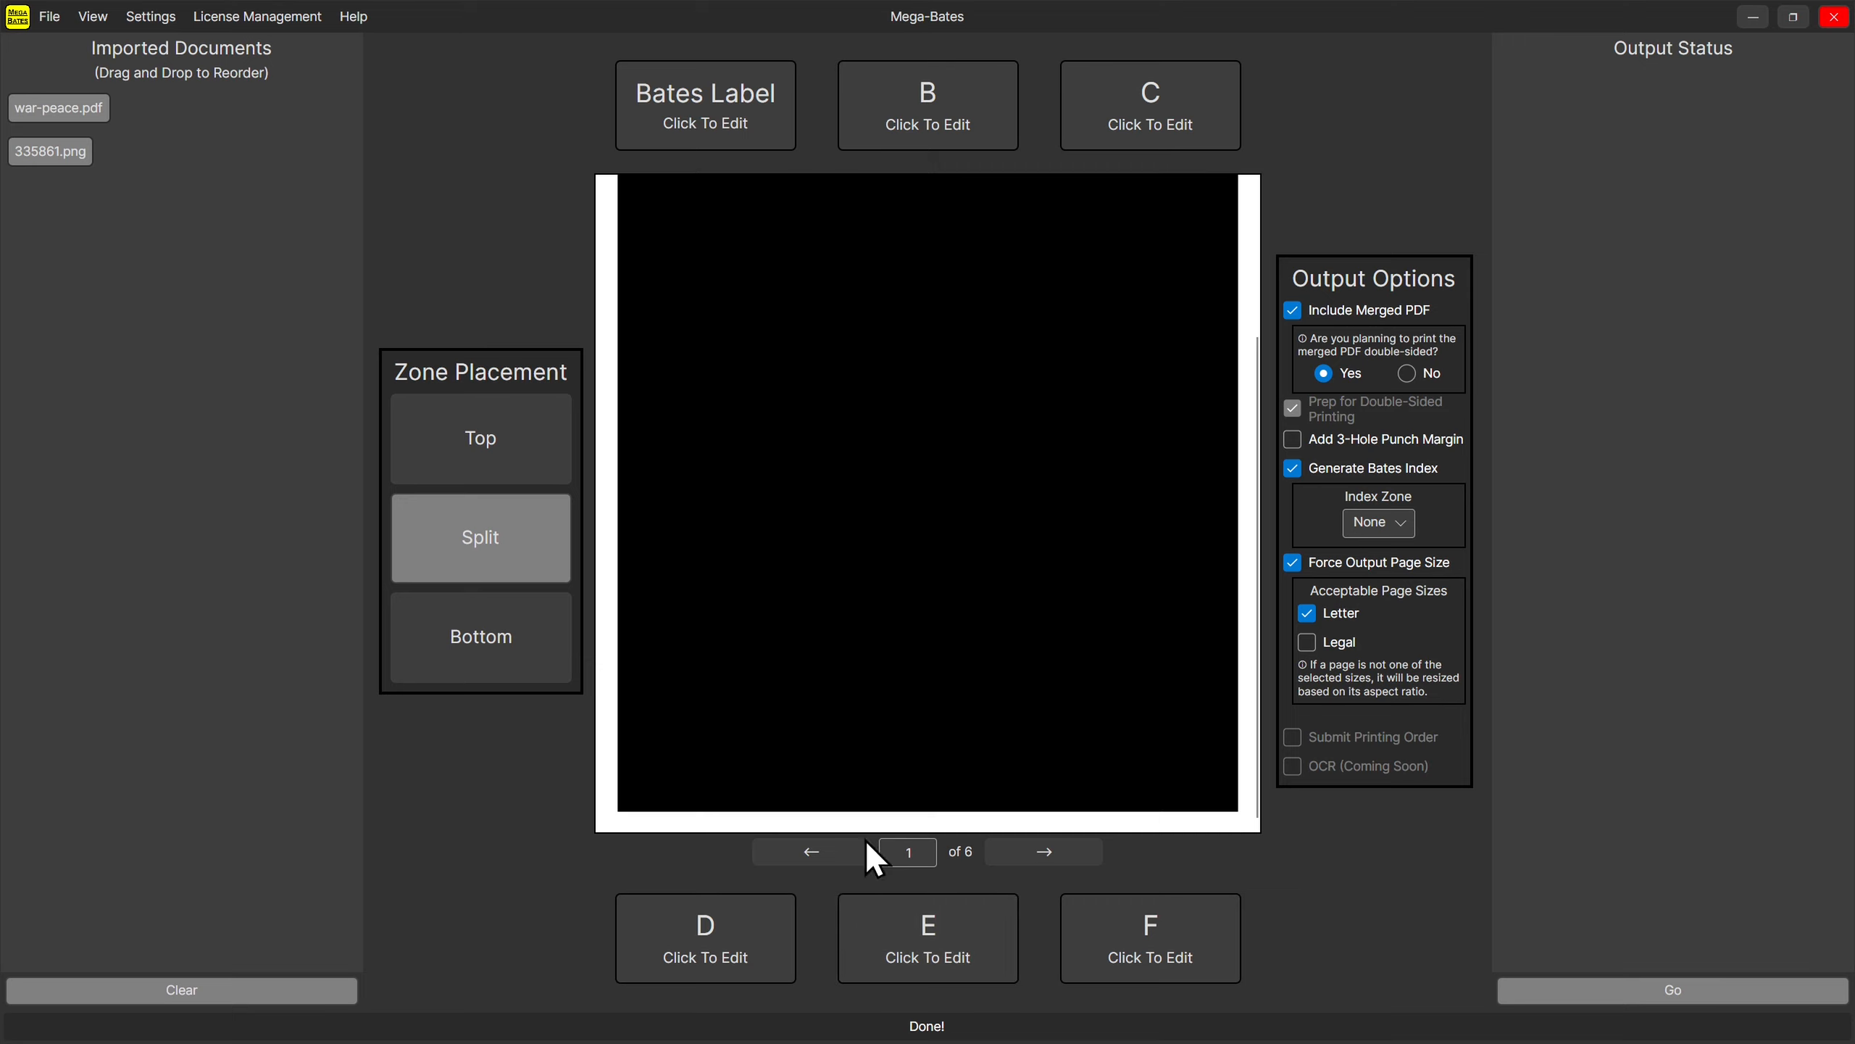
# Display the full preview page and give zone E a grid of 4 rows and 4 columns.
pyautogui.click(94, 16)
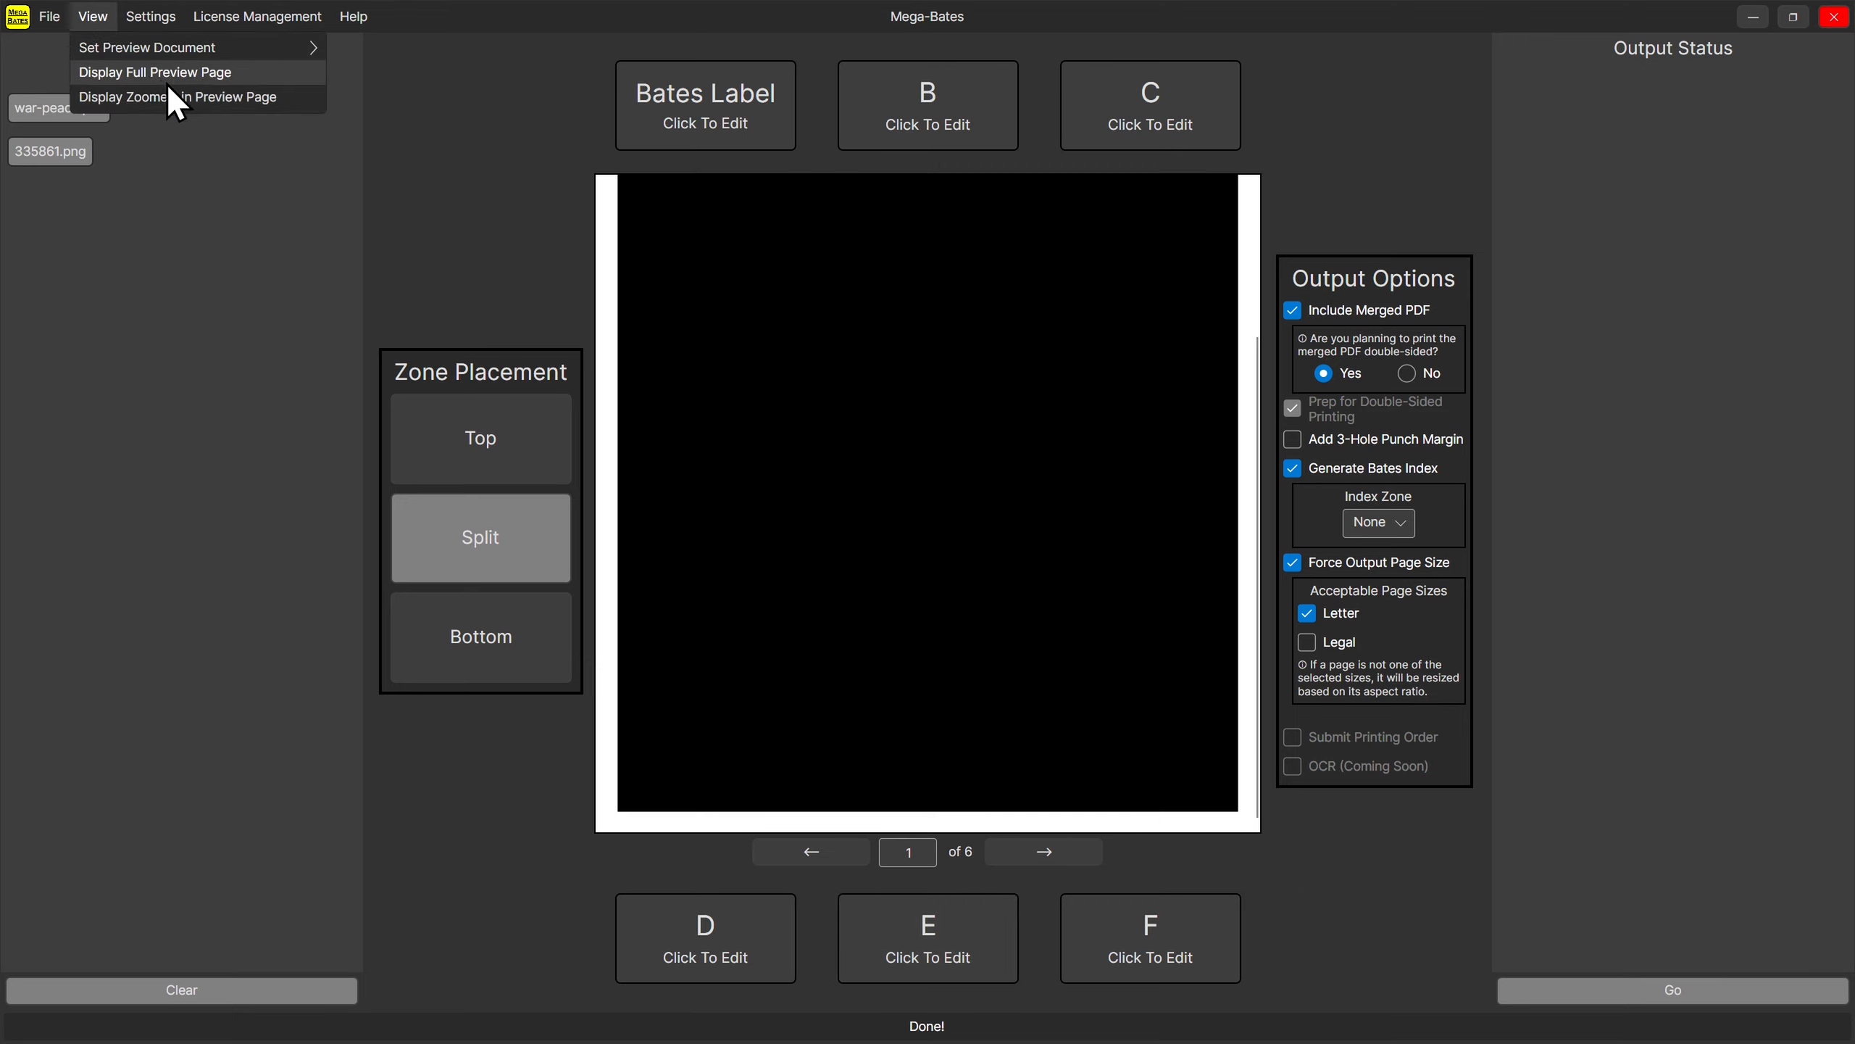
pyautogui.click(209, 95)
pyautogui.click(912, 957)
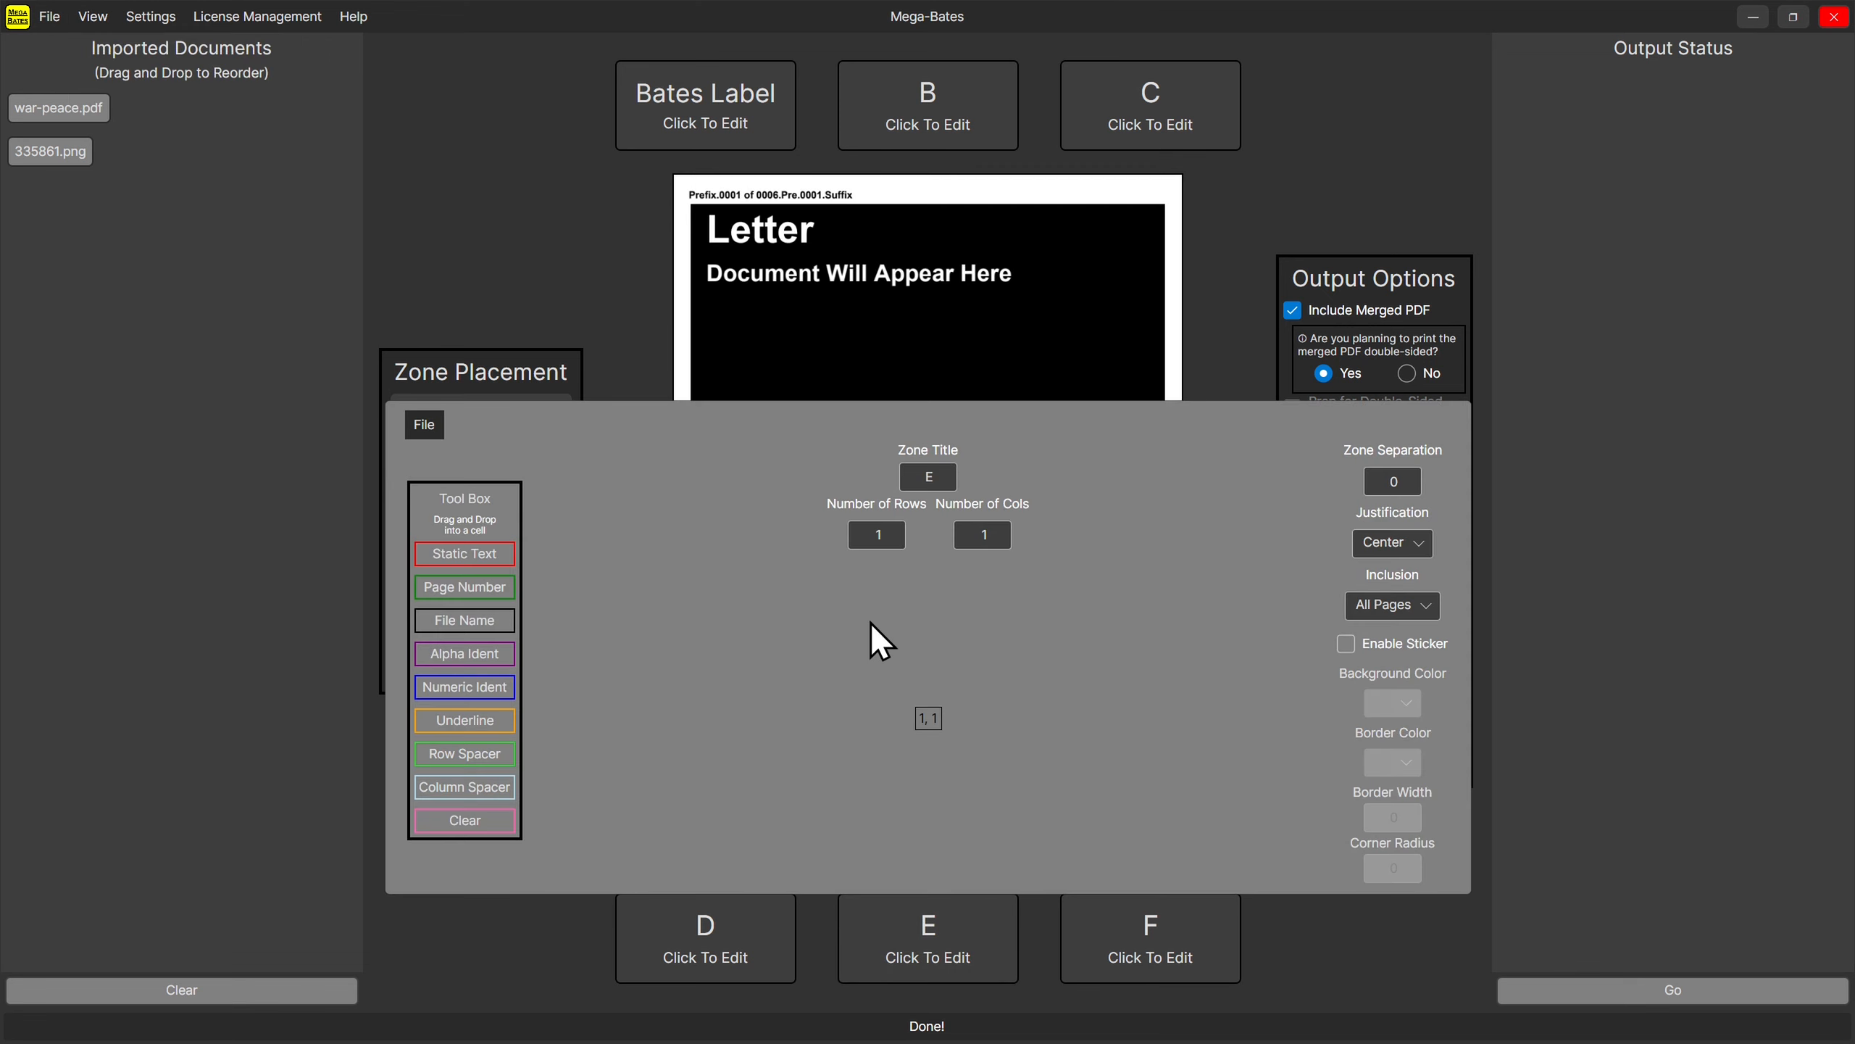
pyautogui.moveTo(996, 536); pyautogui.dragTo(966, 535)
pyautogui.click(891, 534)
pyautogui.press('BackSpace')
pyautogui.write('4')
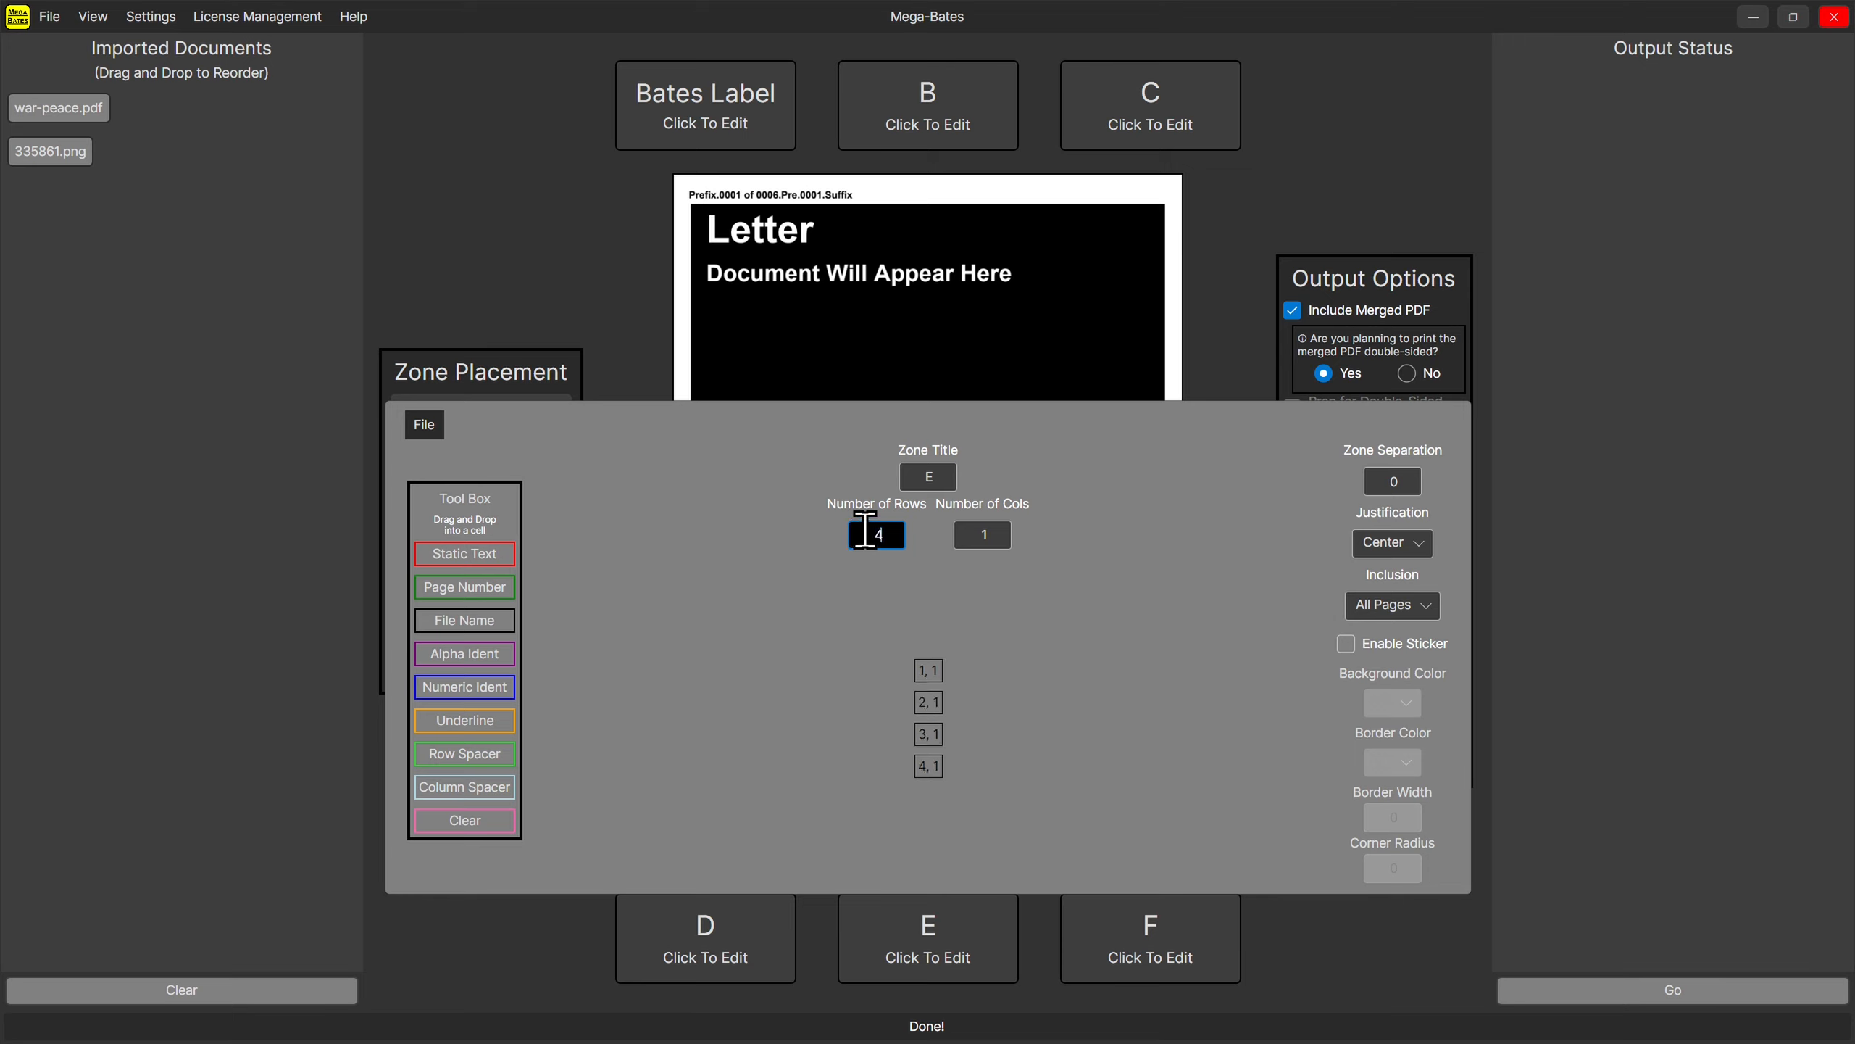
pyautogui.click(992, 534)
pyautogui.moveTo(992, 534); pyautogui.dragTo(899, 484)
pyautogui.write('4')
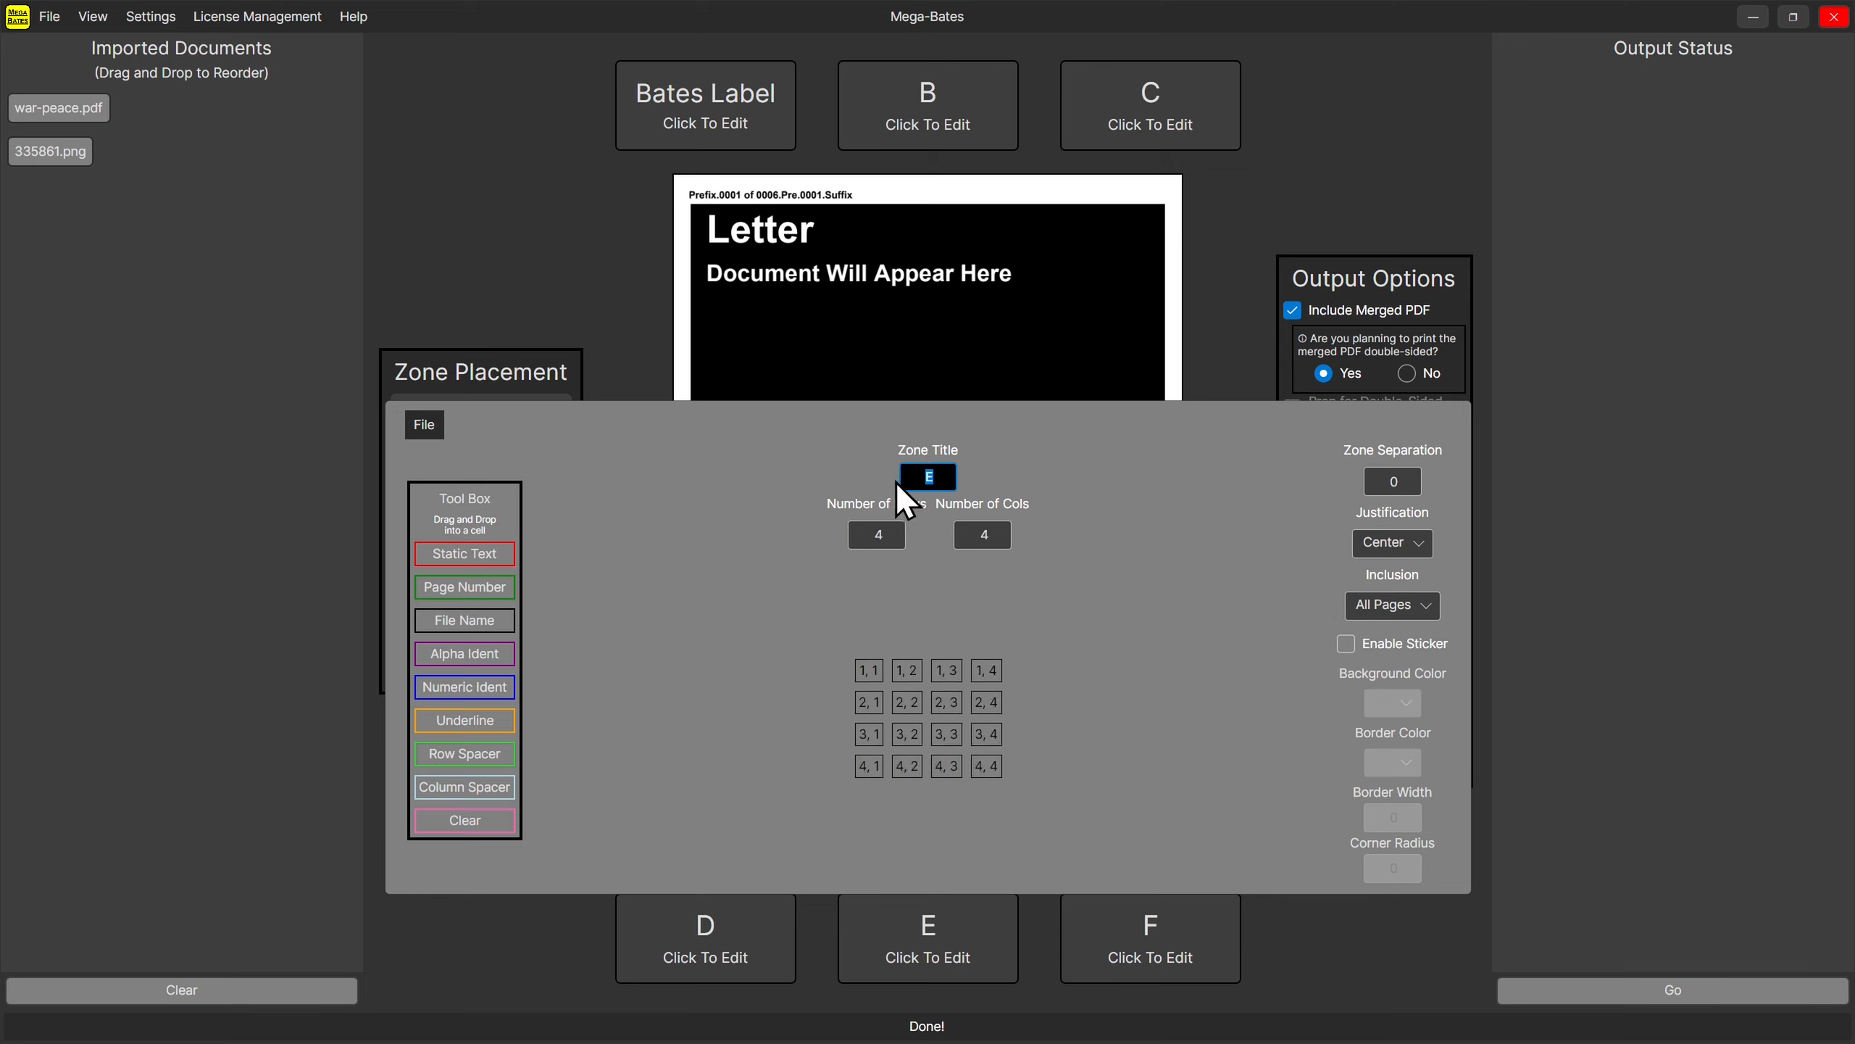
# Title zone E Sticker and reduce its grid to 3 rows and 3 columns.
pyautogui.write('Sticker')
pyautogui.moveTo(995, 534); pyautogui.dragTo(964, 539)
pyautogui.write('3')
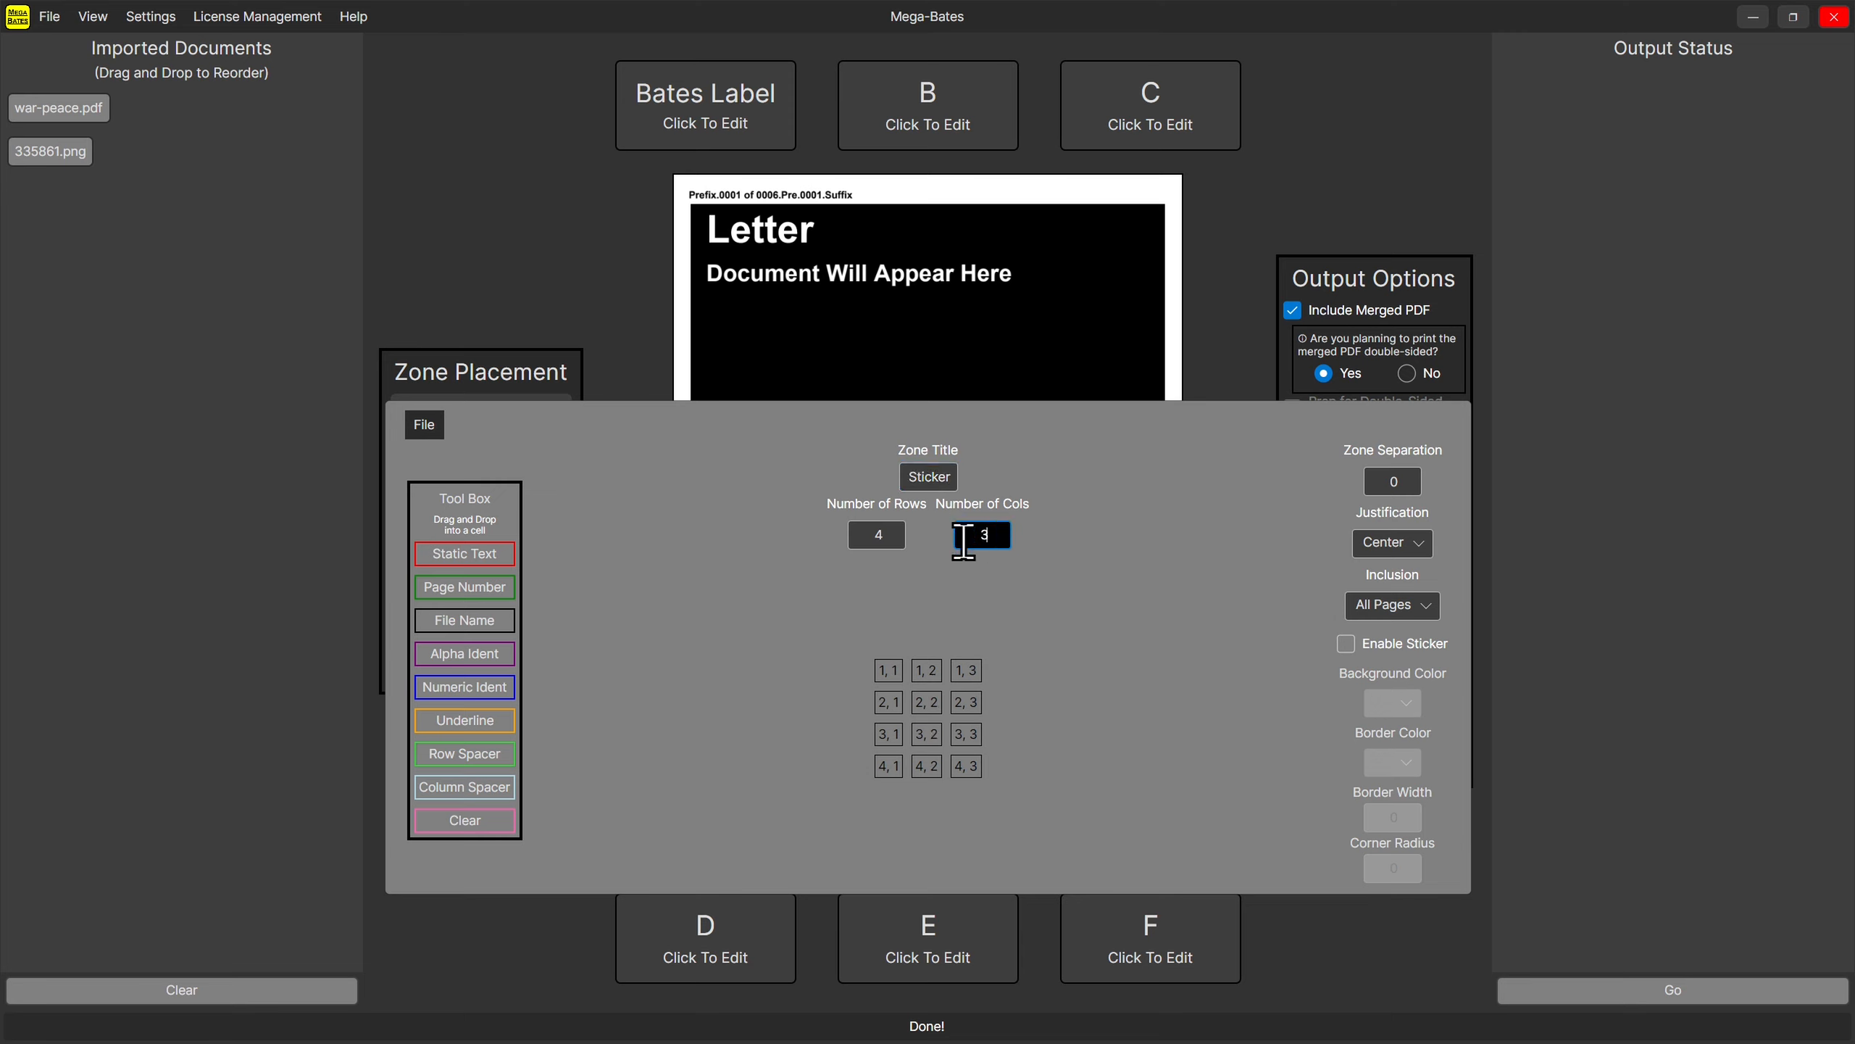
pyautogui.click(877, 534)
pyautogui.write('3')
# Place a Static Text element in the Sticker zone's first cell reading Exhibit, in bold, underlined, size 14.
pyautogui.moveTo(467, 558); pyautogui.dragTo(893, 691)
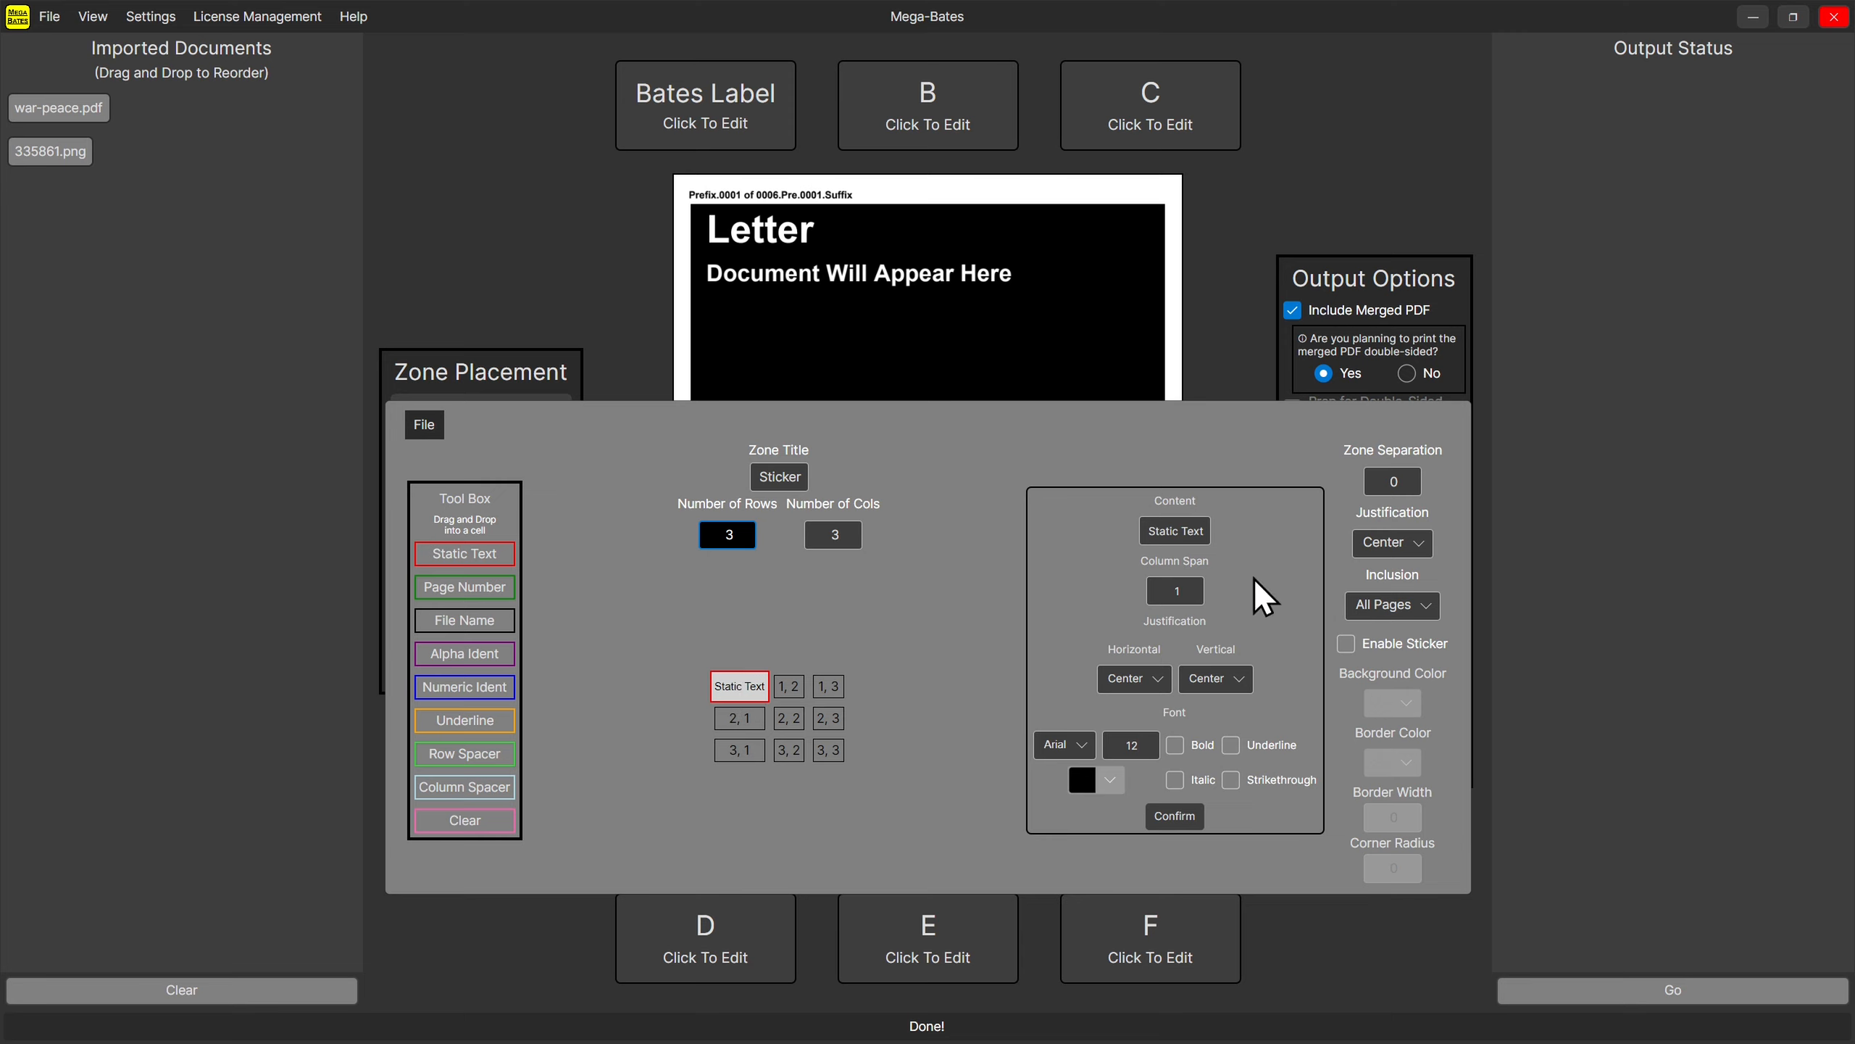
pyautogui.tripleClick(1174, 539)
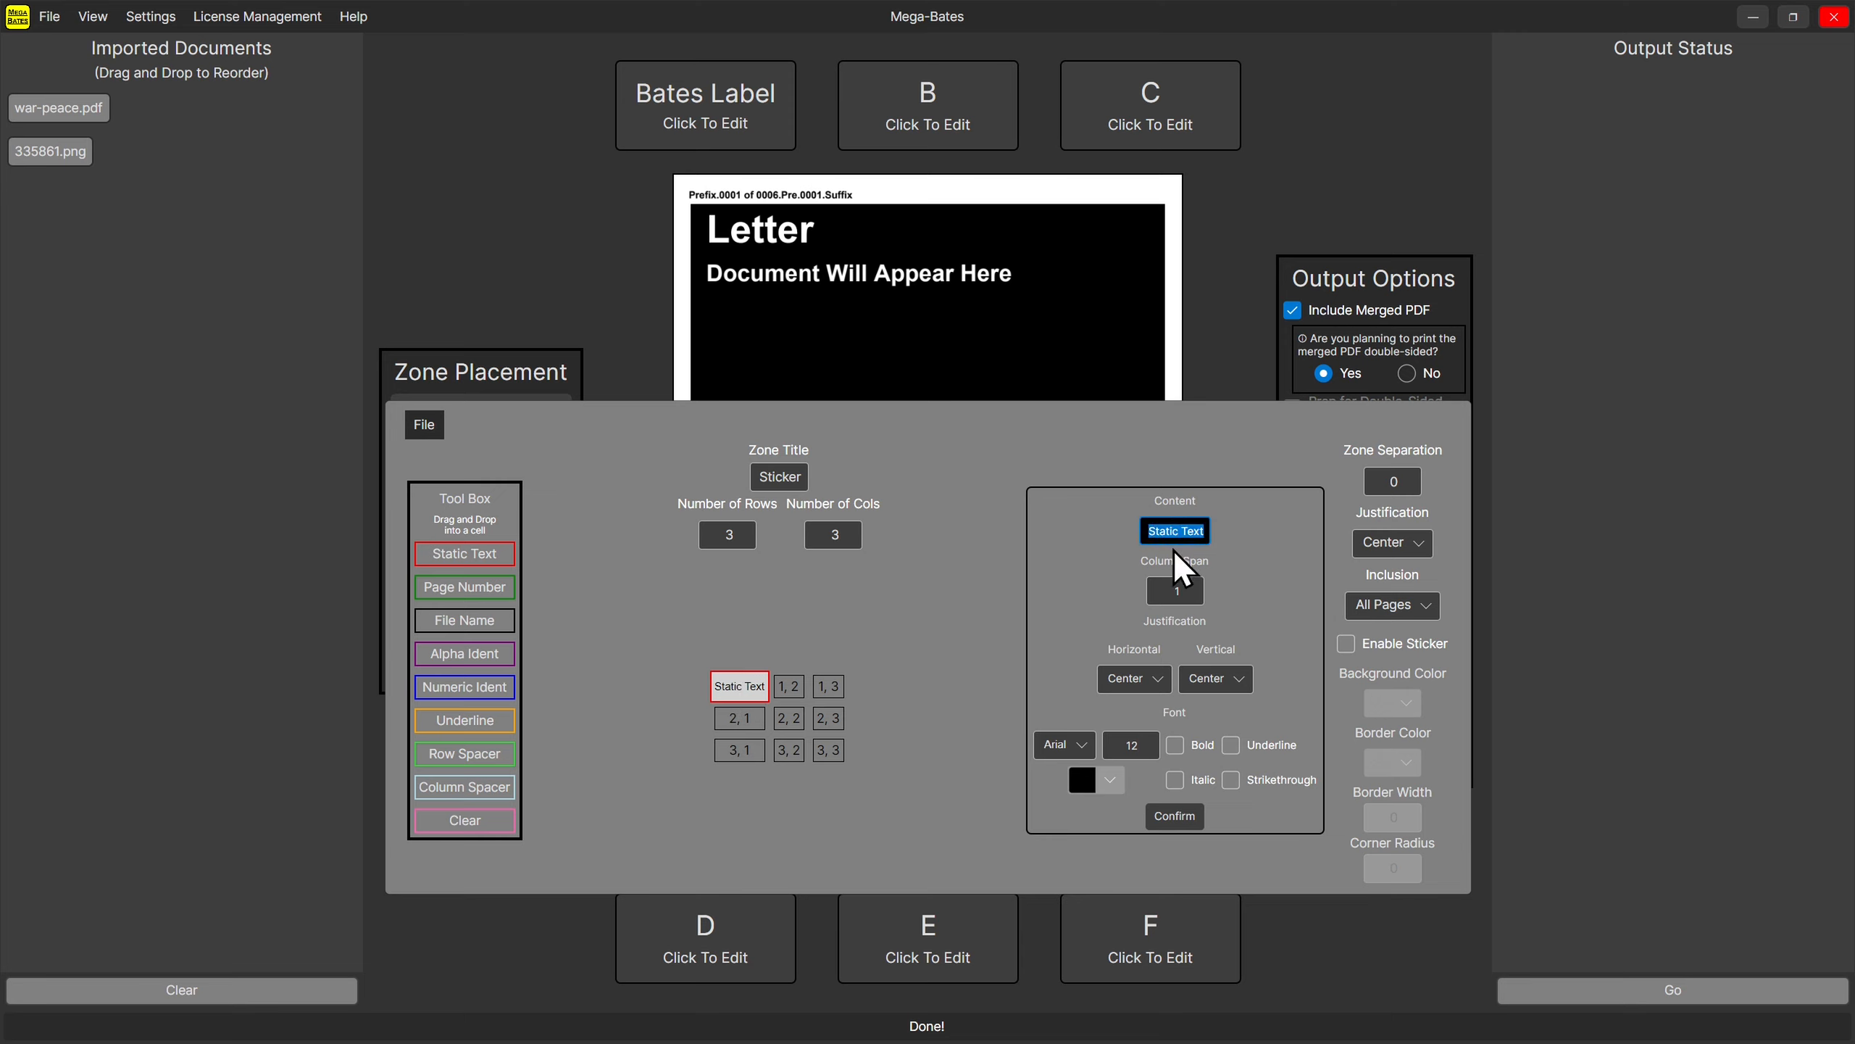
pyautogui.write('Exhibit')
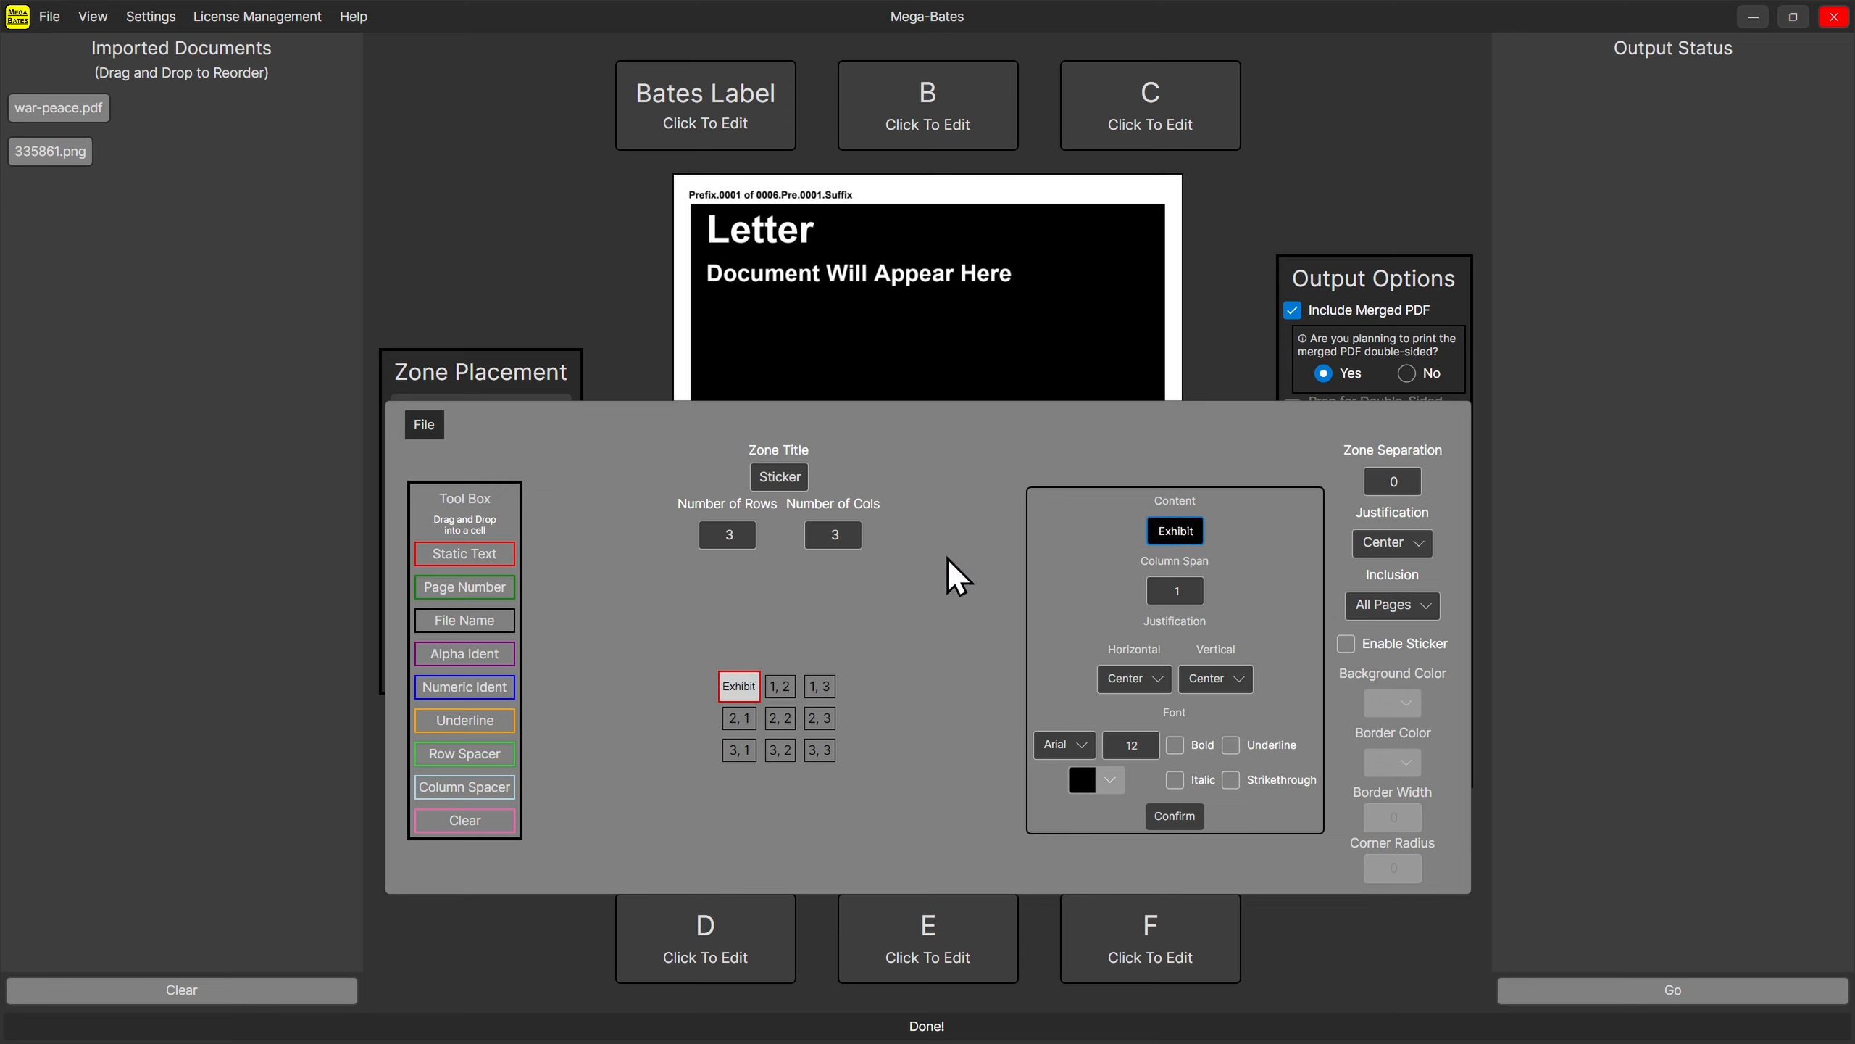
pyautogui.click(1175, 745)
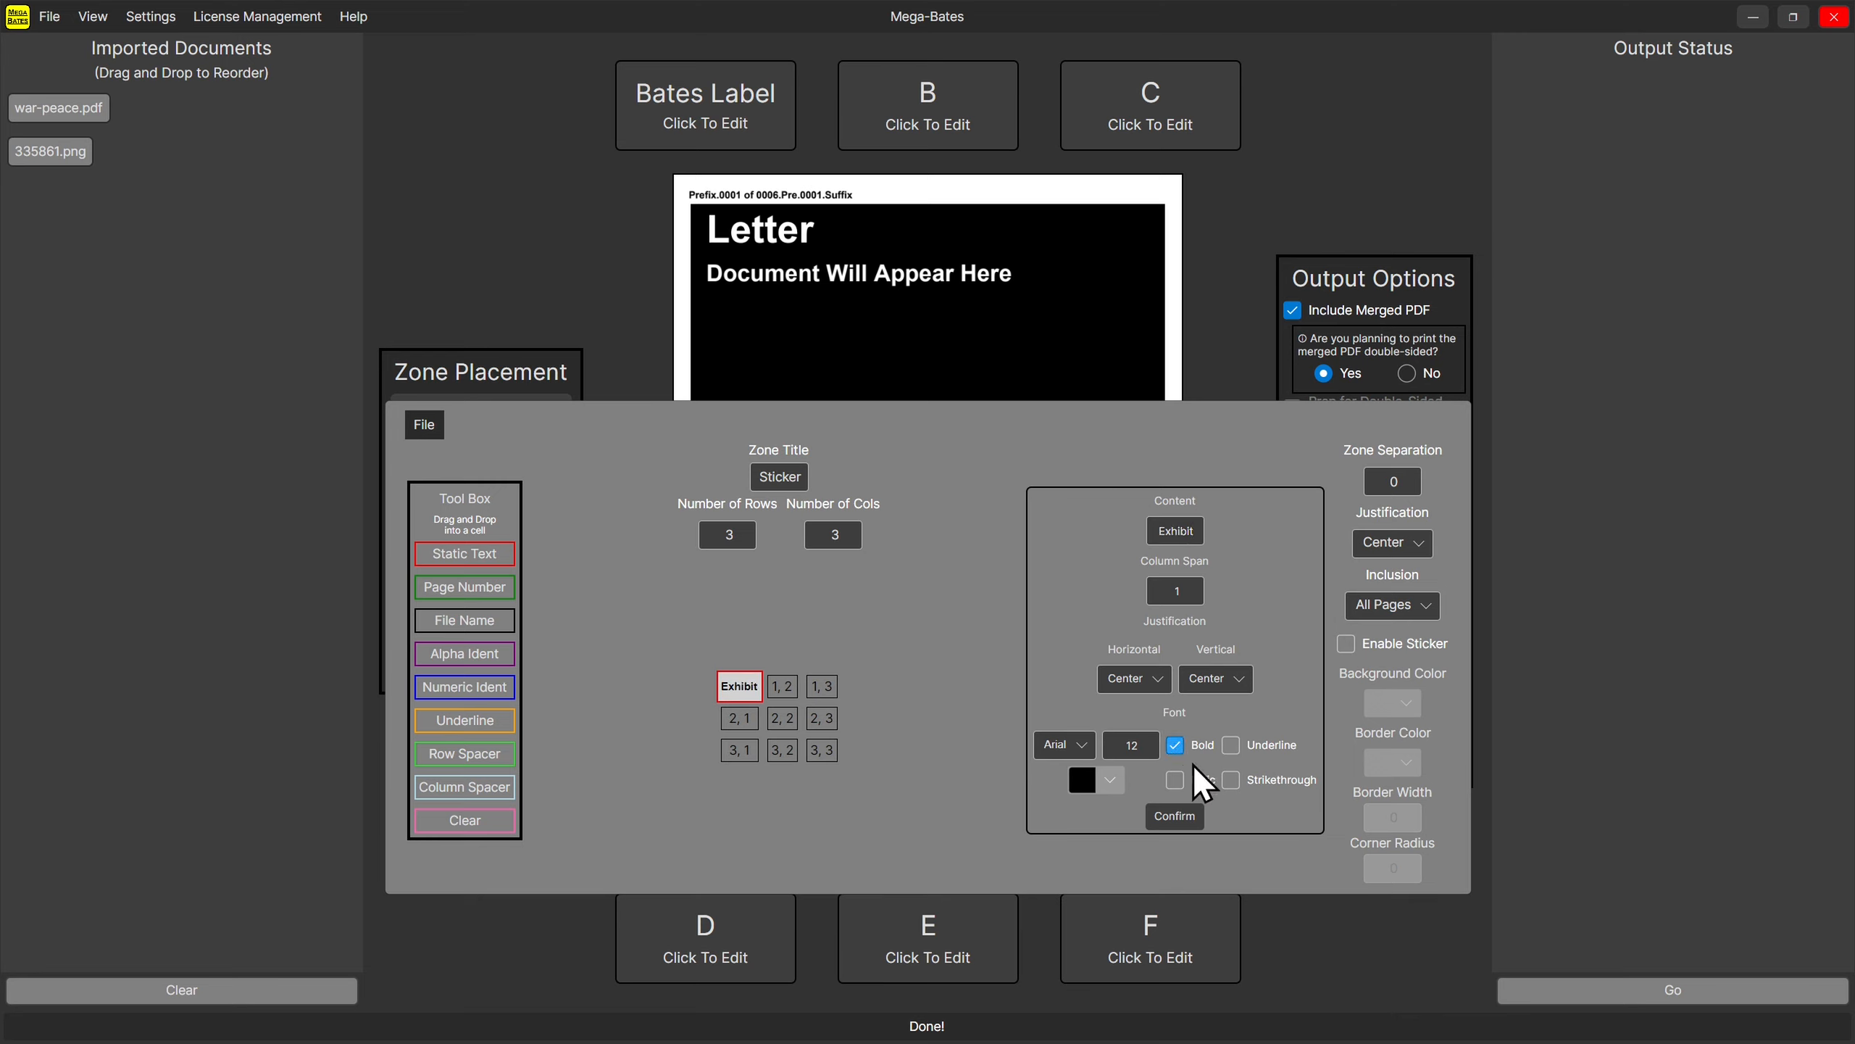
pyautogui.click(1232, 745)
pyautogui.doubleClick(1106, 748)
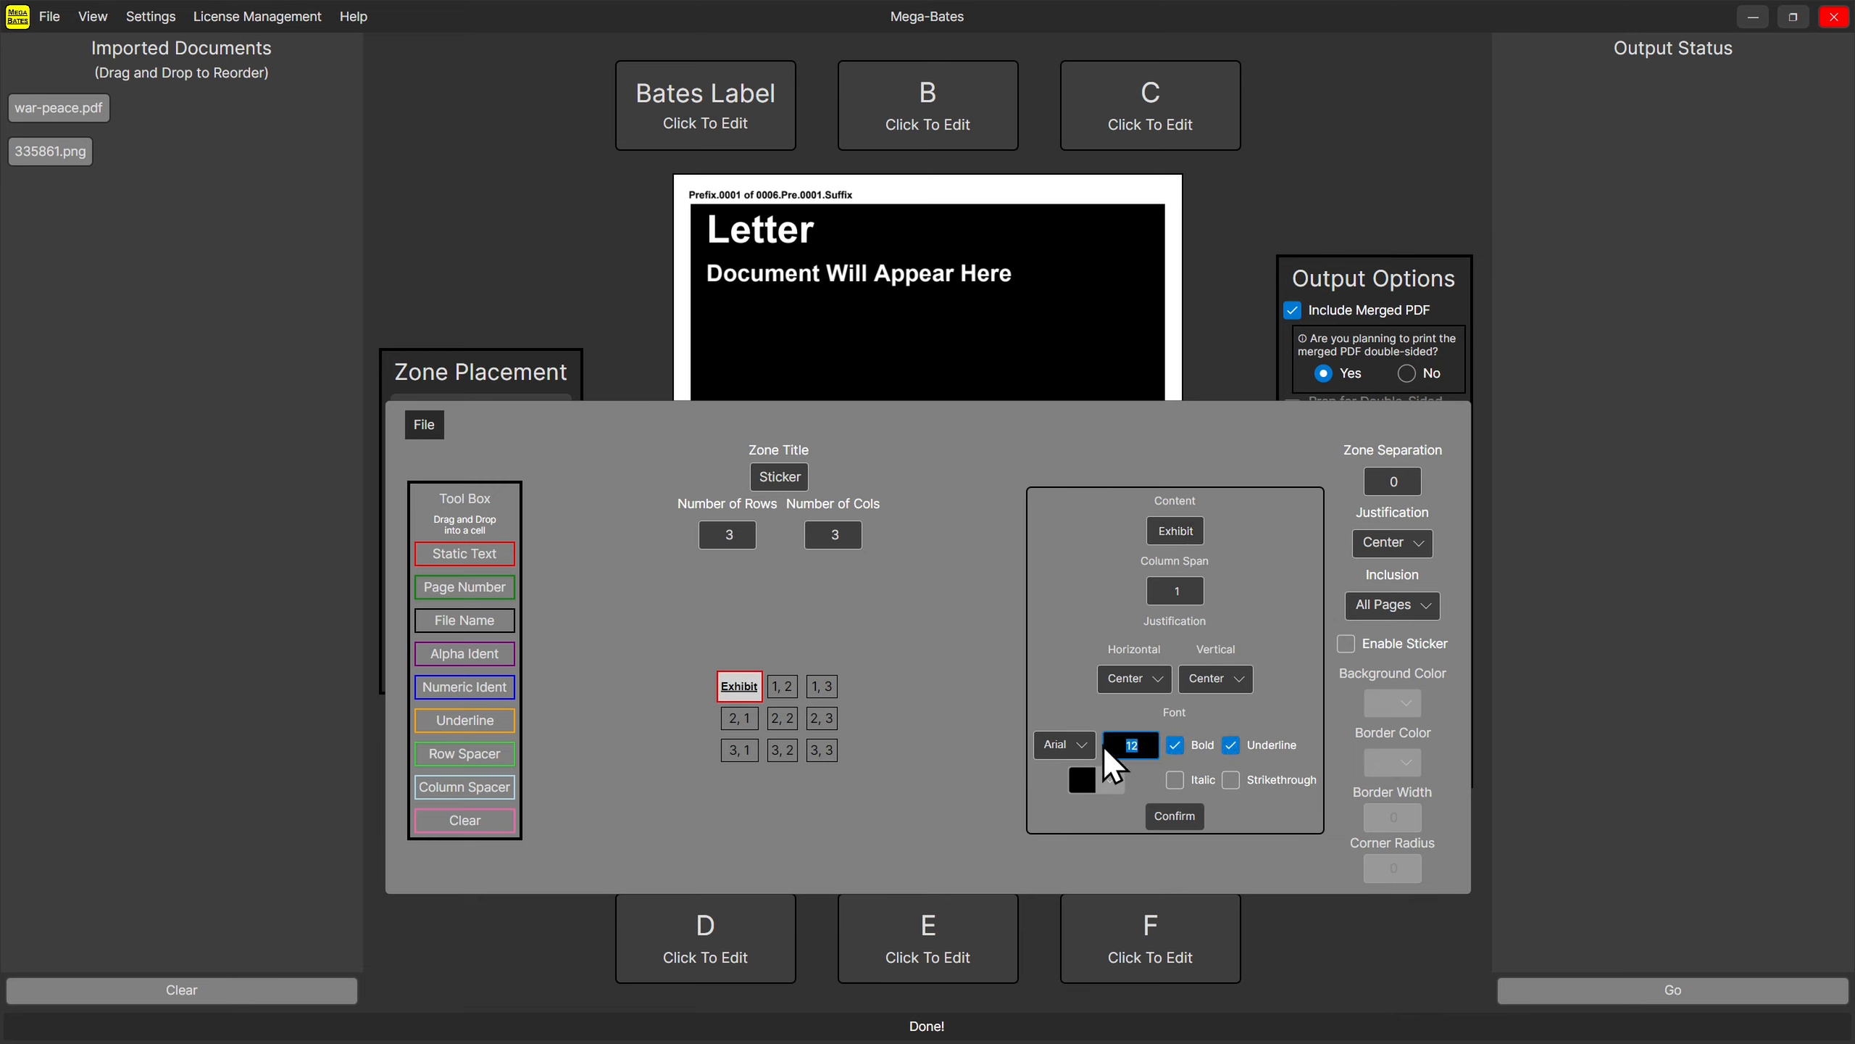
pyautogui.write('14')
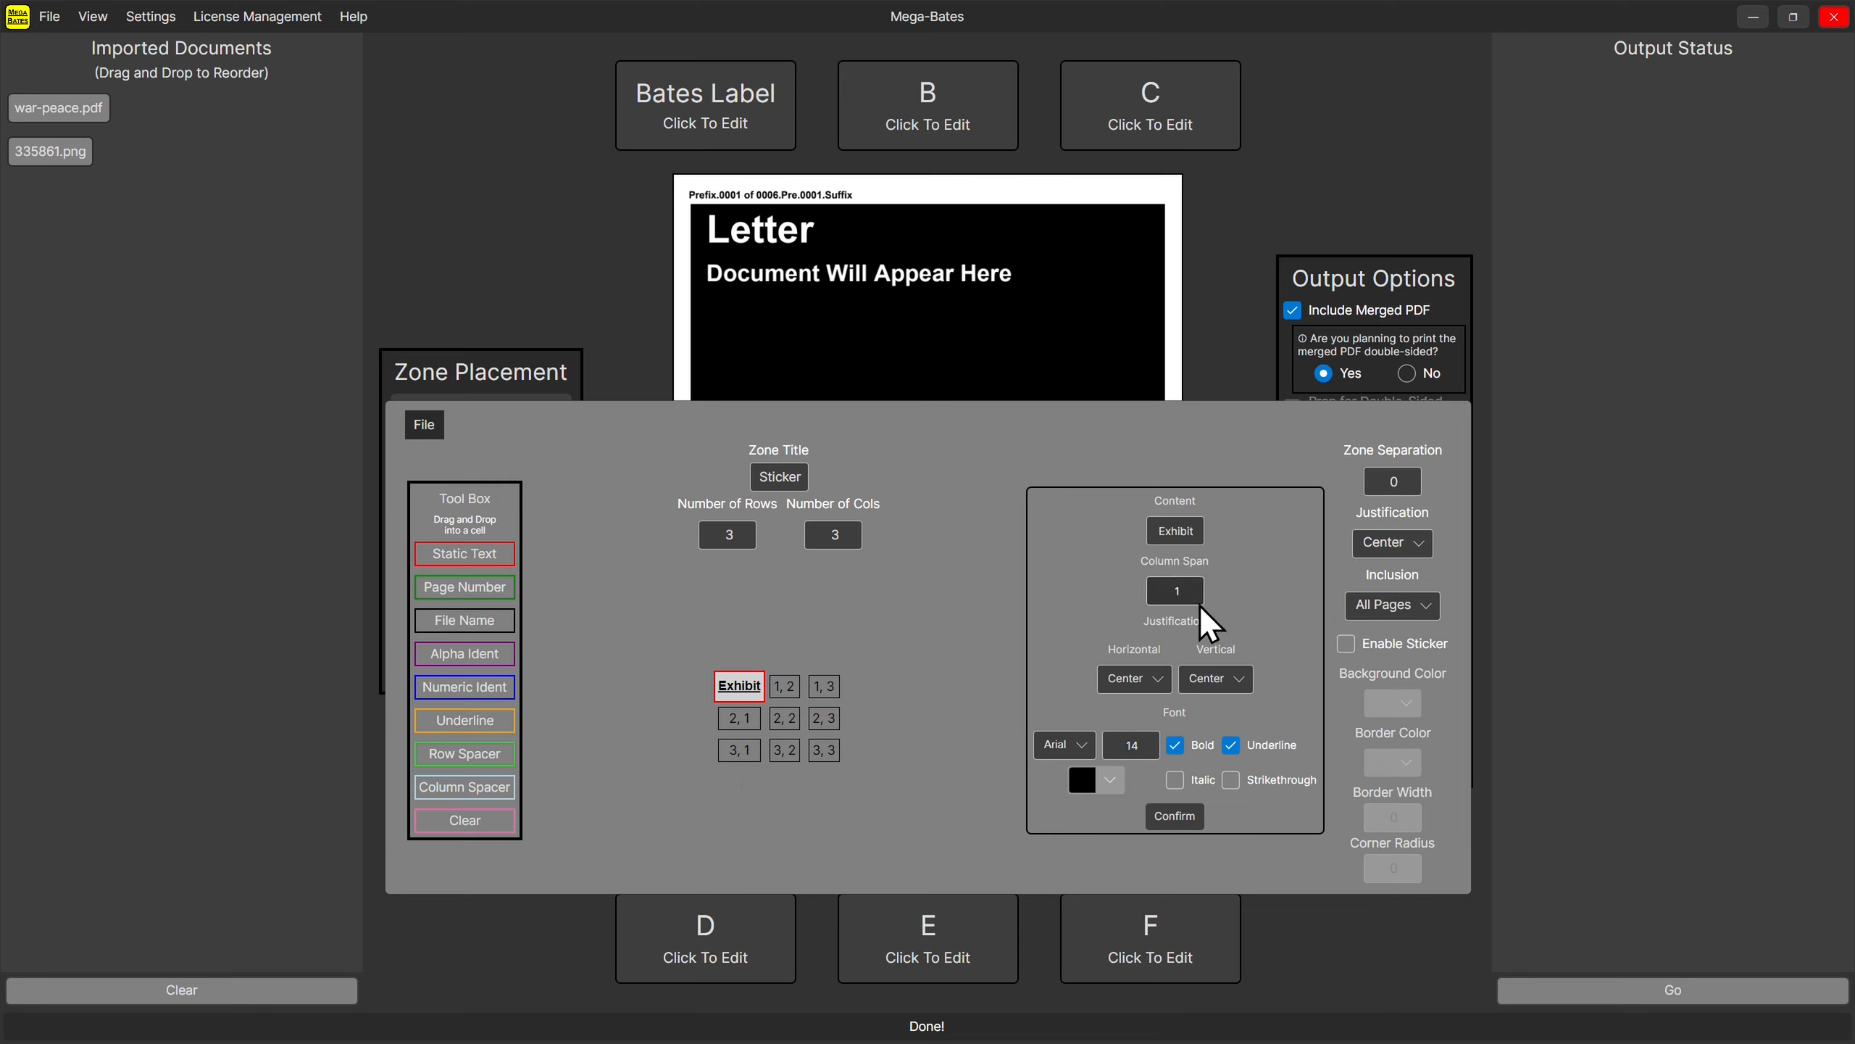
# Set the Exhibit text's column span to 2, and extend it to 3 to cover the whole first row.
pyautogui.moveTo(1181, 592); pyautogui.dragTo(1150, 593)
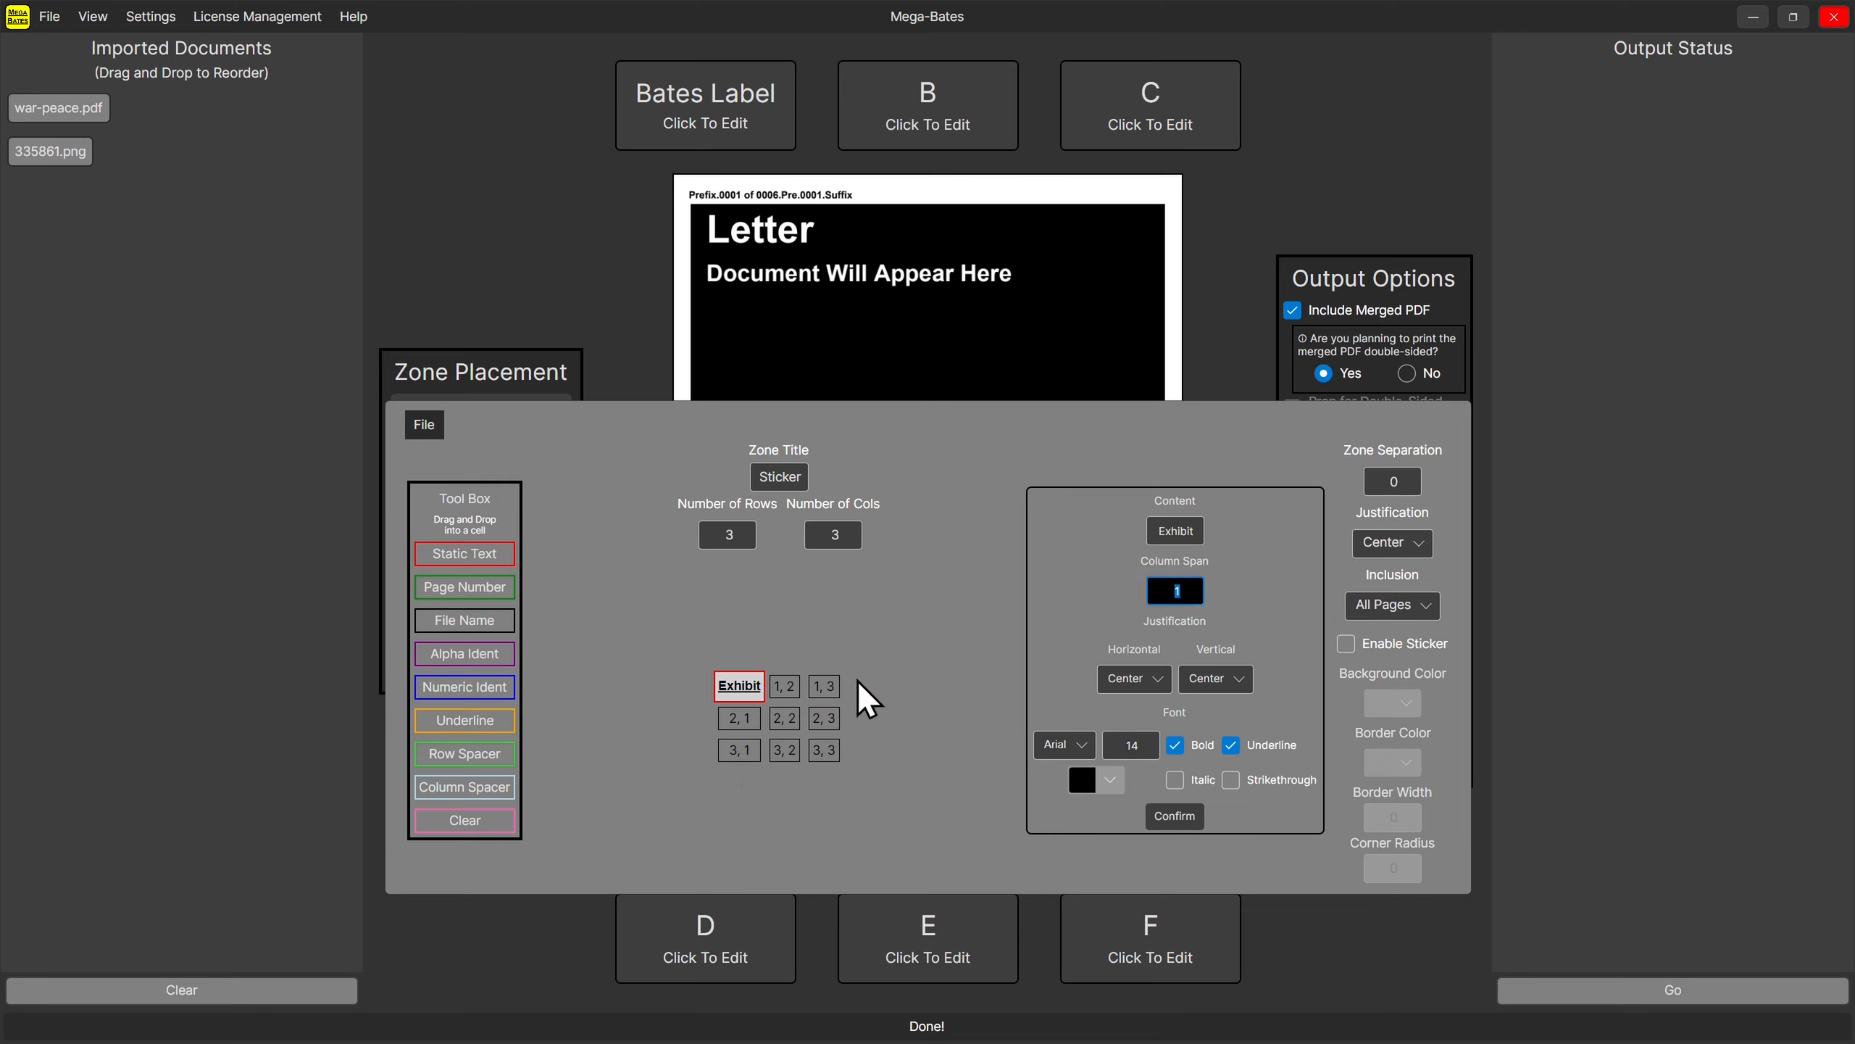
pyautogui.click(1188, 592)
pyautogui.doubleClick(1168, 591)
pyautogui.write('2')
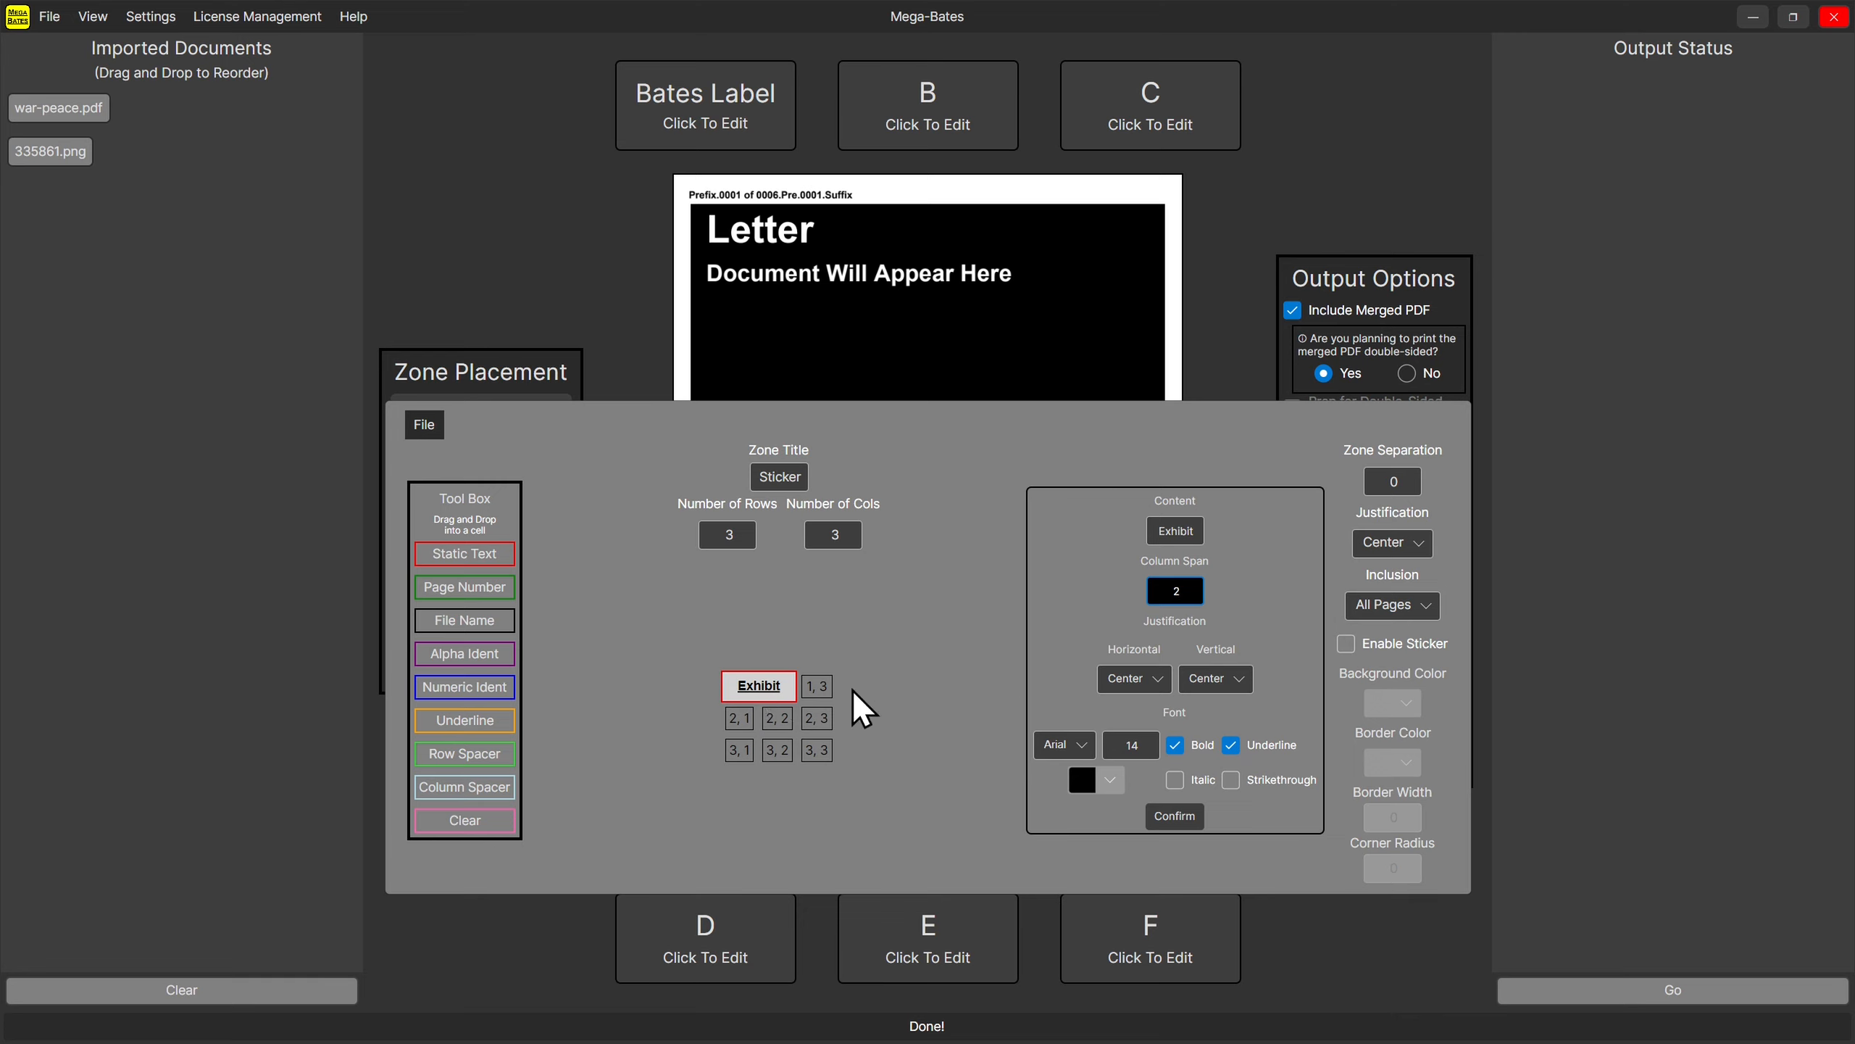
pyautogui.doubleClick(1182, 591)
pyautogui.write('3')
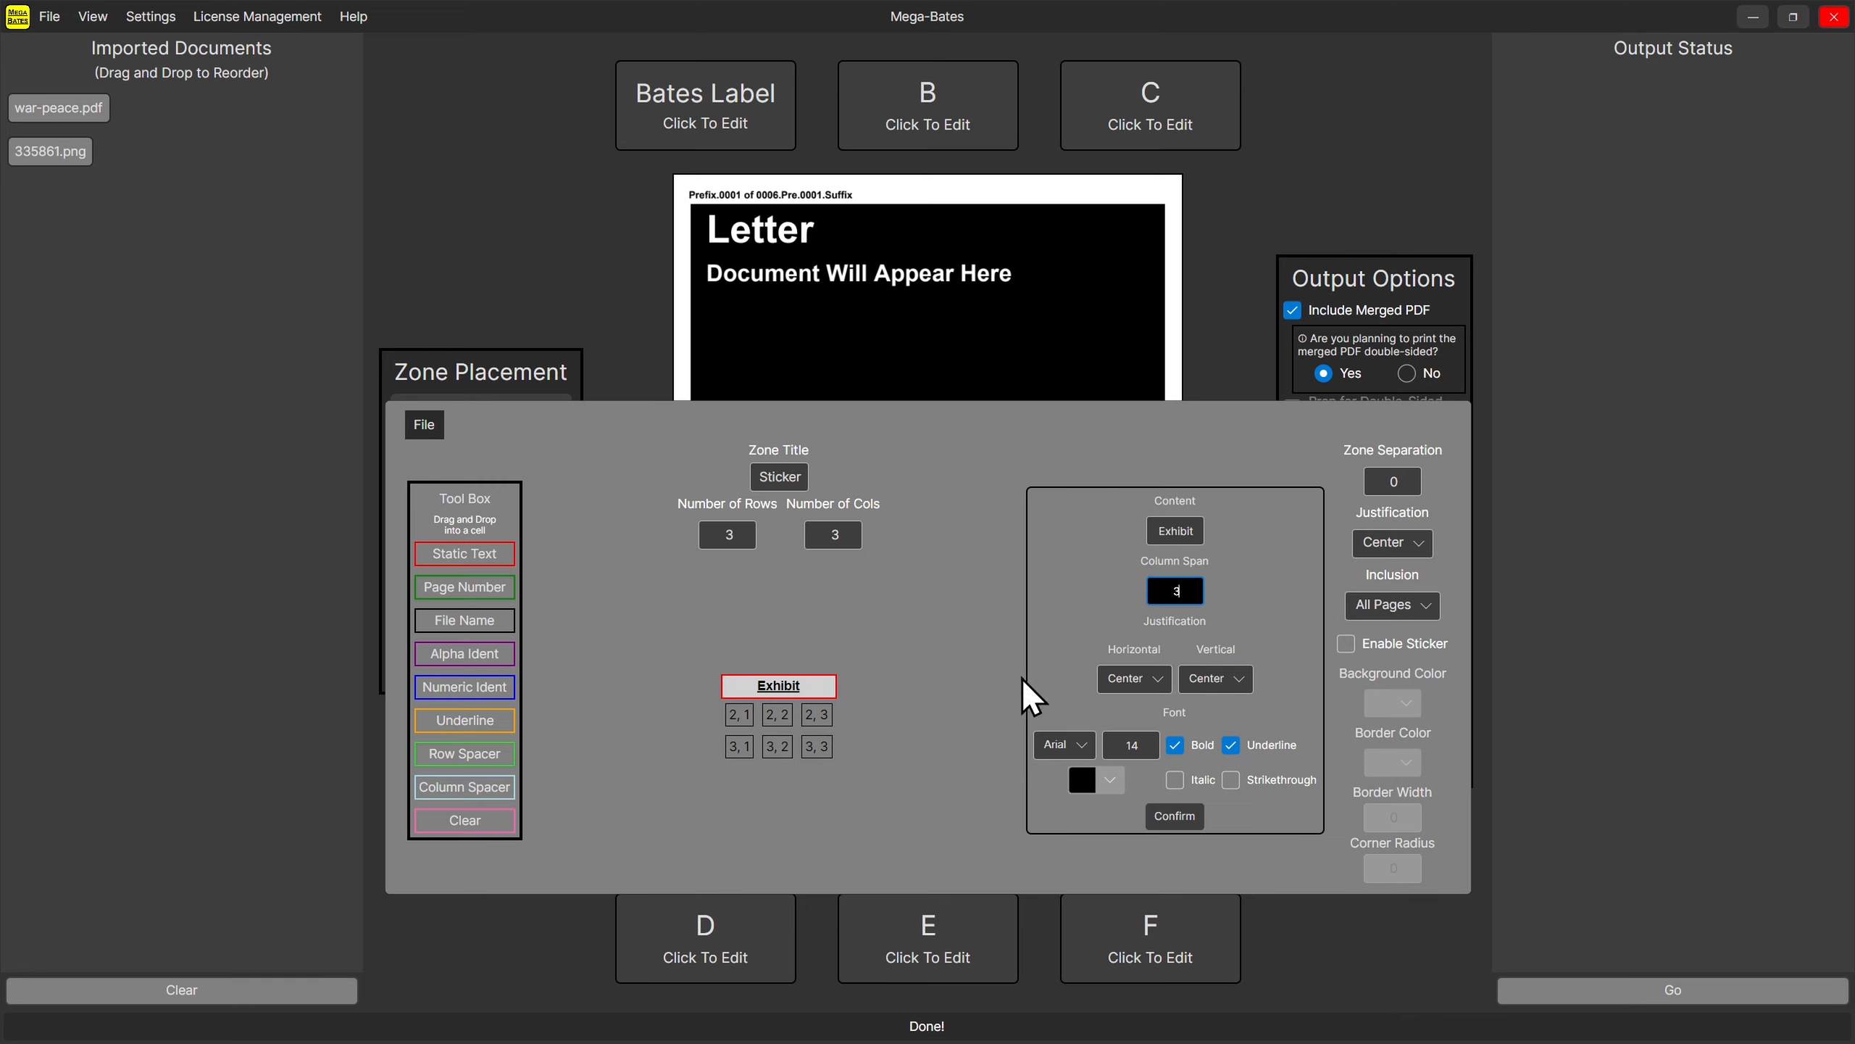
# Try Left and Right horizontal justification on the Exhibit text and restore it to Center.
pyautogui.click(1154, 679)
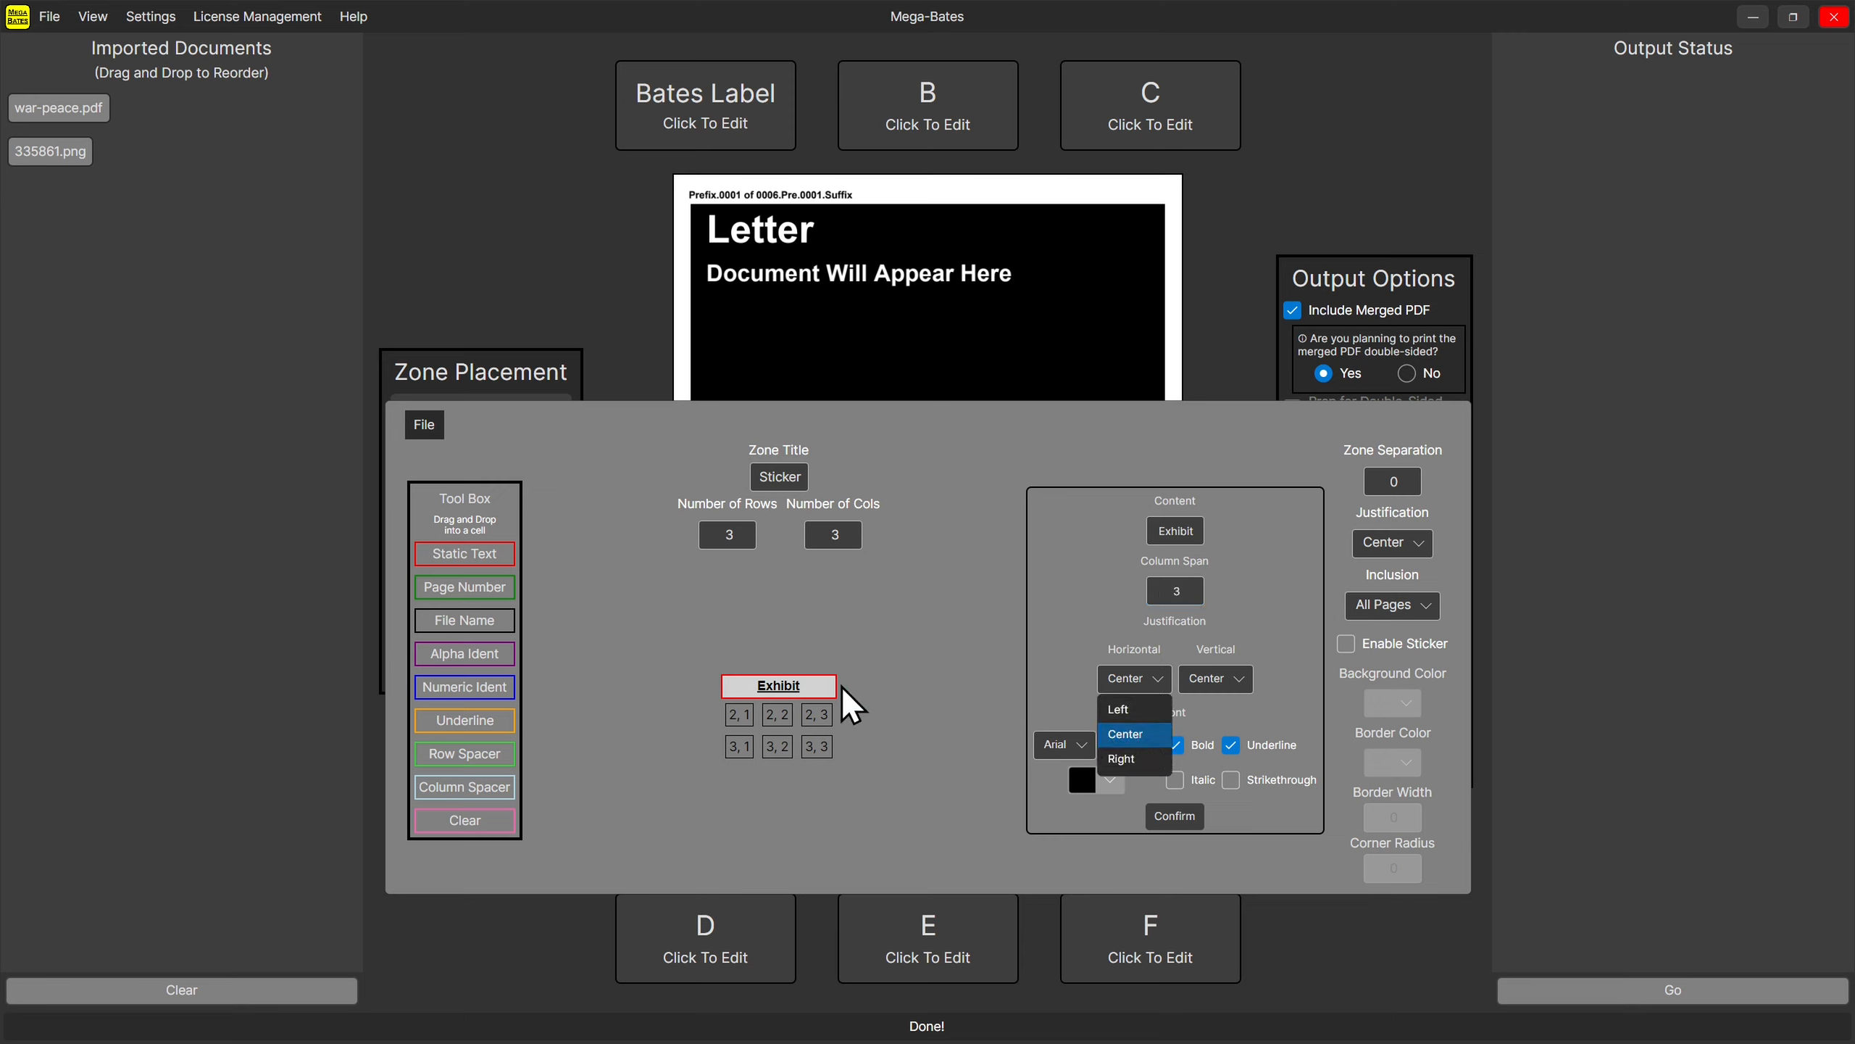
pyautogui.click(1148, 709)
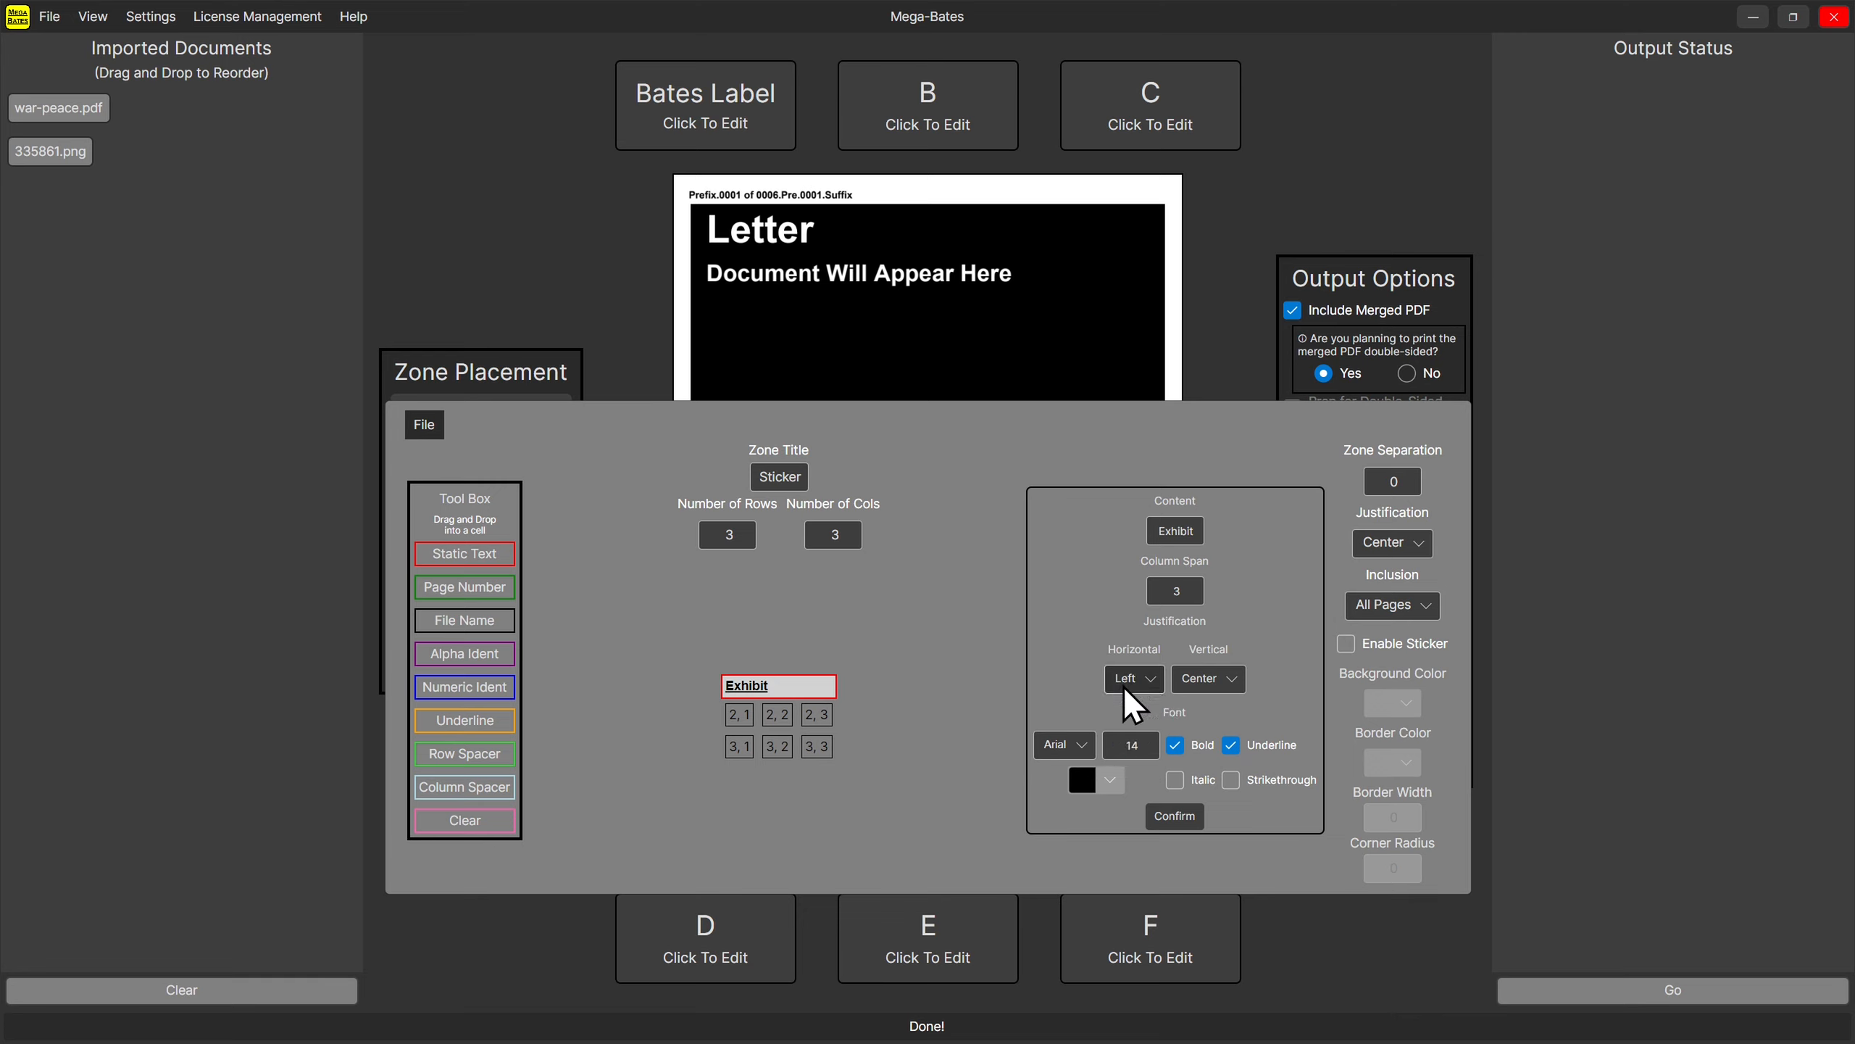
pyautogui.click(1159, 684)
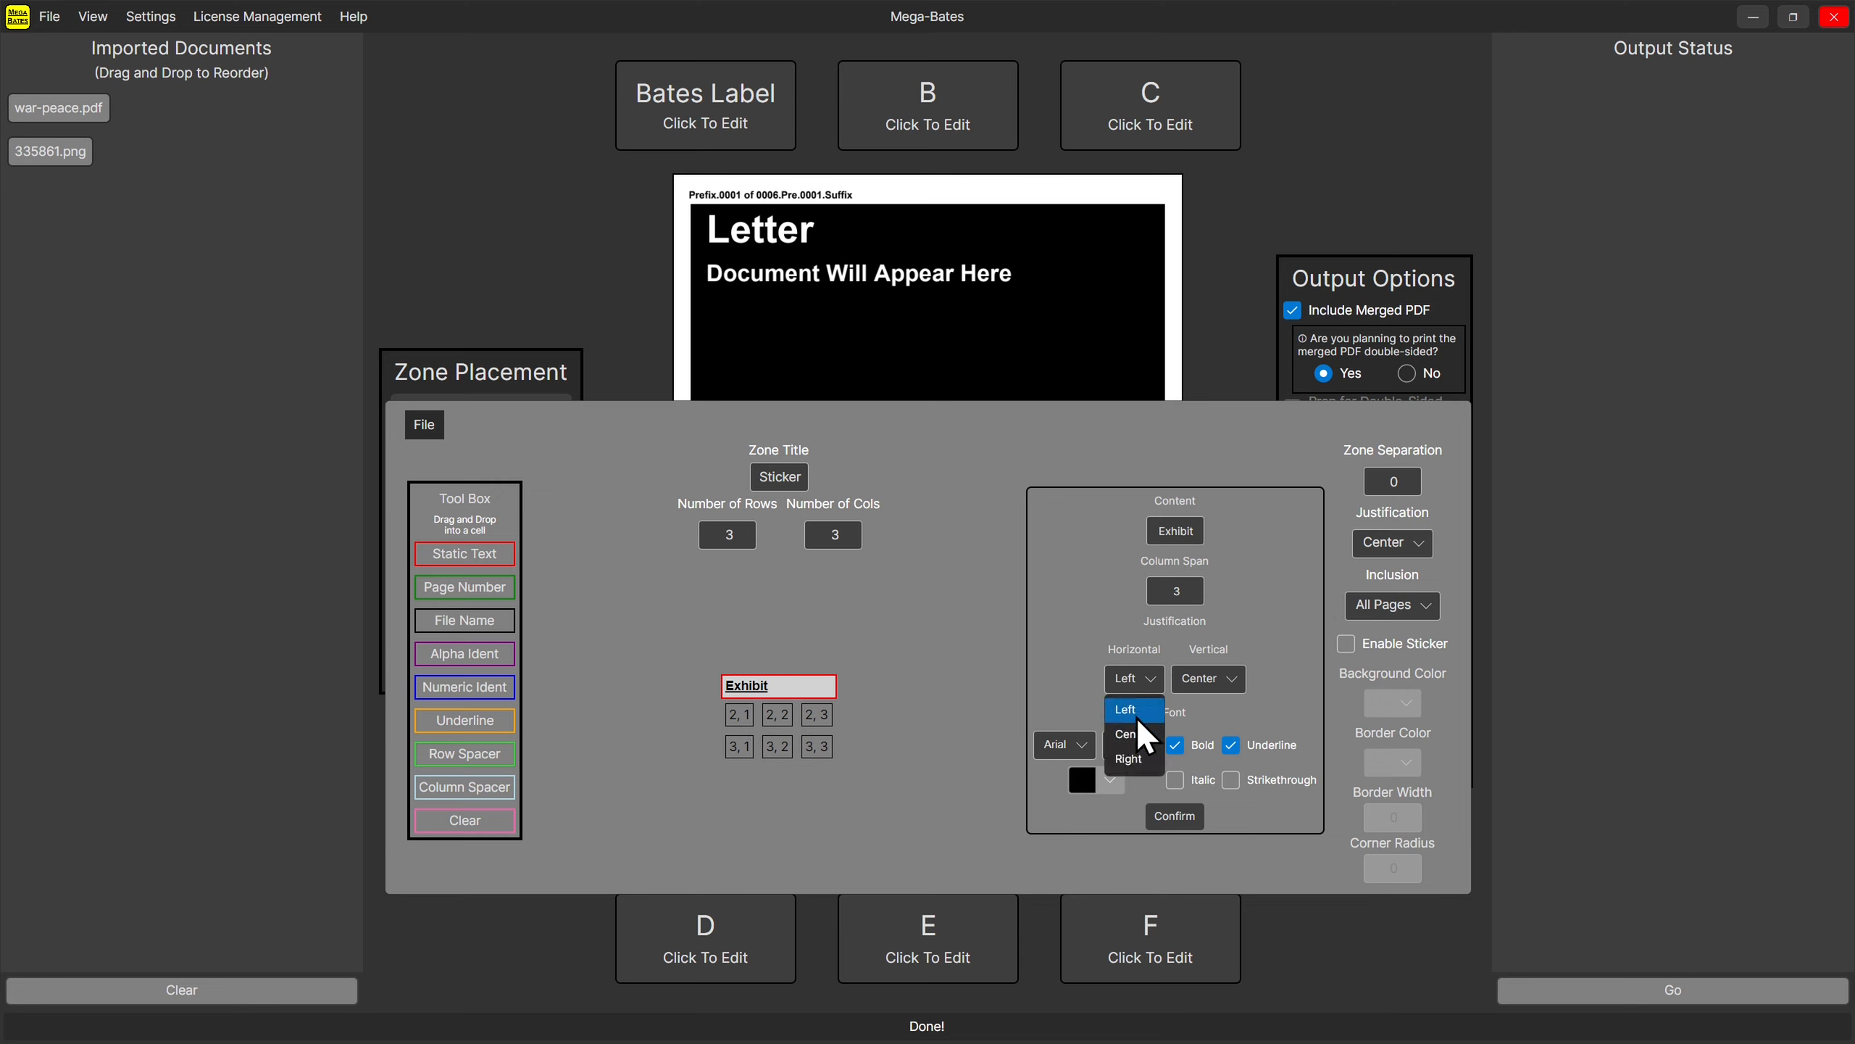
pyautogui.click(1134, 758)
pyautogui.click(1152, 679)
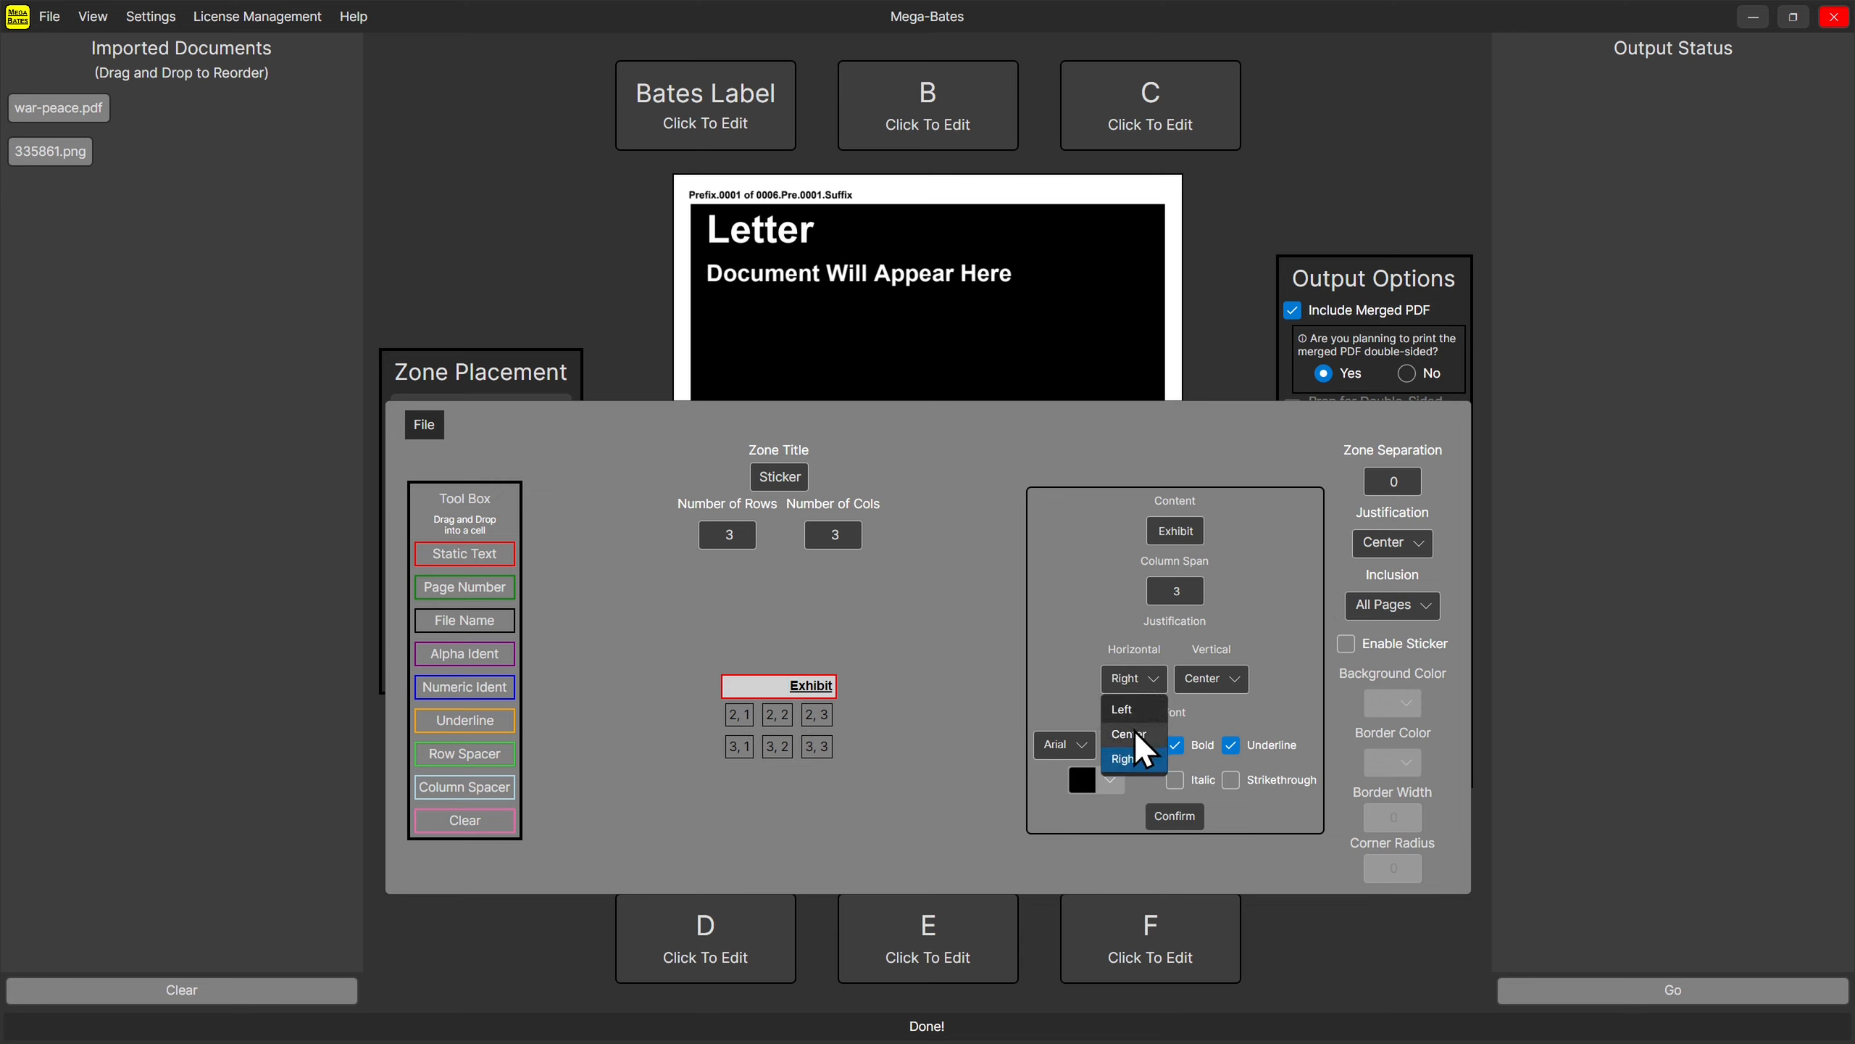
pyautogui.click(1131, 734)
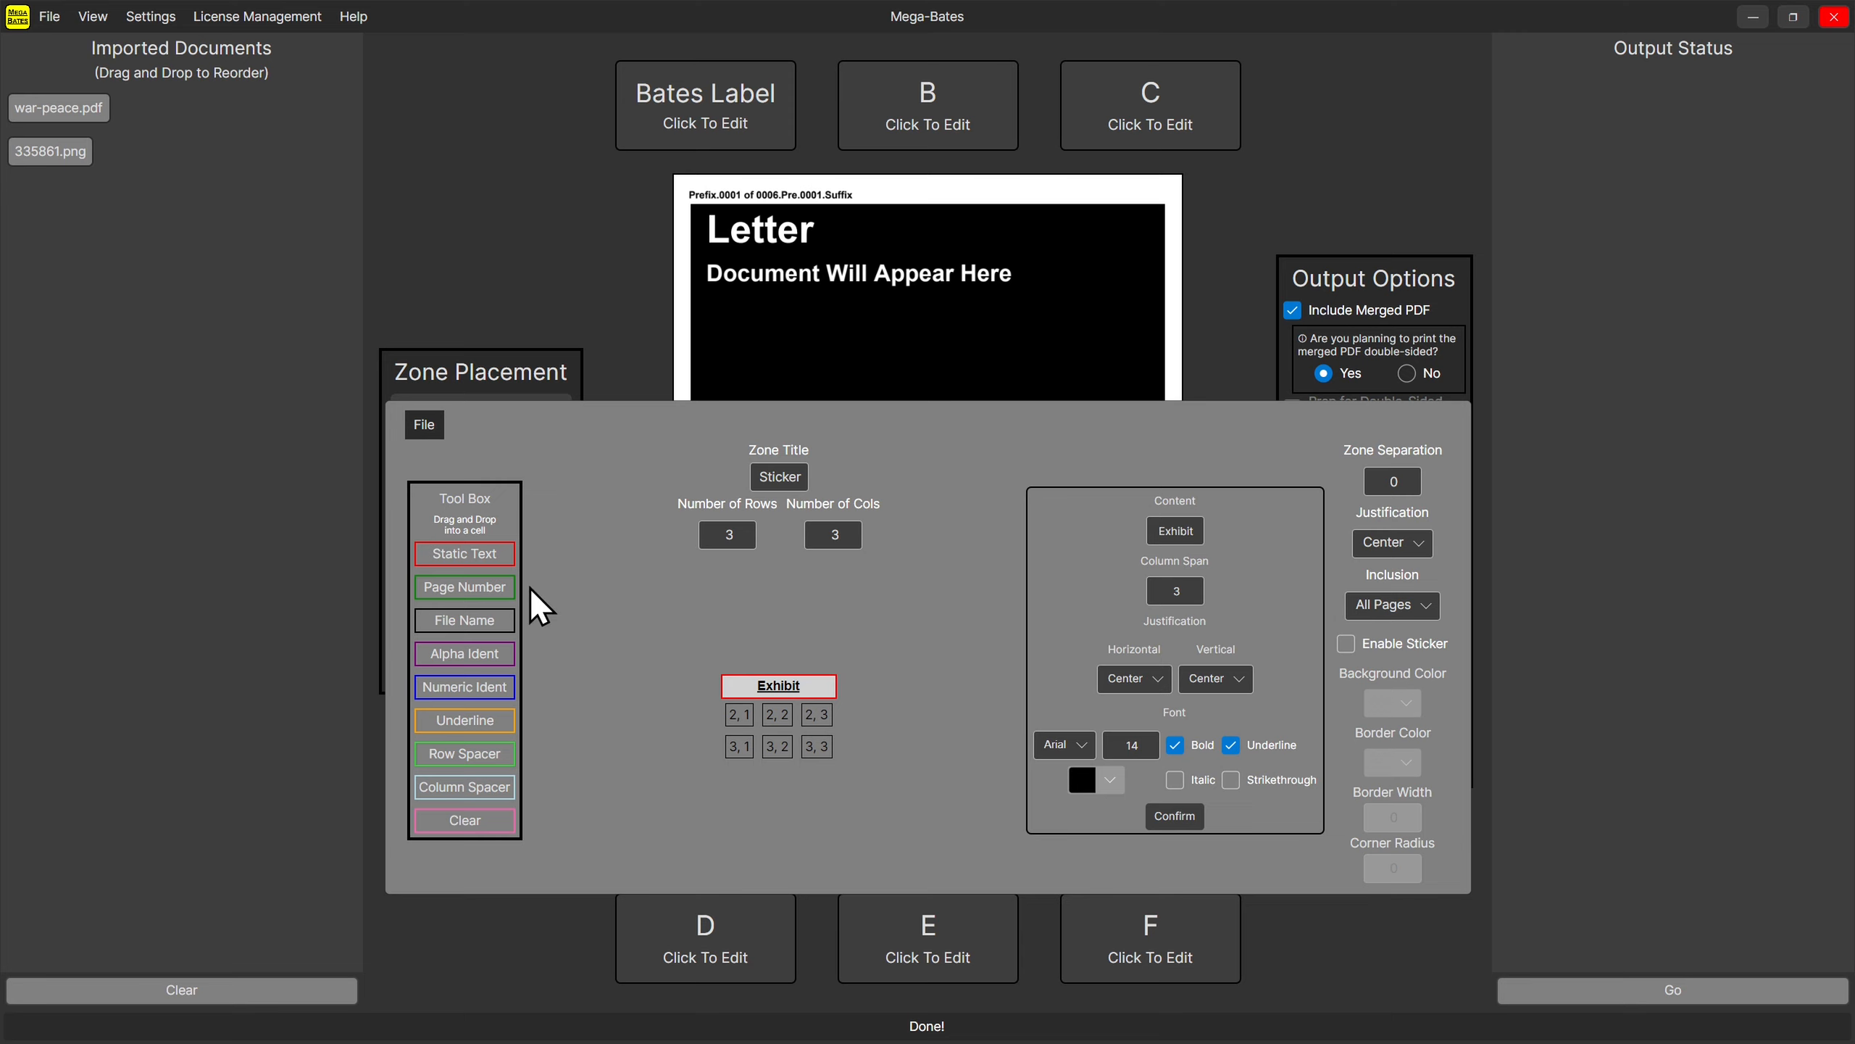
# Place a centered Static Text element reading Defense in the second row's first cell, with a column span of 3.
pyautogui.moveTo(463, 554); pyautogui.dragTo(741, 720)
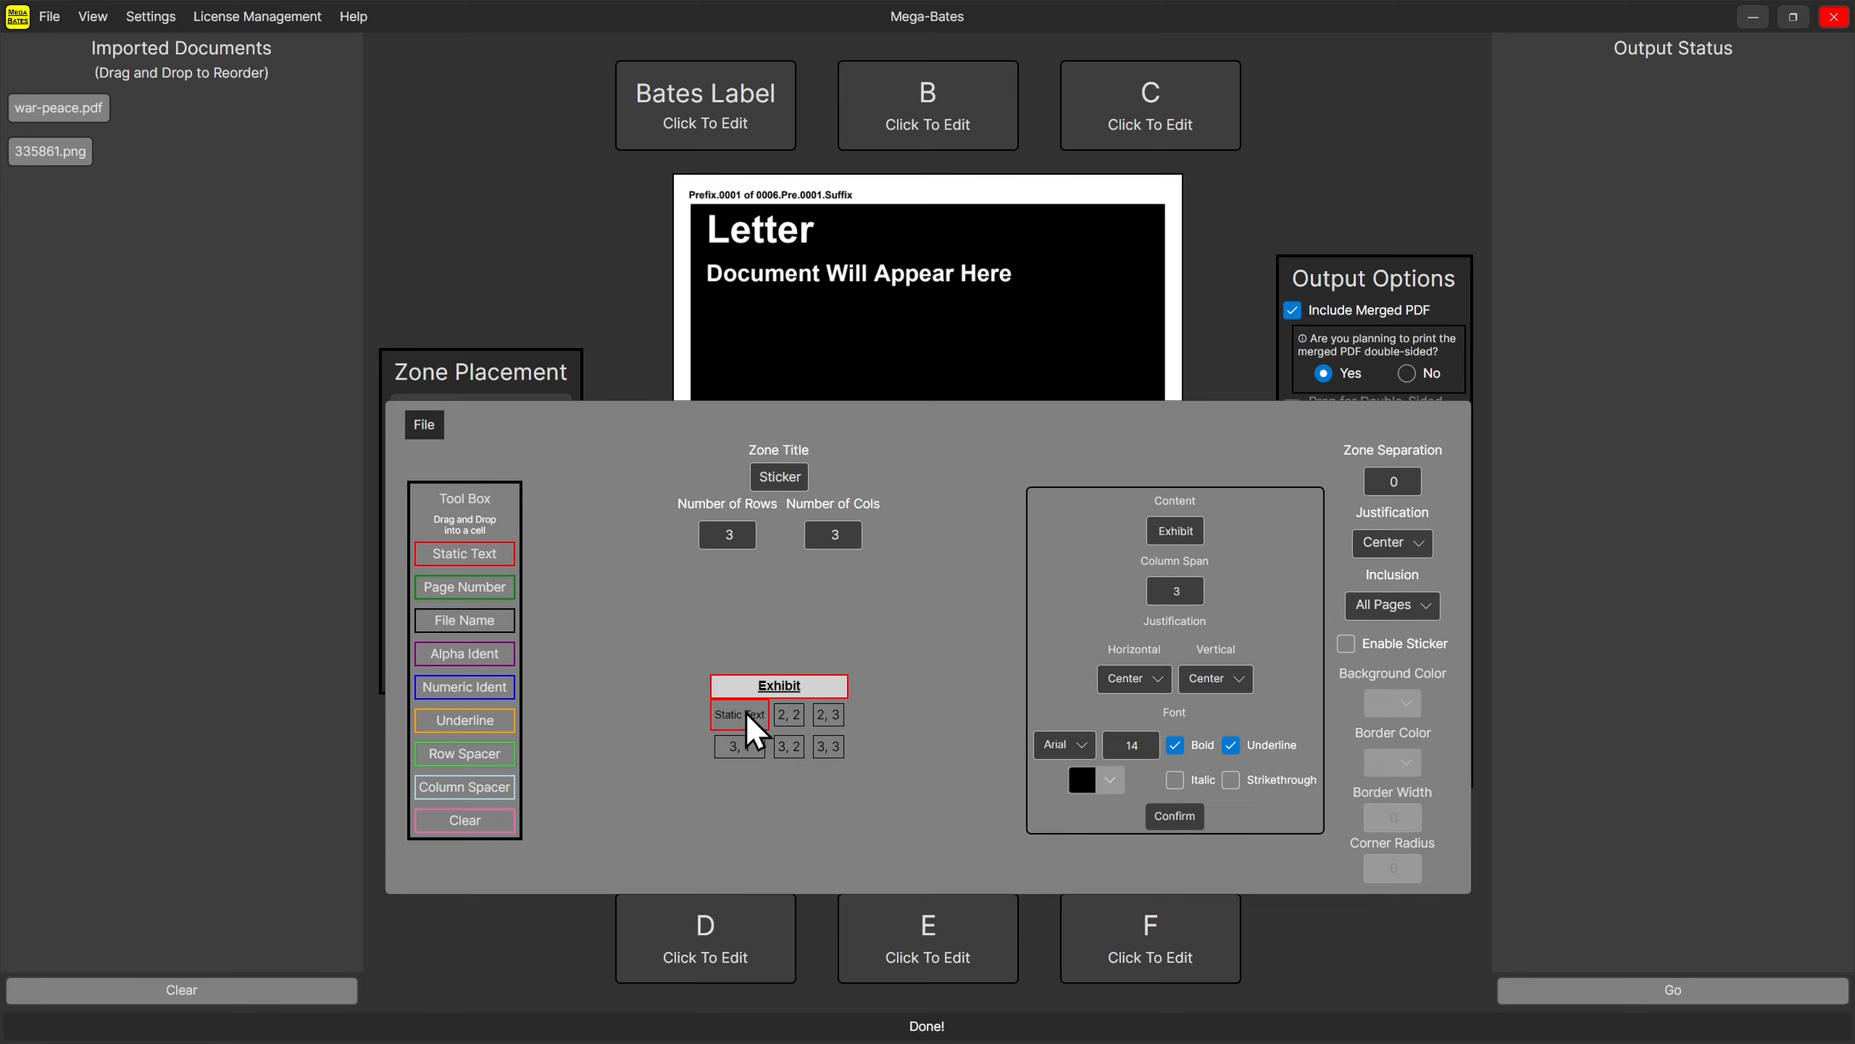
pyautogui.click(749, 718)
pyautogui.moveTo(1145, 531); pyautogui.dragTo(1206, 532)
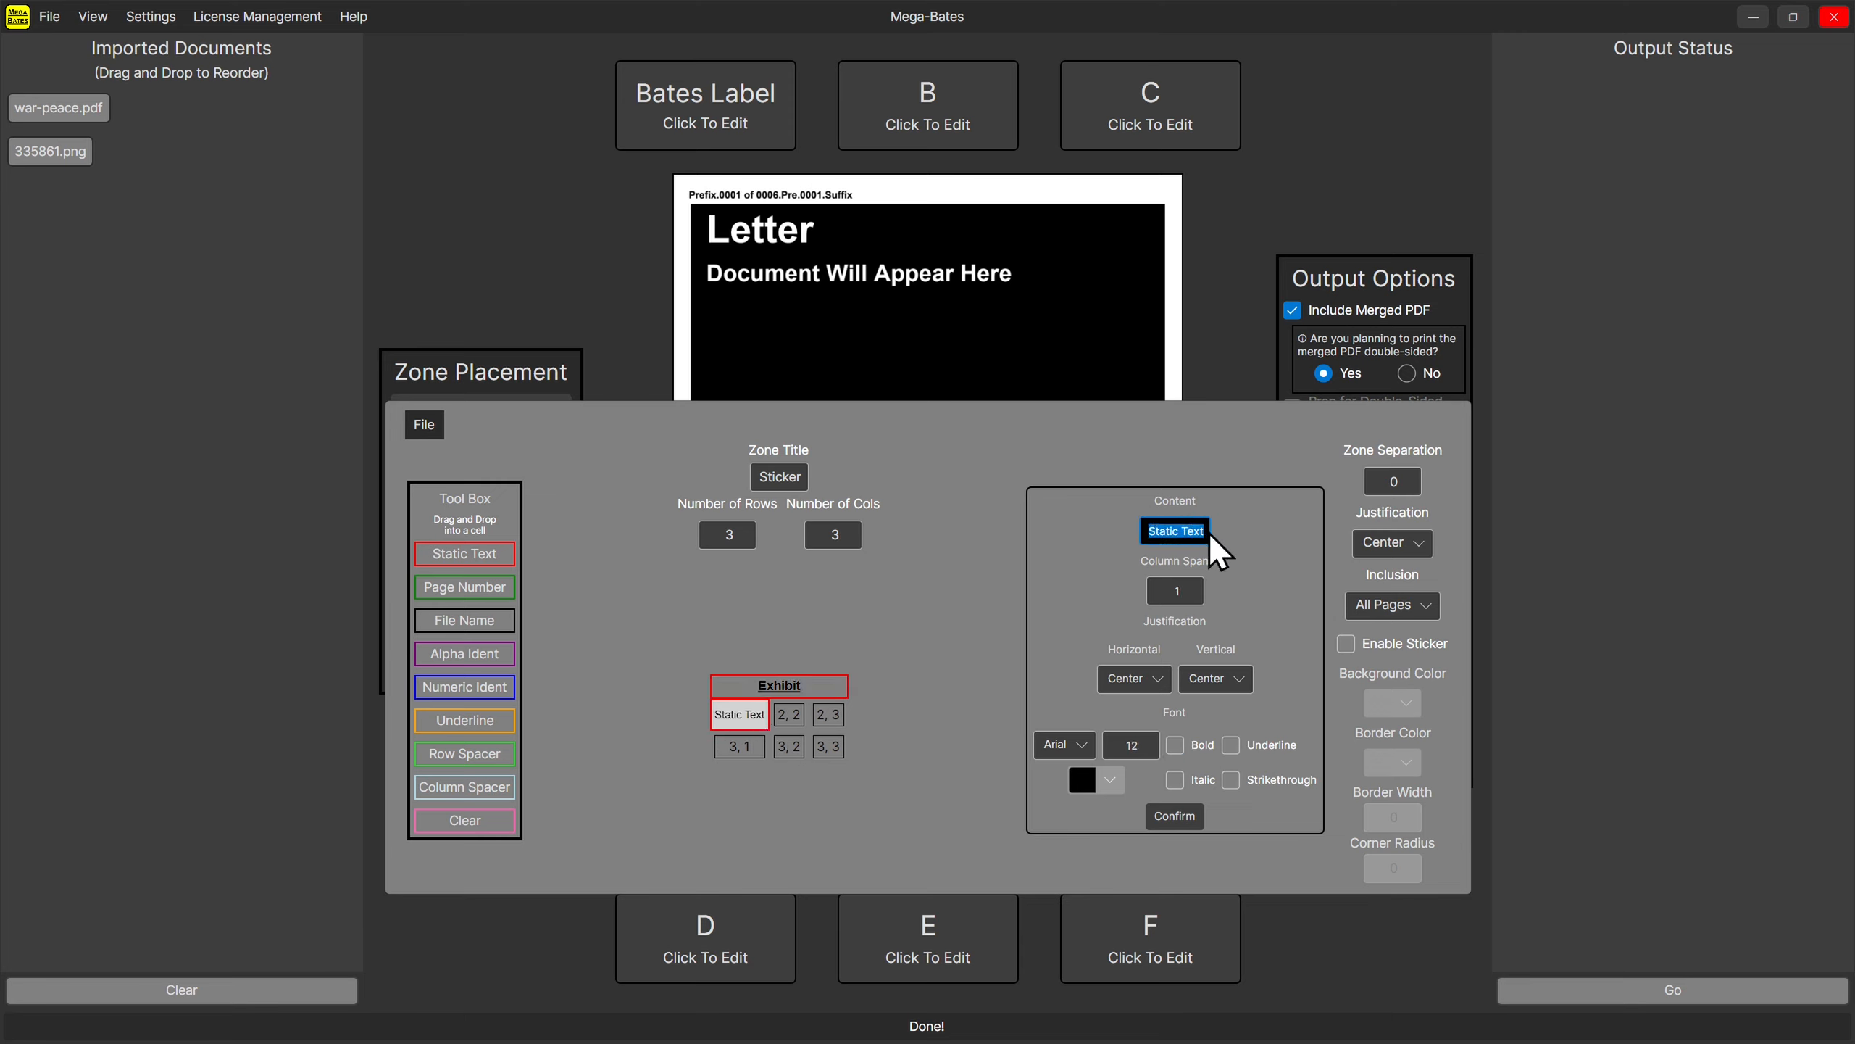
pyautogui.write('Defen')
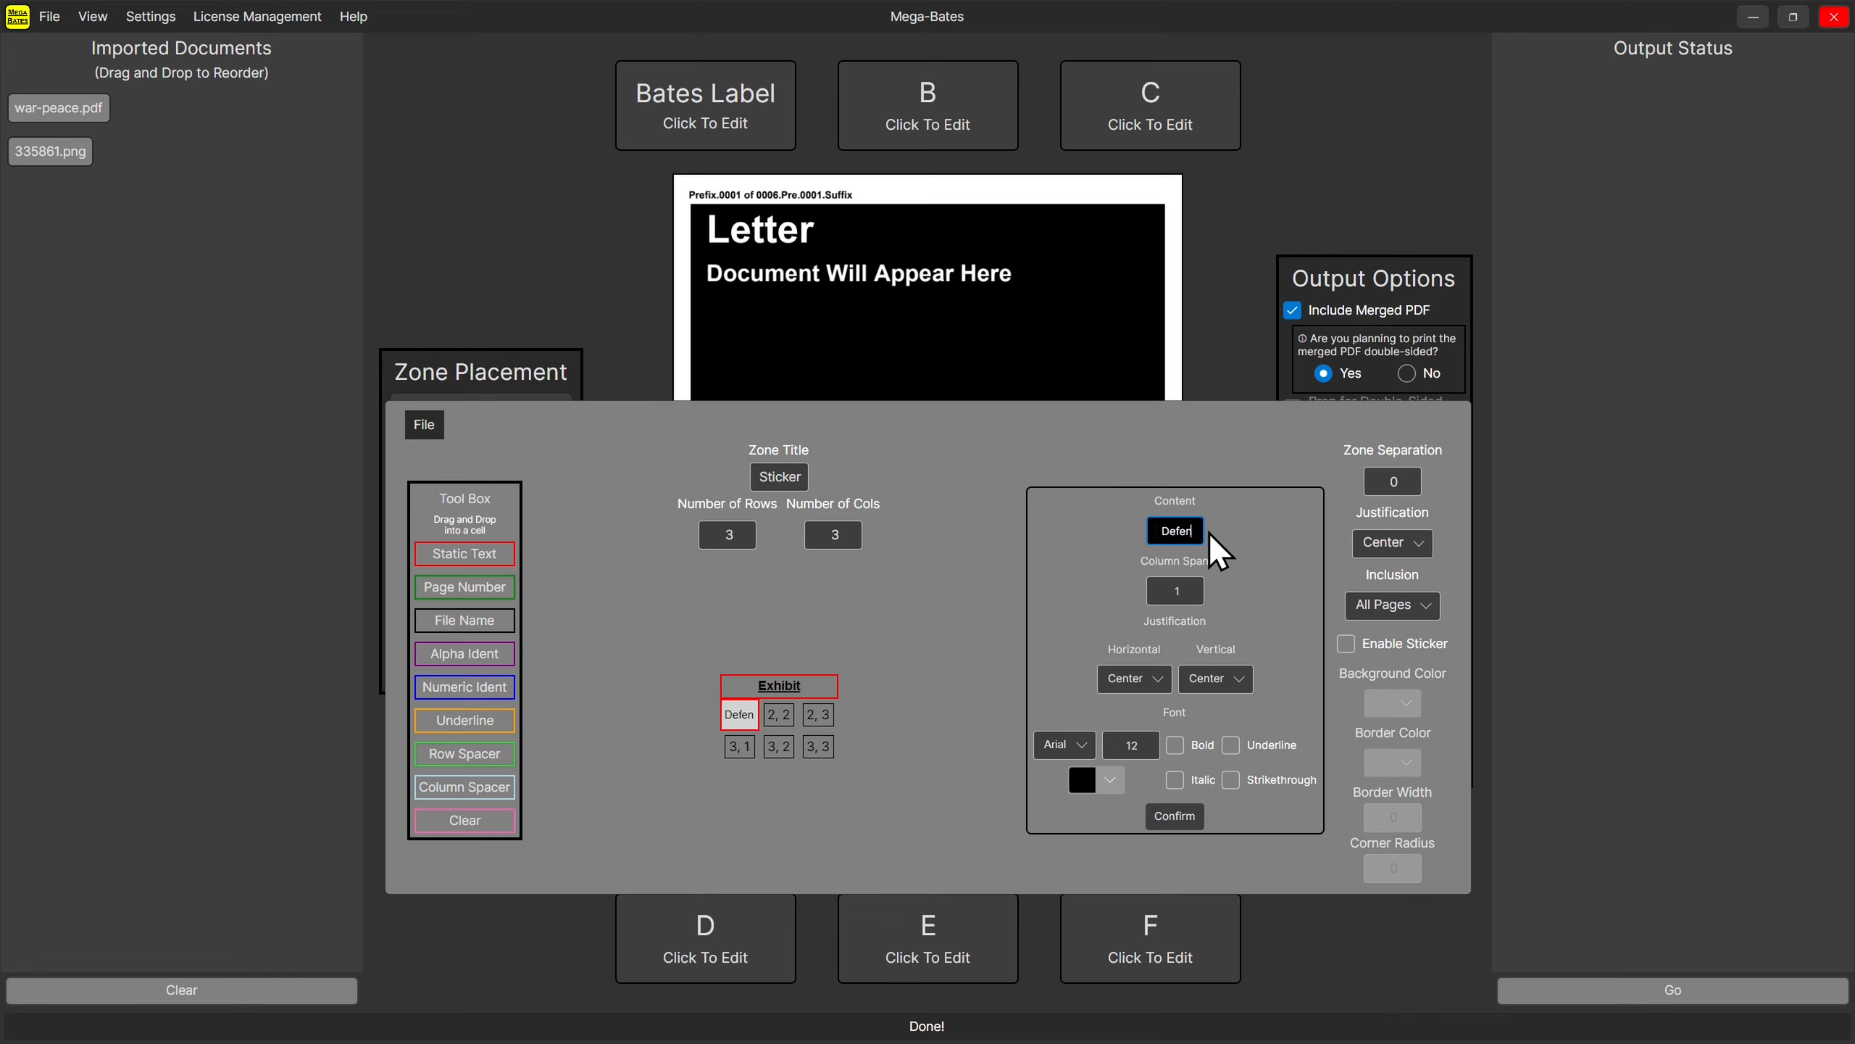
pyautogui.write('se')
pyautogui.click(747, 714)
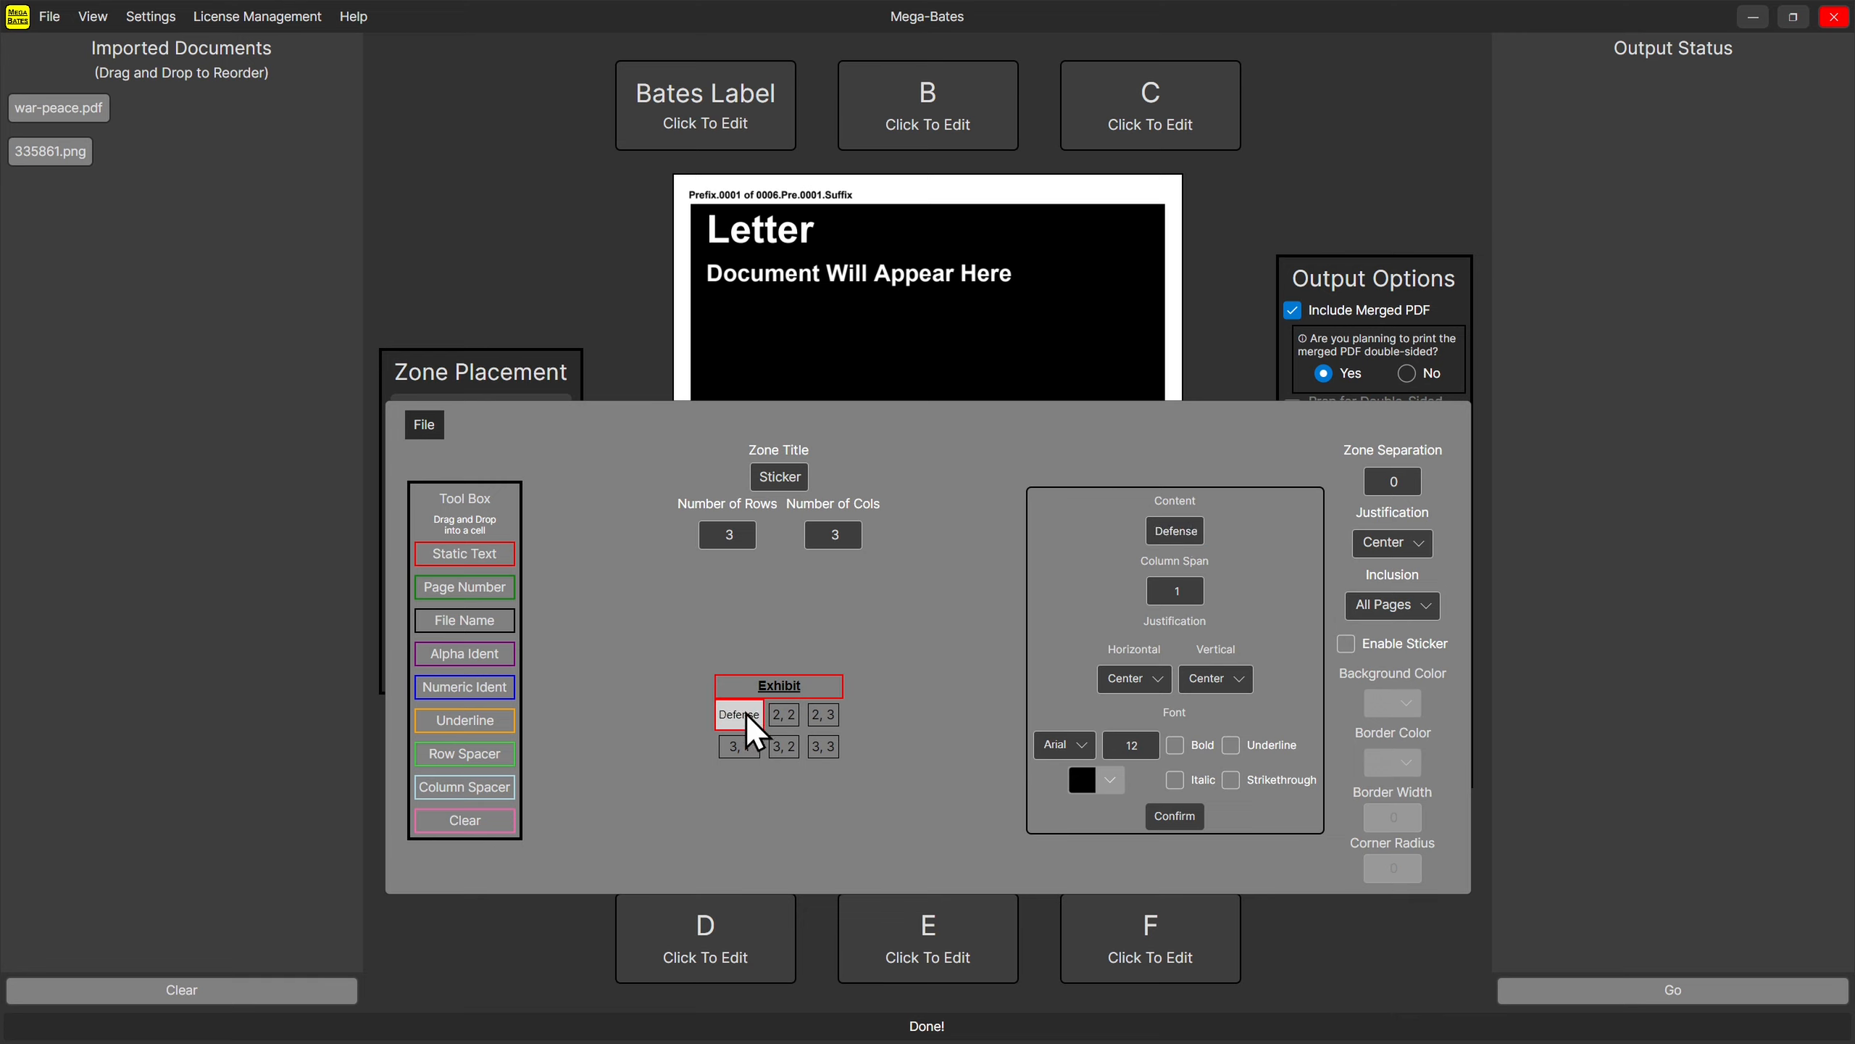
pyautogui.click(1157, 679)
pyautogui.click(1125, 734)
pyautogui.doubleClick(1177, 590)
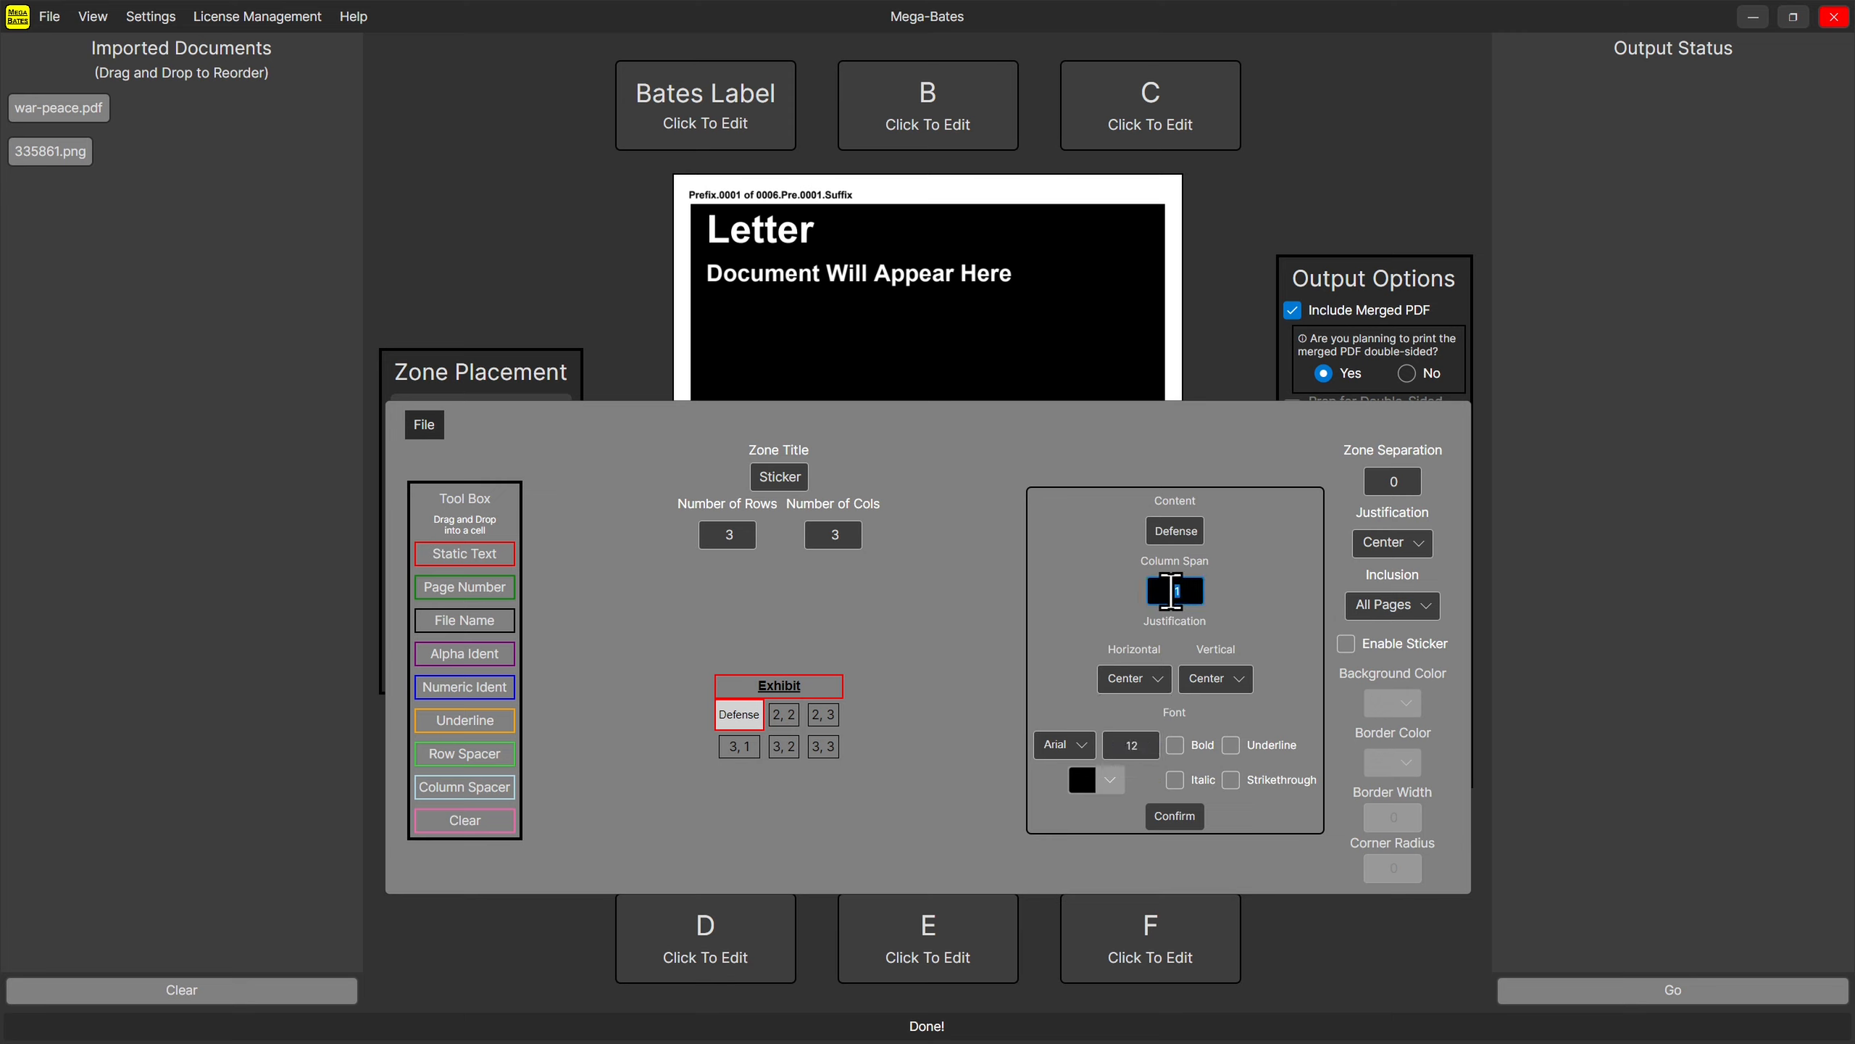
pyautogui.write('3')
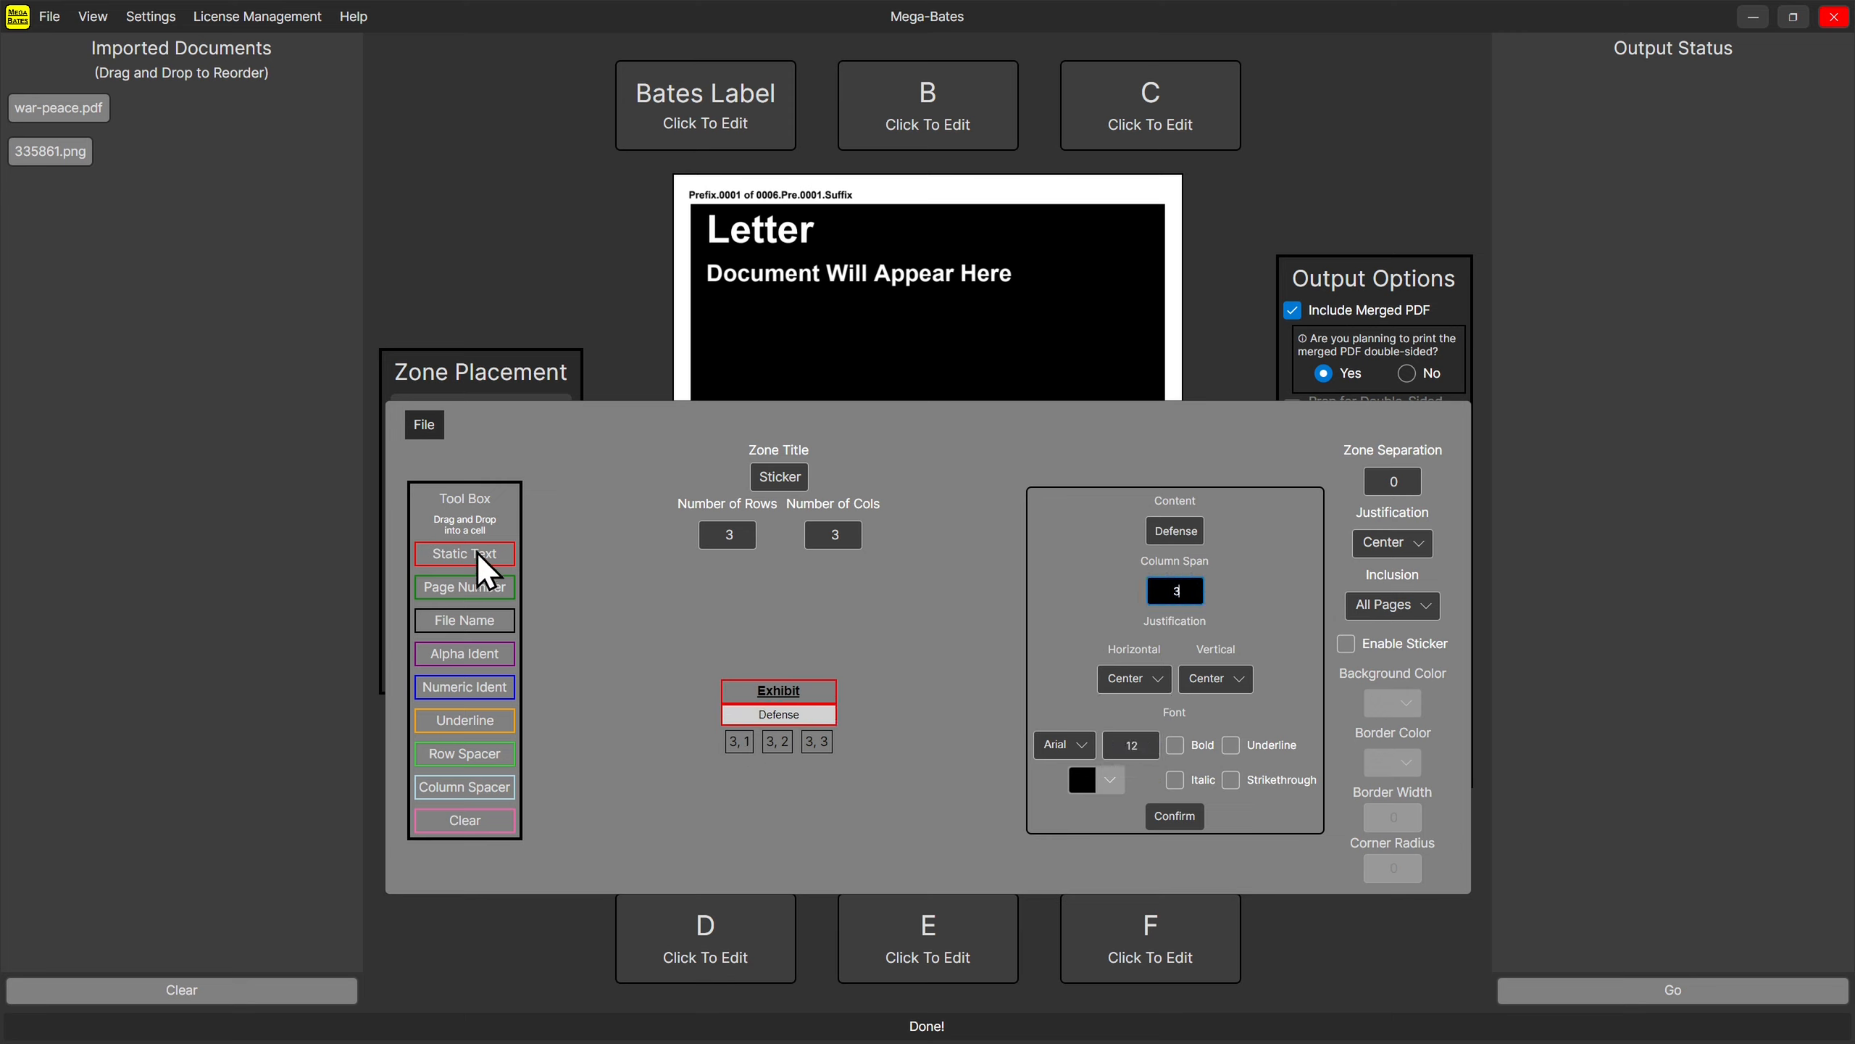
# Place a Static Text element reading Date: in the third row's first cell.
pyautogui.moveTo(482, 561); pyautogui.dragTo(739, 741)
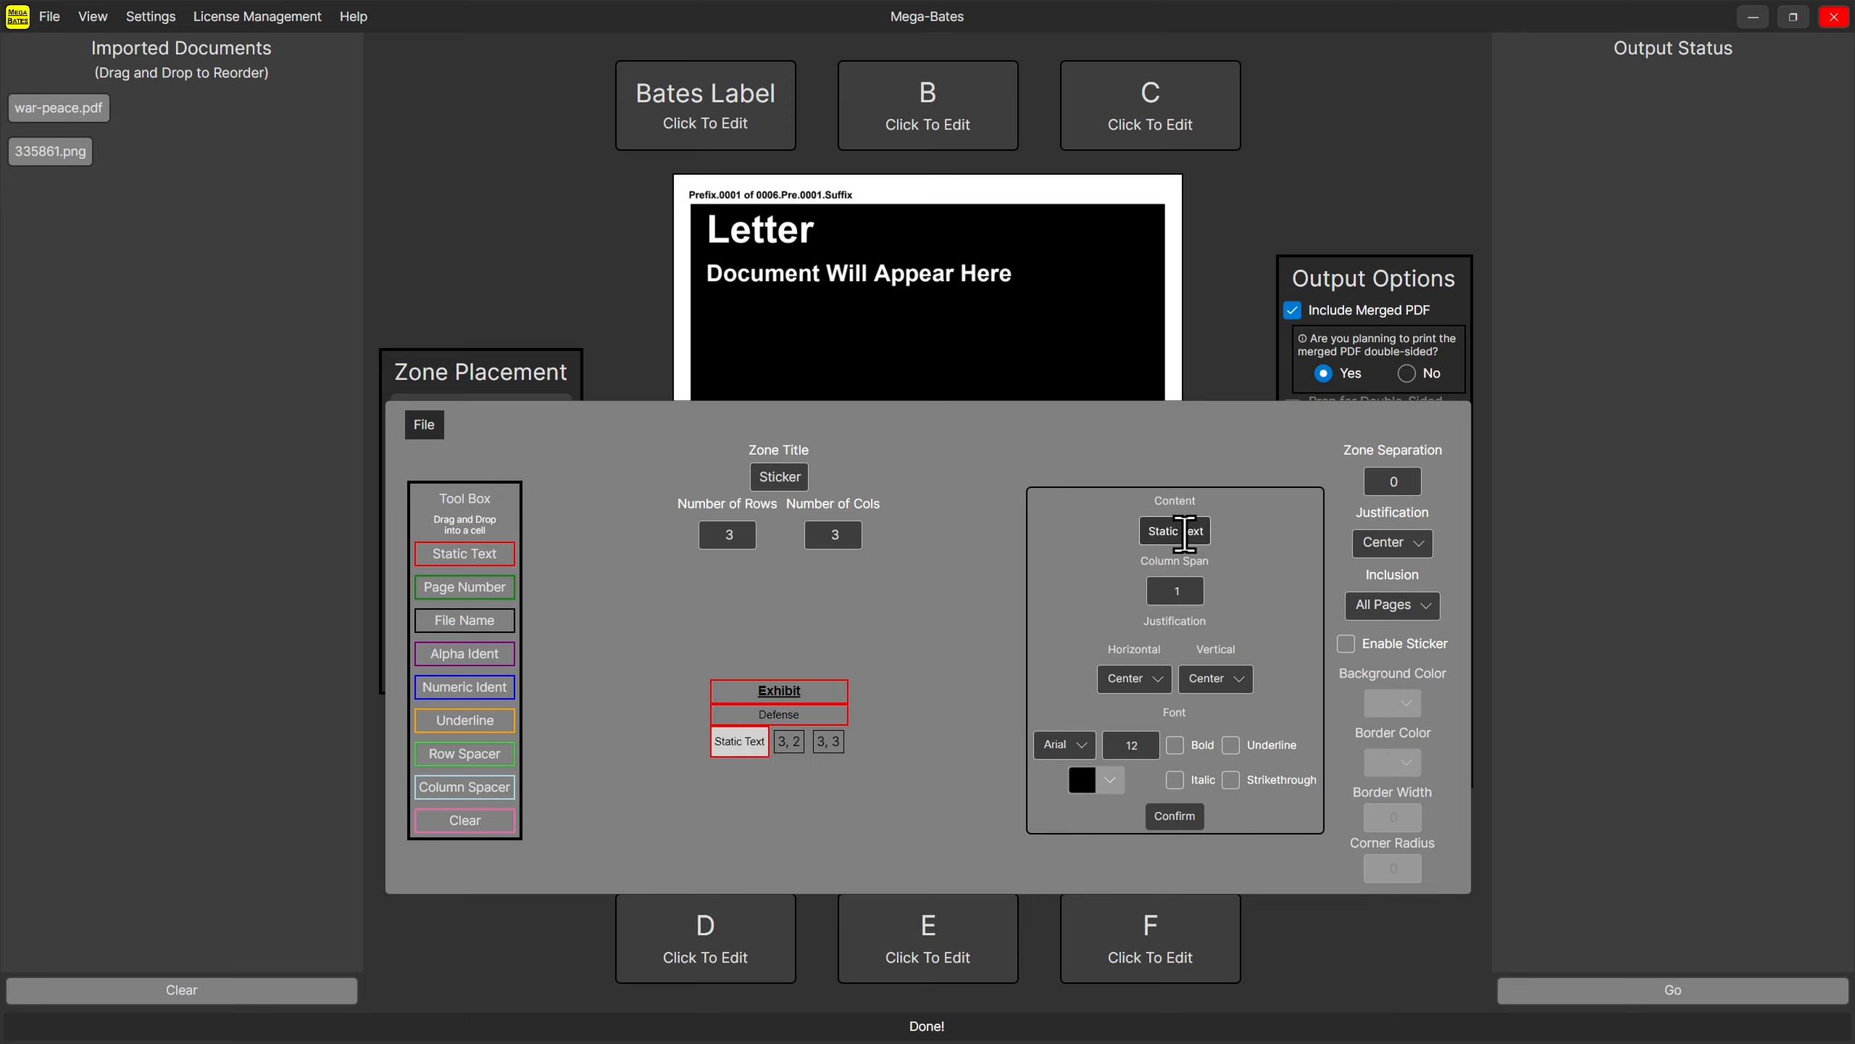
pyautogui.doubleClick(1178, 531)
pyautogui.hotkey('ctrl', 'a')
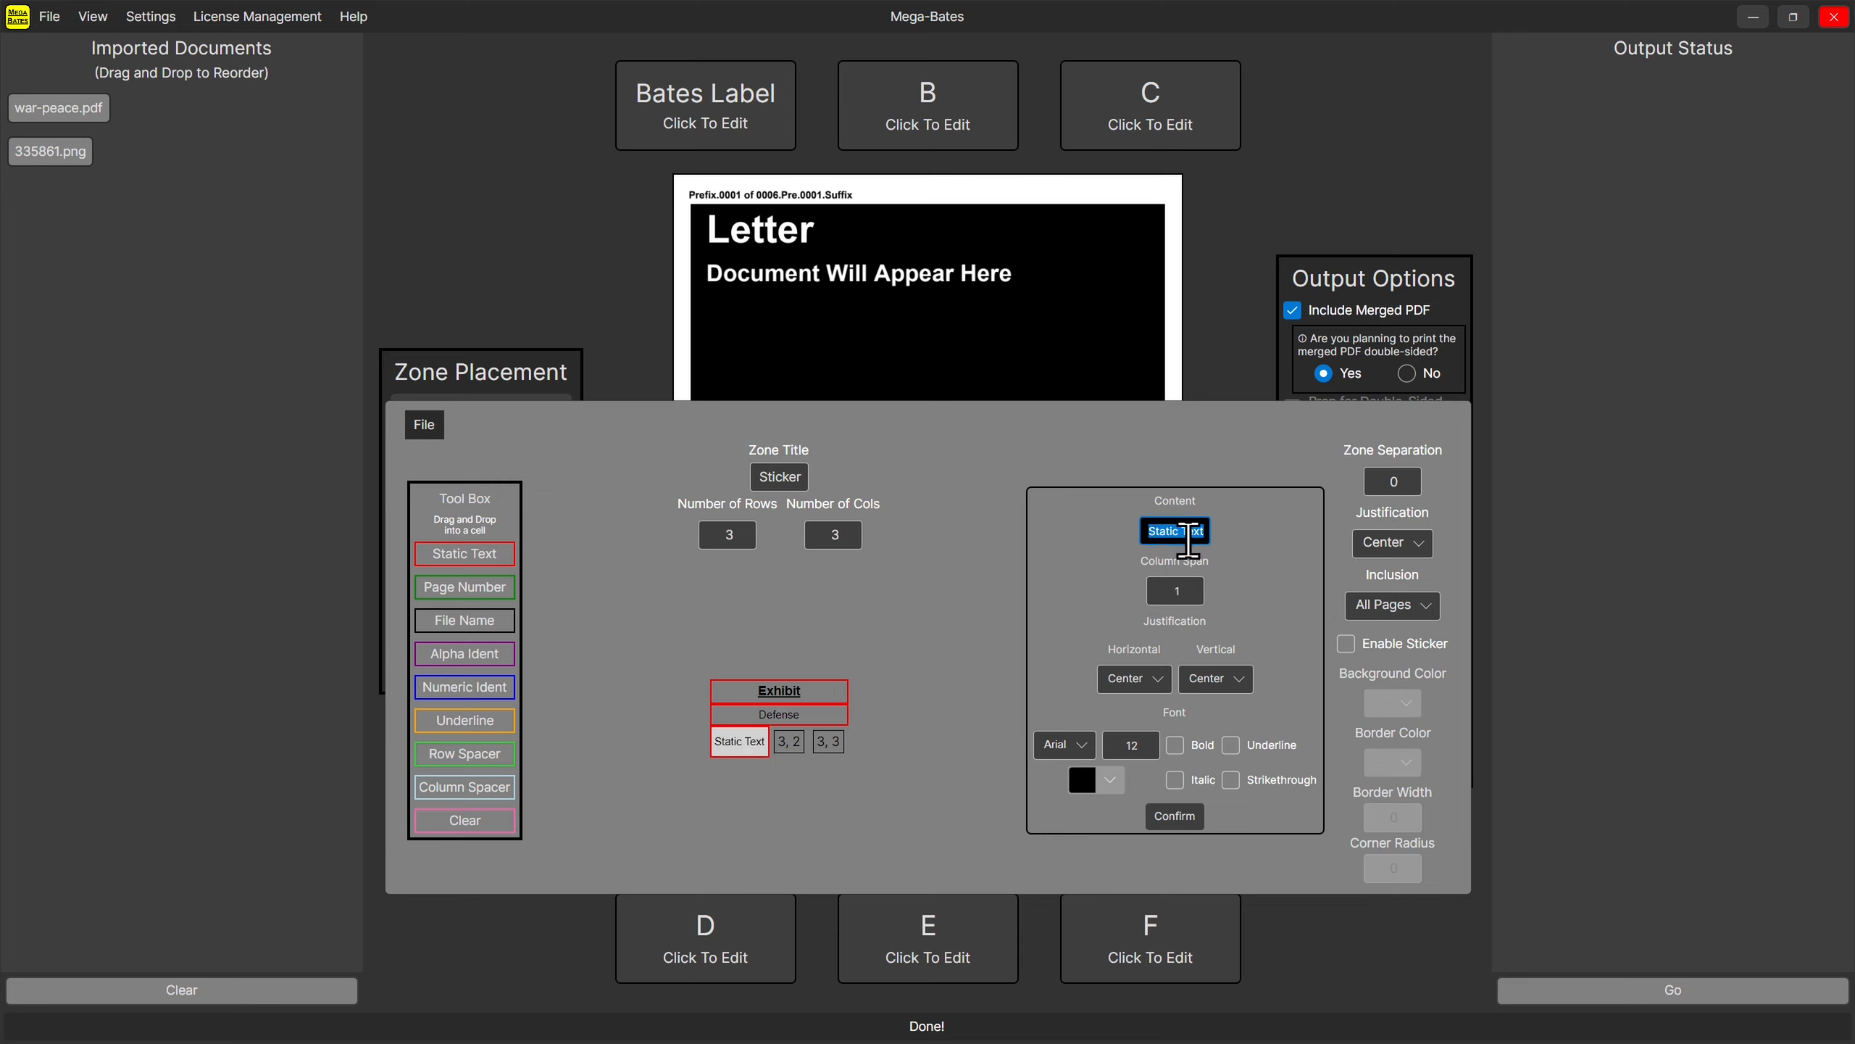
pyautogui.write('De')
pyautogui.write('te:')
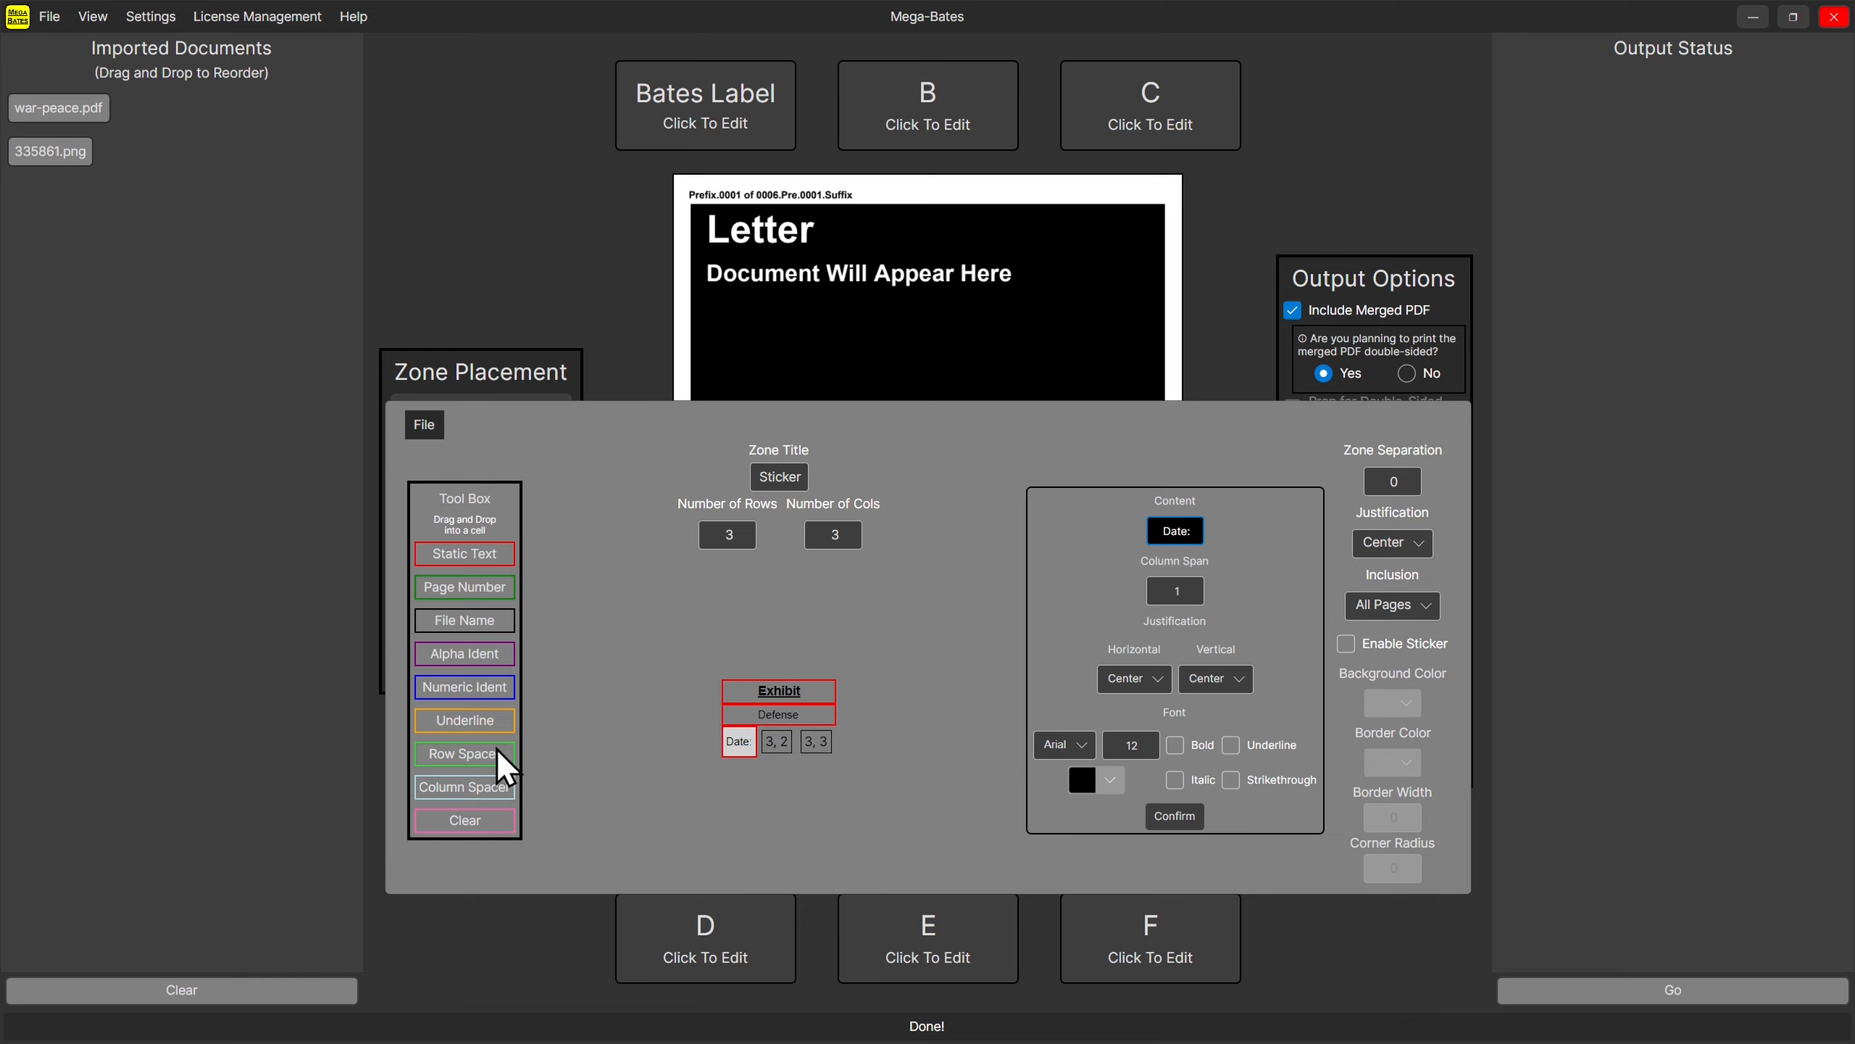
# Add an Underline element in the third row's middle cell and a Static Text reading Ev. in its last cell.
pyautogui.moveTo(500, 725); pyautogui.dragTo(781, 750)
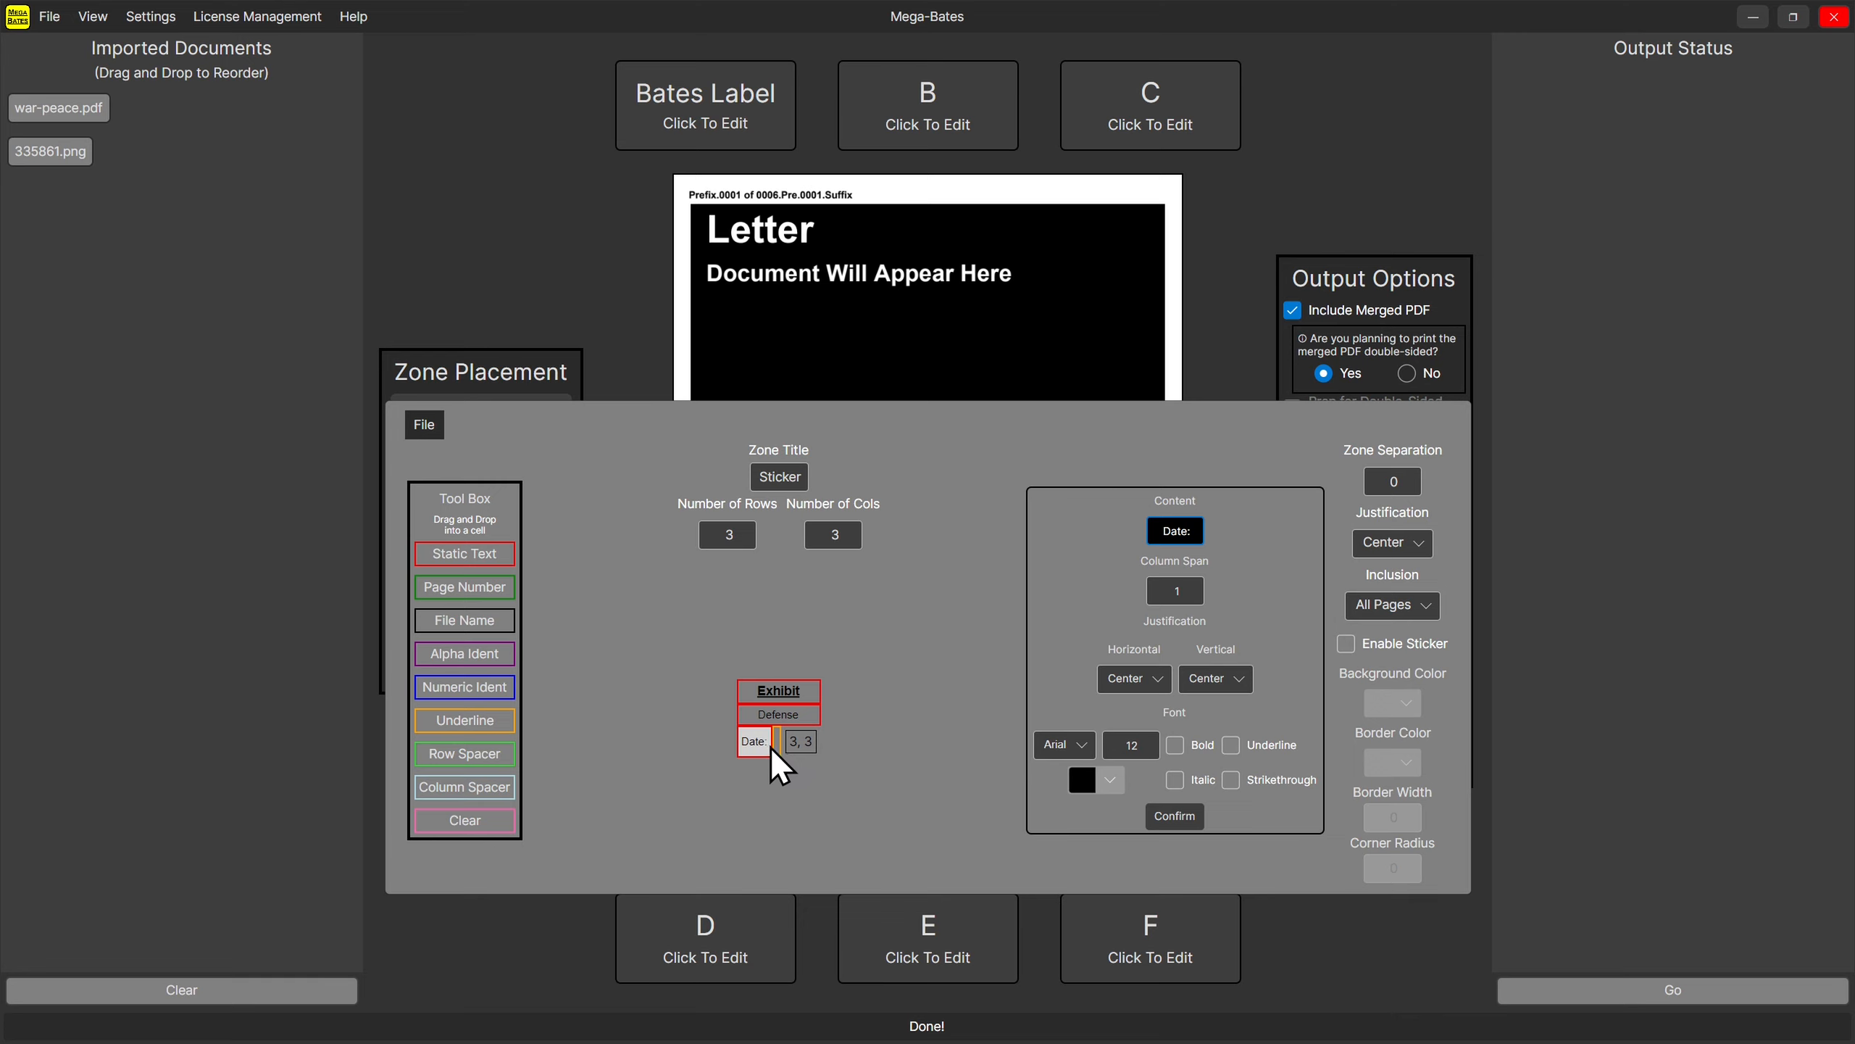
pyautogui.moveTo(482, 557); pyautogui.dragTo(804, 743)
pyautogui.click(804, 743)
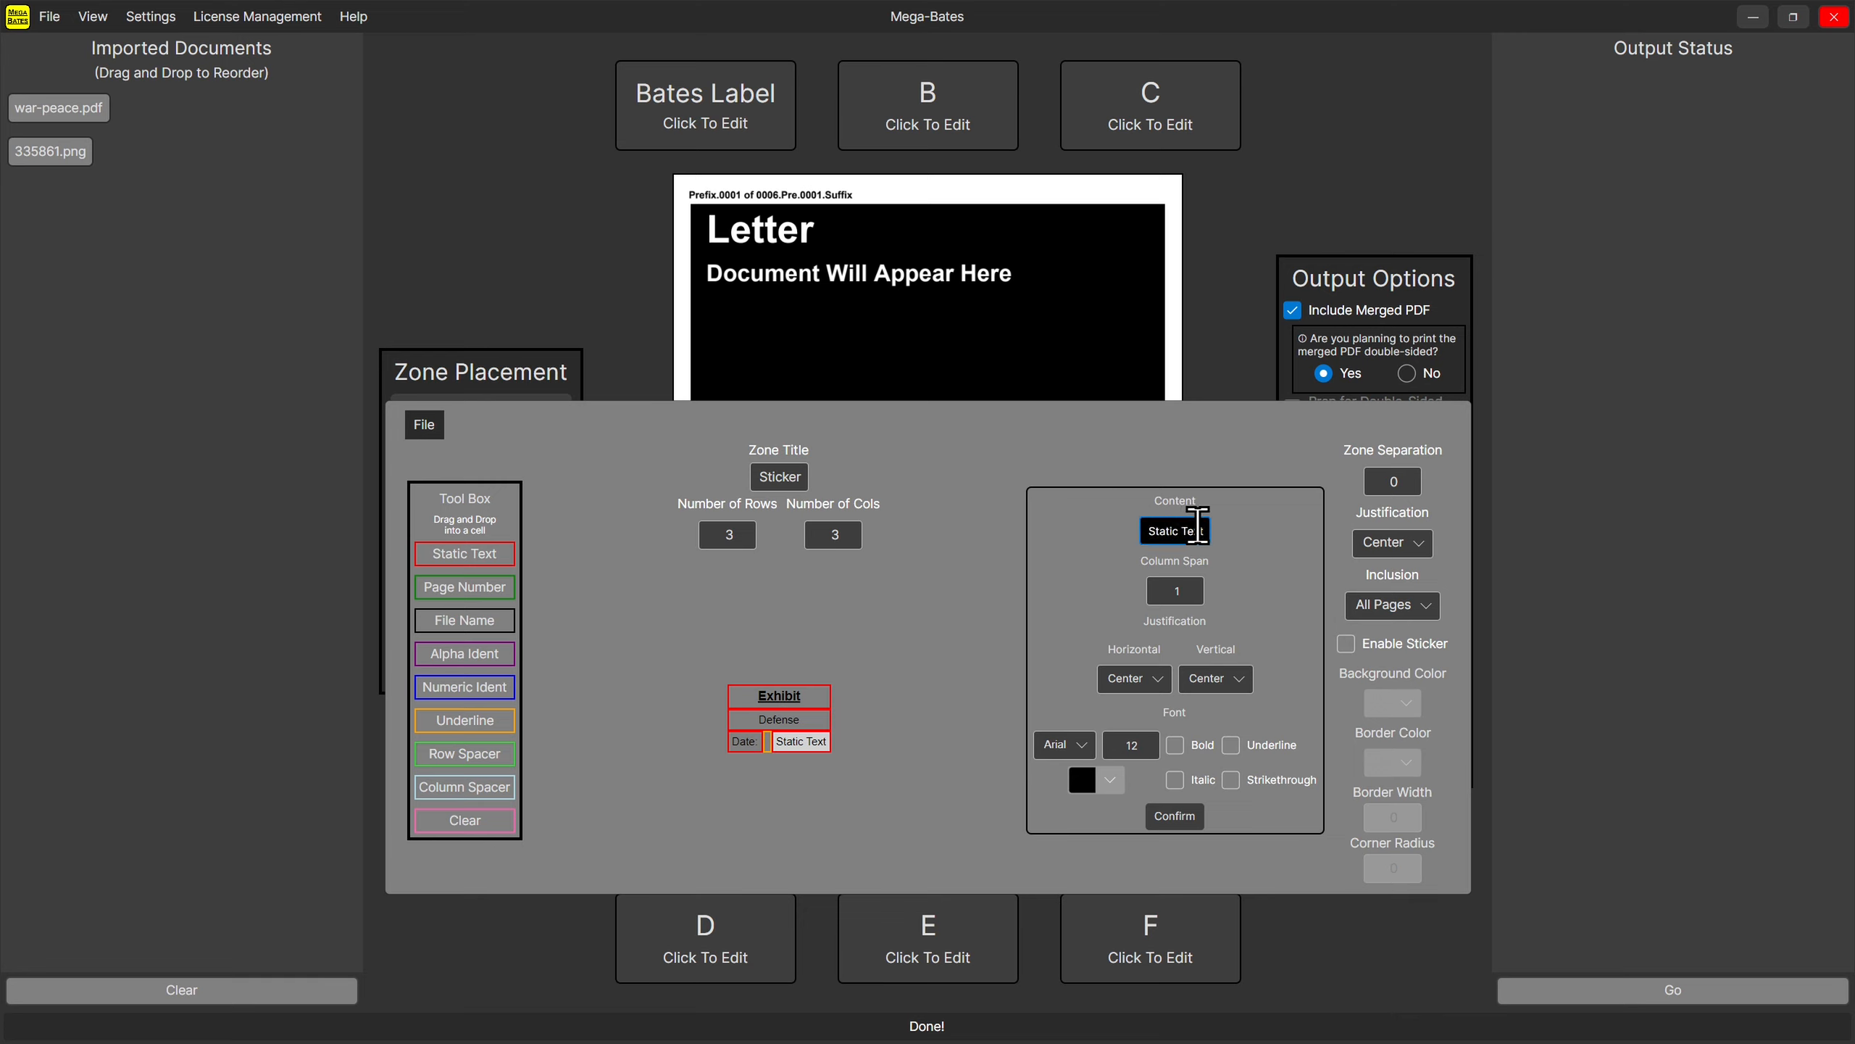
pyautogui.tripleClick(1184, 532)
pyautogui.write('E')
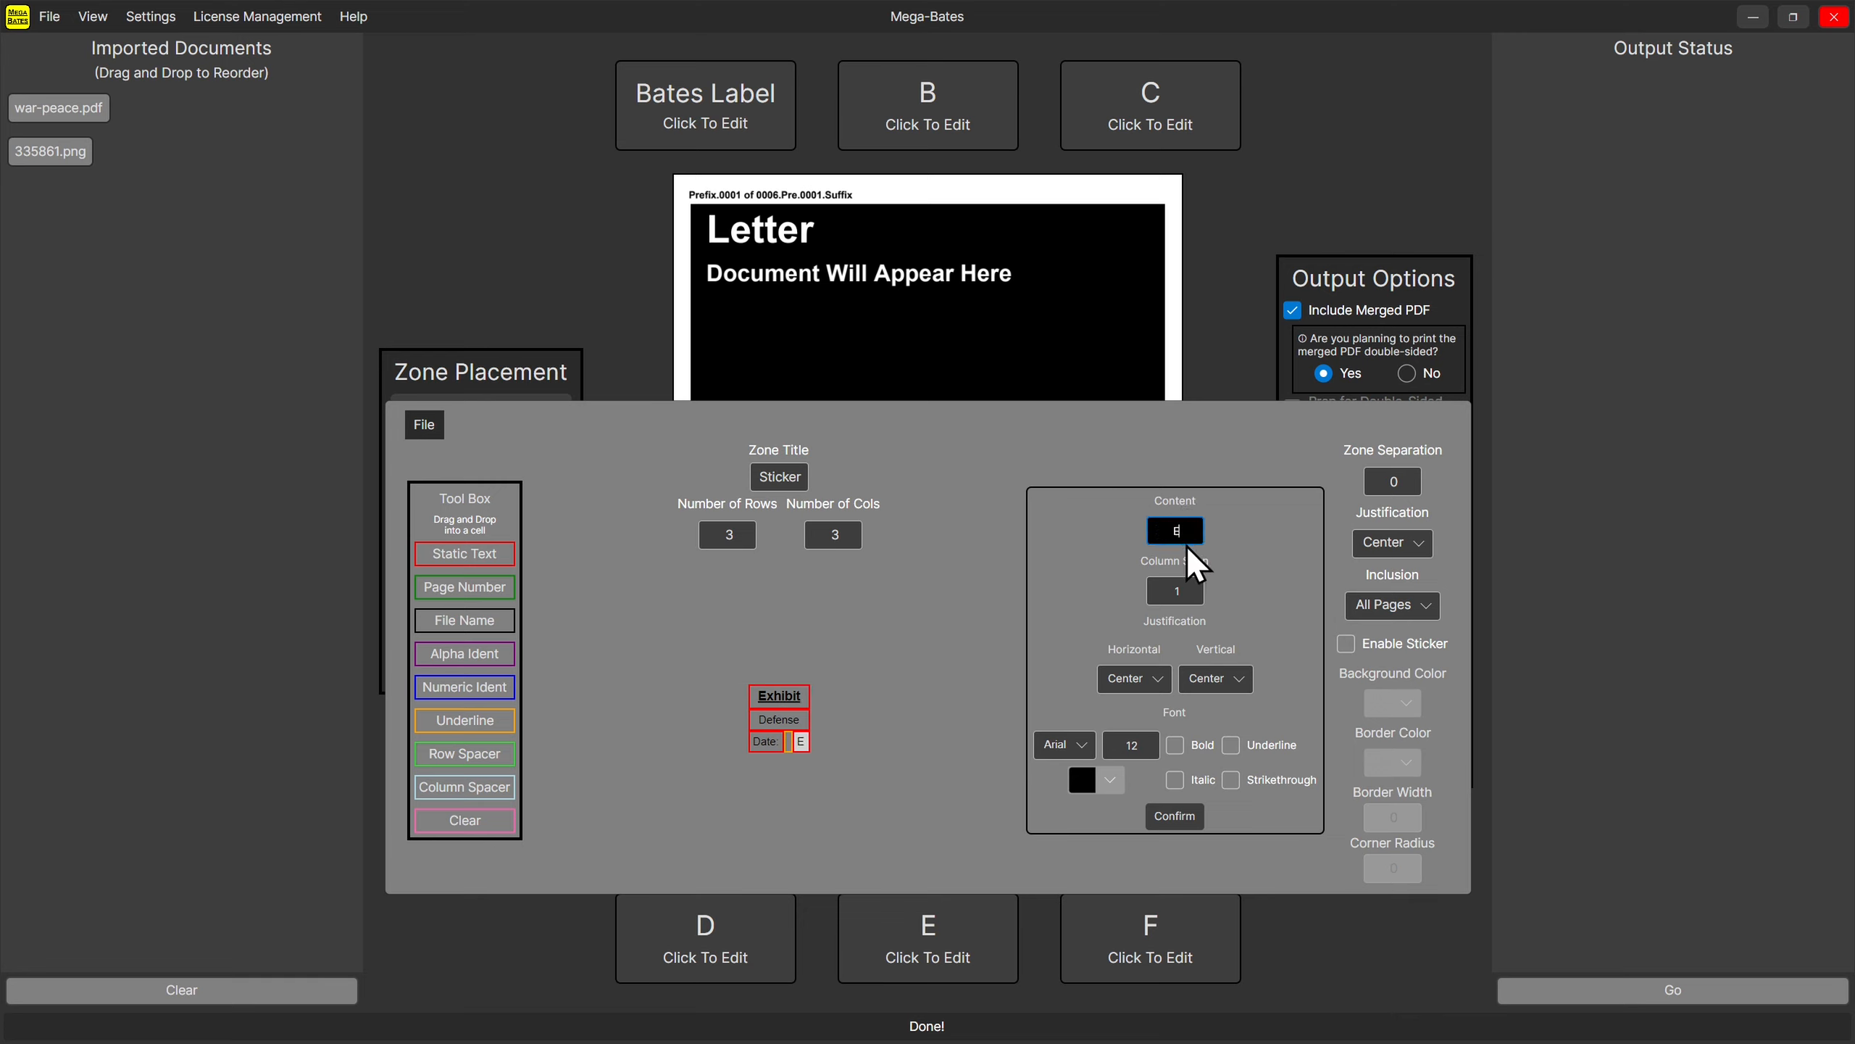
pyautogui.write('v.')
# Enable the sticker for the zone and set the minimum length of the third row's underline to 45.
pyautogui.click(1348, 644)
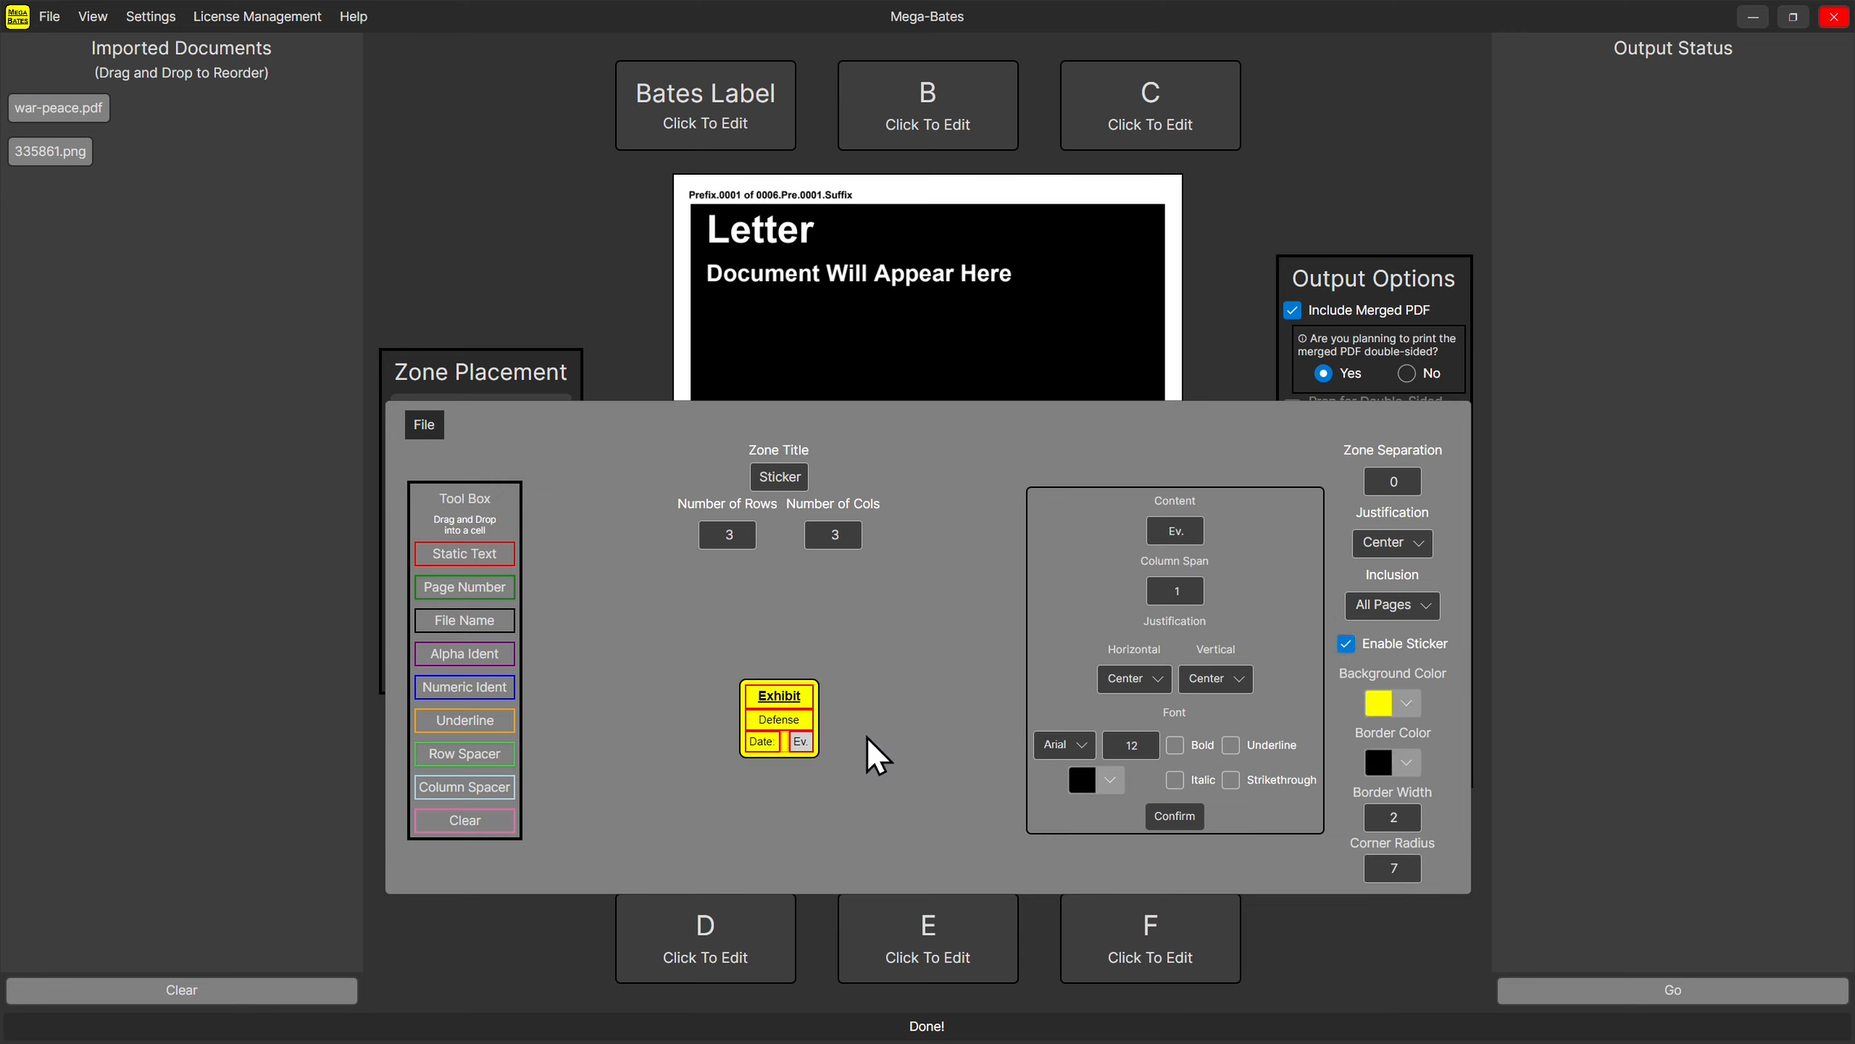
pyautogui.click(785, 738)
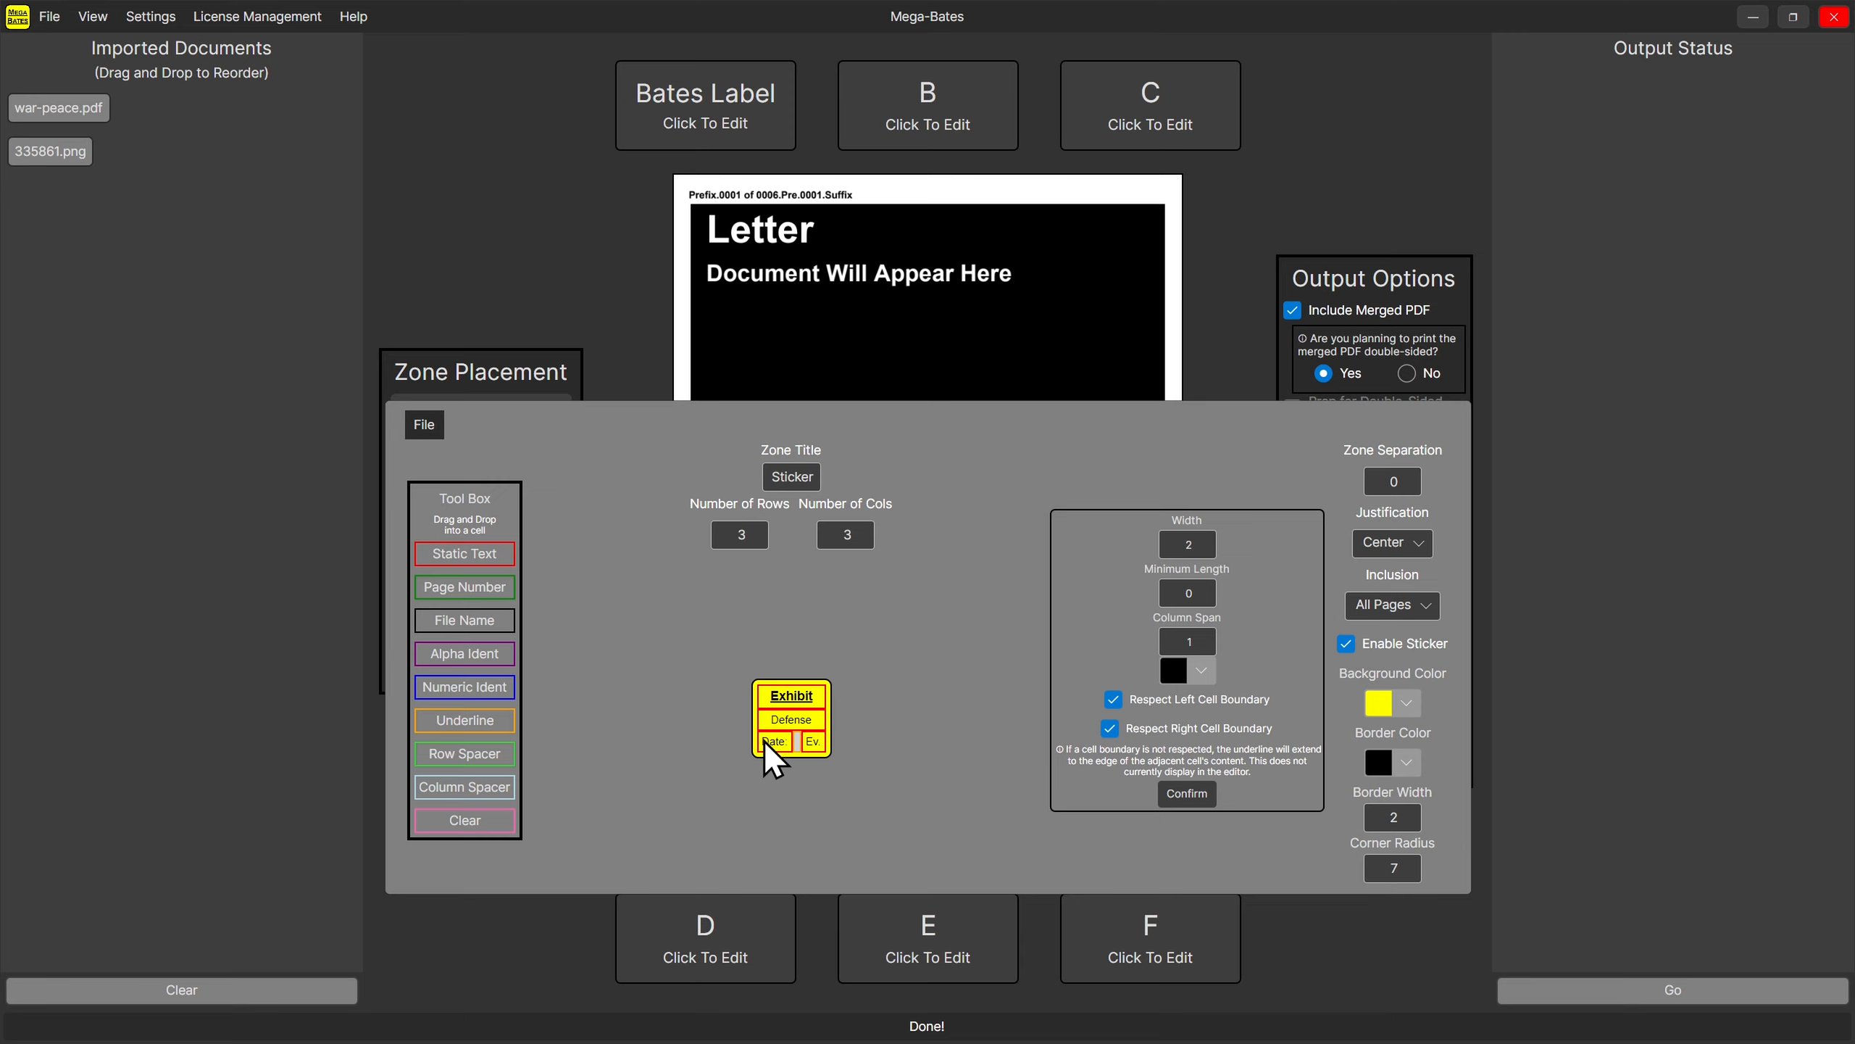
pyautogui.click(1182, 594)
pyautogui.write('45')
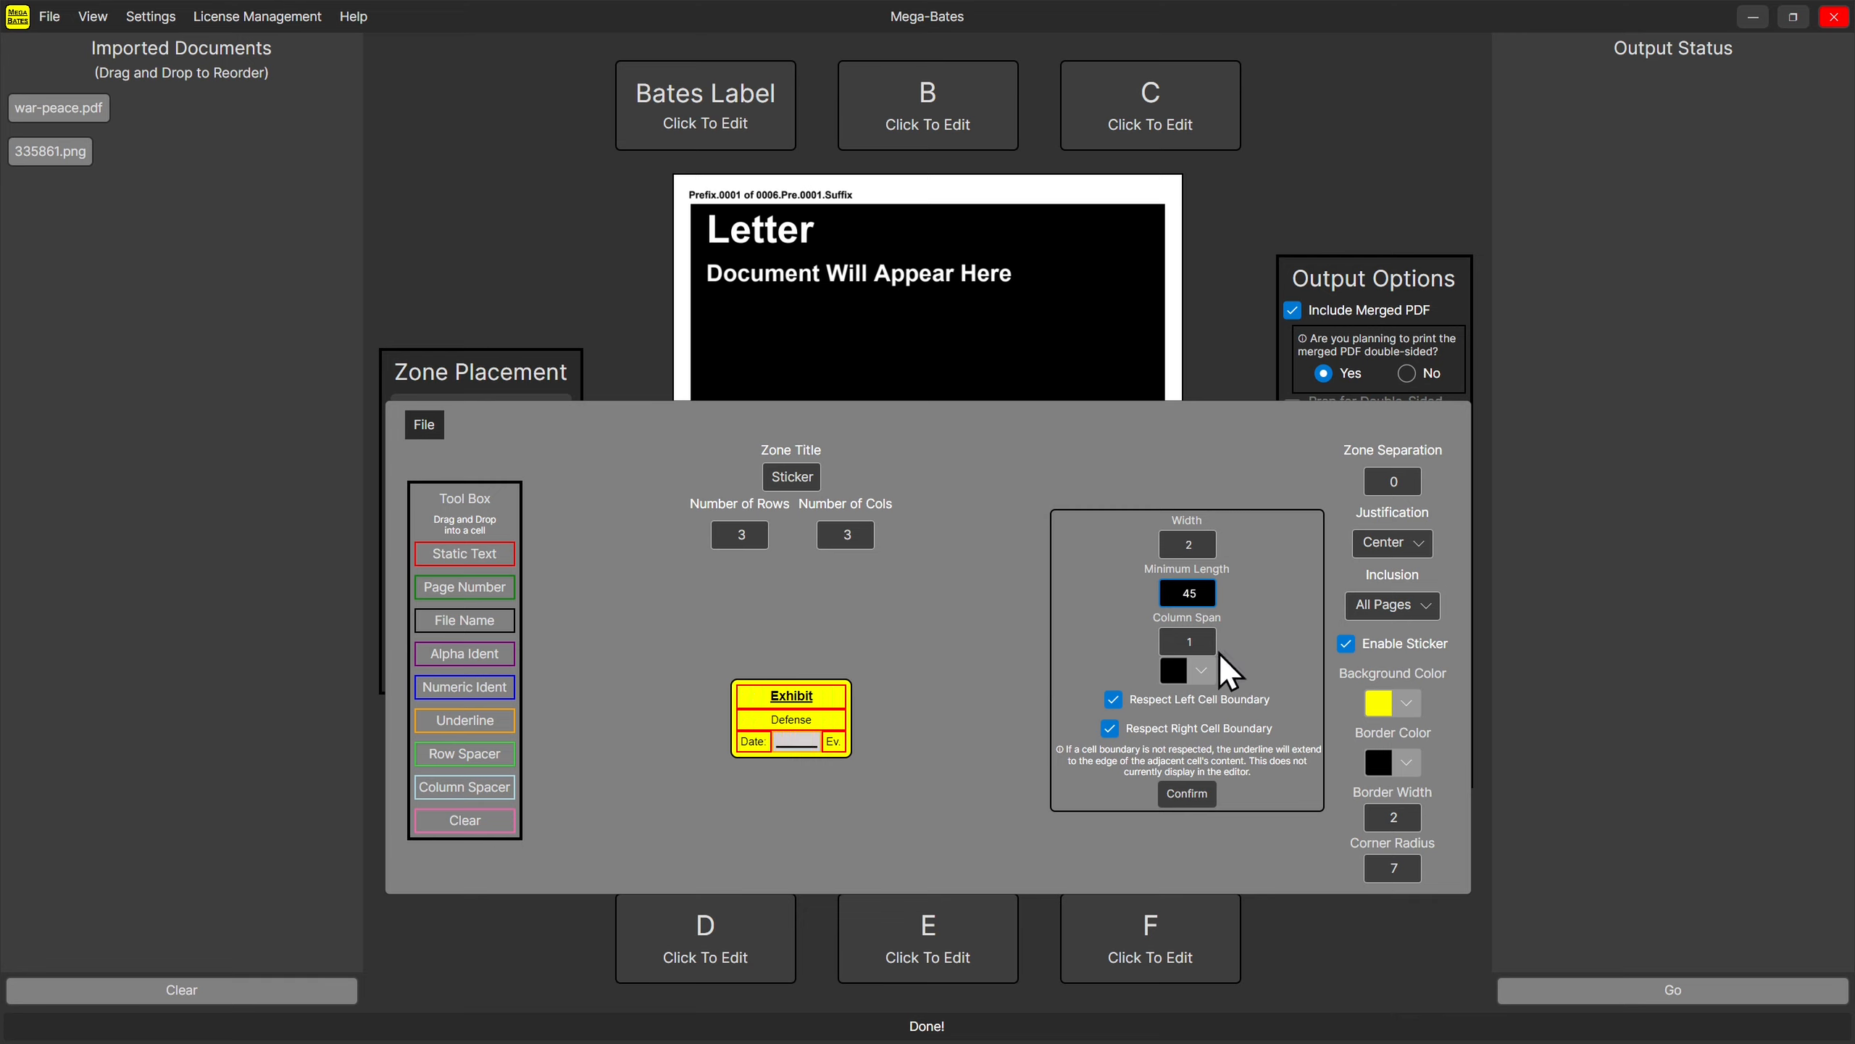
pyautogui.doubleClick(1182, 594)
# Try a width of 5 for the underline element and restore it to 2.
pyautogui.doubleClick(1194, 549)
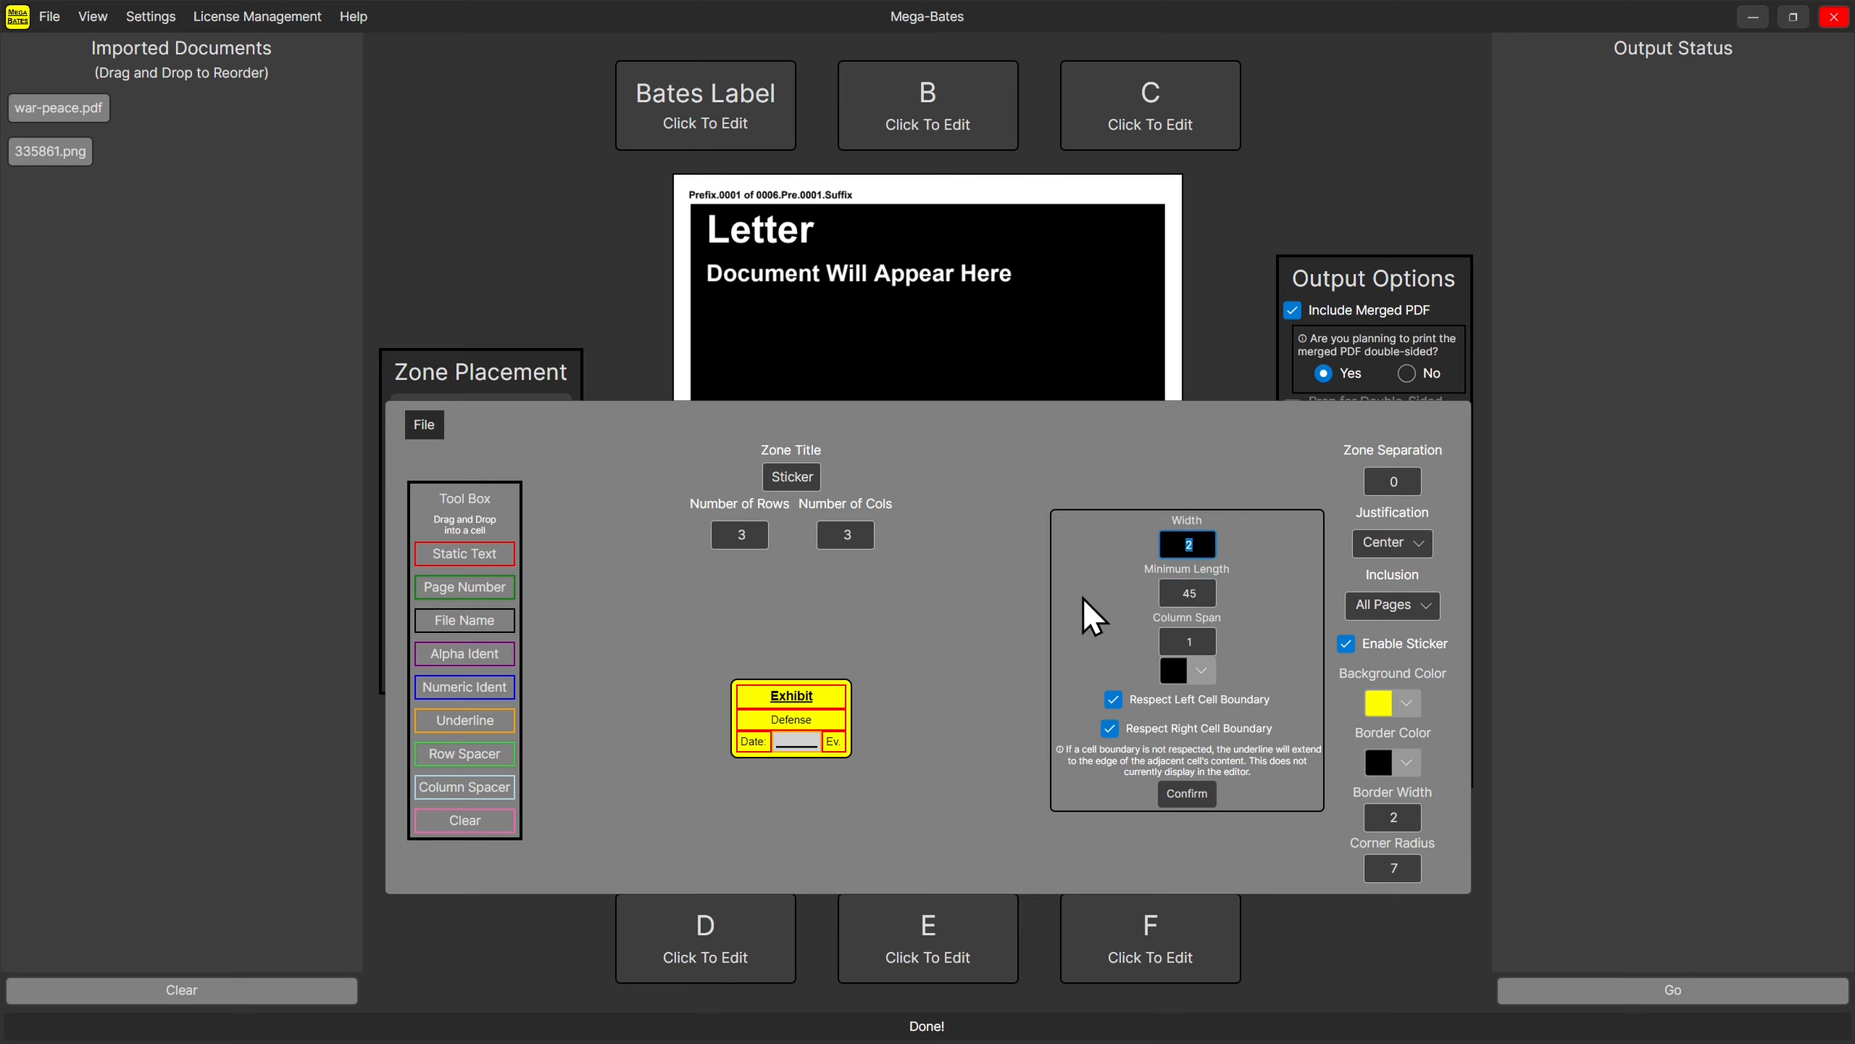
pyautogui.write('5')
pyautogui.moveTo(1202, 550); pyautogui.dragTo(1186, 549)
pyautogui.write('2')
# Try other colors for the underline element and return it to black.
pyautogui.click(1211, 681)
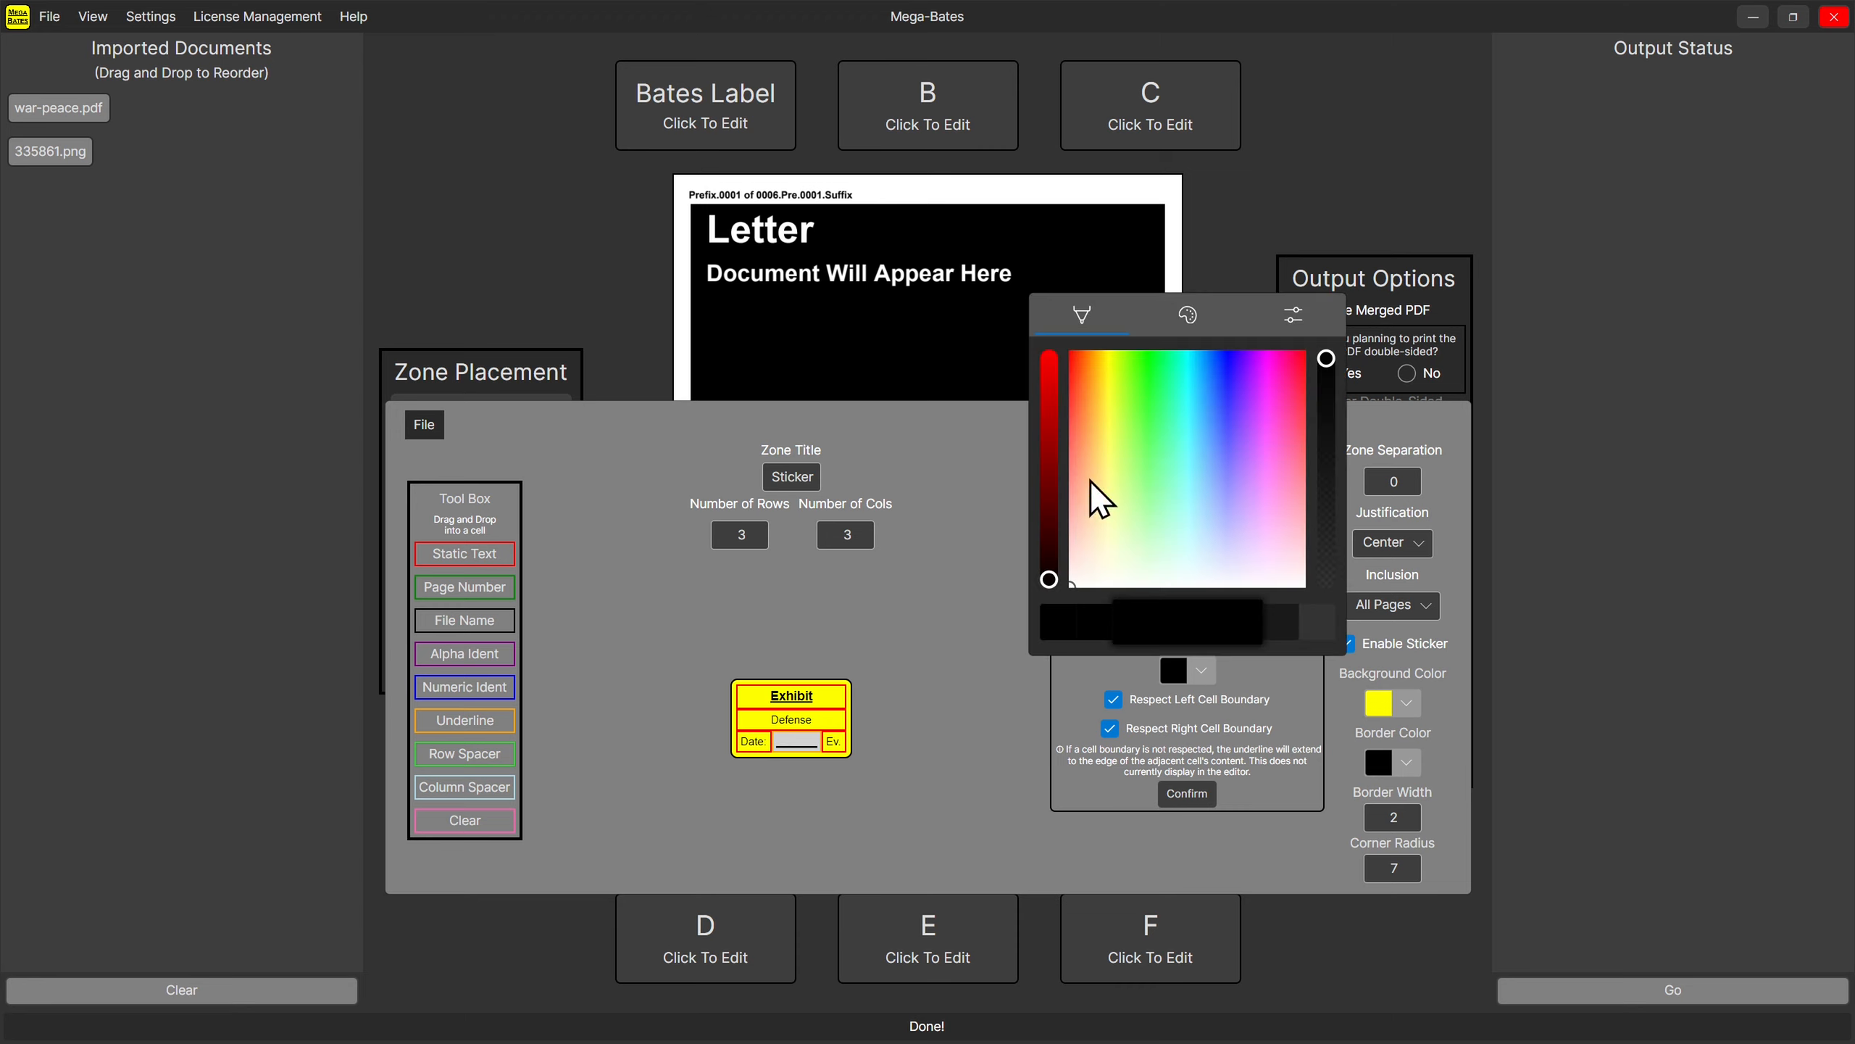
pyautogui.moveTo(1049, 580); pyautogui.dragTo(1070, 353)
pyautogui.moveTo(1217, 430); pyautogui.dragTo(1202, 388)
pyautogui.moveTo(1044, 387); pyautogui.dragTo(1060, 683)
pyautogui.click(1150, 852)
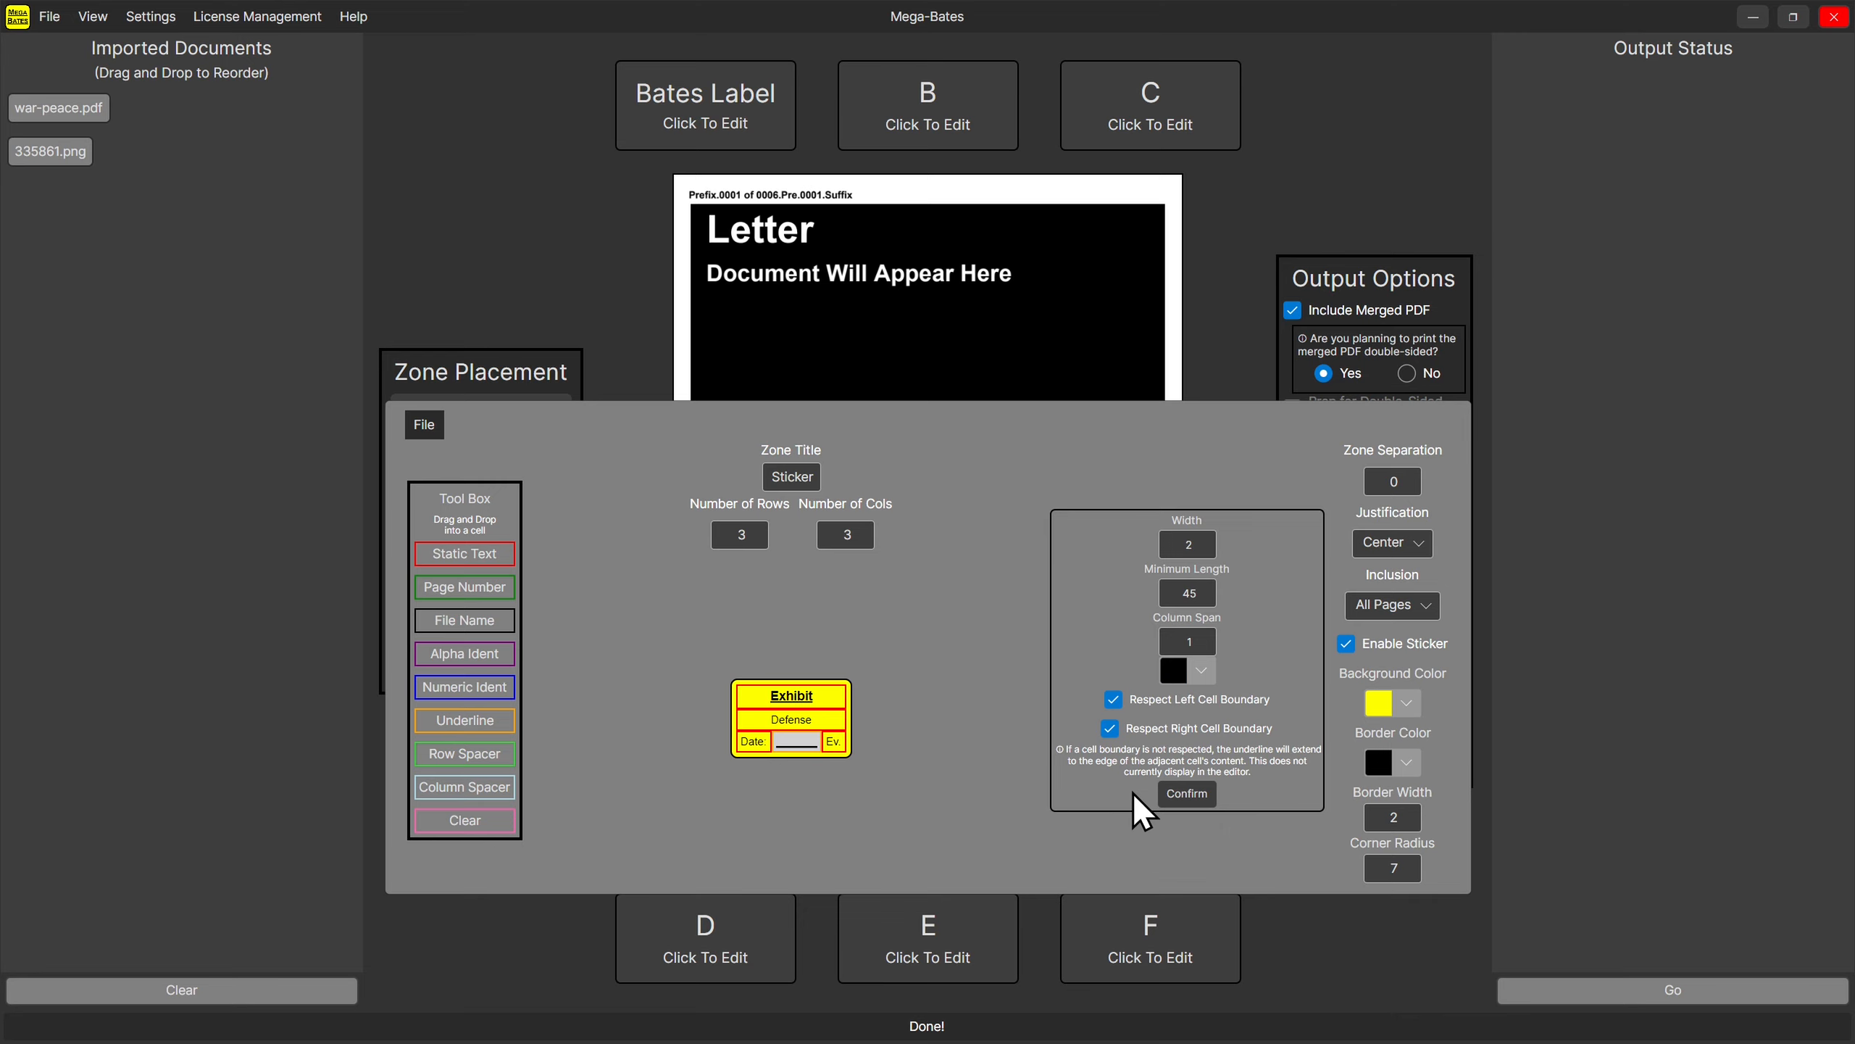
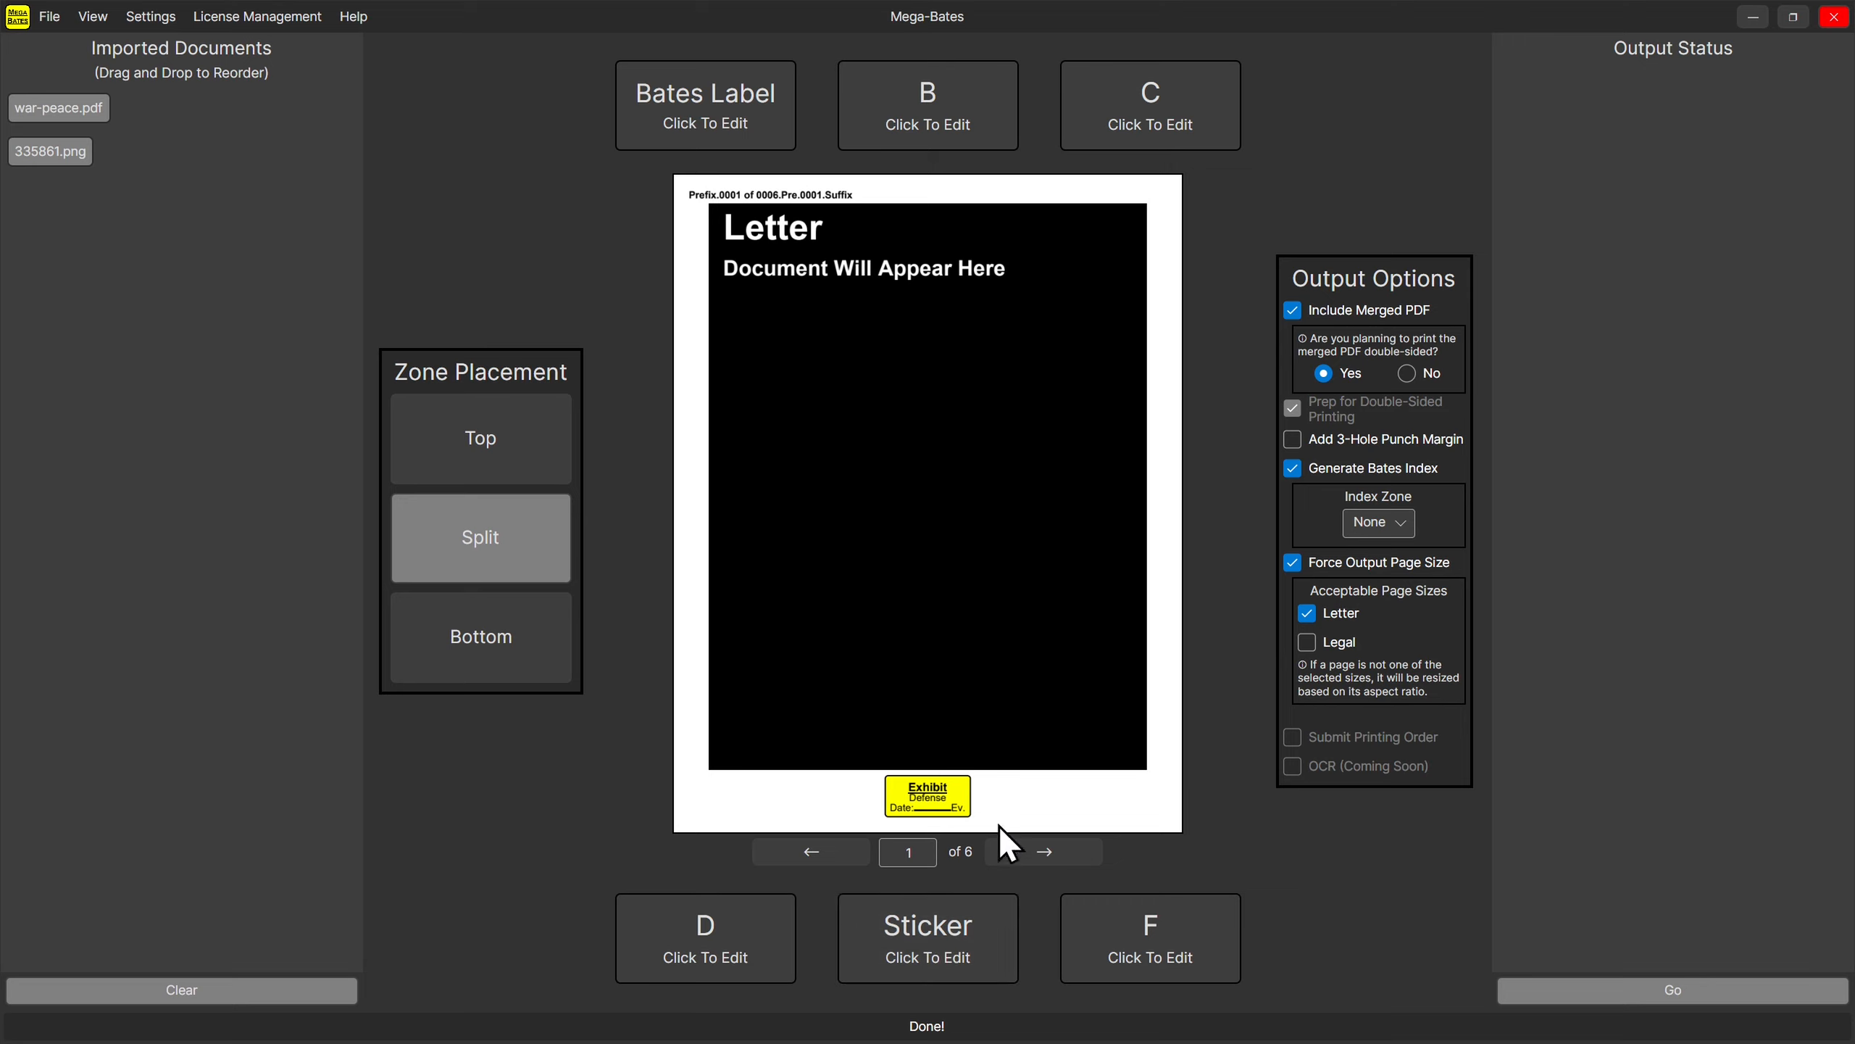
# Add a space after Date: and one before Ev. in the Sticker zone, and return to the preview page.
pyautogui.click(977, 932)
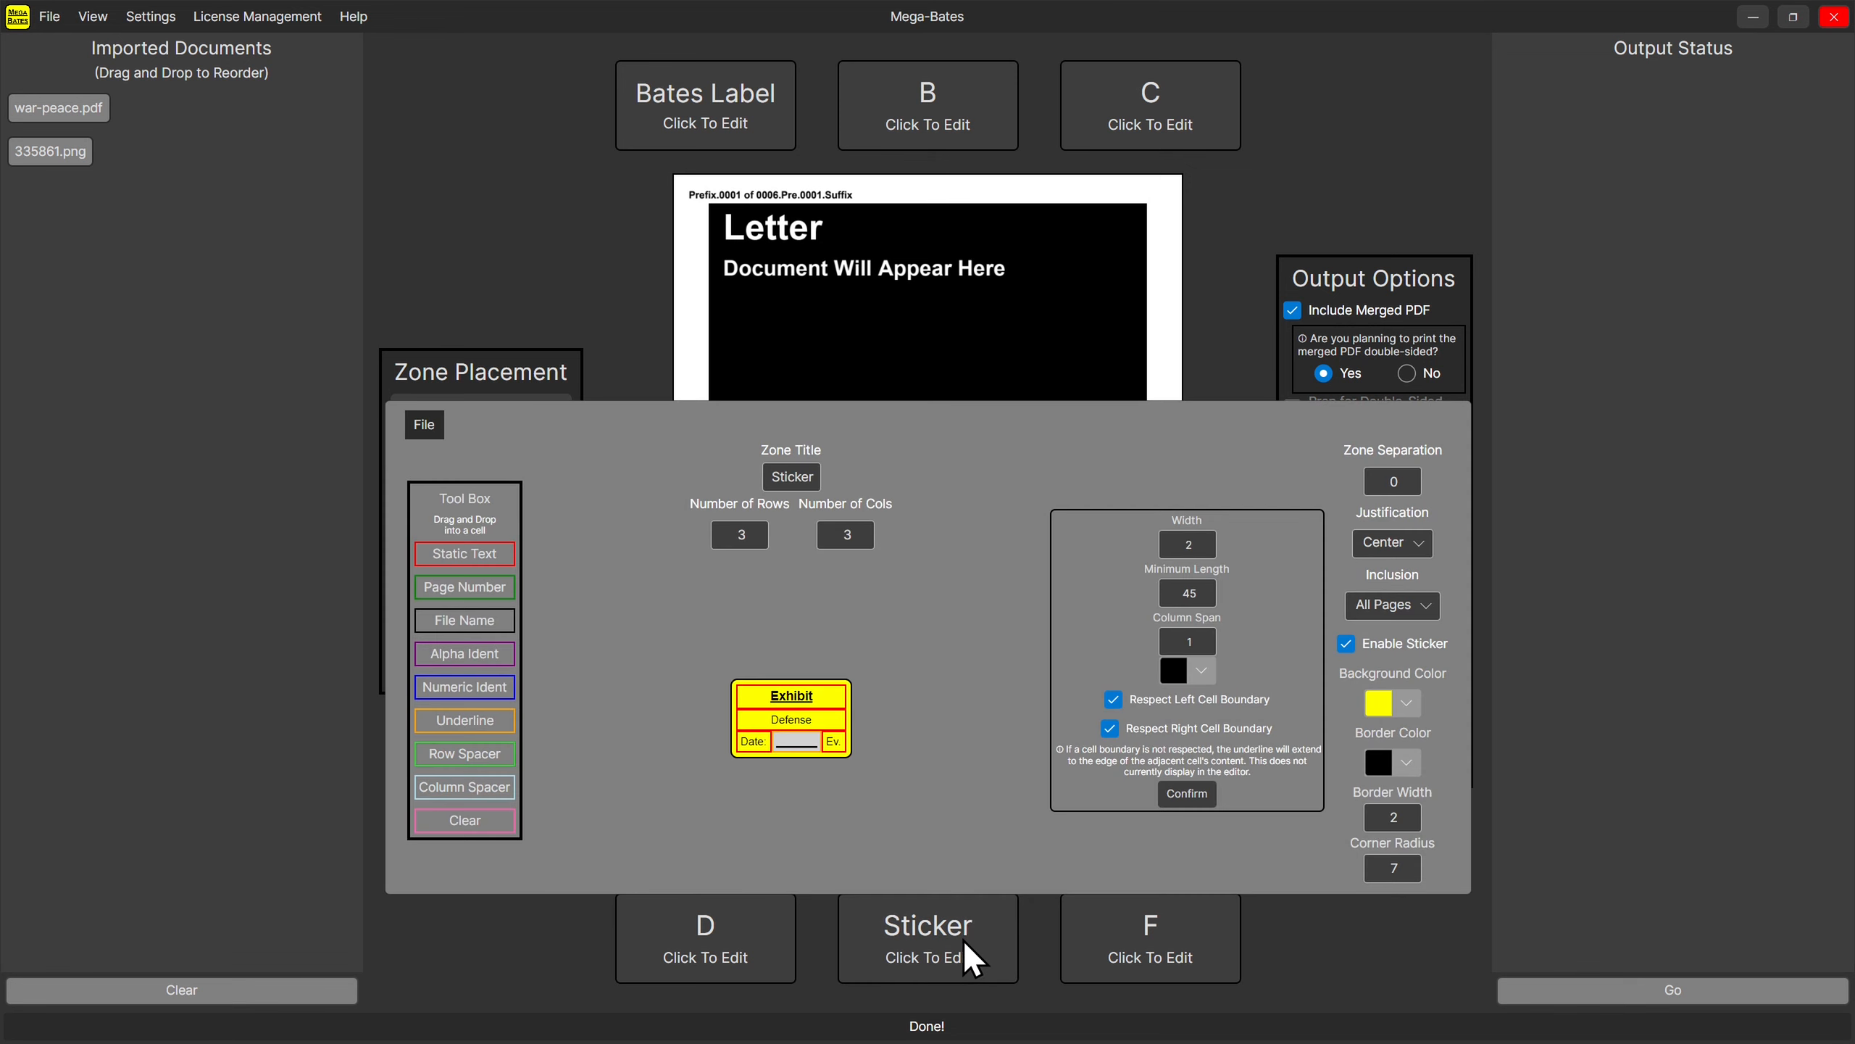
pyautogui.click(1184, 540)
pyautogui.press('BackSpace')
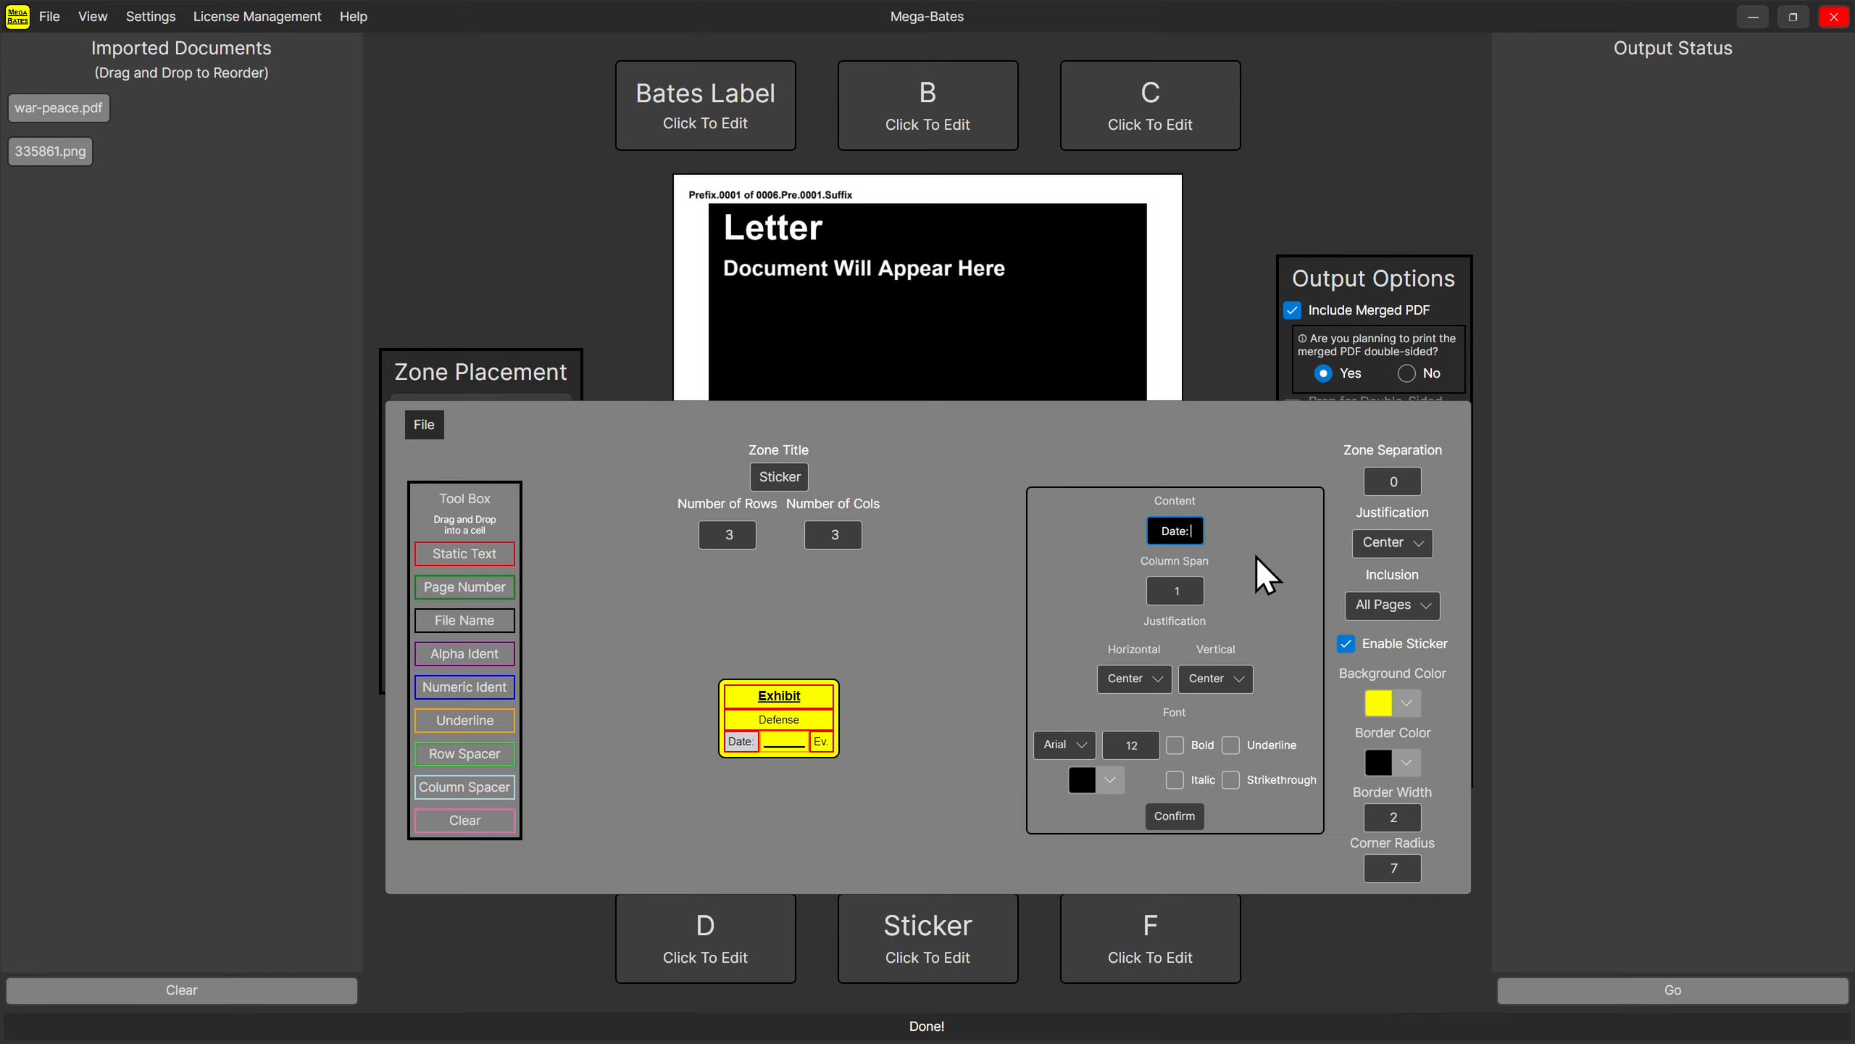
pyautogui.click(822, 742)
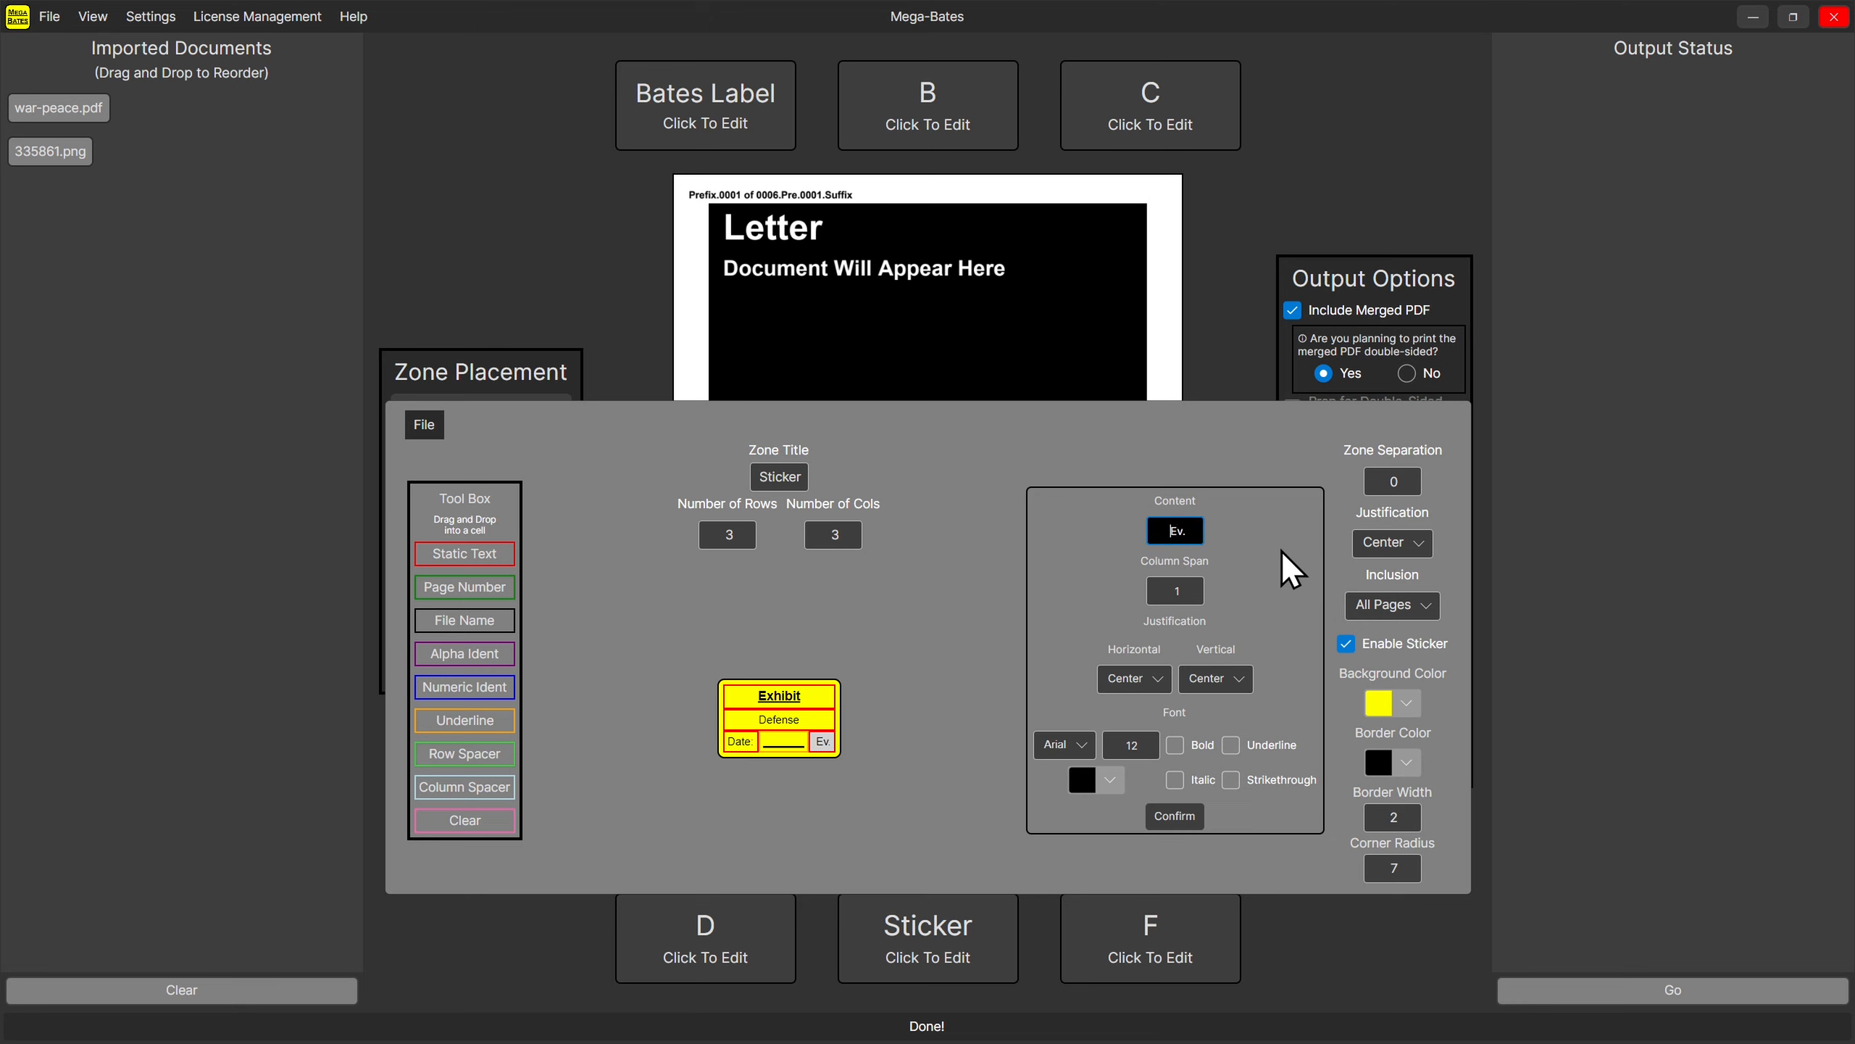
pyautogui.click(1235, 322)
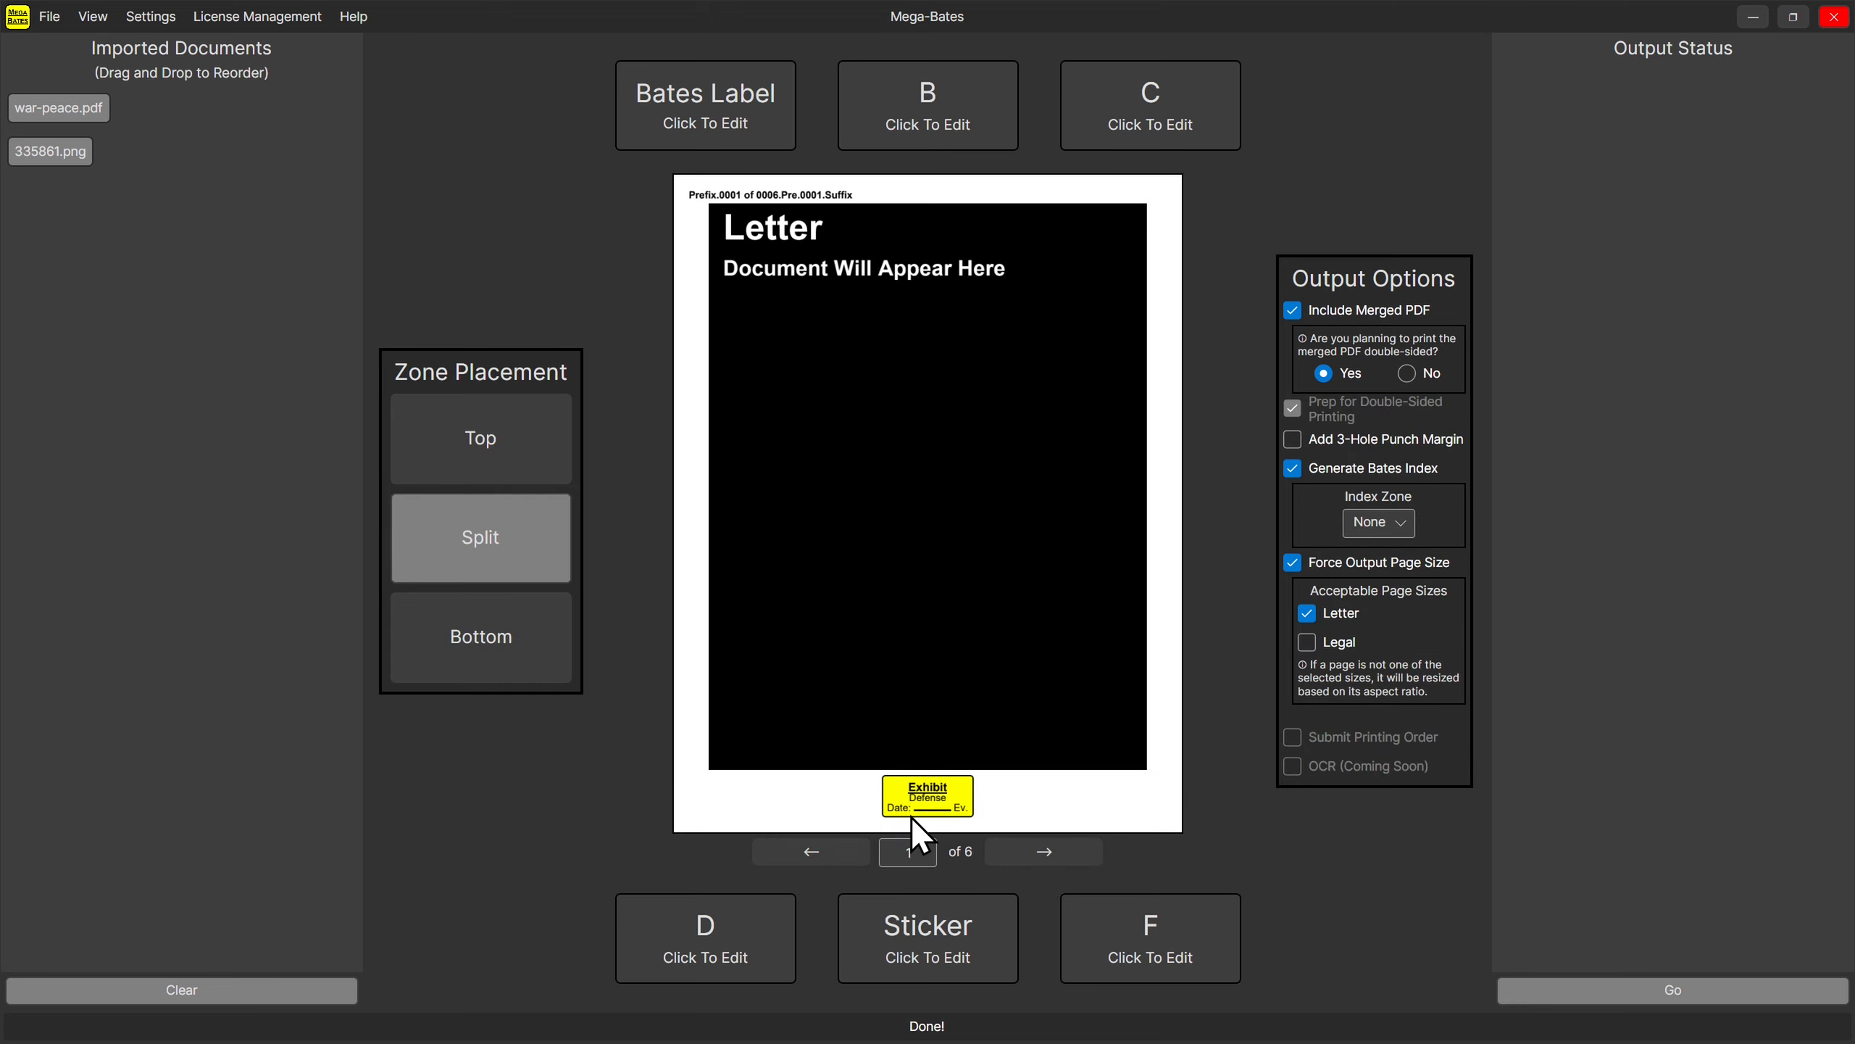
pyautogui.click(942, 930)
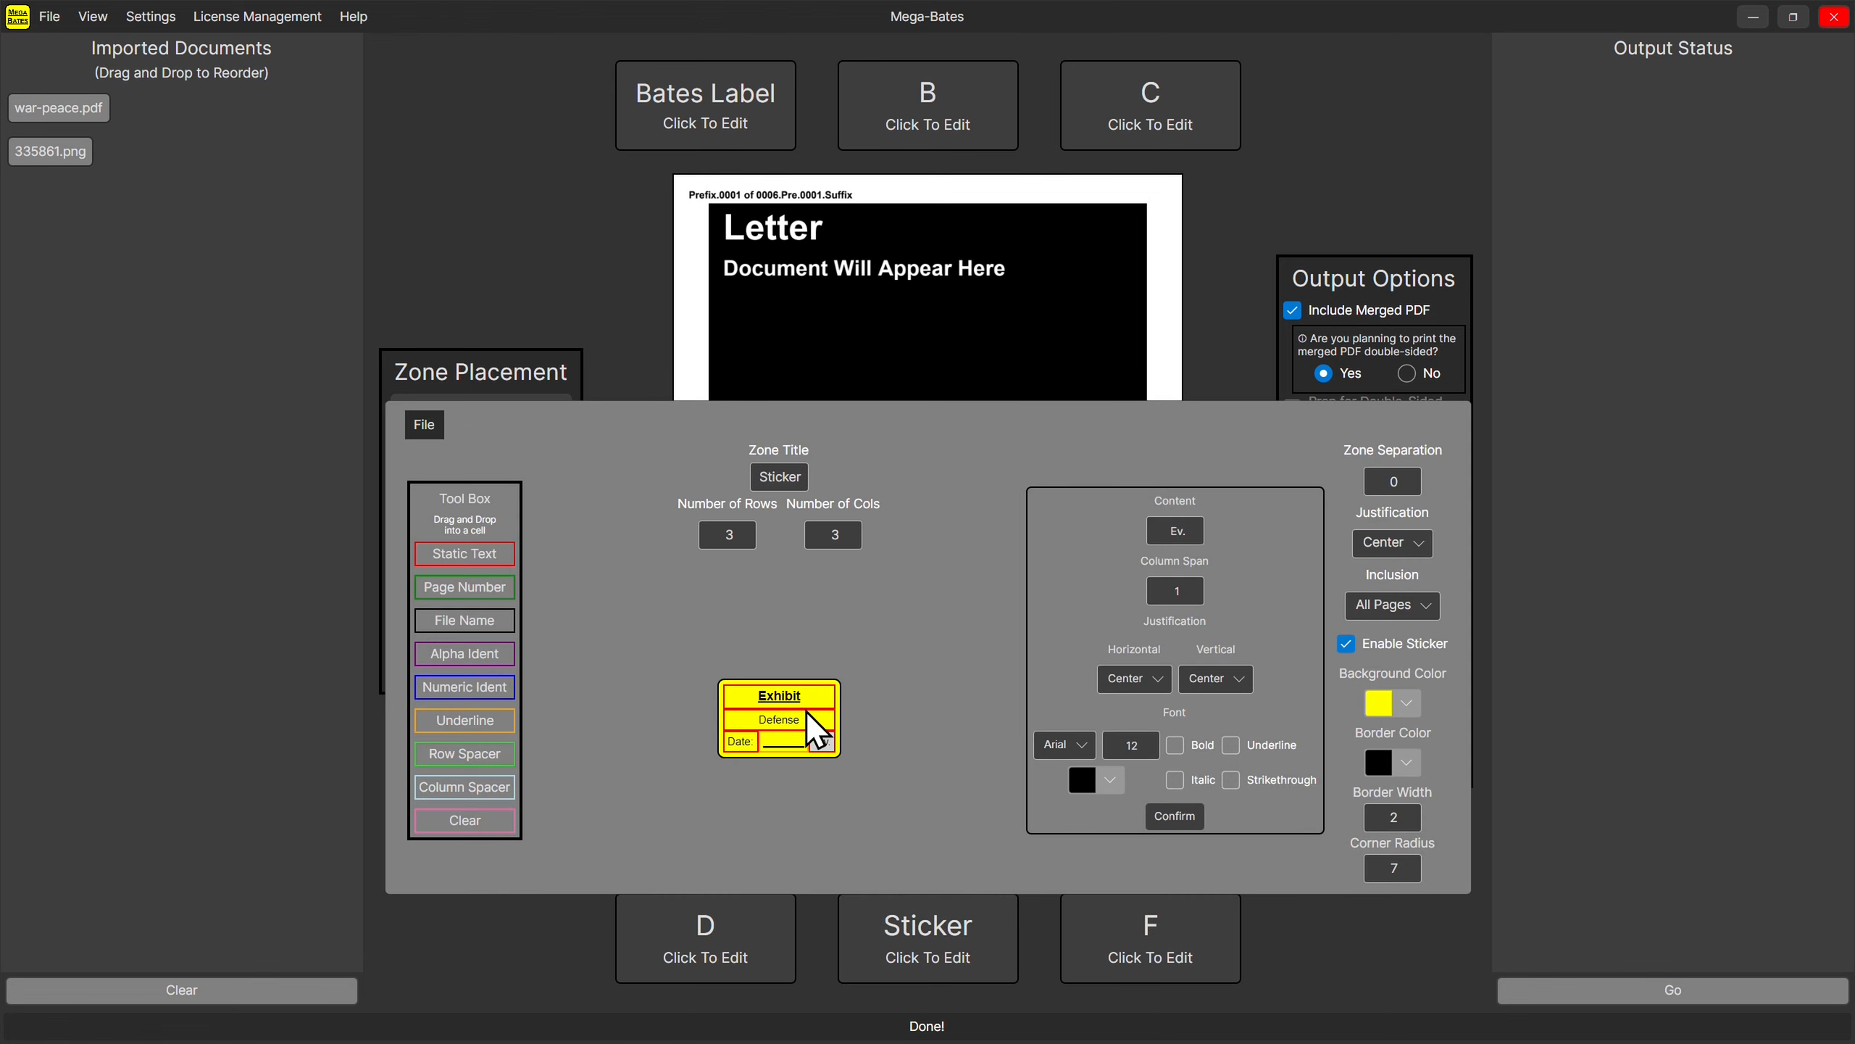
pyautogui.click(1358, 361)
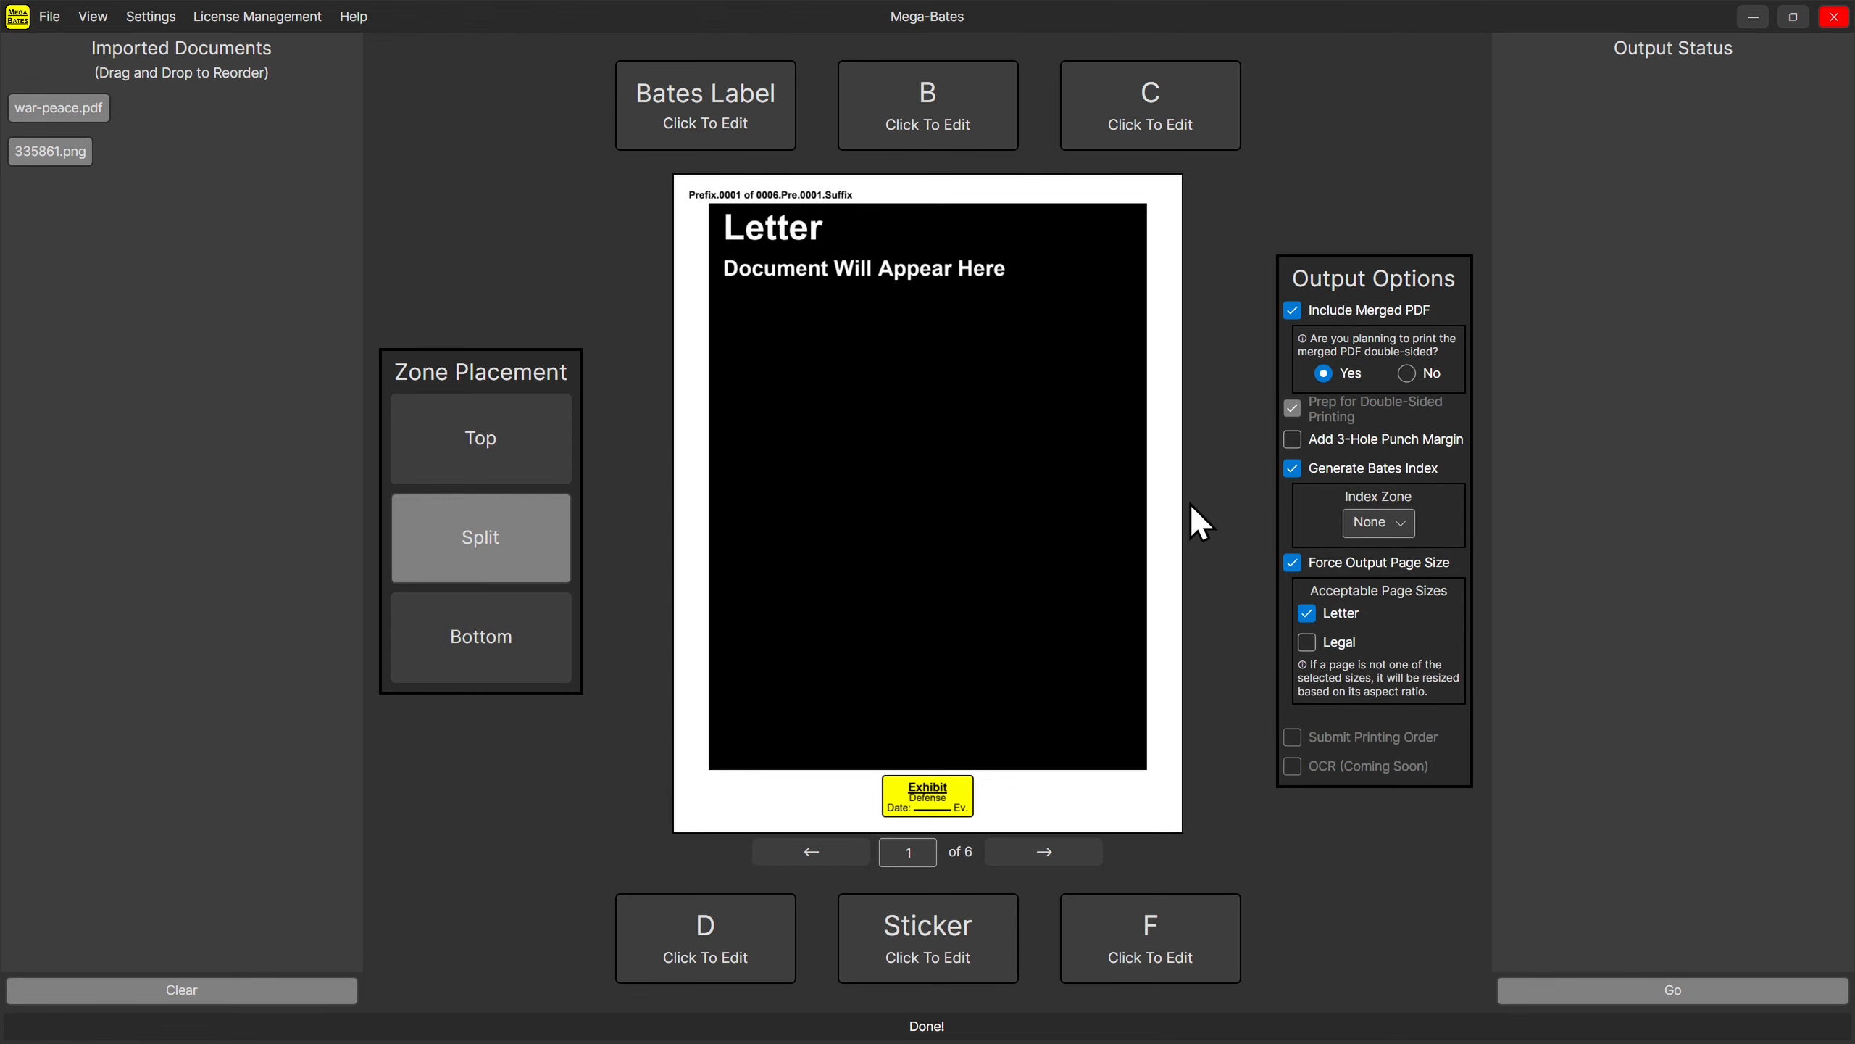
# Insert a column to the right of the Sticker zone's Ev. cell and place a Row Spacer in its second row.
pyautogui.click(945, 924)
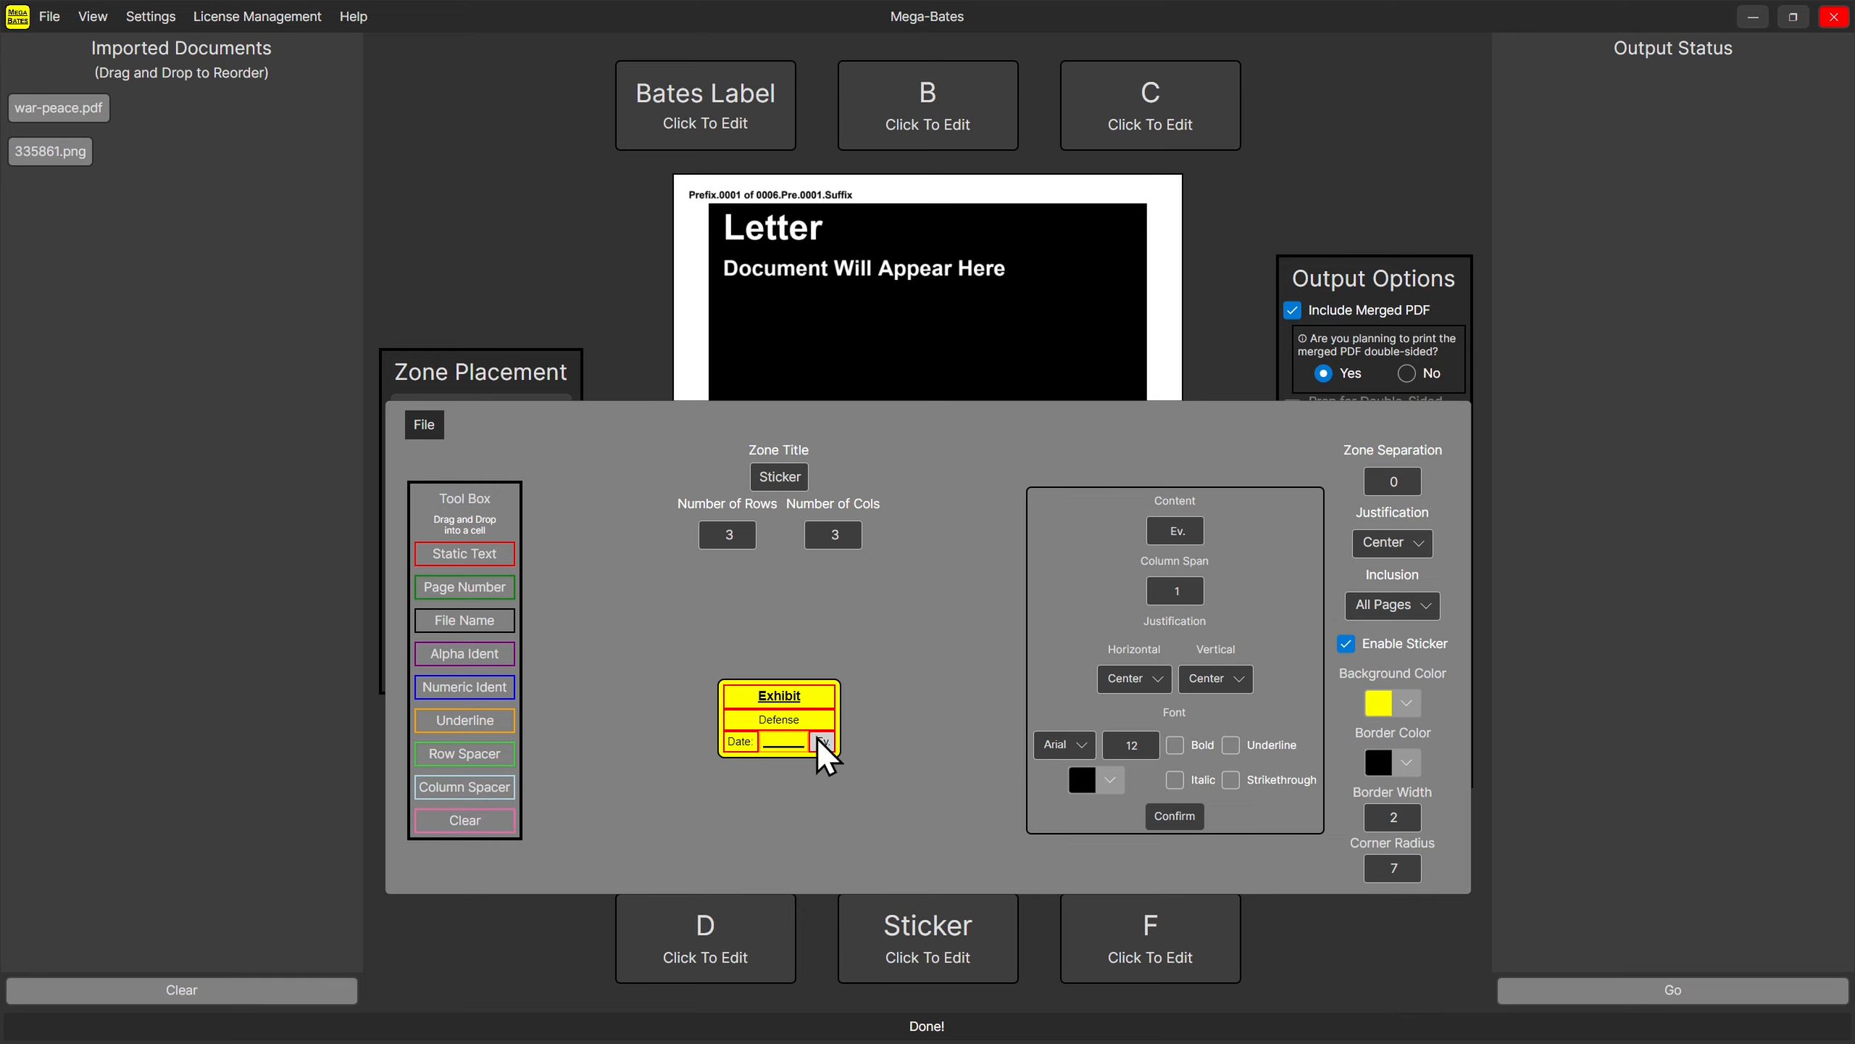
pyautogui.moveTo(449, 757)
pyautogui.mouseDown()
pyautogui.moveTo(748, 763)
pyautogui.moveTo(463, 759)
pyautogui.mouseUp()
pyautogui.click(811, 545)
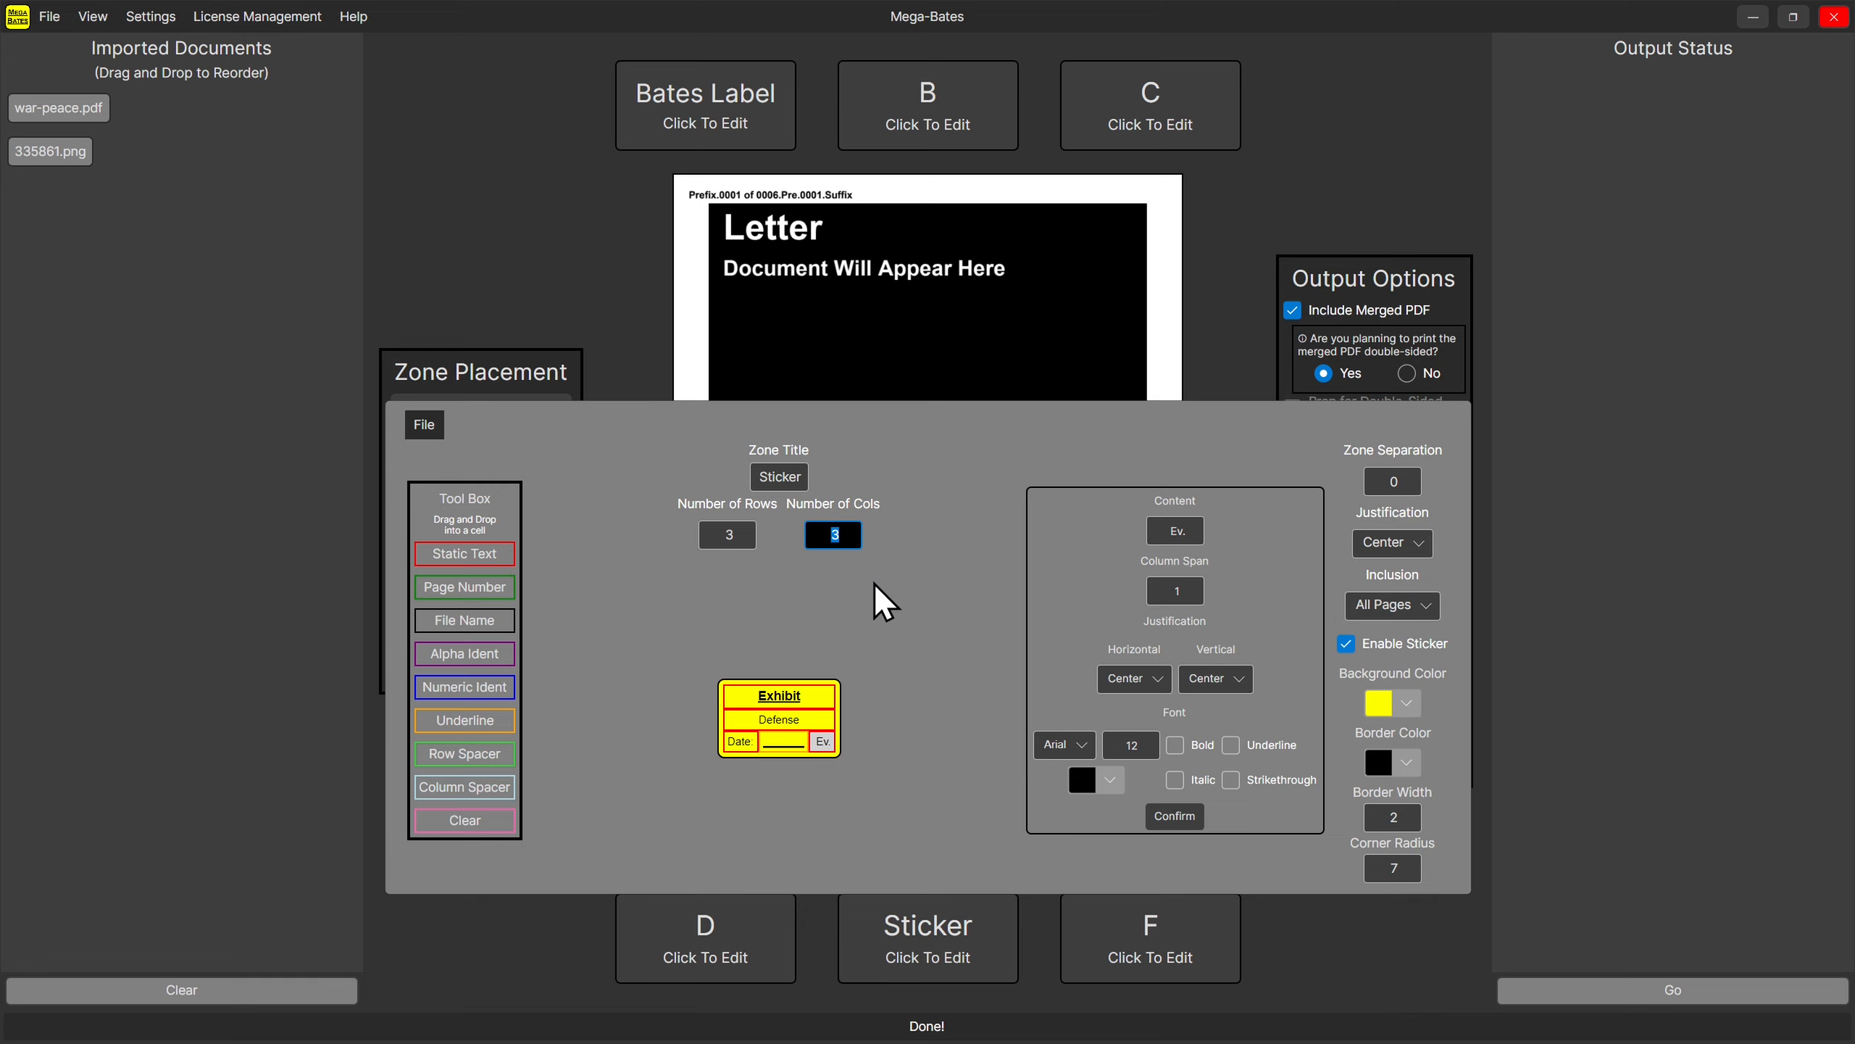
pyautogui.click(853, 536)
pyautogui.rightClick(829, 740)
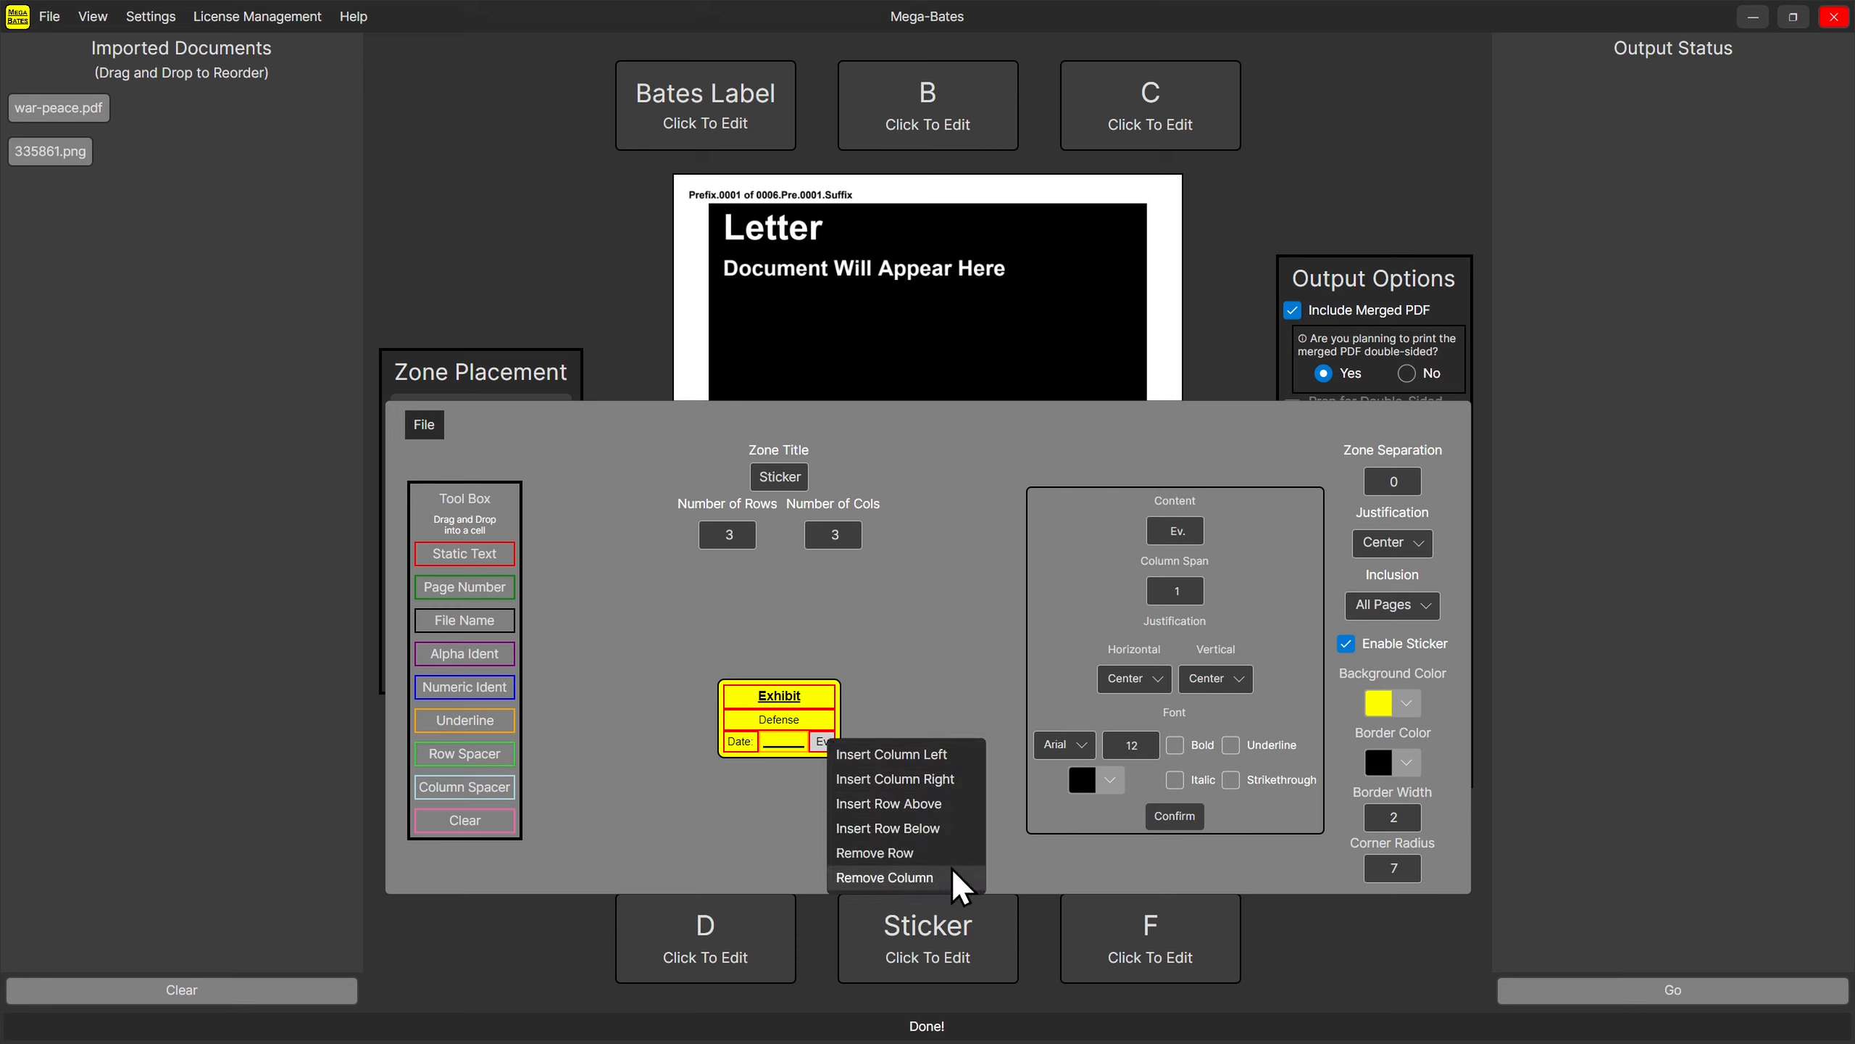
pyautogui.click(962, 781)
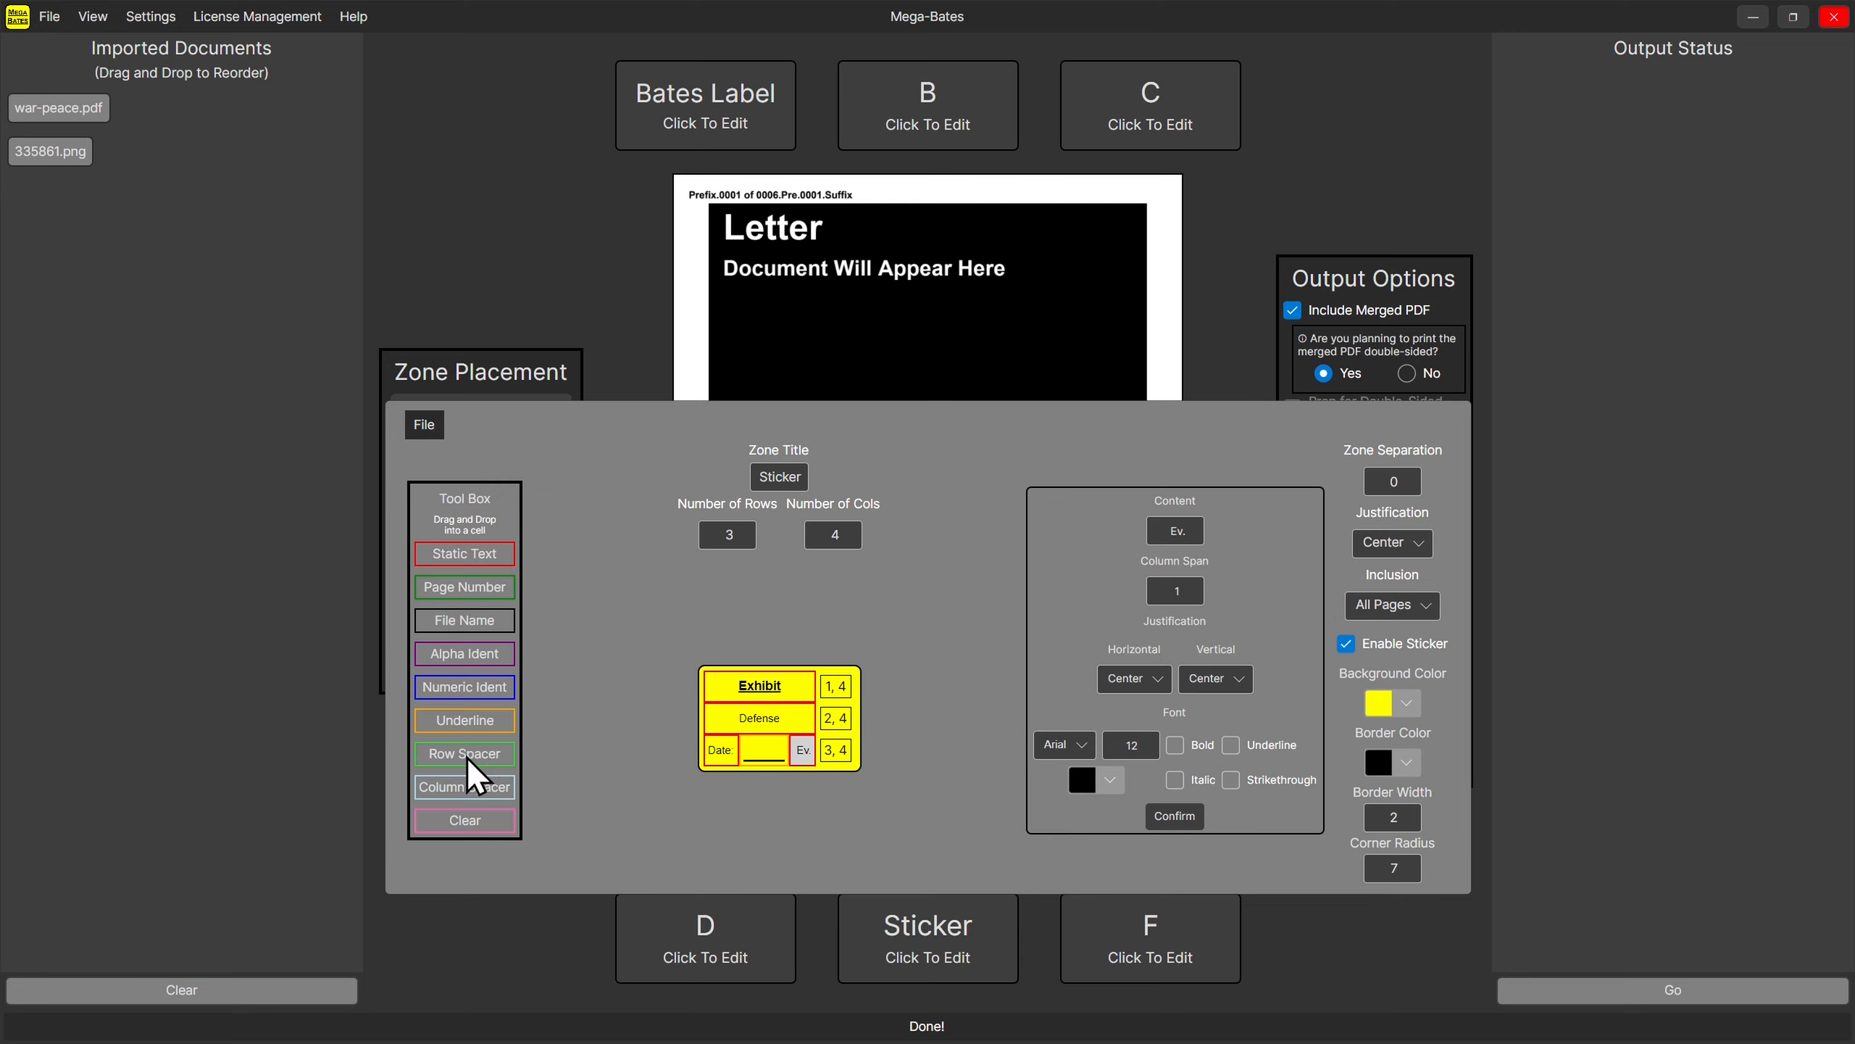
pyautogui.moveTo(463, 759); pyautogui.dragTo(936, 773)
pyautogui.moveTo(837, 722); pyautogui.dragTo(840, 721)
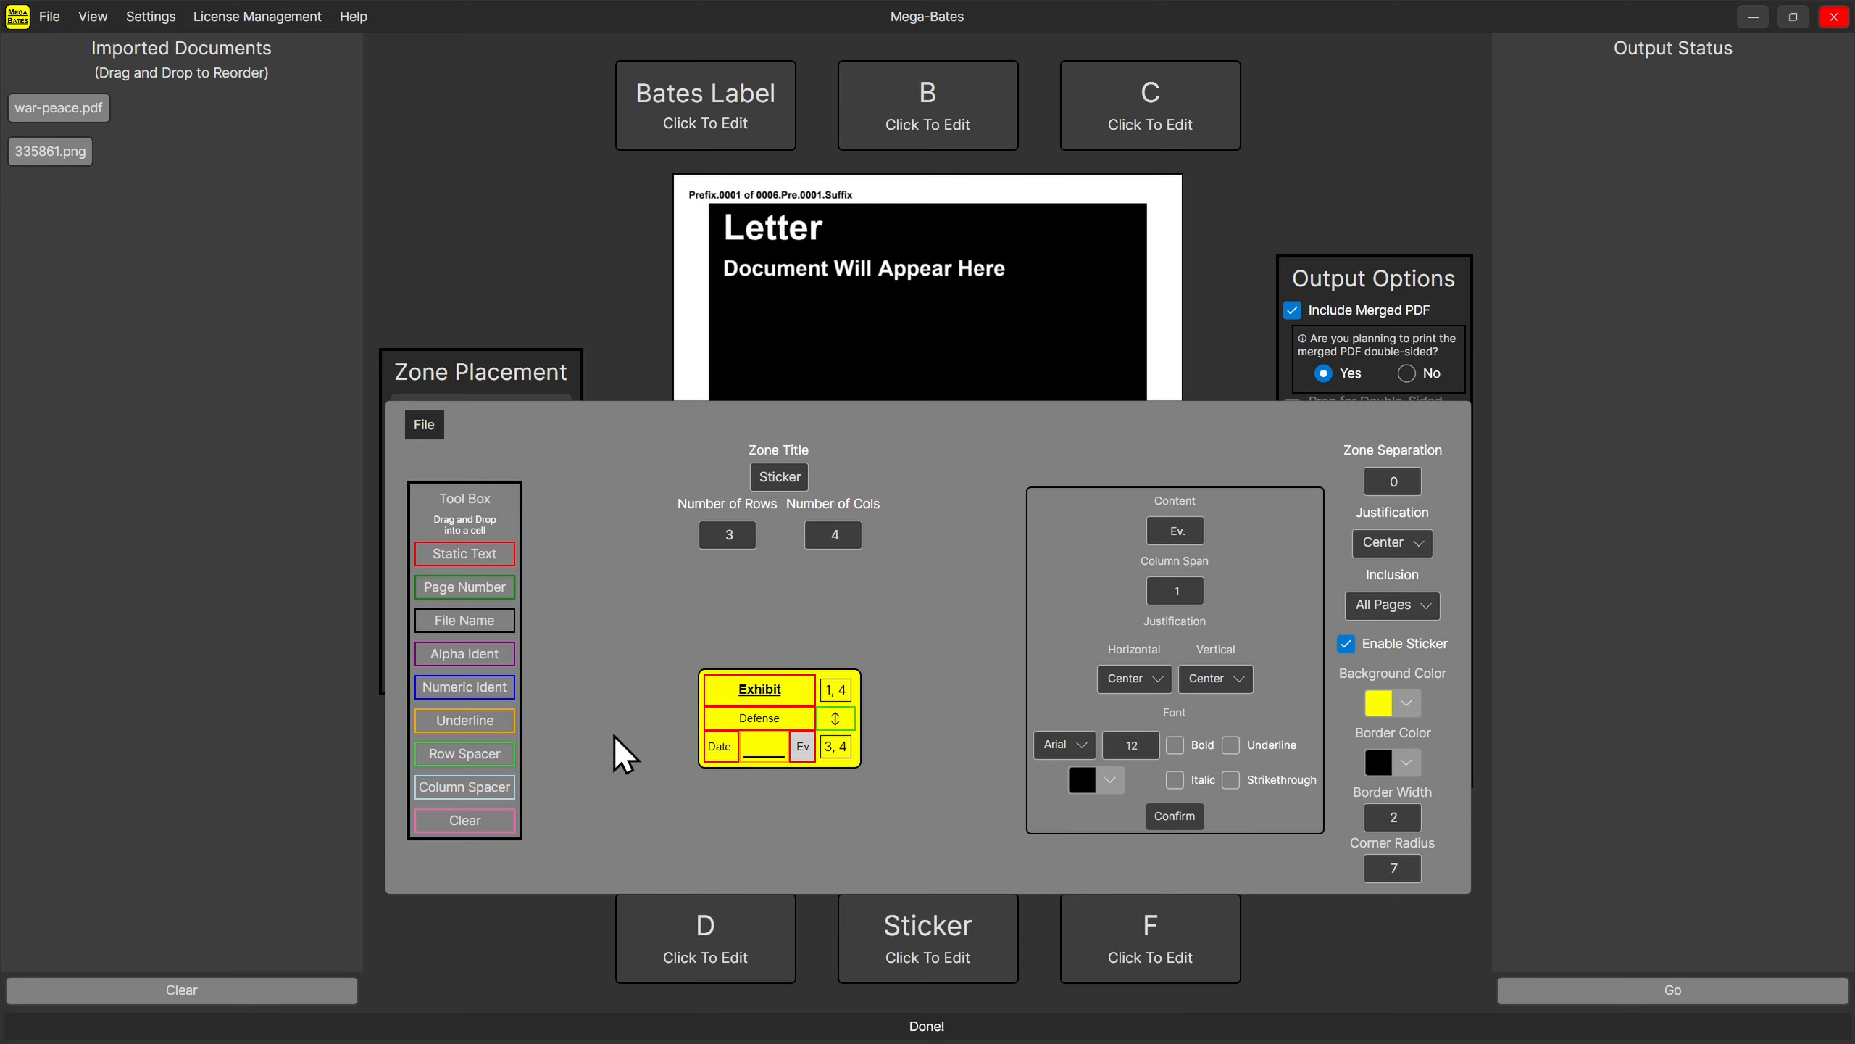
# Set the Sticker zone's row spacer height to 30 and return to the page preview.
pyautogui.click(840, 719)
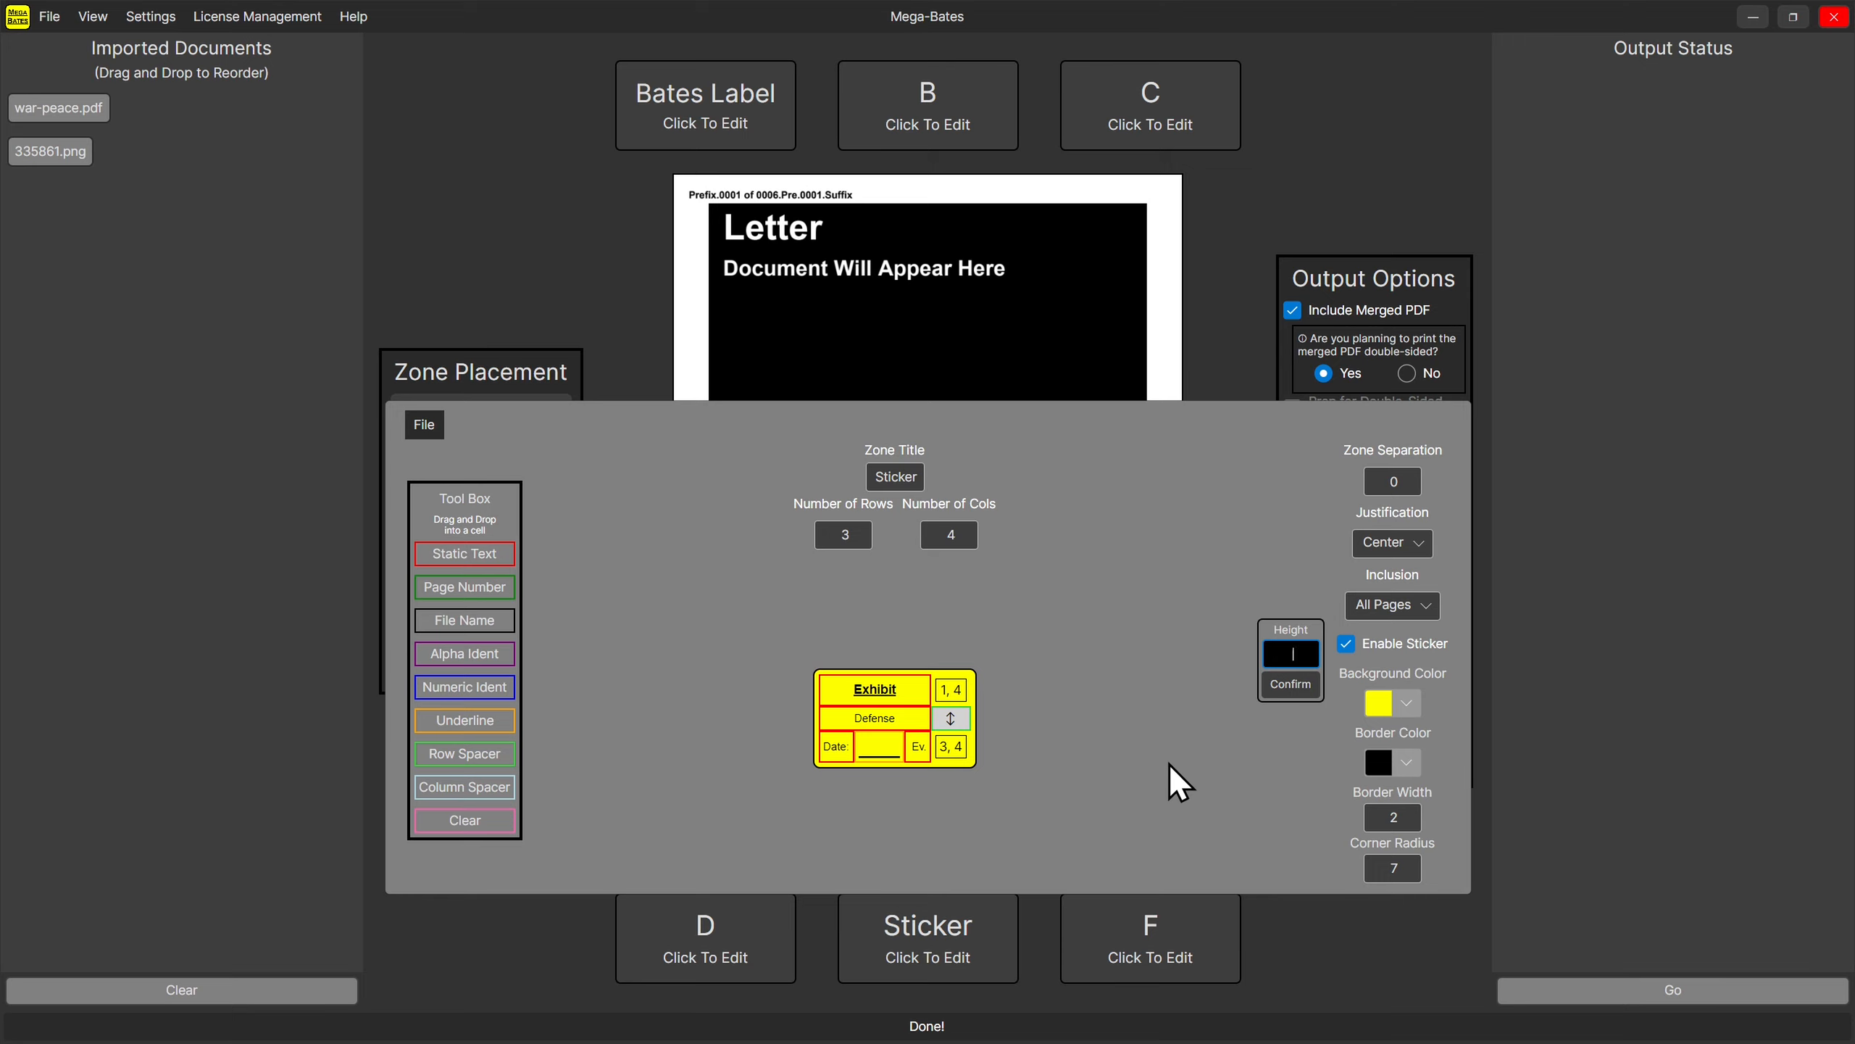
pyautogui.write('30')
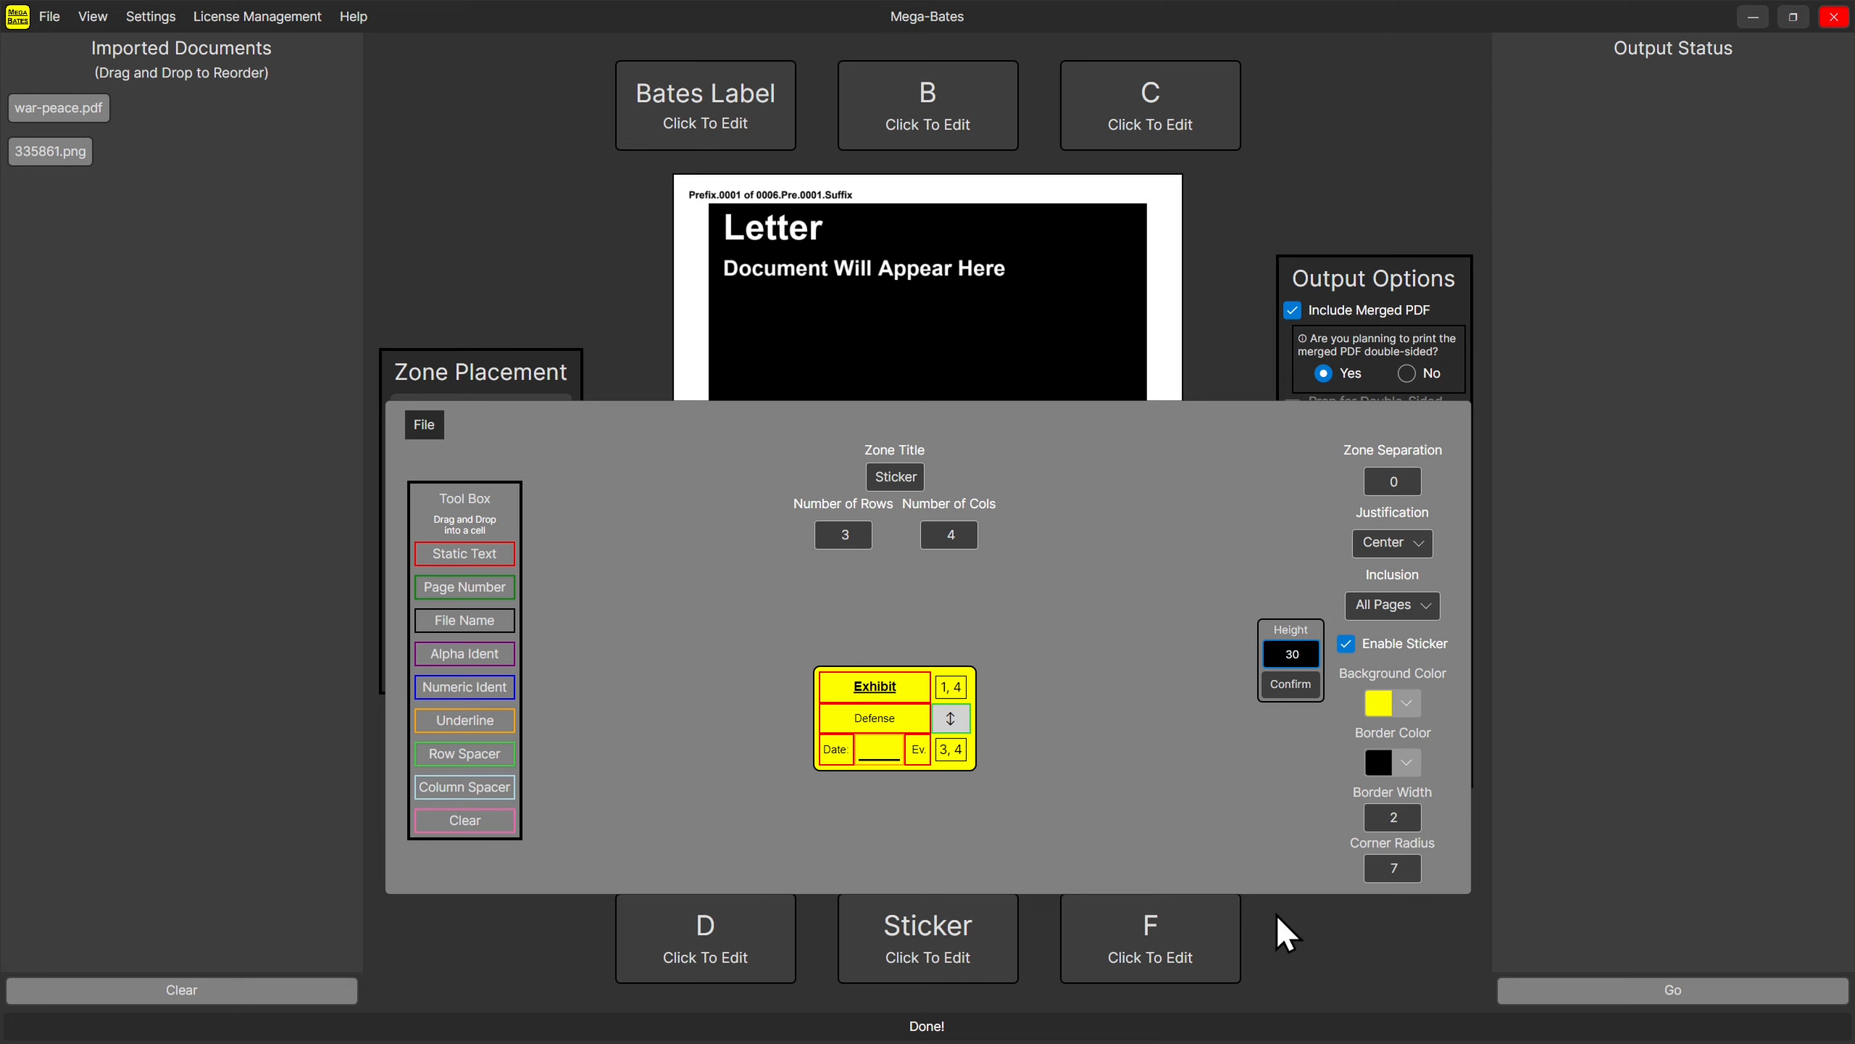
pyautogui.click(1340, 947)
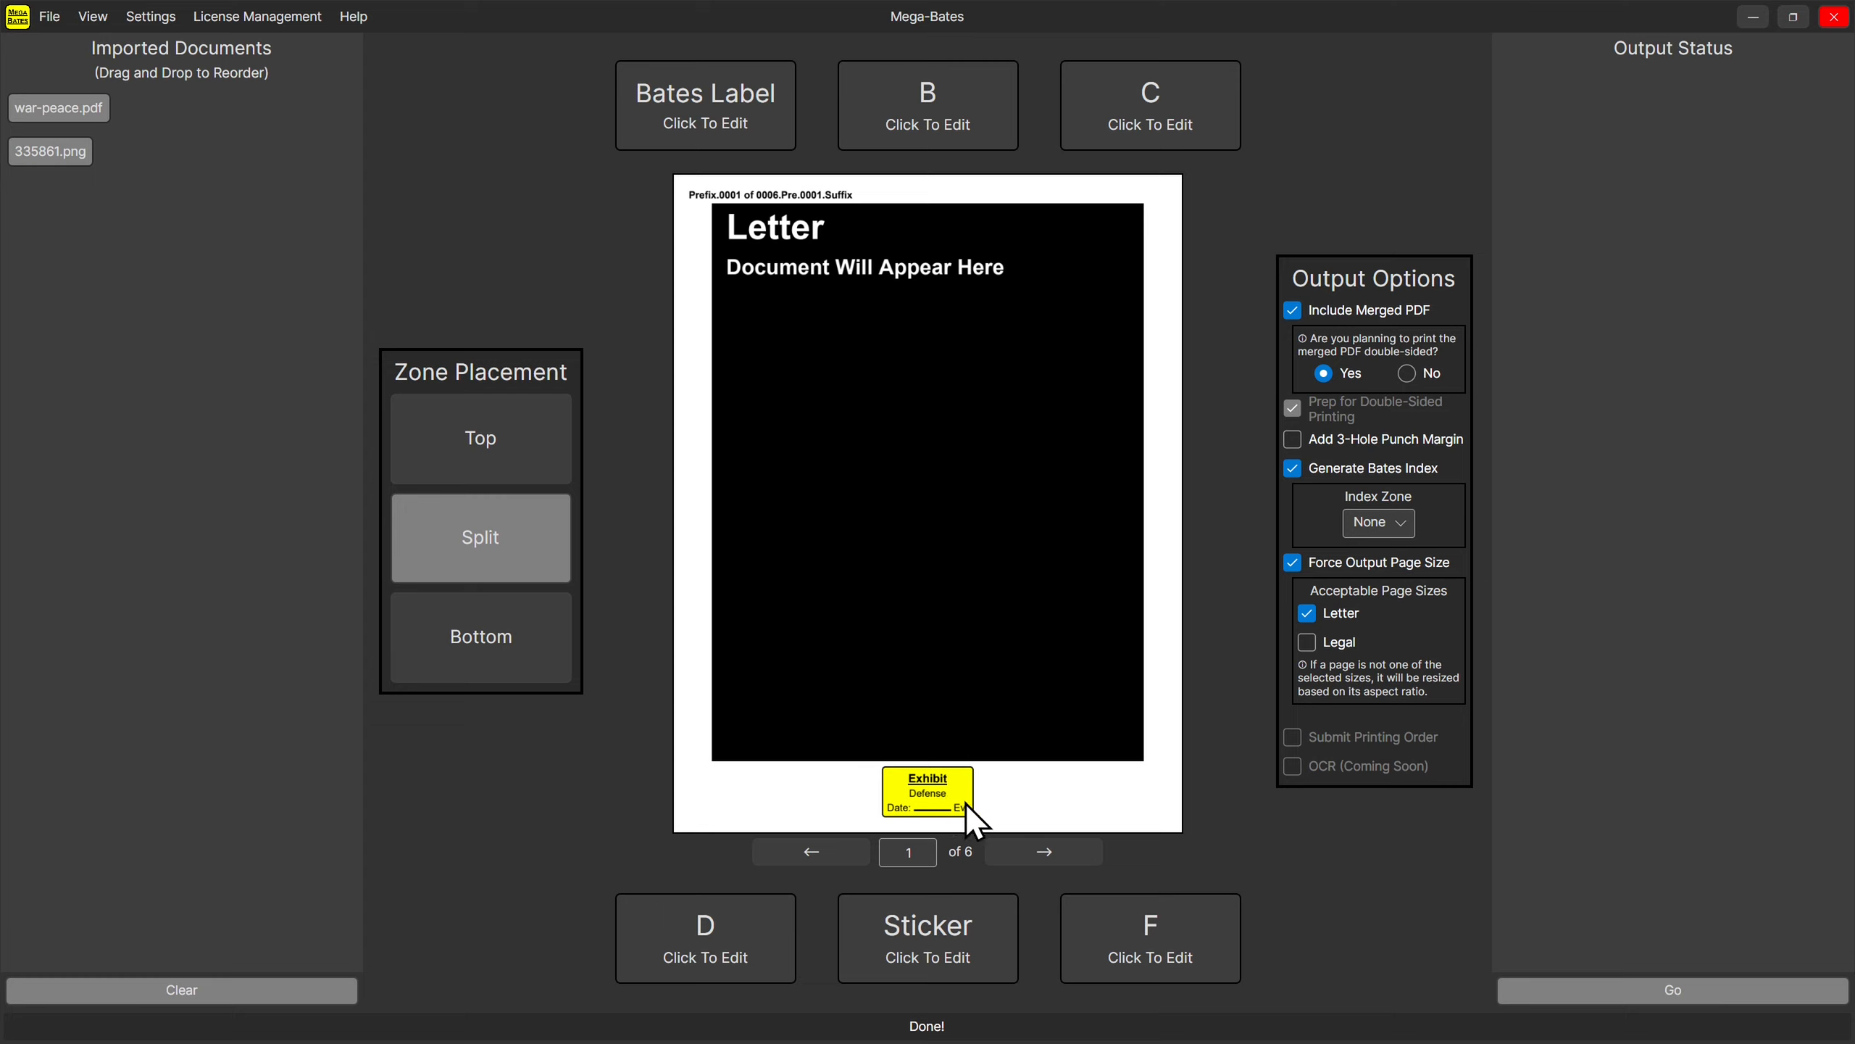
# Set the Sticker zone's border width to 4, after trying 3 and 40, and check it on the page preview.
pyautogui.click(946, 979)
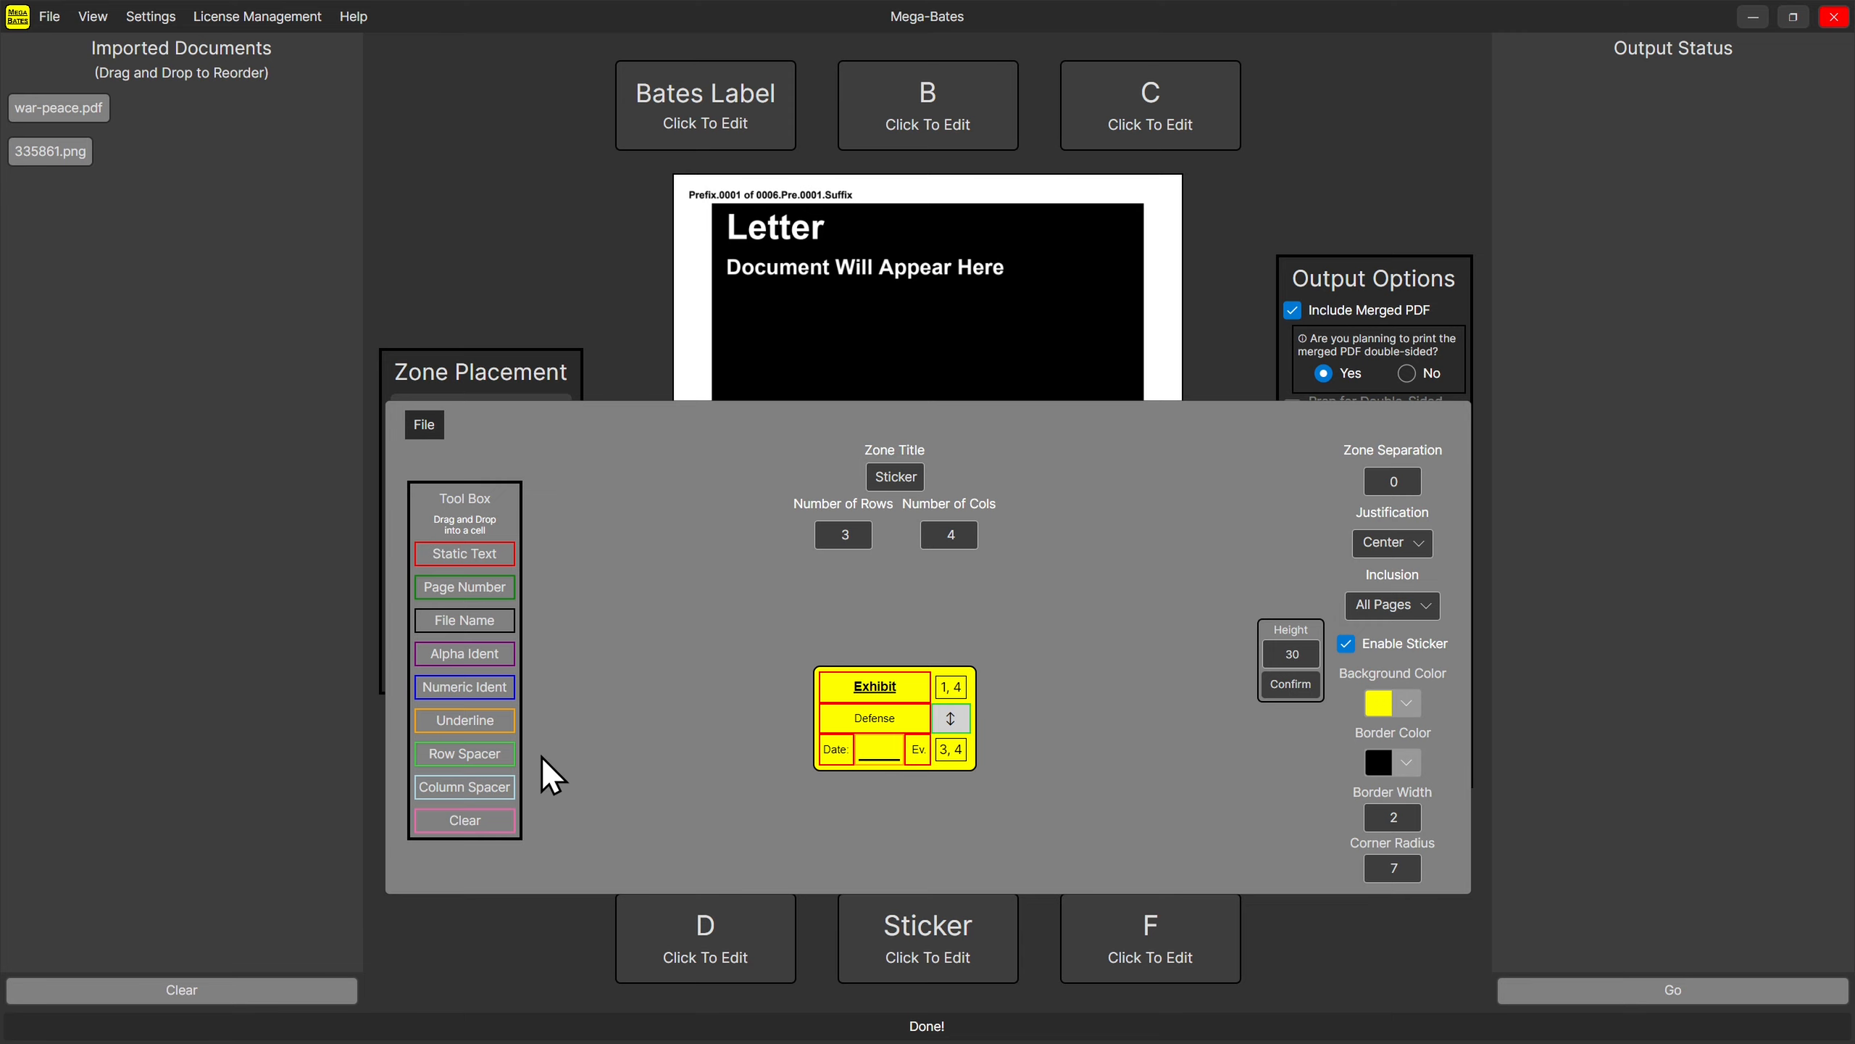
pyautogui.doubleClick(1411, 813)
pyautogui.write('3')
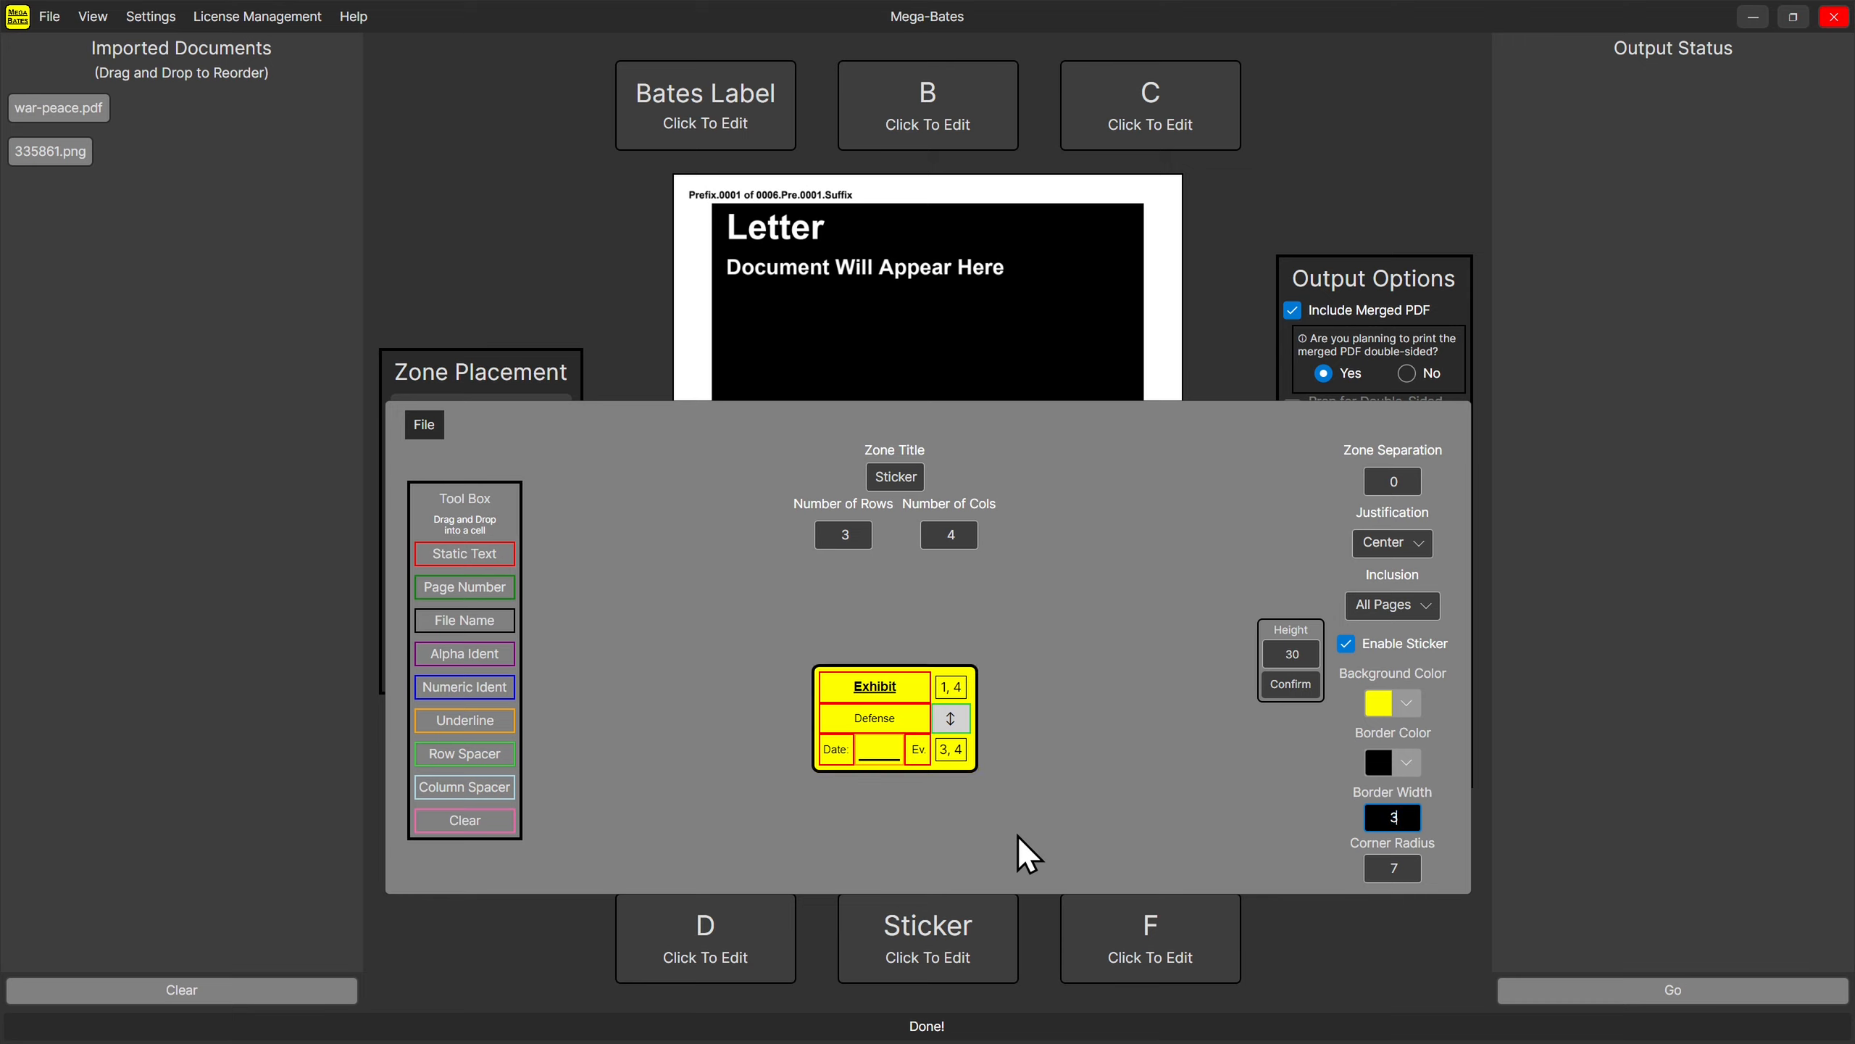
pyautogui.press('BackSpace')
pyautogui.write('40')
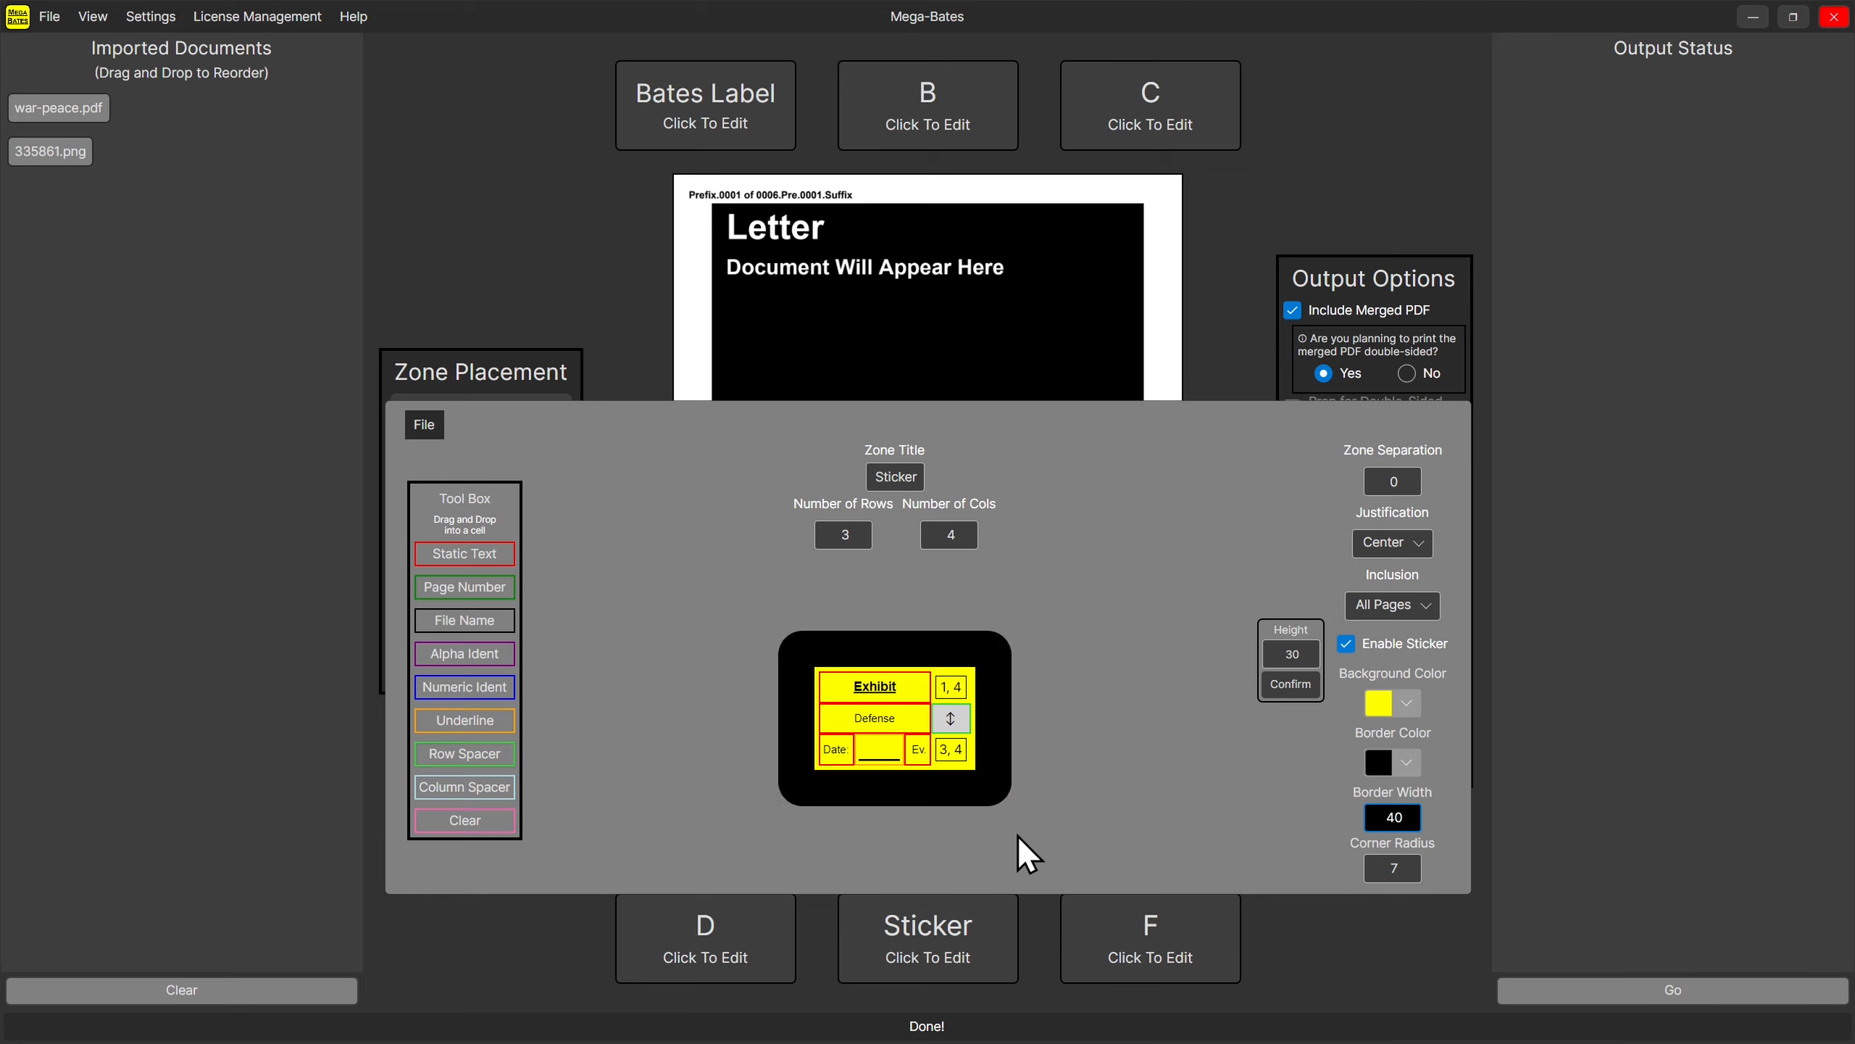
pyautogui.press('Delete')
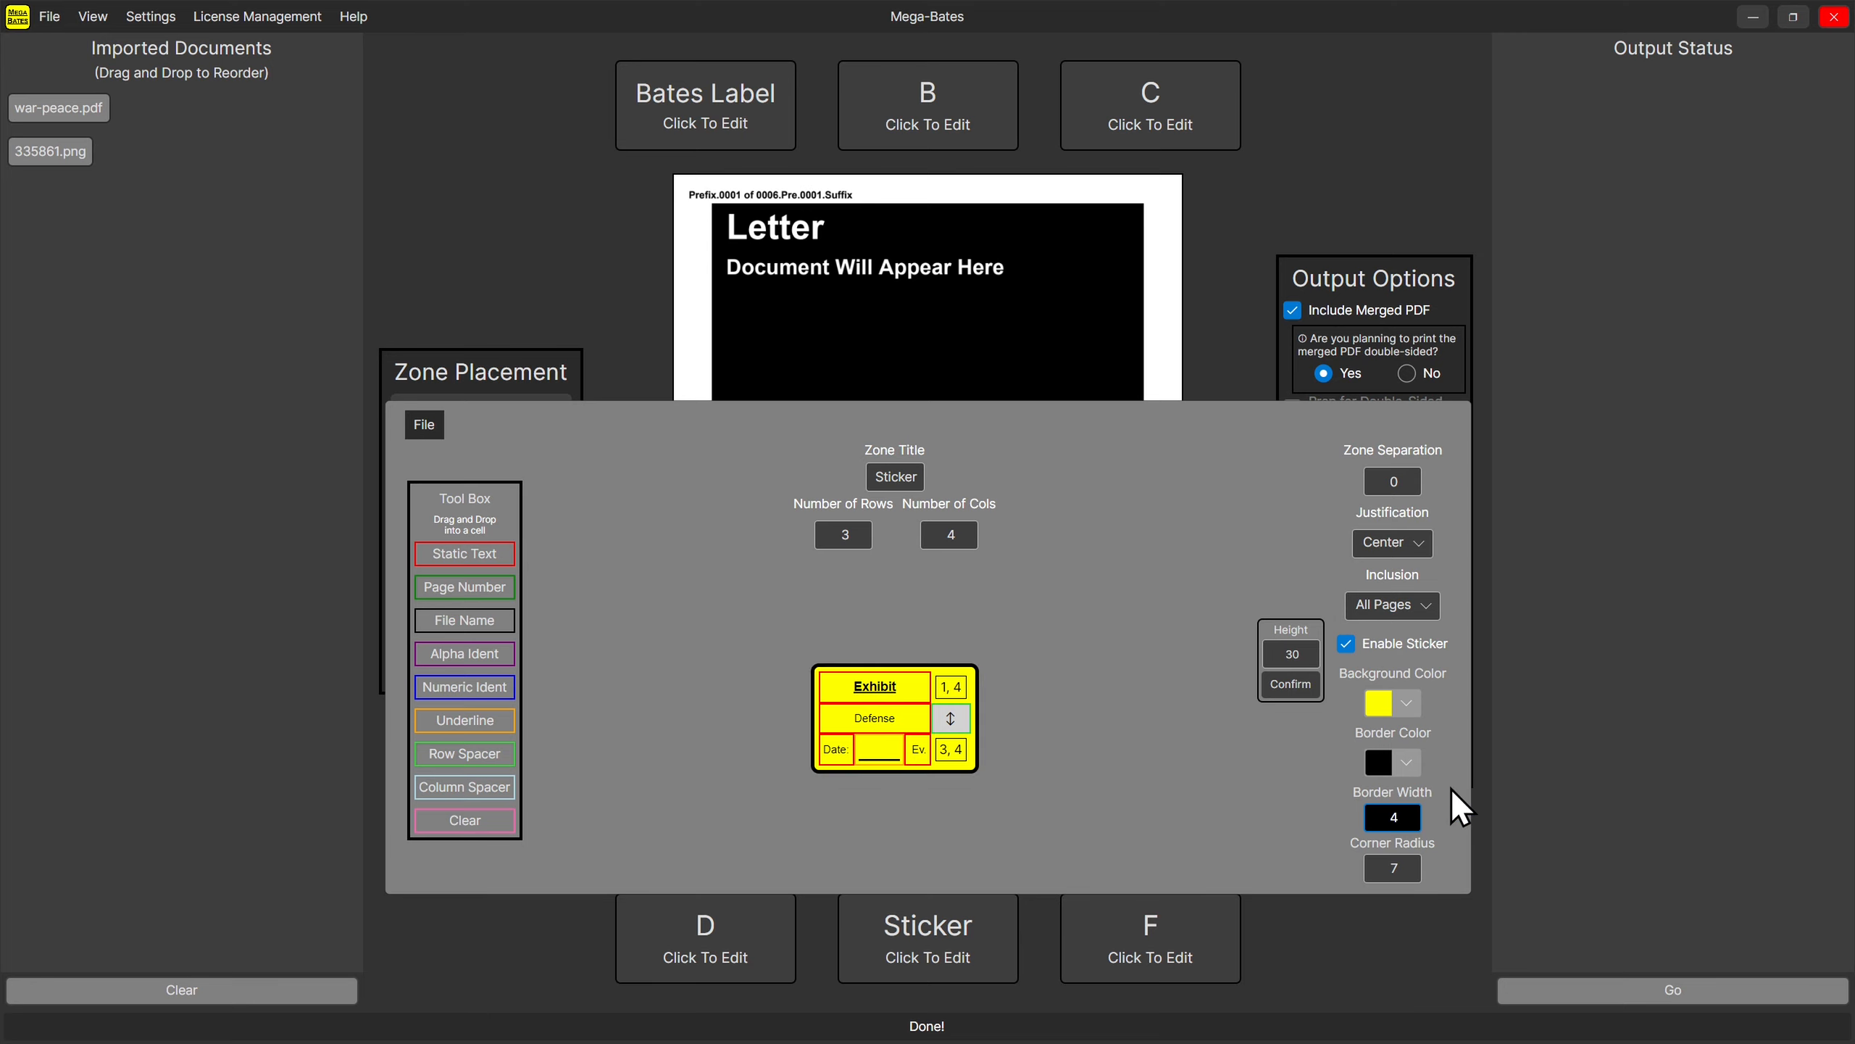
pyautogui.click(1298, 962)
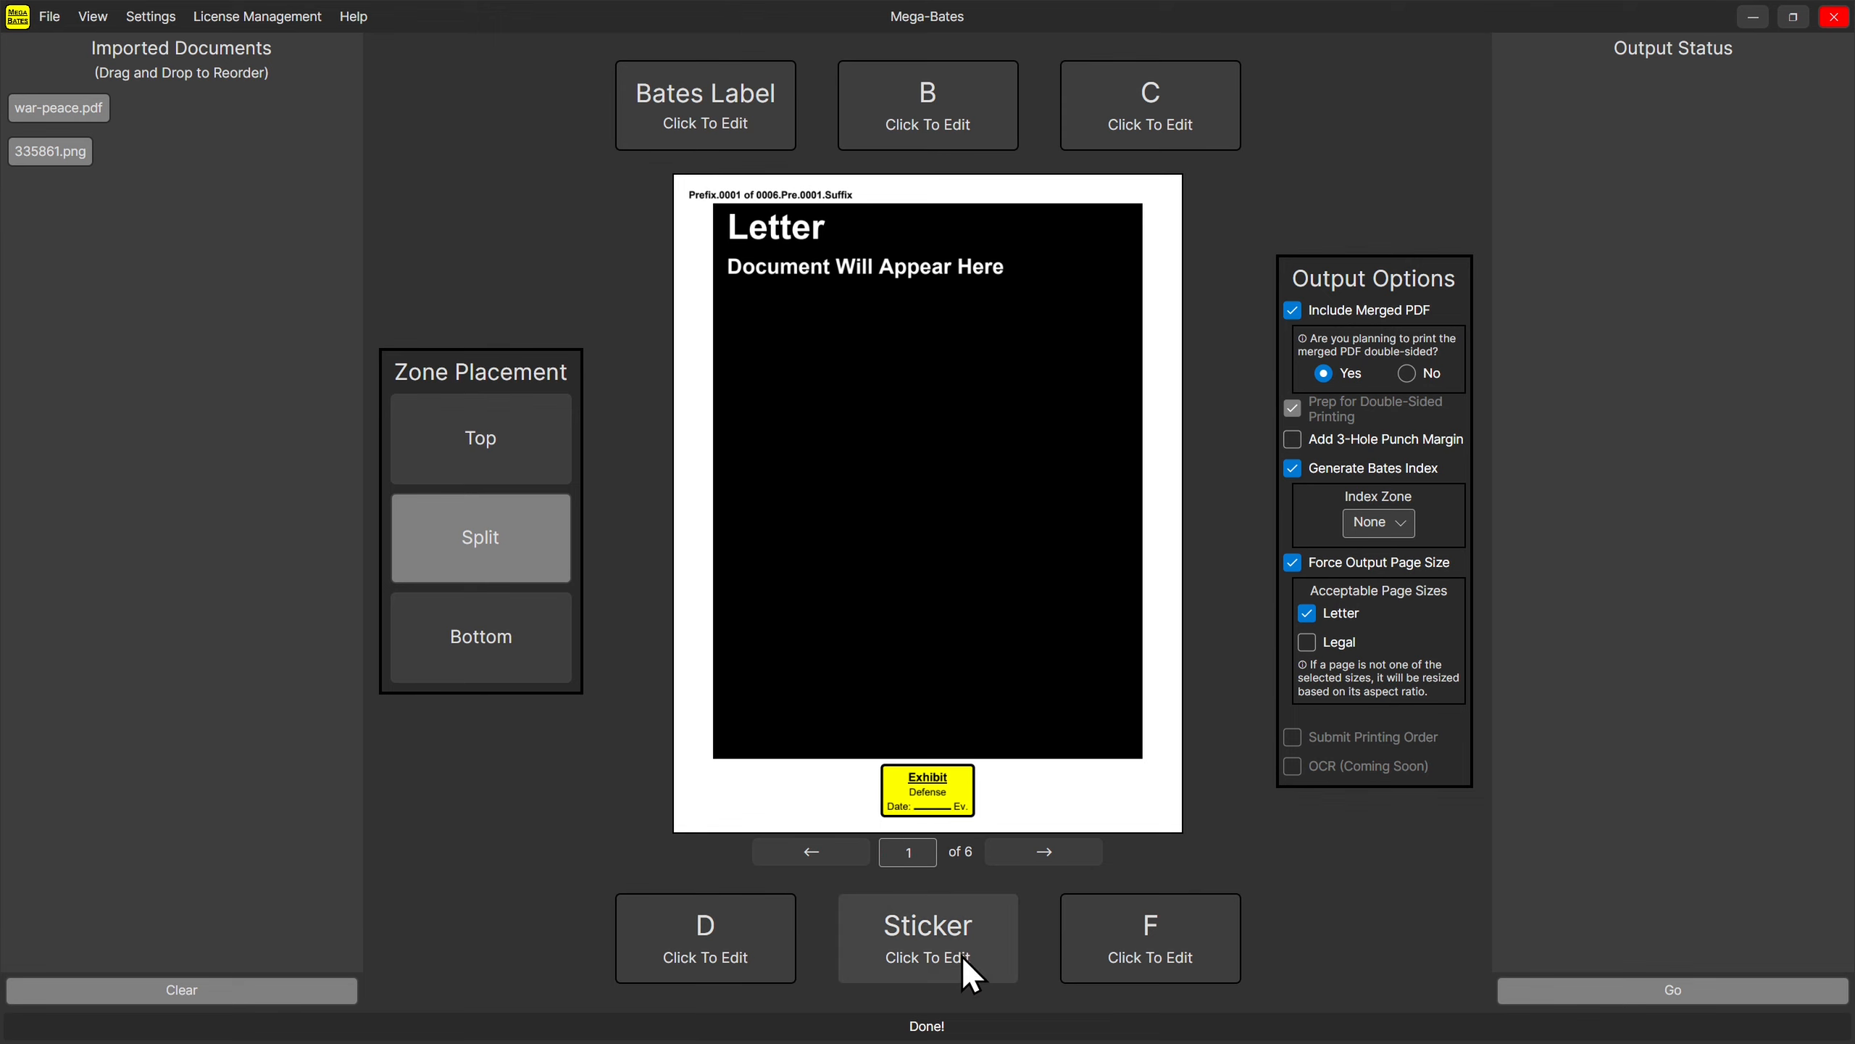
pyautogui.click(942, 946)
pyautogui.click(1143, 921)
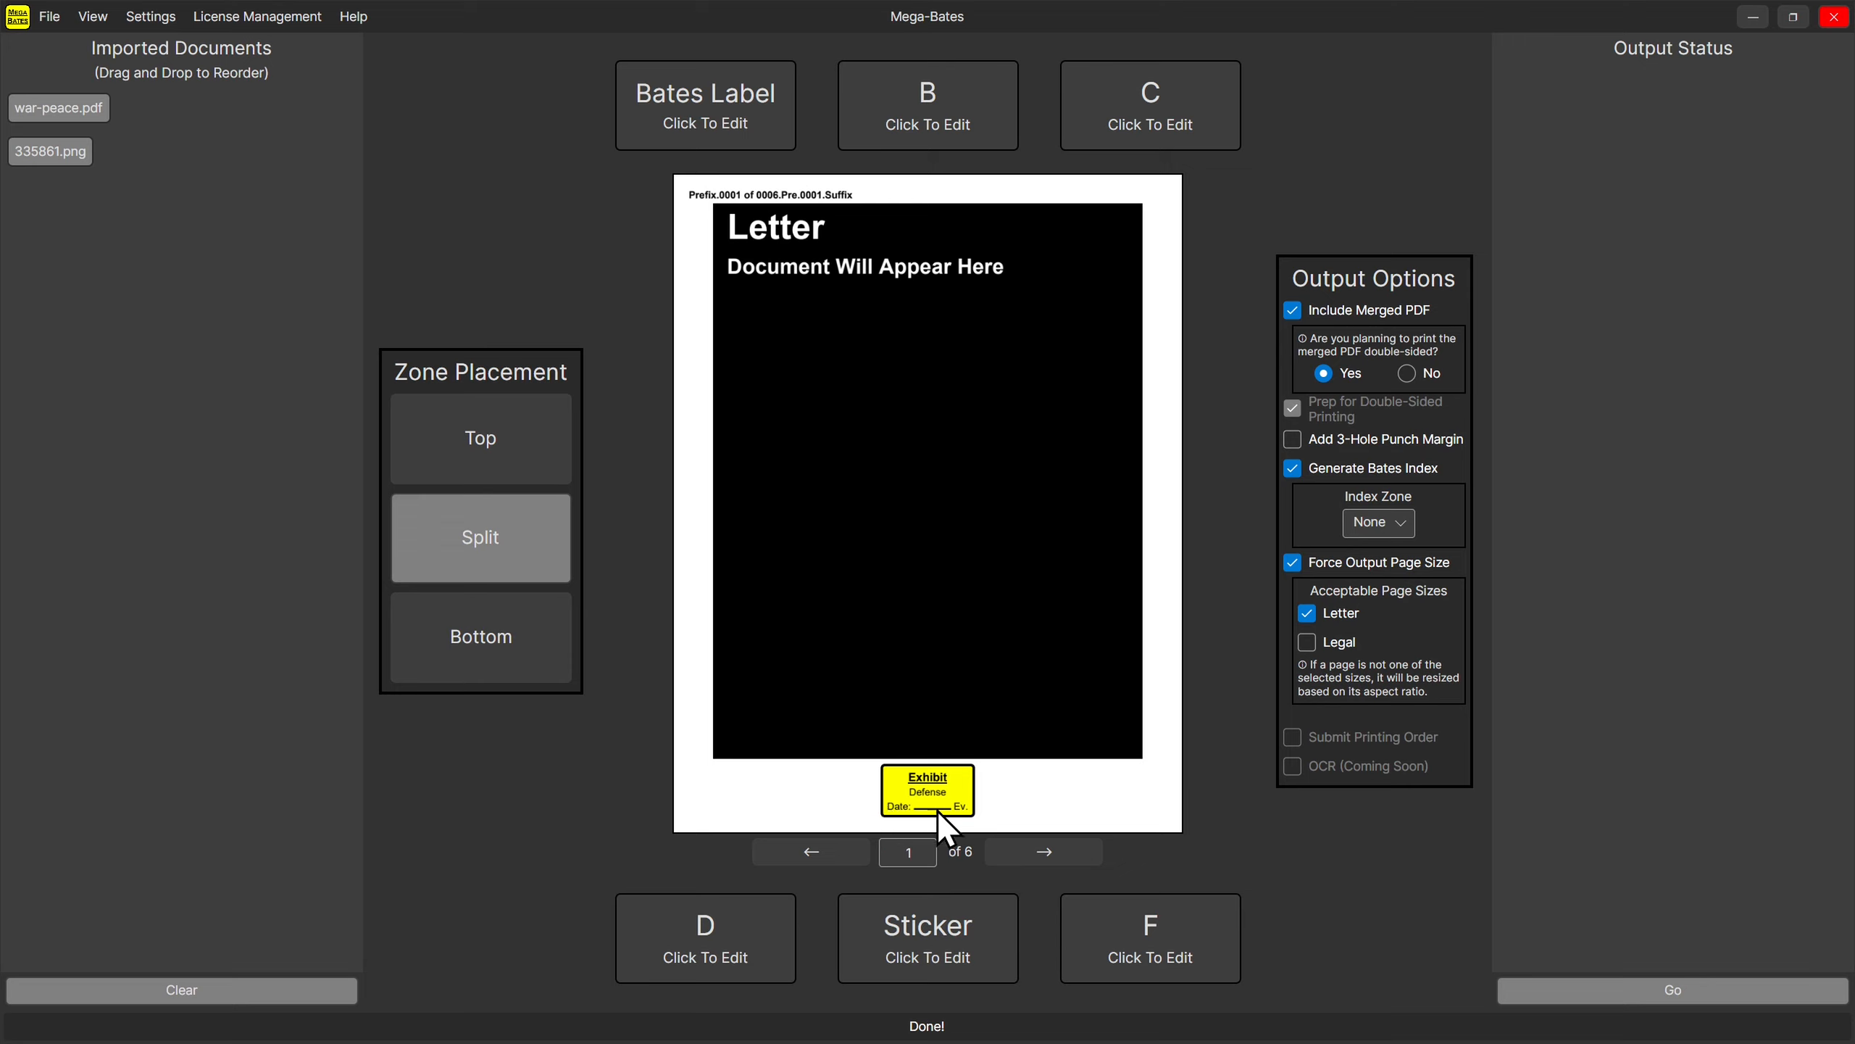
# Insert a column to the left of the Sticker's Date: cell and place Column Spacers in the third row's first and last cells.
pyautogui.click(937, 943)
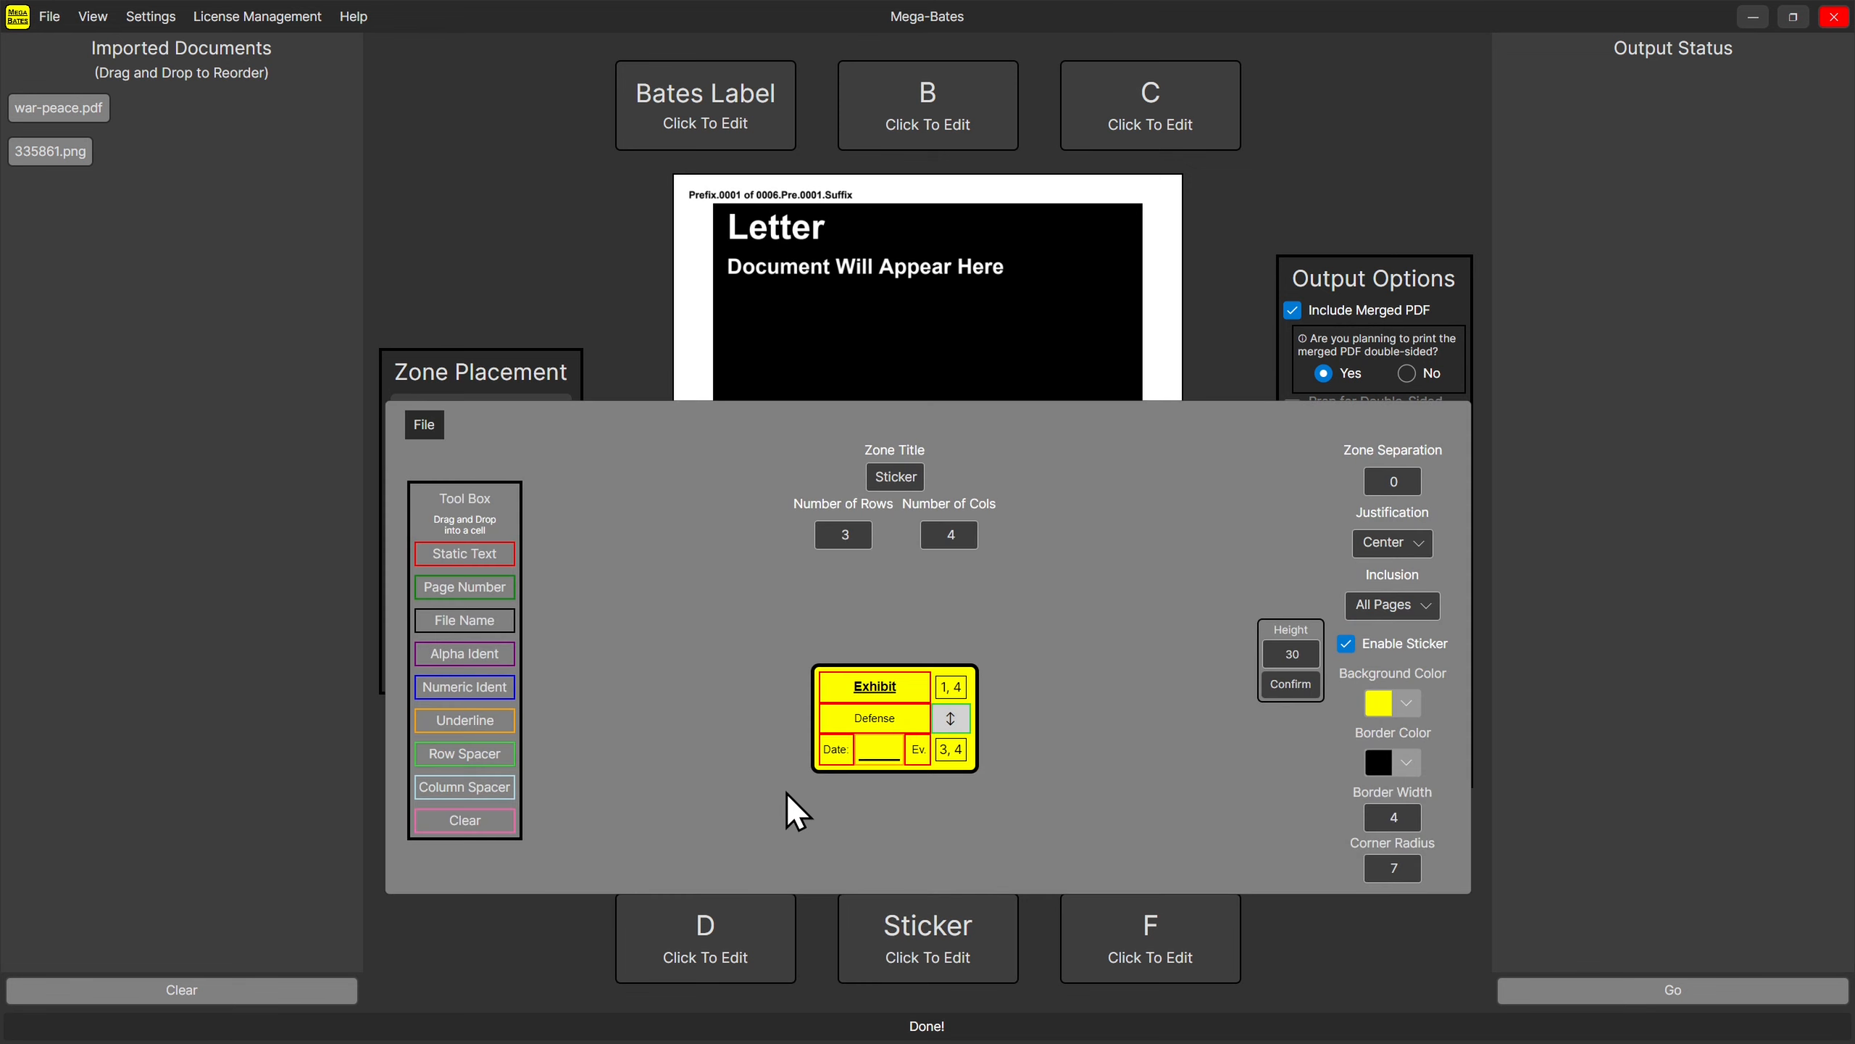
pyautogui.rightClick(840, 753)
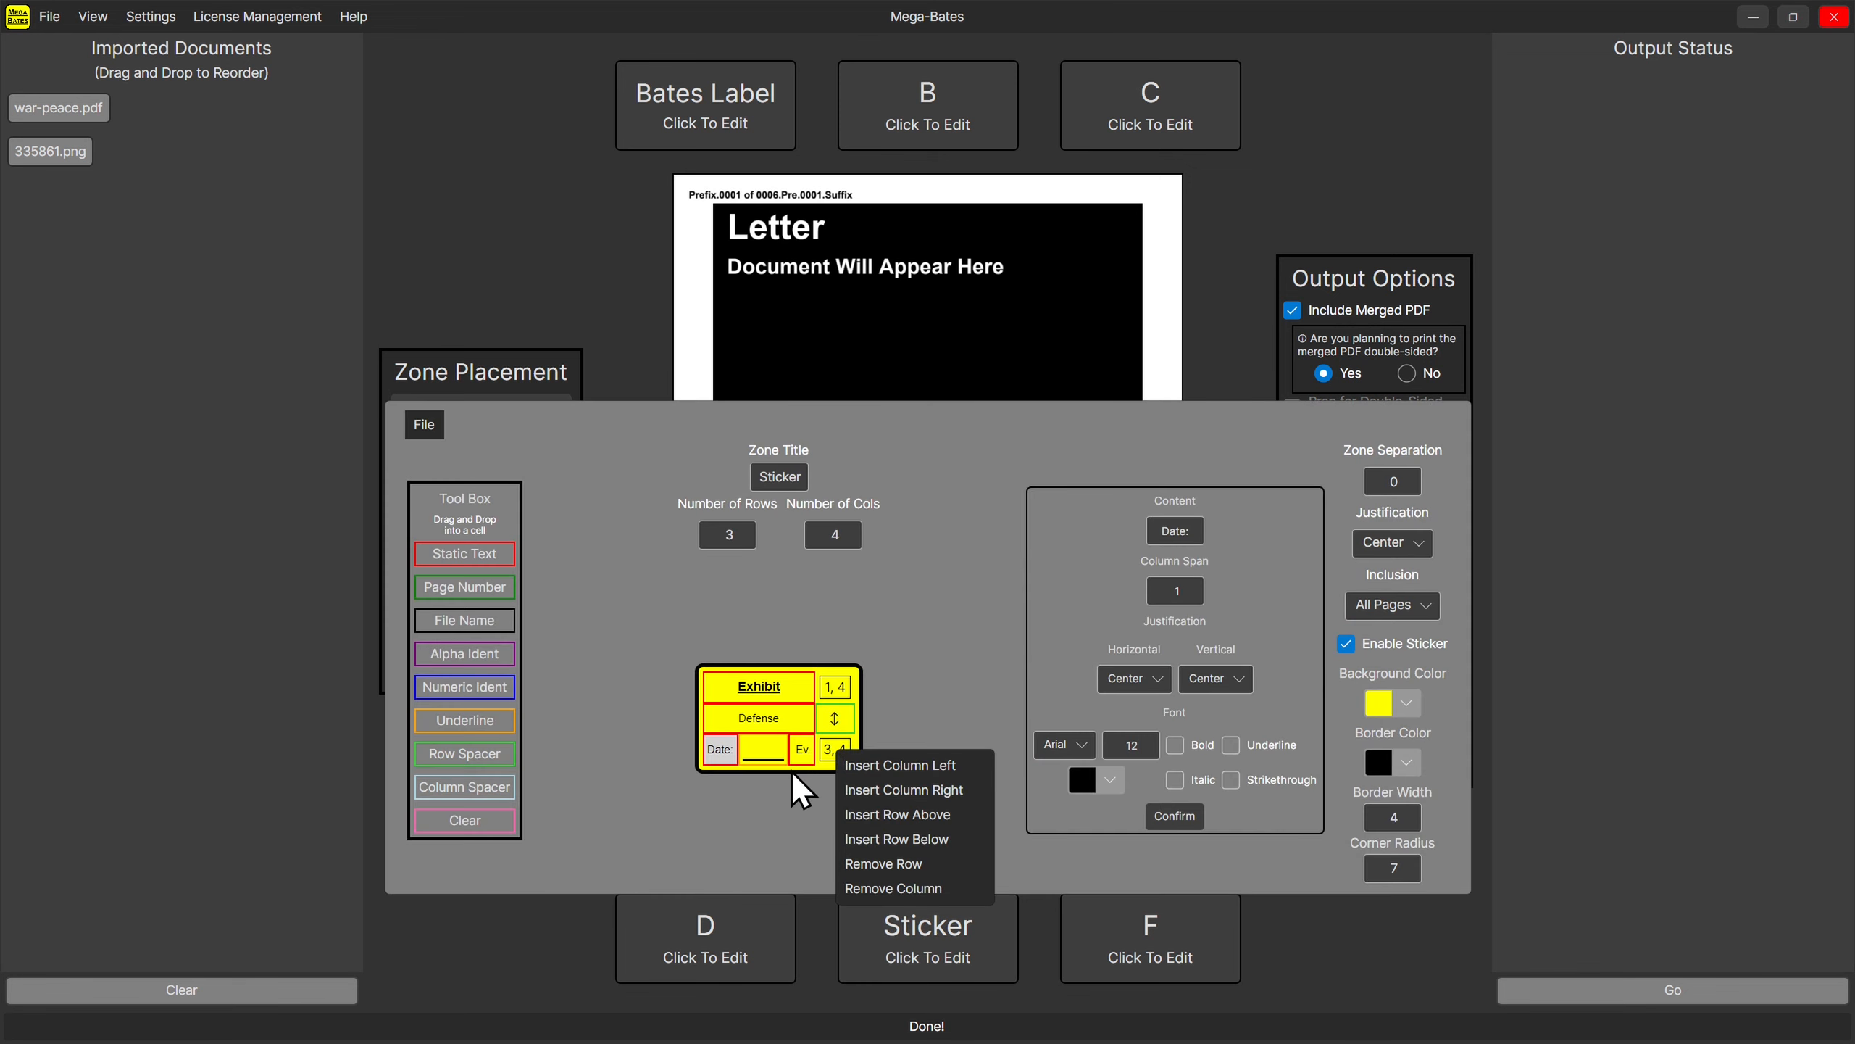
pyautogui.click(910, 763)
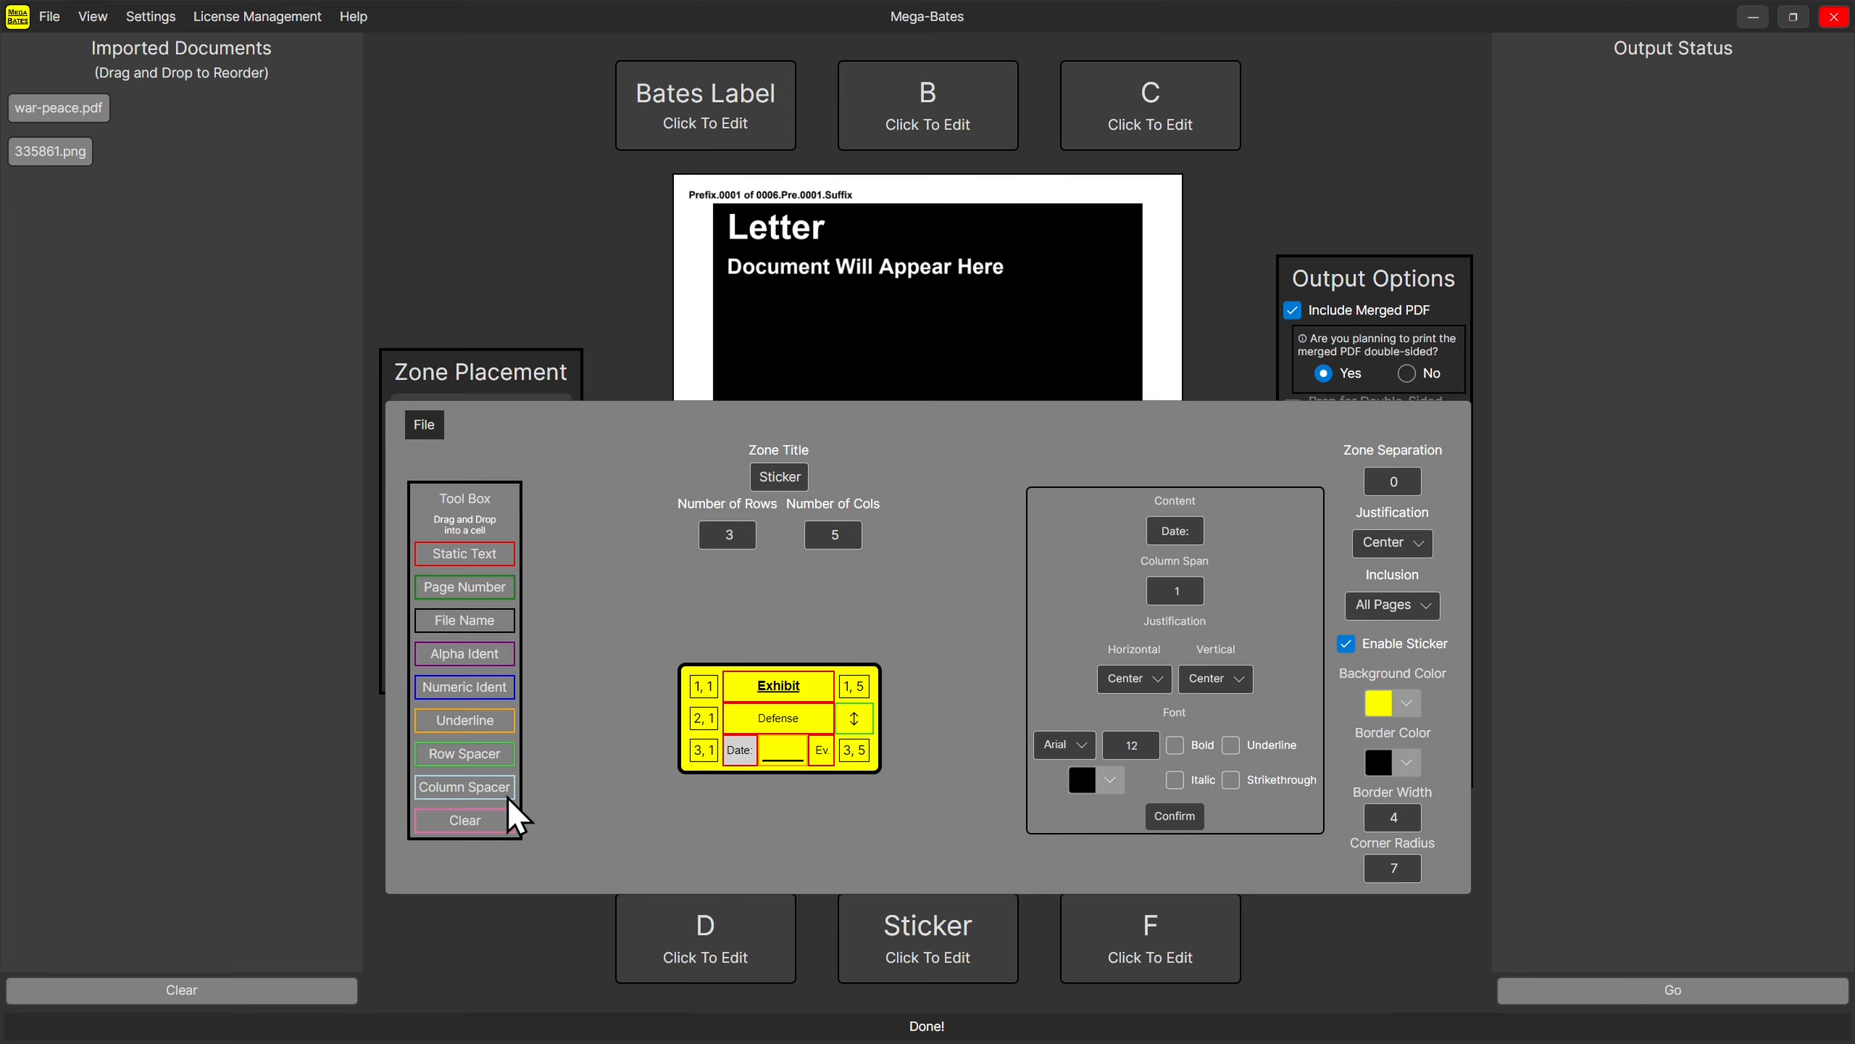
pyautogui.moveTo(505, 789); pyautogui.dragTo(715, 754)
pyautogui.moveTo(505, 782); pyautogui.dragTo(849, 793)
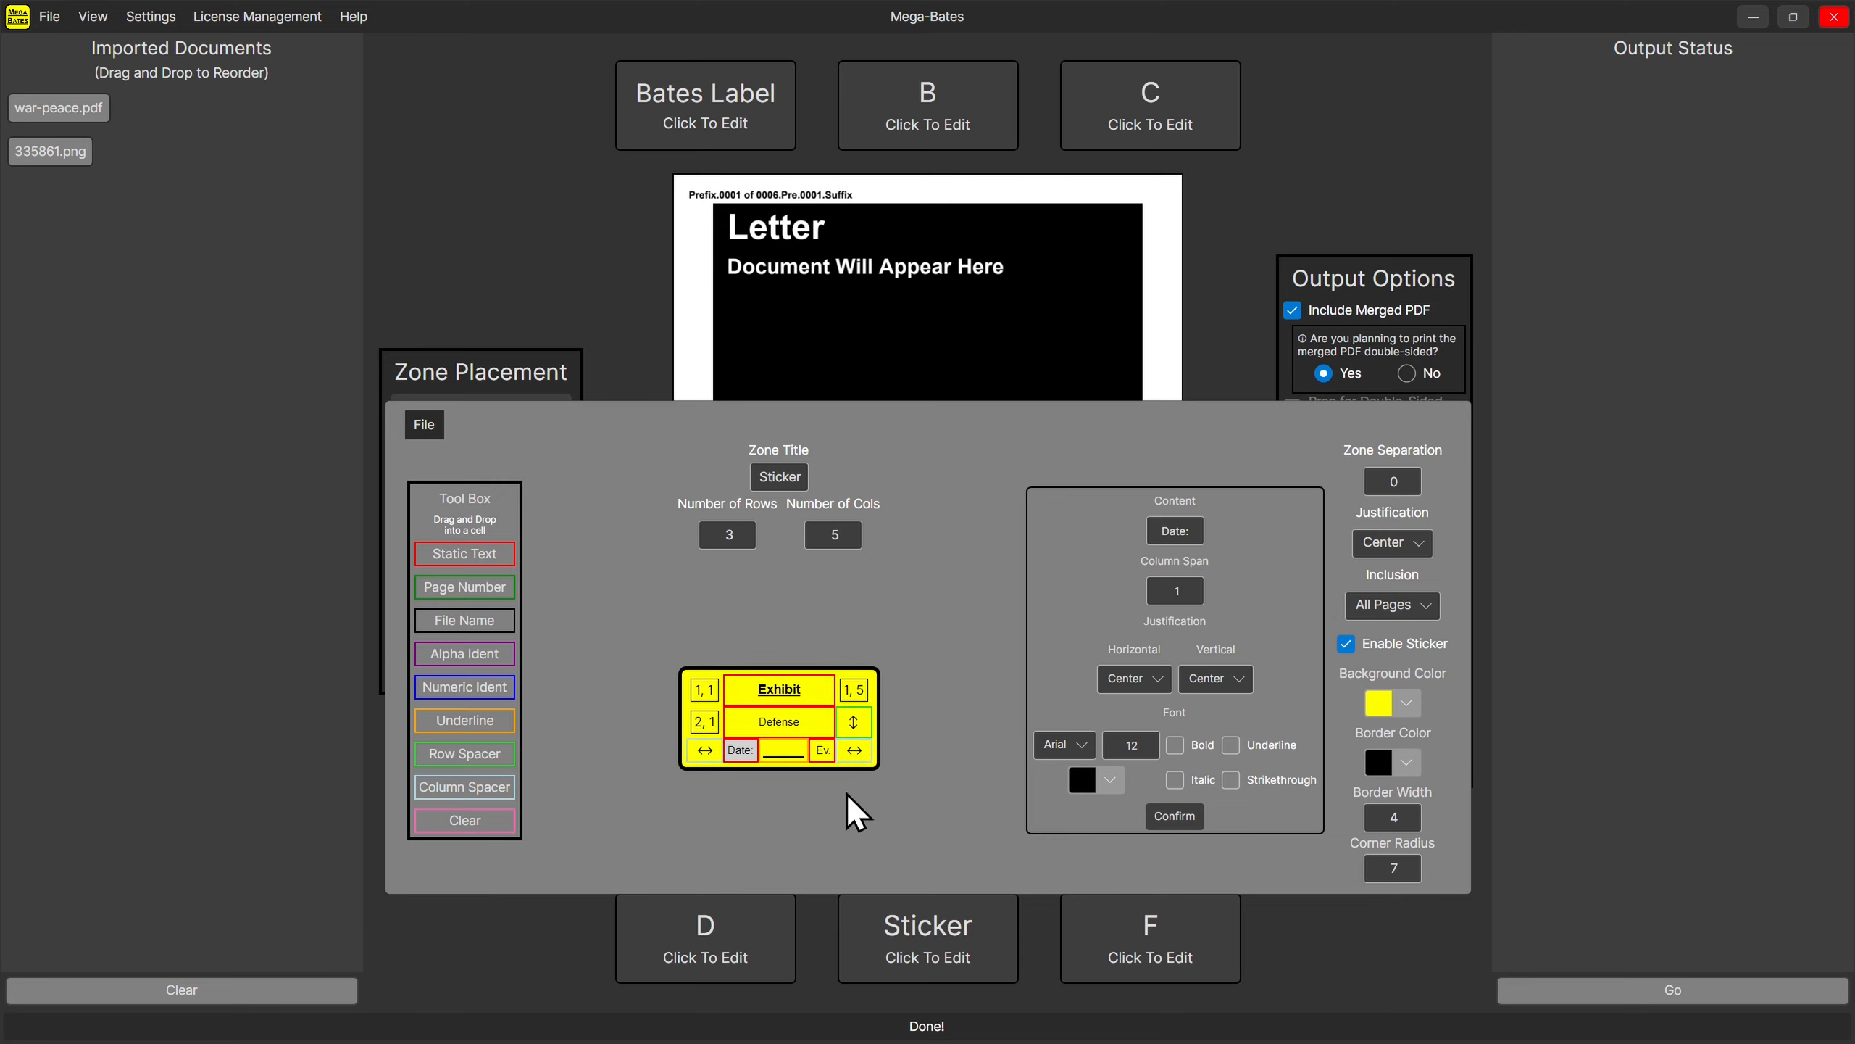
# Set the width of both third-row column spacers to 4 and return to the page preview.
pyautogui.click(704, 752)
pyautogui.click(1296, 653)
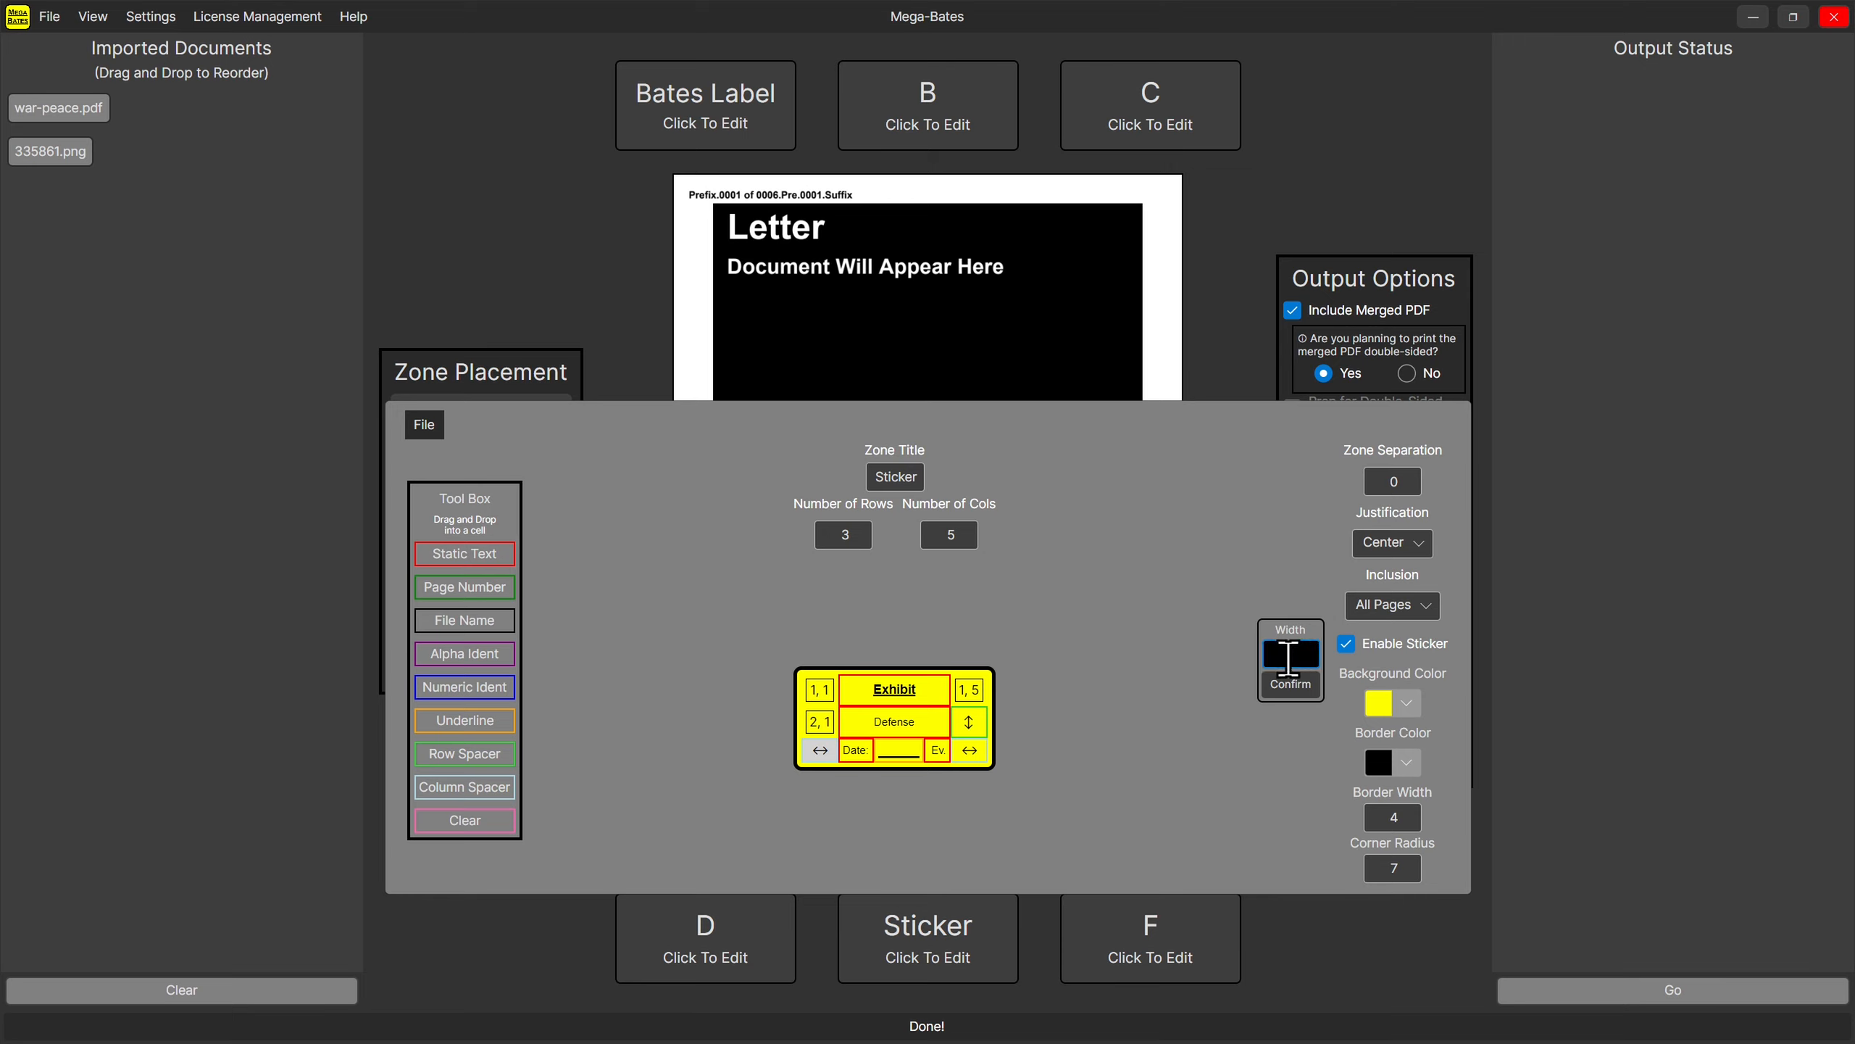
pyautogui.write('4')
pyautogui.click(968, 742)
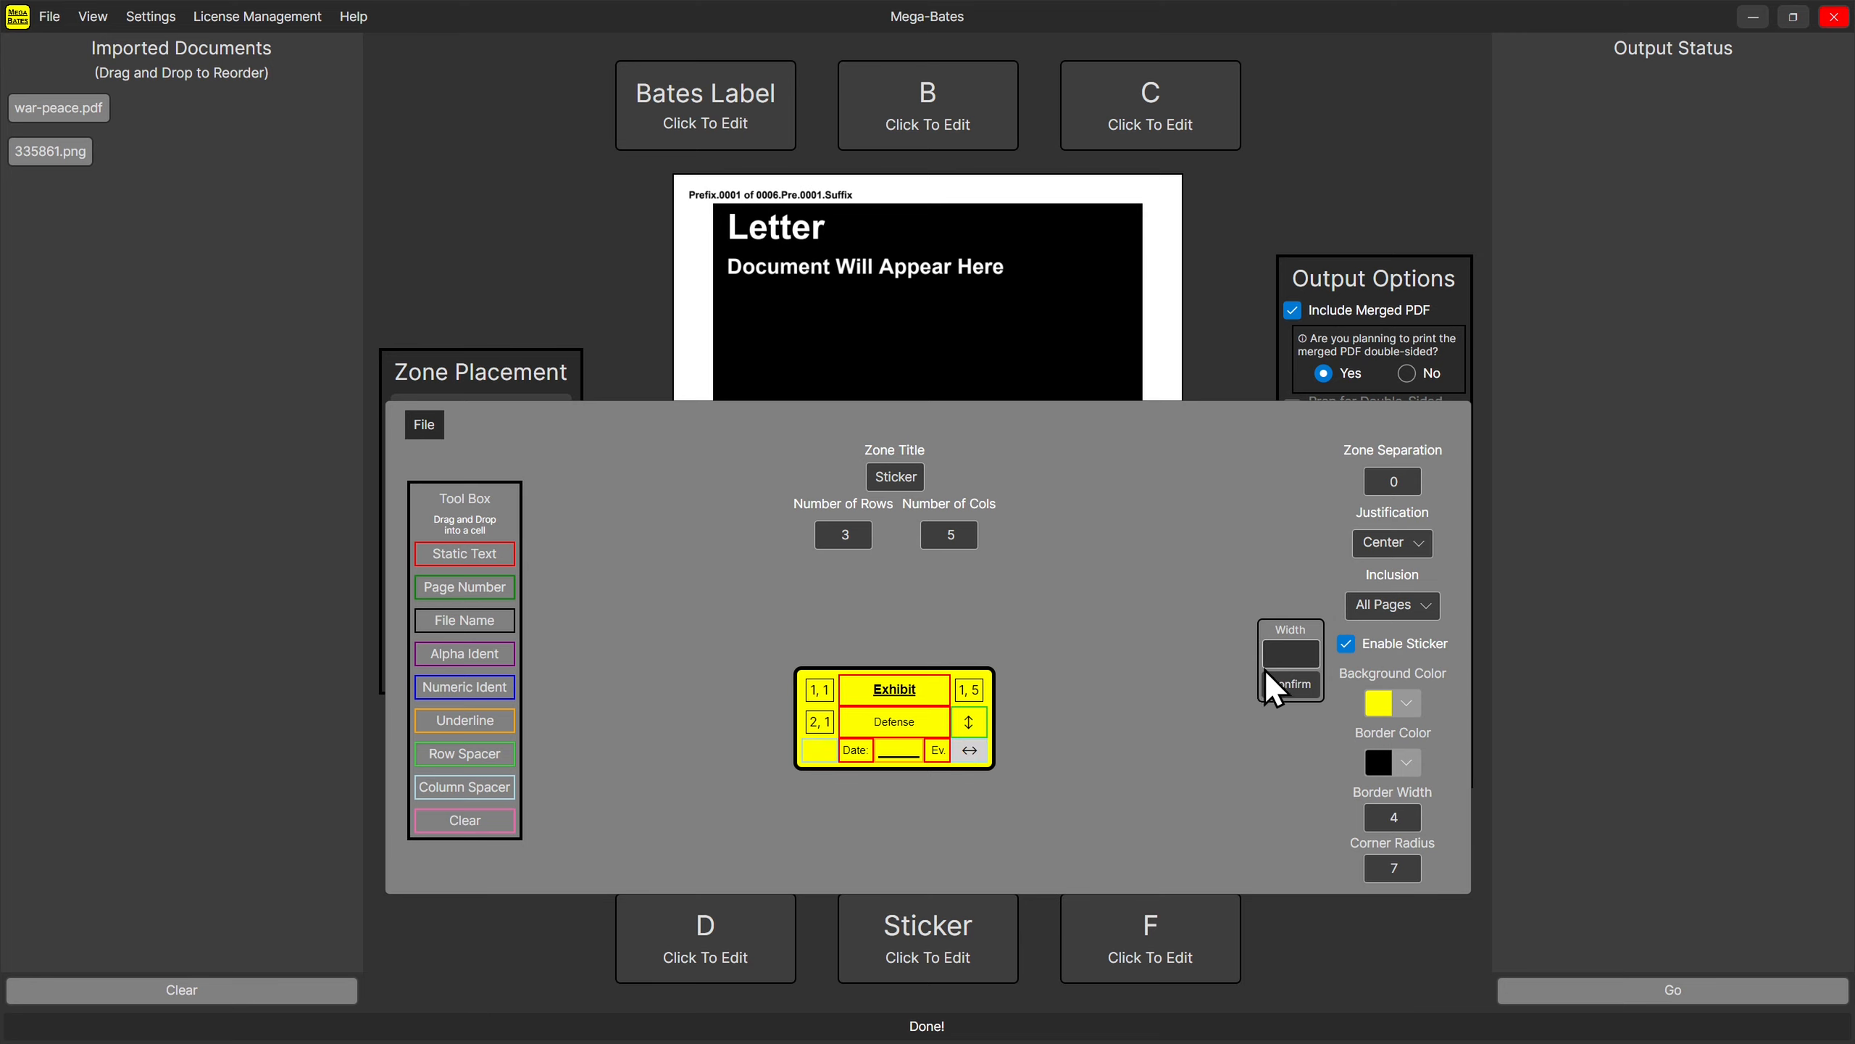
pyautogui.write('4')
pyautogui.click(1371, 939)
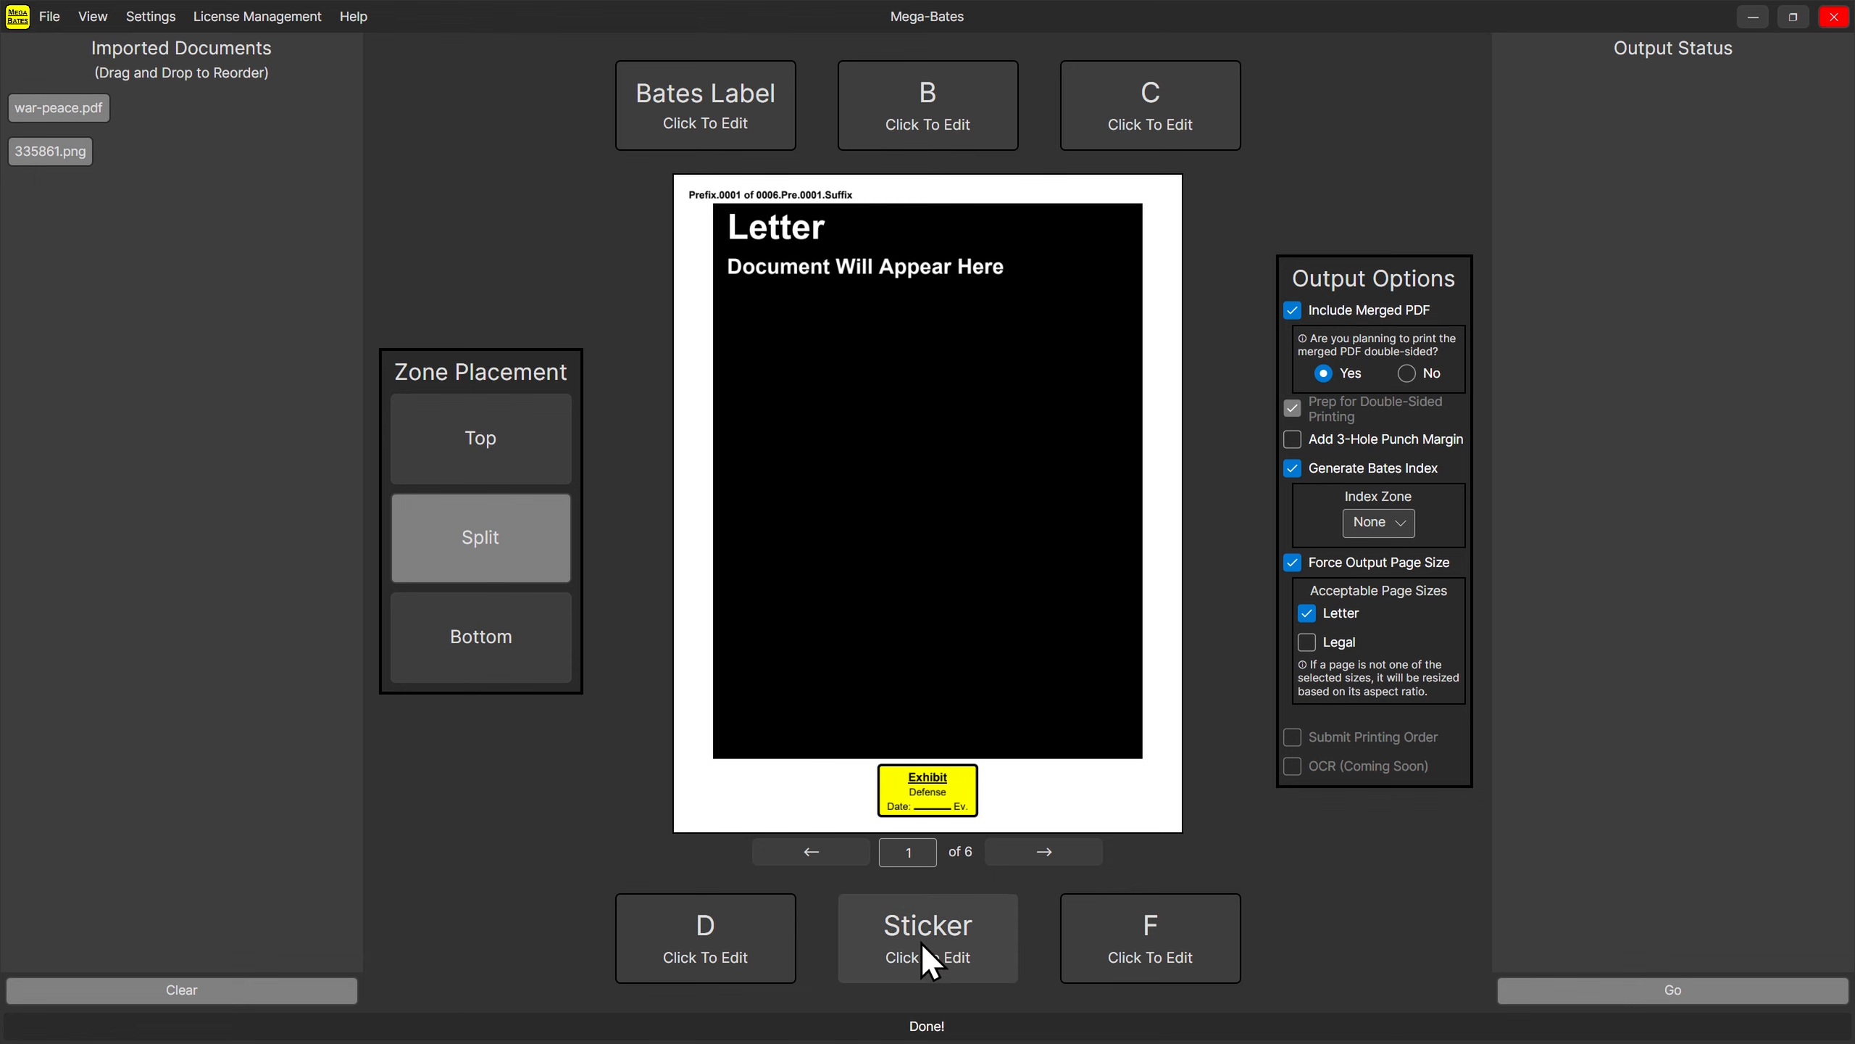
# Try Top vertical justification for the Sticker's Defense text, check it on the page preview, and restore Center.
pyautogui.click(930, 962)
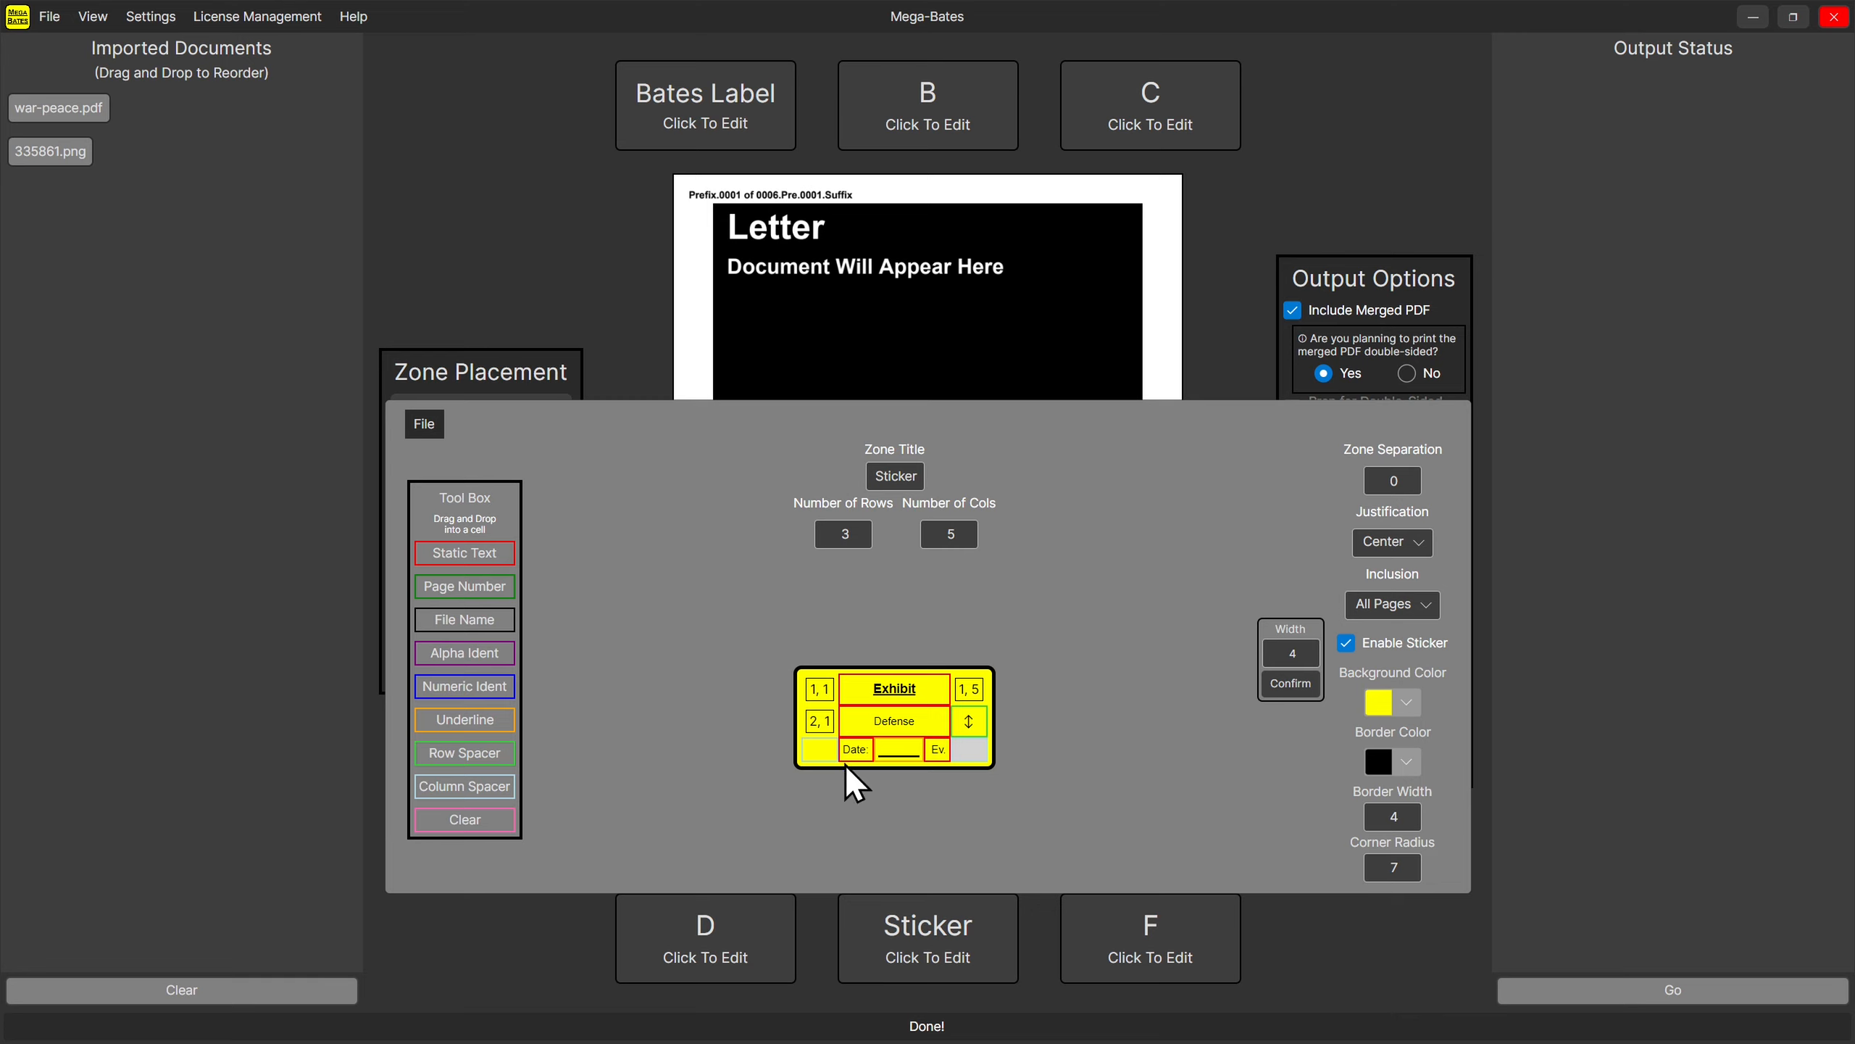
pyautogui.click(896, 722)
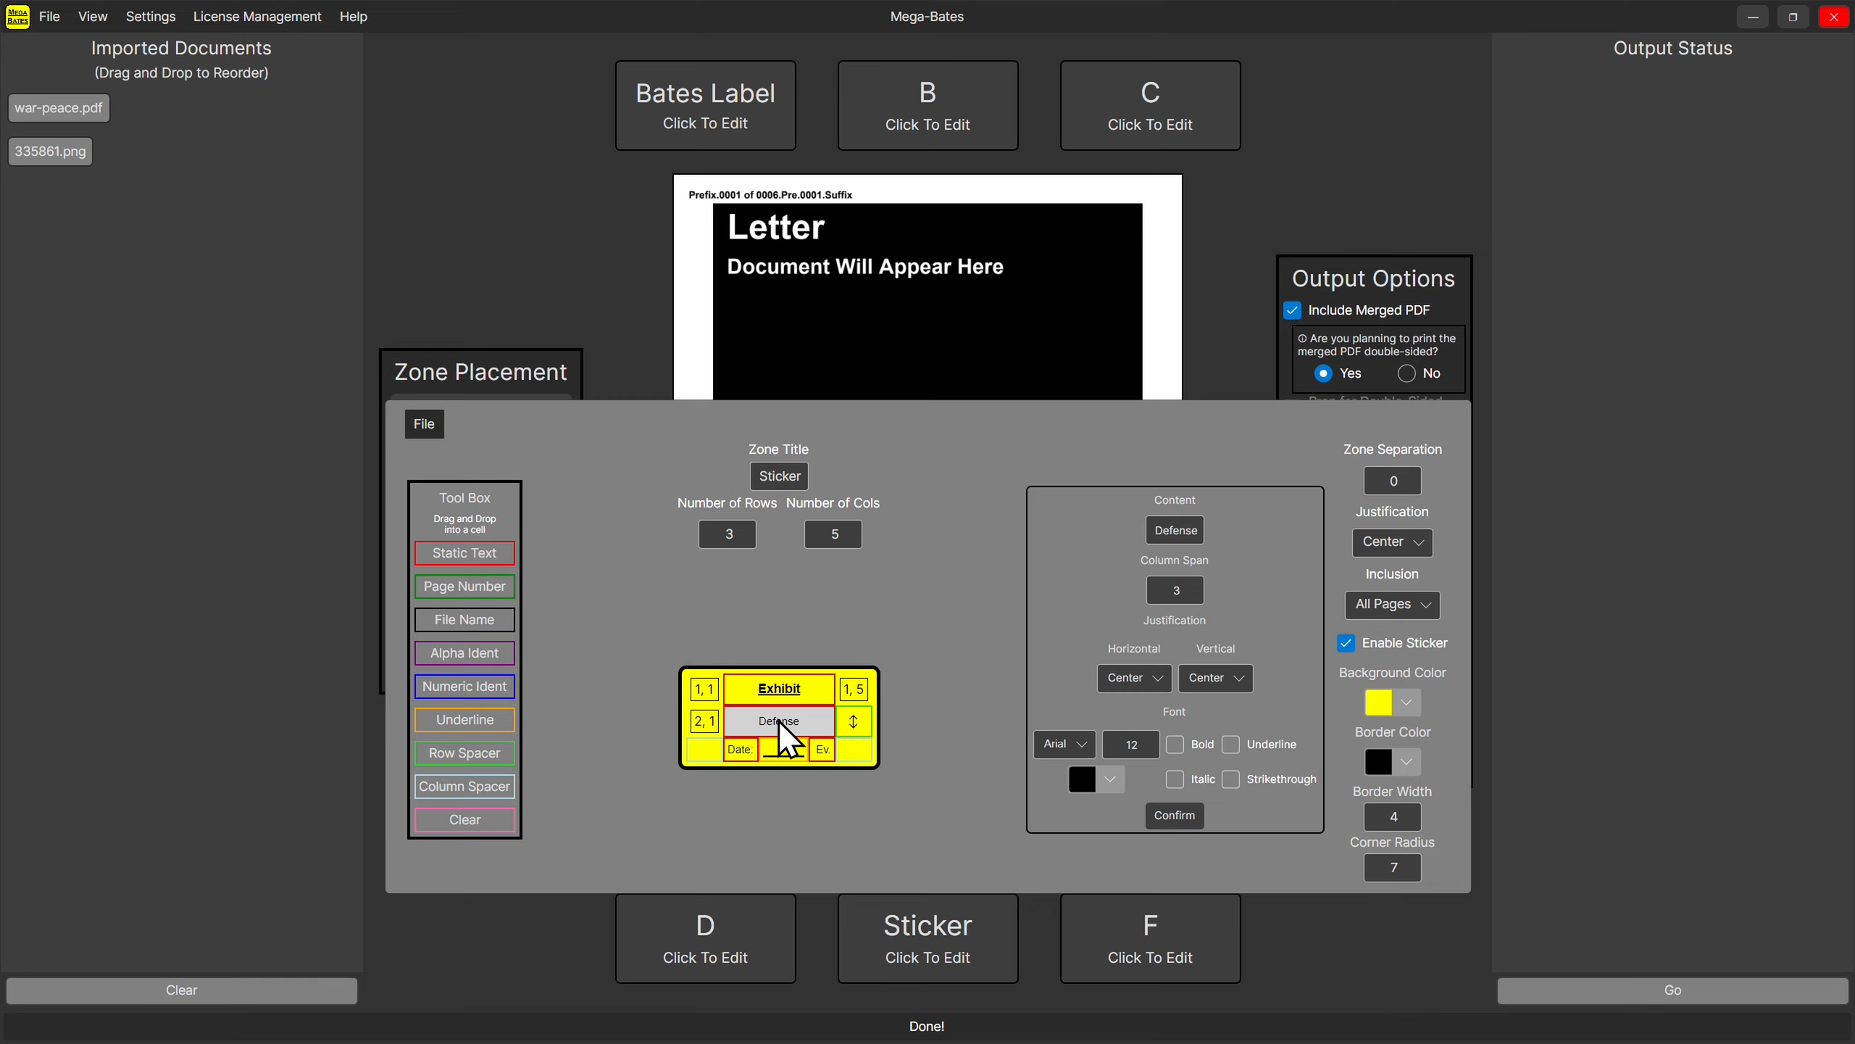
pyautogui.click(1229, 679)
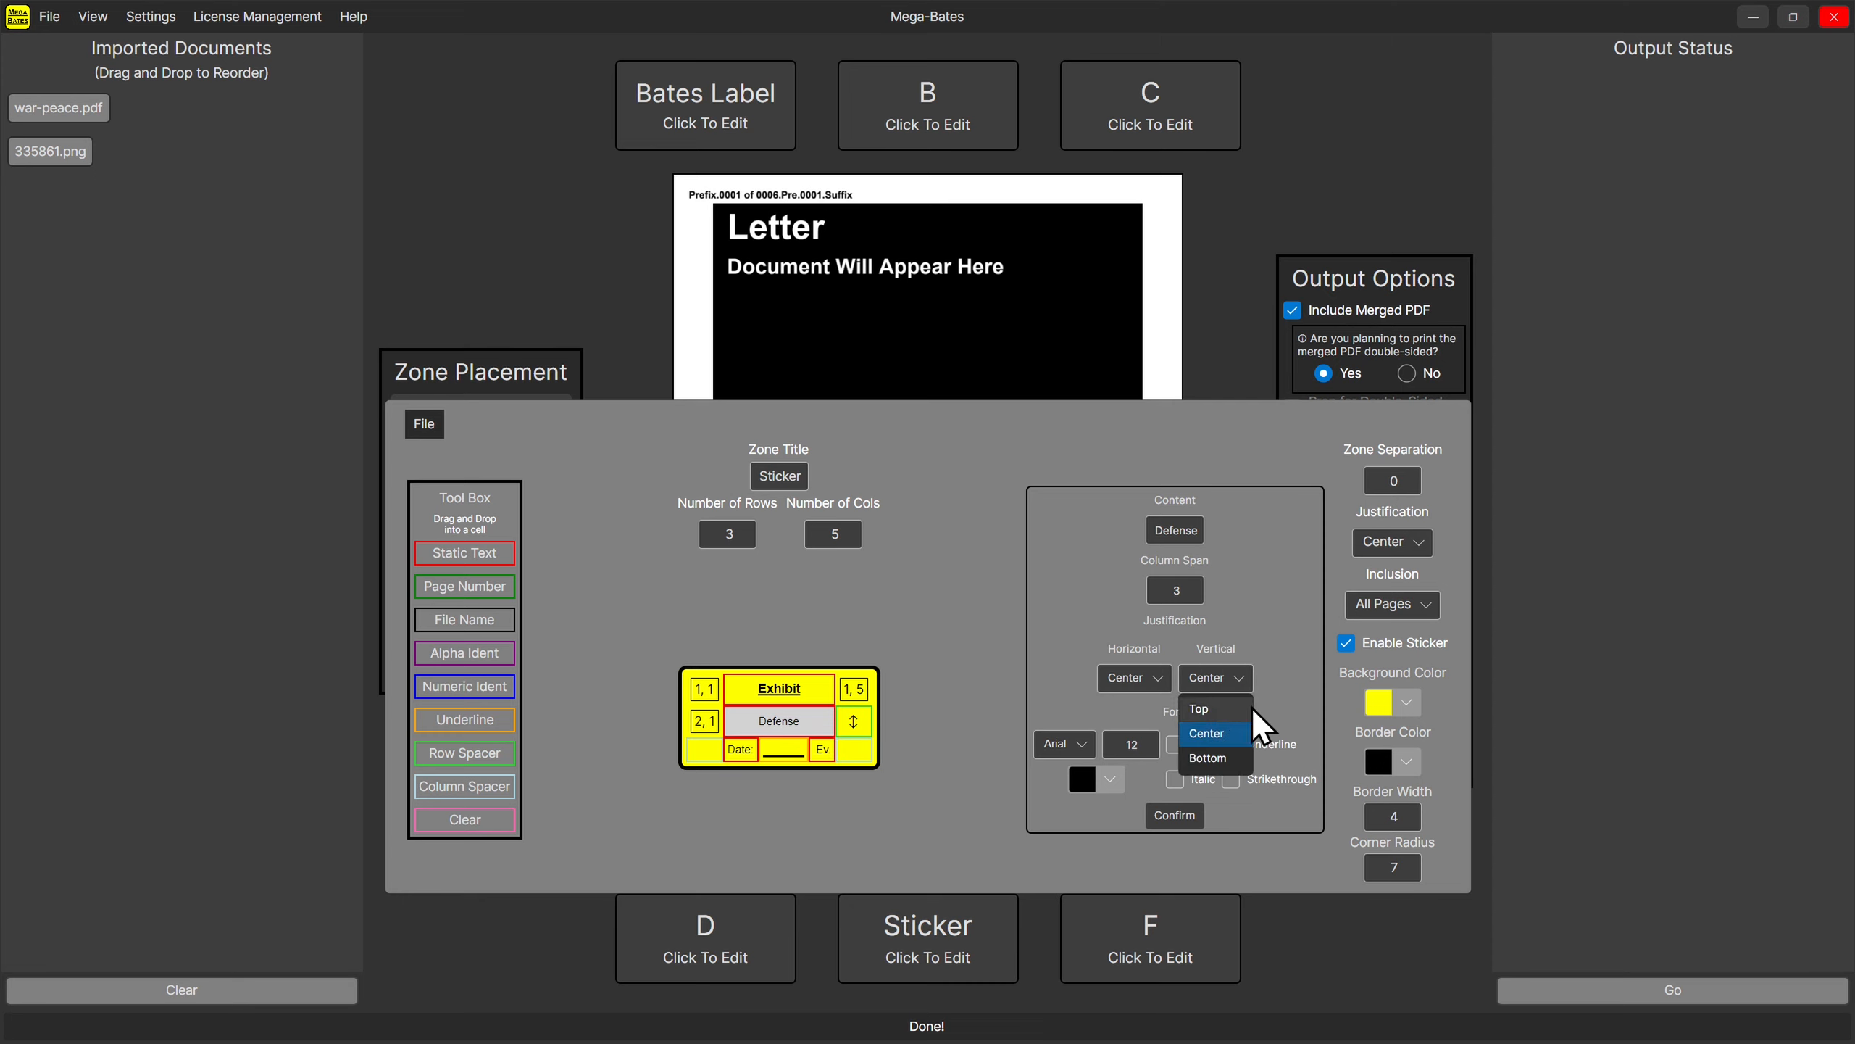
pyautogui.click(1214, 727)
pyautogui.click(1325, 918)
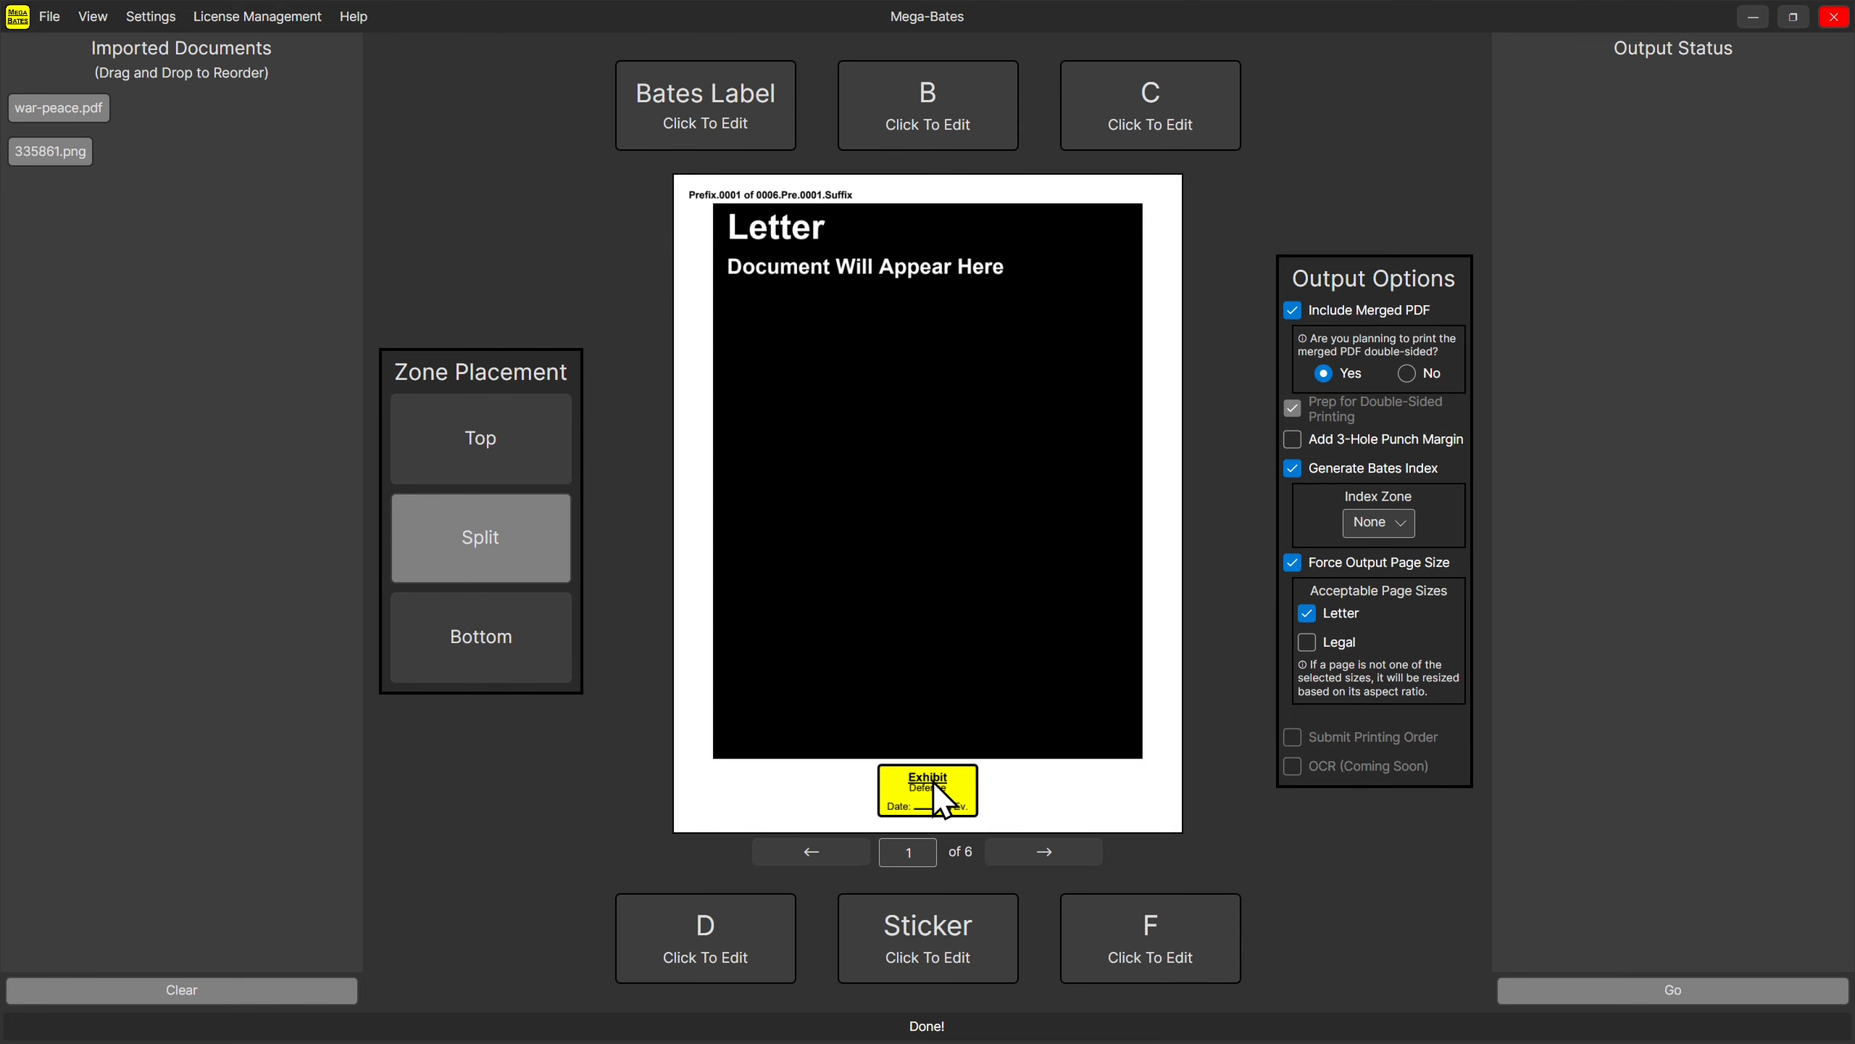
pyautogui.click(946, 932)
pyautogui.click(1216, 679)
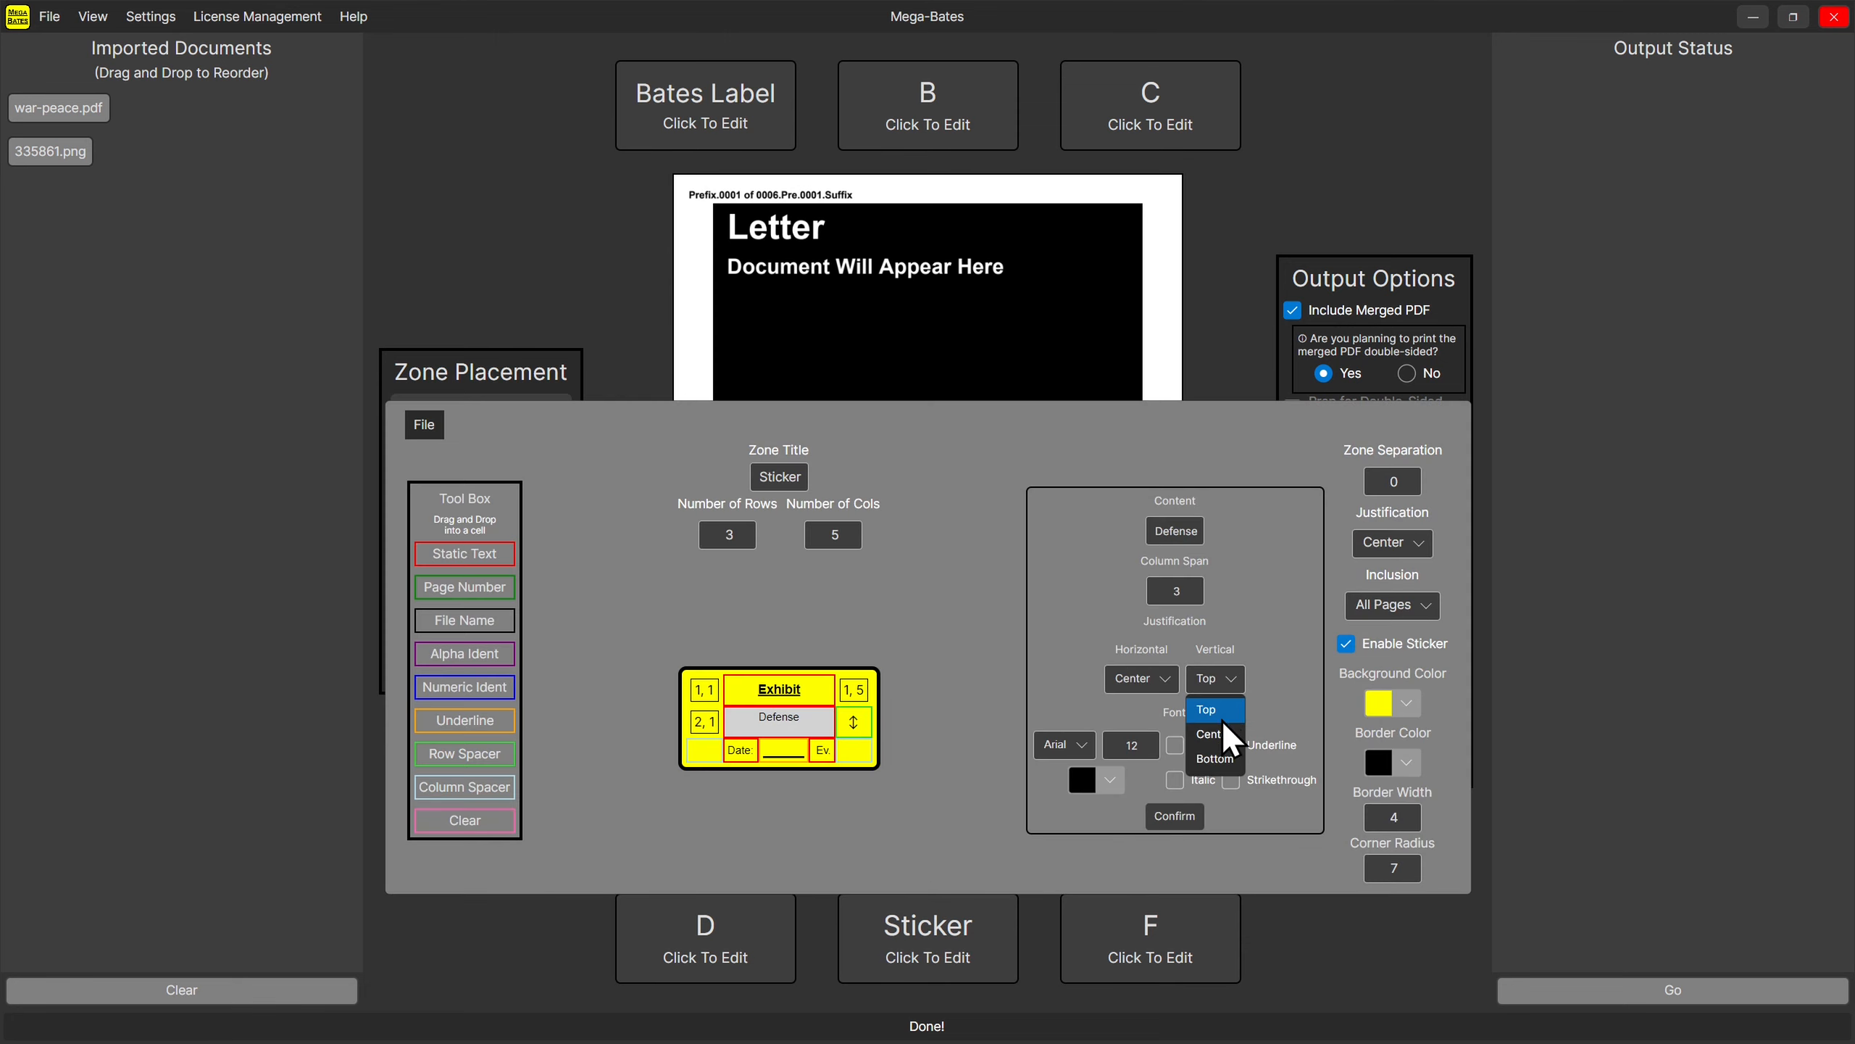
pyautogui.click(1226, 730)
pyautogui.click(1308, 915)
# Try Bottom vertical justification for the Defense text, check it on the page preview, and return it to Center.
pyautogui.click(943, 917)
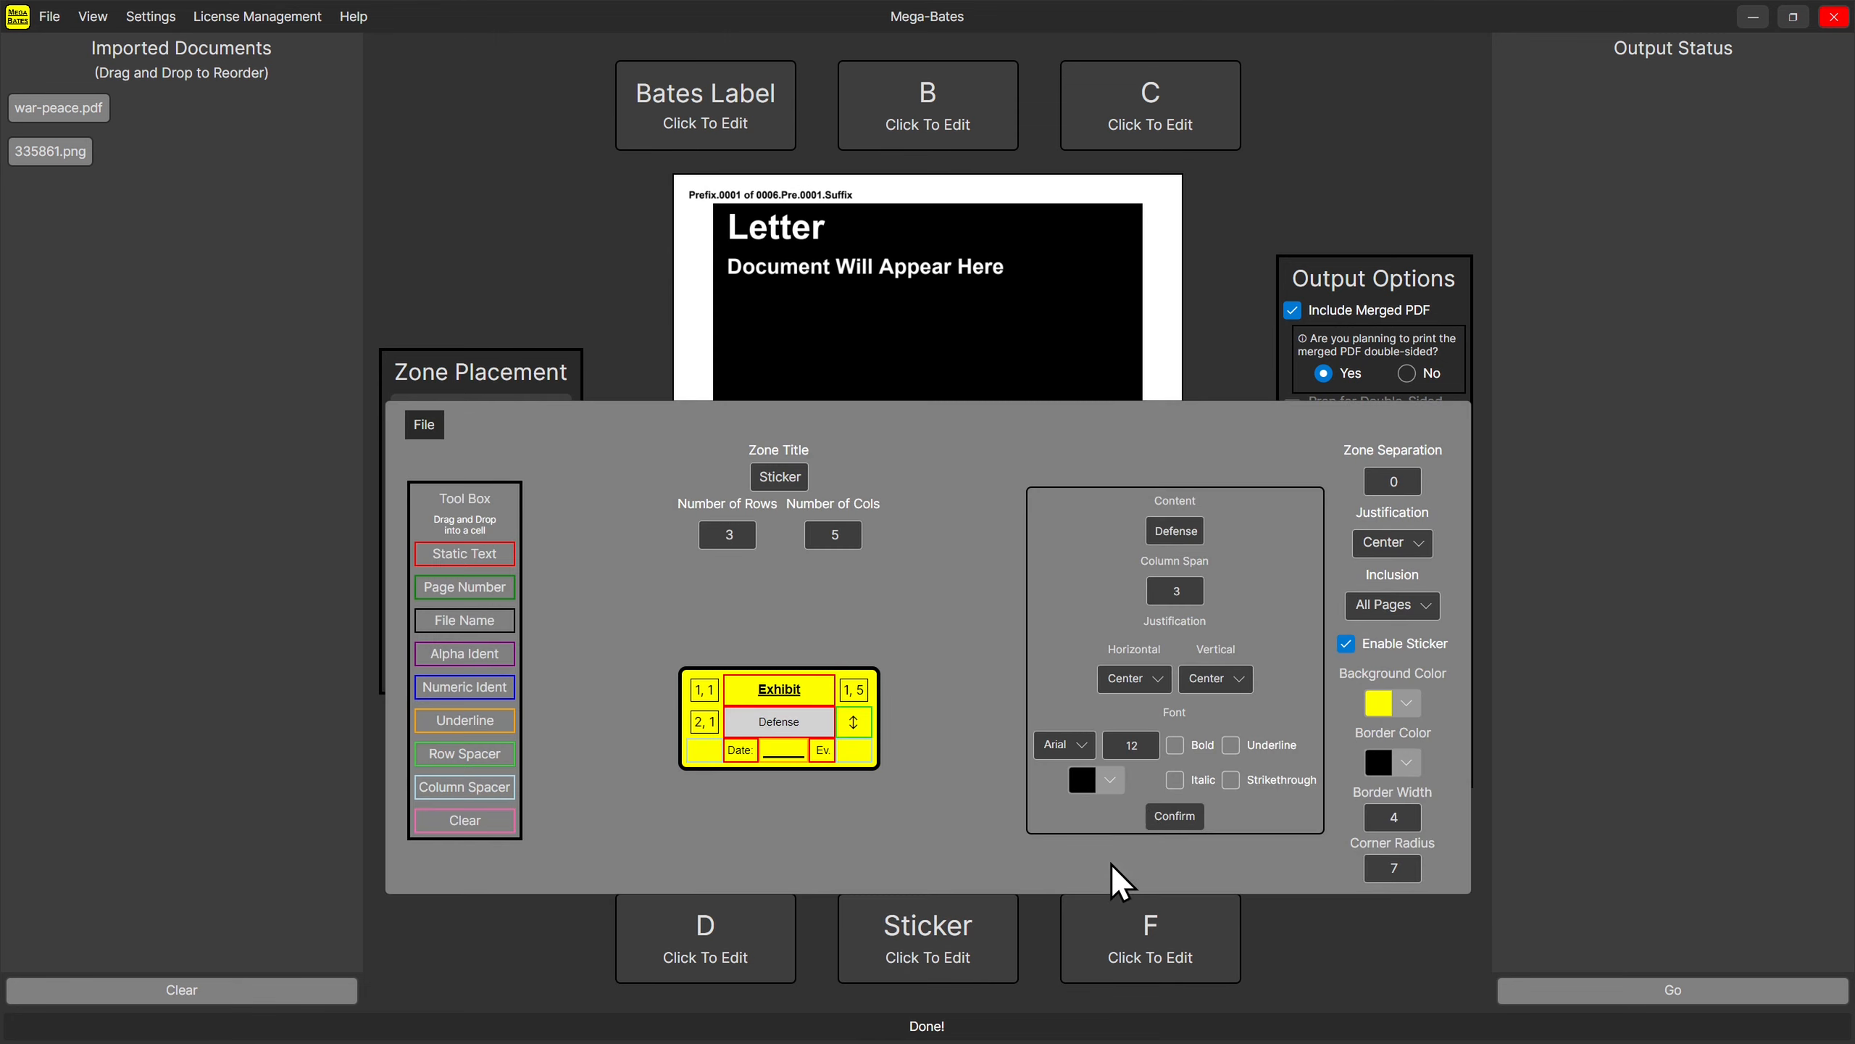
pyautogui.click(1212, 759)
pyautogui.click(1317, 914)
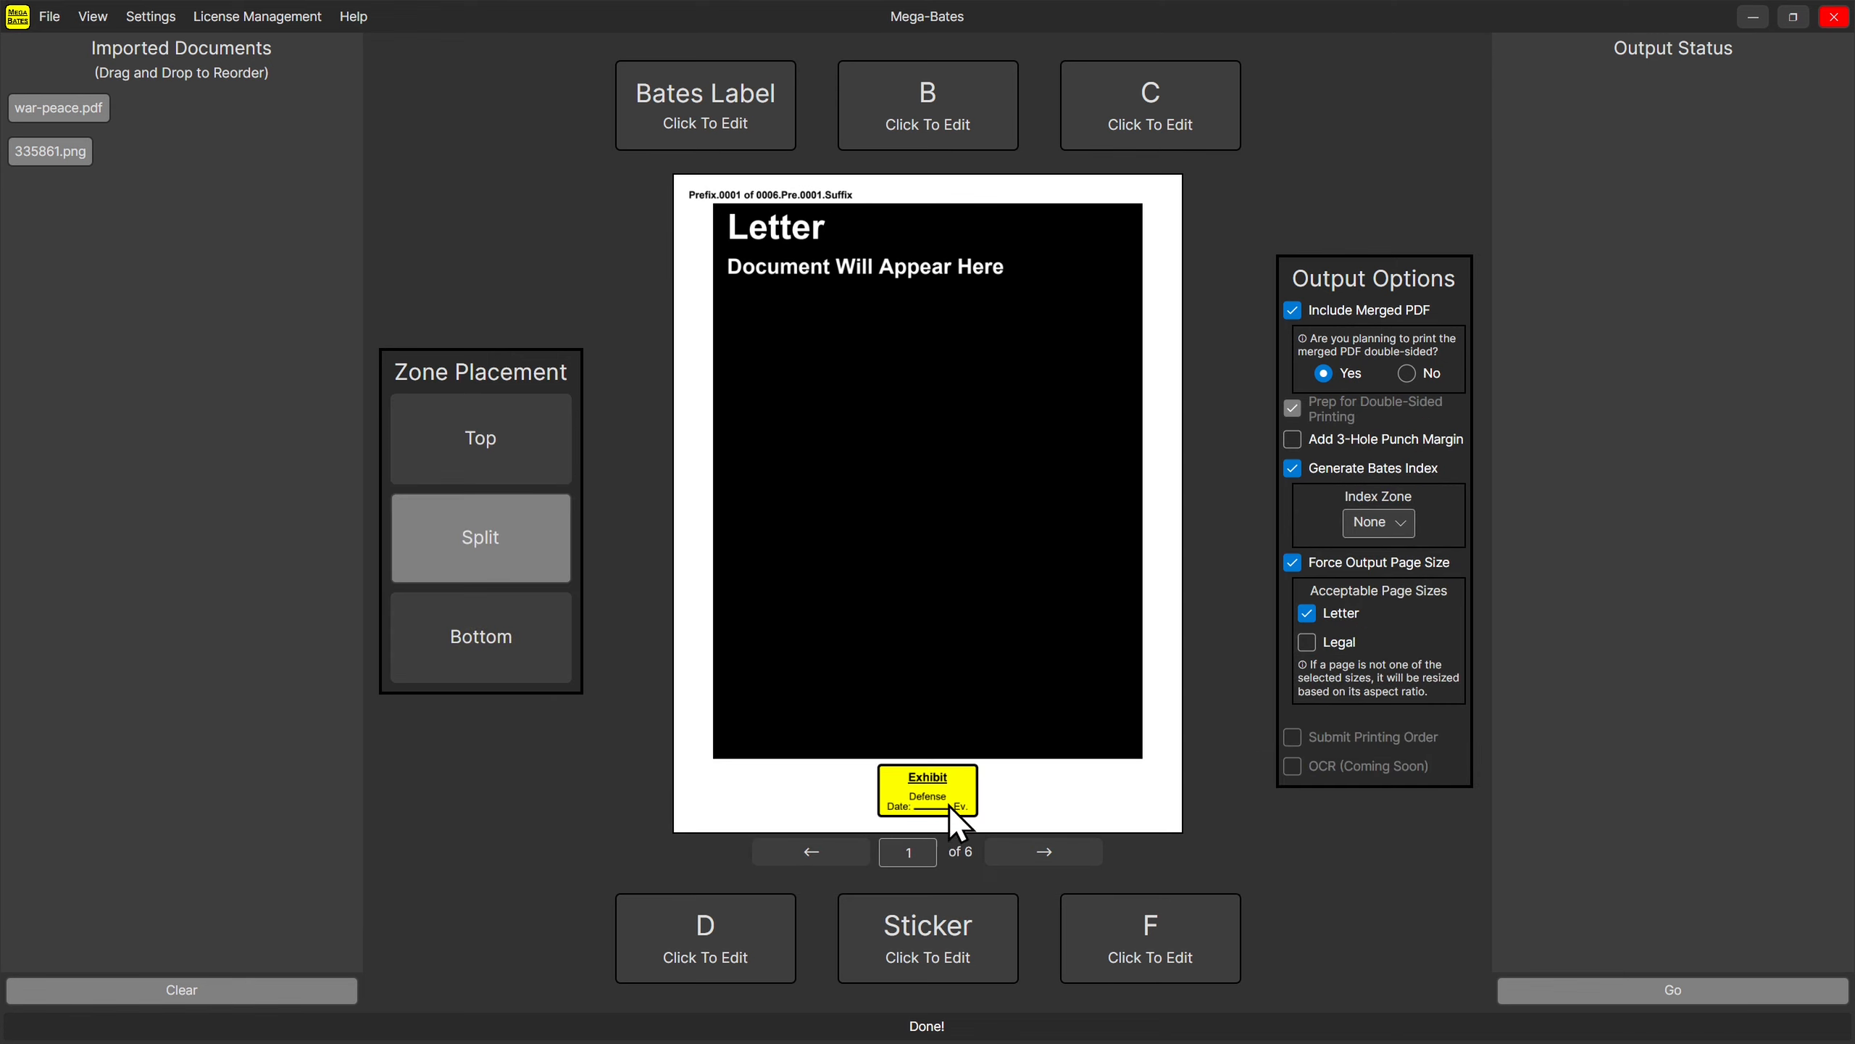
pyautogui.click(986, 954)
pyautogui.click(1201, 679)
pyautogui.click(1213, 732)
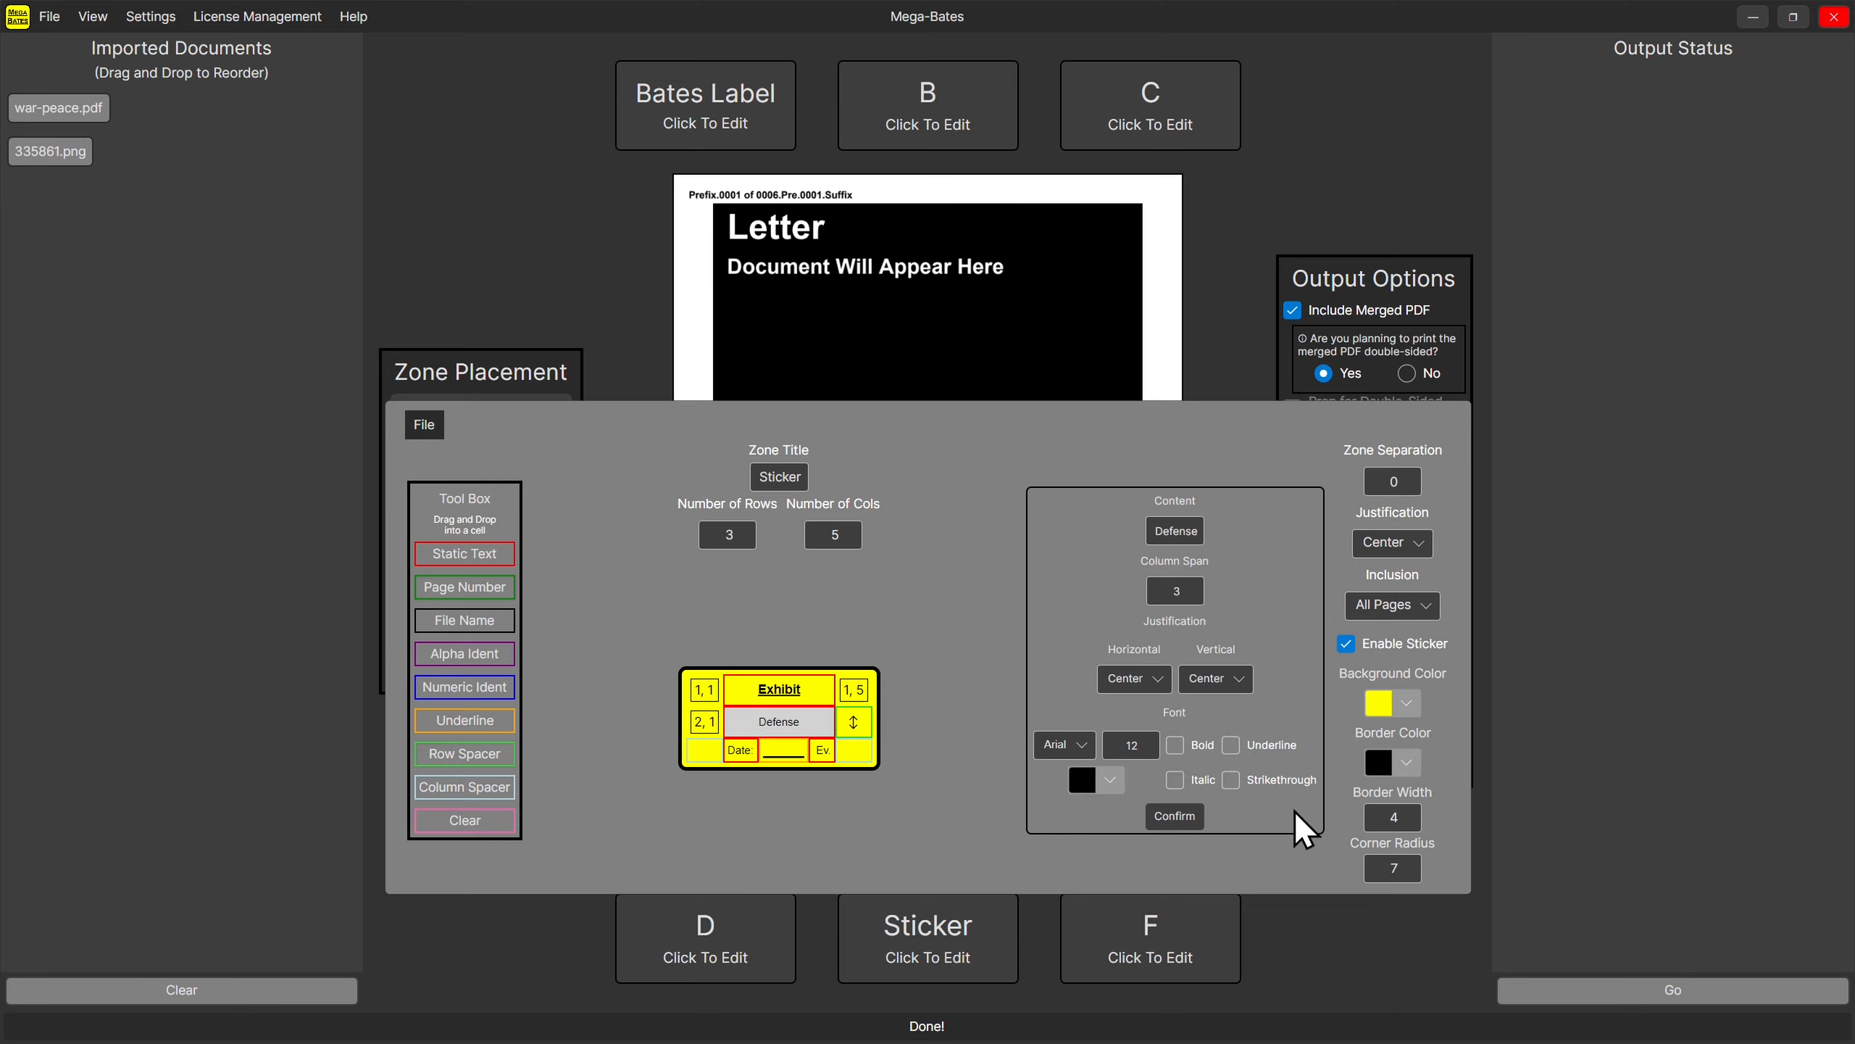
# Look over the zone's open, save and clear options and return to the page preview.
pyautogui.click(435, 426)
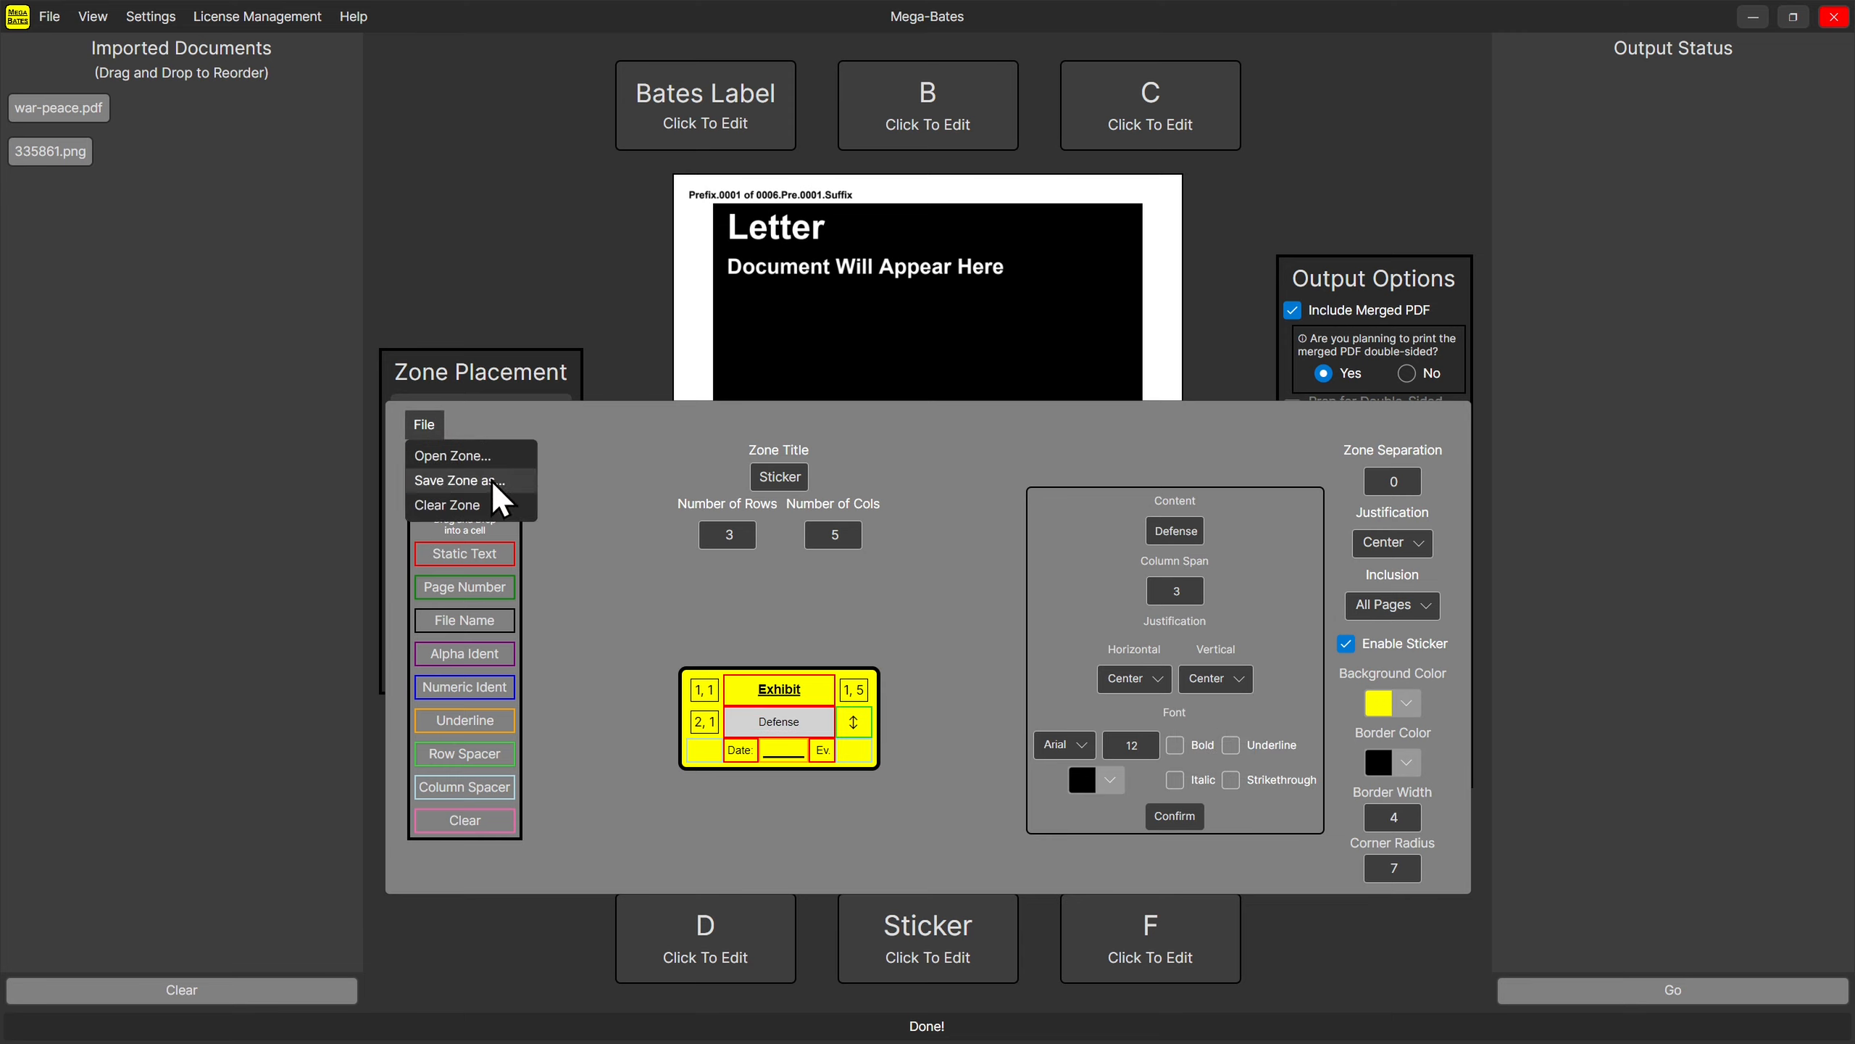
pyautogui.click(1347, 939)
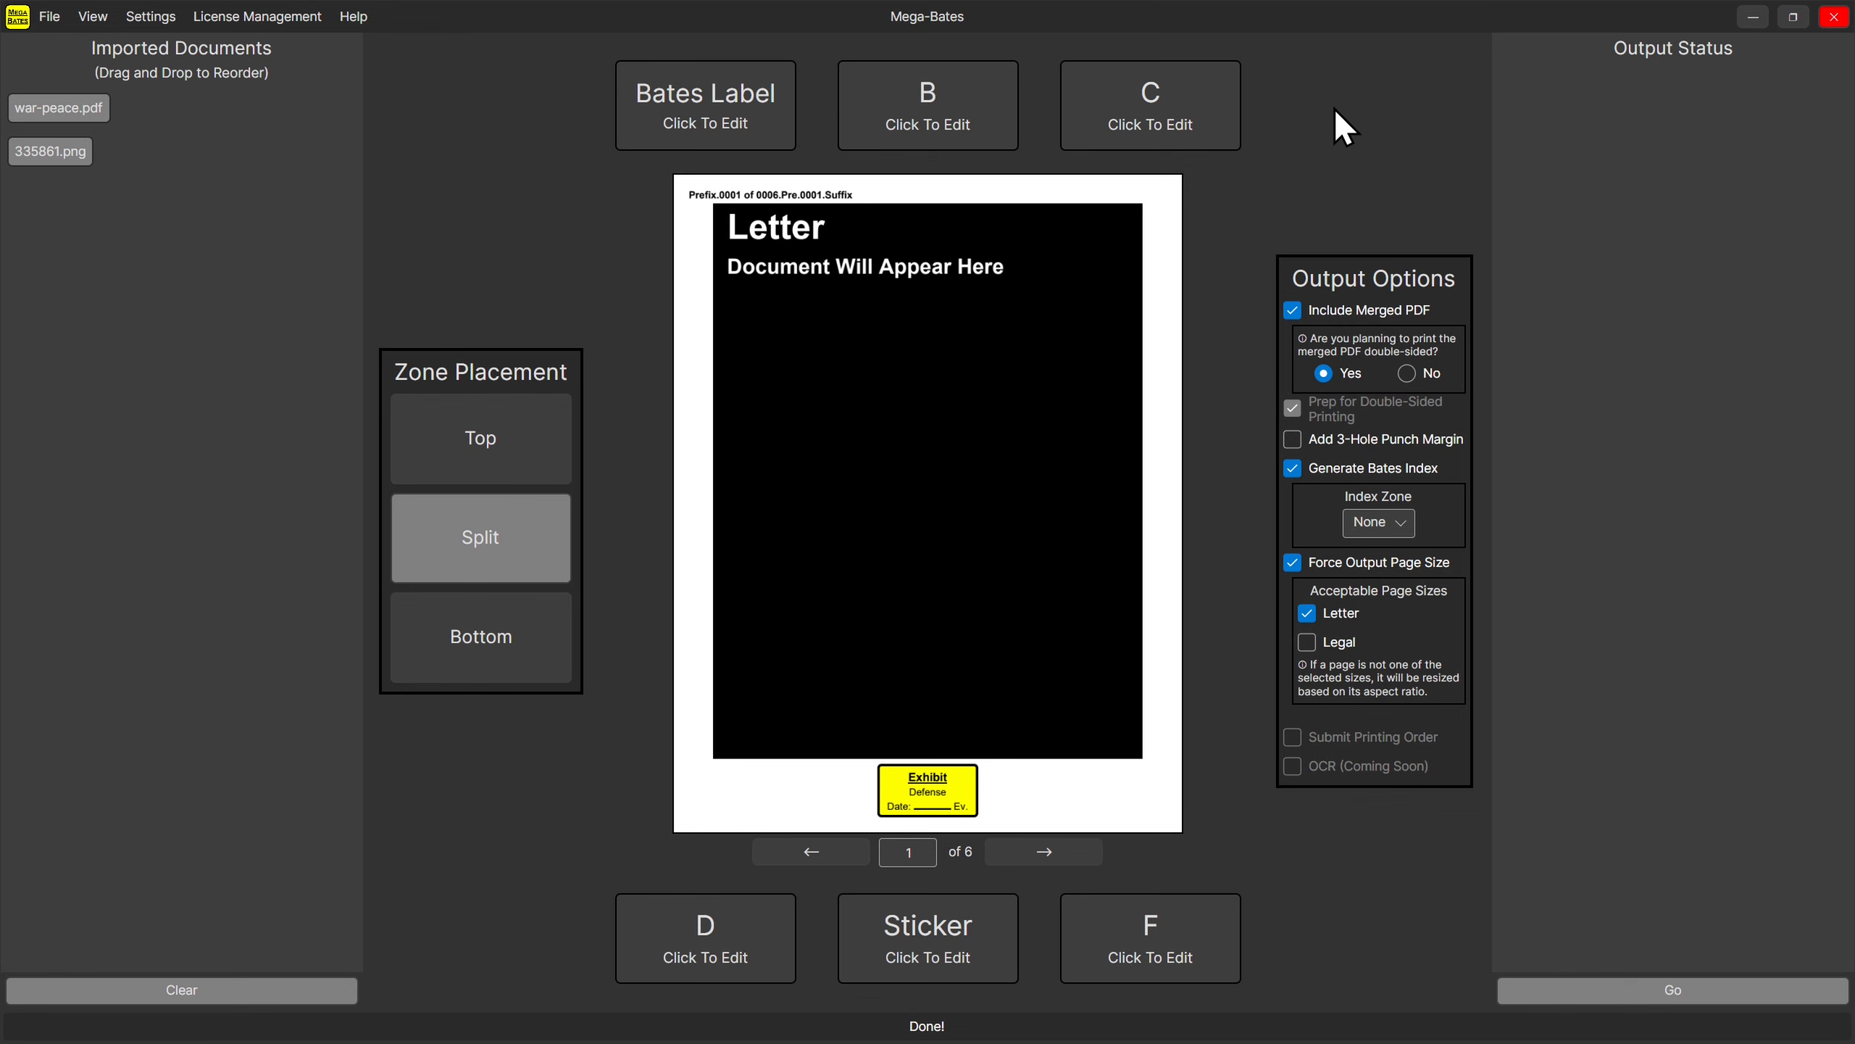
# Insert a row below the Sticker's Date: row and place a Column Spacer 65 wide under the Date: cell.
pyautogui.click(844, 810)
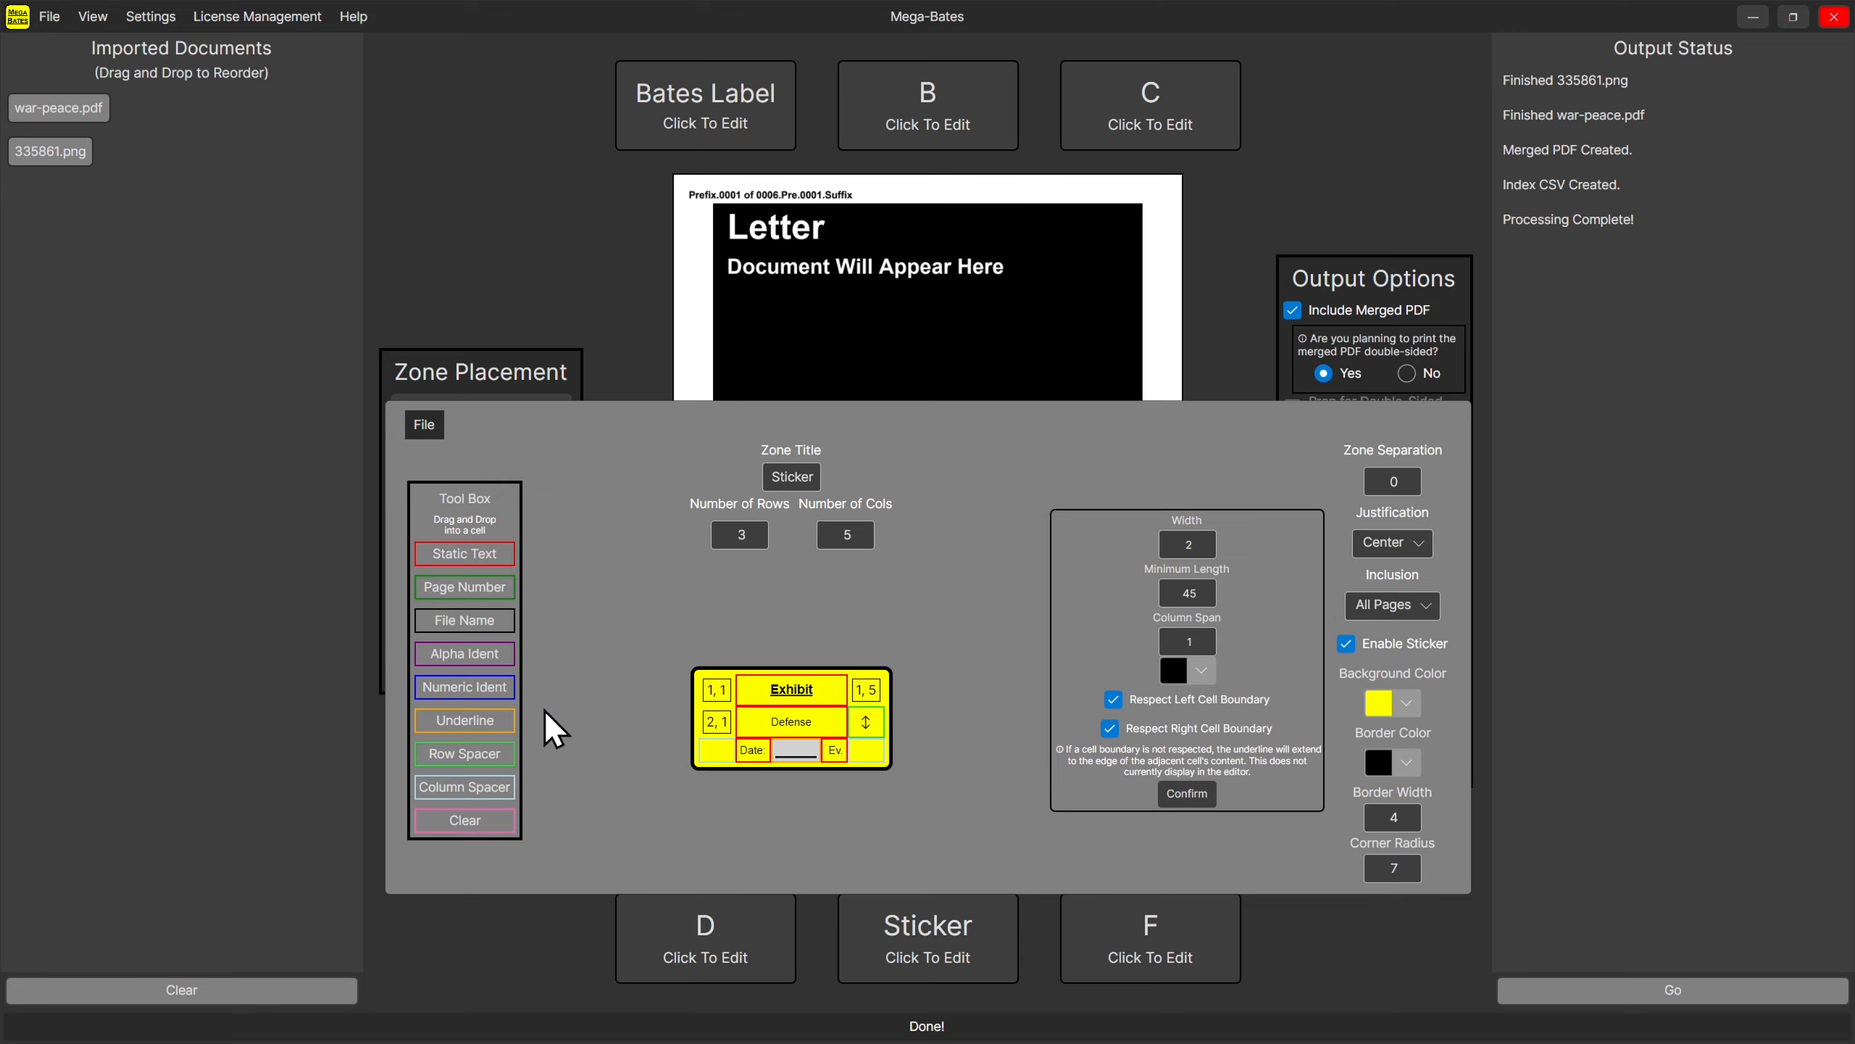
pyautogui.rightClick(750, 753)
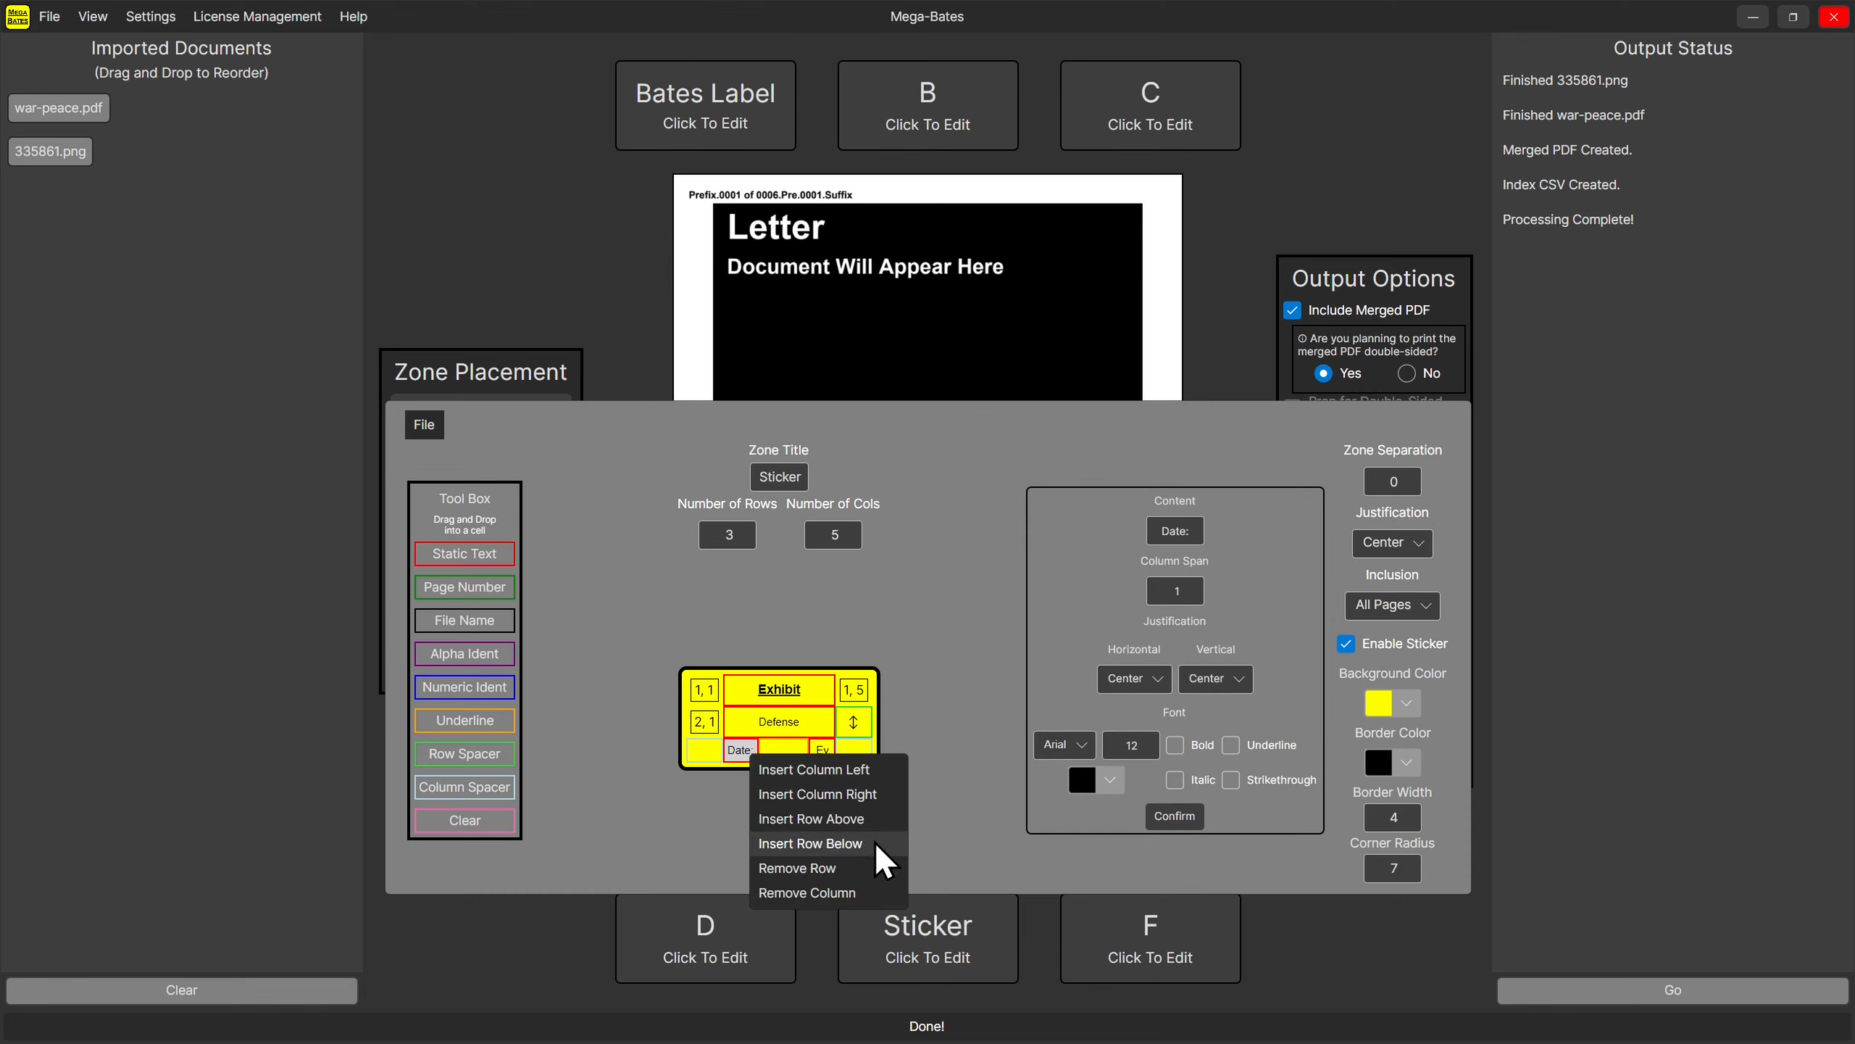
pyautogui.click(809, 843)
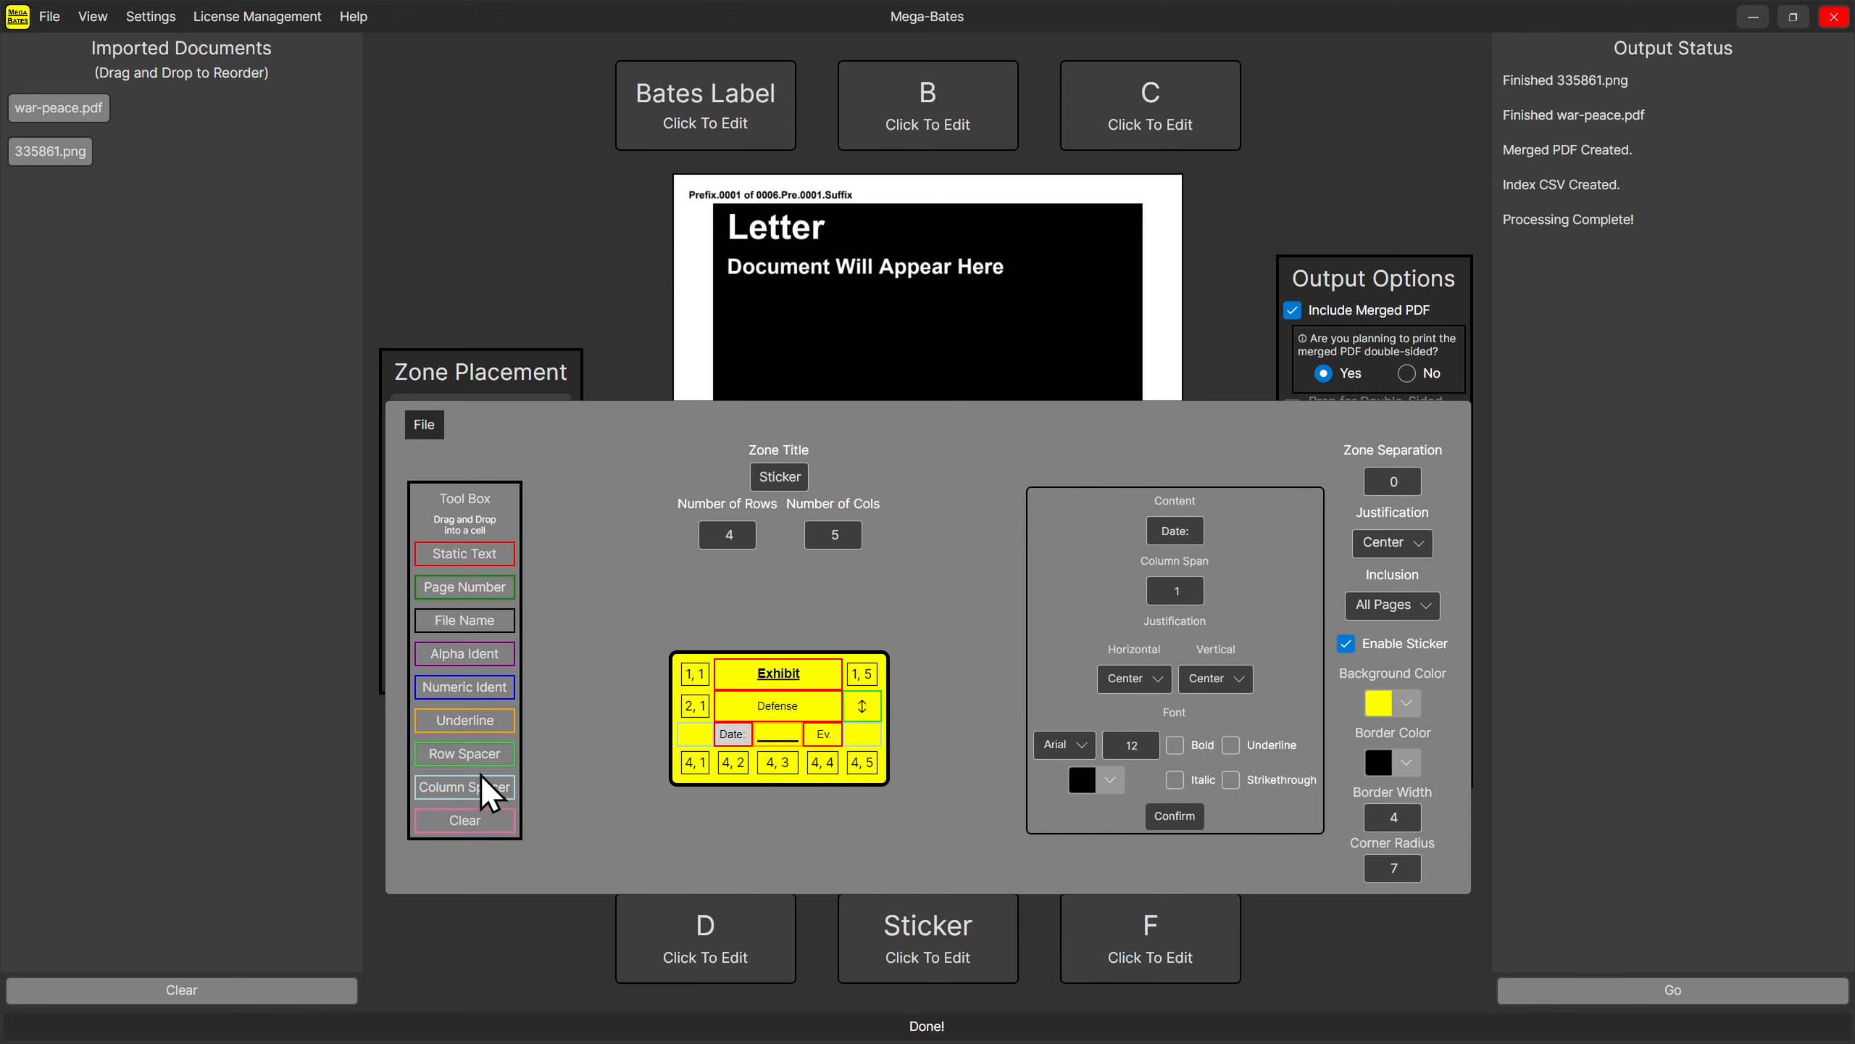
pyautogui.moveTo(479, 774); pyautogui.dragTo(745, 767)
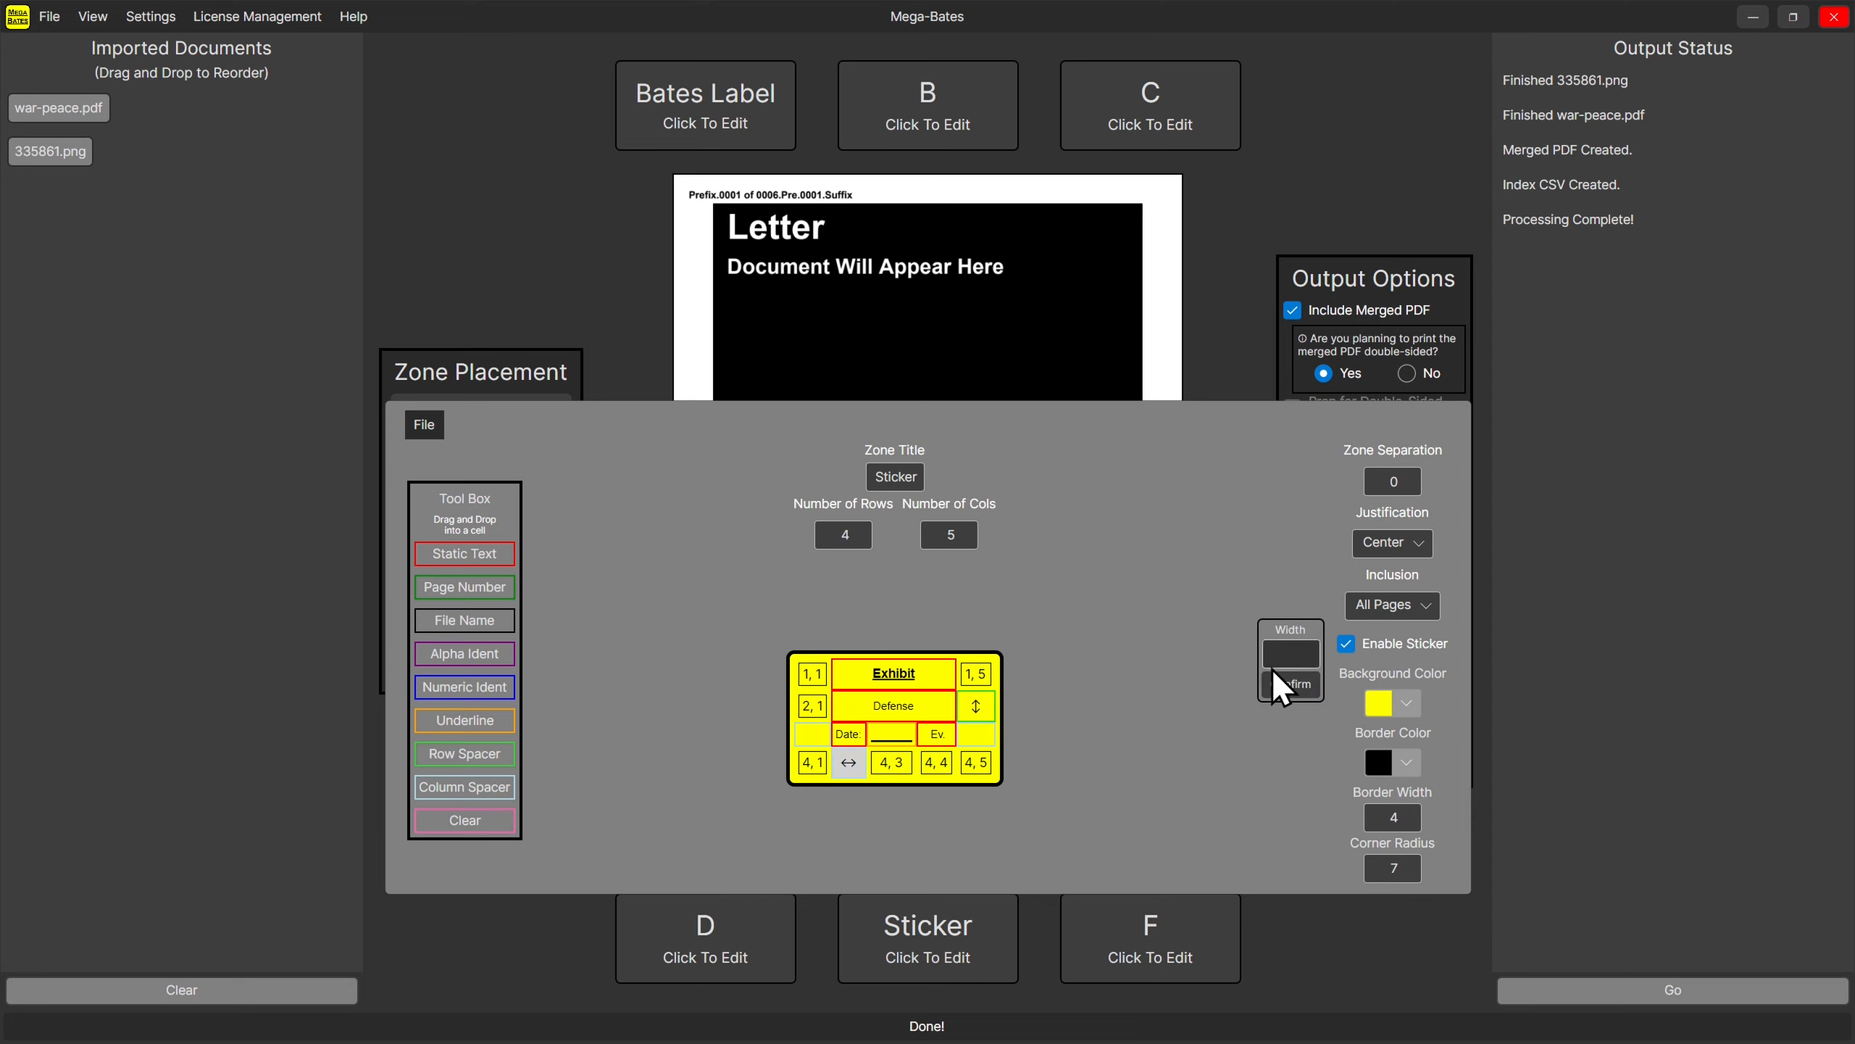
pyautogui.write('65')
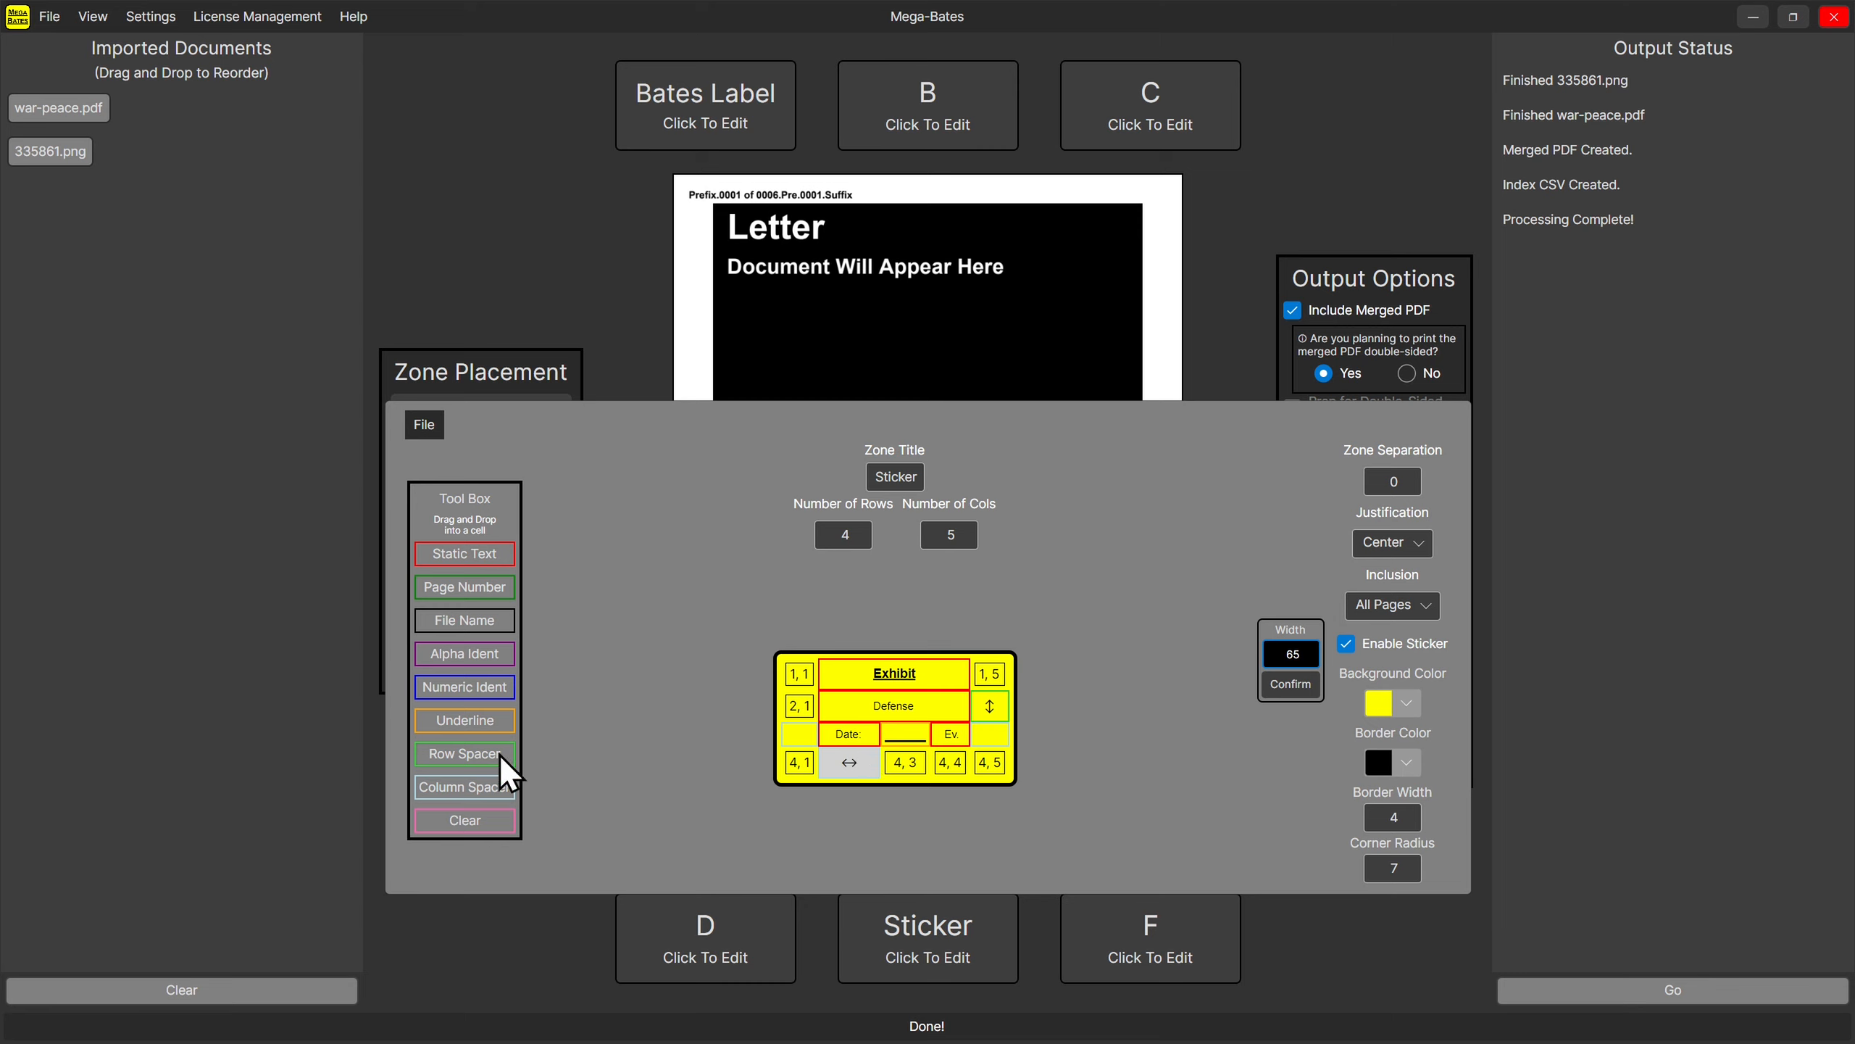
# Place a Column Spacer 65 wide under the Sticker's Ev. cell and return to the page preview.
pyautogui.moveTo(482, 786); pyautogui.dragTo(951, 762)
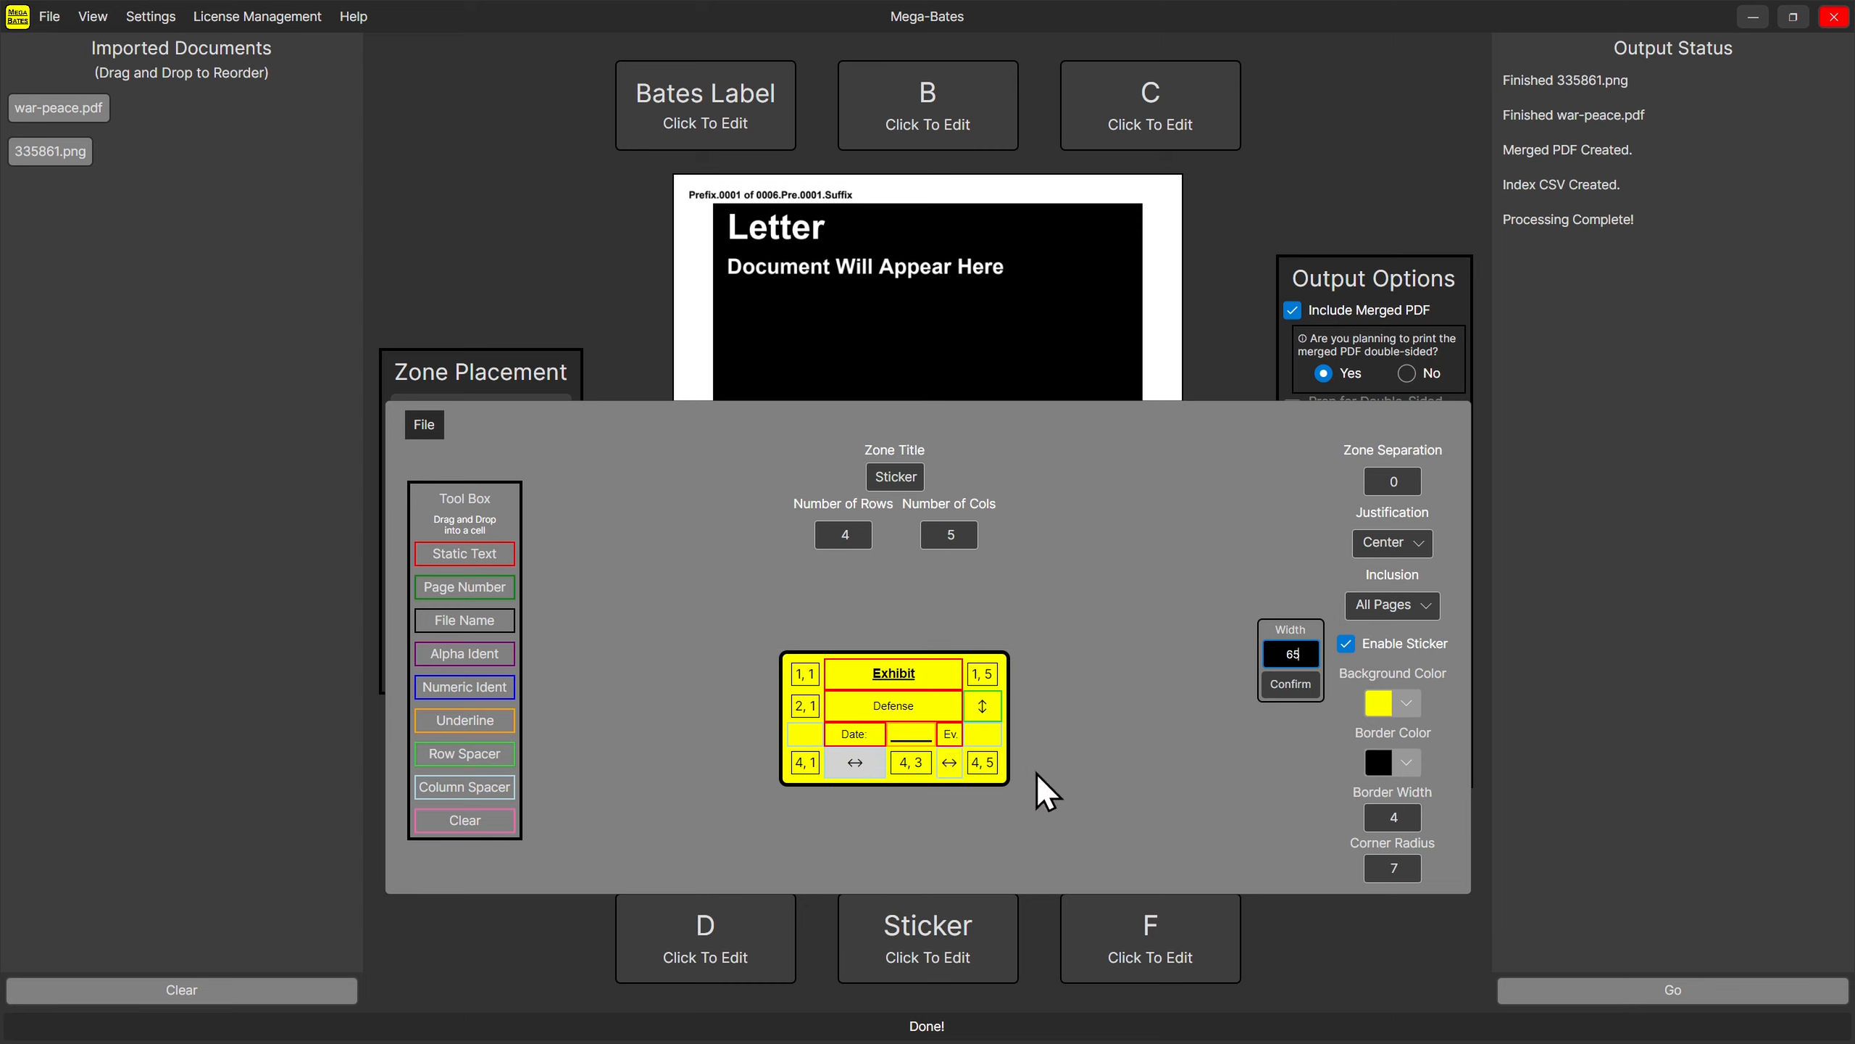
pyautogui.click(949, 763)
pyautogui.click(1292, 654)
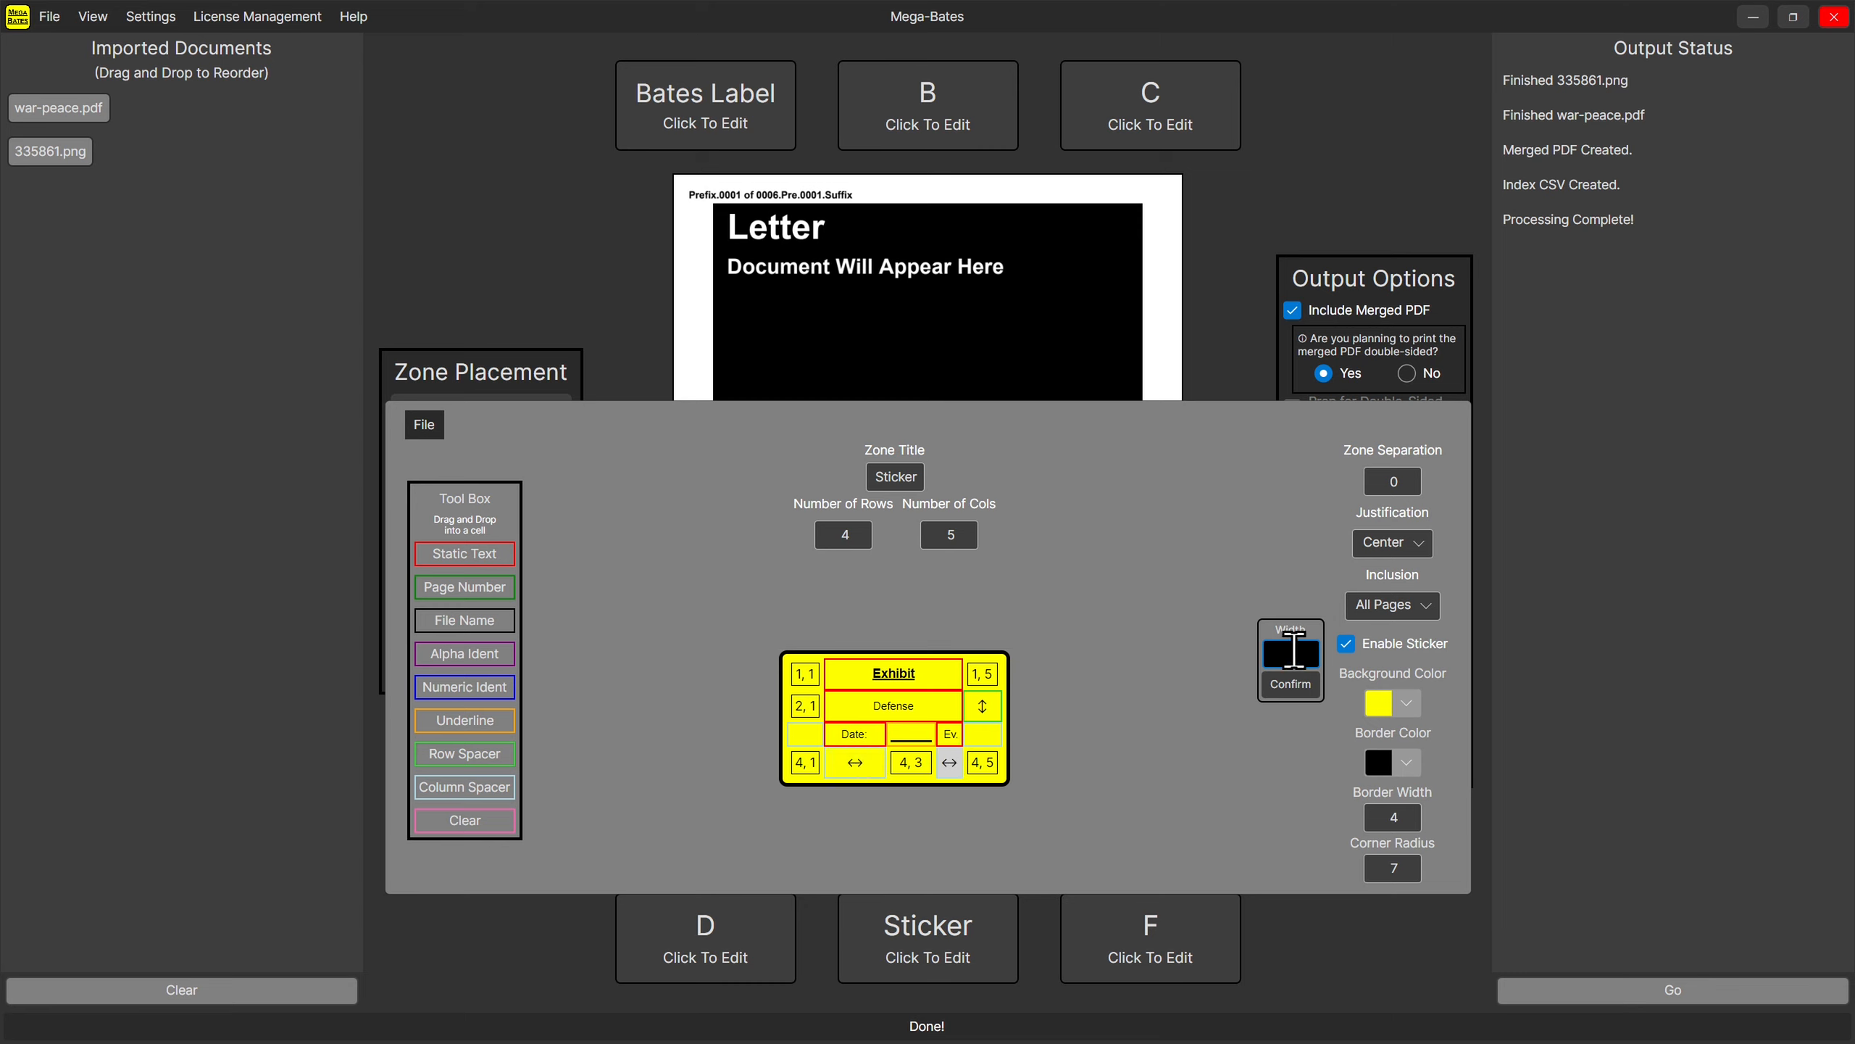
pyautogui.write('65')
pyautogui.click(1338, 932)
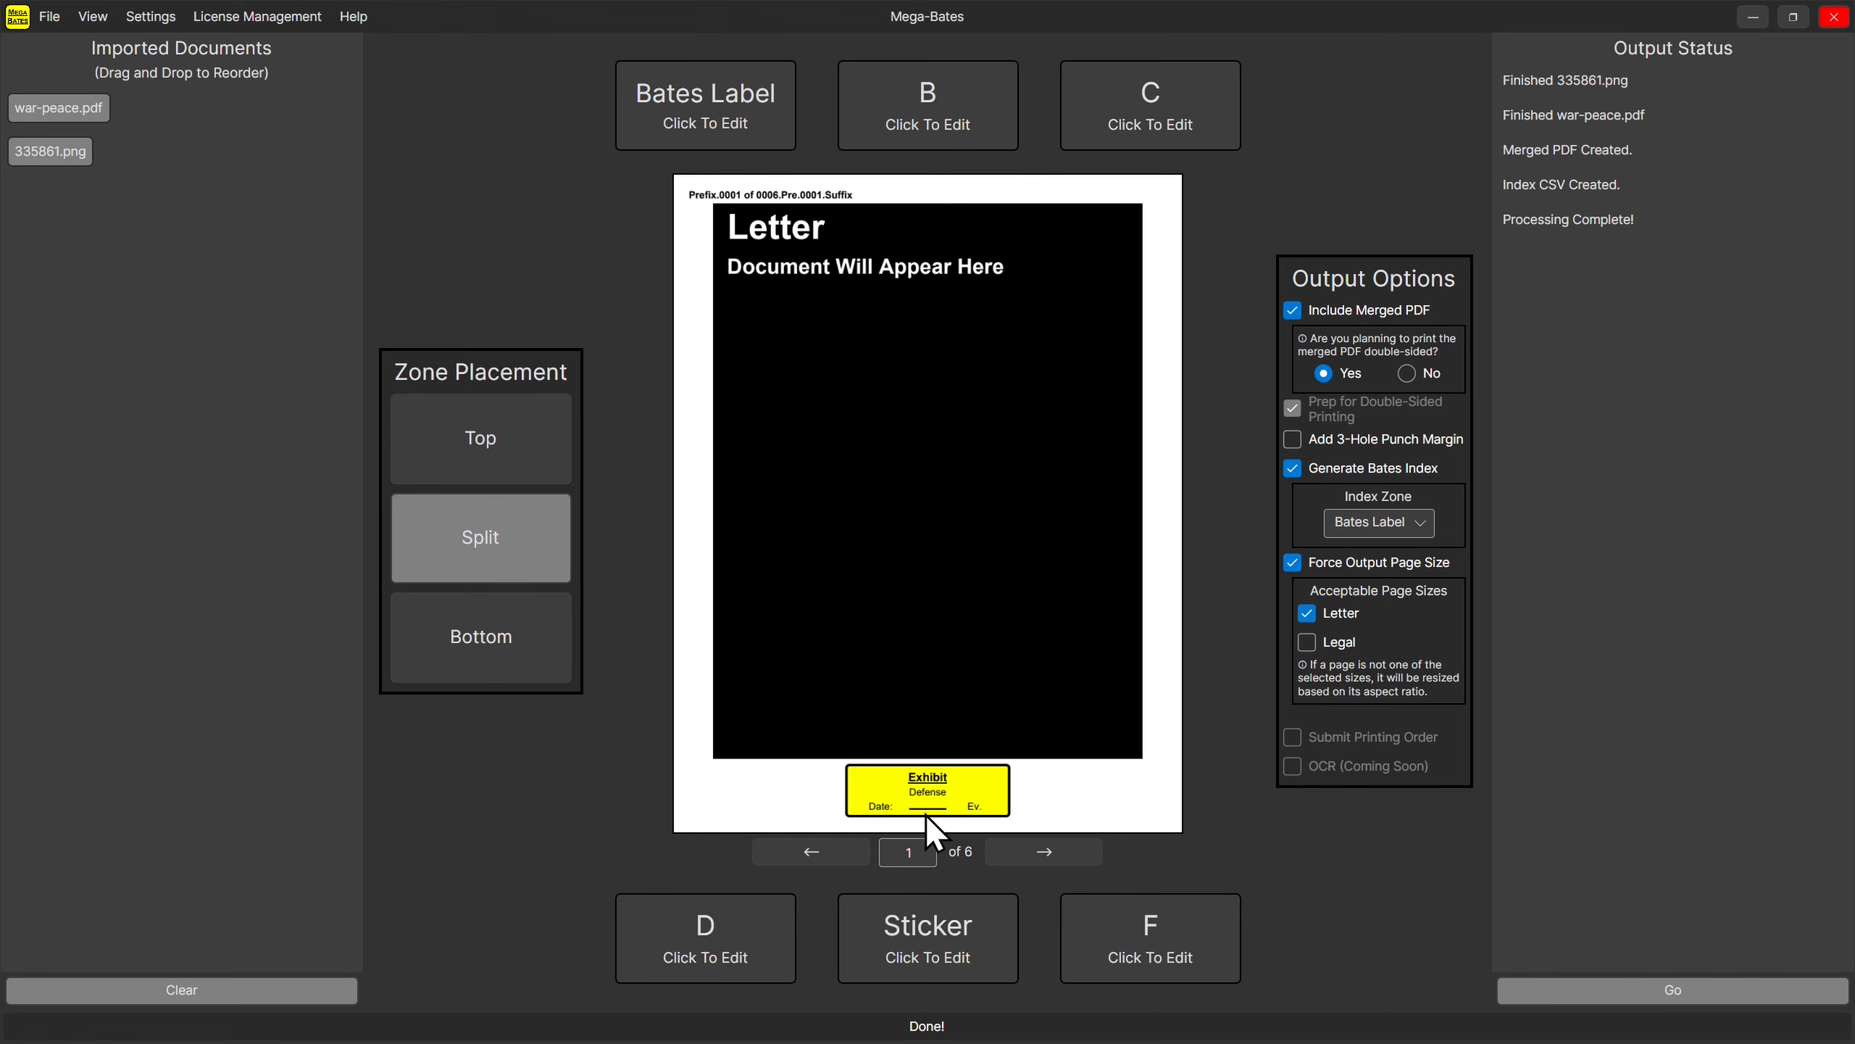
# Turn off Respect Left Cell Boundary for the Sticker's underline beside the Date: cell and check it on the page preview.
pyautogui.click(977, 946)
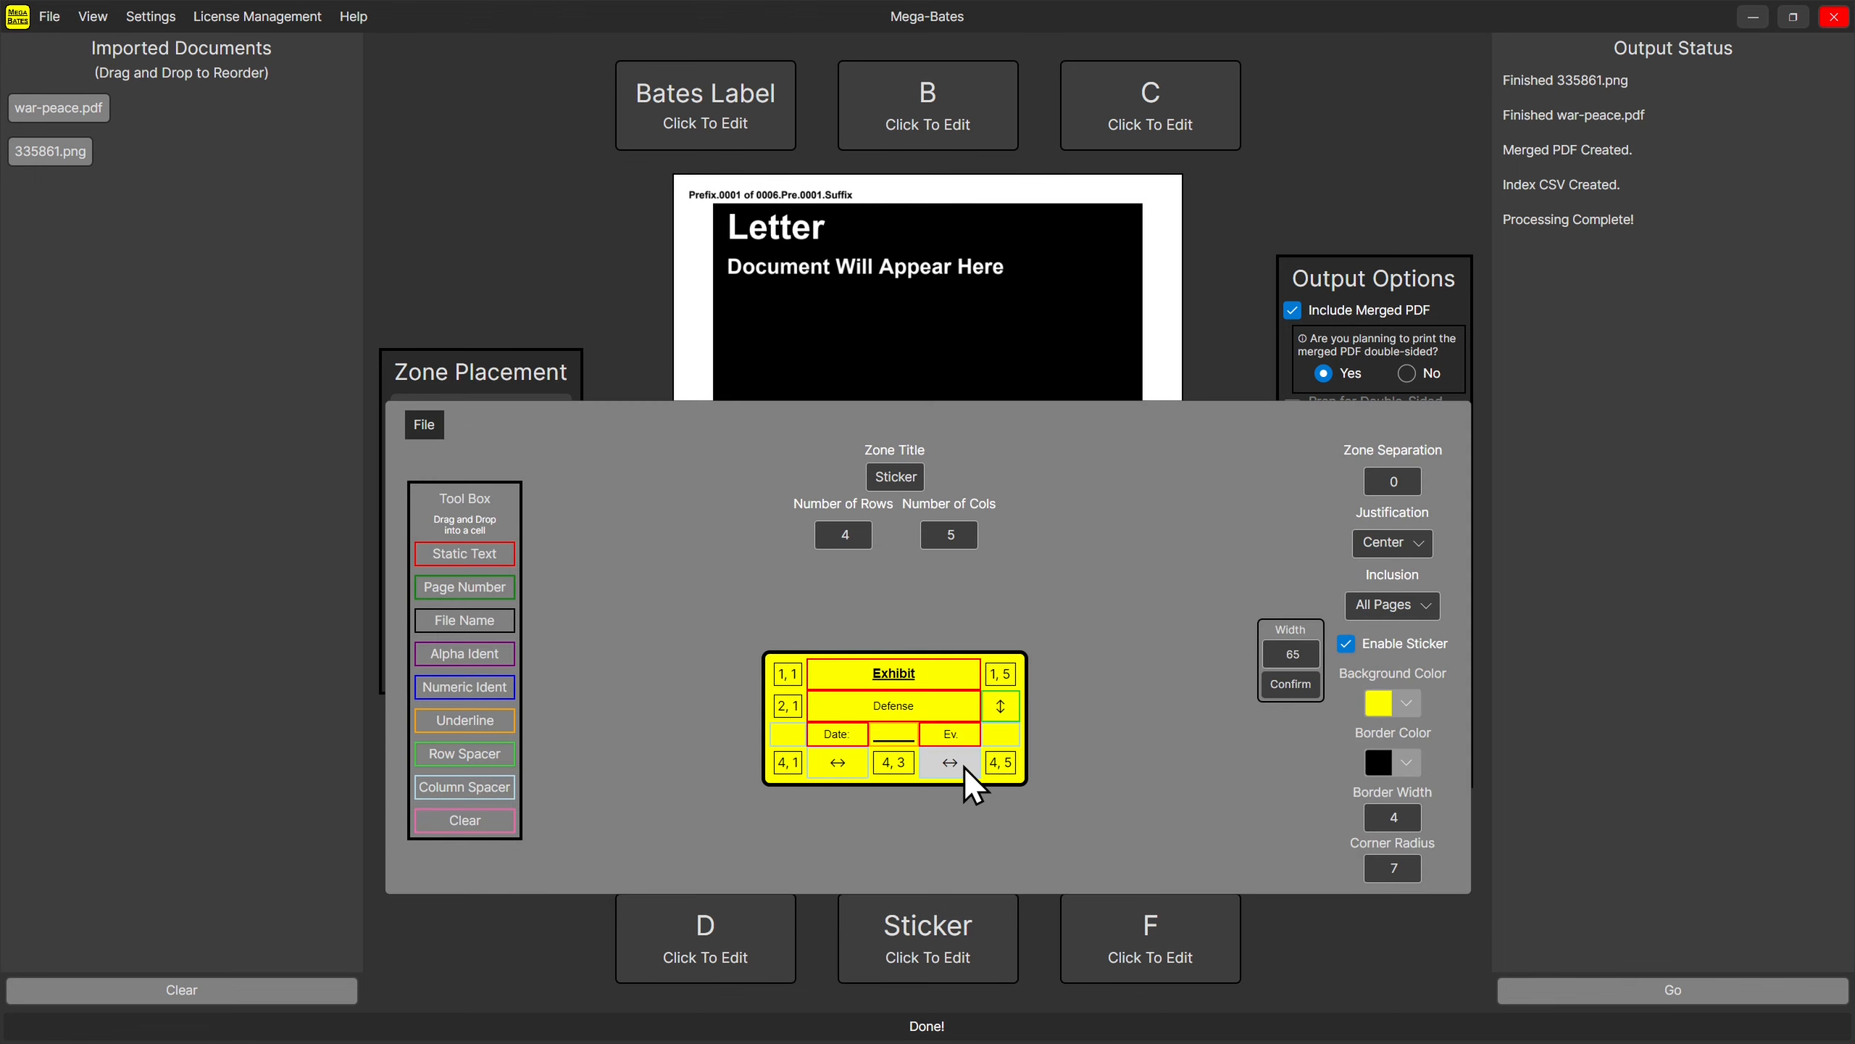
pyautogui.click(904, 736)
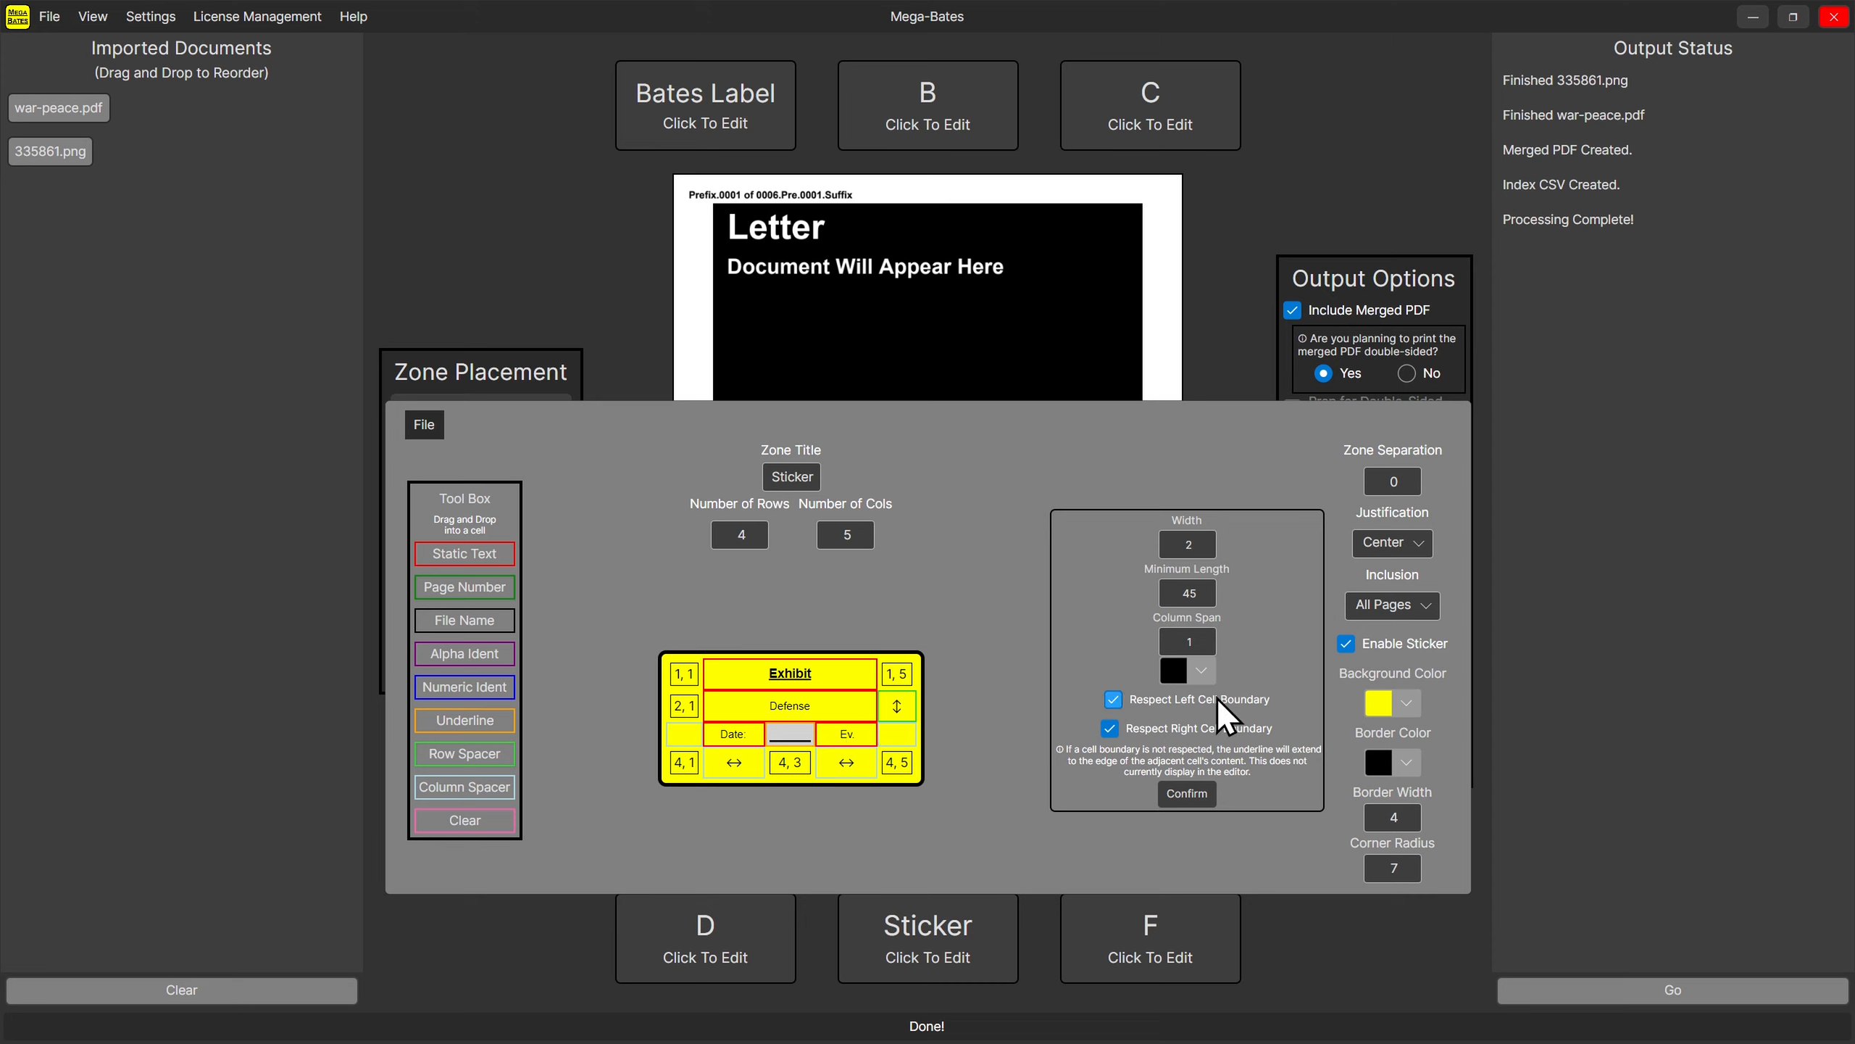
pyautogui.click(1121, 702)
pyautogui.click(1338, 946)
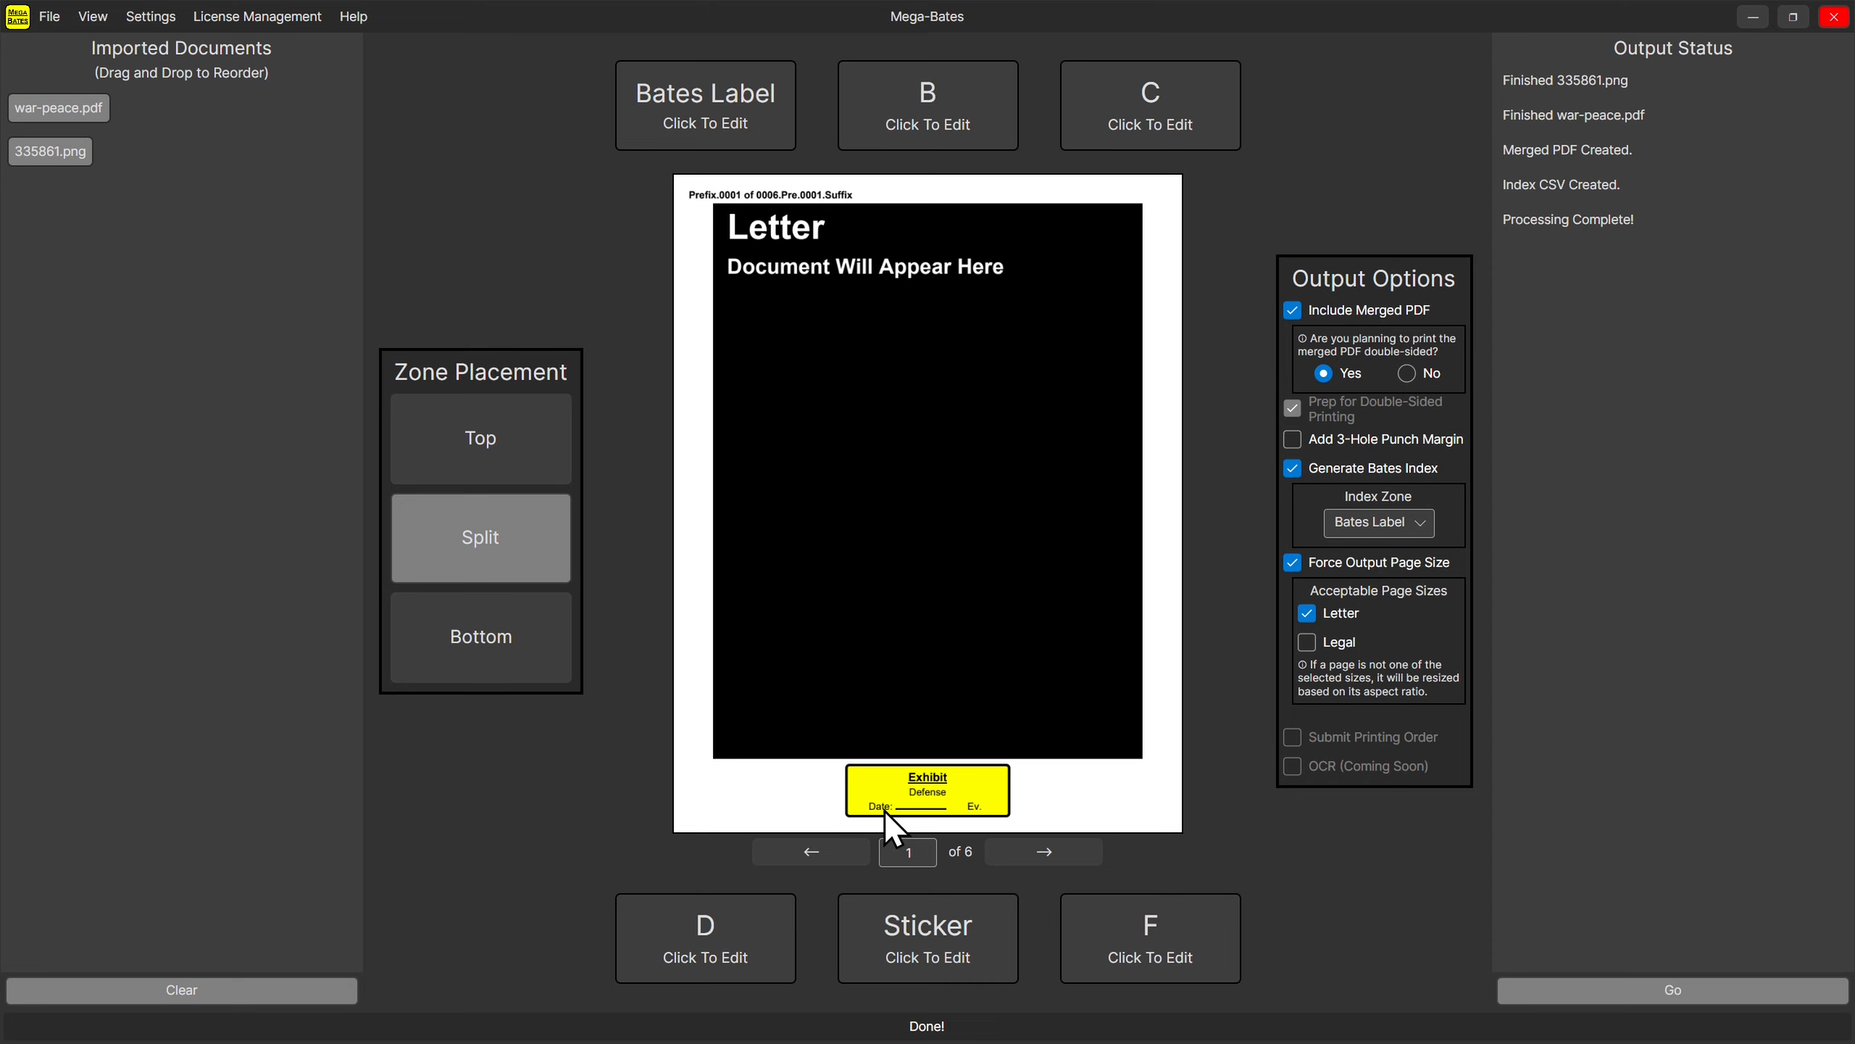
# Try the Sticker's Date: text without its trailing space, check it on the page preview, and restore the text.
pyautogui.click(922, 960)
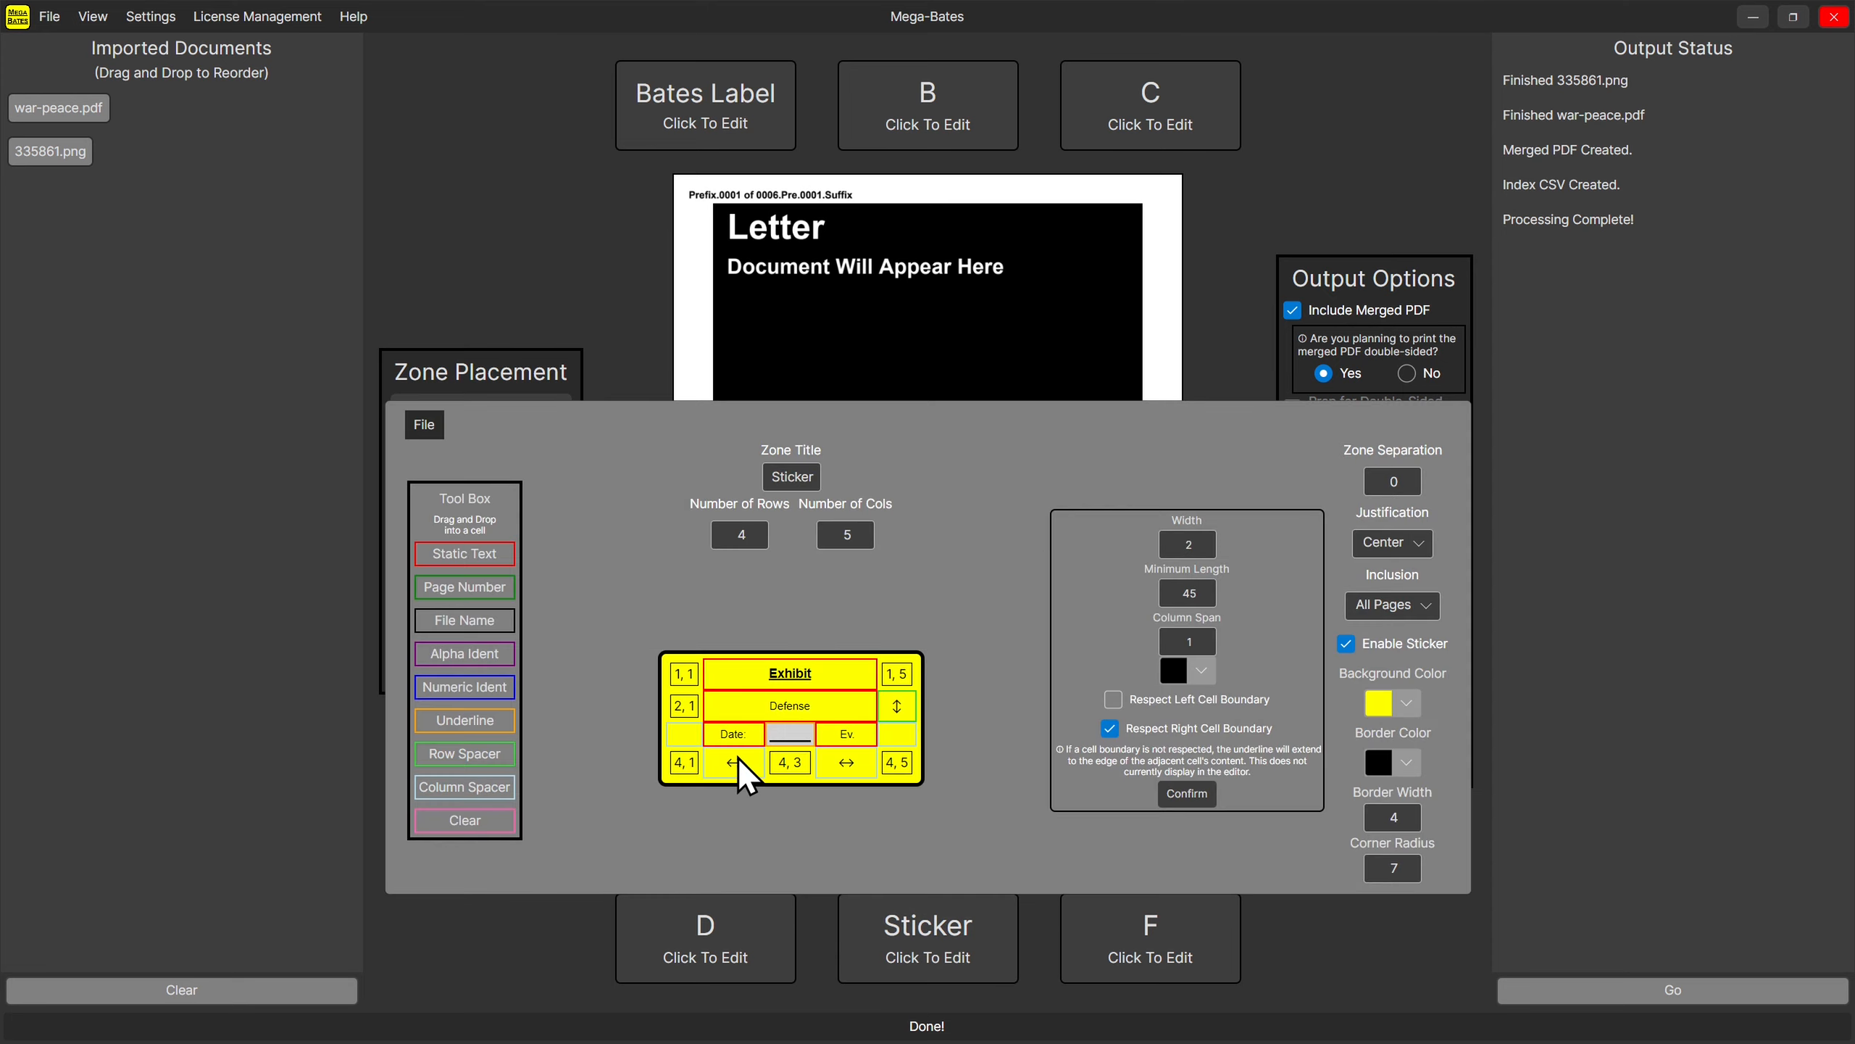
pyautogui.click(741, 736)
pyautogui.click(1186, 537)
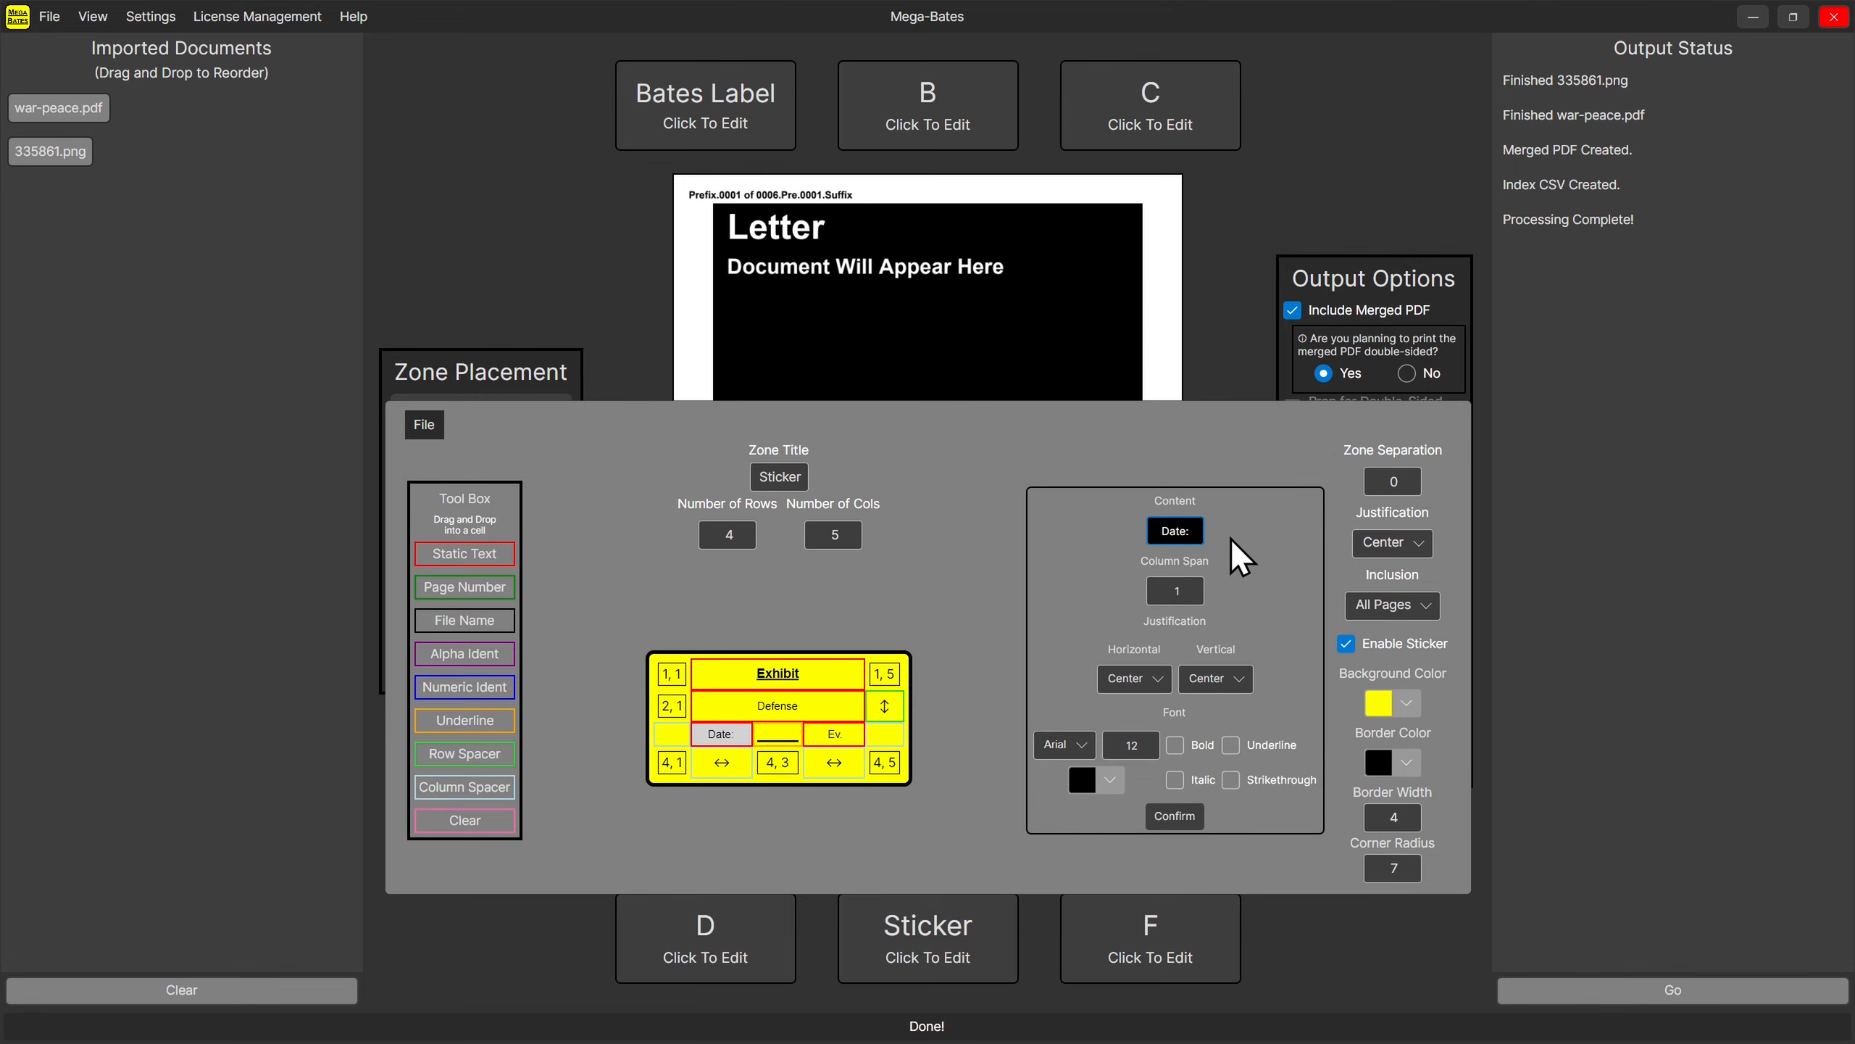
pyautogui.click(1336, 962)
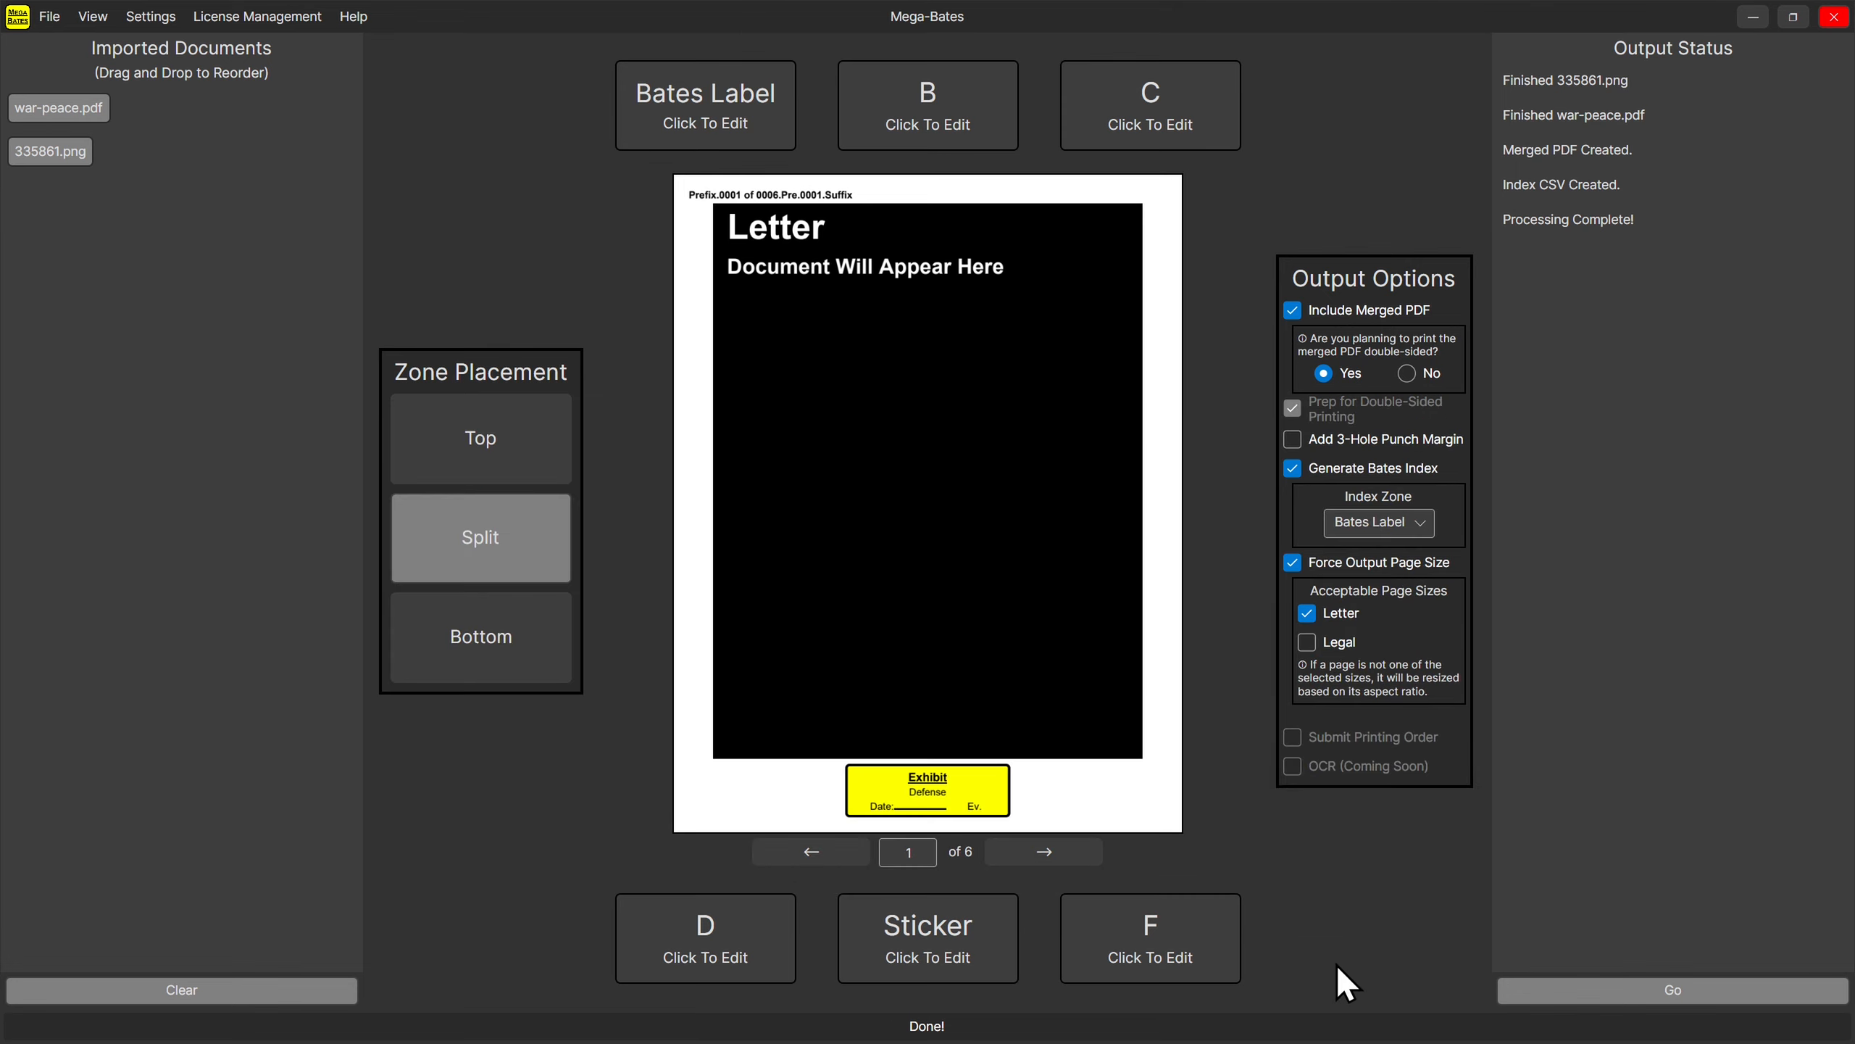
pyautogui.click(924, 896)
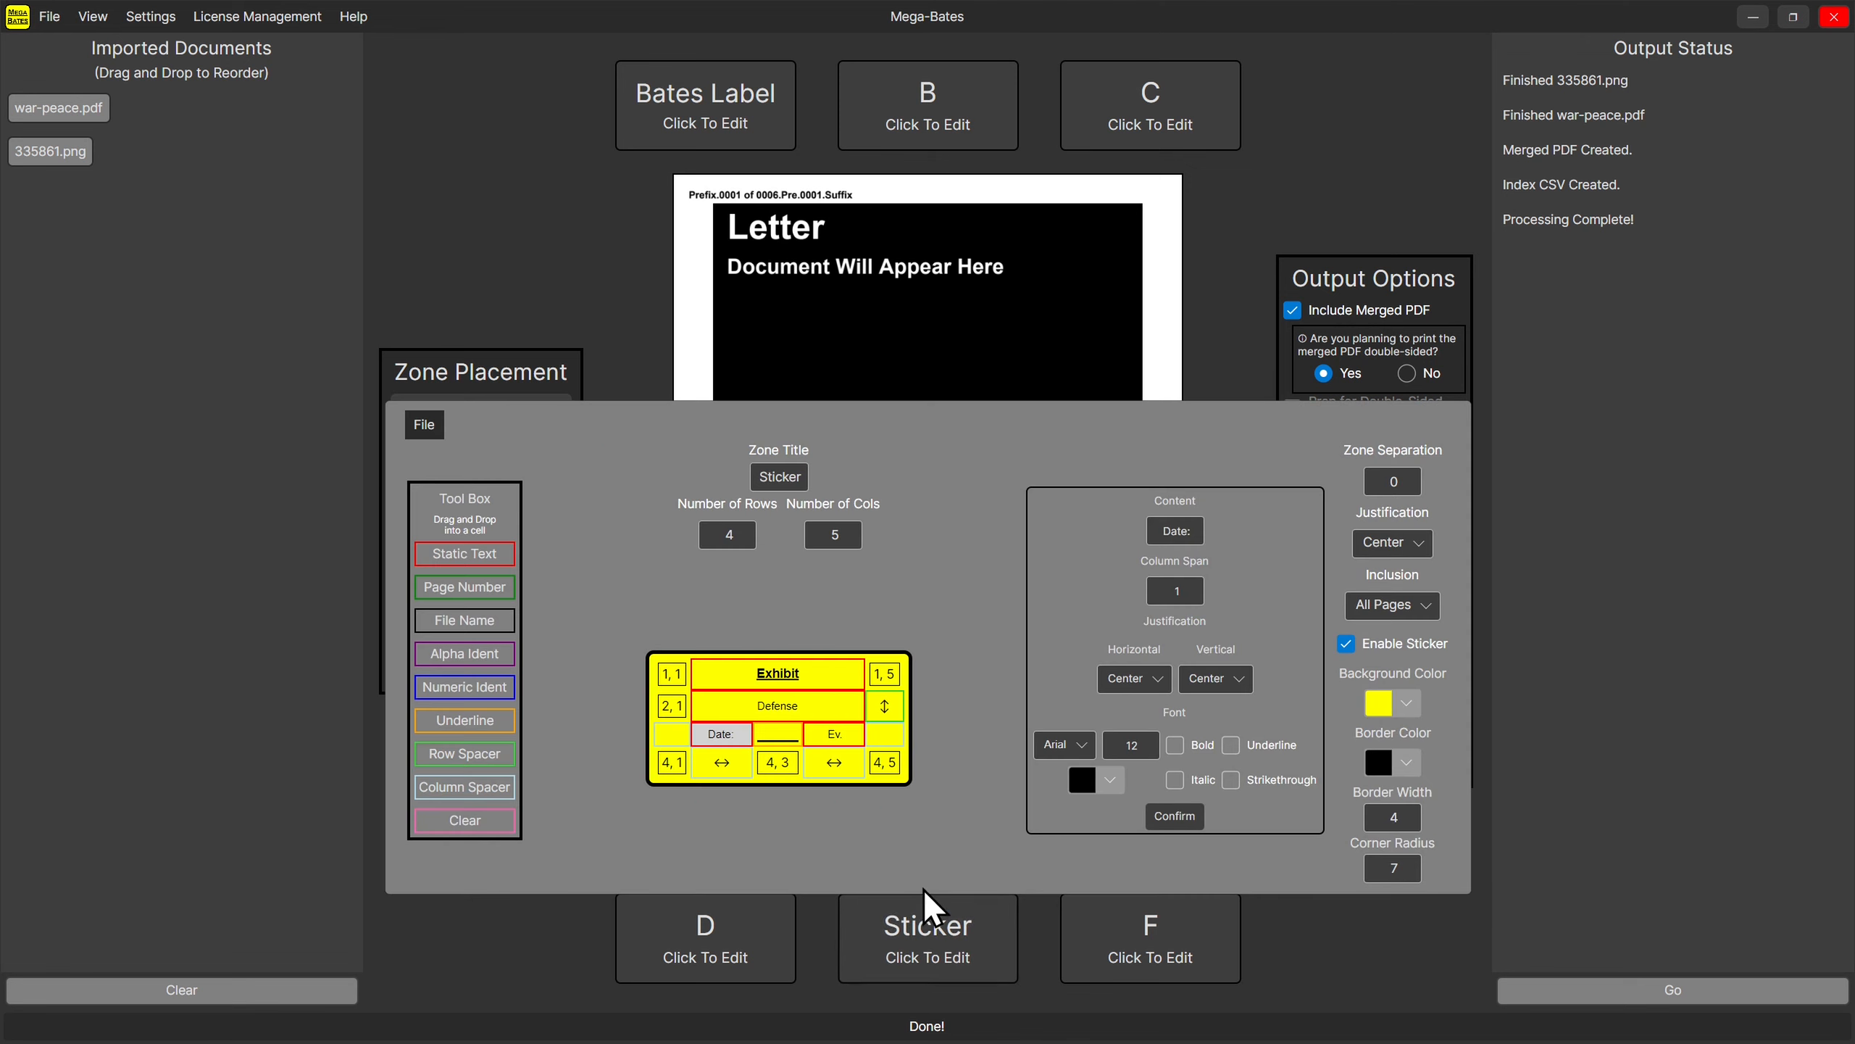
pyautogui.click(1194, 532)
pyautogui.press('BackSpace')
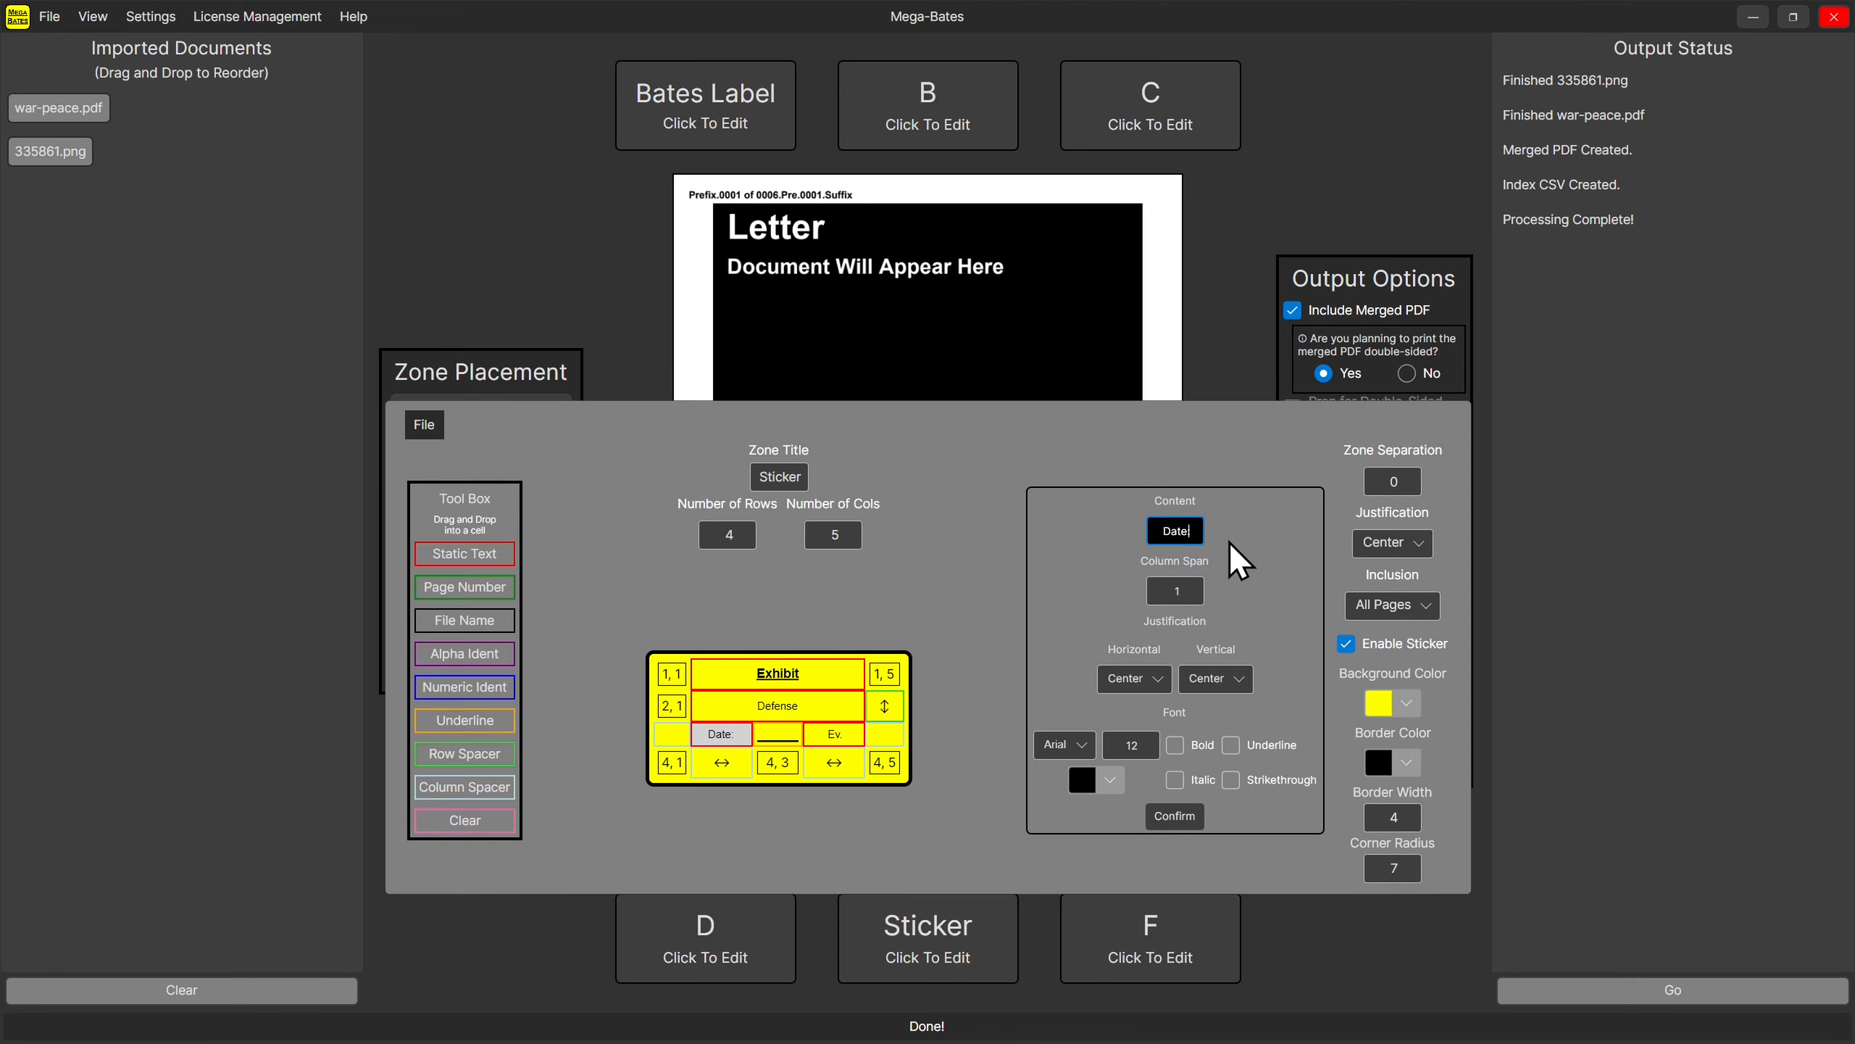
pyautogui.write(':')
# Try Left horizontal justification for the Date: text, check it on the page preview, and return it to Center.
pyautogui.click(718, 731)
pyautogui.click(1117, 679)
pyautogui.click(1144, 708)
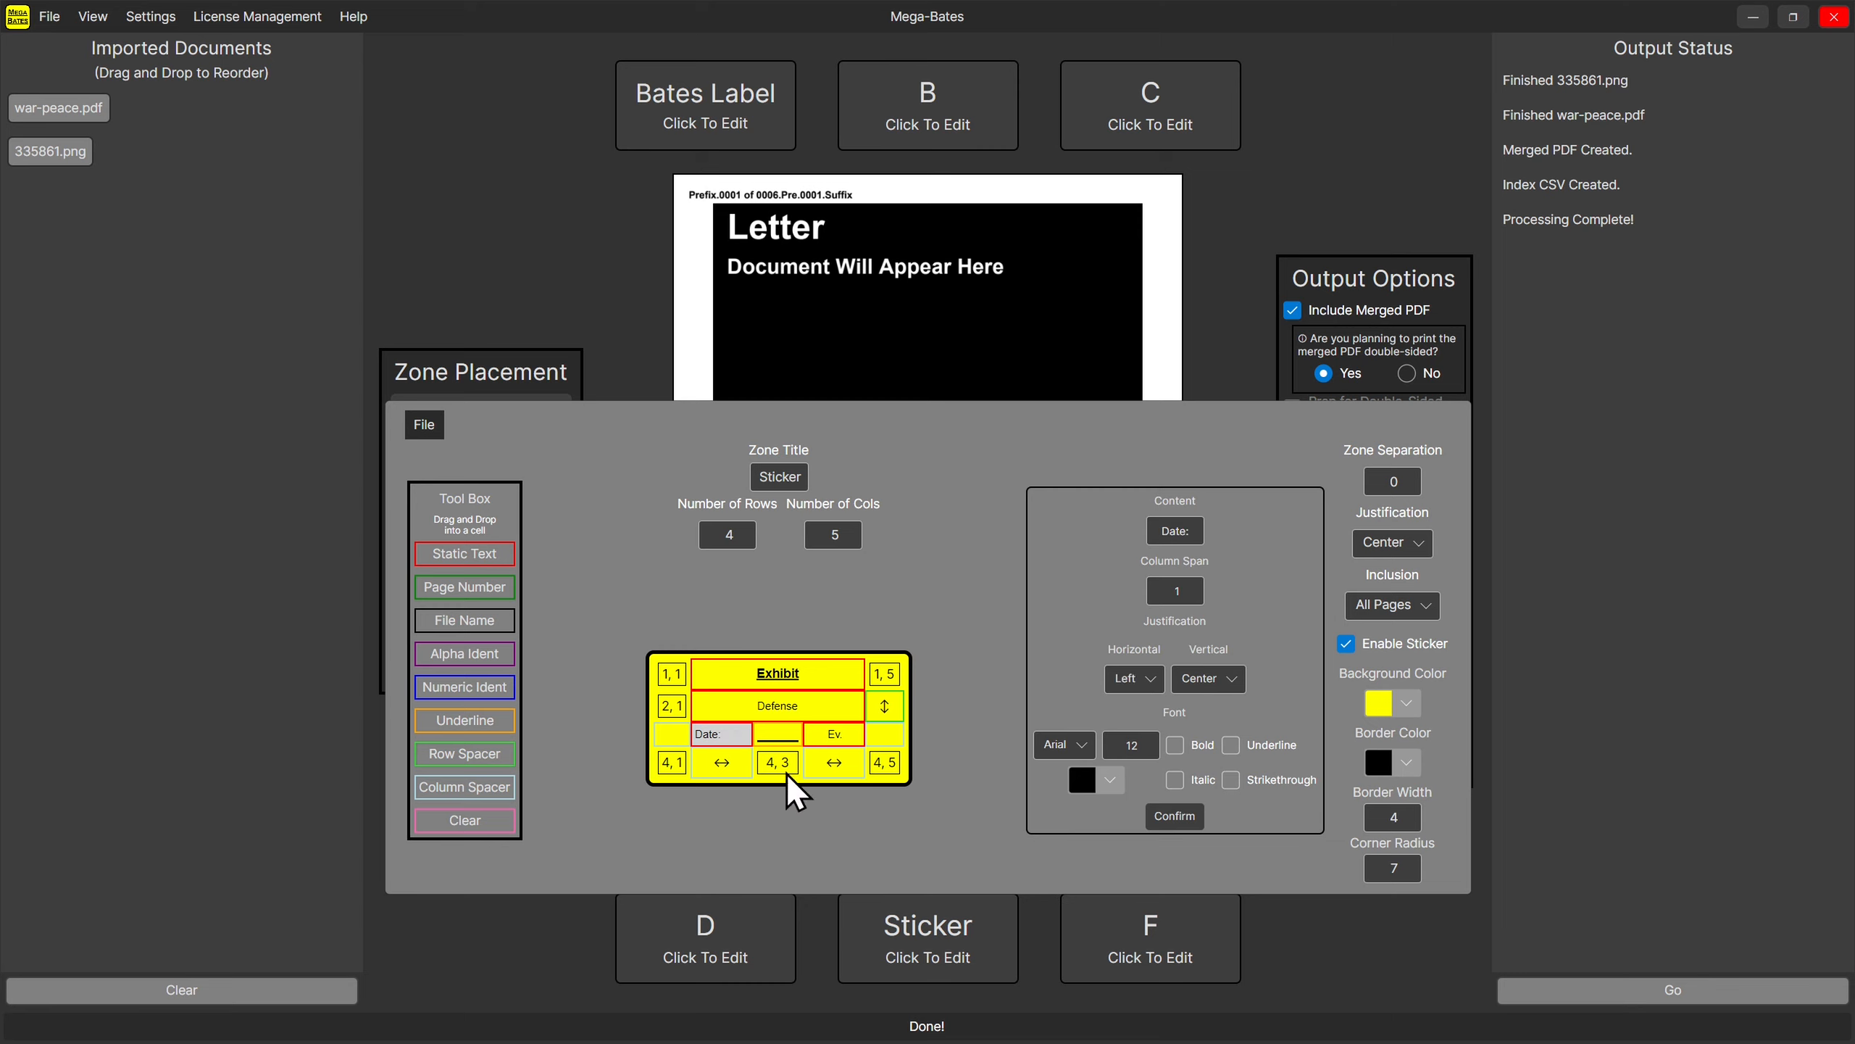
pyautogui.click(1302, 945)
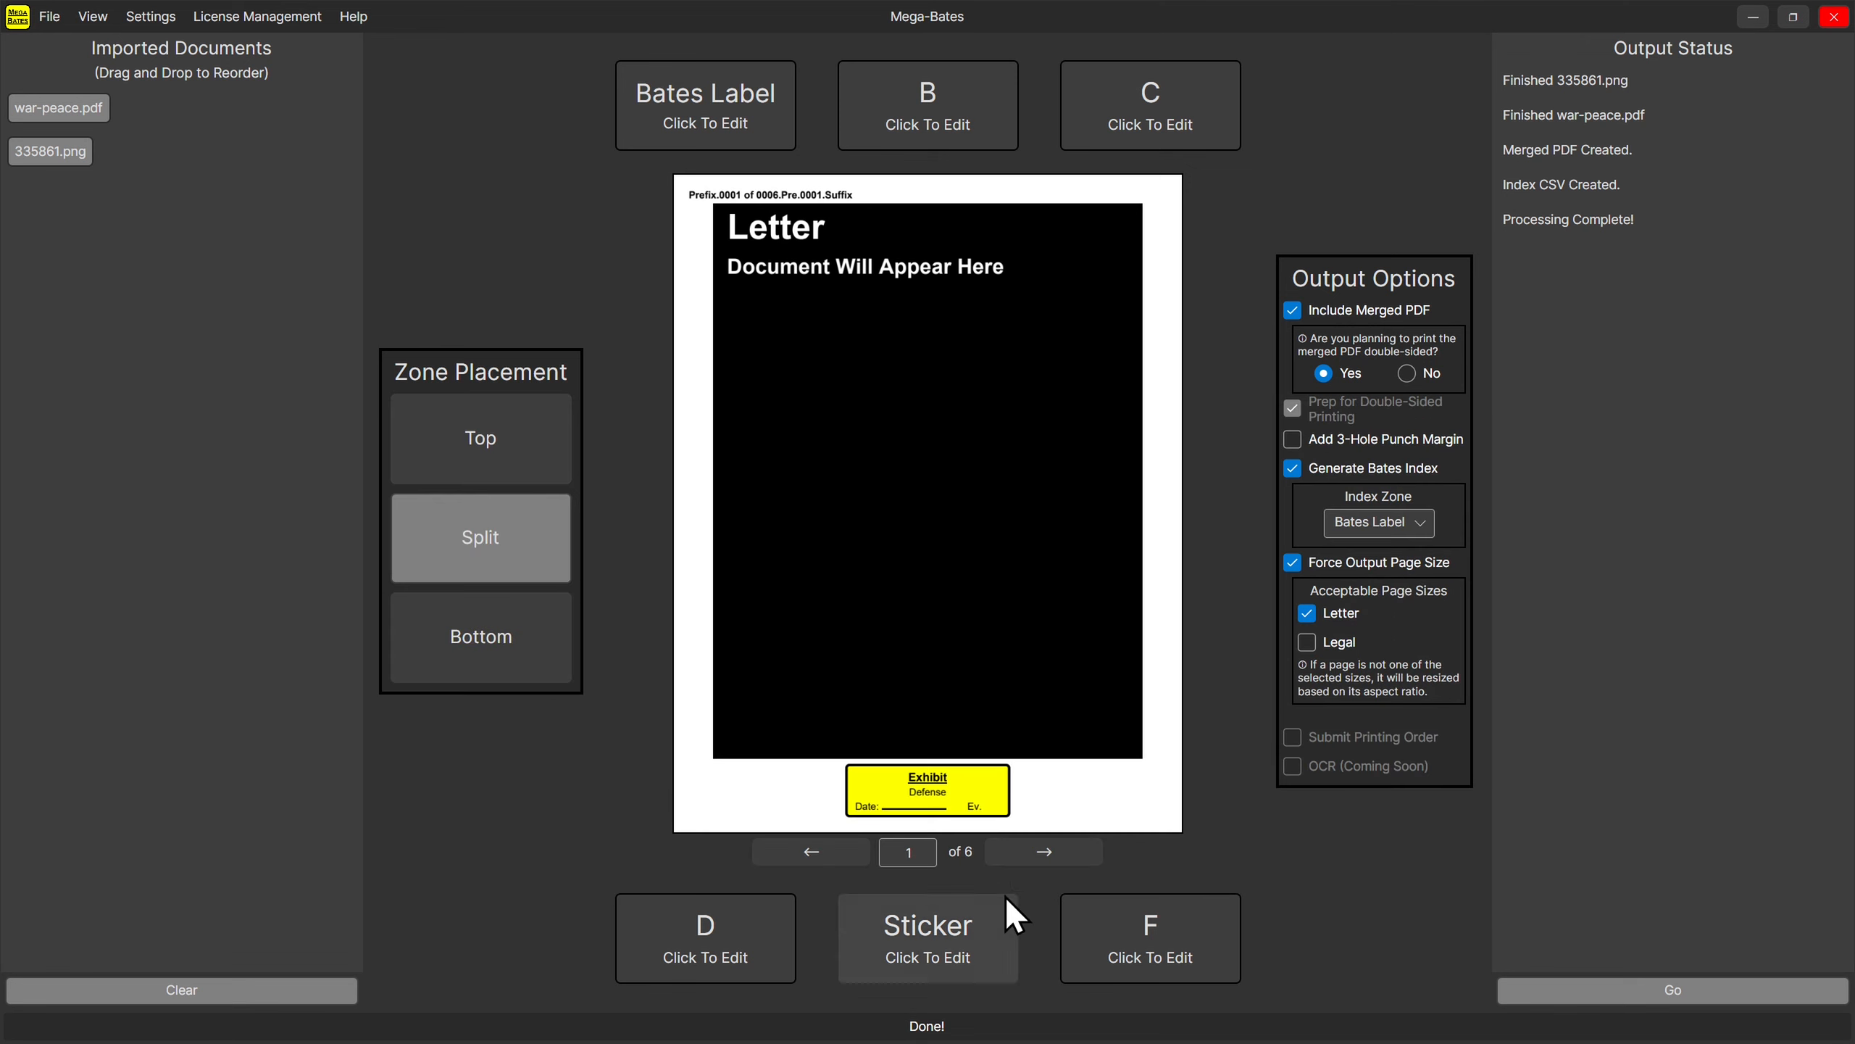
pyautogui.click(917, 927)
pyautogui.click(1140, 680)
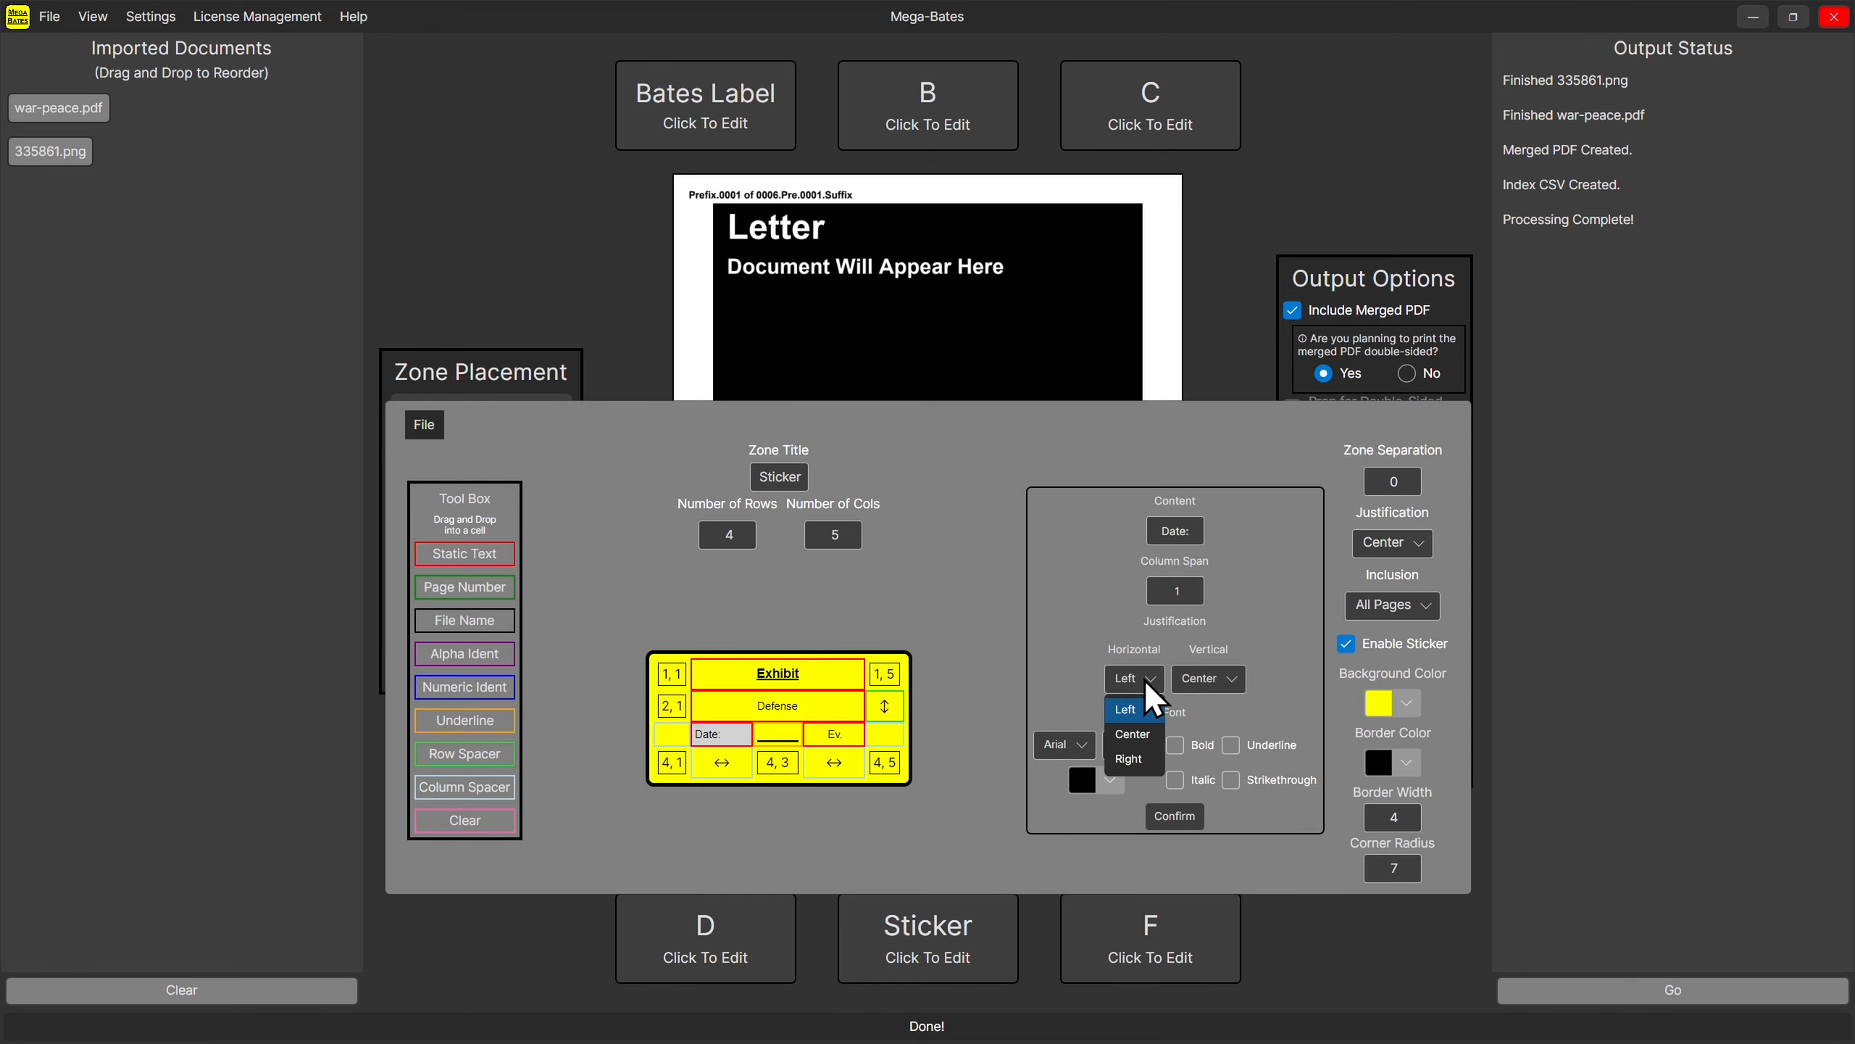
pyautogui.click(1141, 730)
pyautogui.click(1355, 932)
# Turn off Respect Right Cell Boundary for the Sticker's underline beside the Ev. cell and check it on the page preview.
pyautogui.click(922, 910)
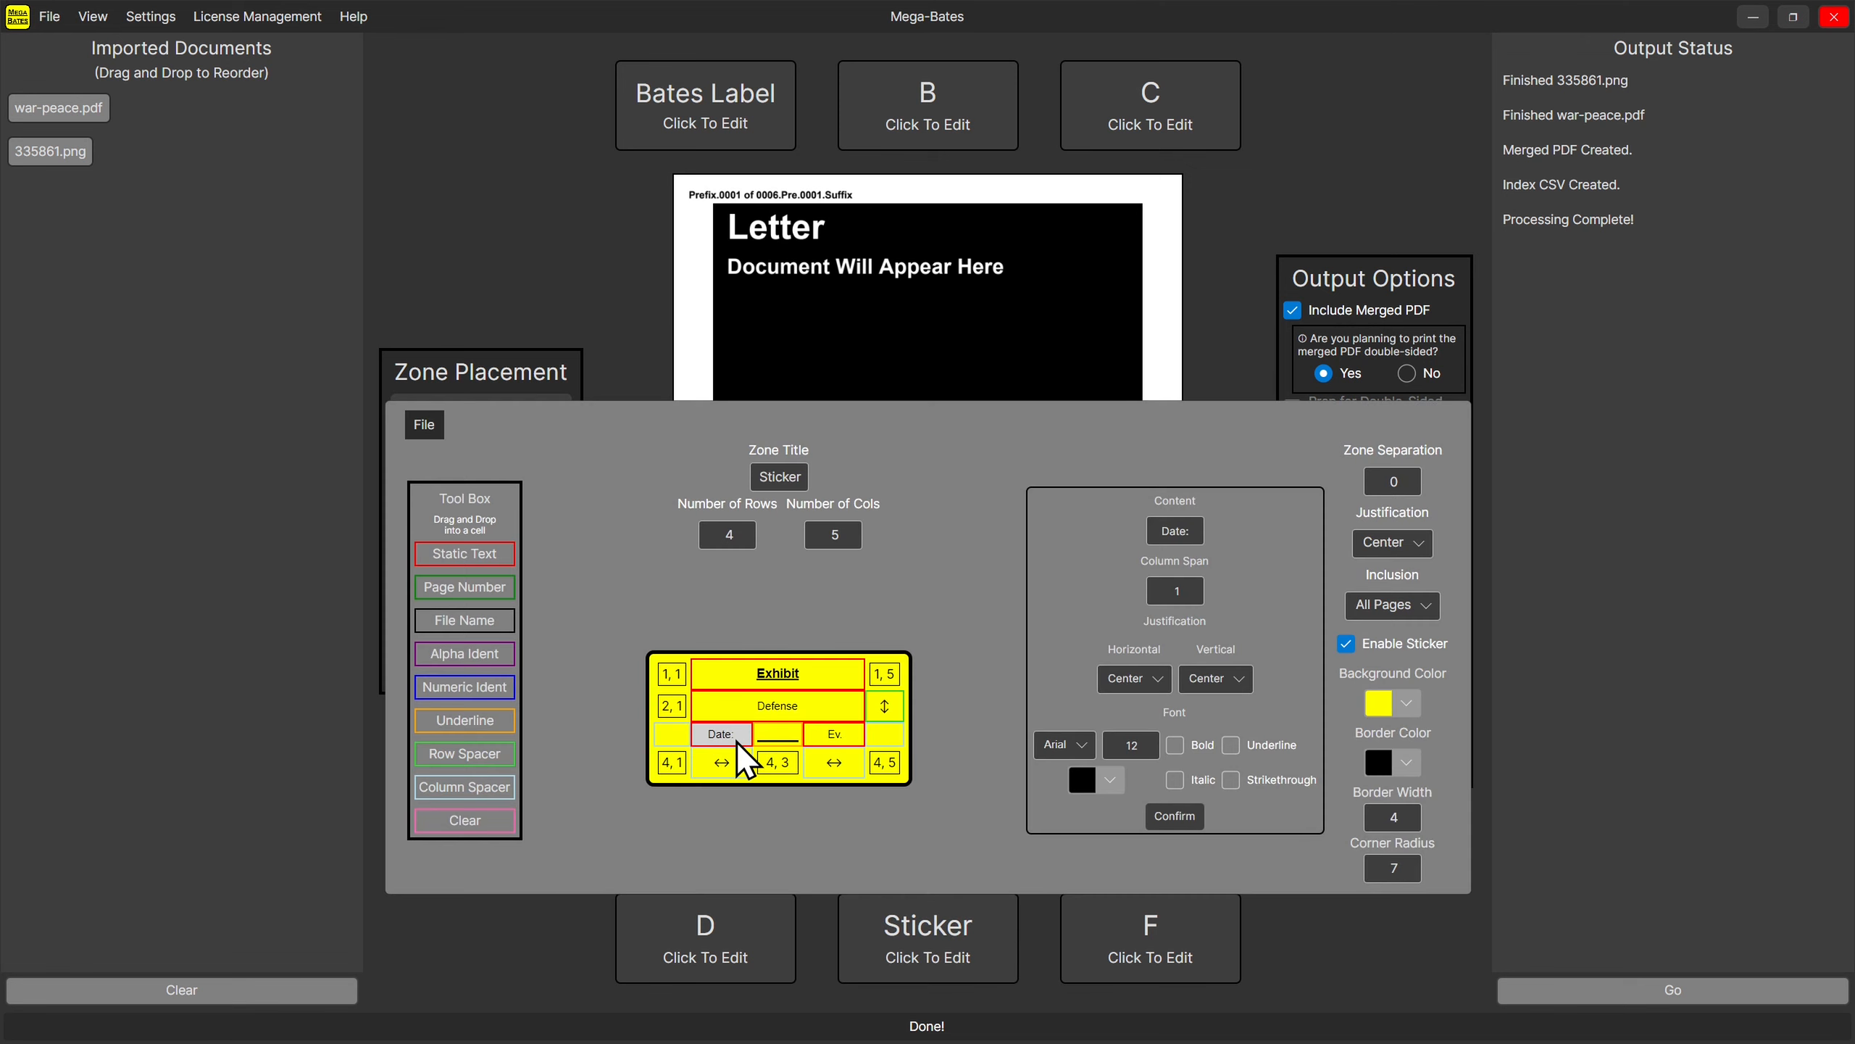
pyautogui.click(848, 740)
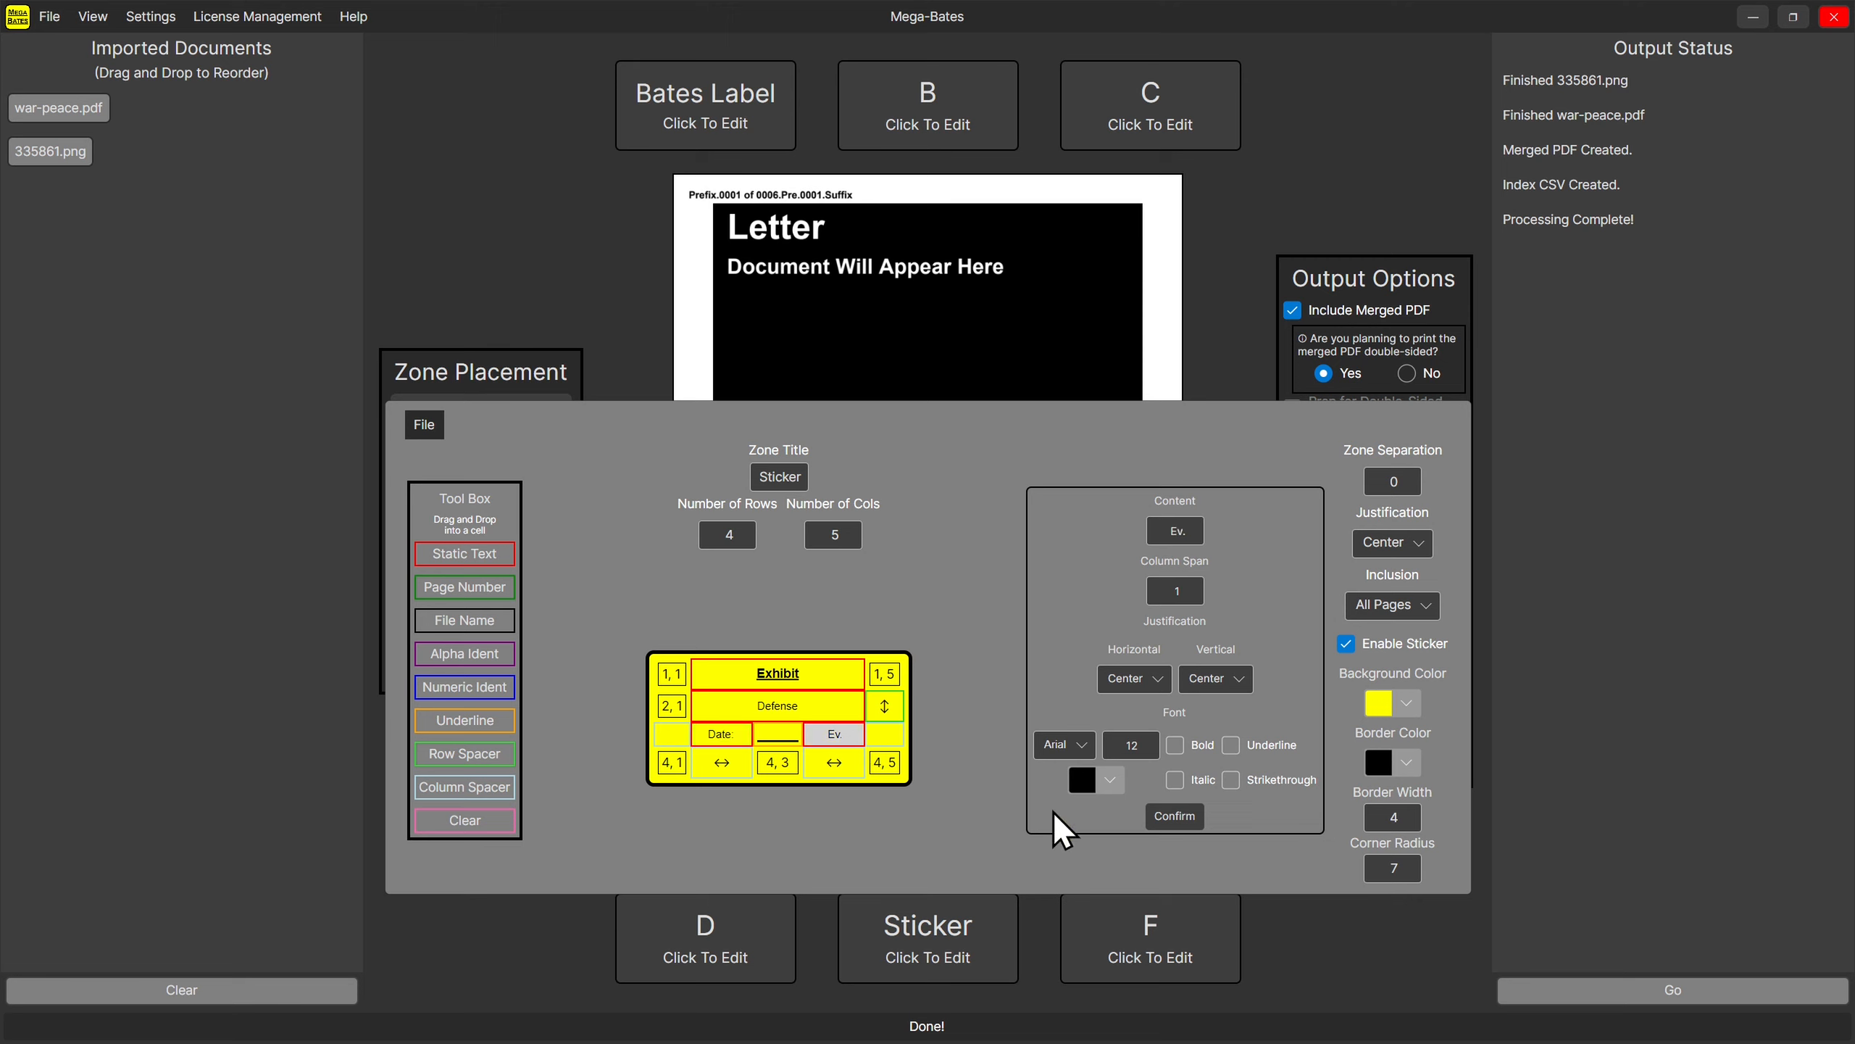
pyautogui.click(777, 734)
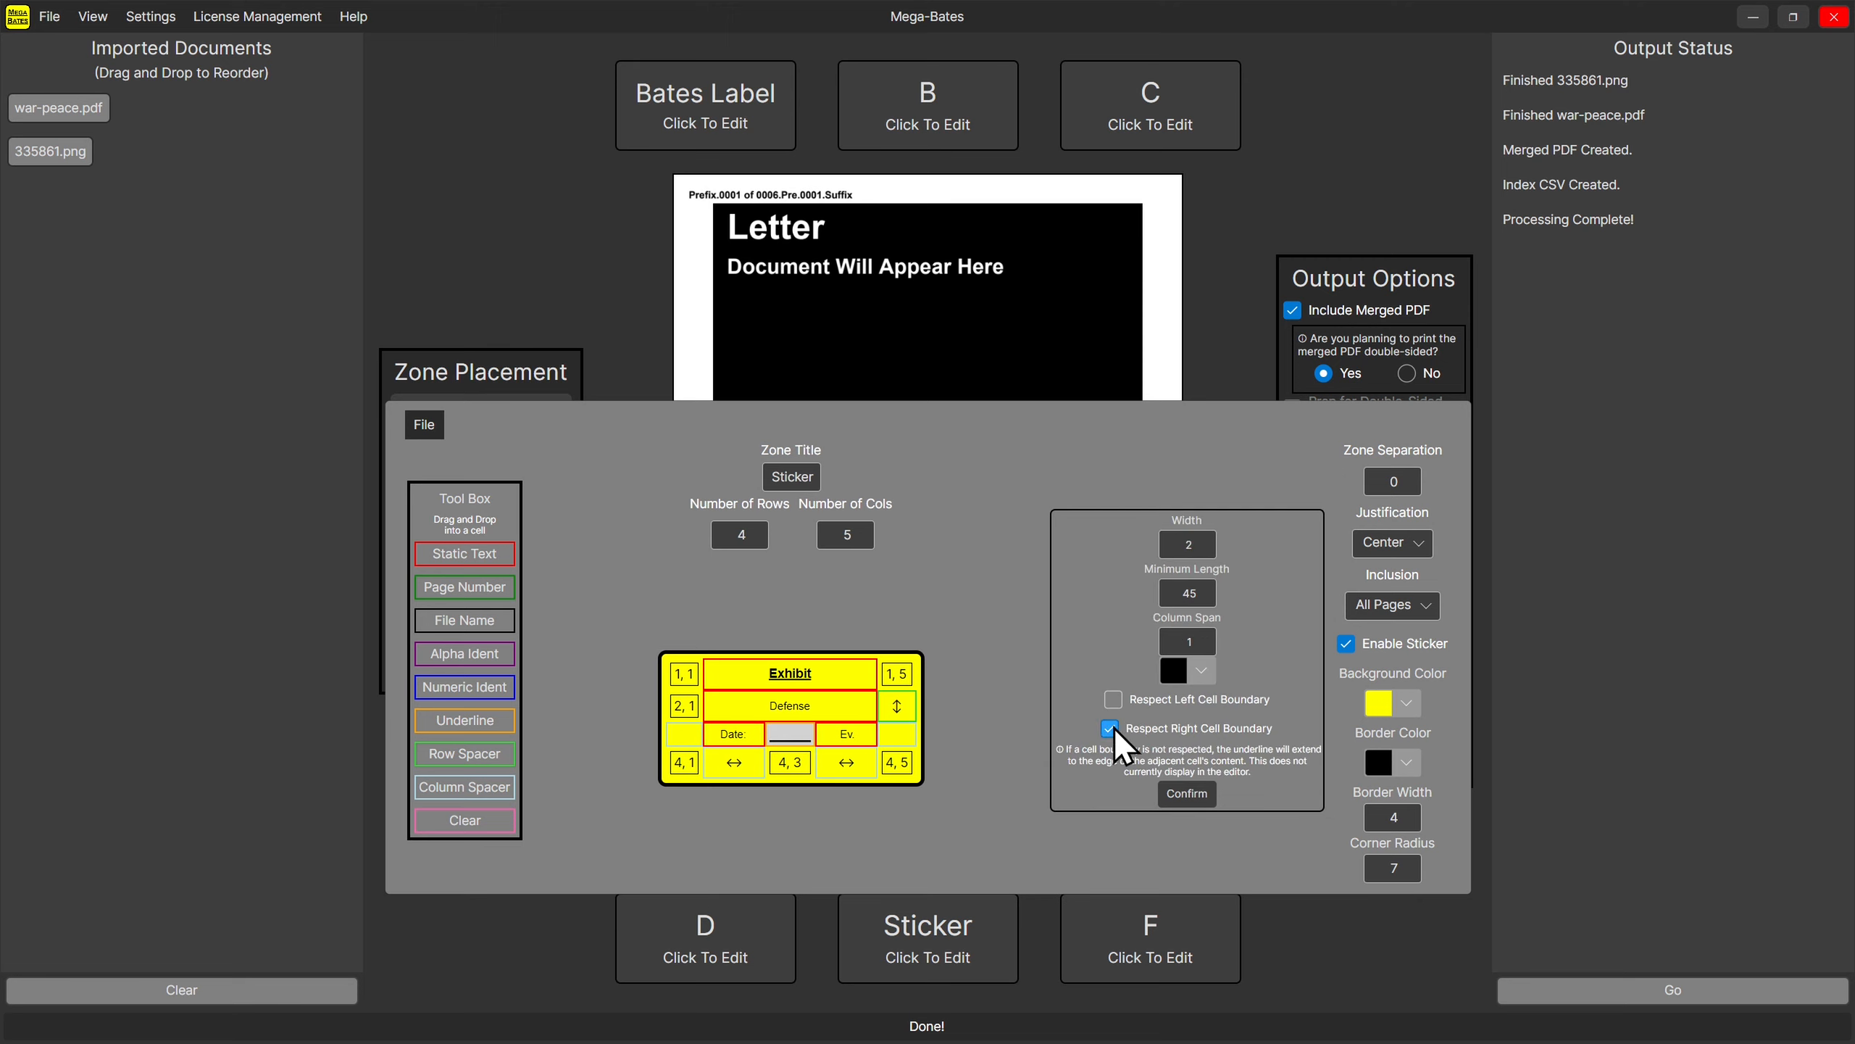
pyautogui.click(1166, 793)
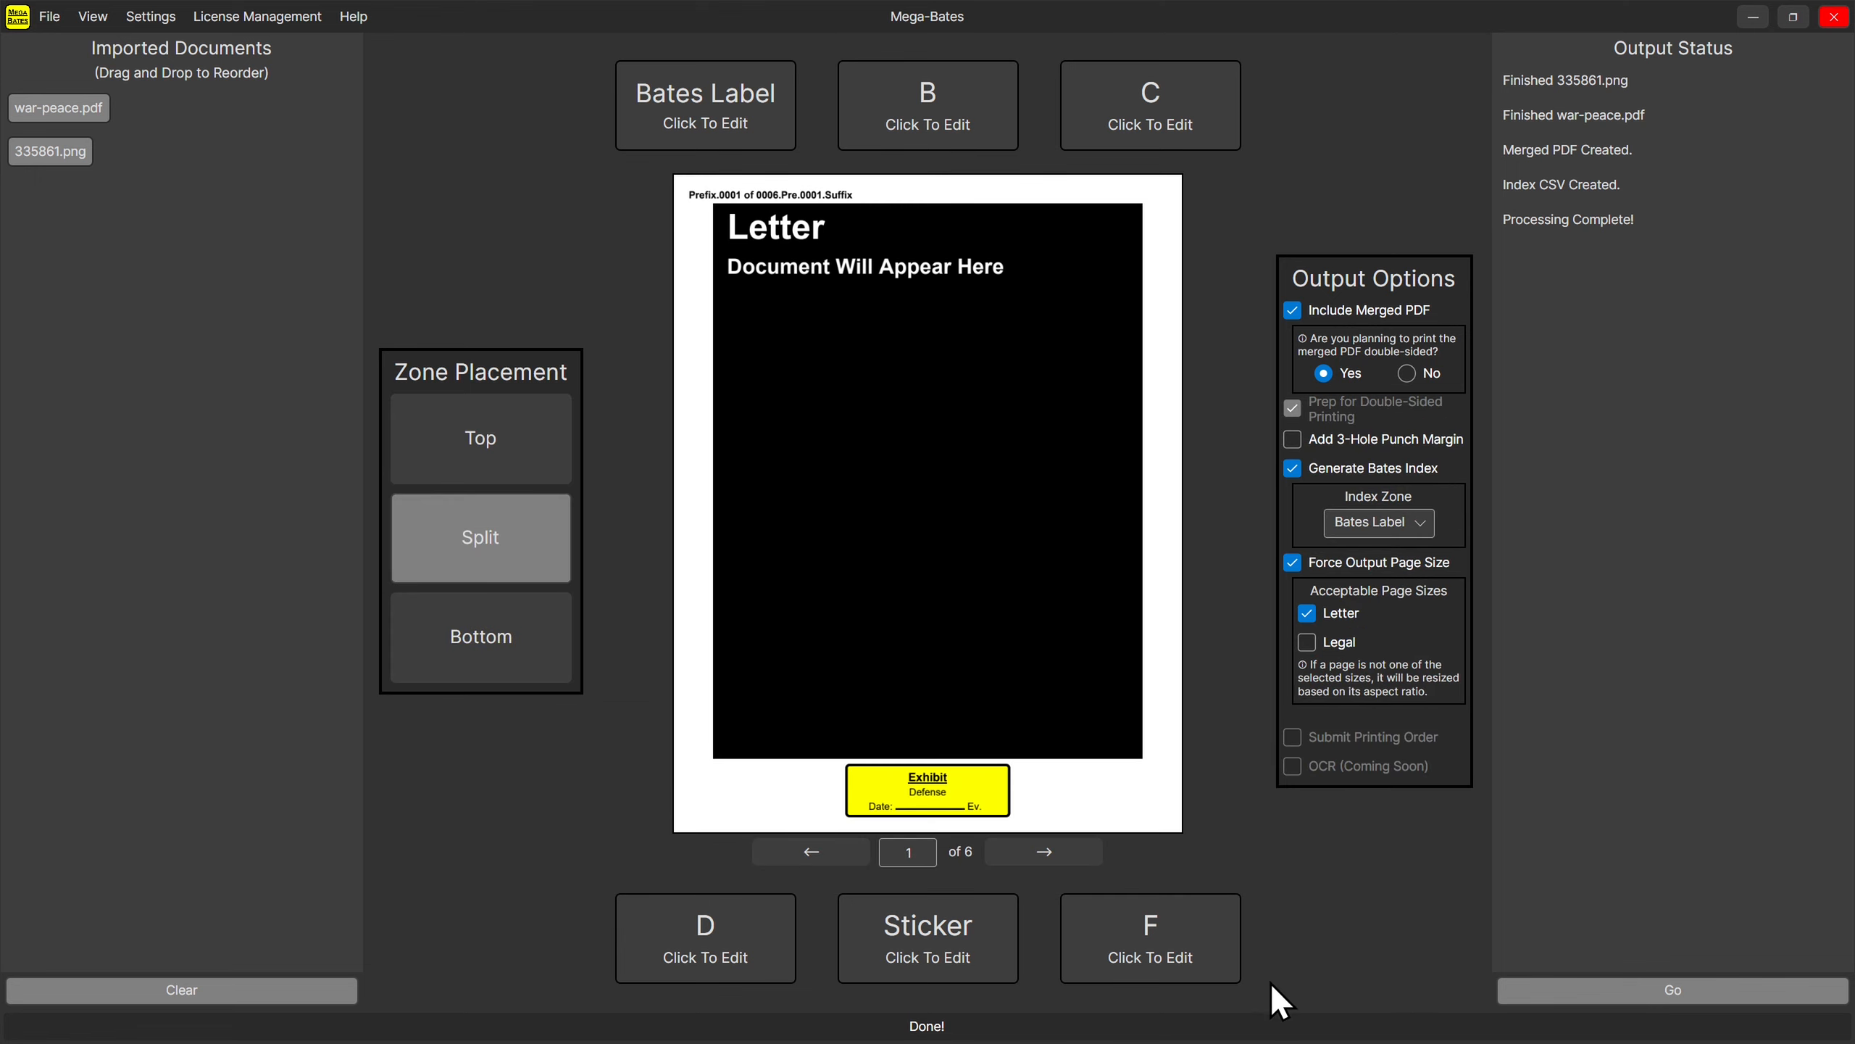
pyautogui.click(1012, 902)
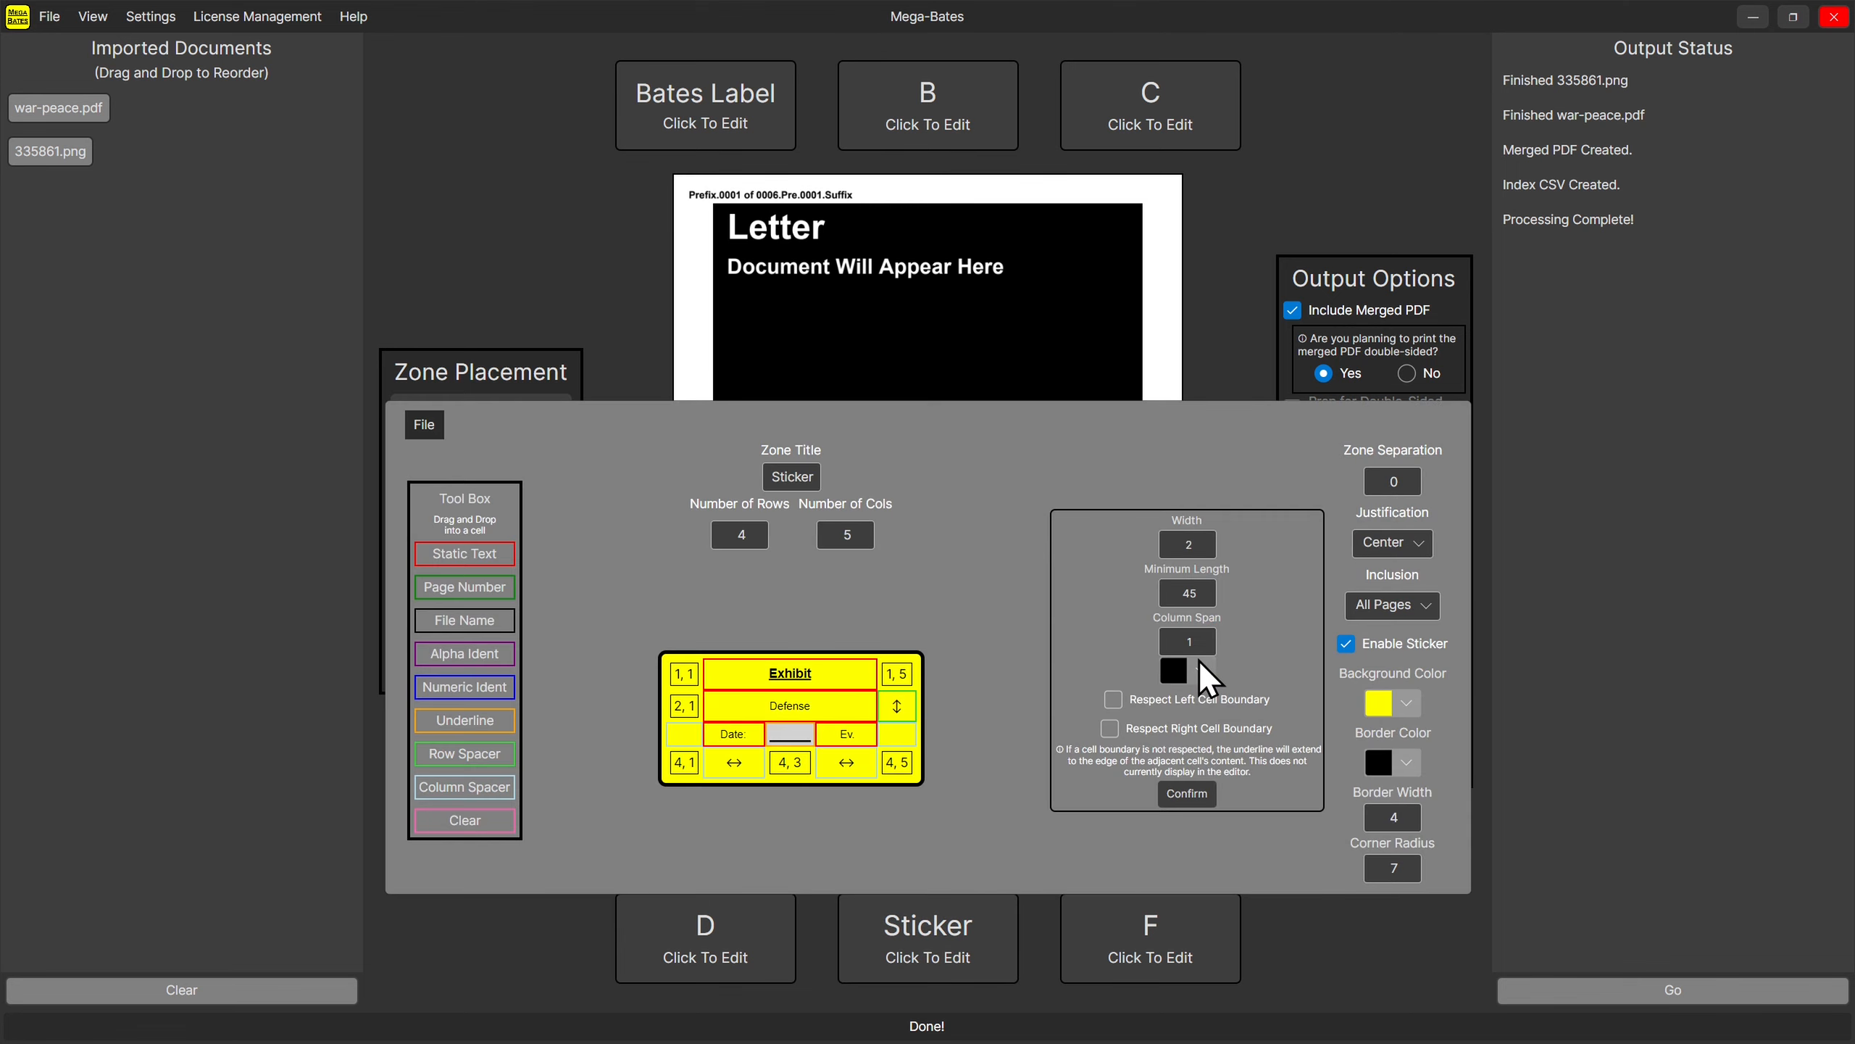
pyautogui.click(835, 211)
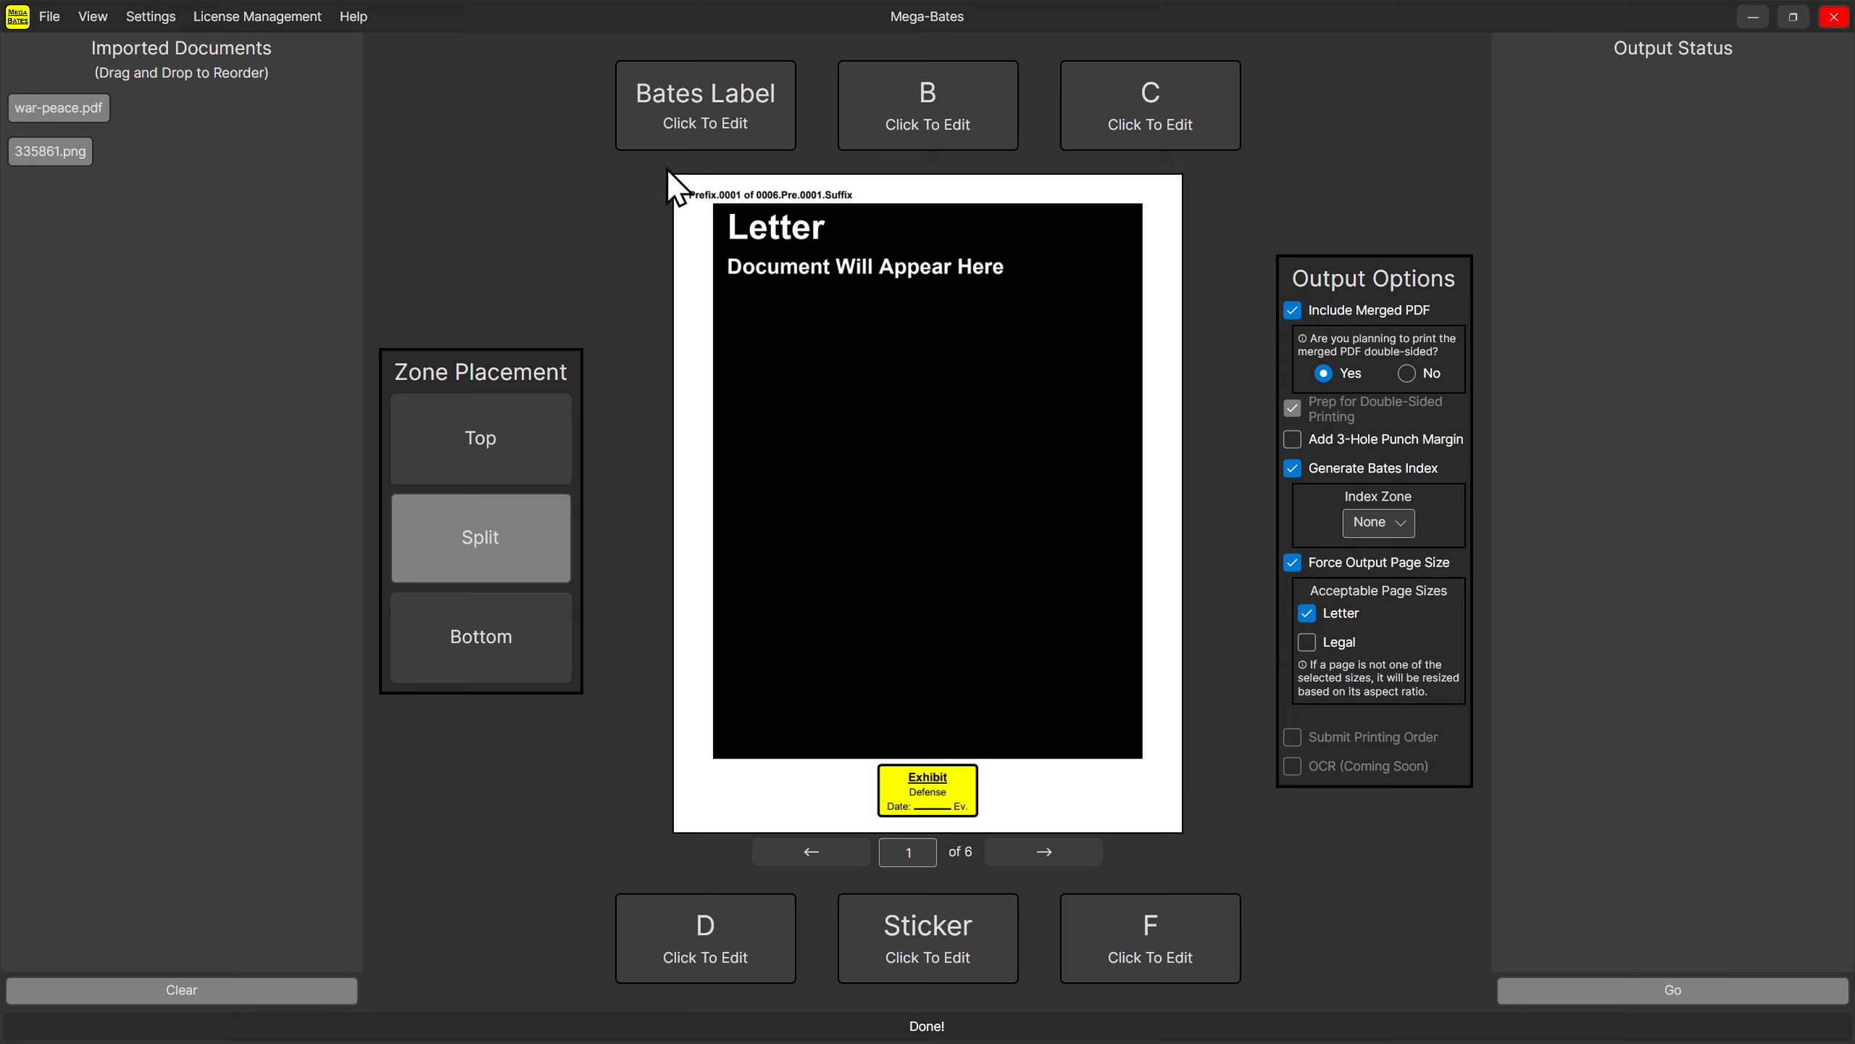
# Look over the configuration open and save options, and review the Sticker and Bates Label zone layouts.
pyautogui.click(42, 24)
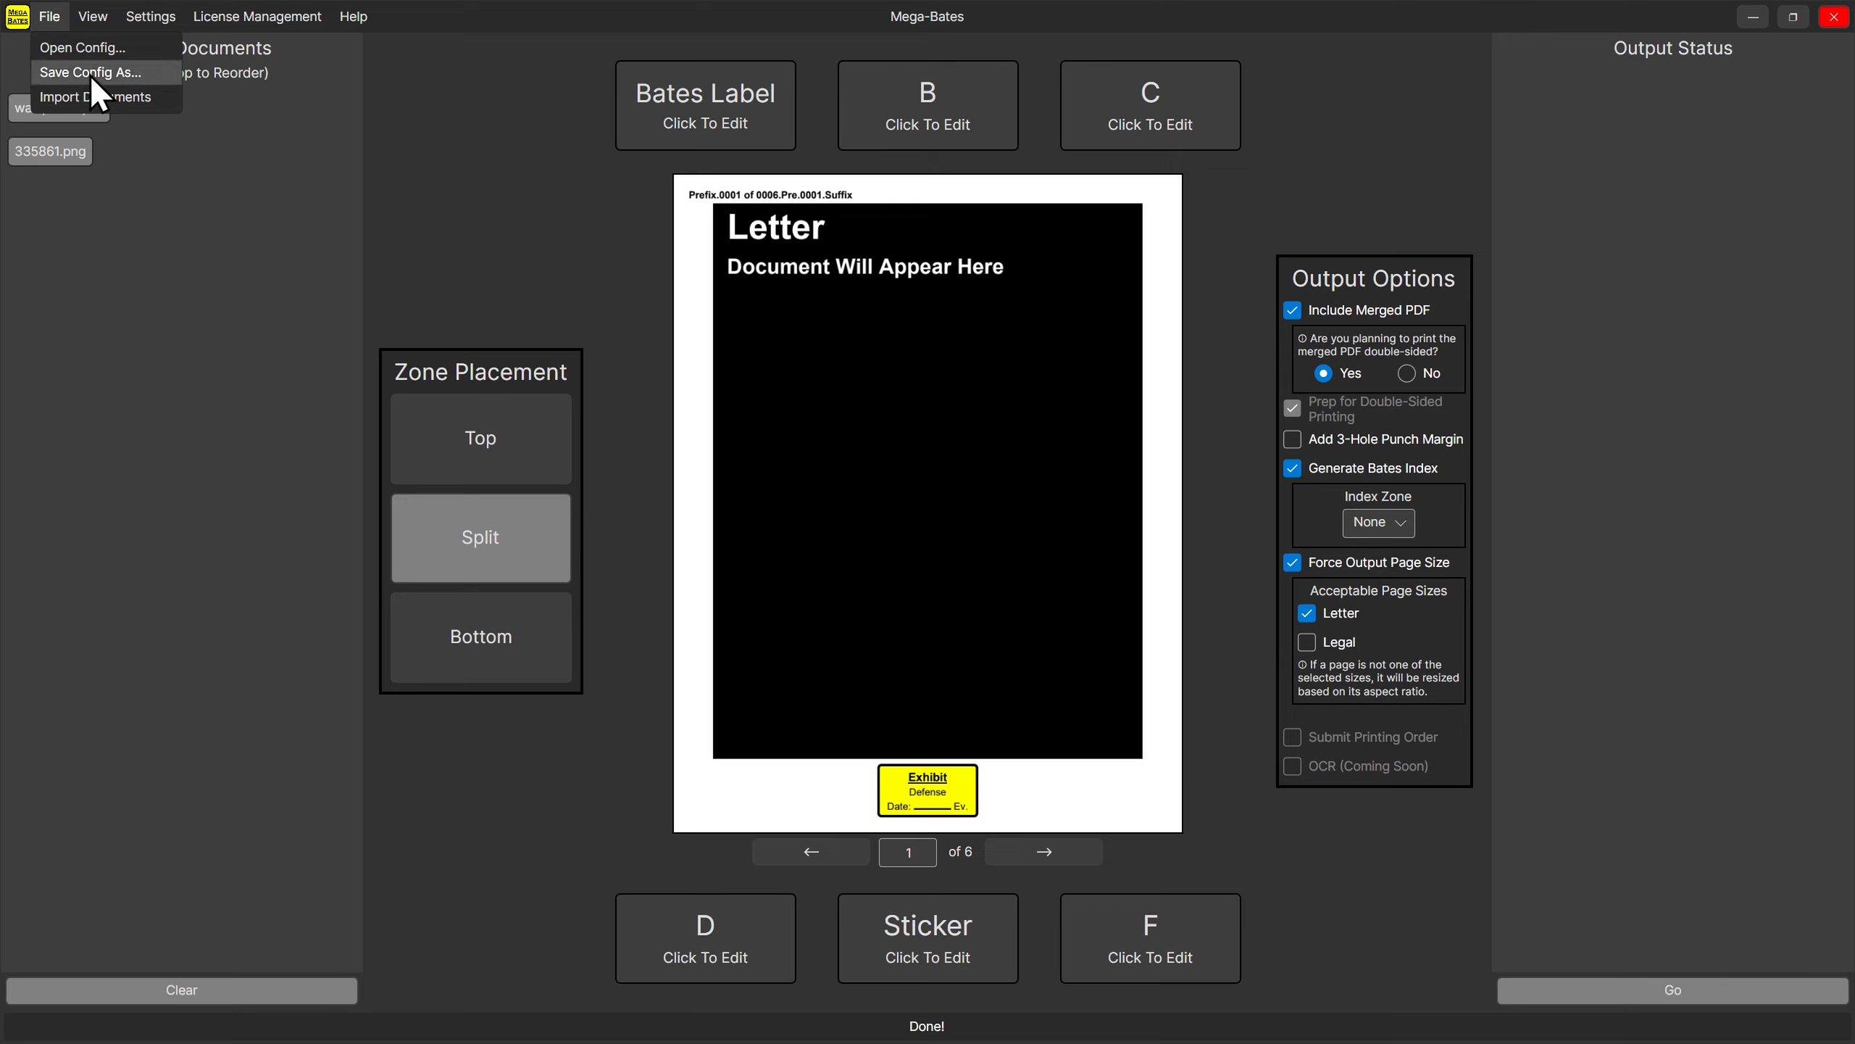
pyautogui.click(488, 170)
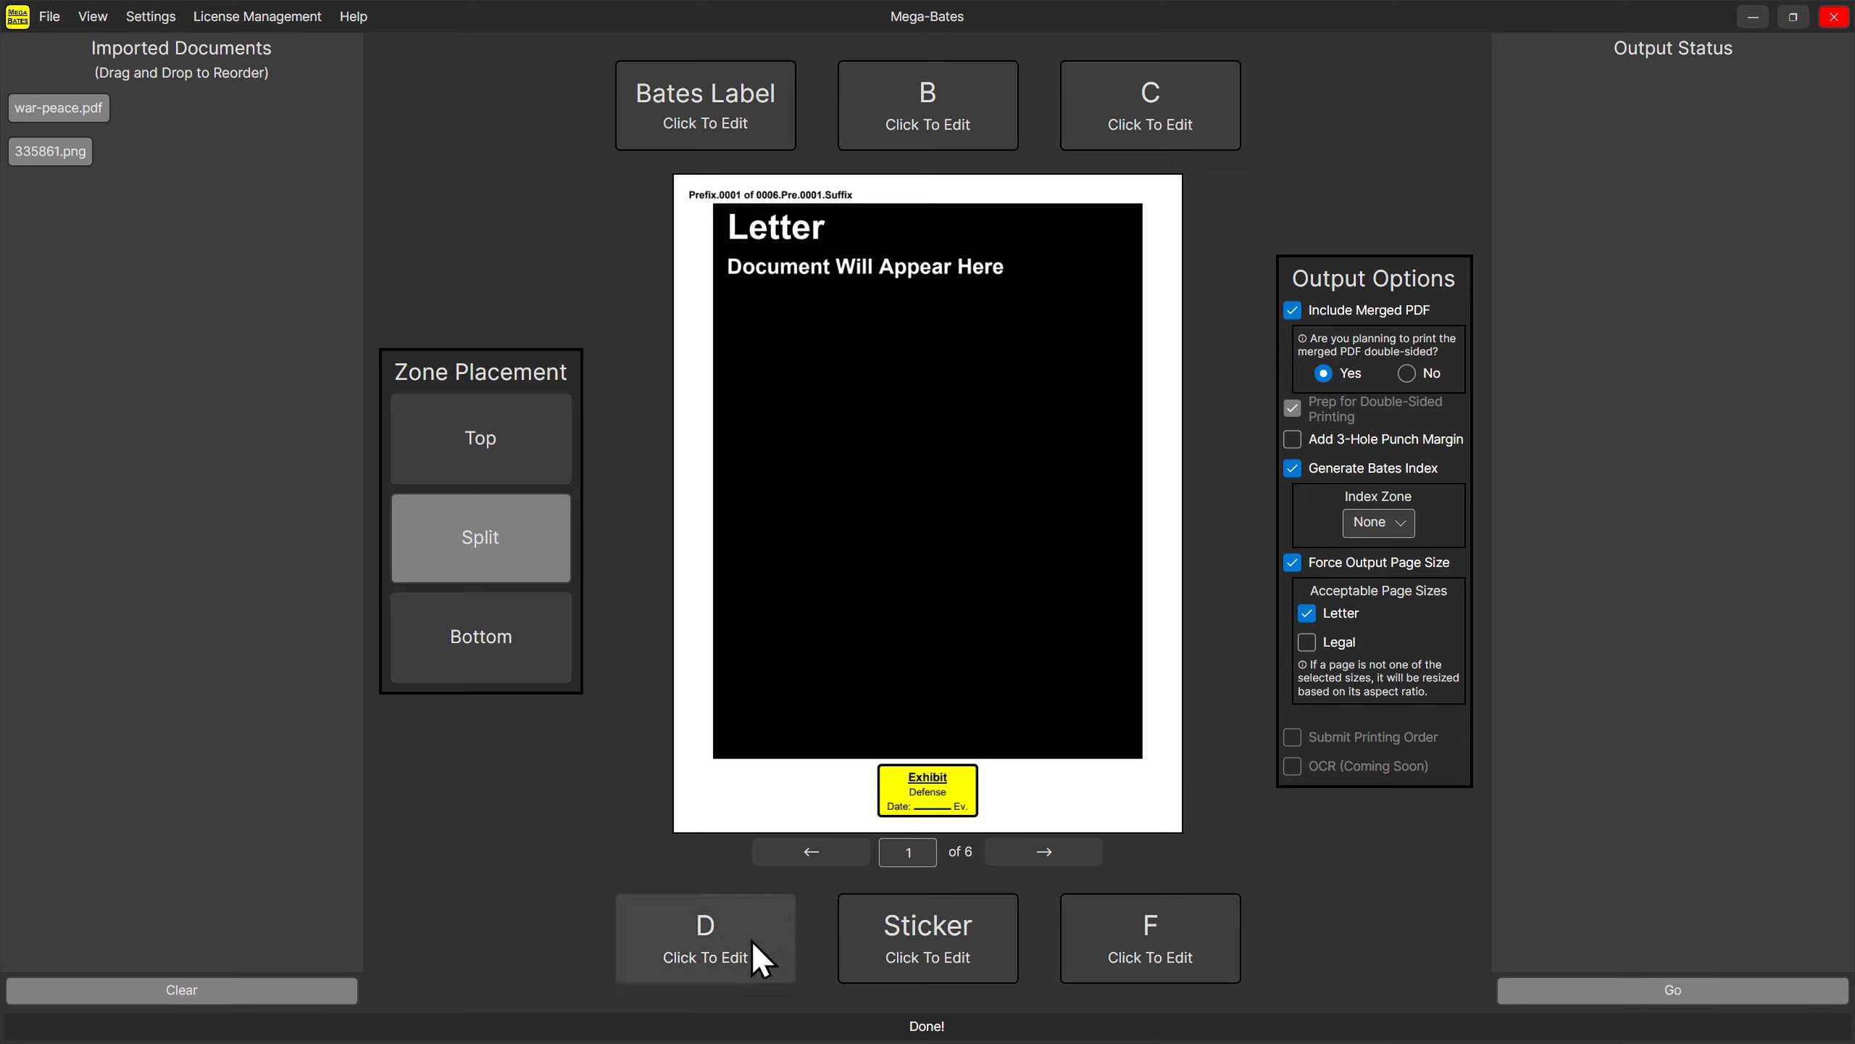
pyautogui.click(993, 957)
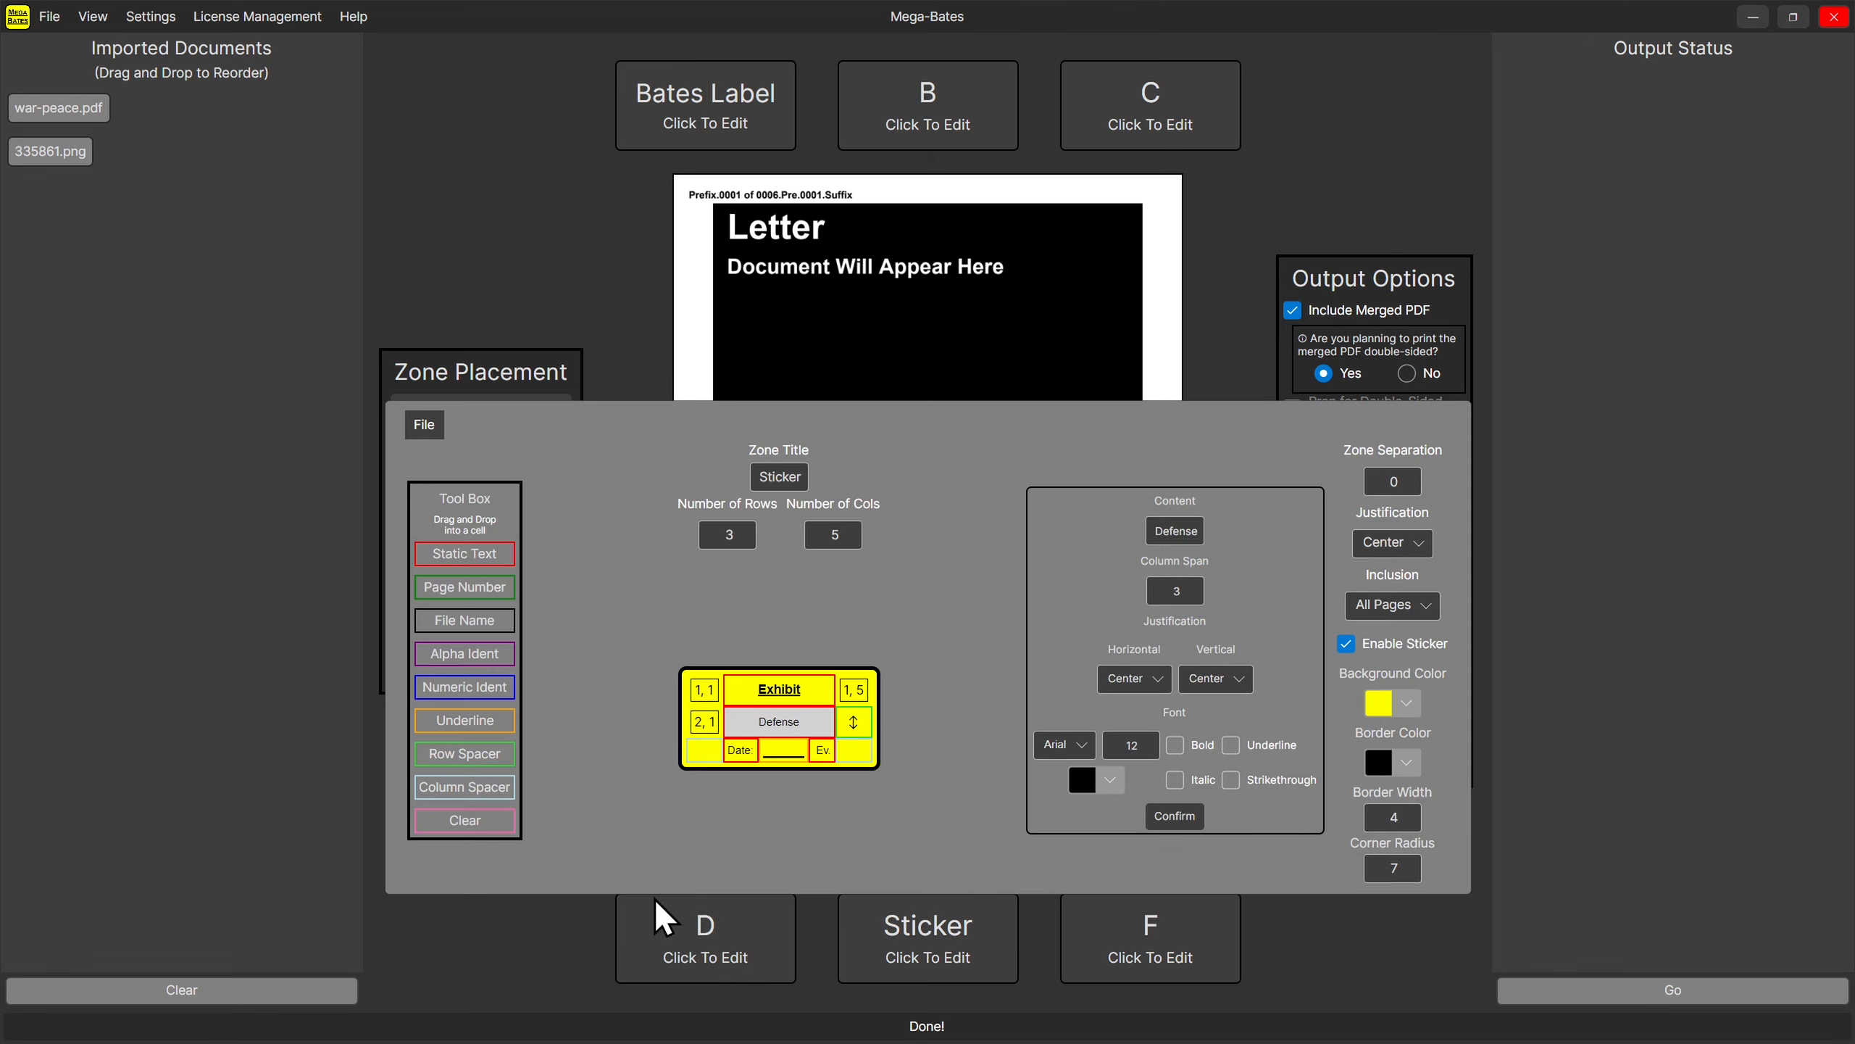
pyautogui.click(555, 215)
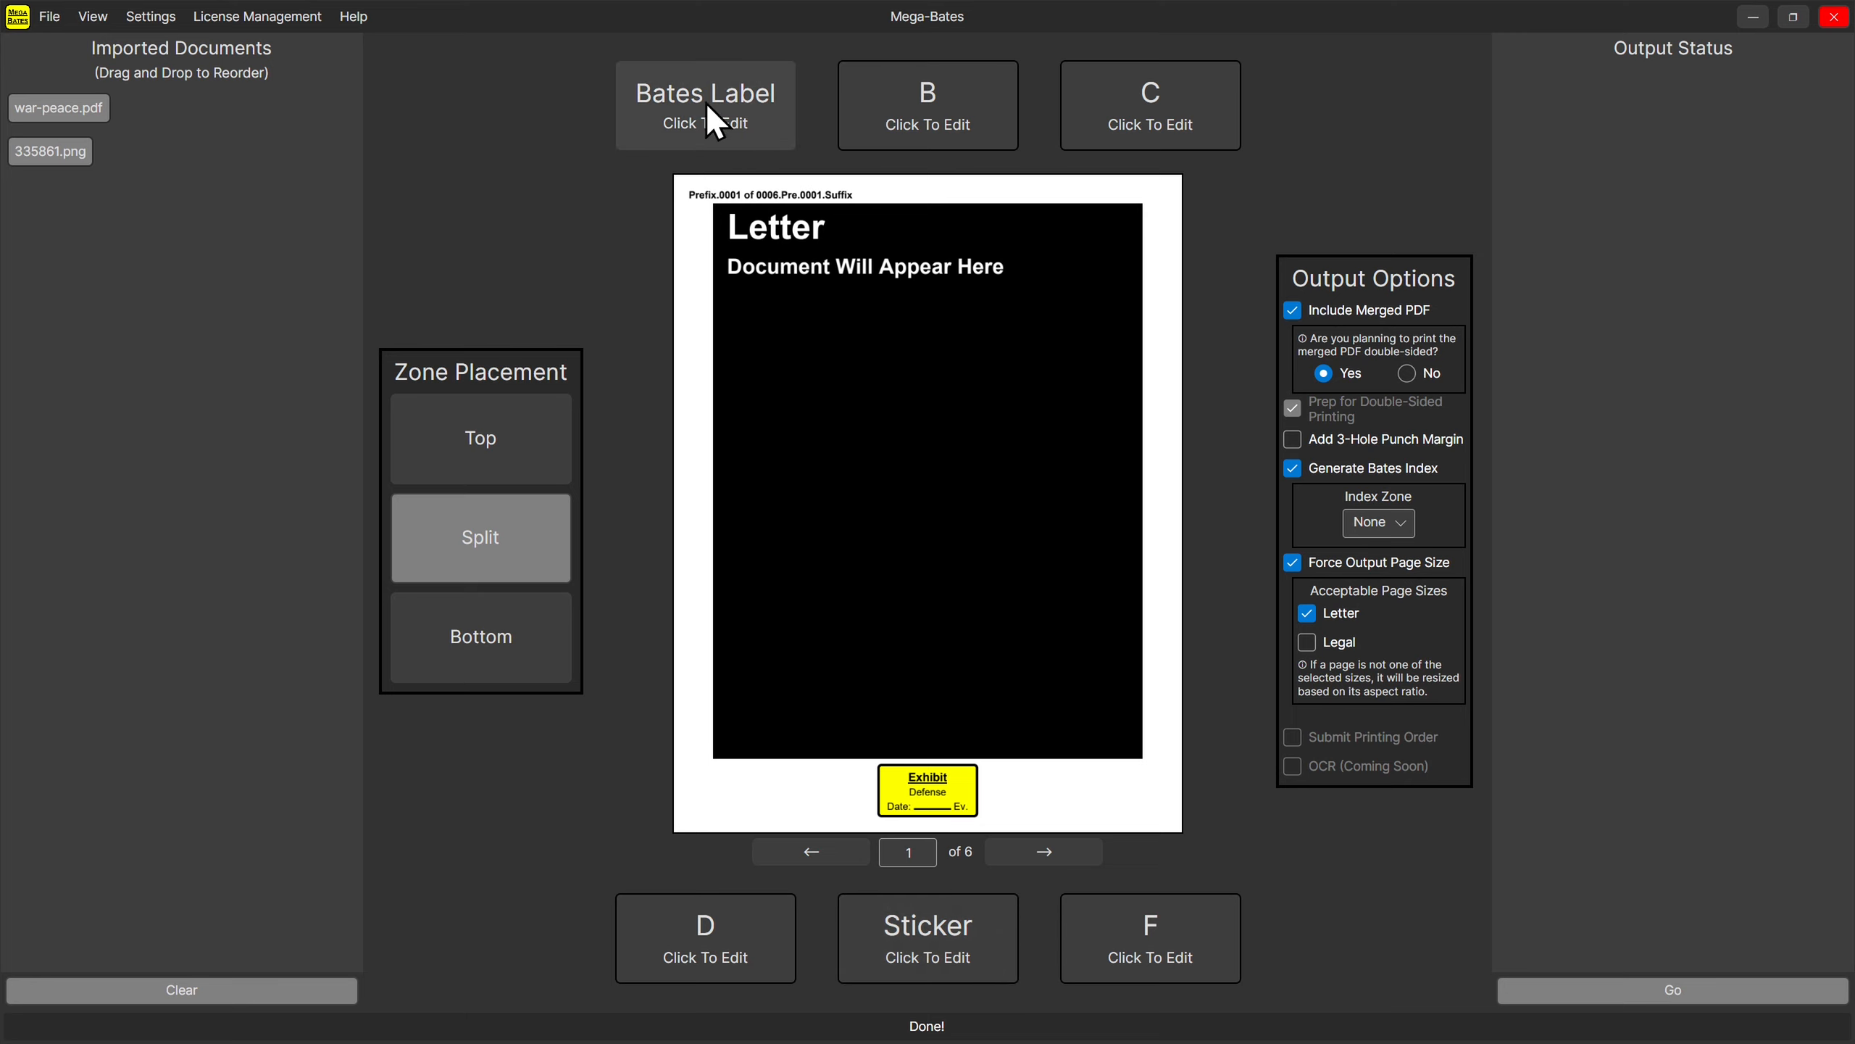
pyautogui.click(739, 115)
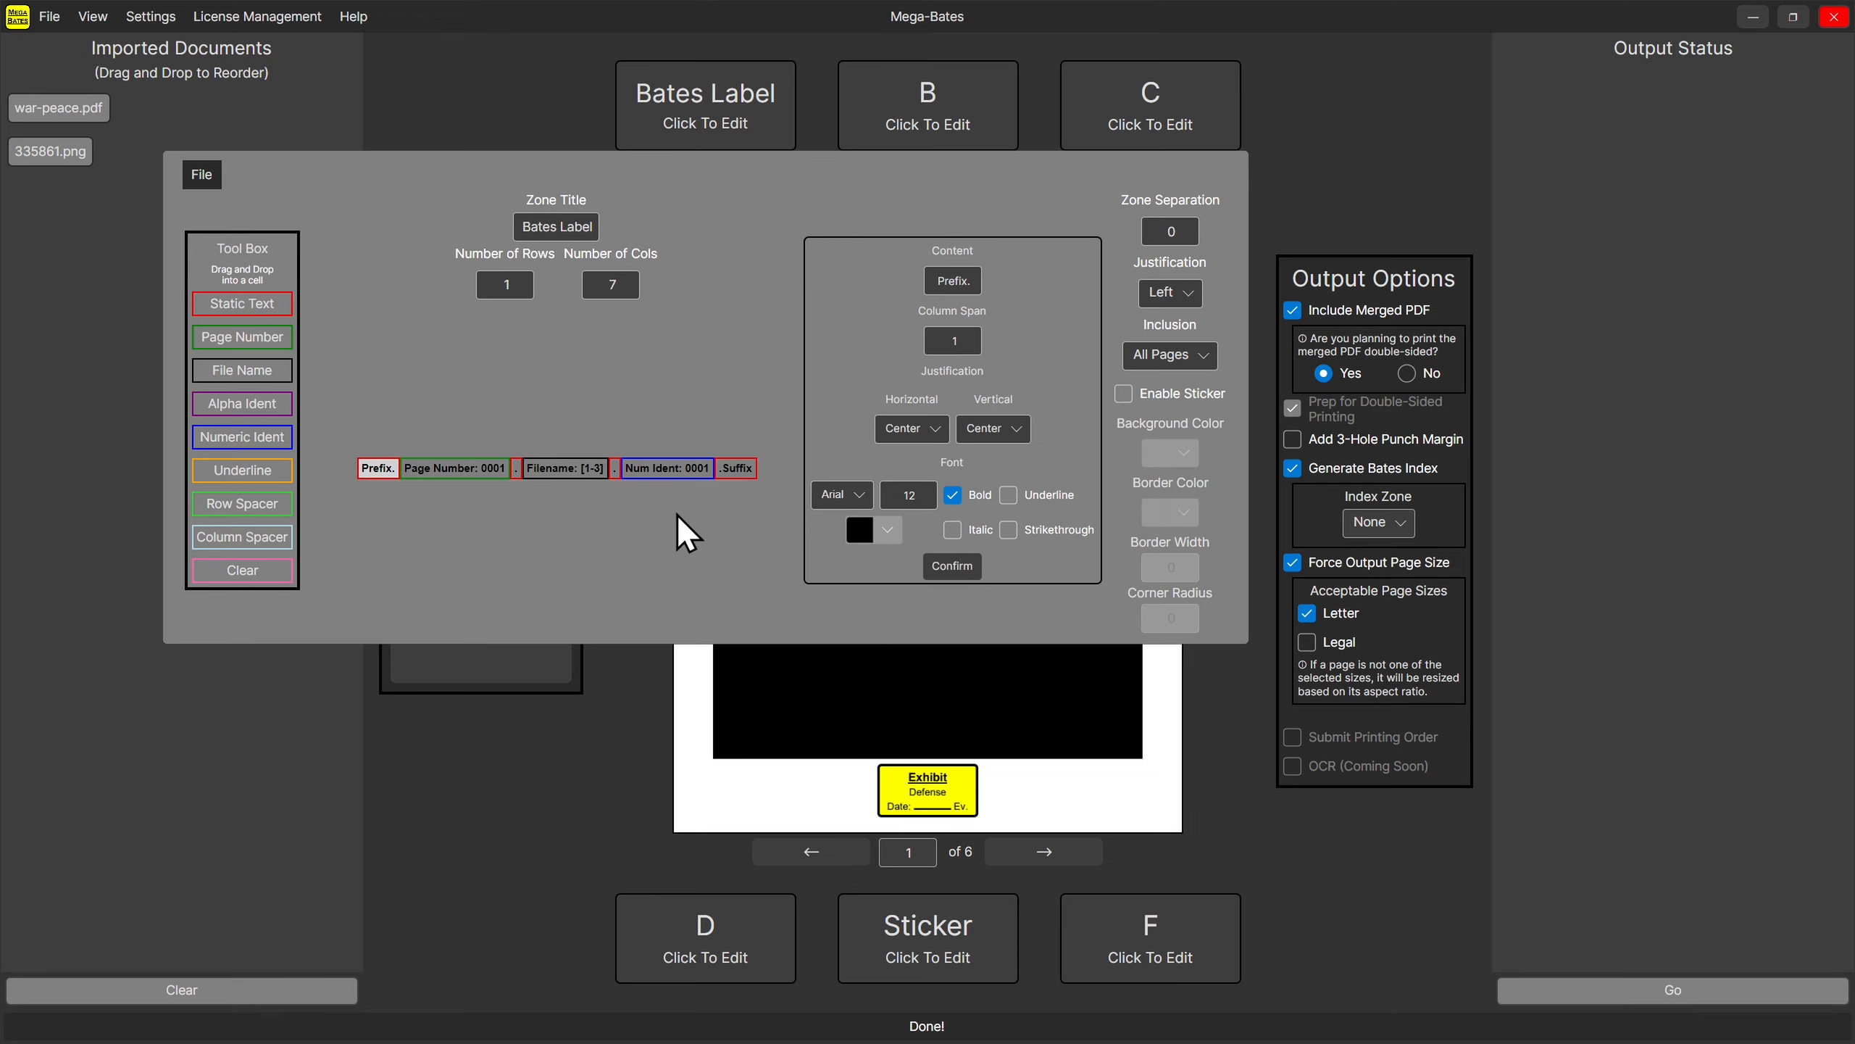
pyautogui.click(1334, 804)
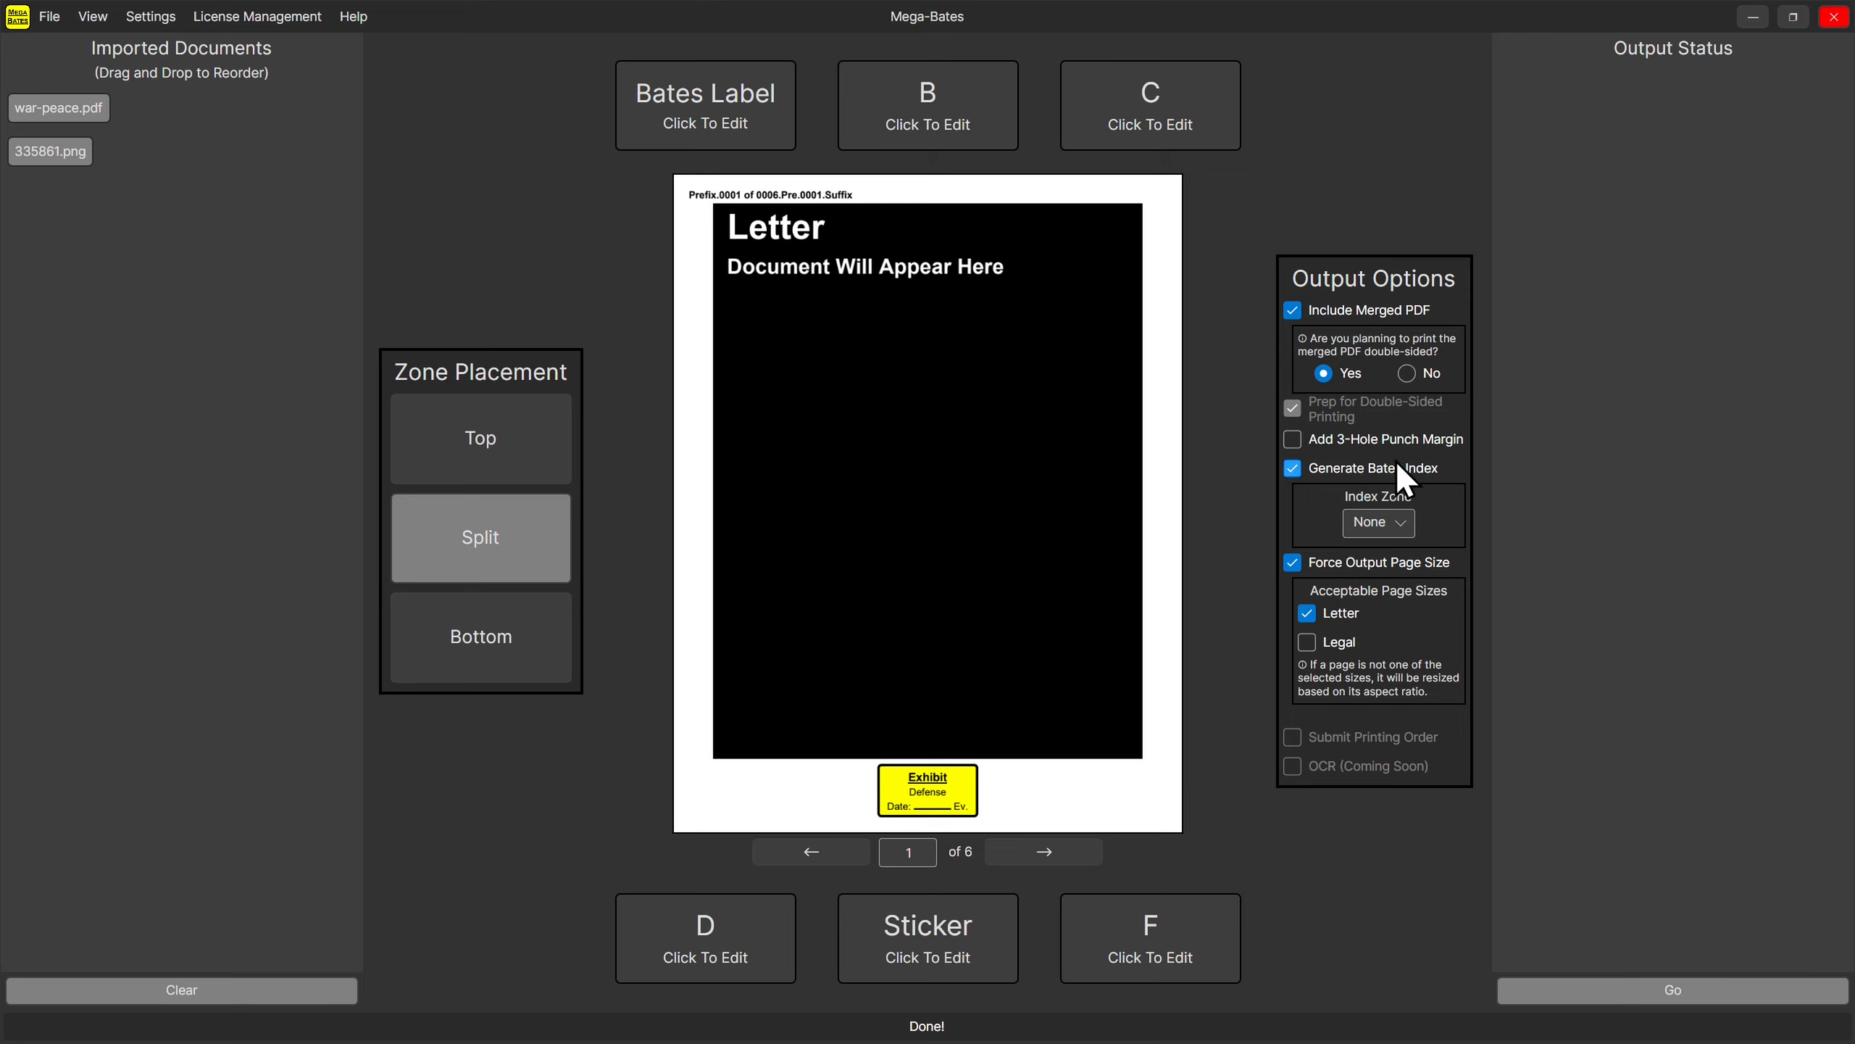
# Compare the index zone choices by trying Sticker for the Bates index, and set the Index Zone to Bates Label.
pyautogui.click(1397, 521)
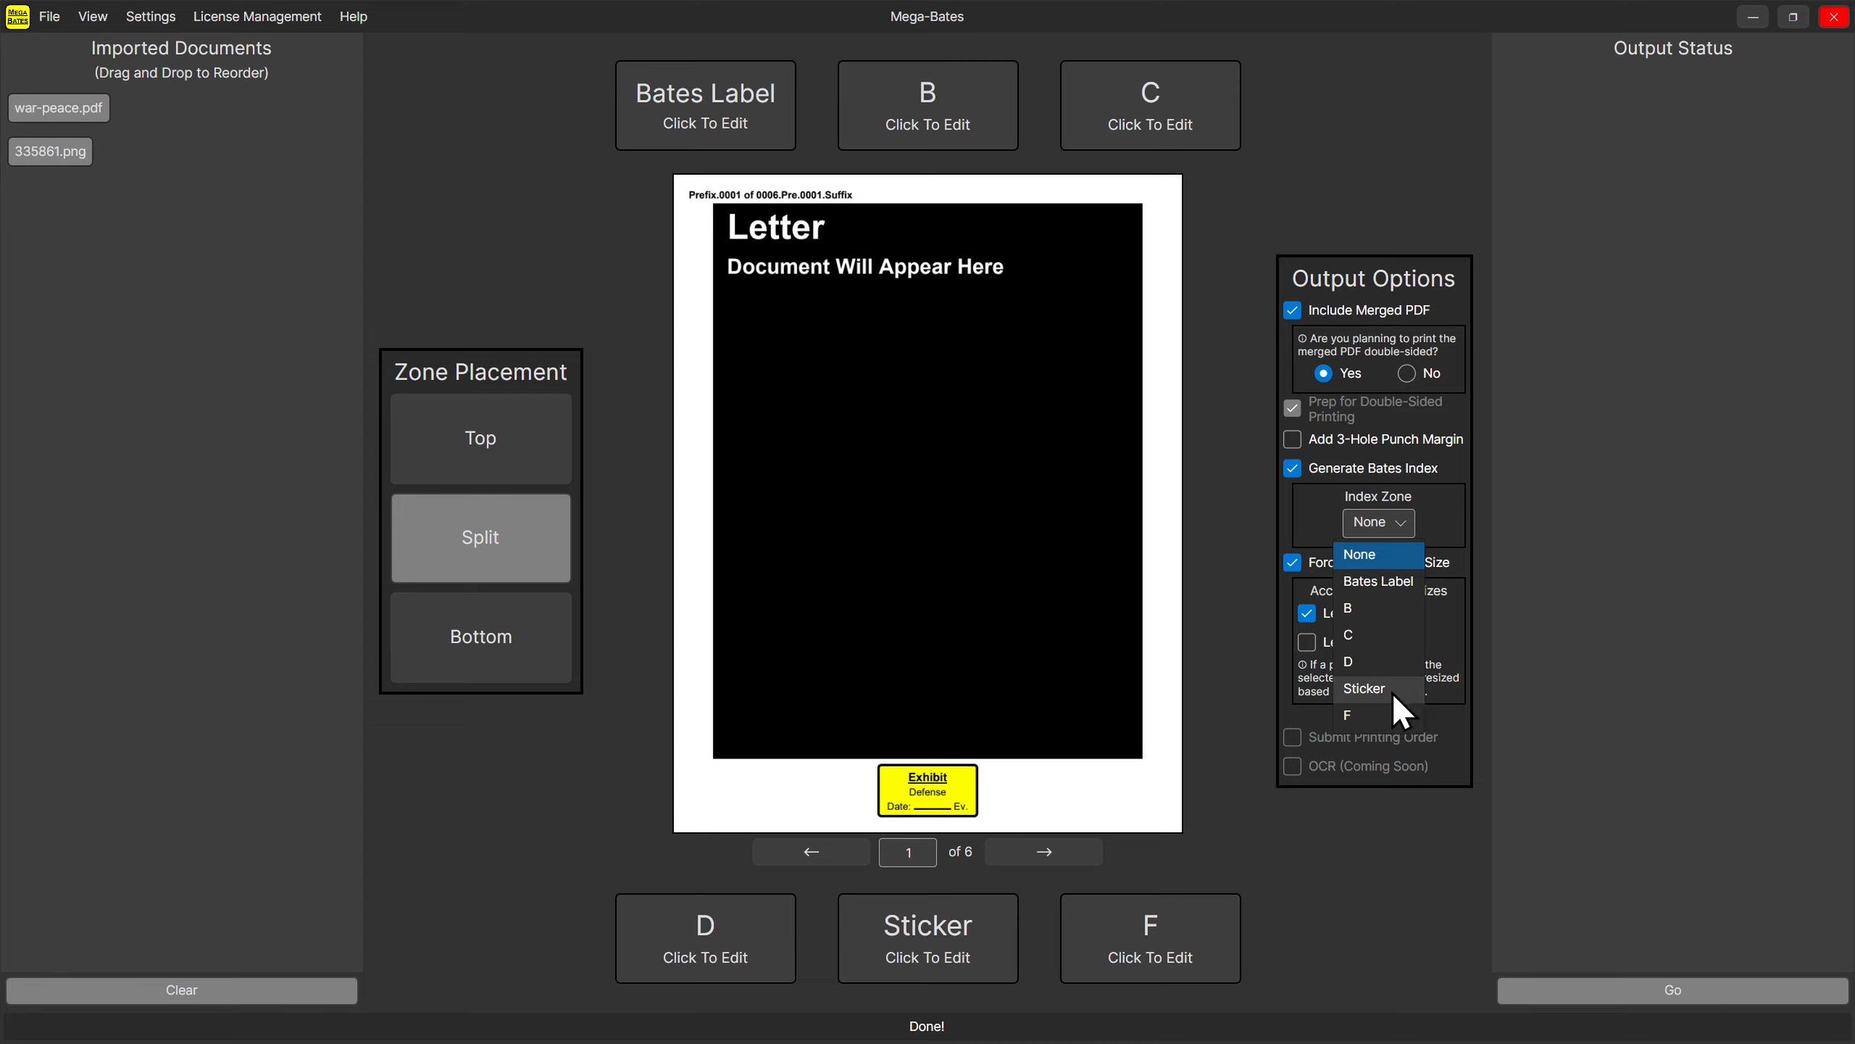
pyautogui.click(1405, 601)
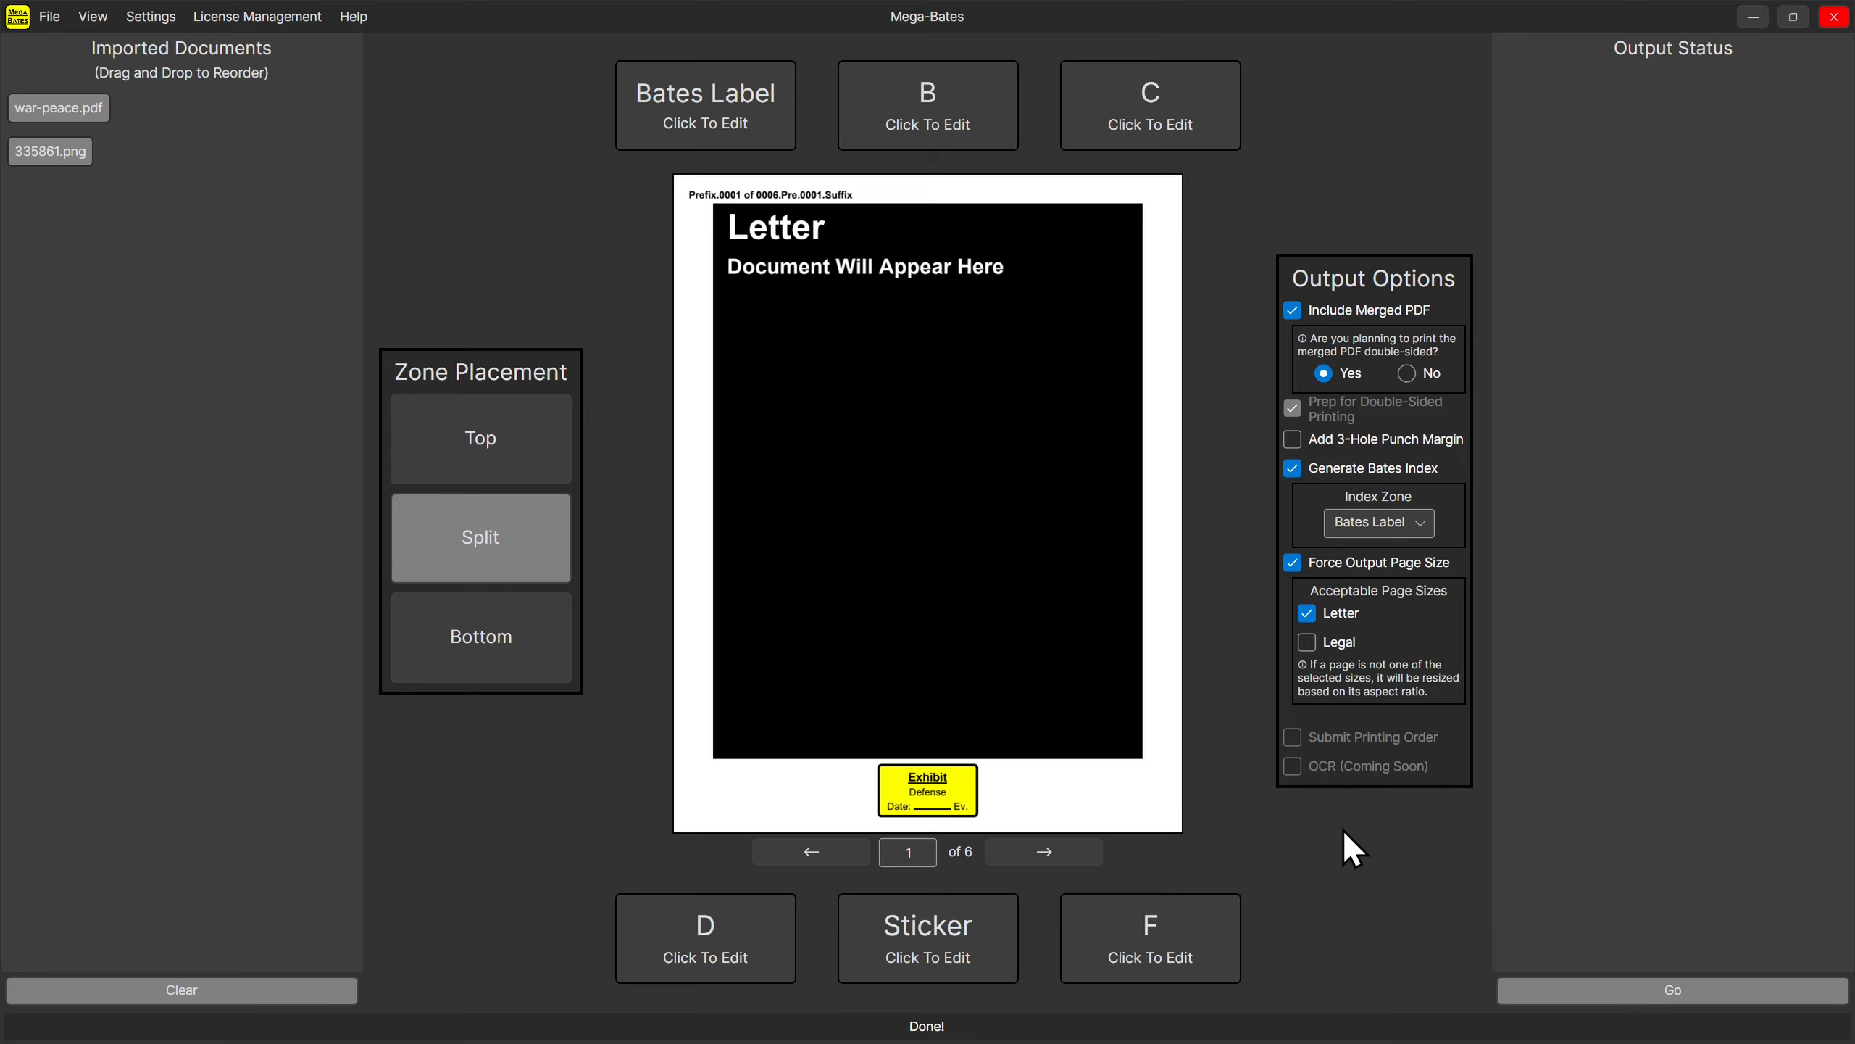
pyautogui.click(1384, 523)
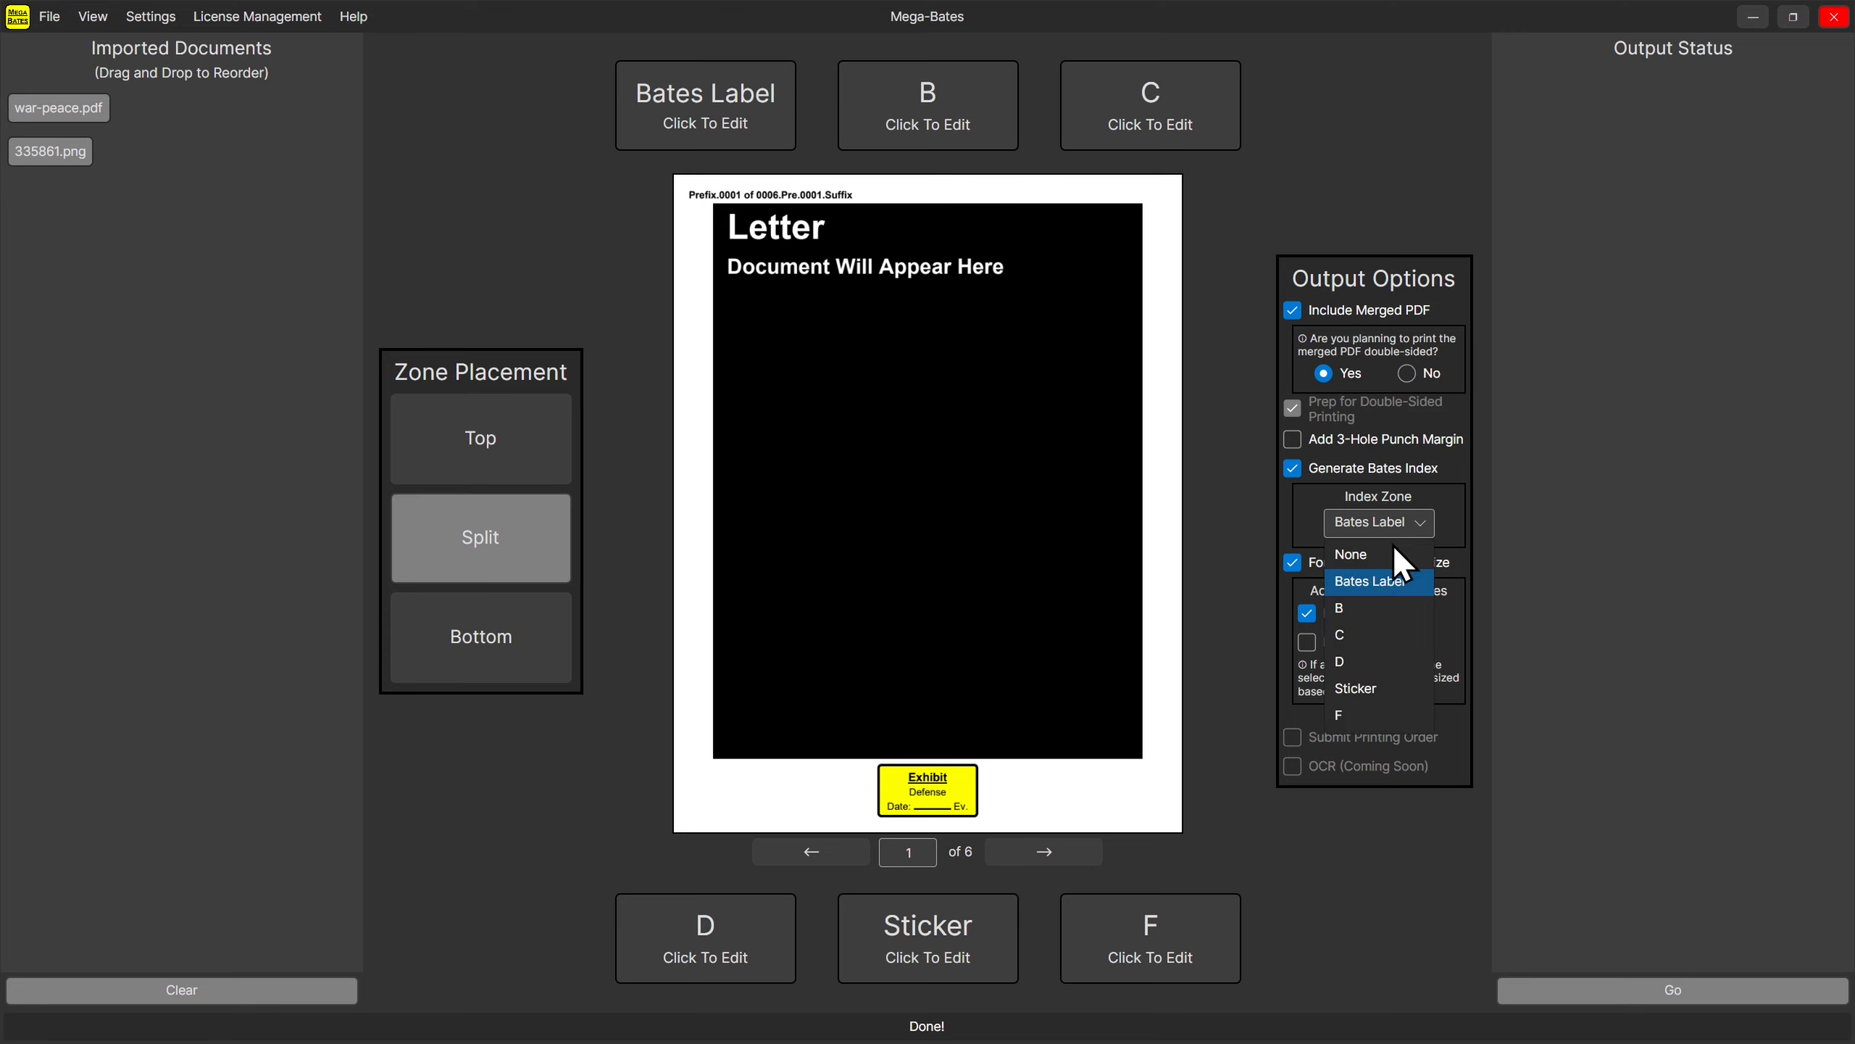
pyautogui.click(1393, 694)
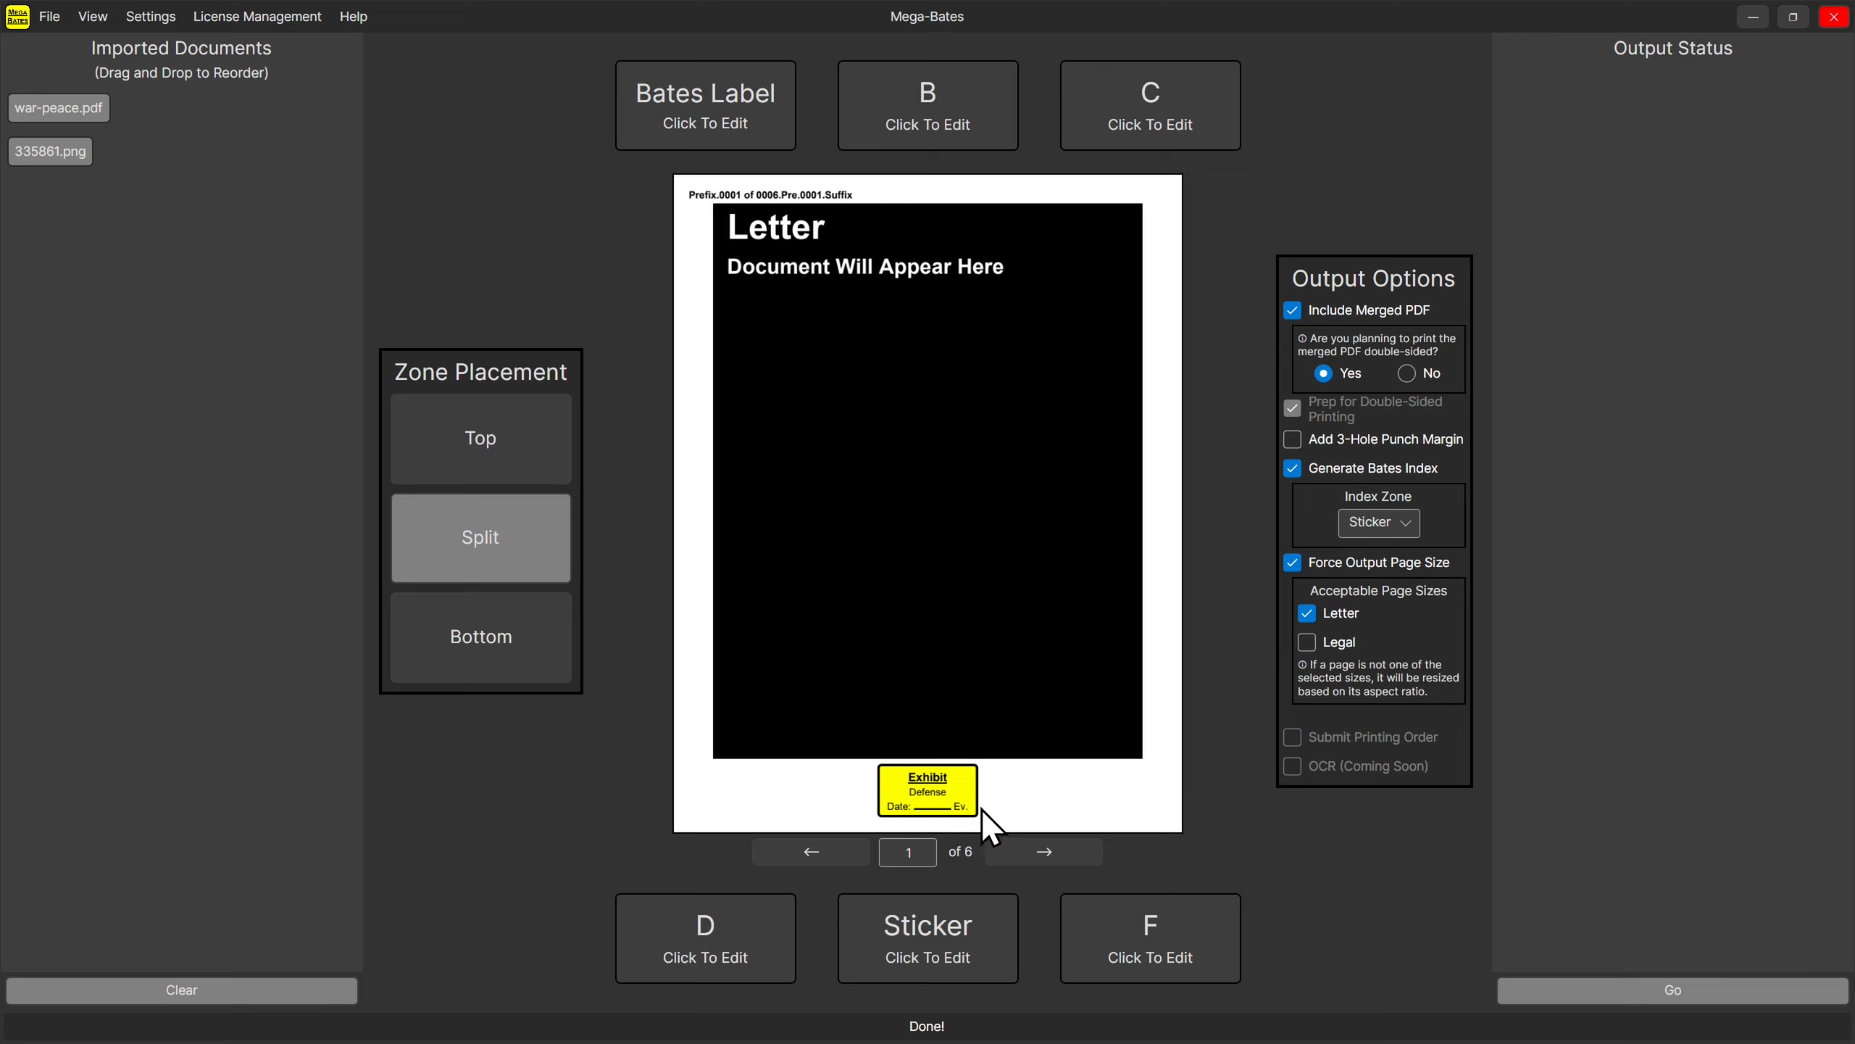
pyautogui.click(1399, 530)
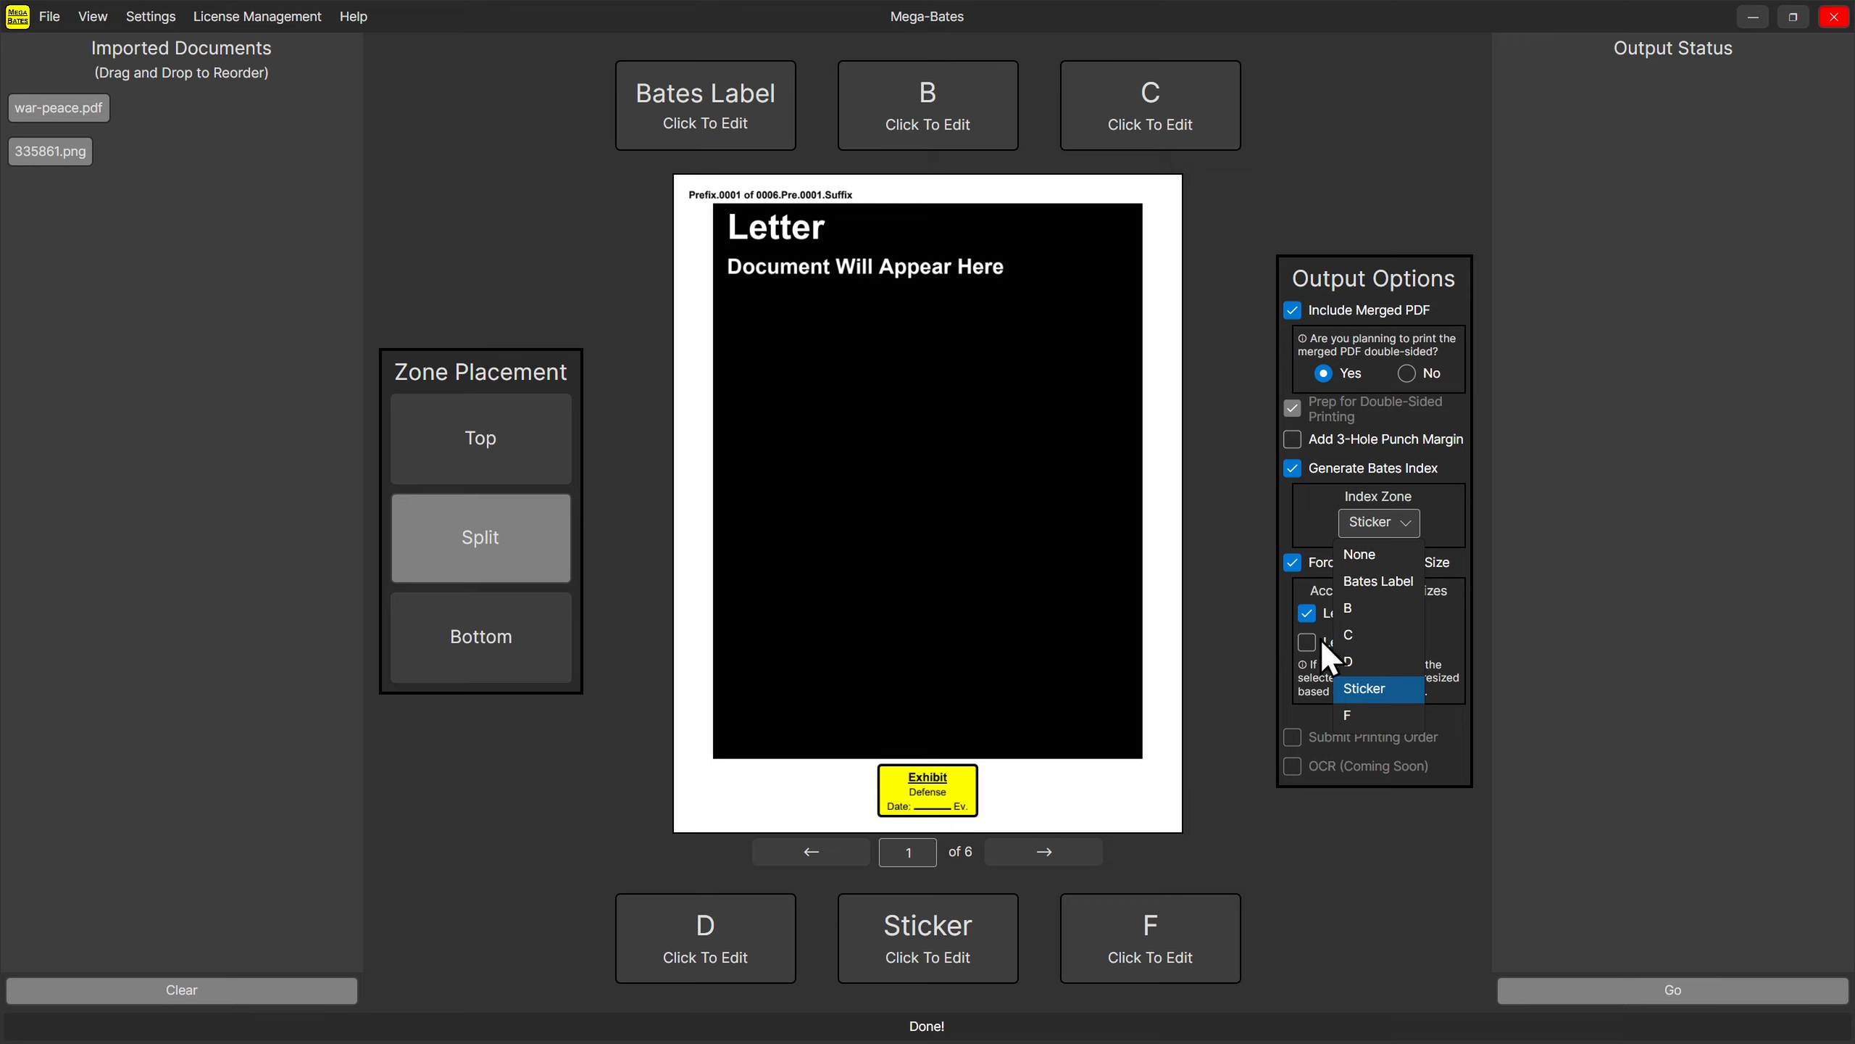
pyautogui.click(1395, 583)
pyautogui.click(1392, 523)
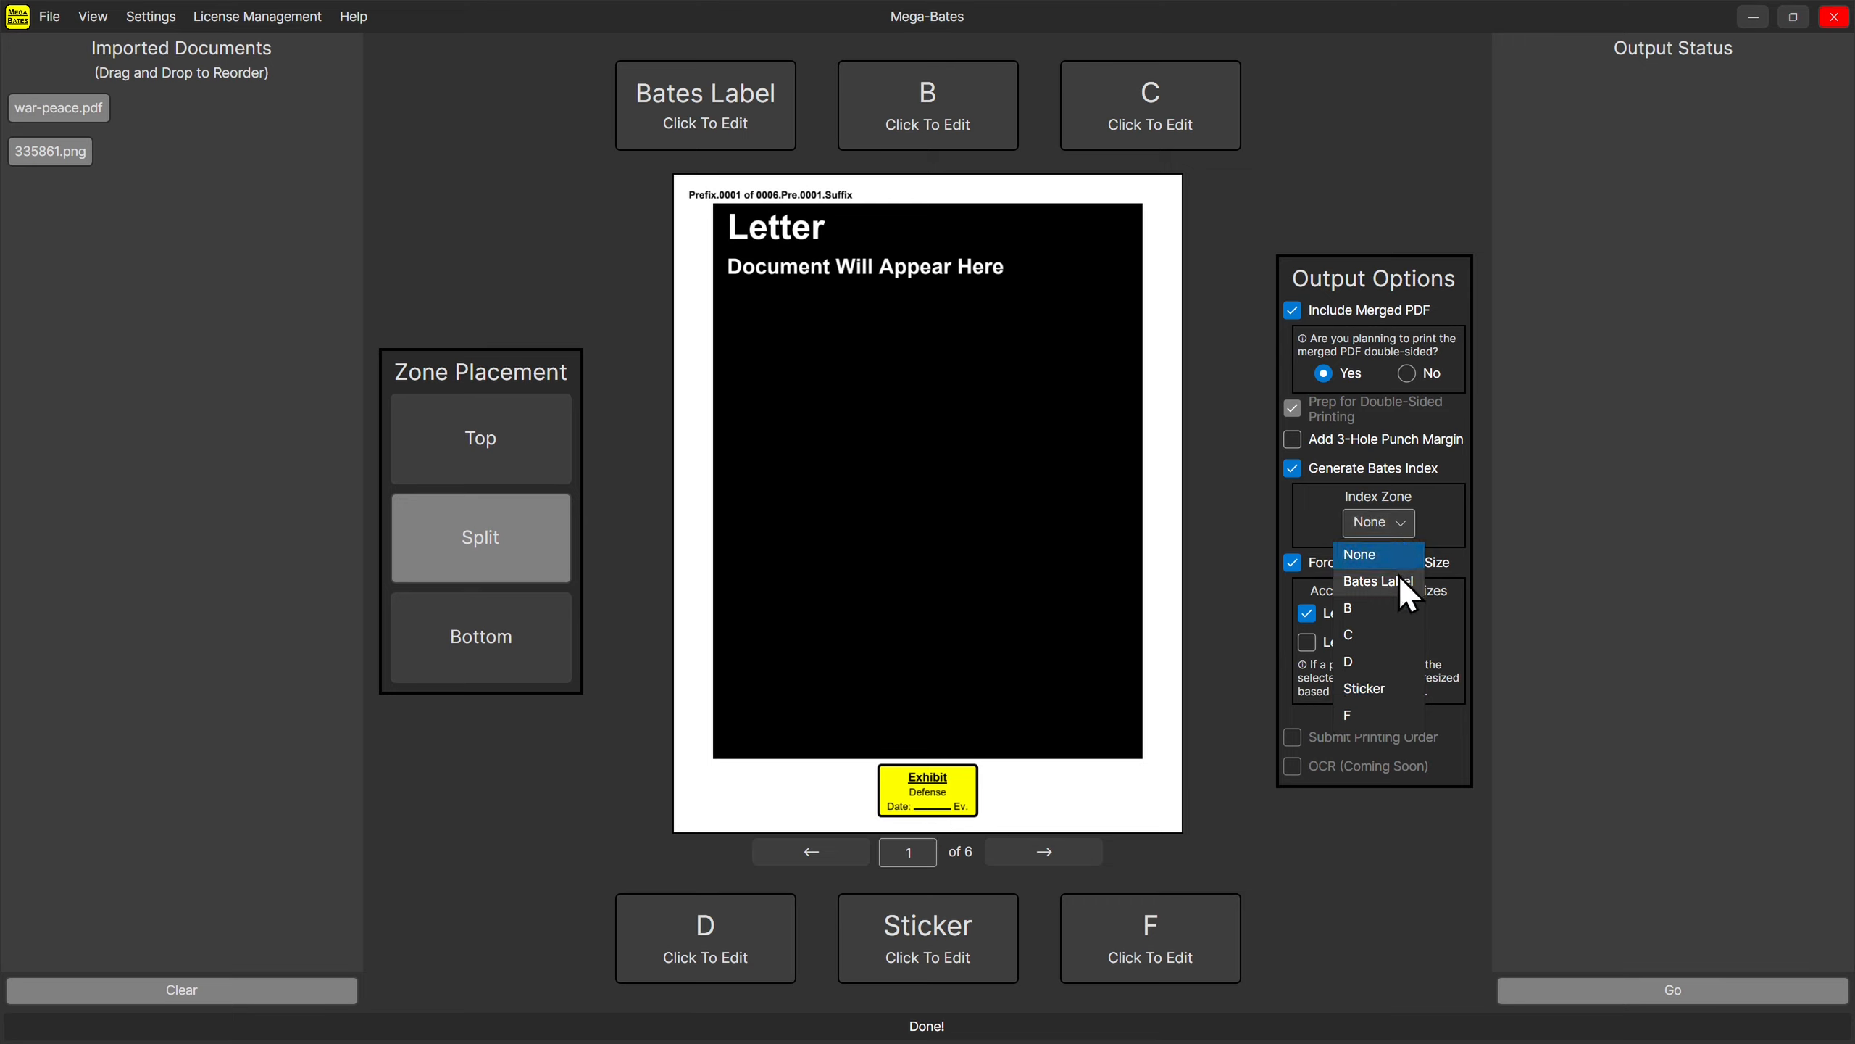
pyautogui.click(1398, 578)
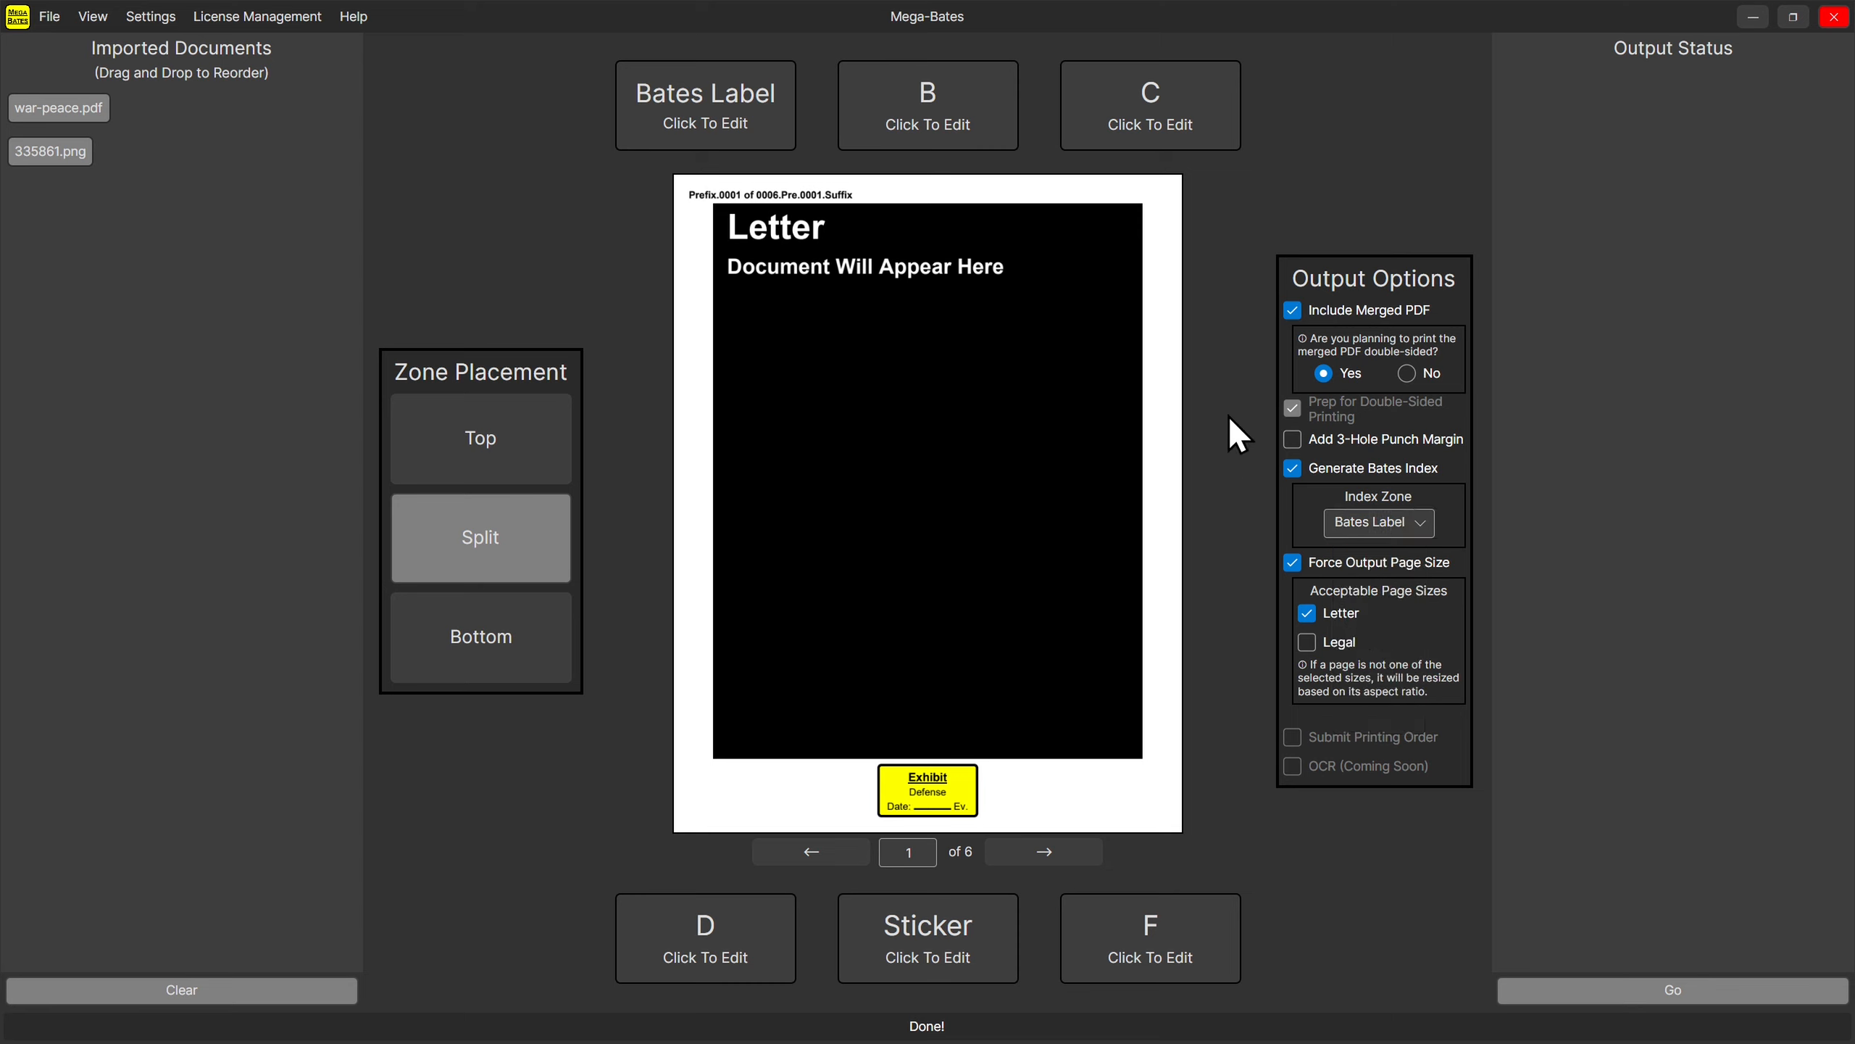
# Start processing the imported documents, choosing the Mega-Bates Output folder on the desktop as the destination.
pyautogui.click(1549, 1003)
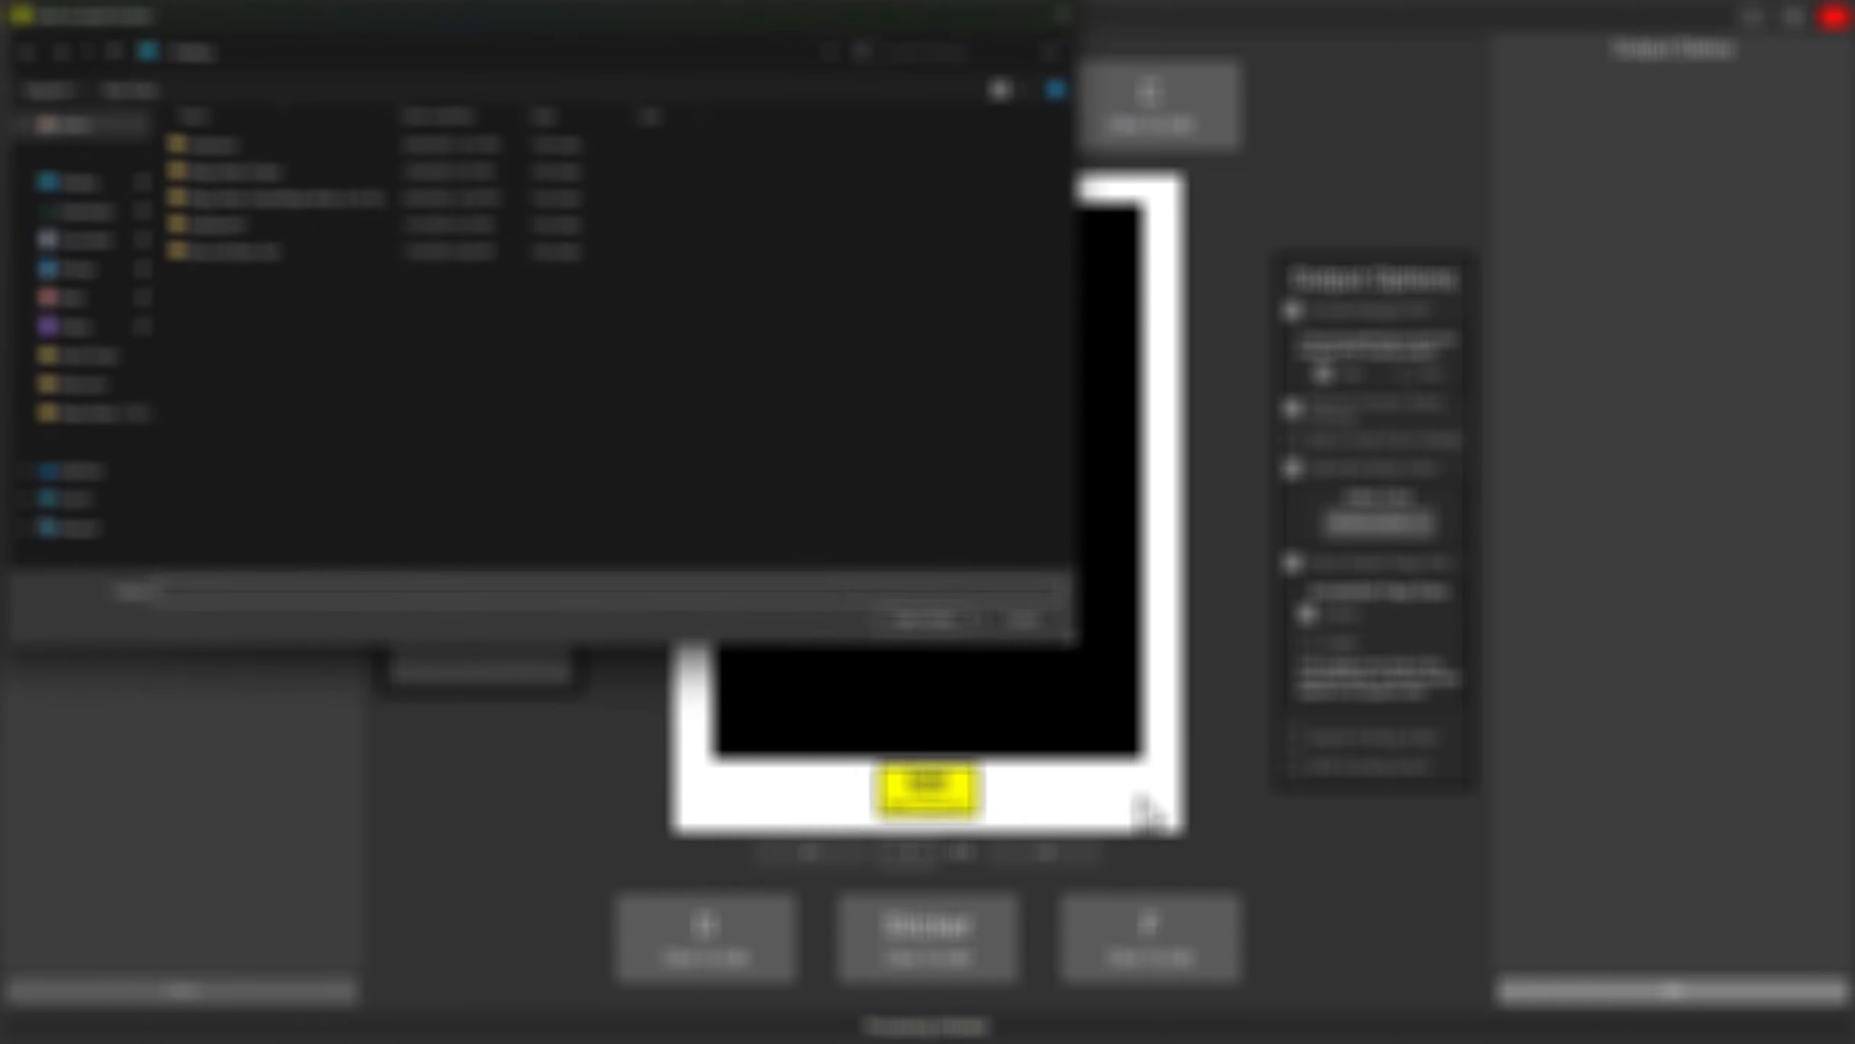
pyautogui.doubleClick(321, 176)
pyautogui.click(928, 621)
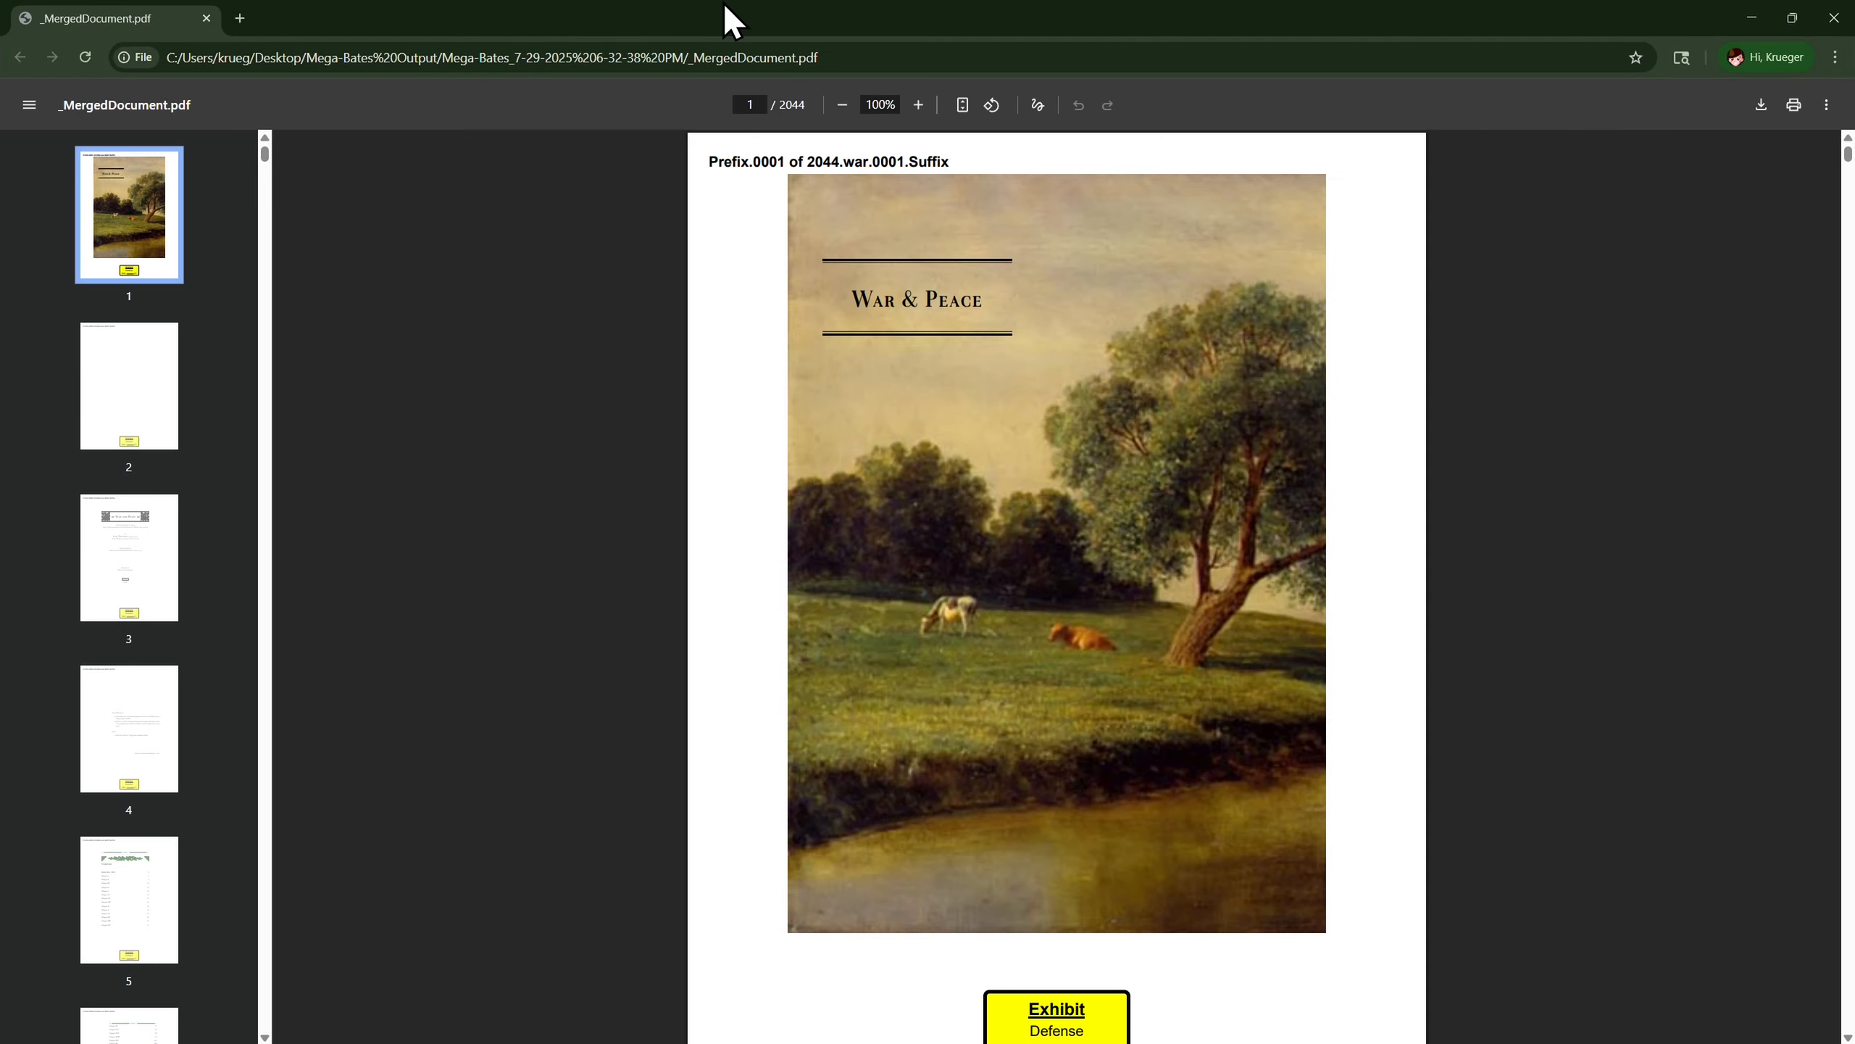
# Reduce the merged PDF's browser window and bring the output folder window in front of it to view the generated files.
pyautogui.doubleClick(974, 4)
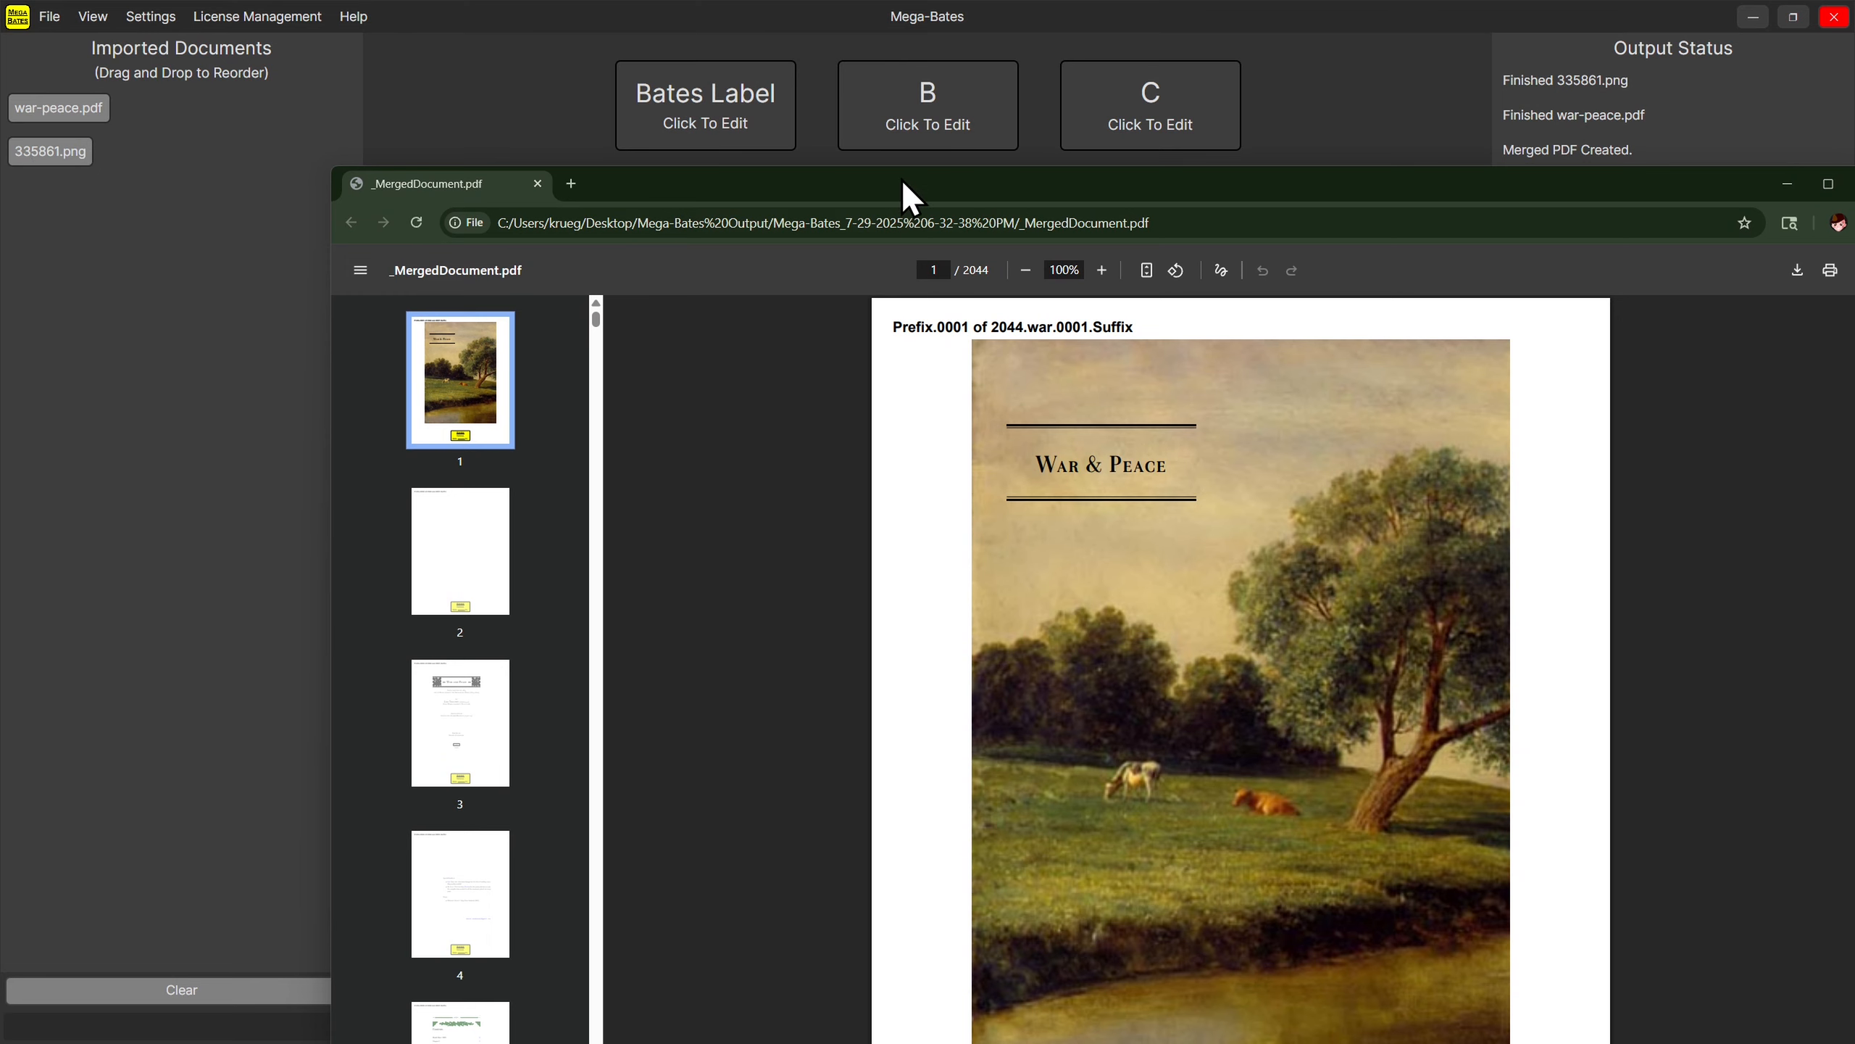
pyautogui.moveTo(903, 186); pyautogui.dragTo(768, 203)
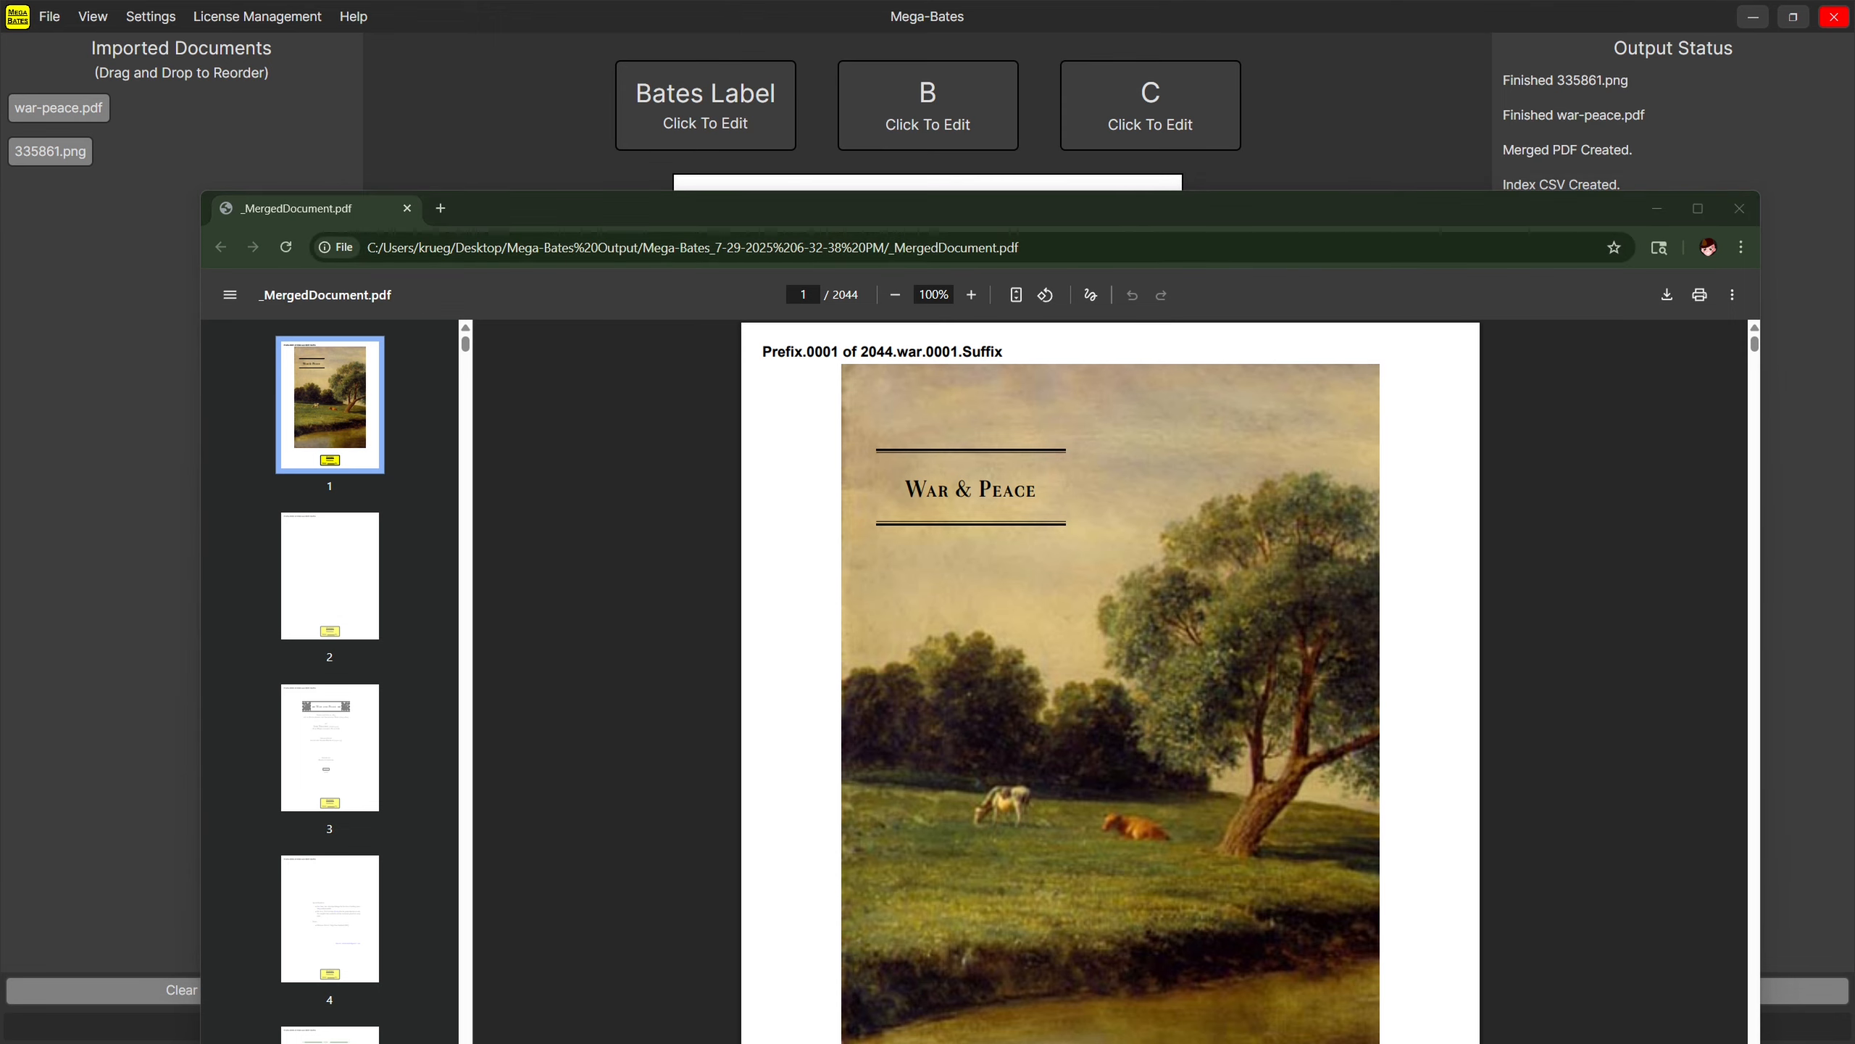
pyautogui.moveTo(569, 1043); pyautogui.dragTo(739, 123)
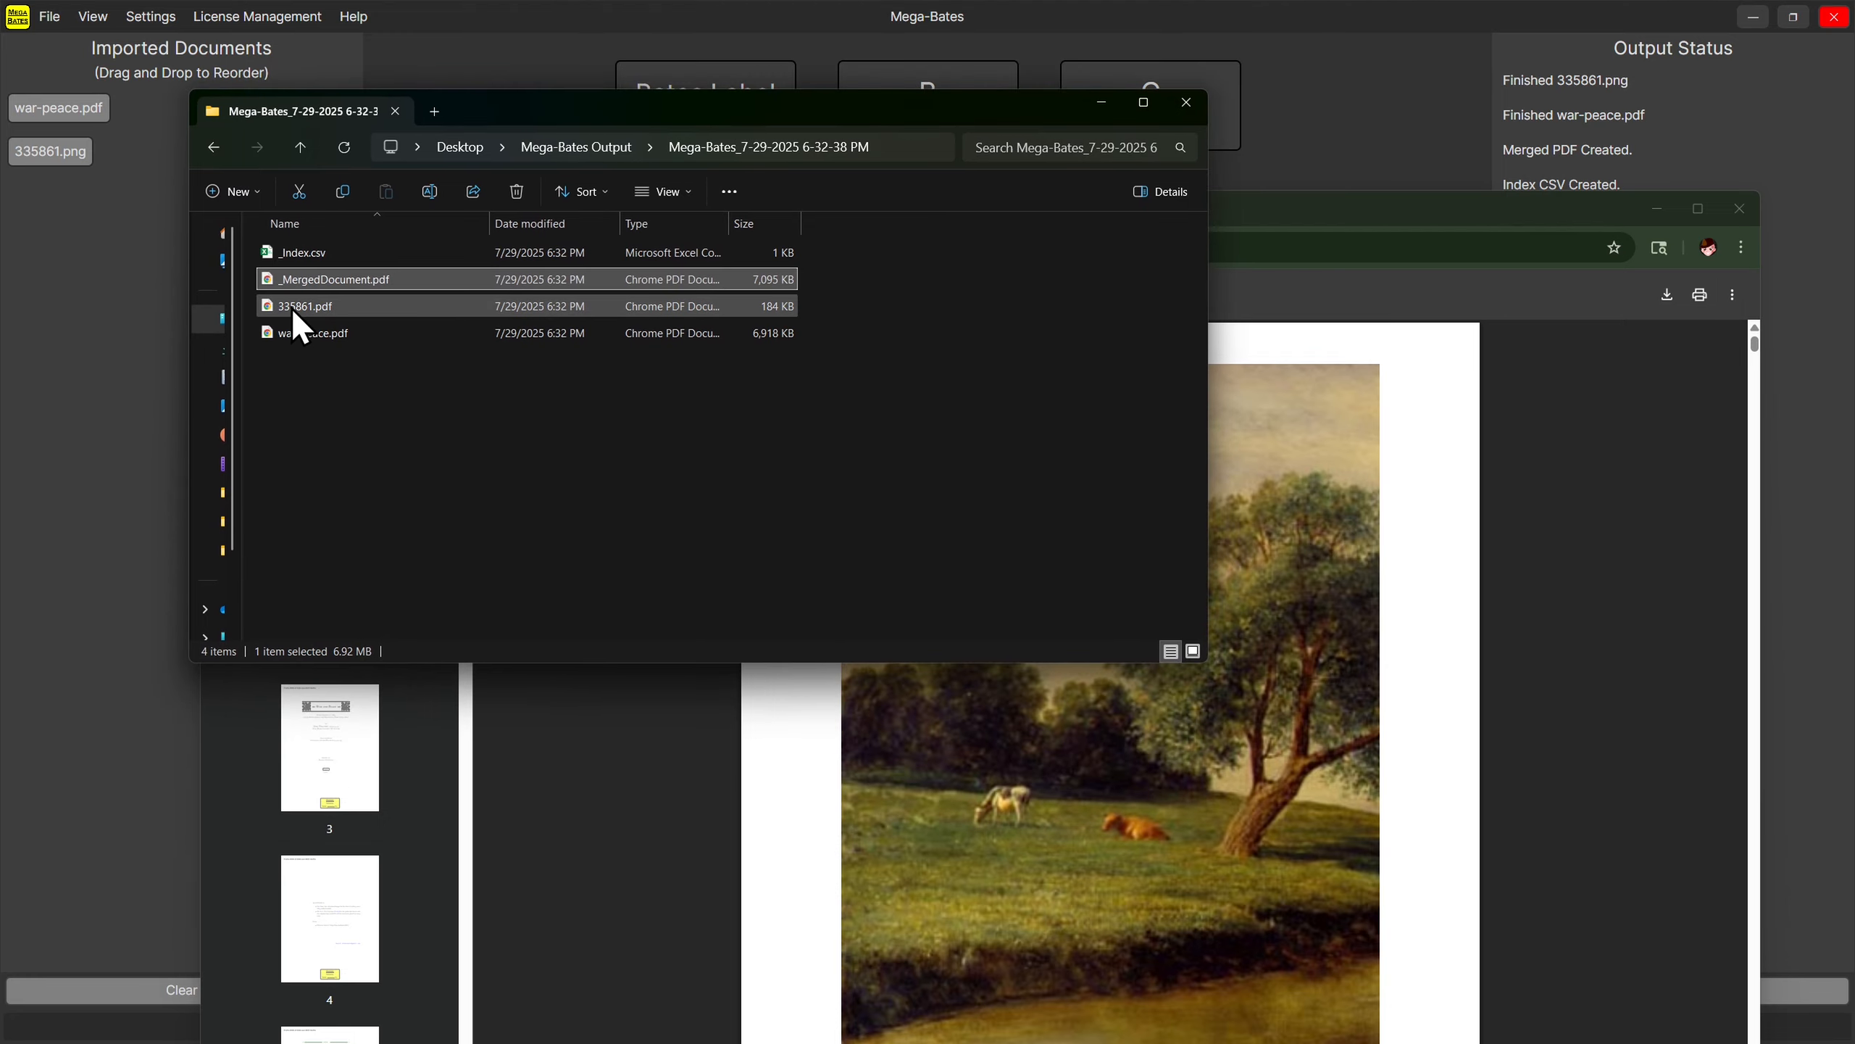
# Look over the two individual stamped PDFs, the merged document and the index CSV in the output folder.
pyautogui.moveTo(358, 392); pyautogui.dragTo(347, 293)
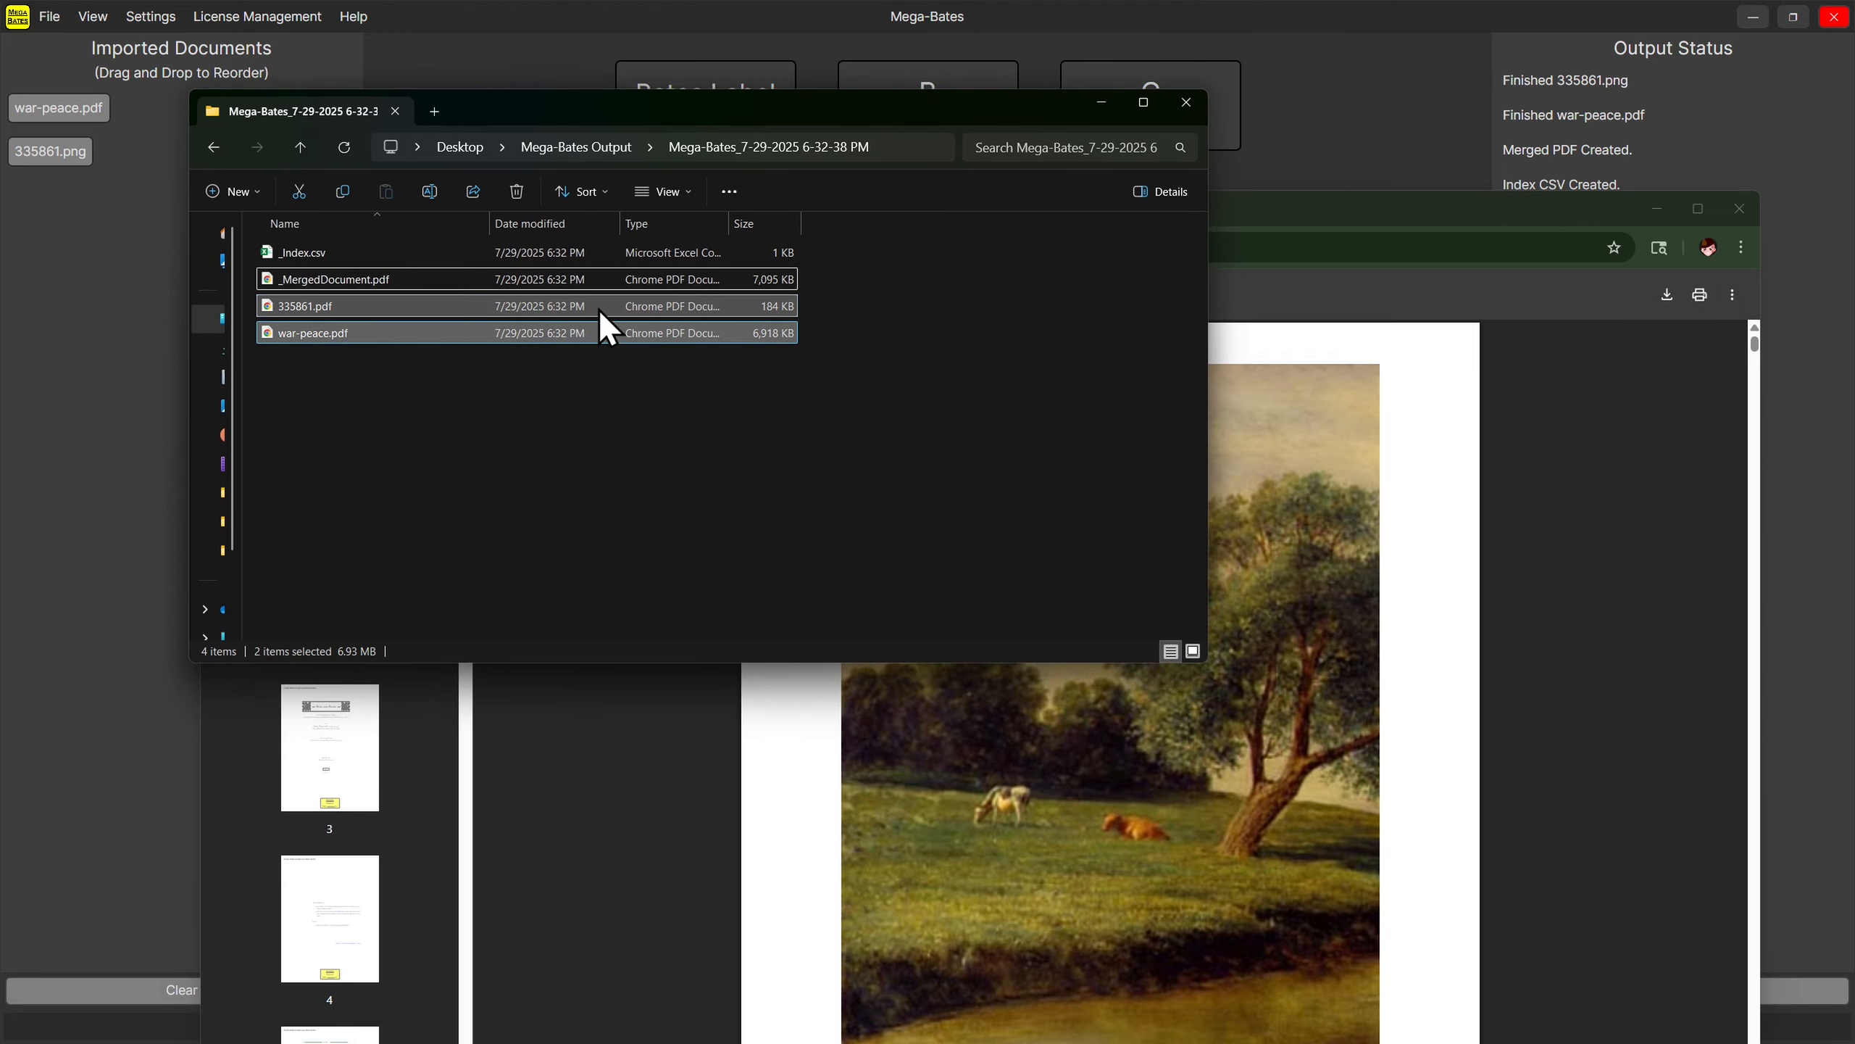
pyautogui.click(343, 278)
pyautogui.click(444, 252)
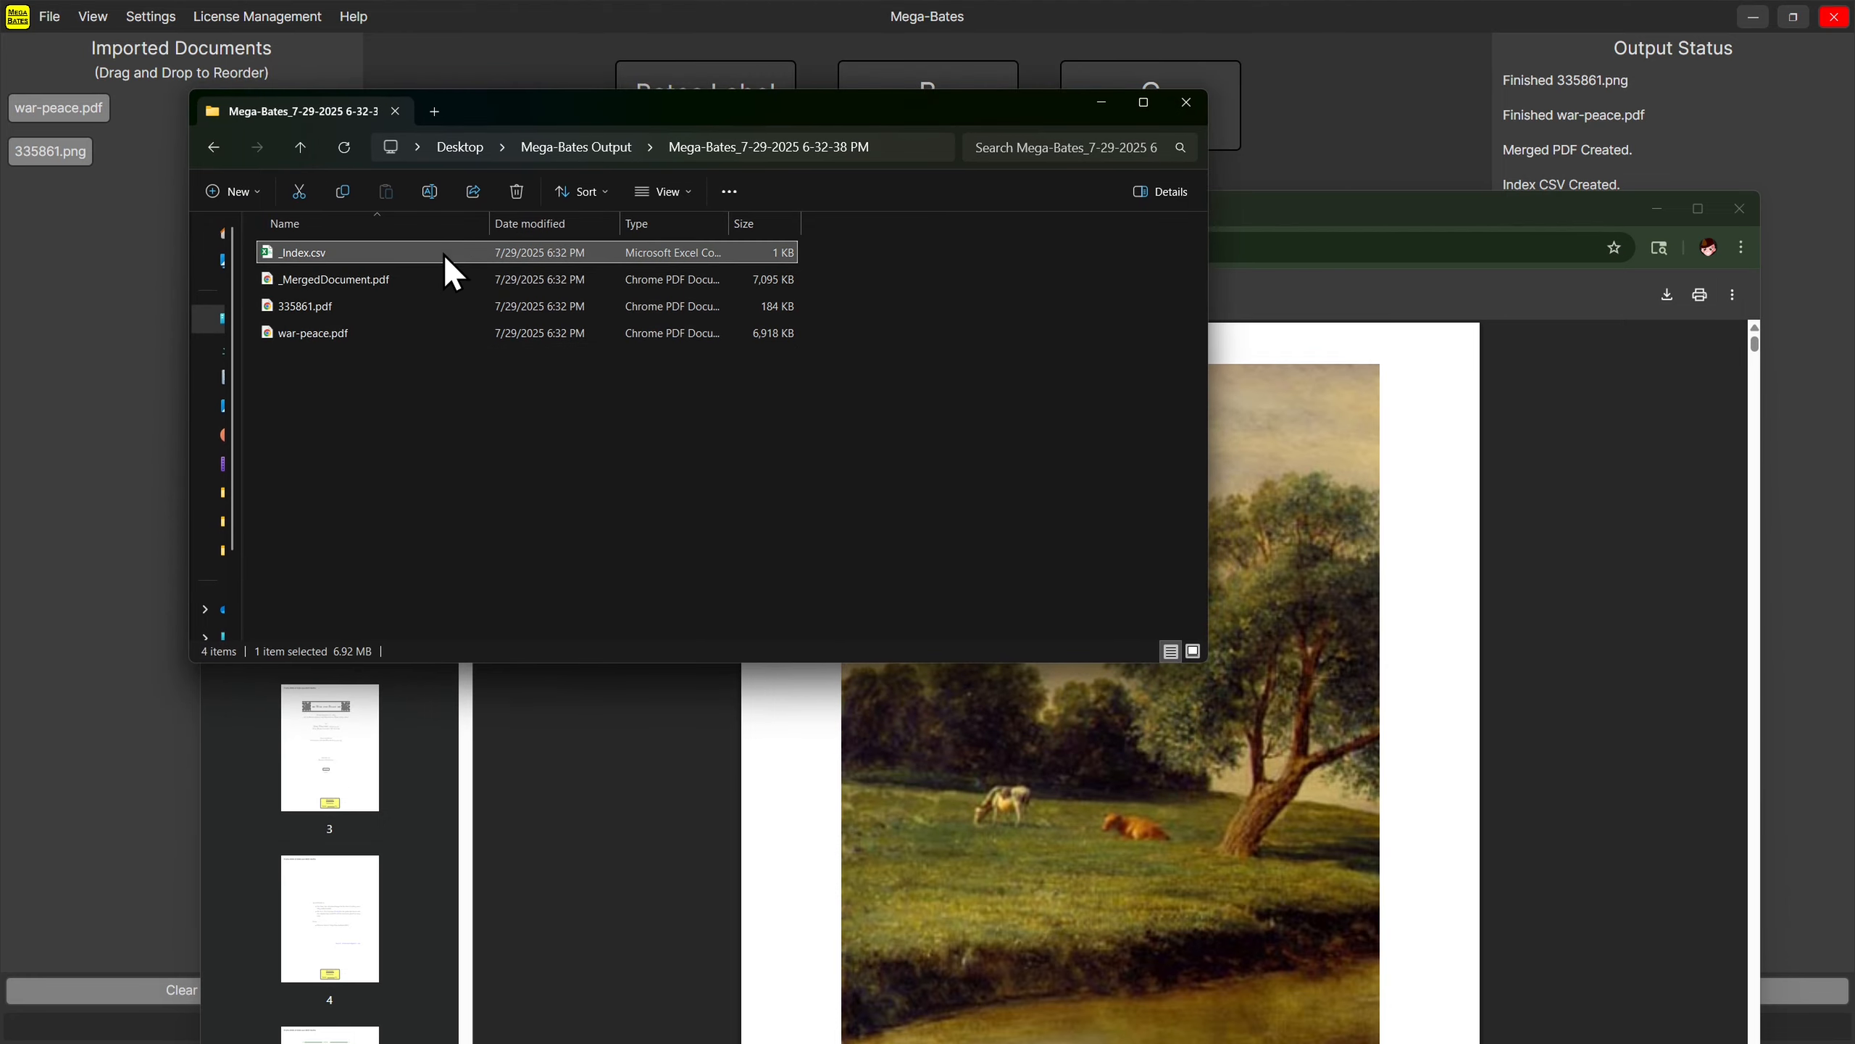
pyautogui.click(576, 285)
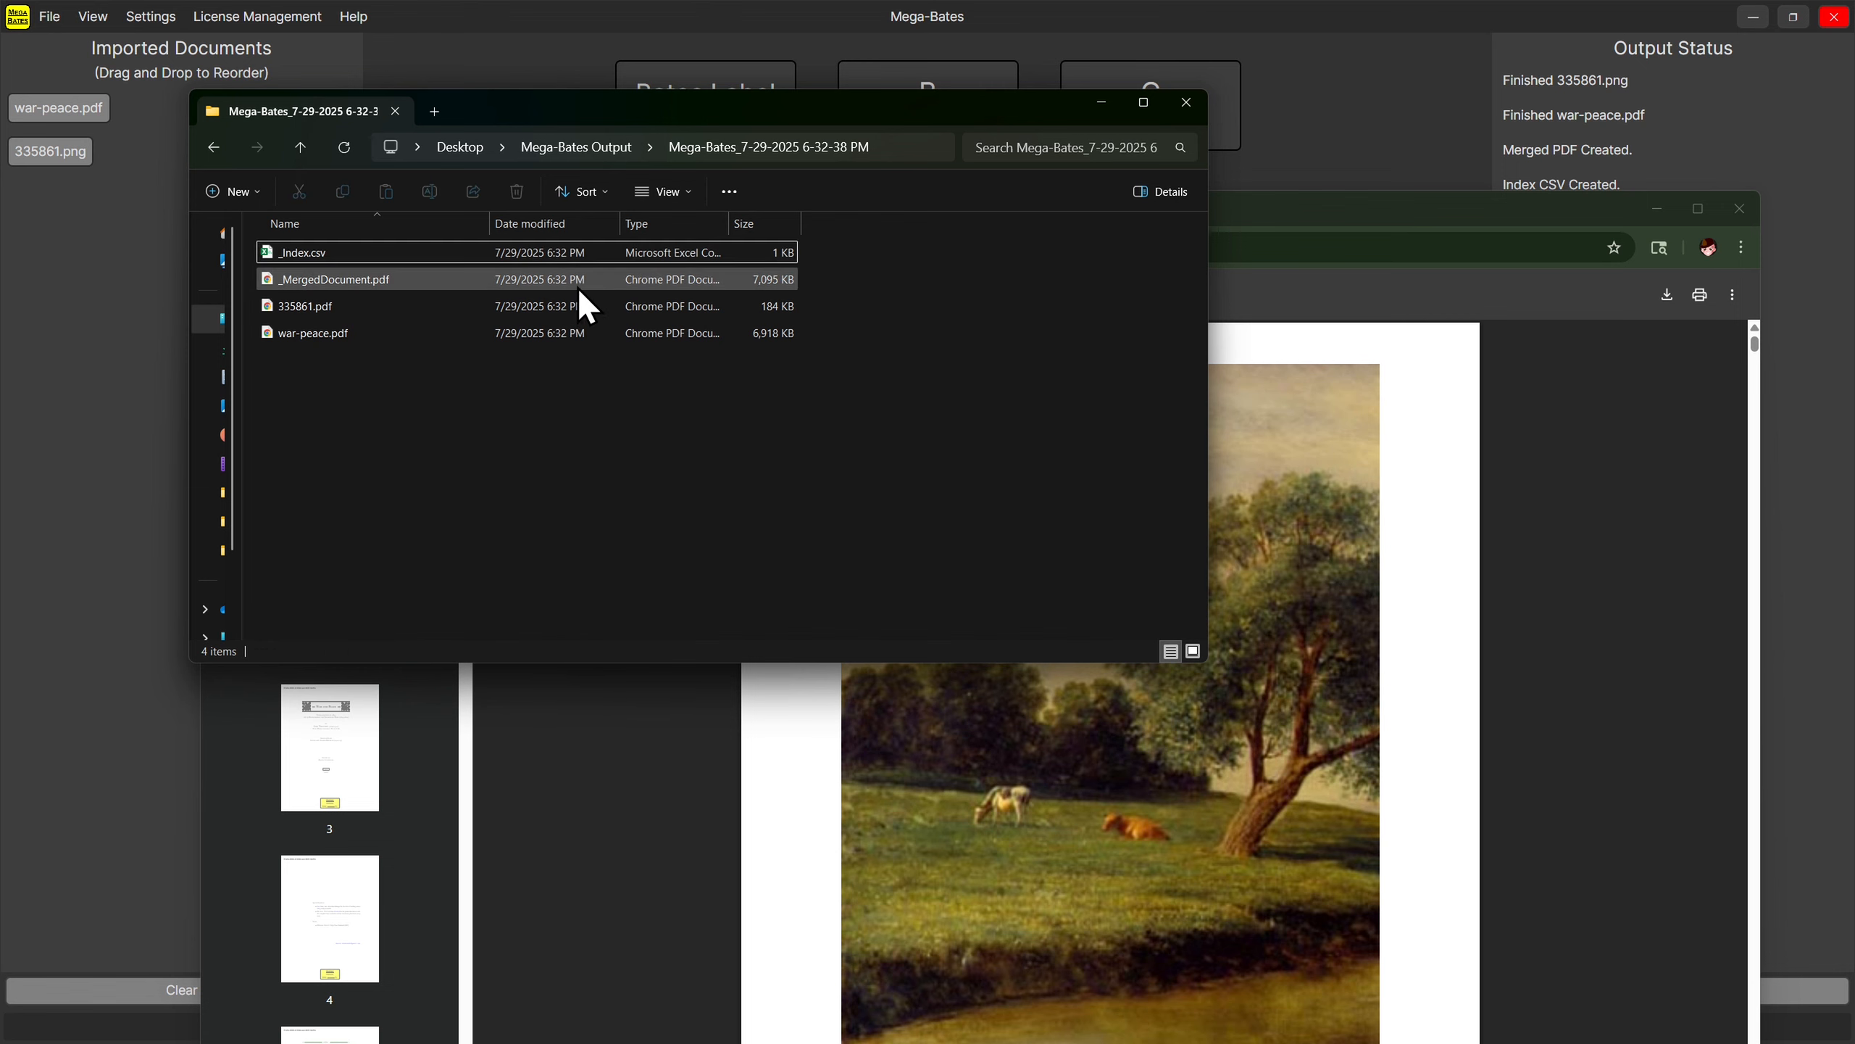
# Minimize the output folder window and check the first page's Bates page number and total in the maximized merged PDF.
pyautogui.click(1101, 103)
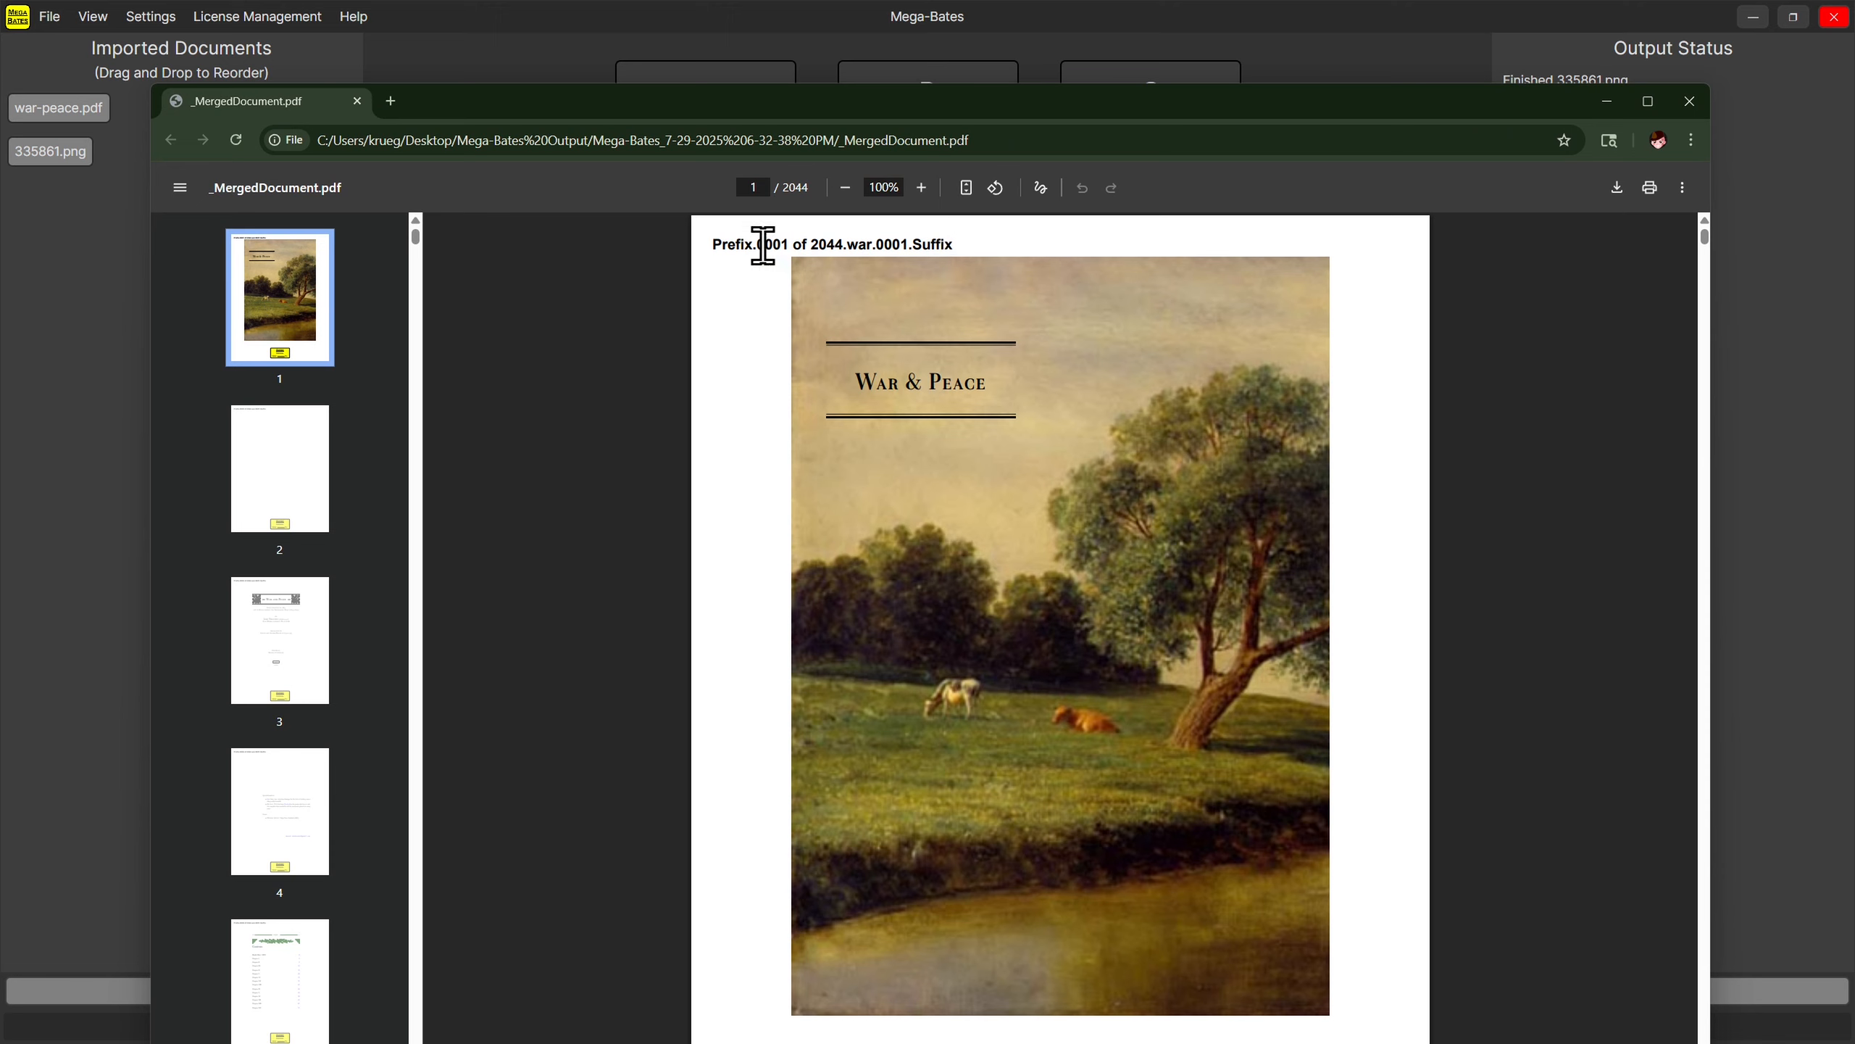
pyautogui.moveTo(758, 242); pyautogui.dragTo(788, 245)
pyautogui.moveTo(812, 243); pyautogui.dragTo(845, 245)
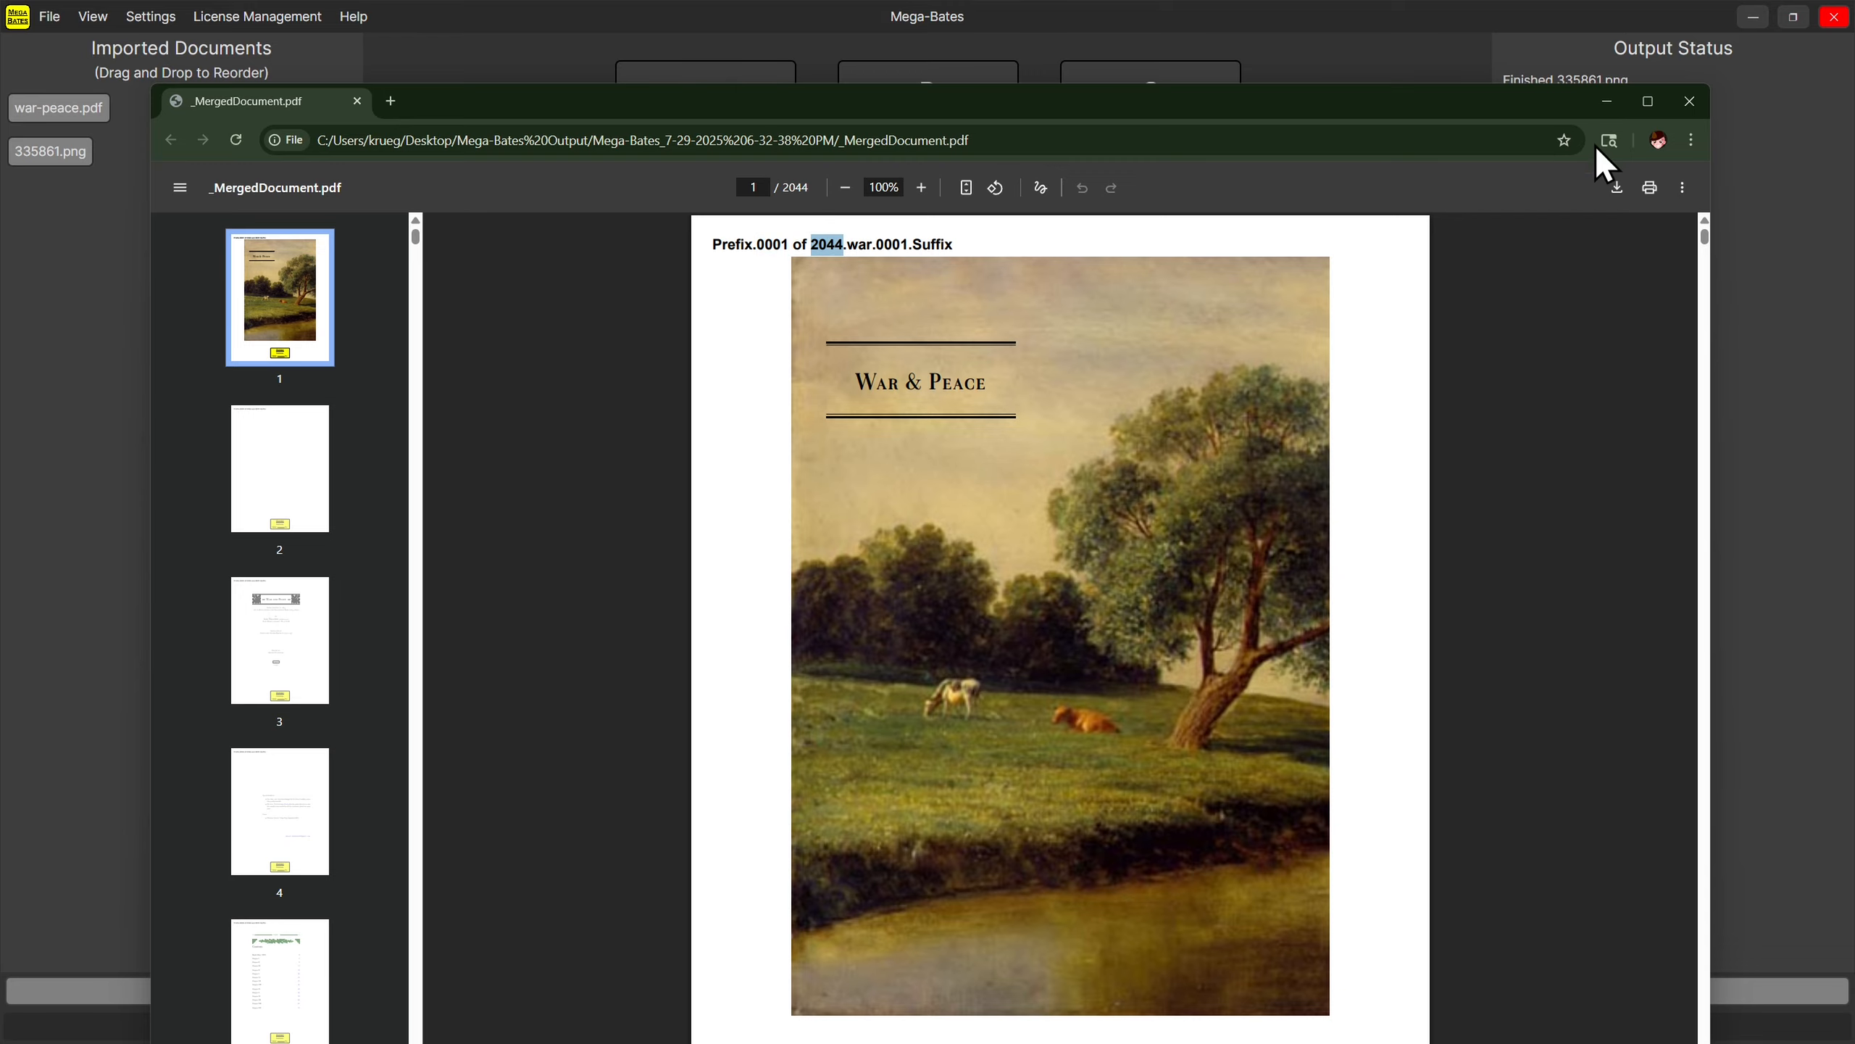
pyautogui.click(1648, 102)
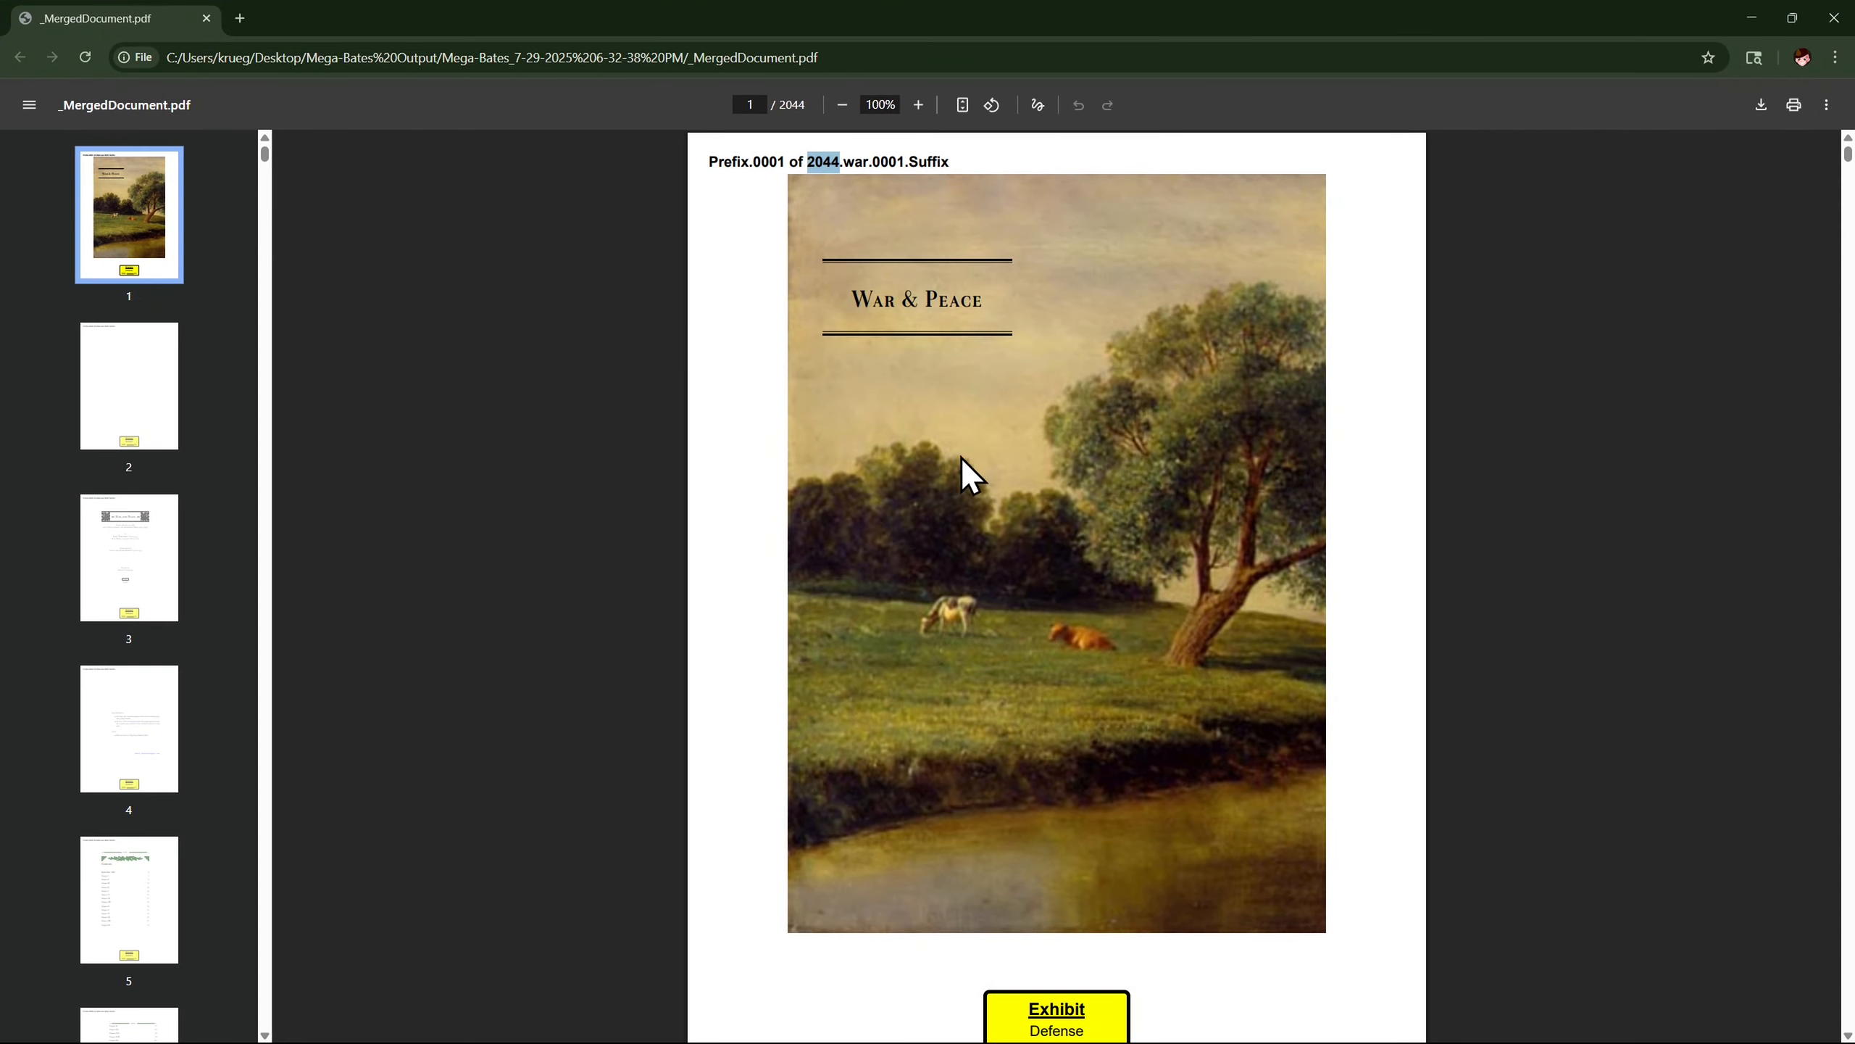
# Examine the Bates label and the Exhibit sticker stamped on the first page of the merged PDF.
pyautogui.scroll(-5, 1022, 555)
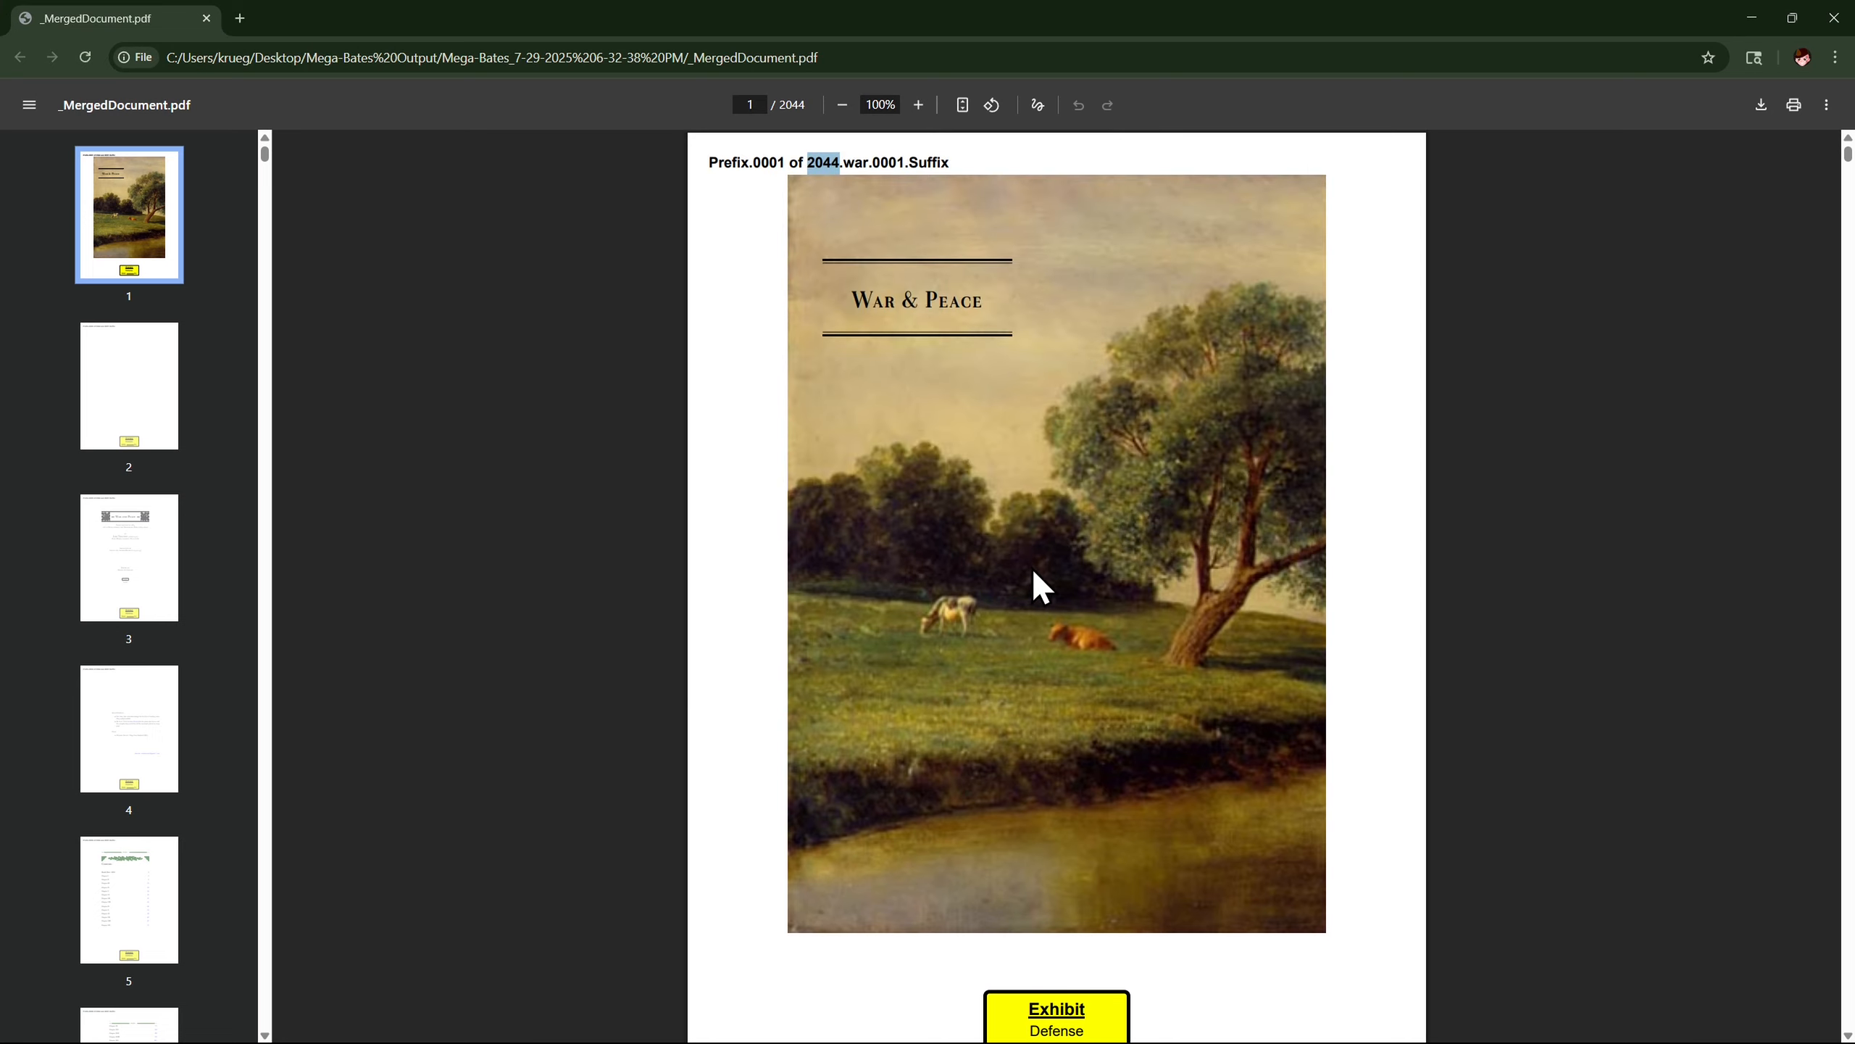
pyautogui.scroll(-3, 1034, 564)
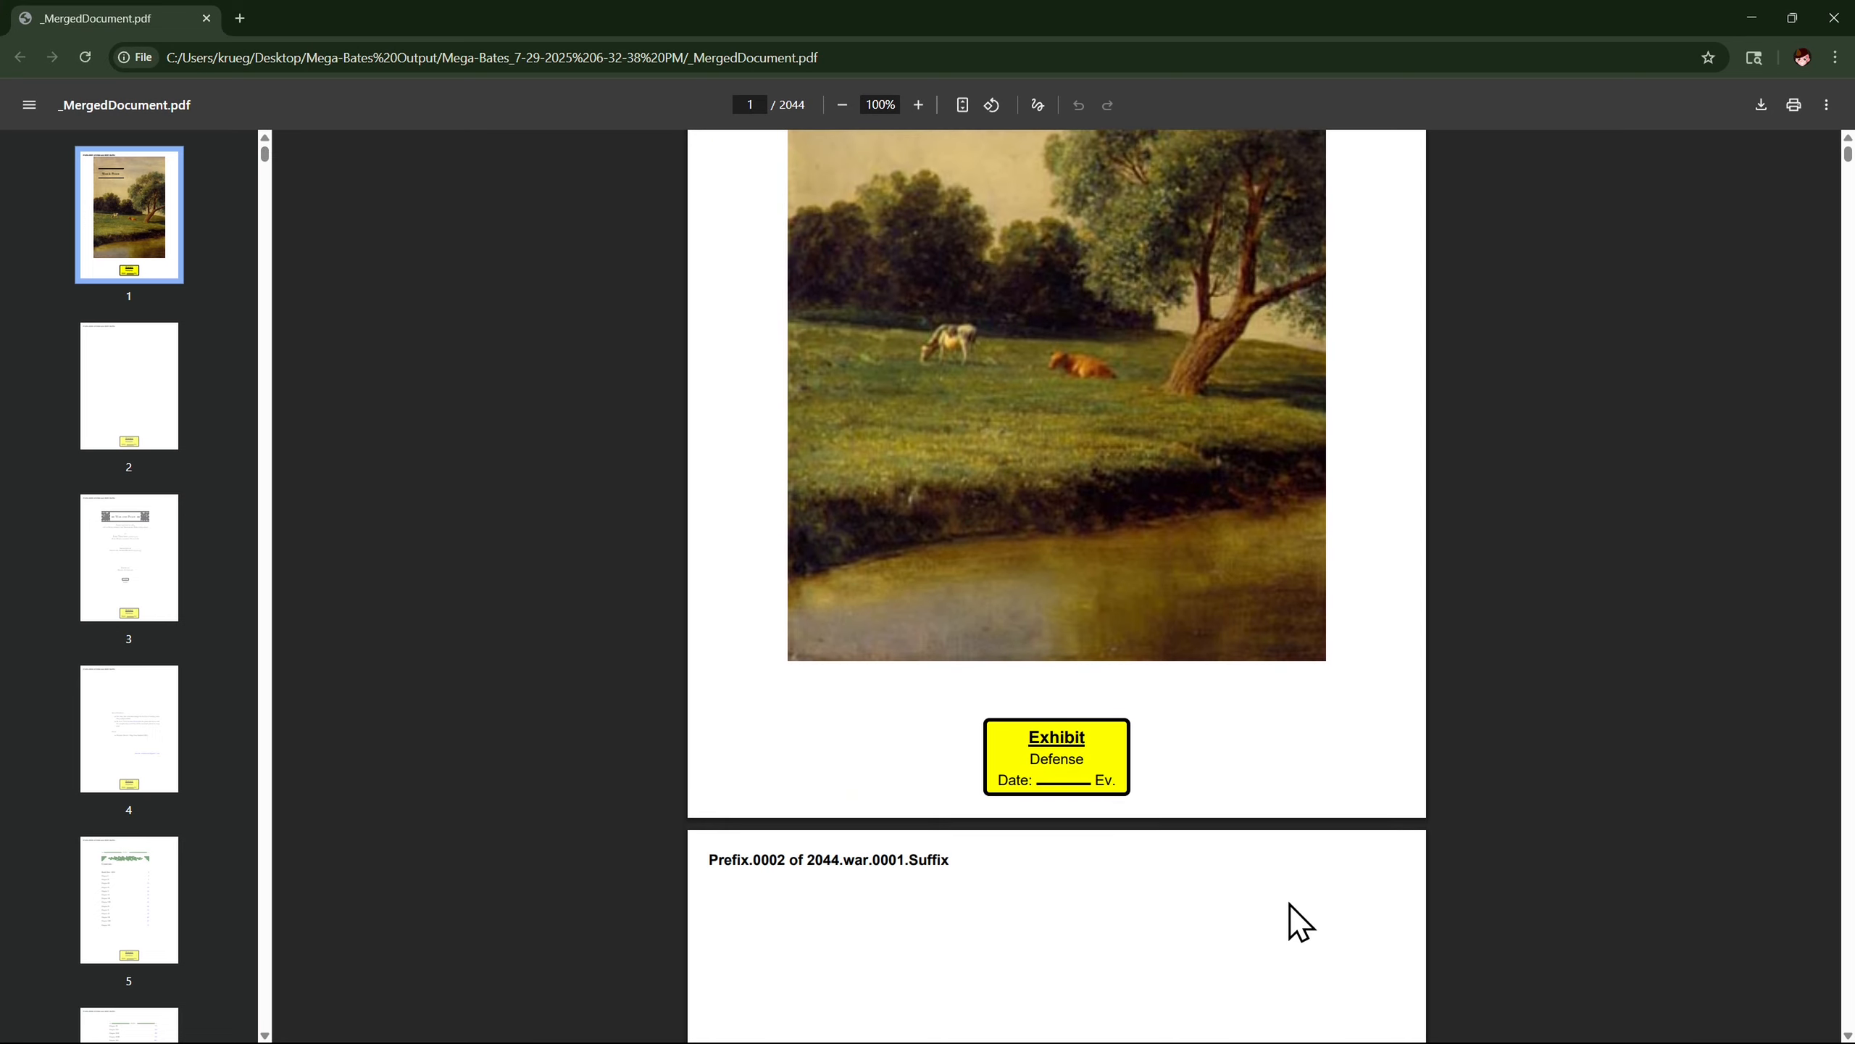
pyautogui.scroll(3, 1293, 923)
pyautogui.moveTo(950, 156); pyautogui.dragTo(706, 156)
pyautogui.scroll(-4, 945, 456)
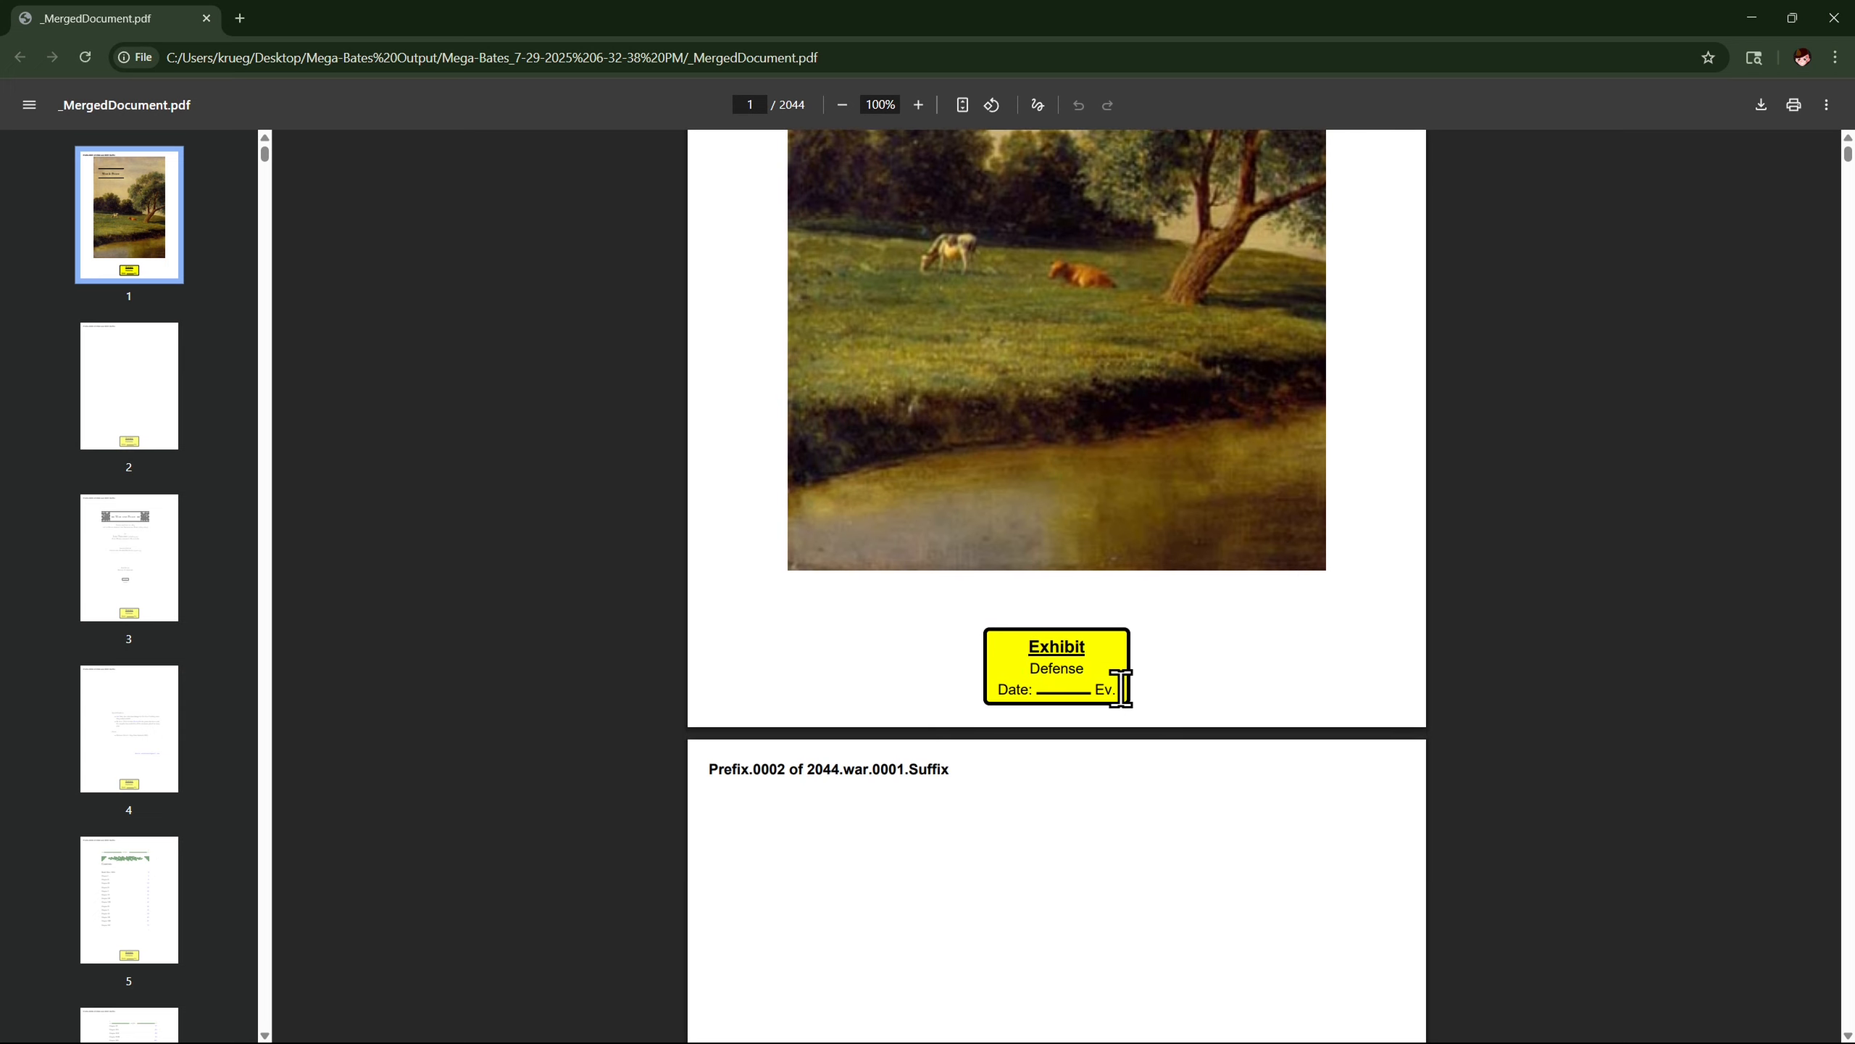
pyautogui.moveTo(1118, 687); pyautogui.dragTo(993, 649)
pyautogui.click(1235, 662)
pyautogui.scroll(-4, 1110, 852)
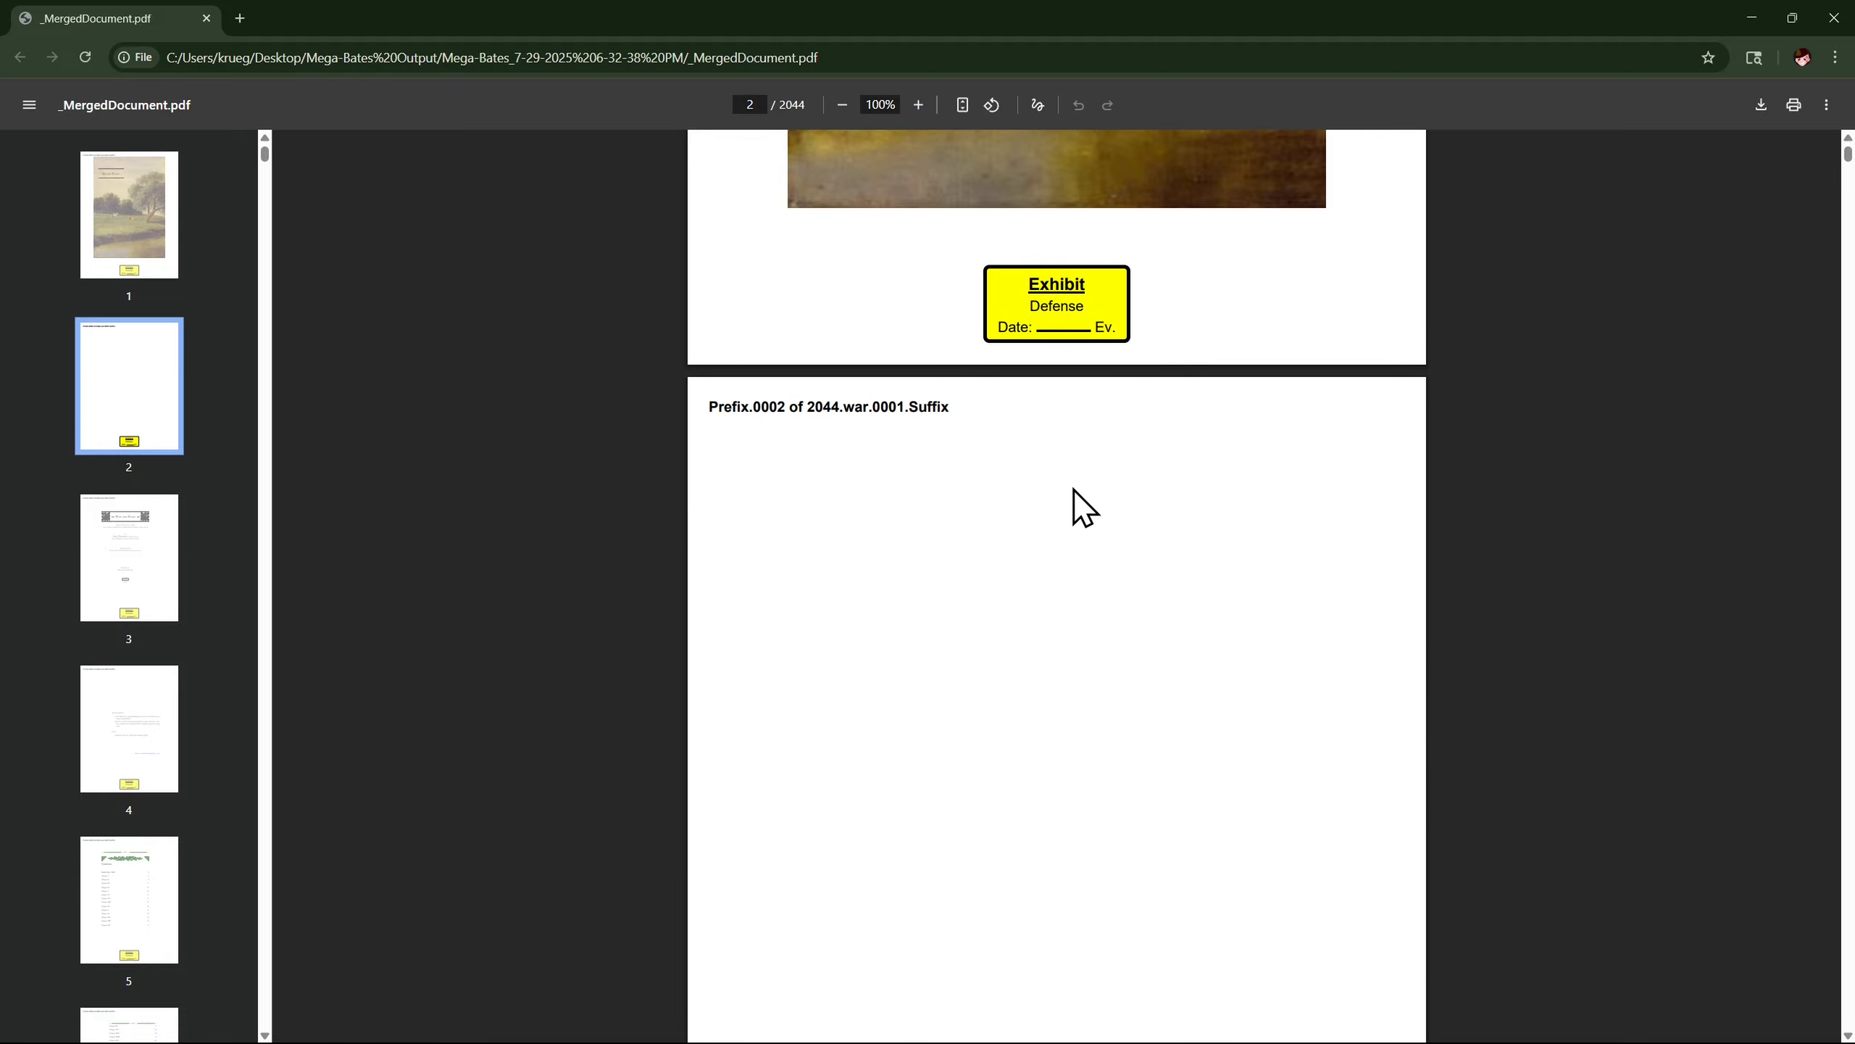
# Go to the end of the merged PDF and check the Bates page number on War and Peace's last page.
pyautogui.scroll(-6, 1077, 506)
pyautogui.moveTo(1848, 166); pyautogui.dragTo(1848, 1024)
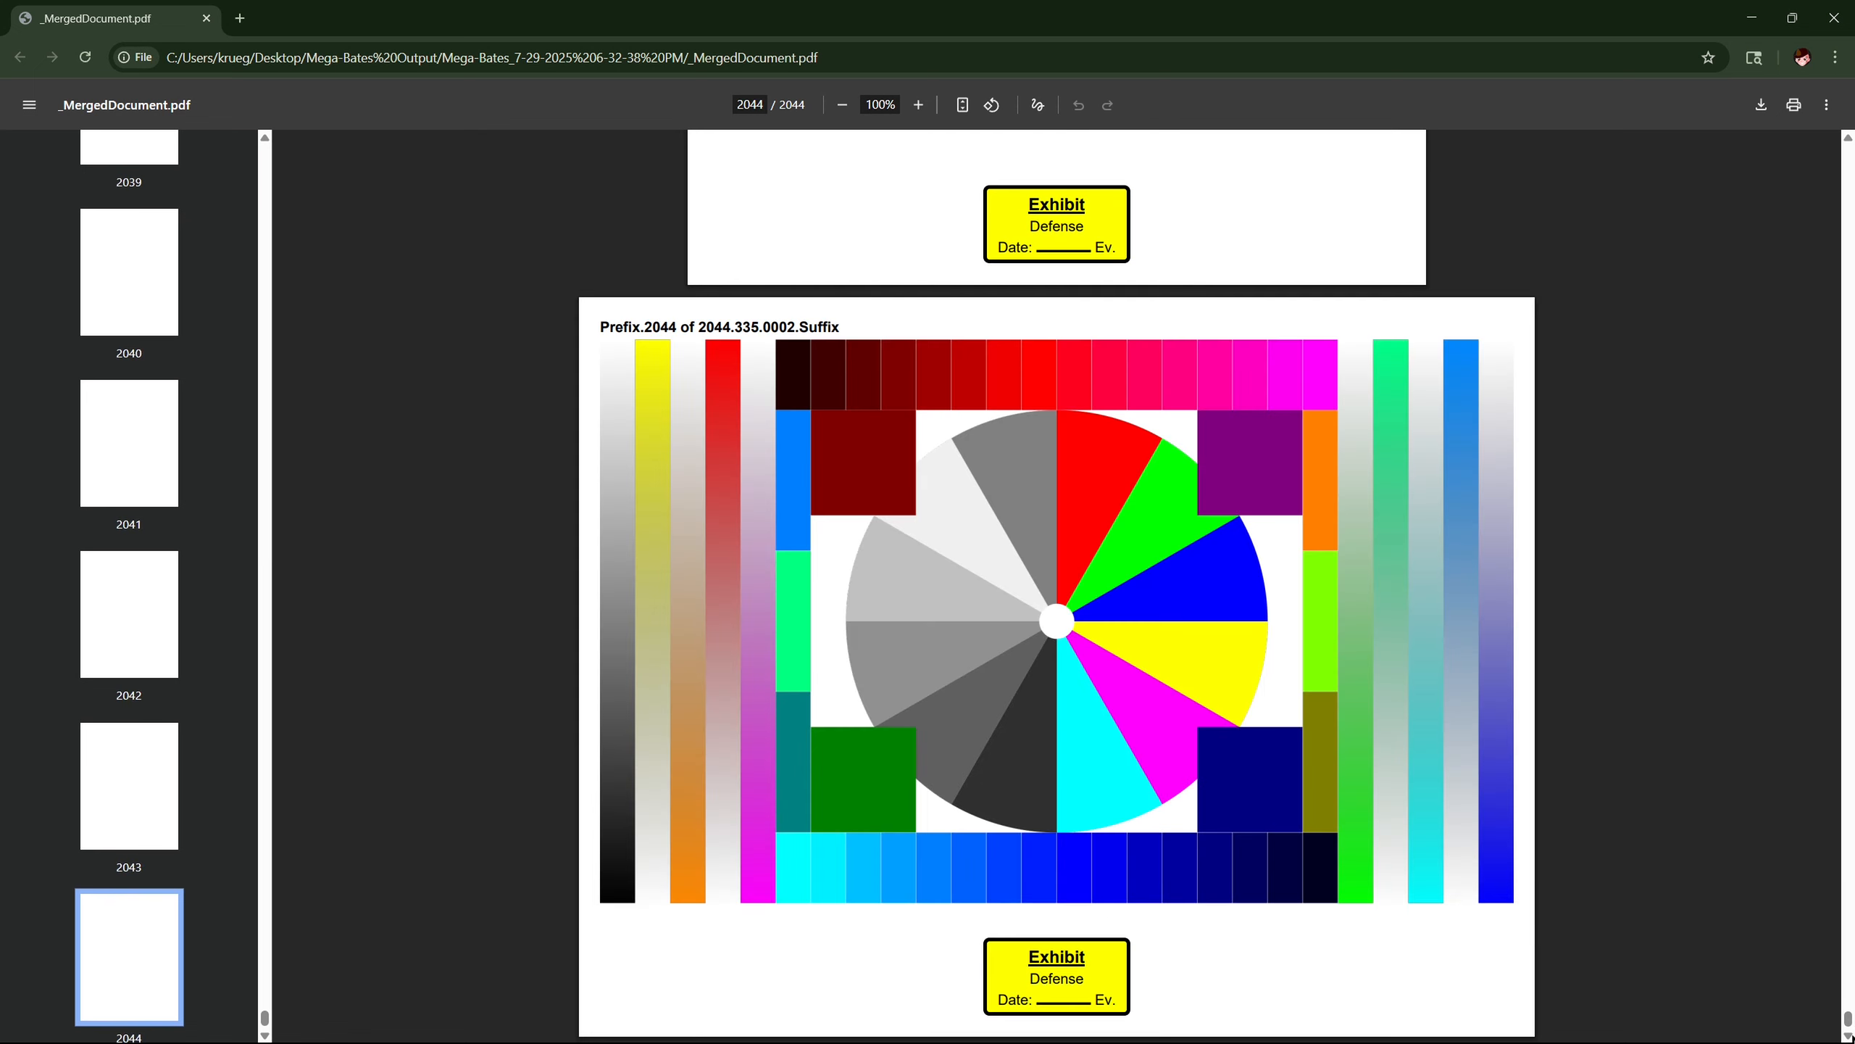
pyautogui.scroll(10, 816, 394)
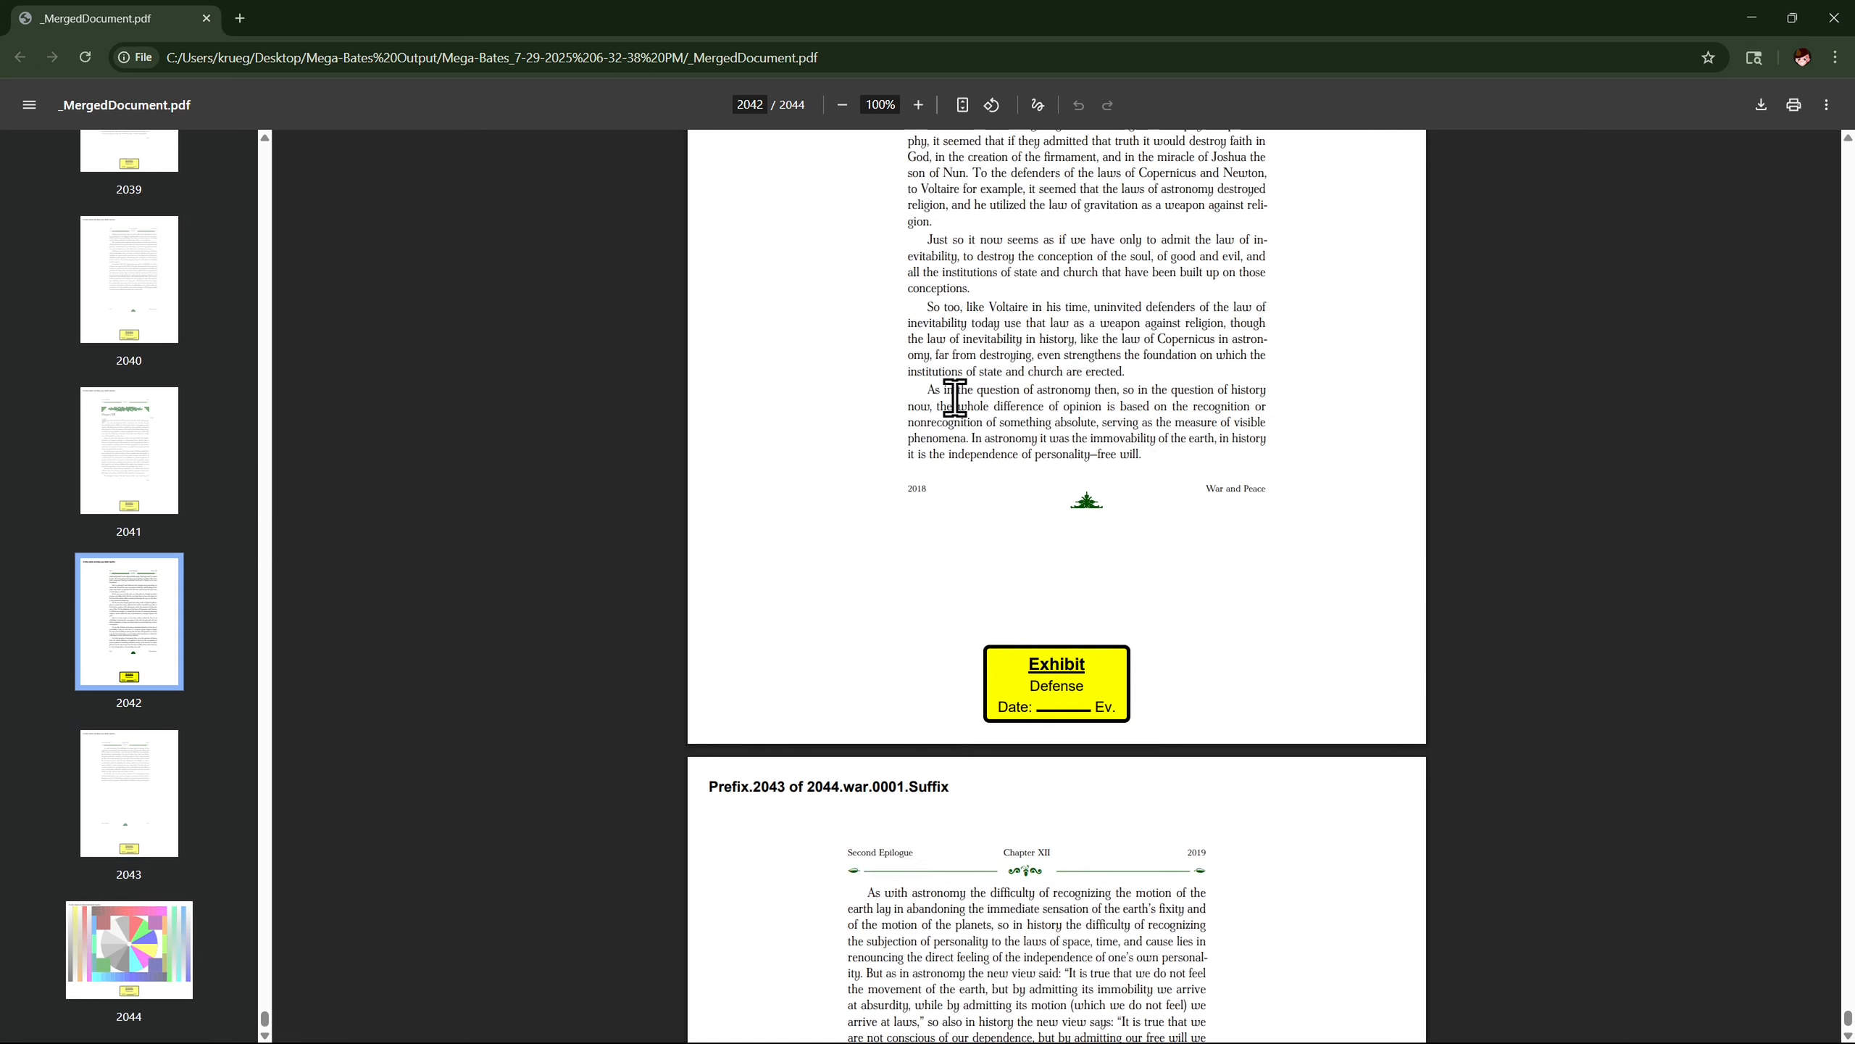
pyautogui.scroll(-4, 957, 449)
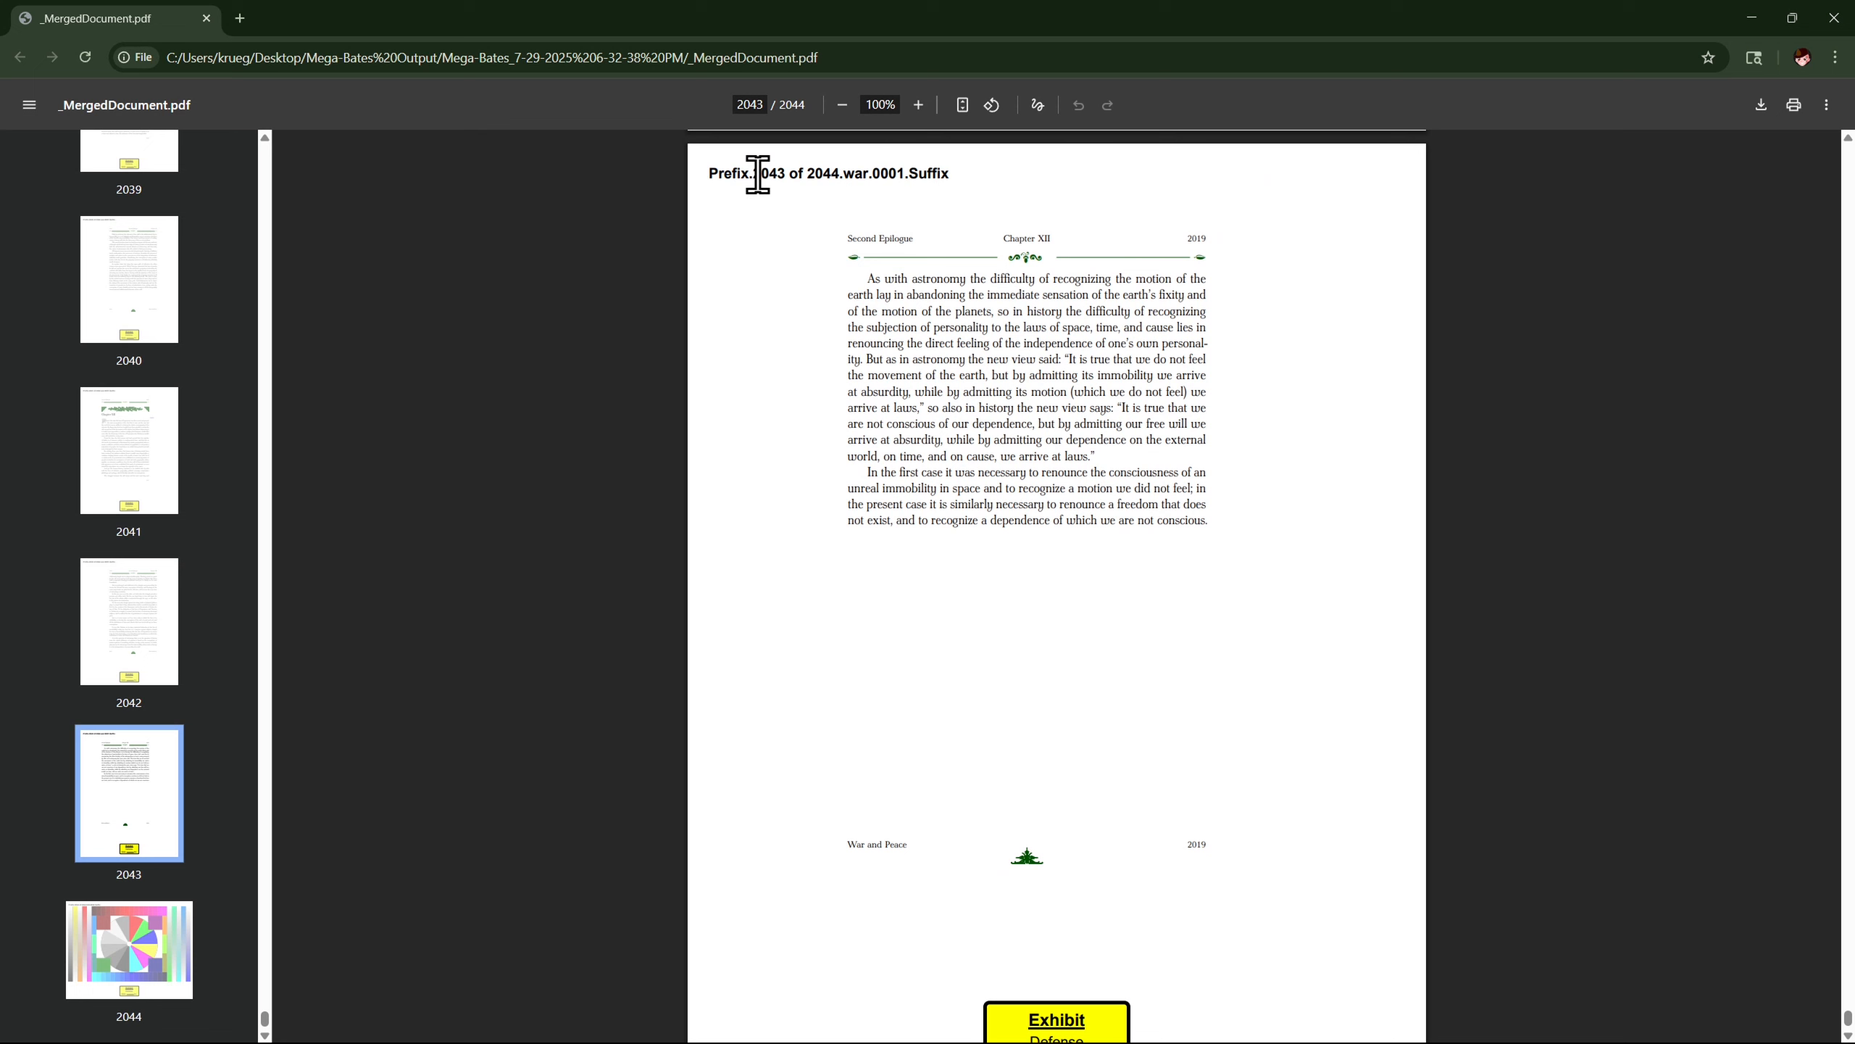
pyautogui.moveTo(753, 175); pyautogui.dragTo(799, 176)
pyautogui.scroll(-9, 851, 409)
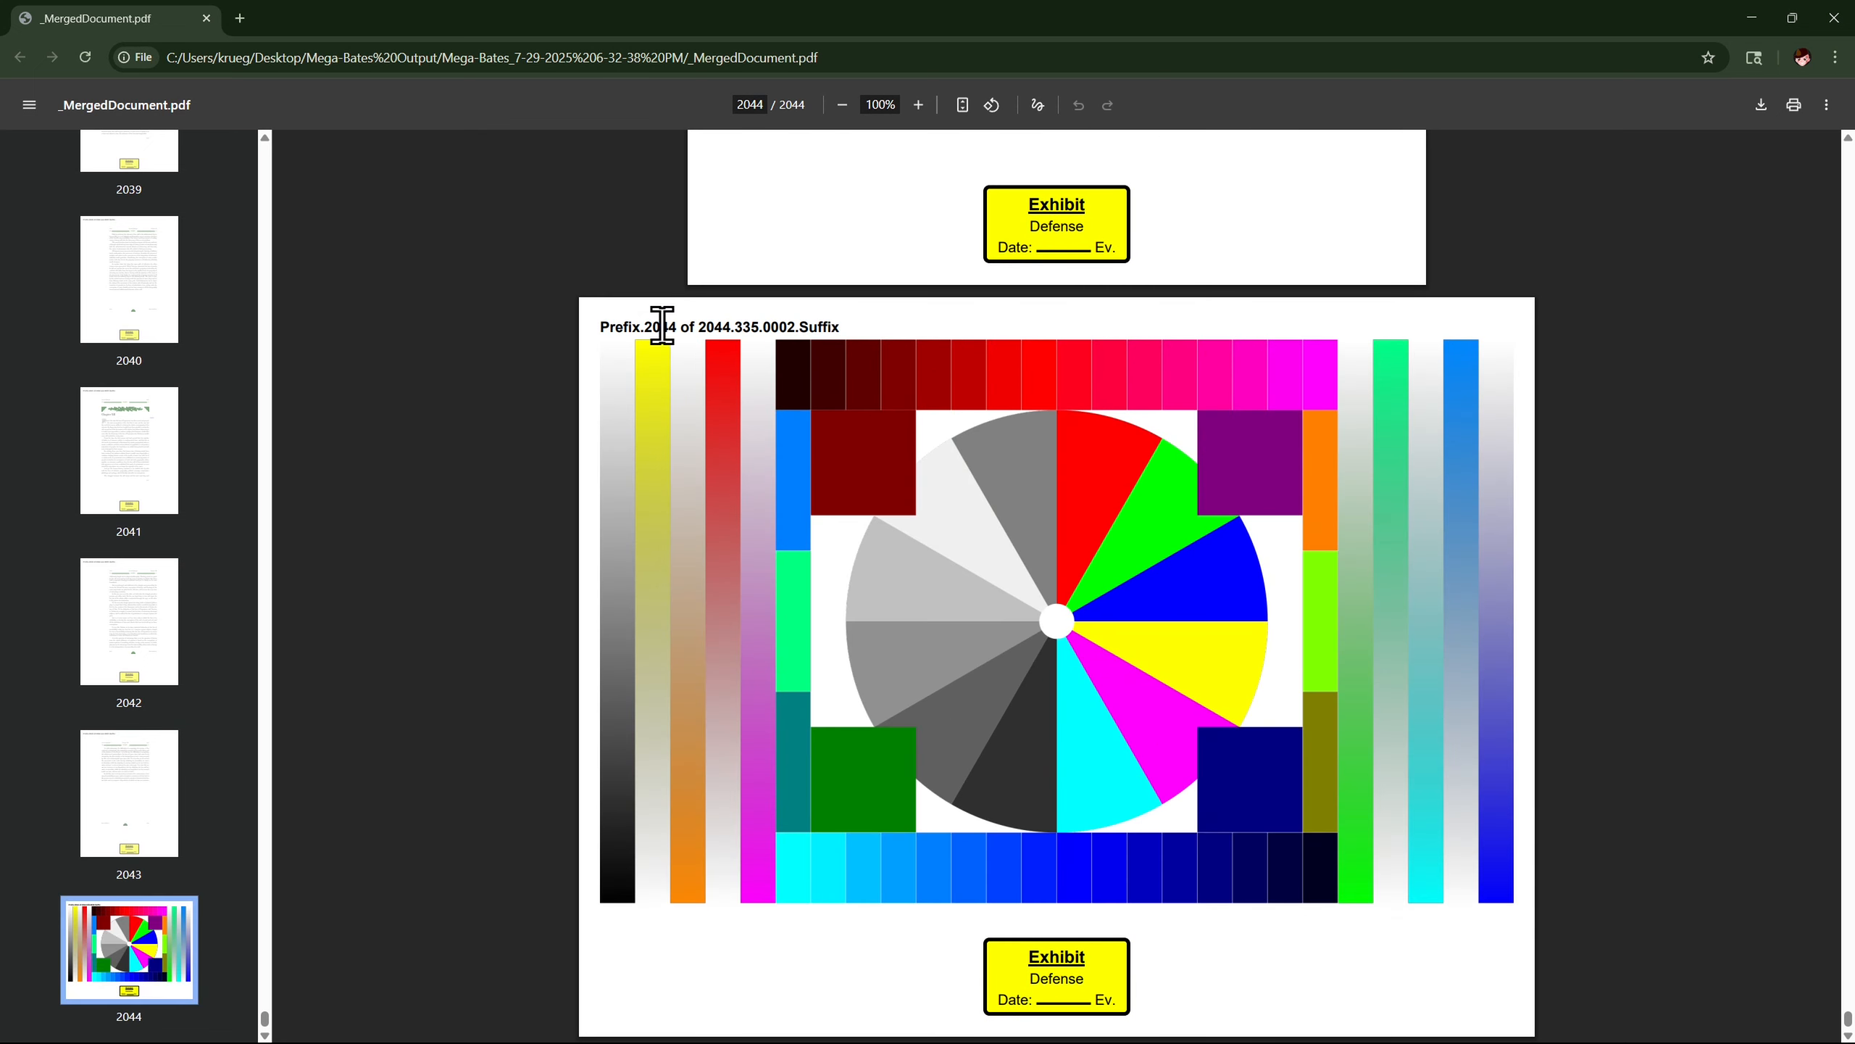
# Examine the Bates label on the color-wheel page, including its page count, file-name characters and document number.
pyautogui.moveTo(652, 326); pyautogui.dragTo(891, 343)
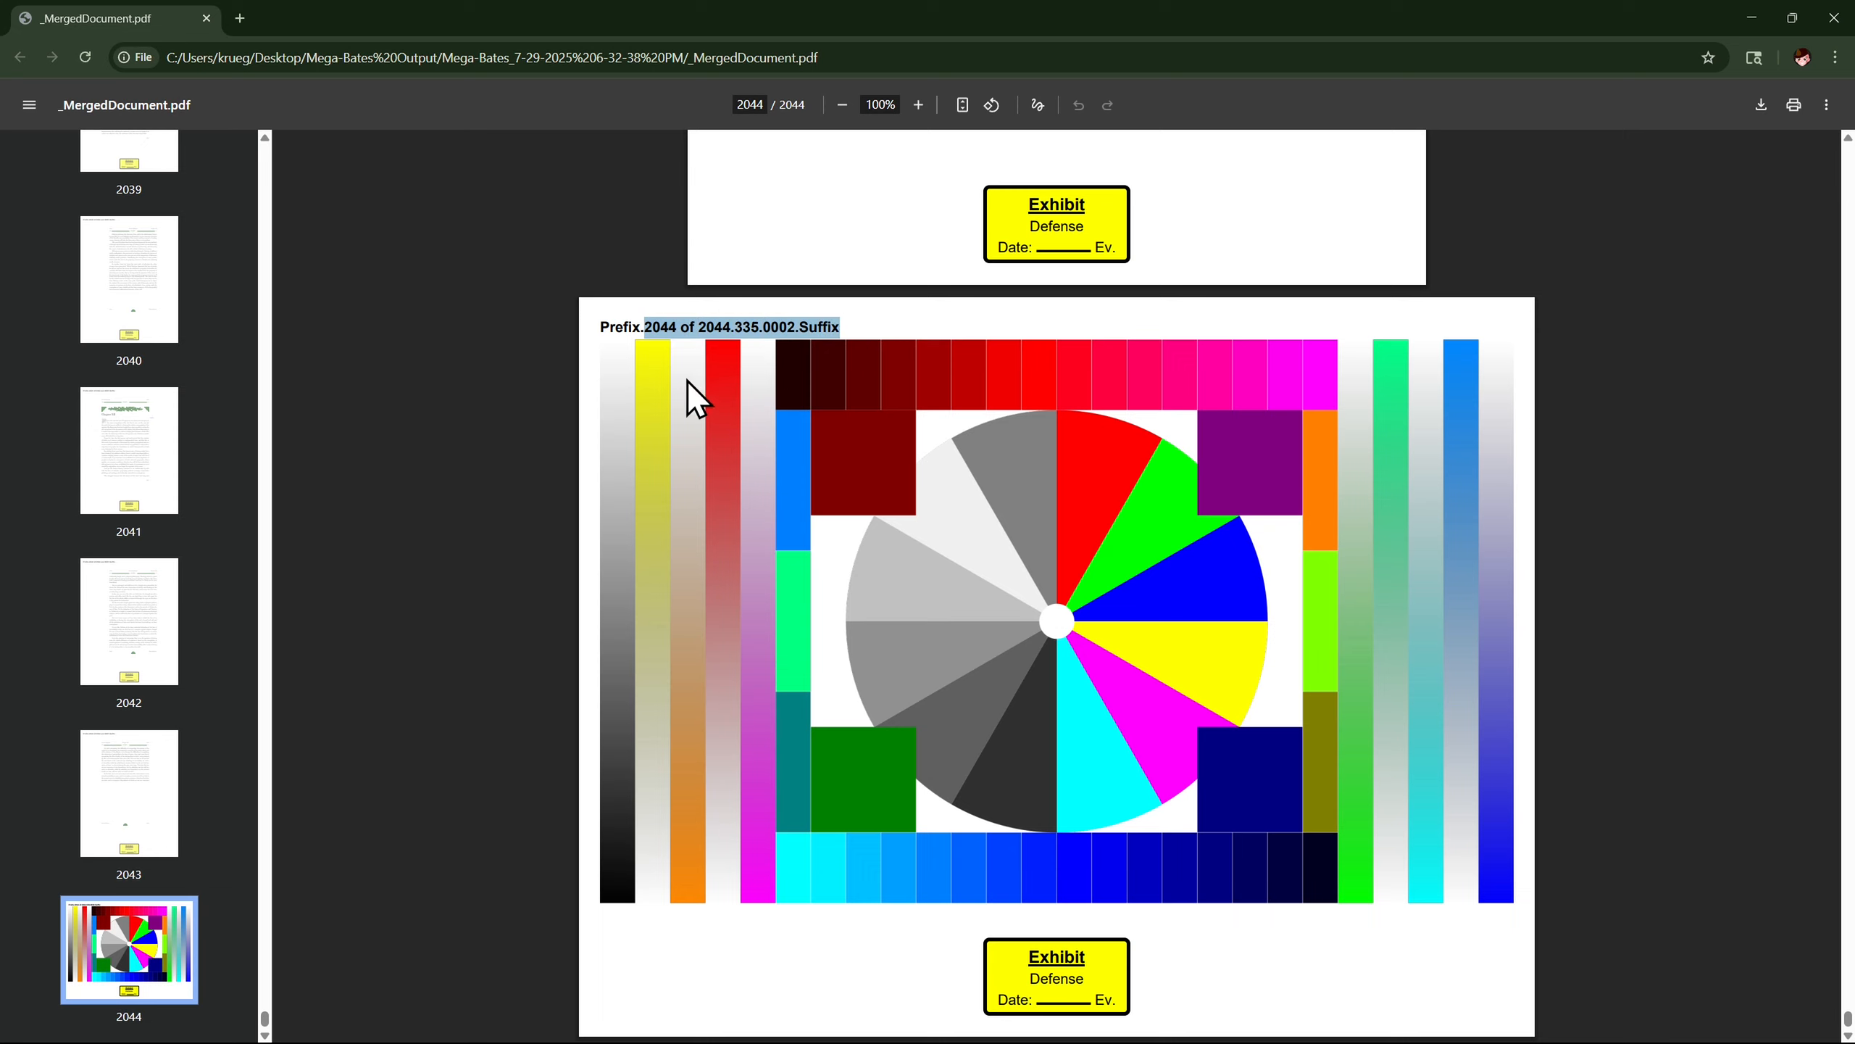
pyautogui.moveTo(661, 329); pyautogui.dragTo(768, 340)
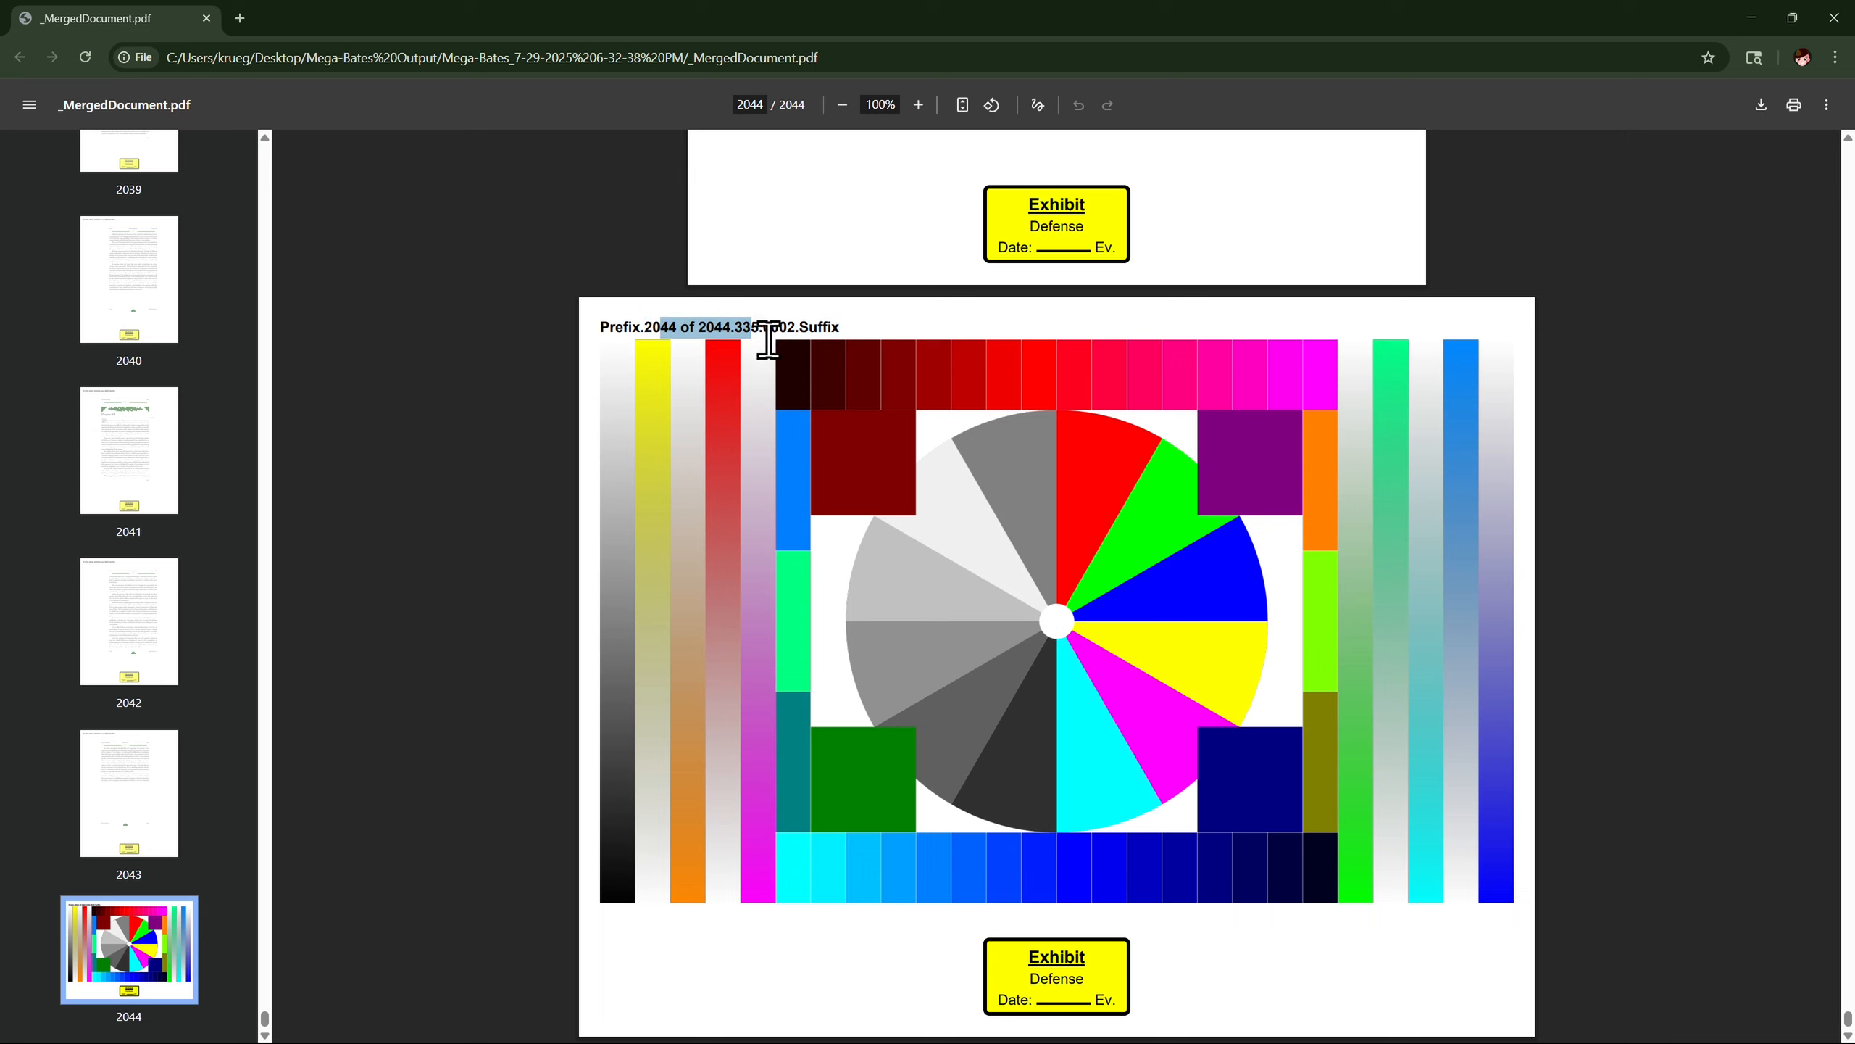
pyautogui.click(769, 340)
pyautogui.scroll(2, 796, 394)
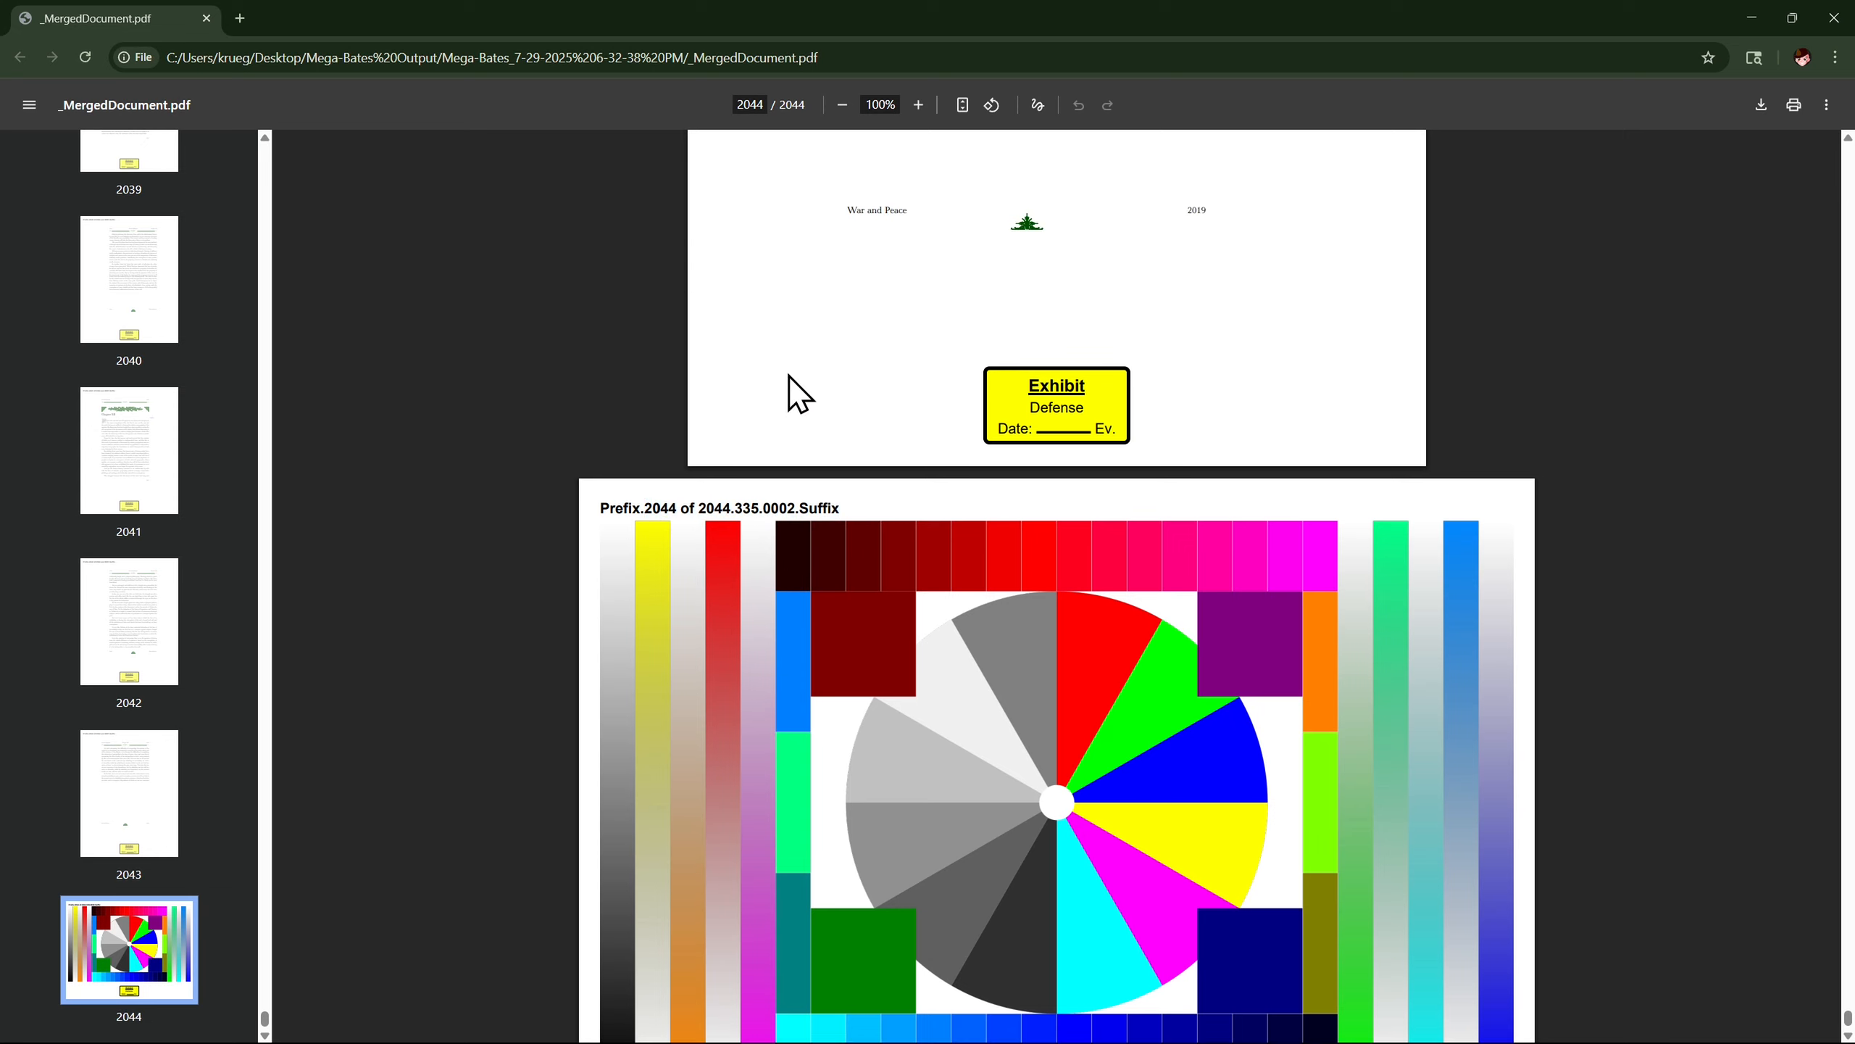
pyautogui.doubleClick(741, 508)
pyautogui.moveTo(764, 510); pyautogui.dragTo(800, 510)
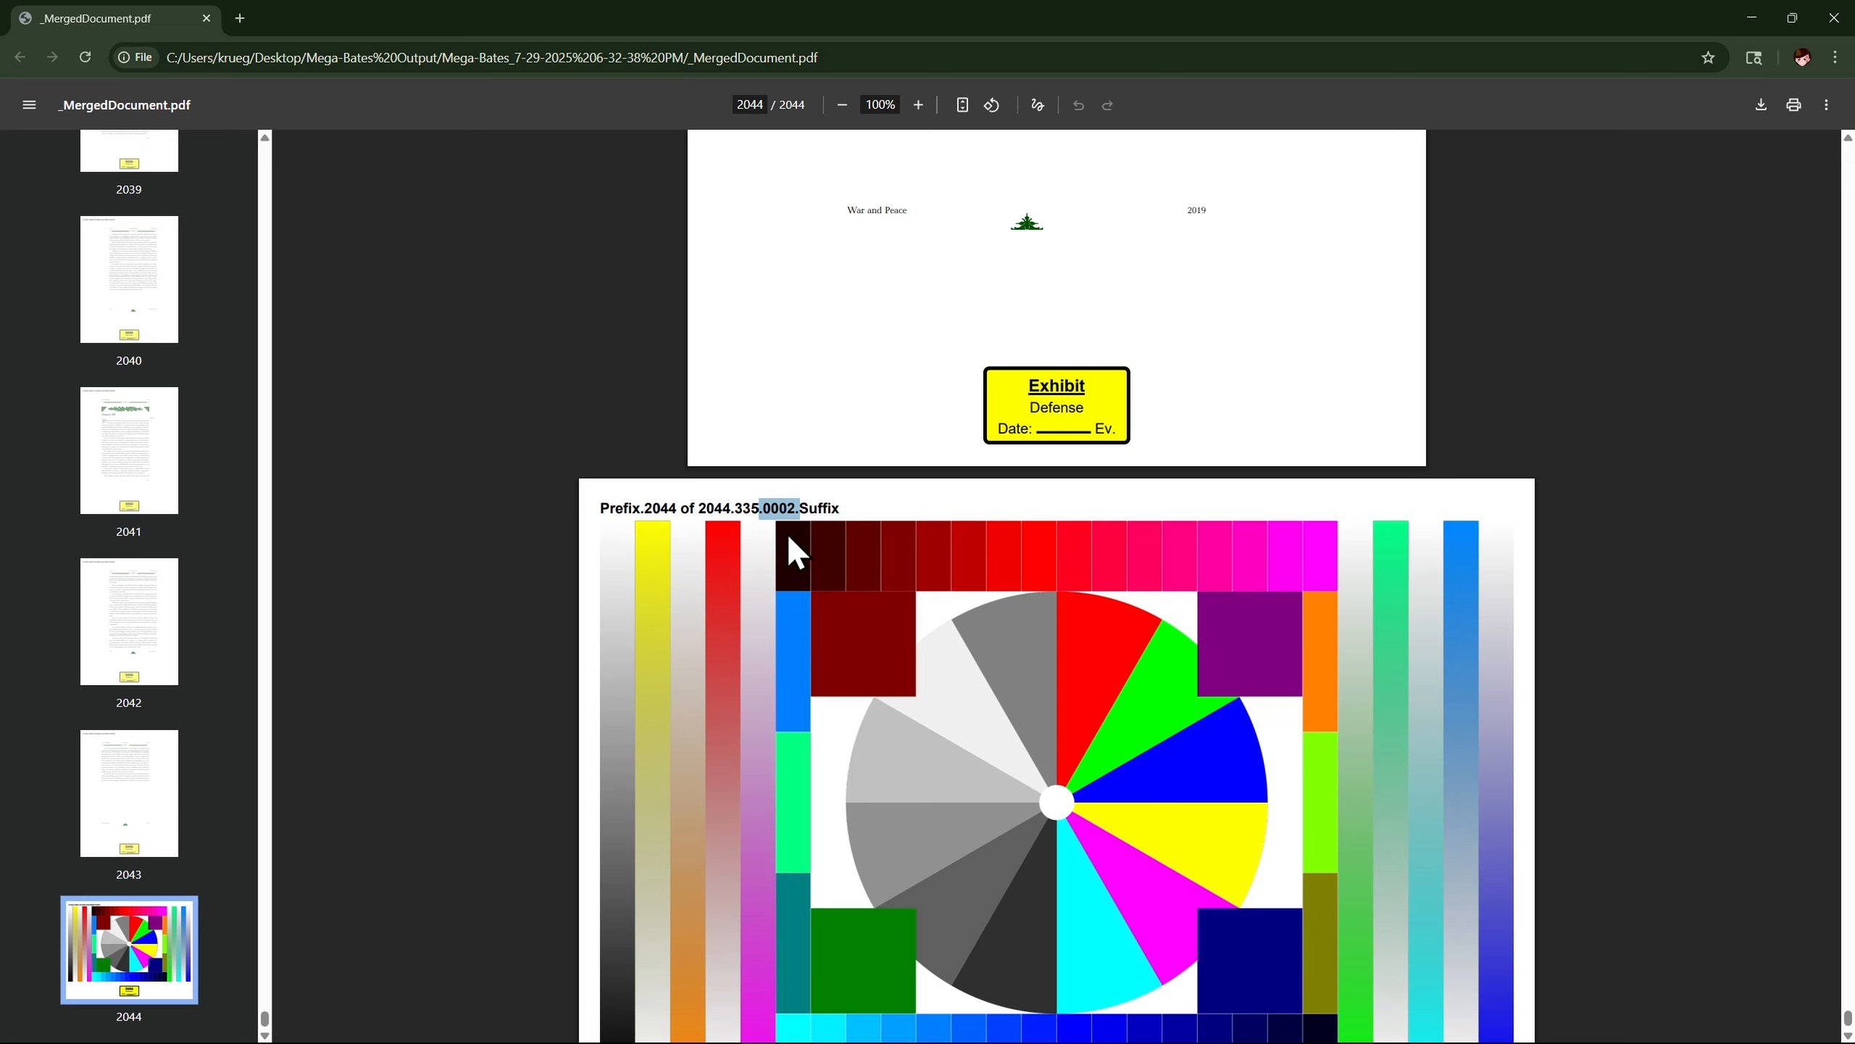
# Compare the document numbers on the last two pages' Bates labels and check the final label's prefix and suffix.
pyautogui.scroll(7, 788, 535)
pyautogui.moveTo(884, 174); pyautogui.dragTo(915, 180)
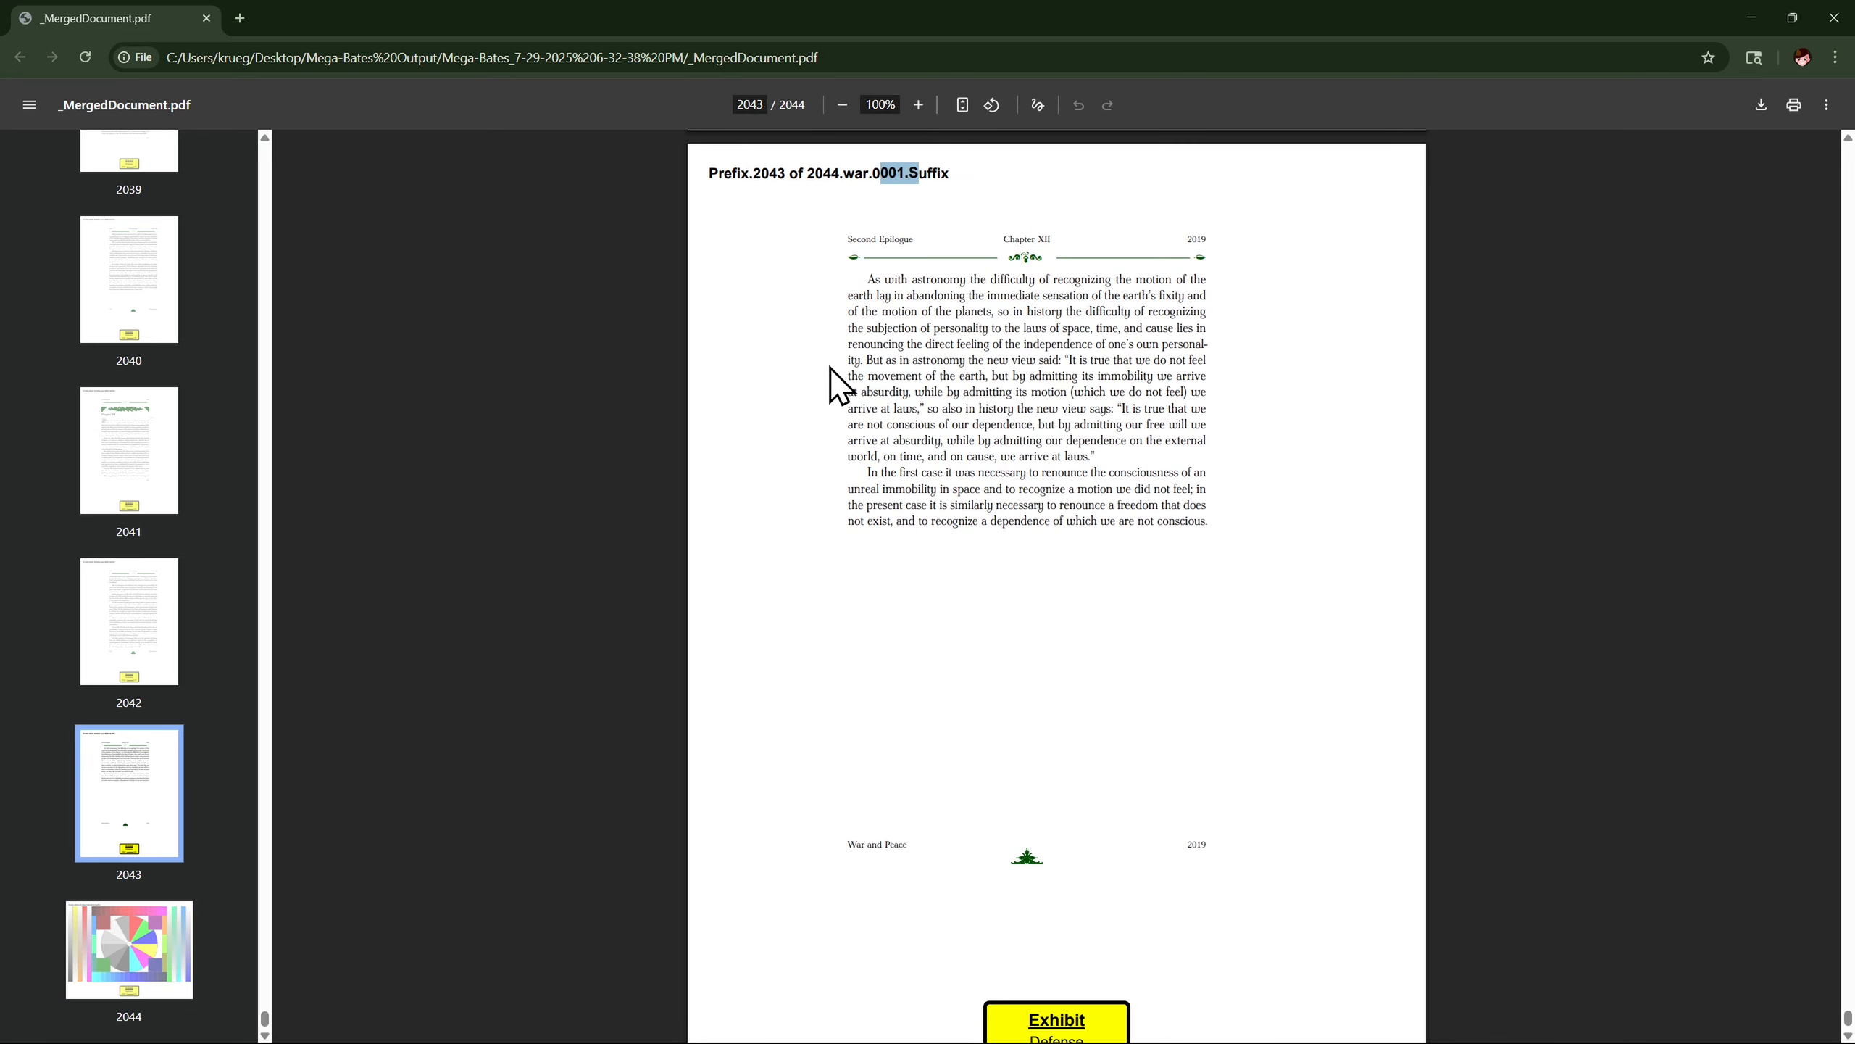
pyautogui.scroll(-7, 840, 385)
pyautogui.moveTo(839, 599); pyautogui.dragTo(809, 599)
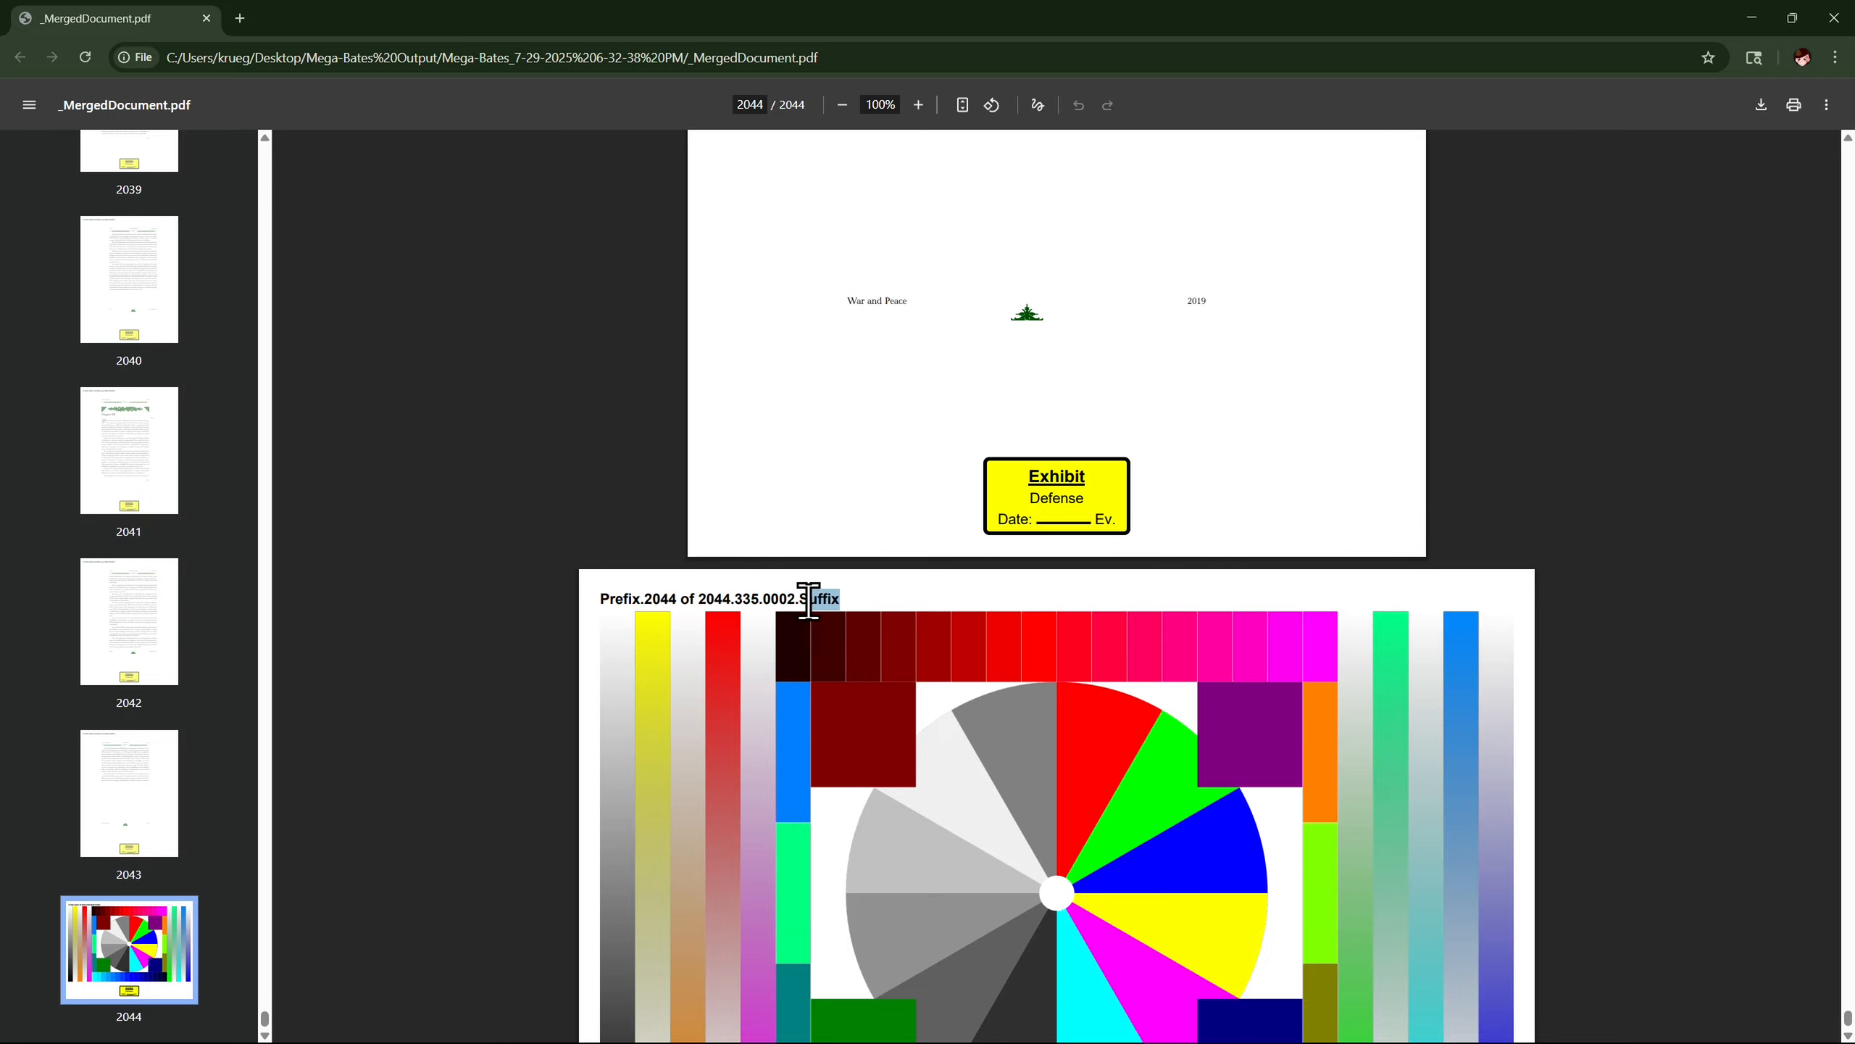
pyautogui.moveTo(604, 598); pyautogui.dragTo(644, 599)
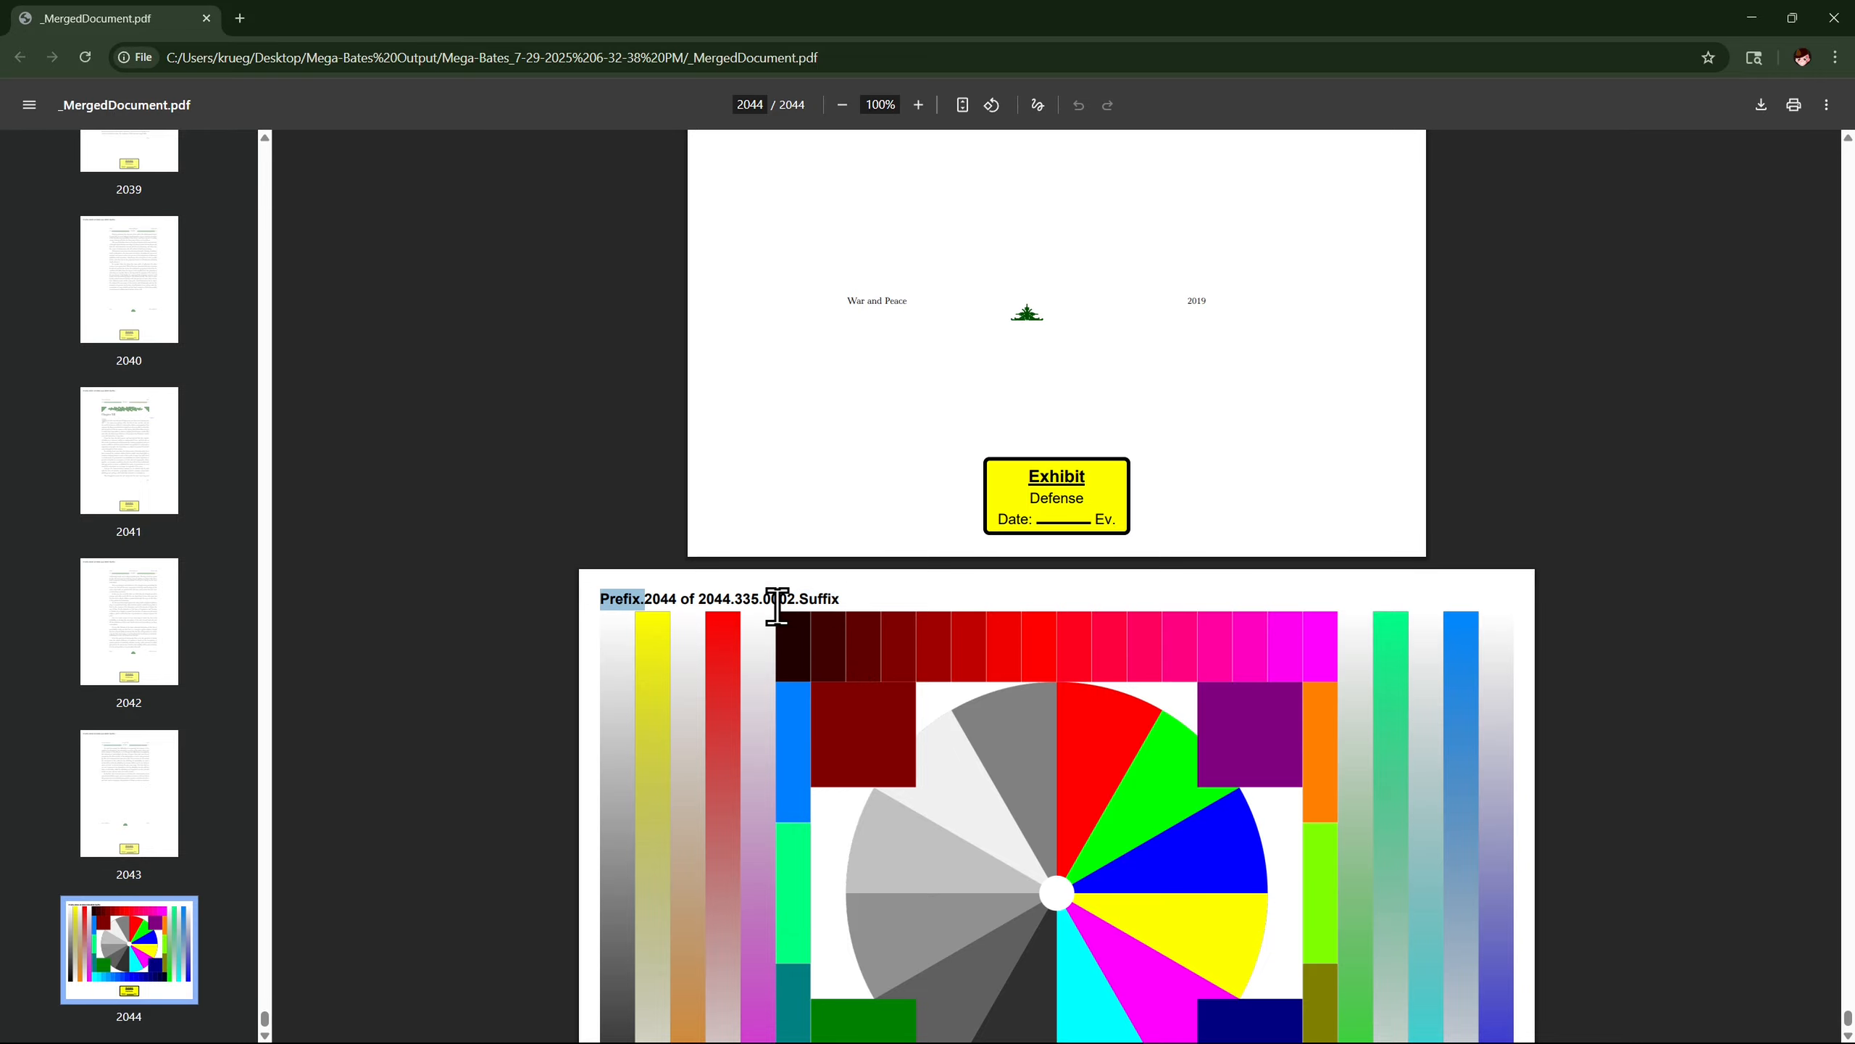
pyautogui.scroll(7, 820, 613)
pyautogui.scroll(-5, 1119, 634)
pyautogui.scroll(13, 1118, 593)
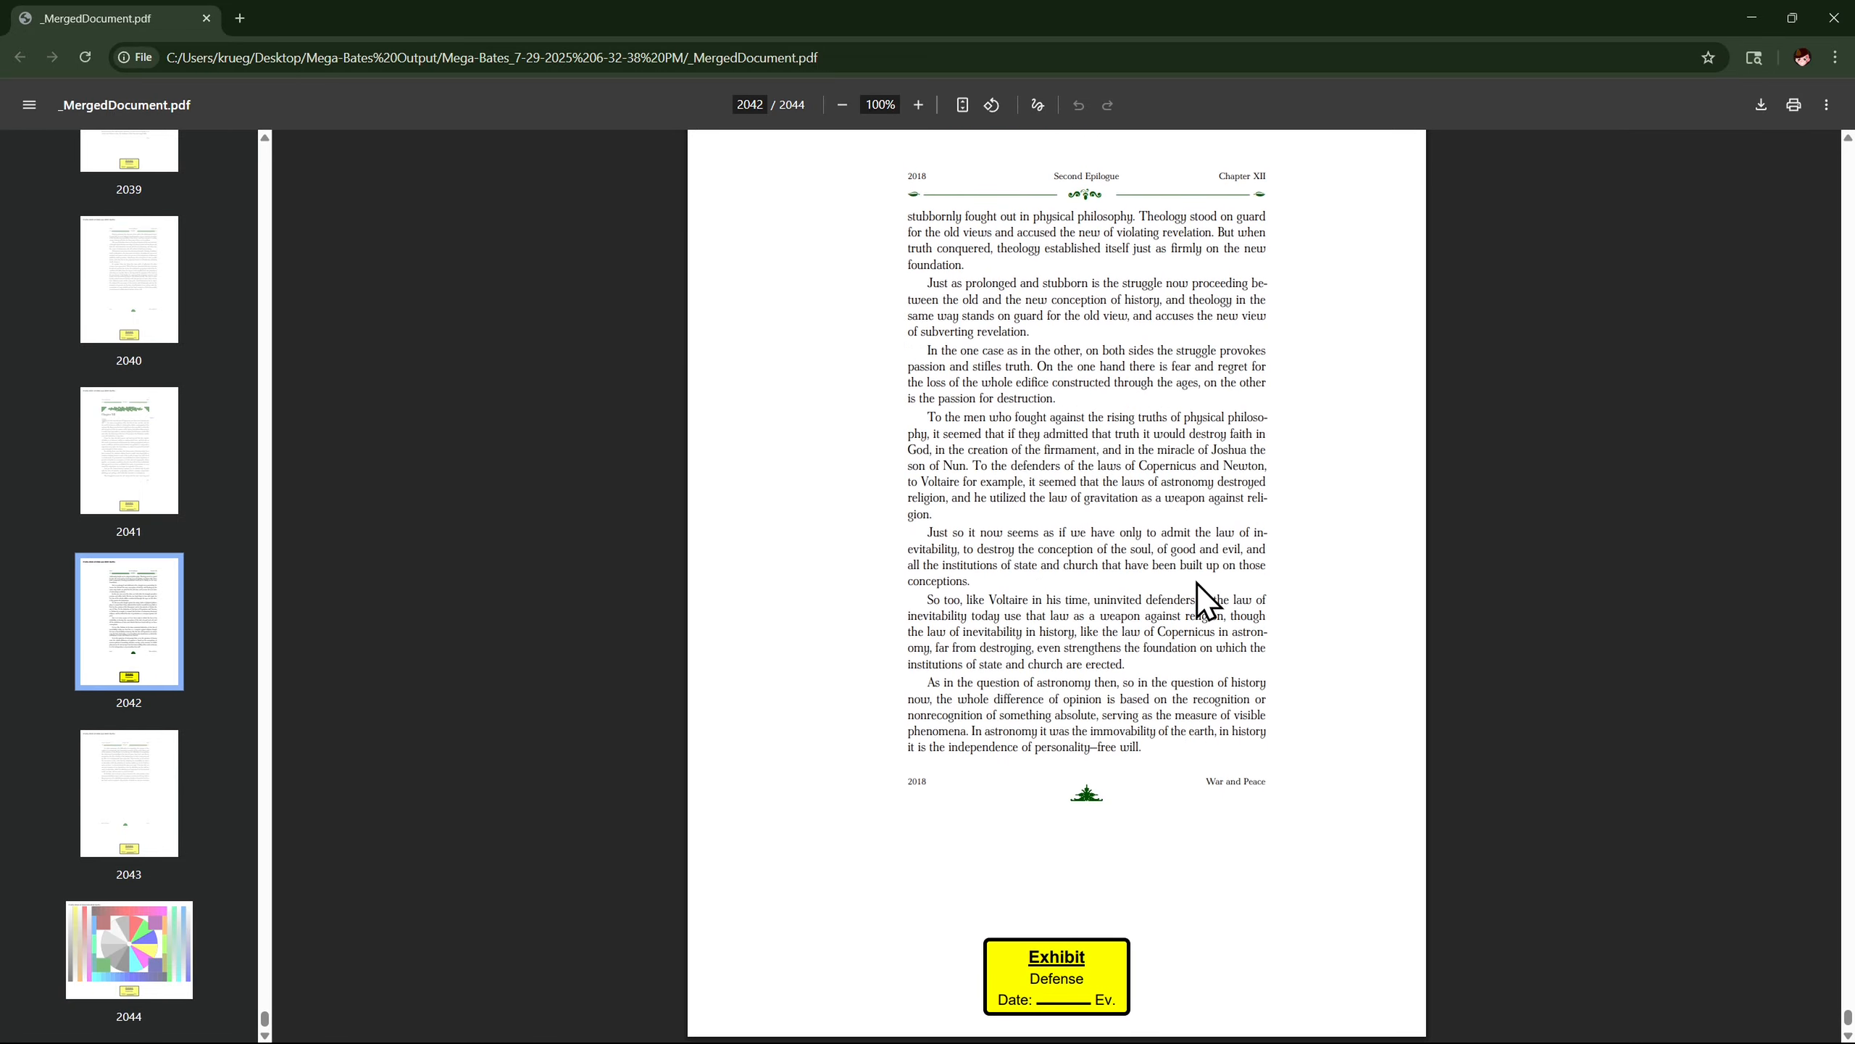
# Close the merged PDF and open _Index.csv from the output folder in LibreOffice Calc.
pyautogui.click(1834, 17)
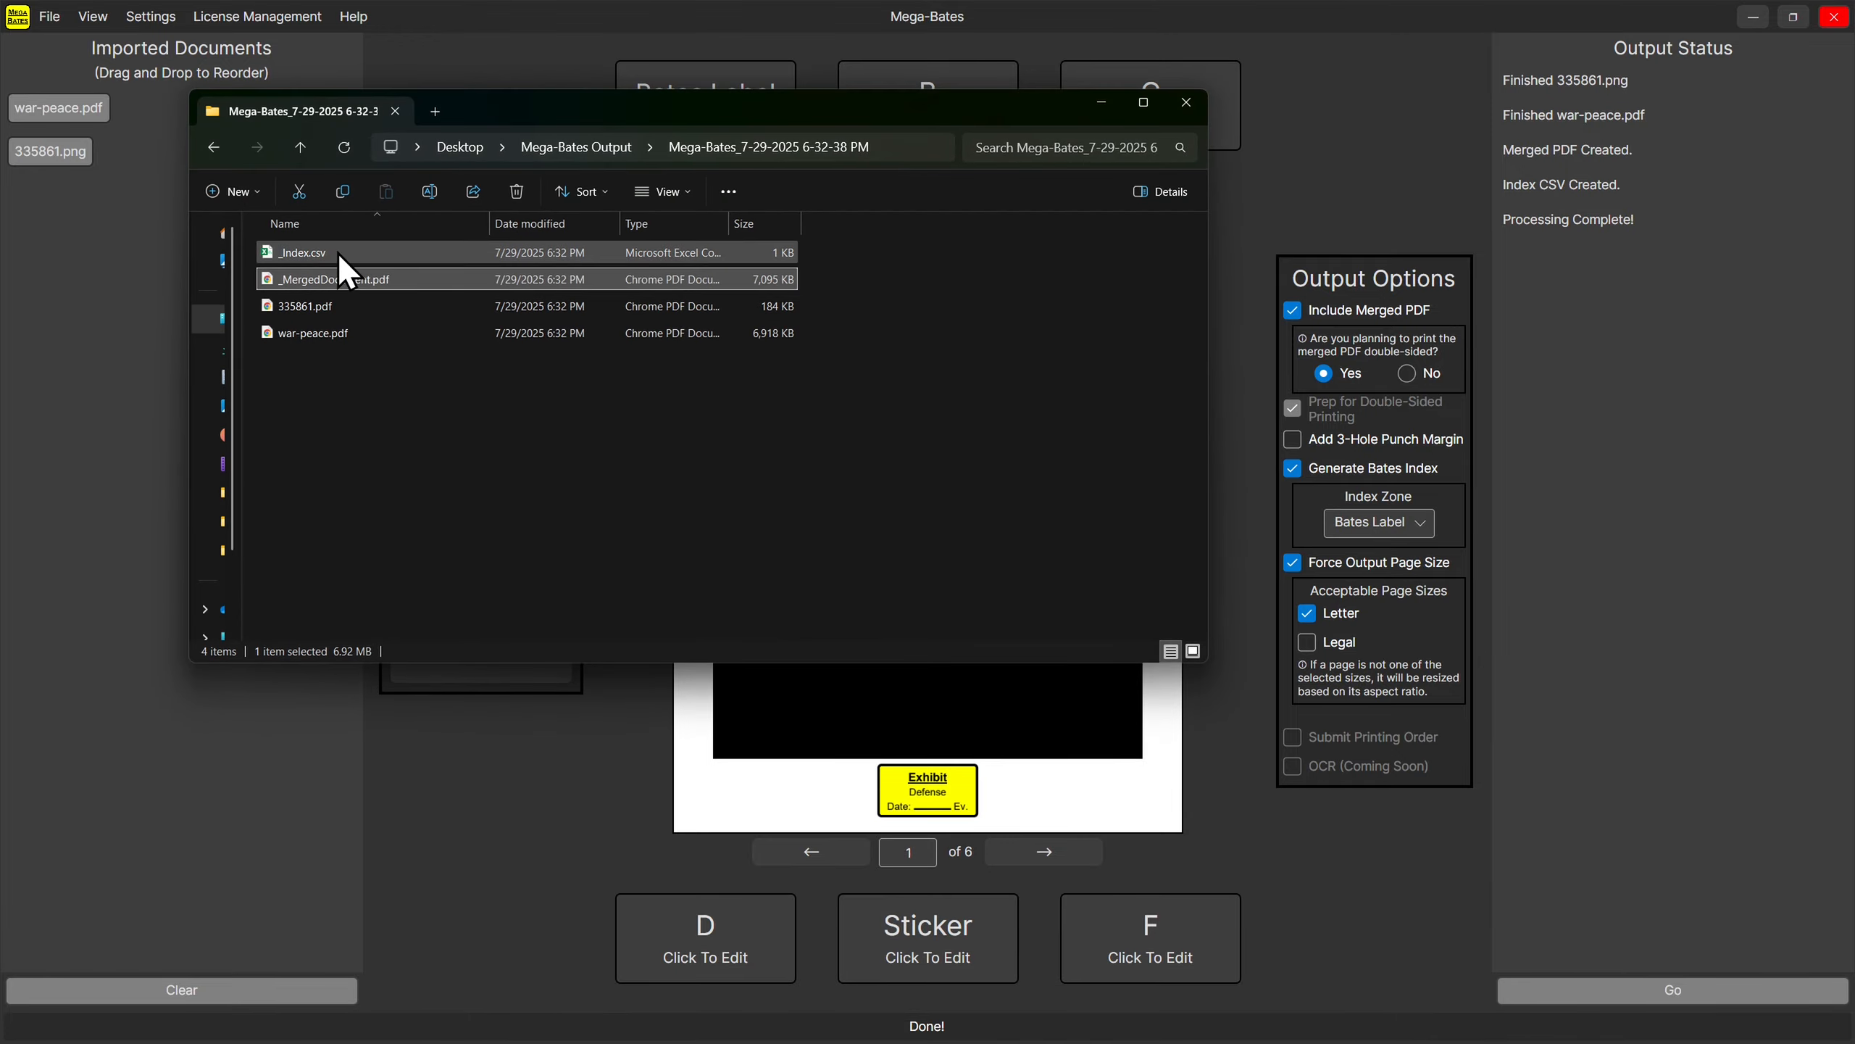
pyautogui.click(337, 250)
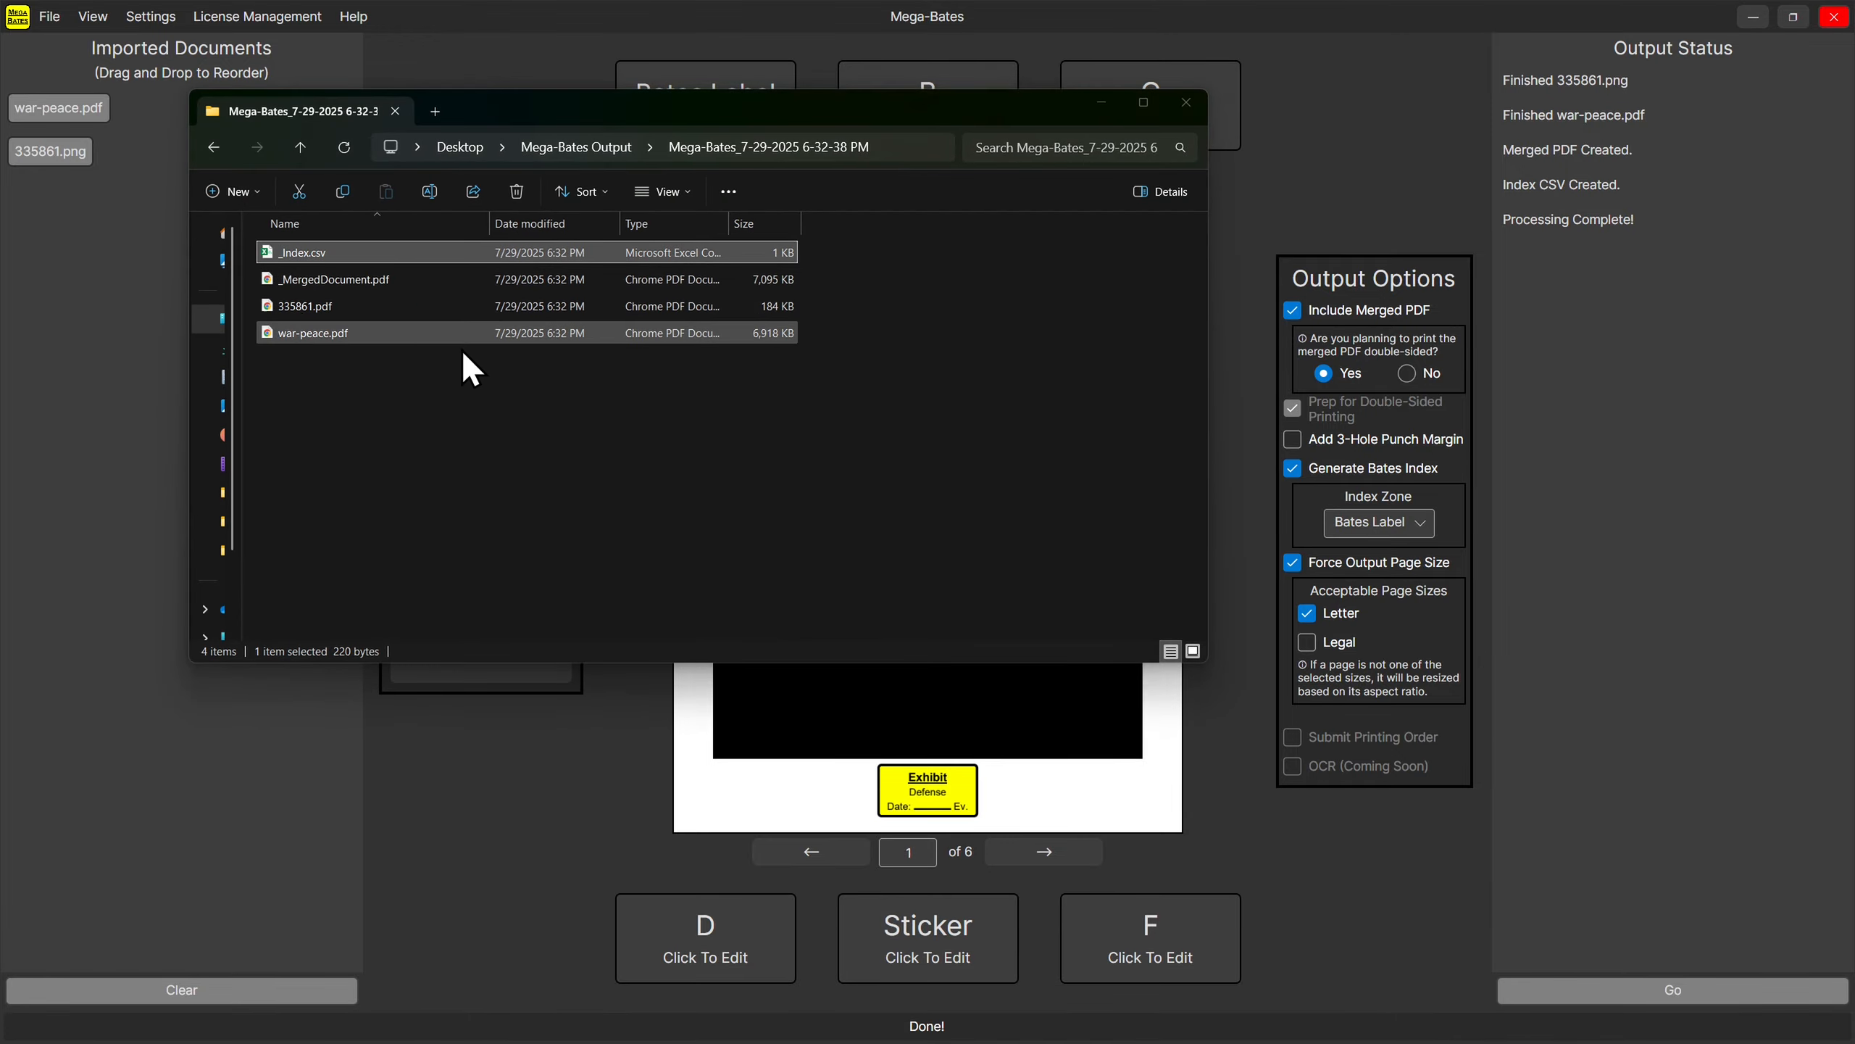
pyautogui.click(1004, 785)
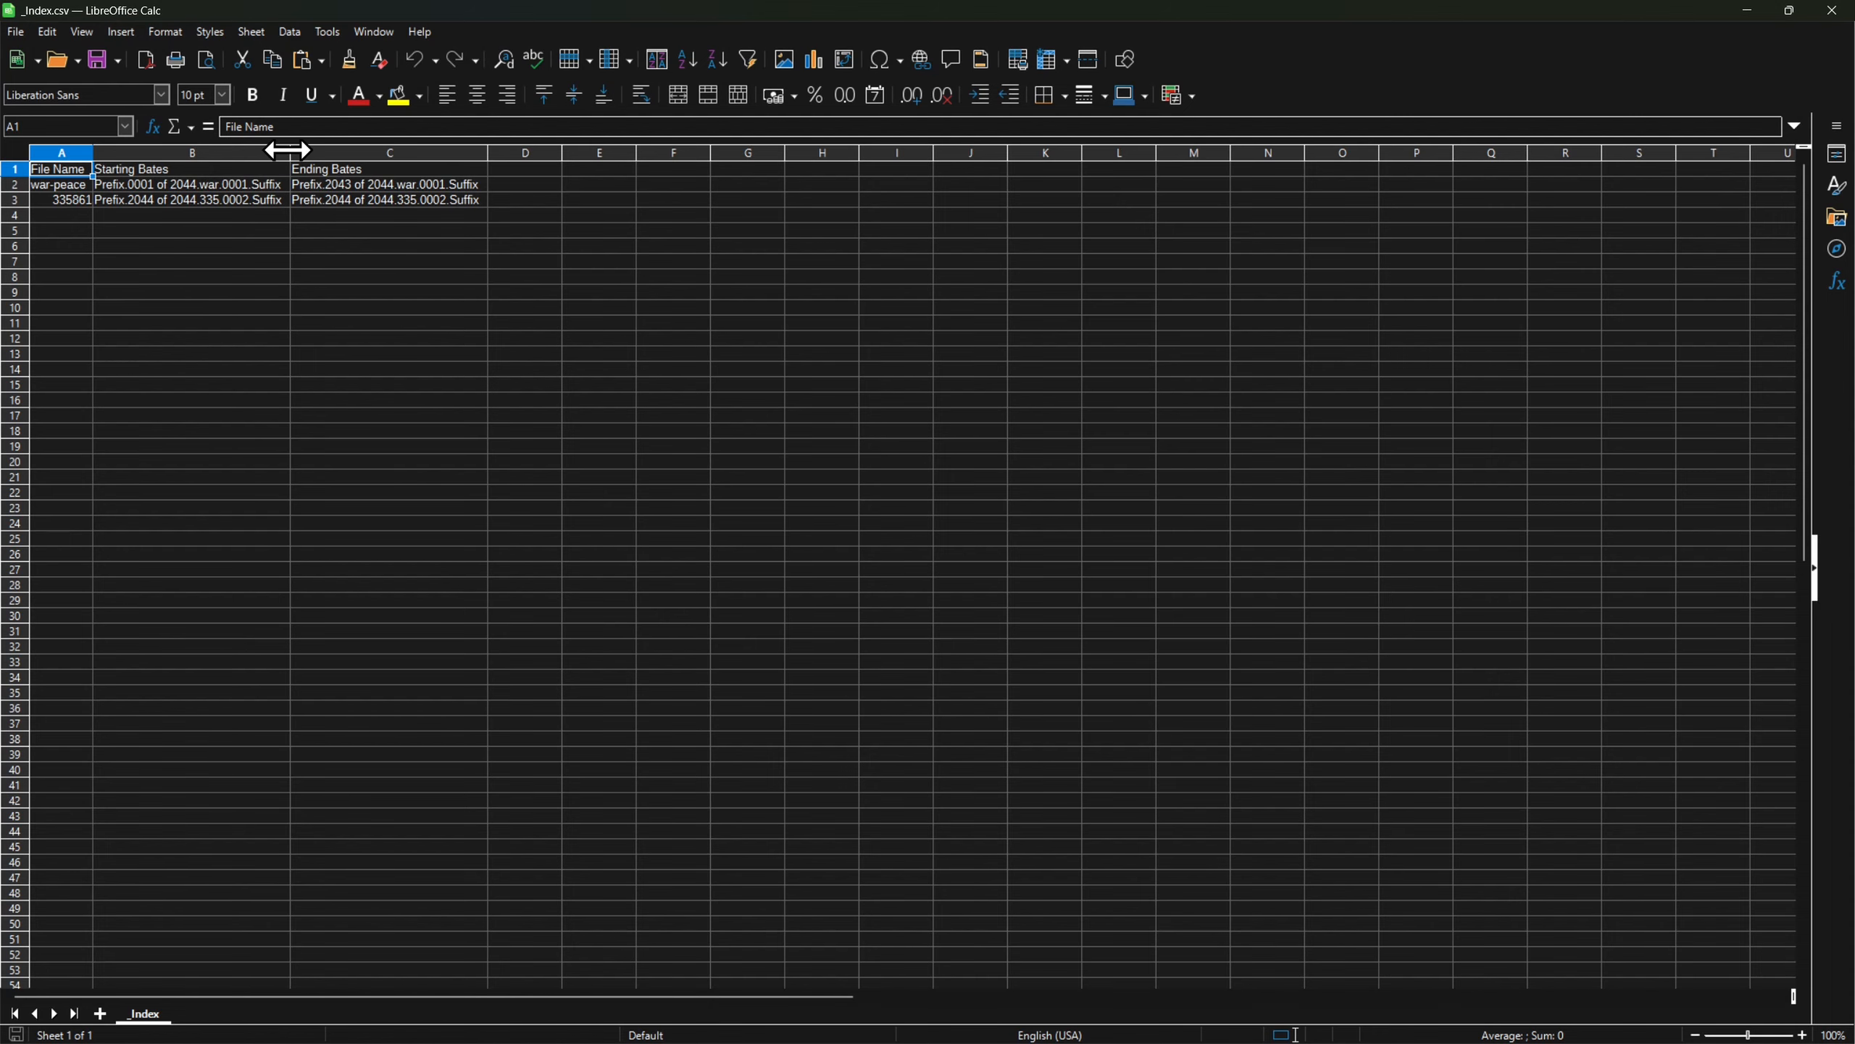
# Widen the File Name and Starting Bates columns and review the starting and ending Bates entries for both files.
pyautogui.moveTo(288, 150); pyautogui.dragTo(459, 152)
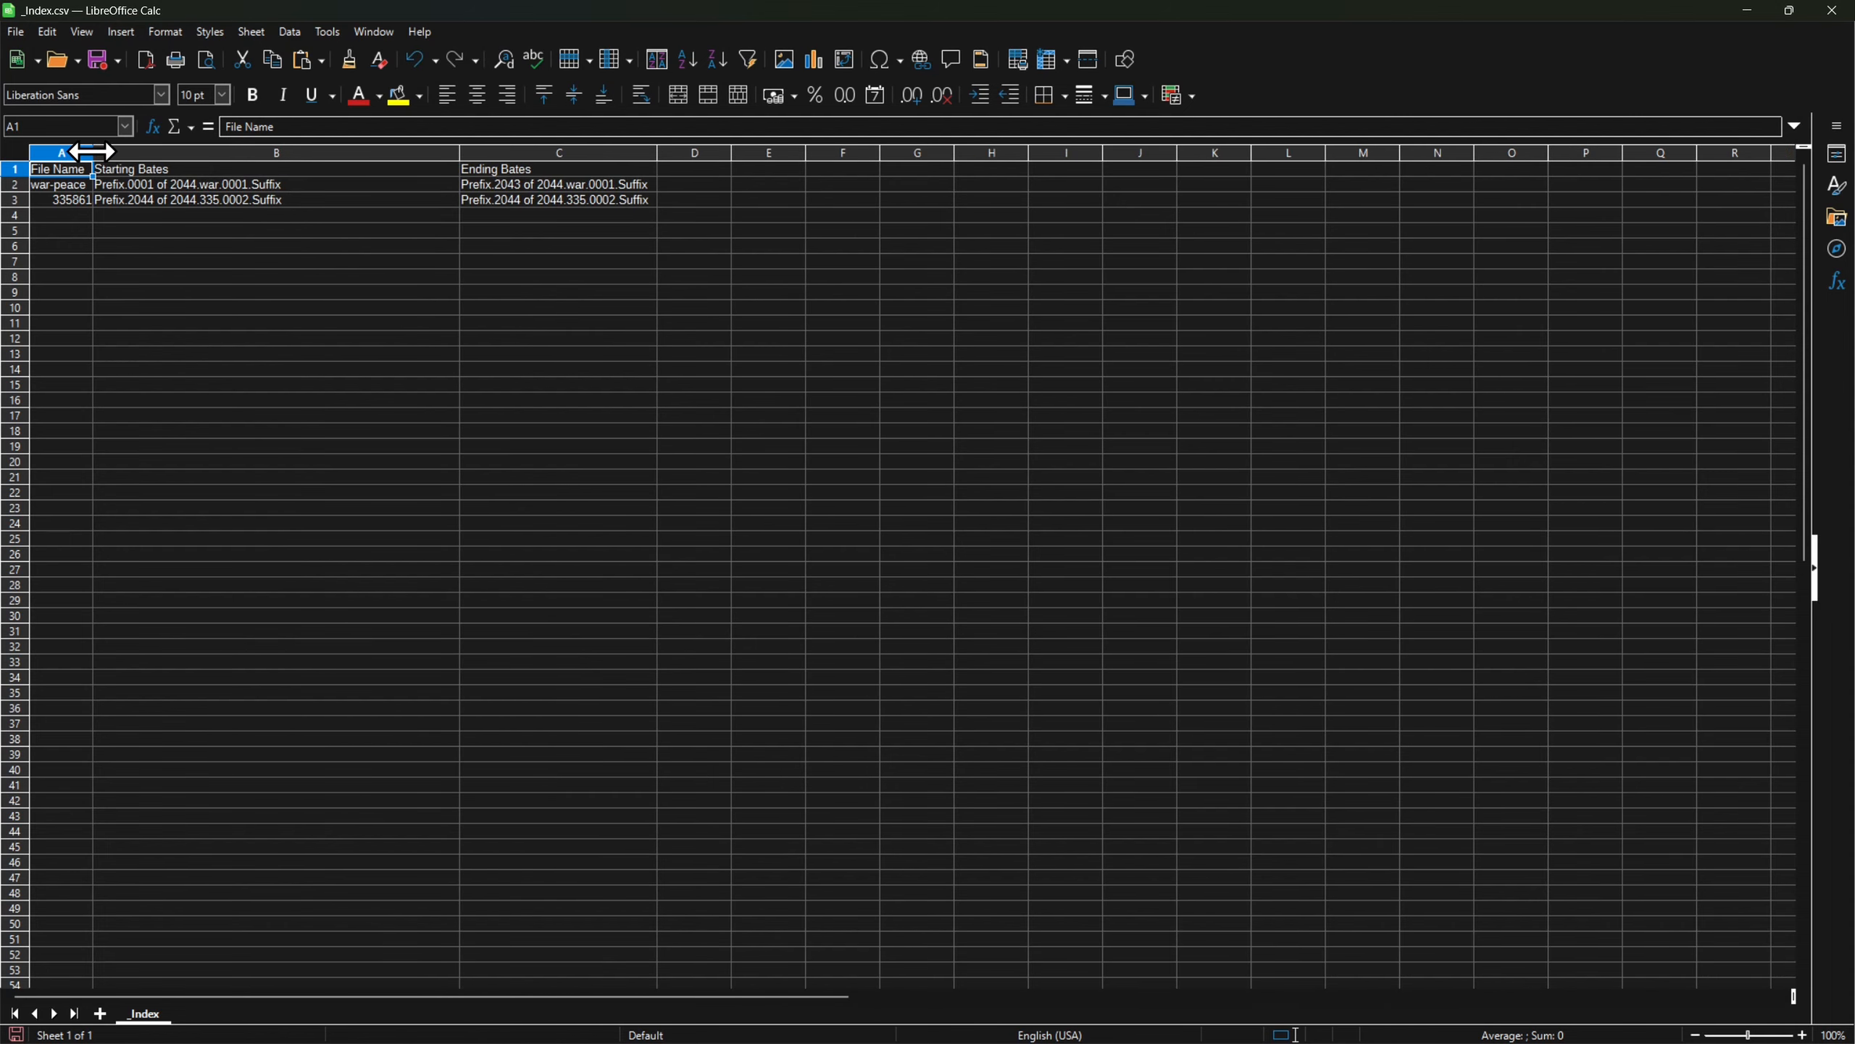
pyautogui.moveTo(93, 152); pyautogui.dragTo(181, 151)
pyautogui.click(129, 187)
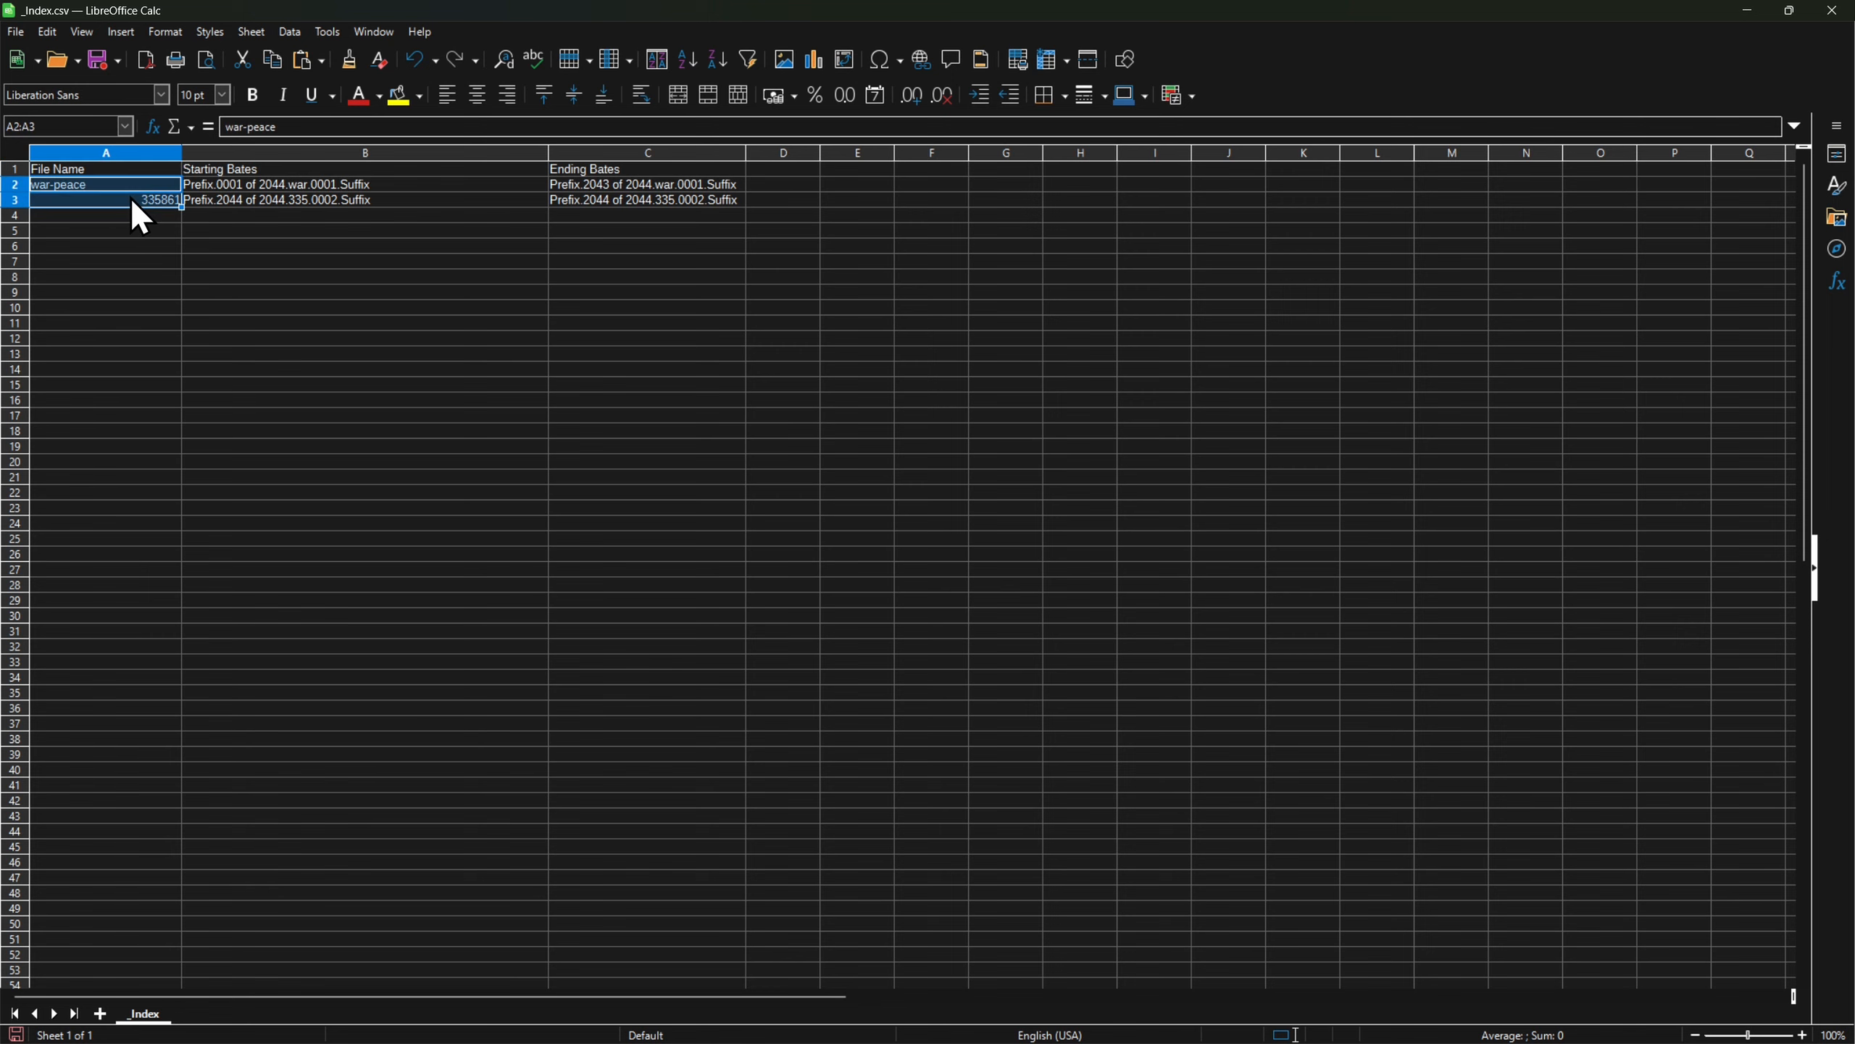
pyautogui.keyDown('shift'); pyautogui.click(130, 197); pyautogui.keyUp('shift')
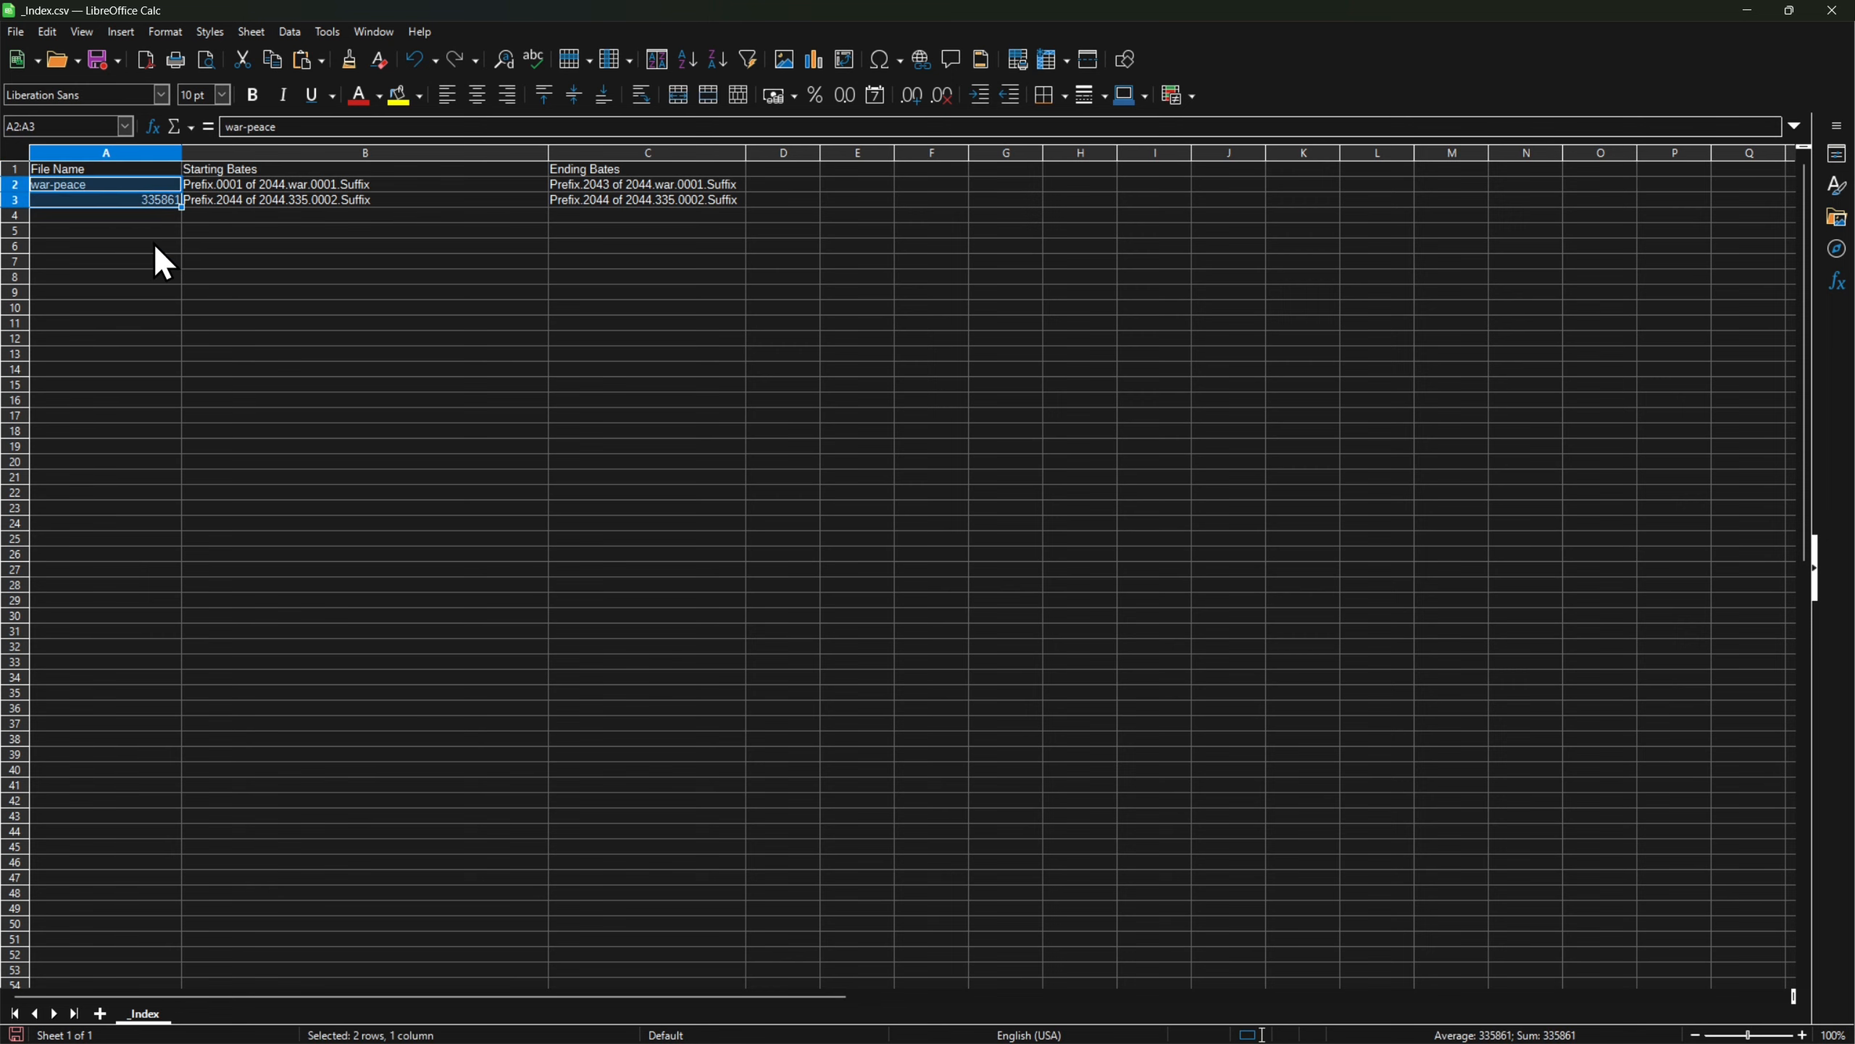
pyautogui.click(269, 186)
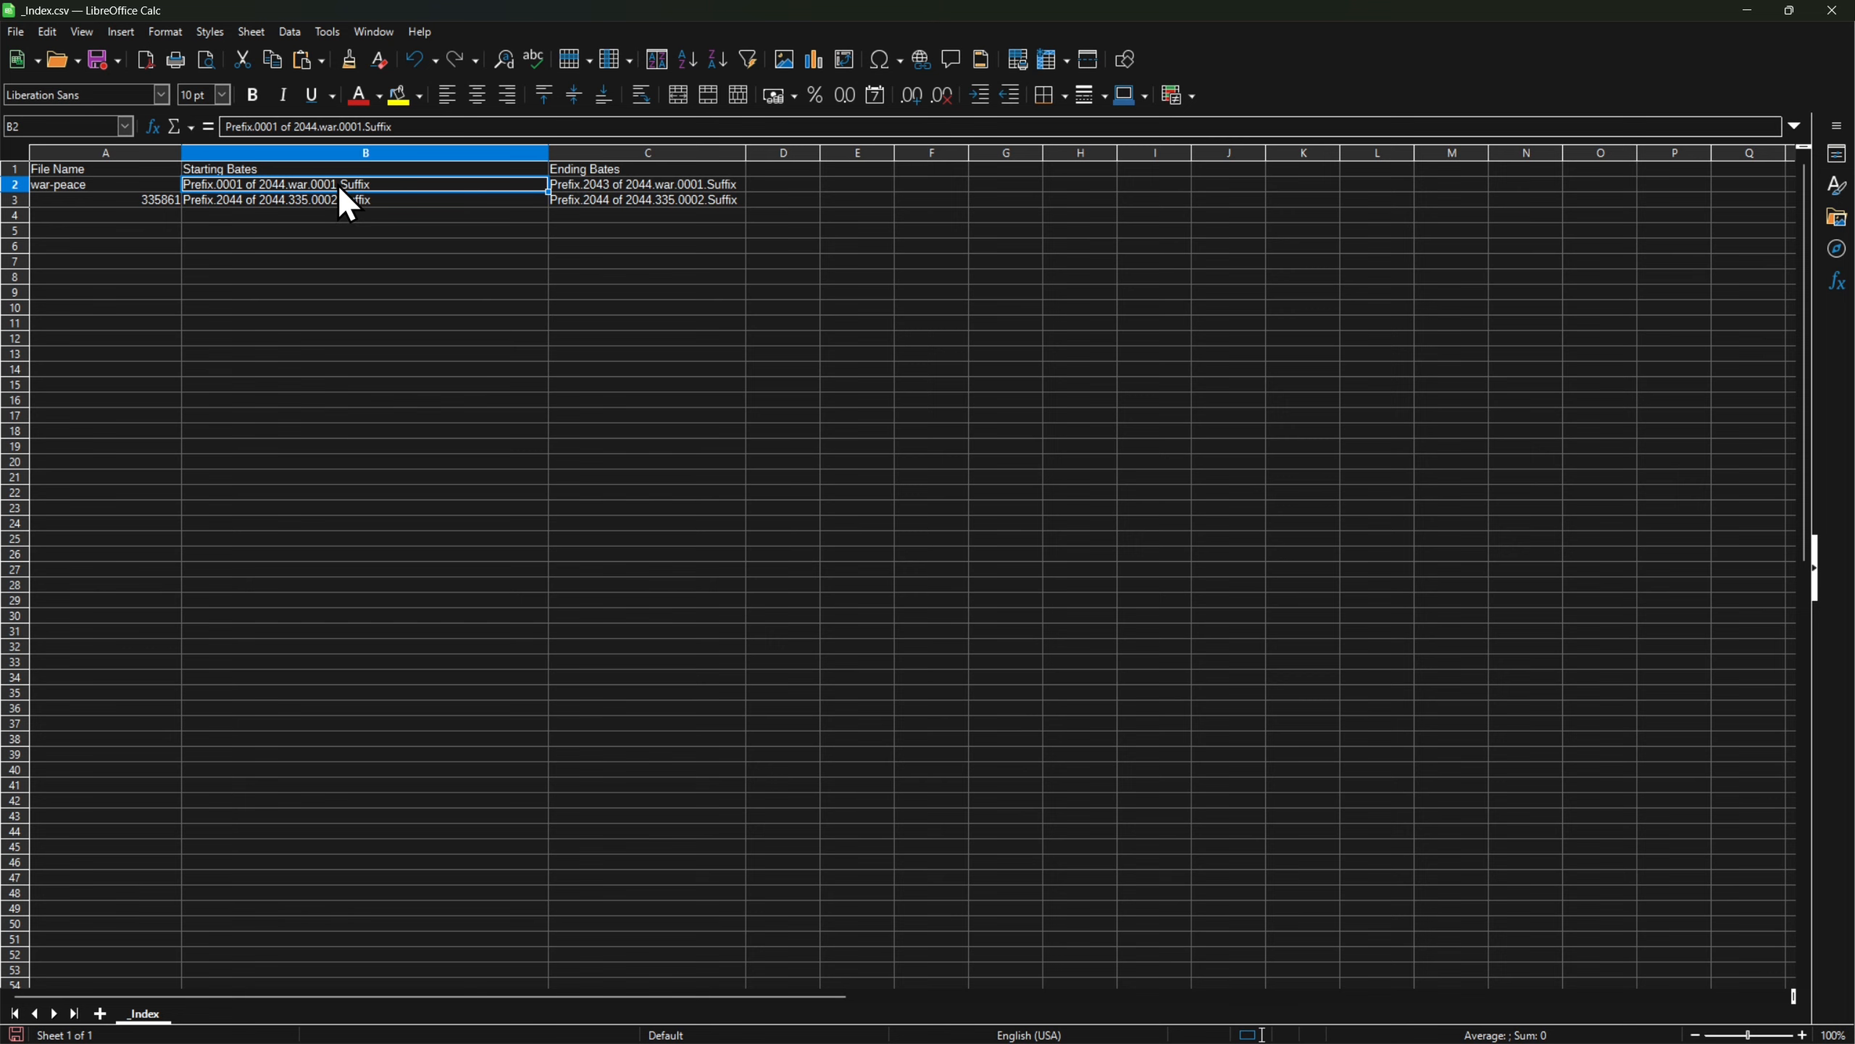
pyautogui.click(596, 189)
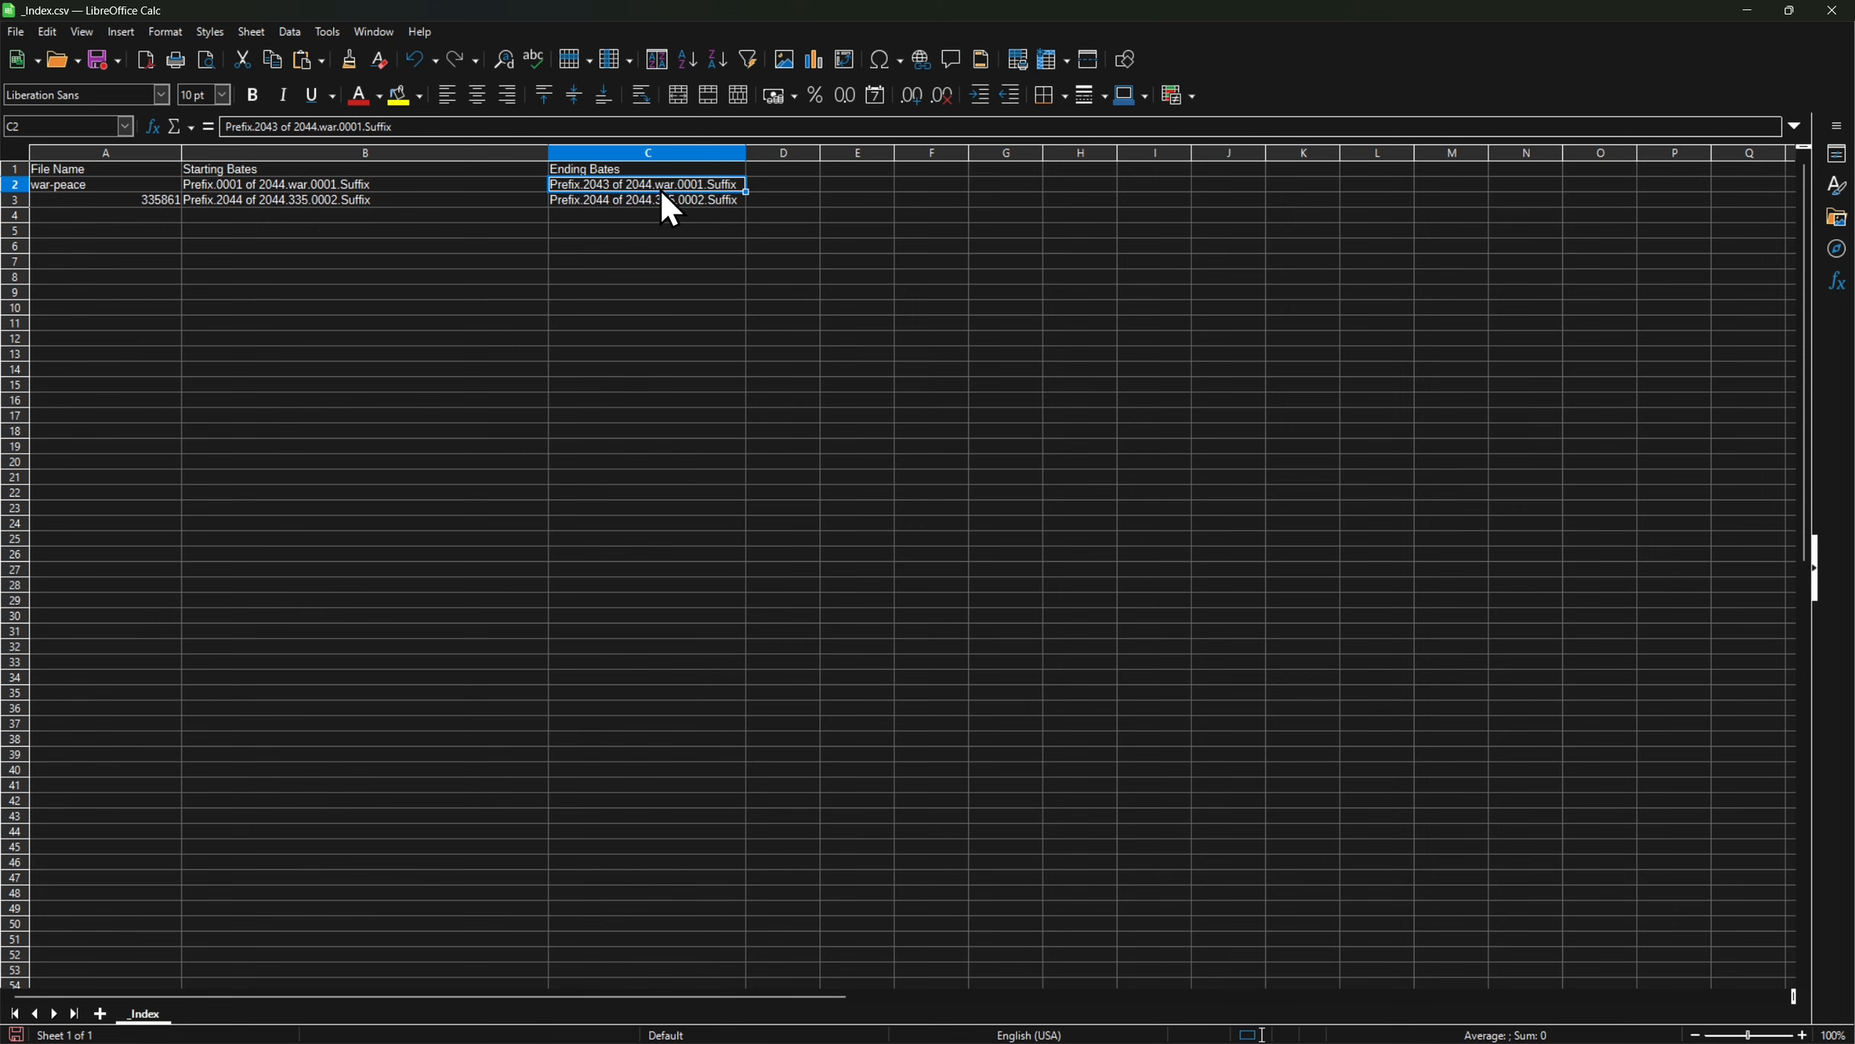
pyautogui.click(310, 202)
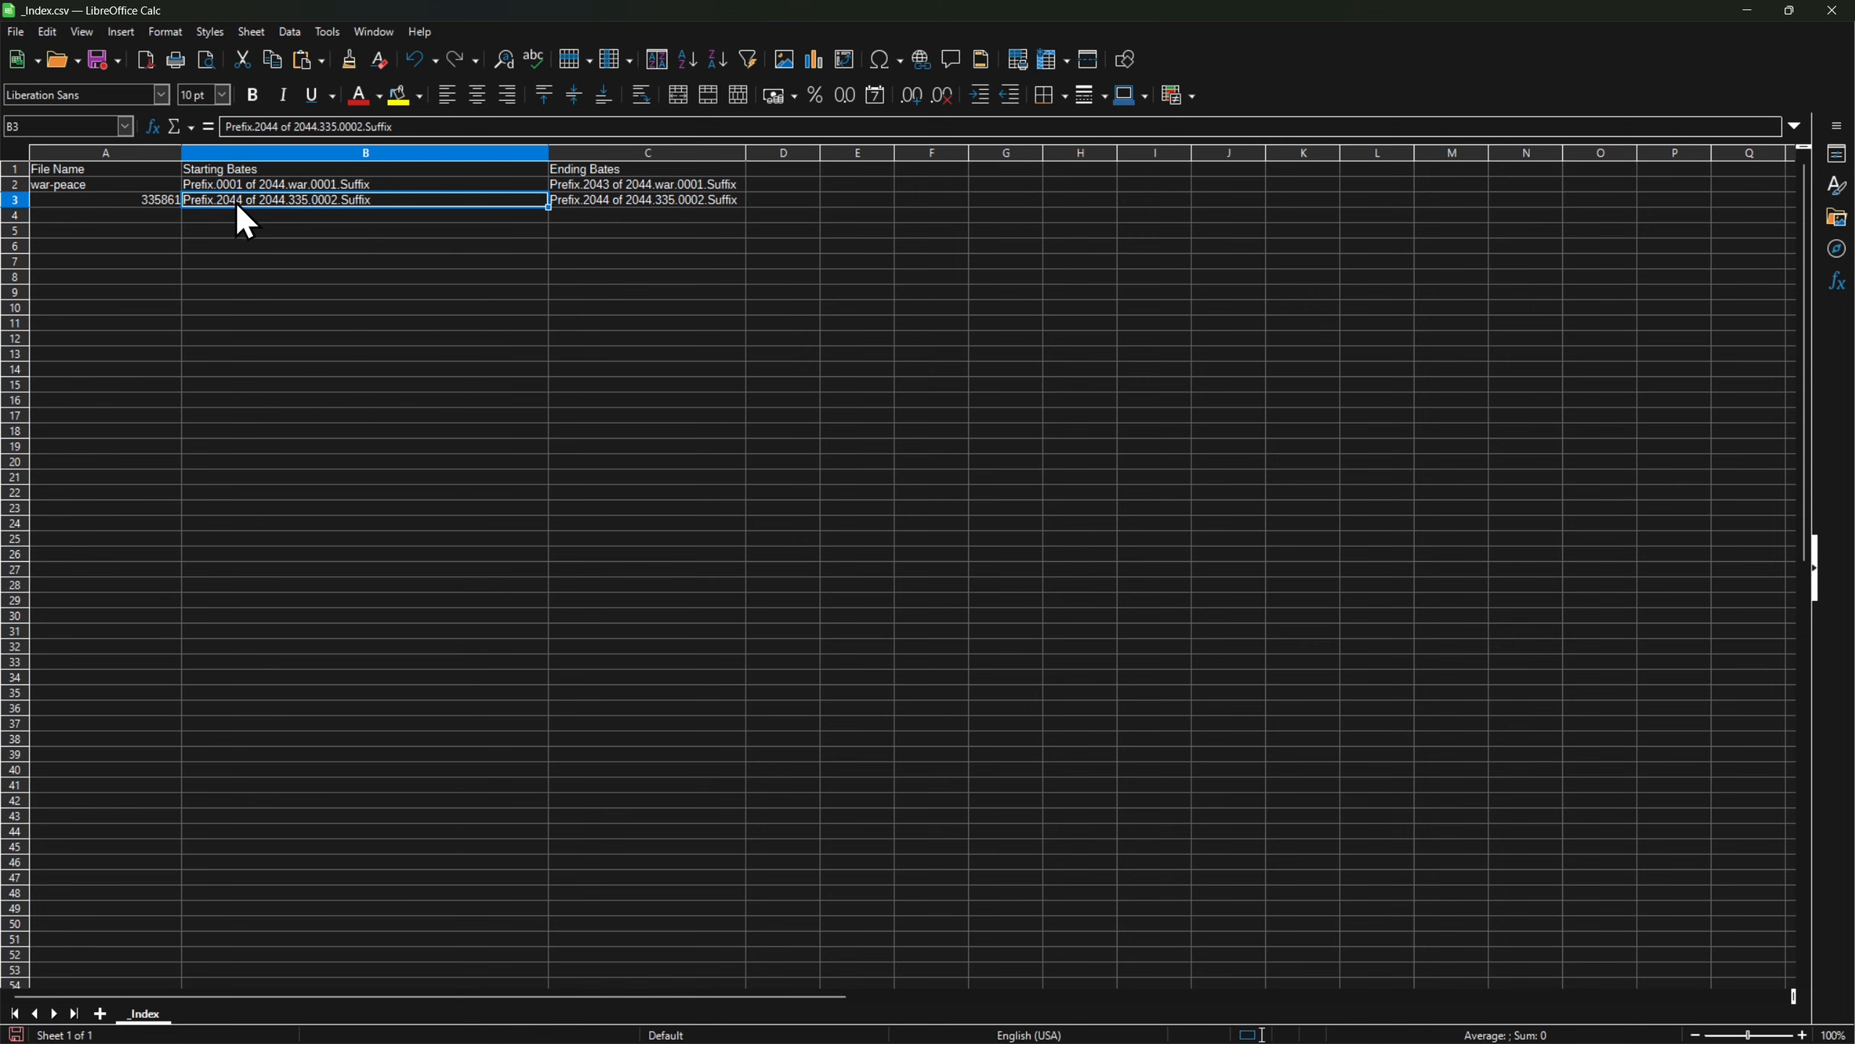
pyautogui.click(681, 202)
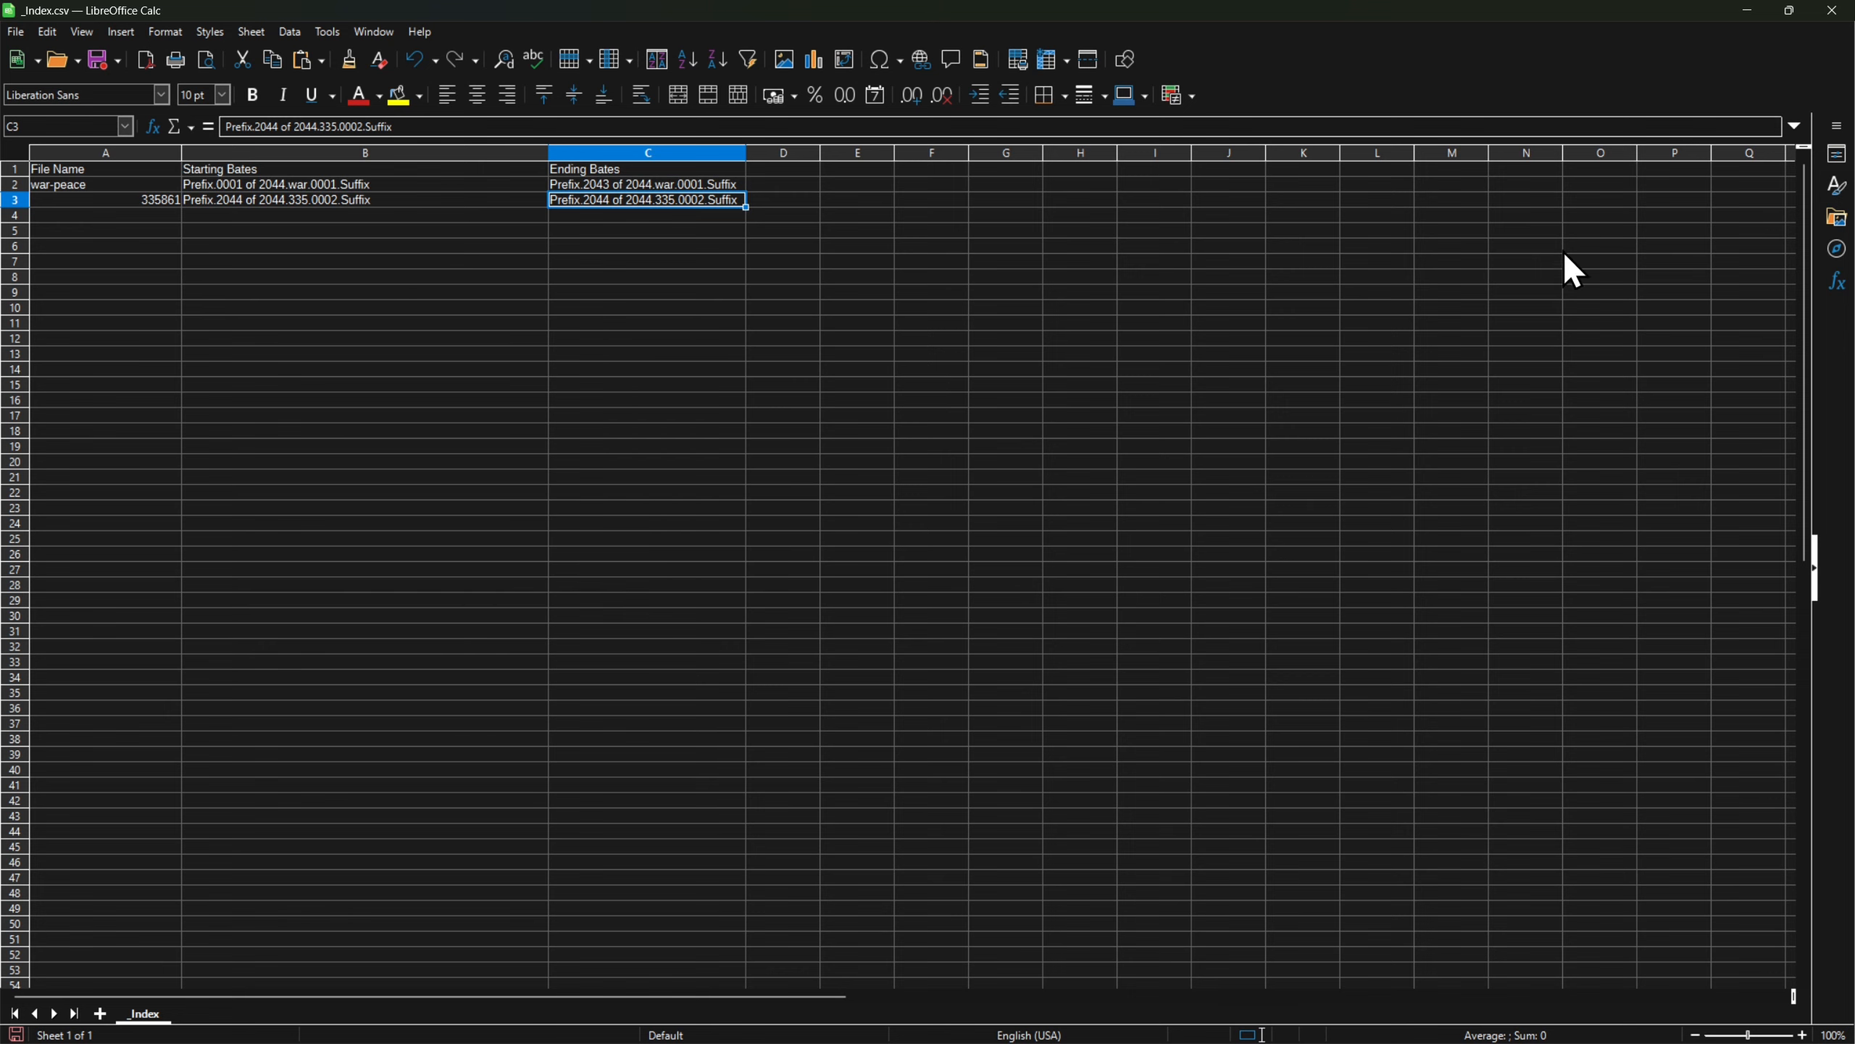
# Close the index spreadsheet without saving its changes and close the output folder window.
pyautogui.click(1832, 10)
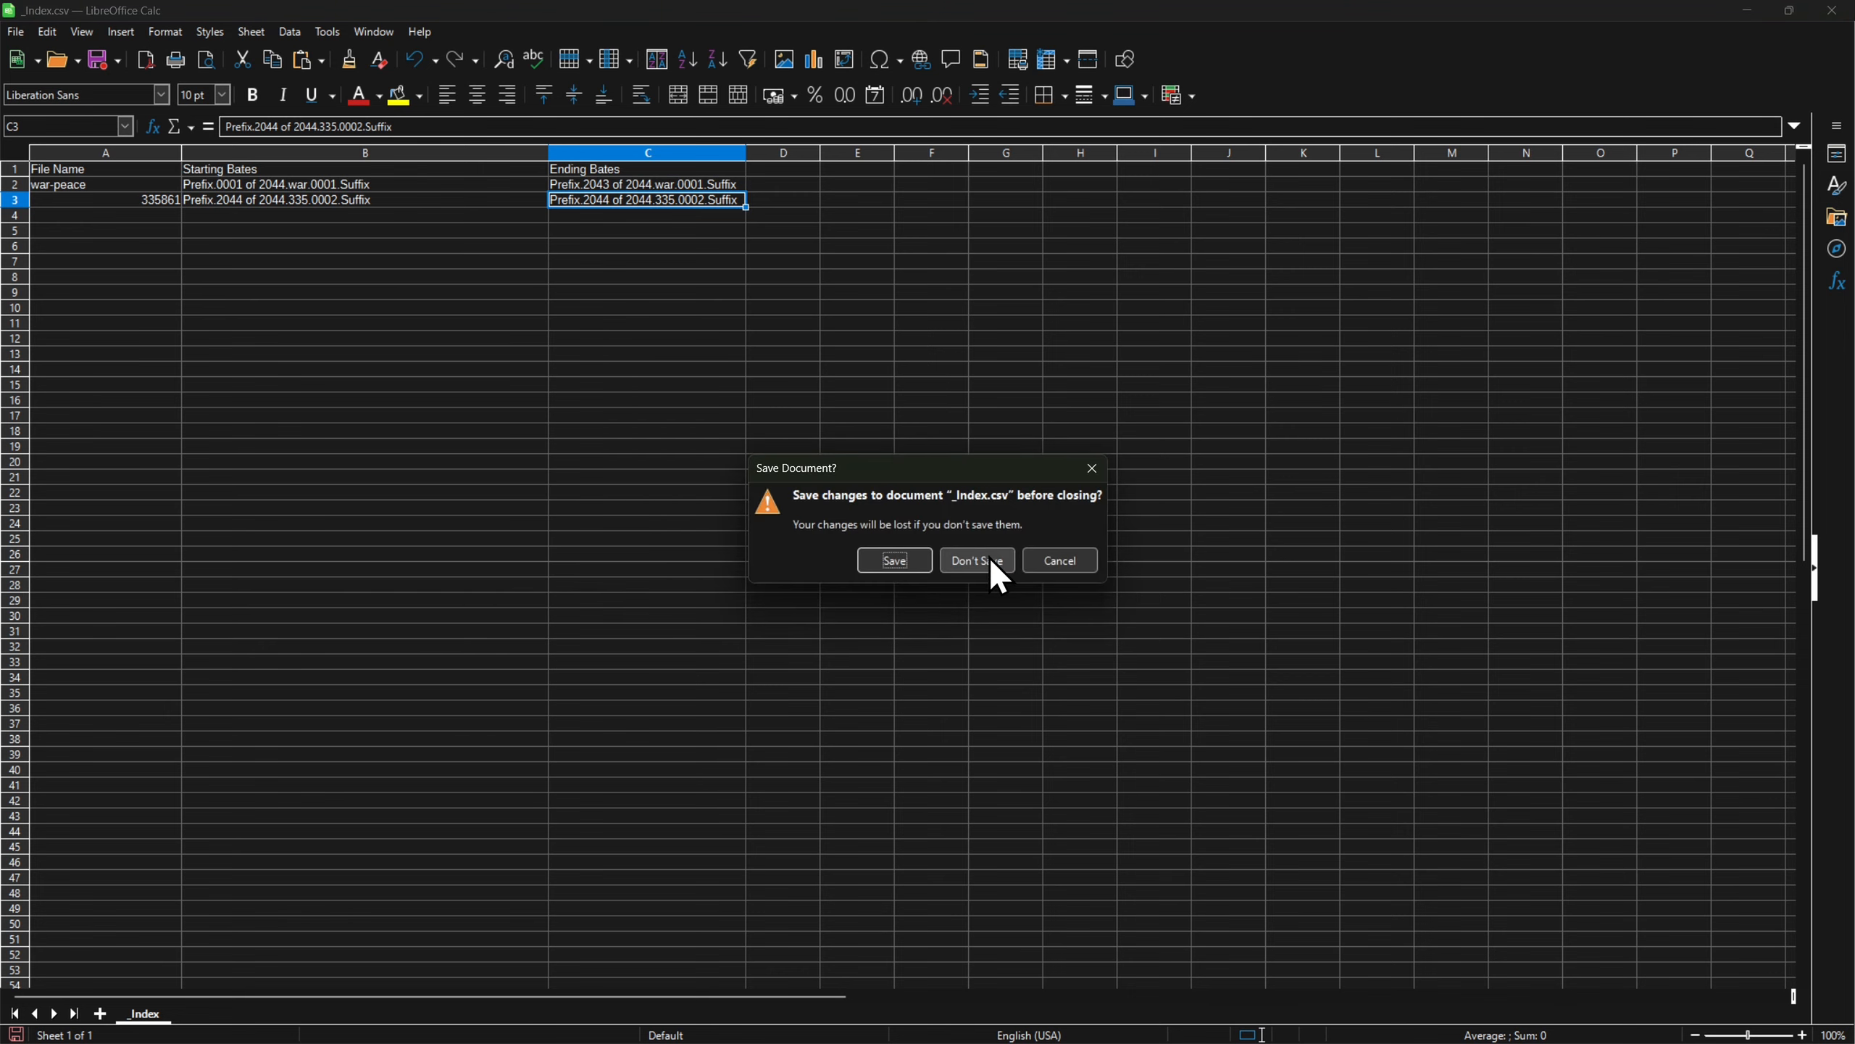
pyautogui.click(978, 560)
pyautogui.click(1202, 80)
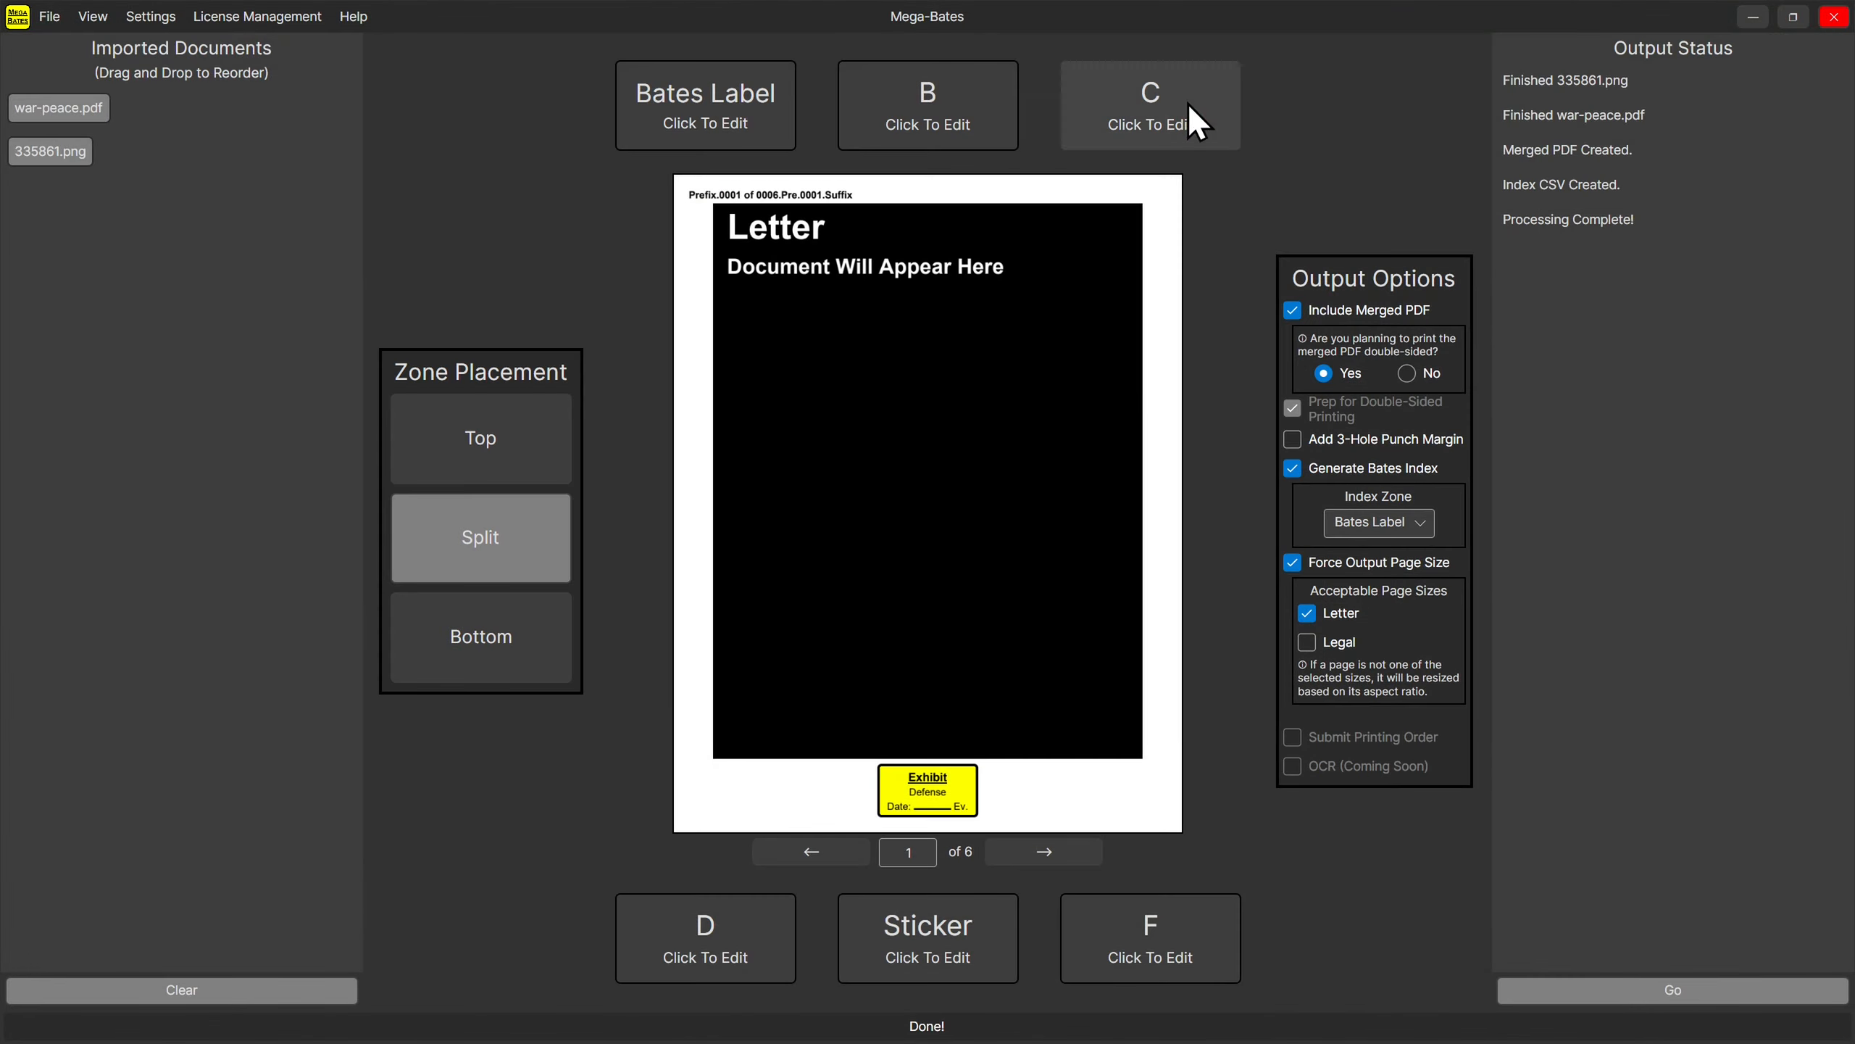